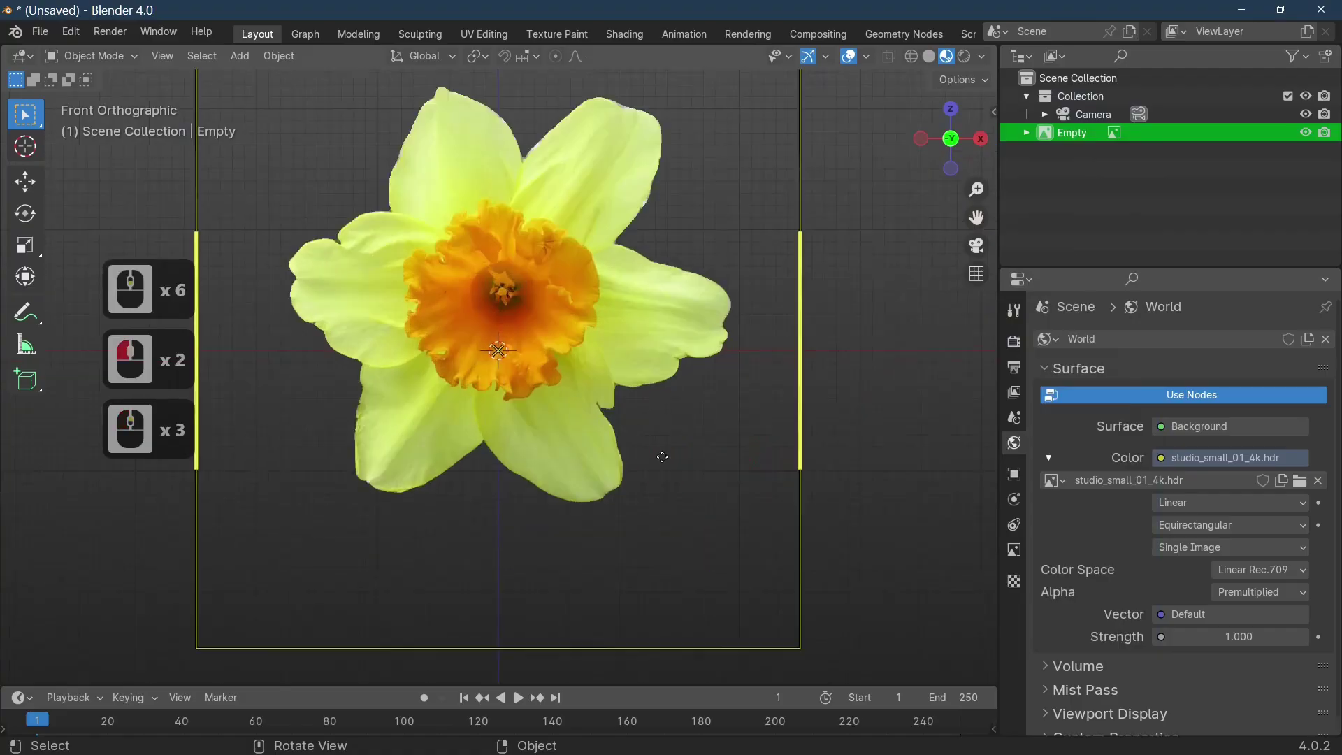
Step: Move the flower reference image about 4.65 m back along the Y axis, away from the origin
middle_drag(663, 457, 545, 510)
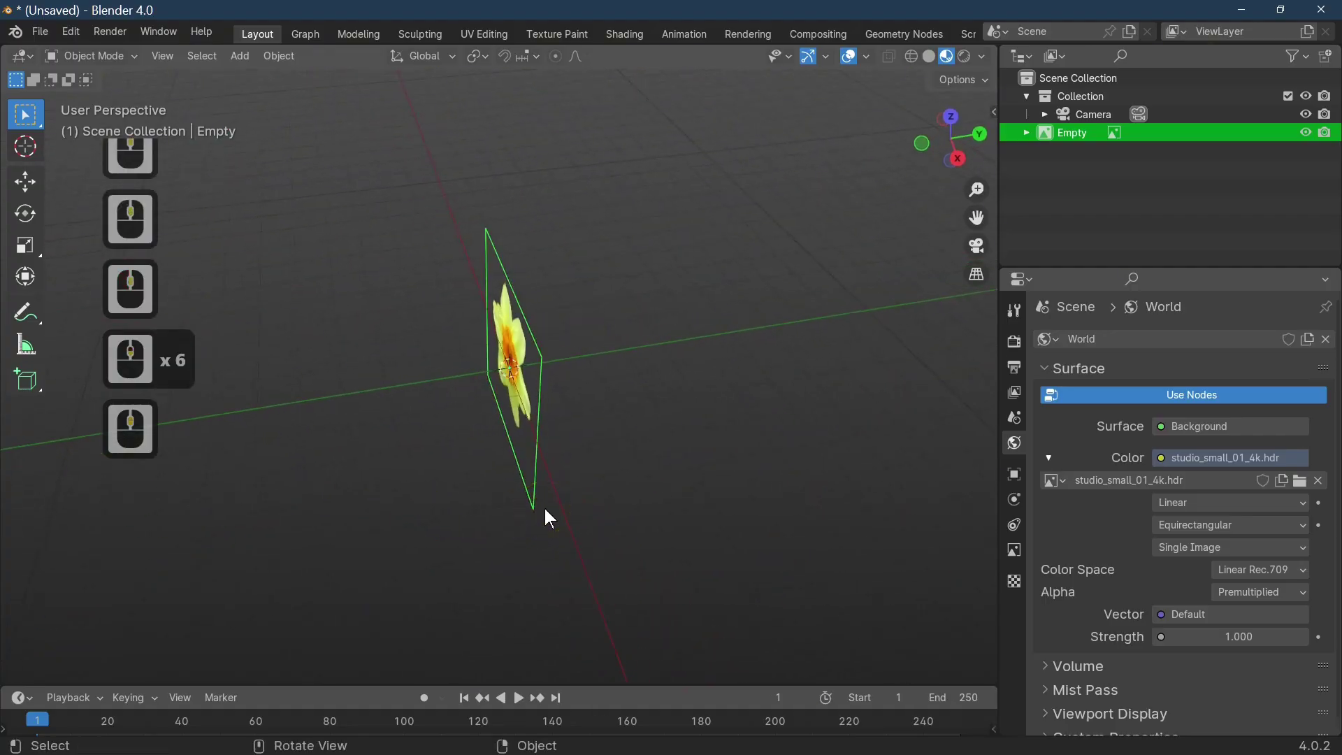
key(g)
key(y)
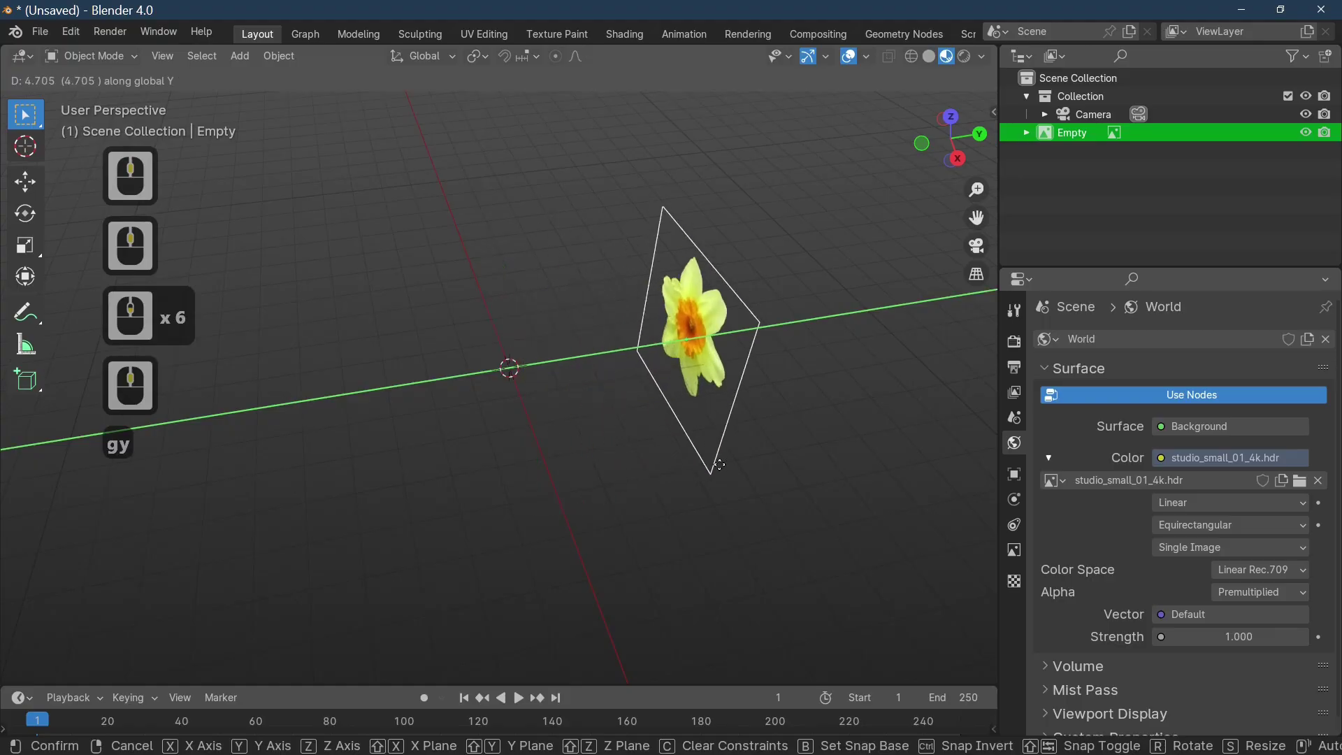
click(718, 465)
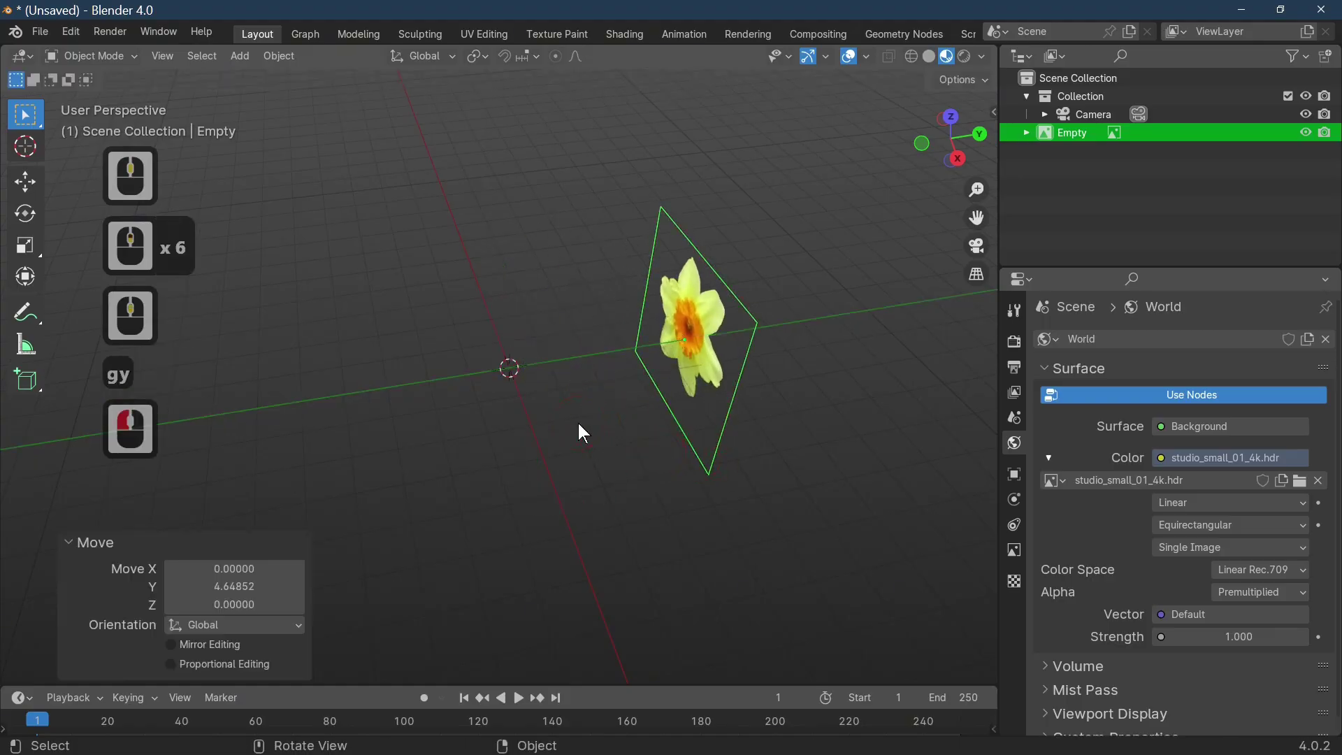
Step: Add a 32-vertex mesh circle with a radius of 1 m at the origin
key(1)
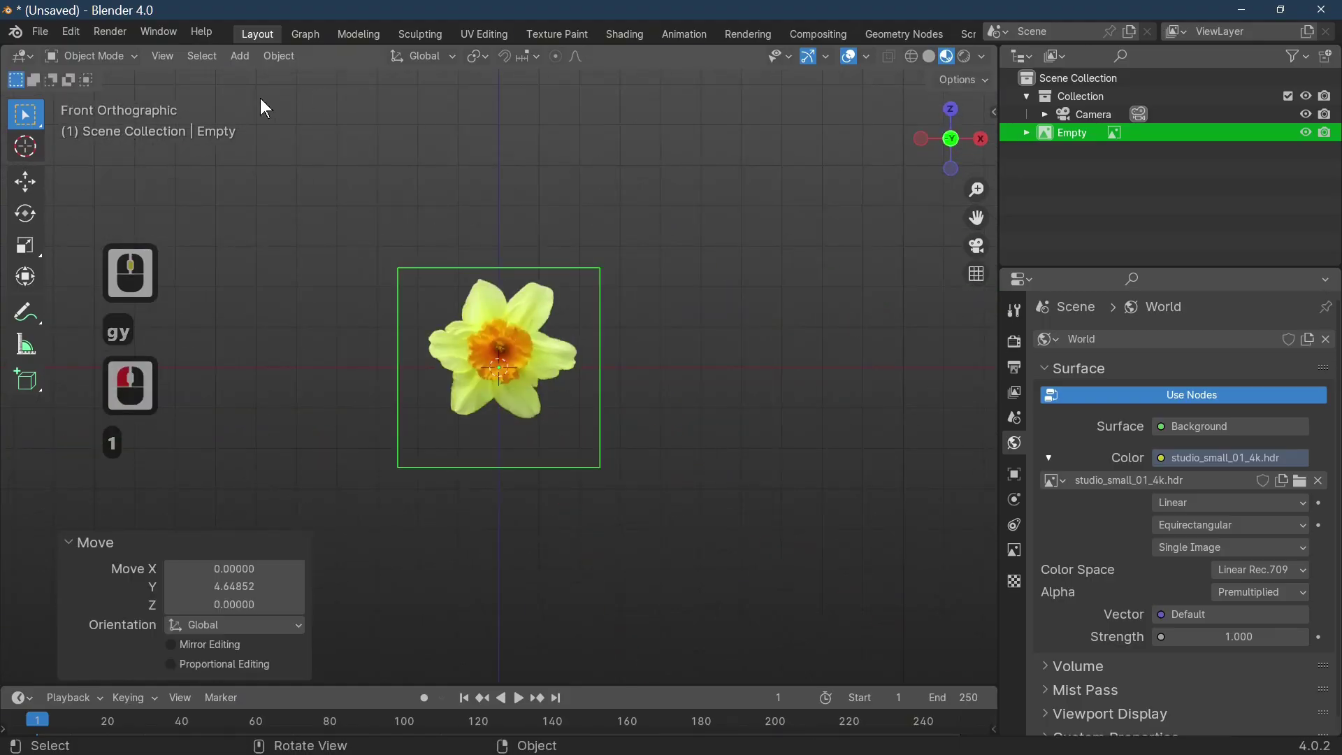
click(237, 54)
mouse_move(261, 75)
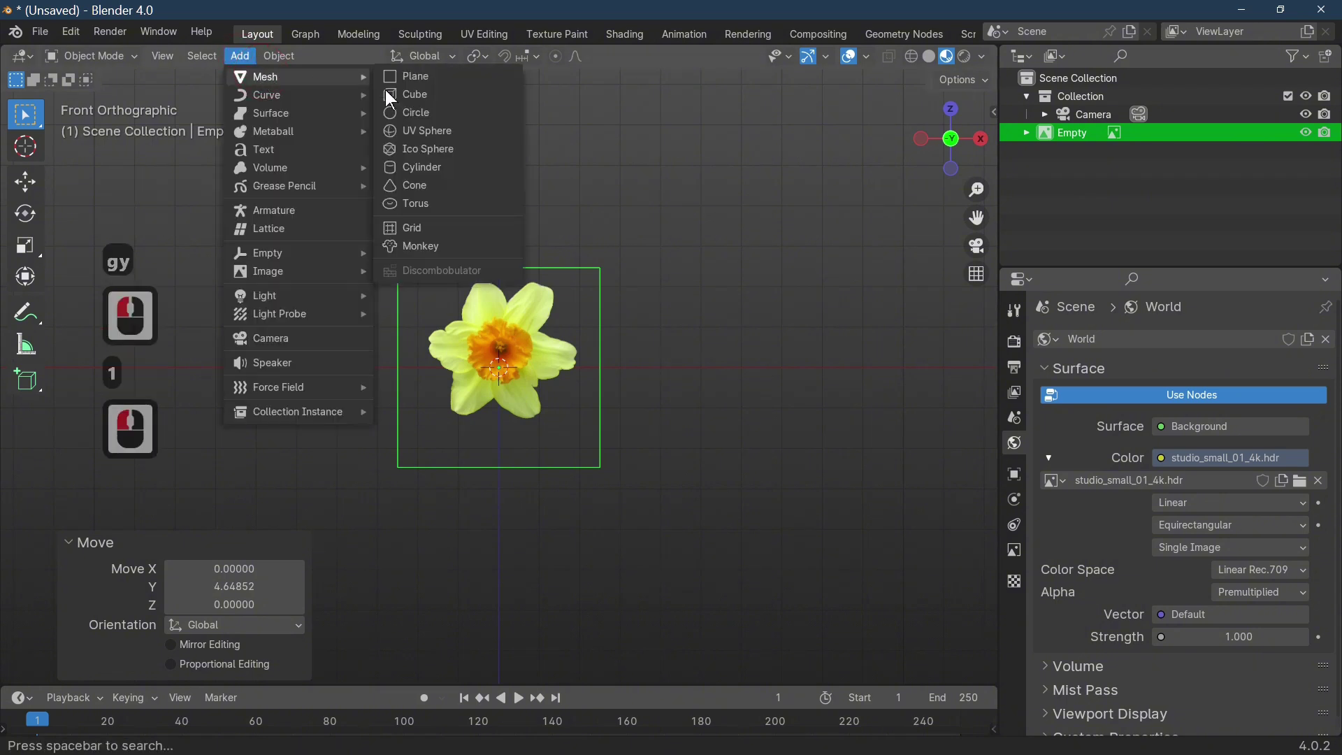
click(415, 113)
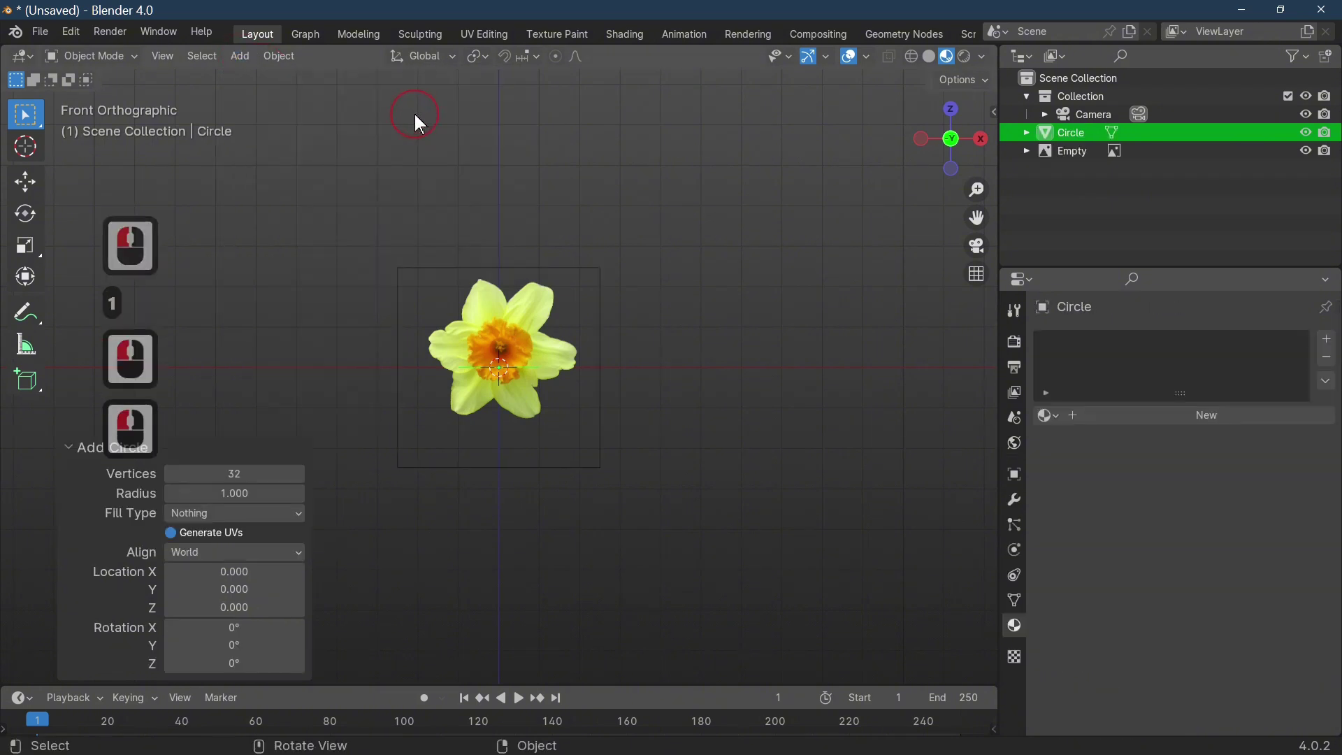
Step: Rotate the circle 90° about the global X axis so it stands upright, parallel to the reference image
middle_drag(415, 116, 577, 443)
key(r)
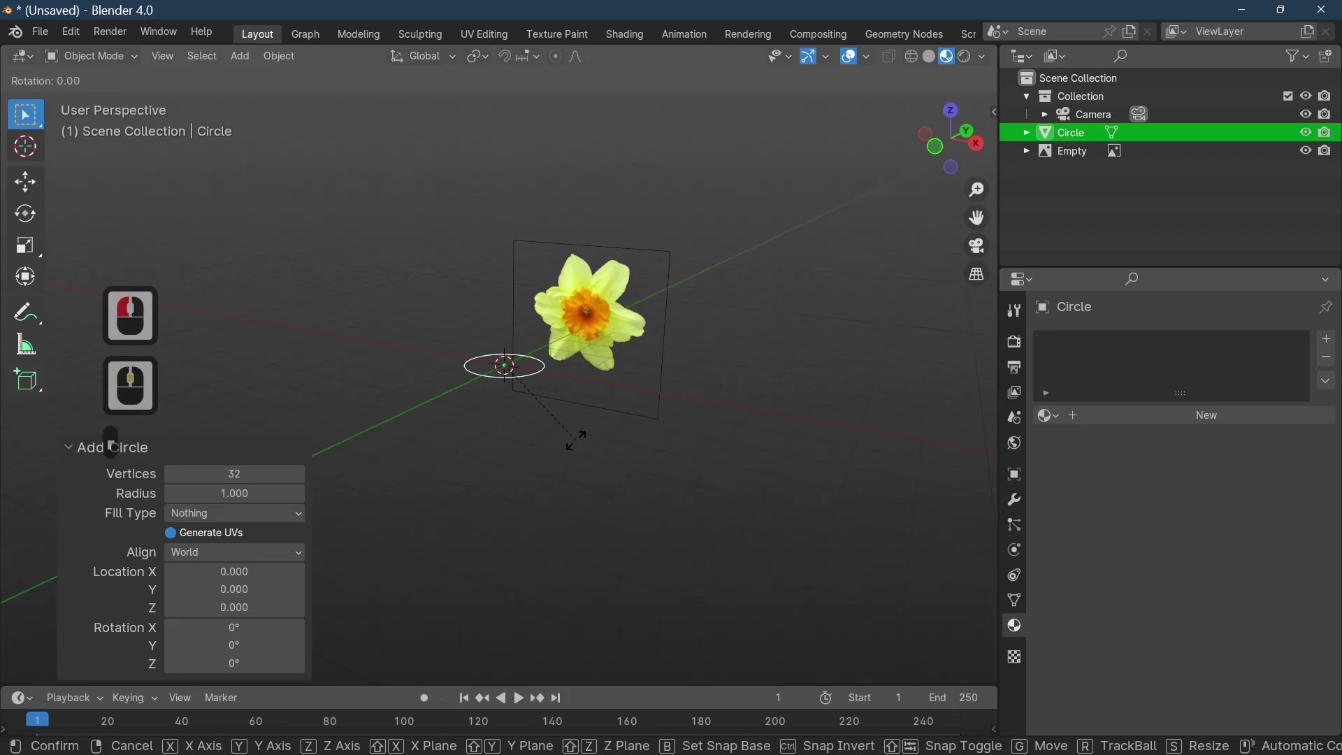
key(y)
key(x)
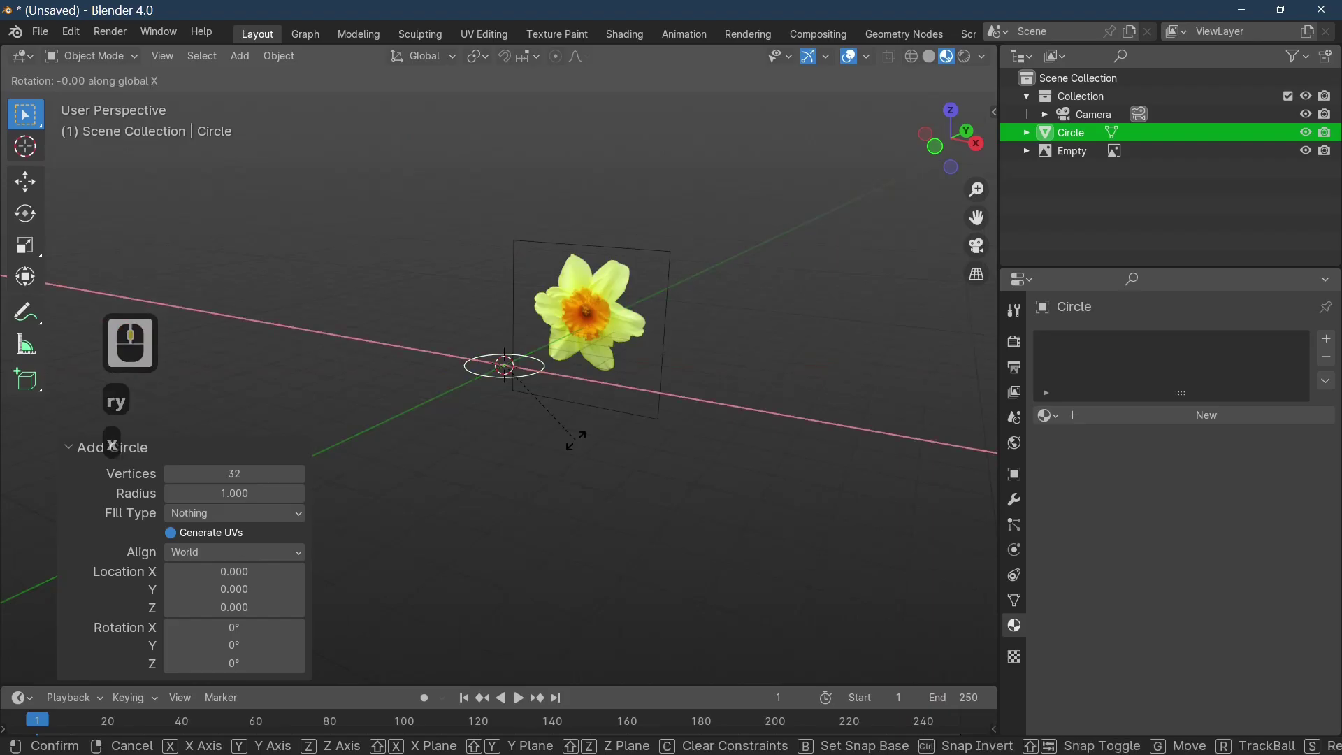
text(90)
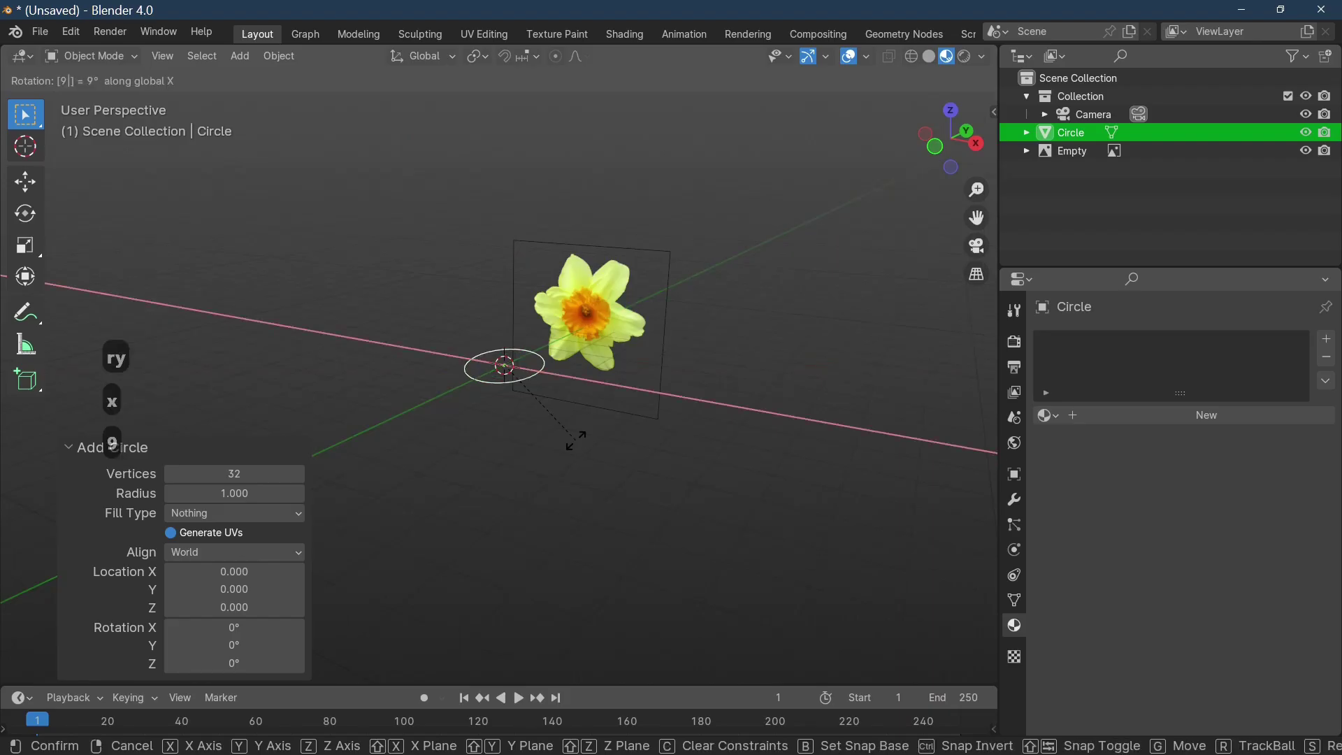
key(Return)
Step: In front view, move the reference image about -0.04 m in X and -0.5 m in Z to centre the flower within the circle
scroll(576, 439, up, 3)
middle_drag(576, 439, 736, 405)
click(736, 405)
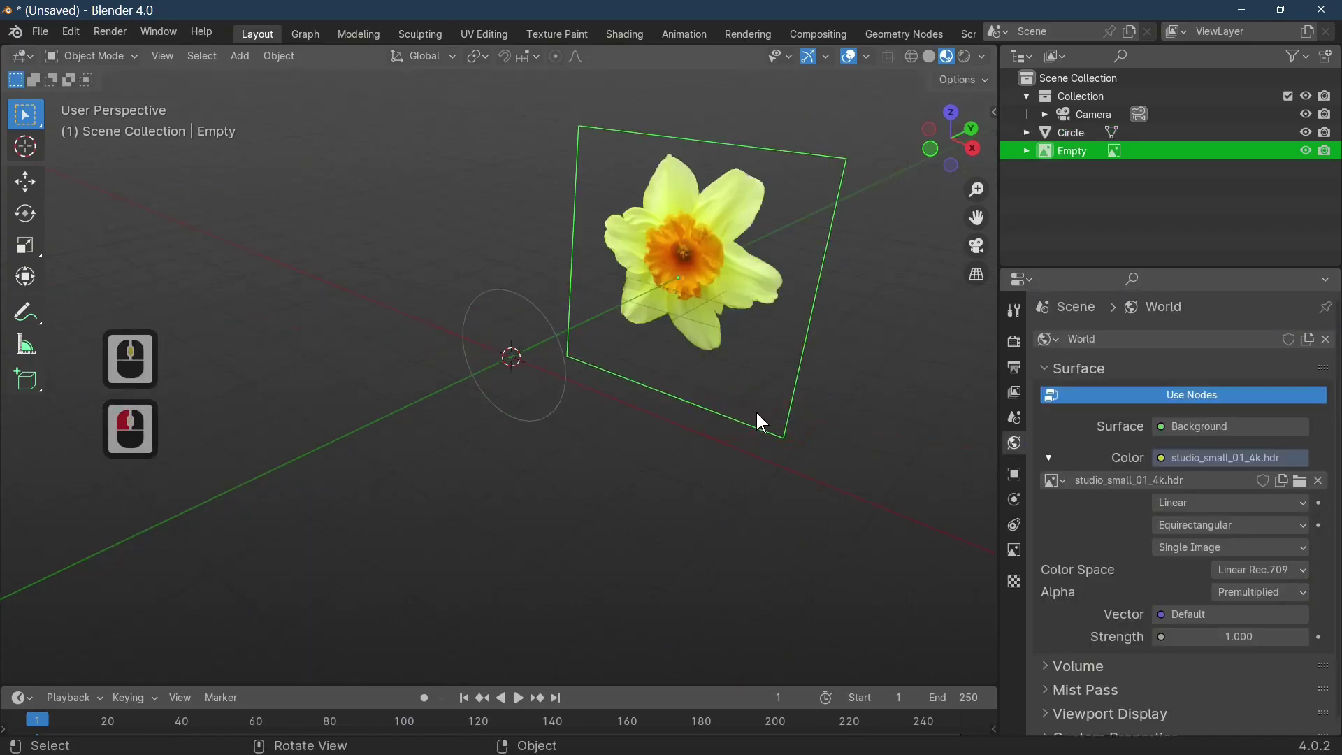
key(1)
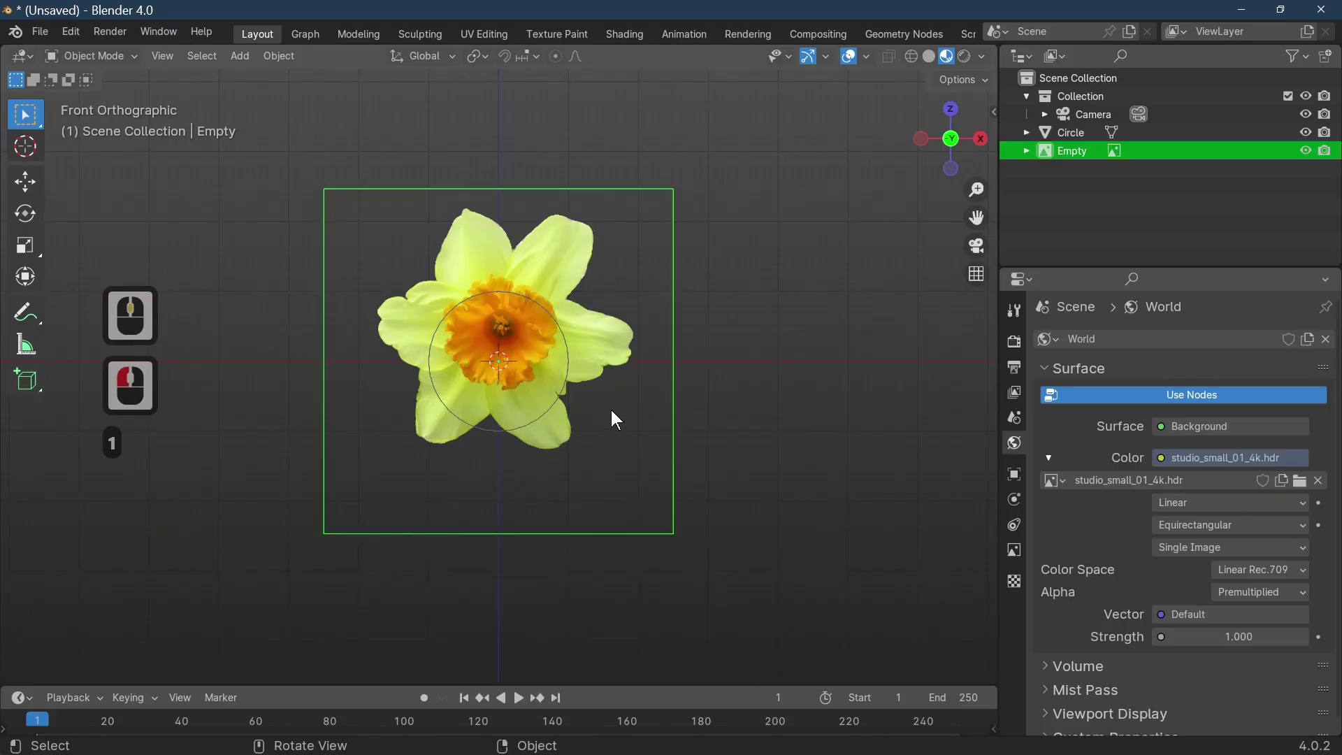
key(g)
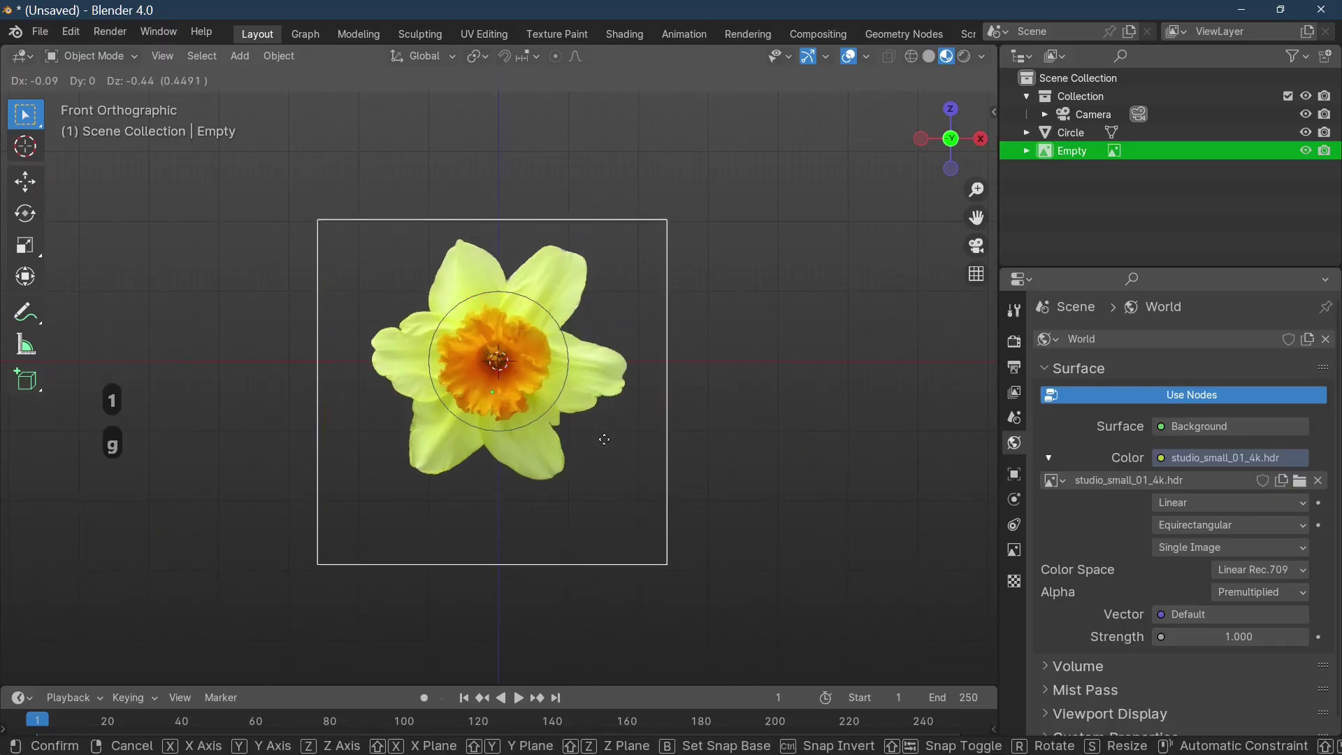
click(608, 443)
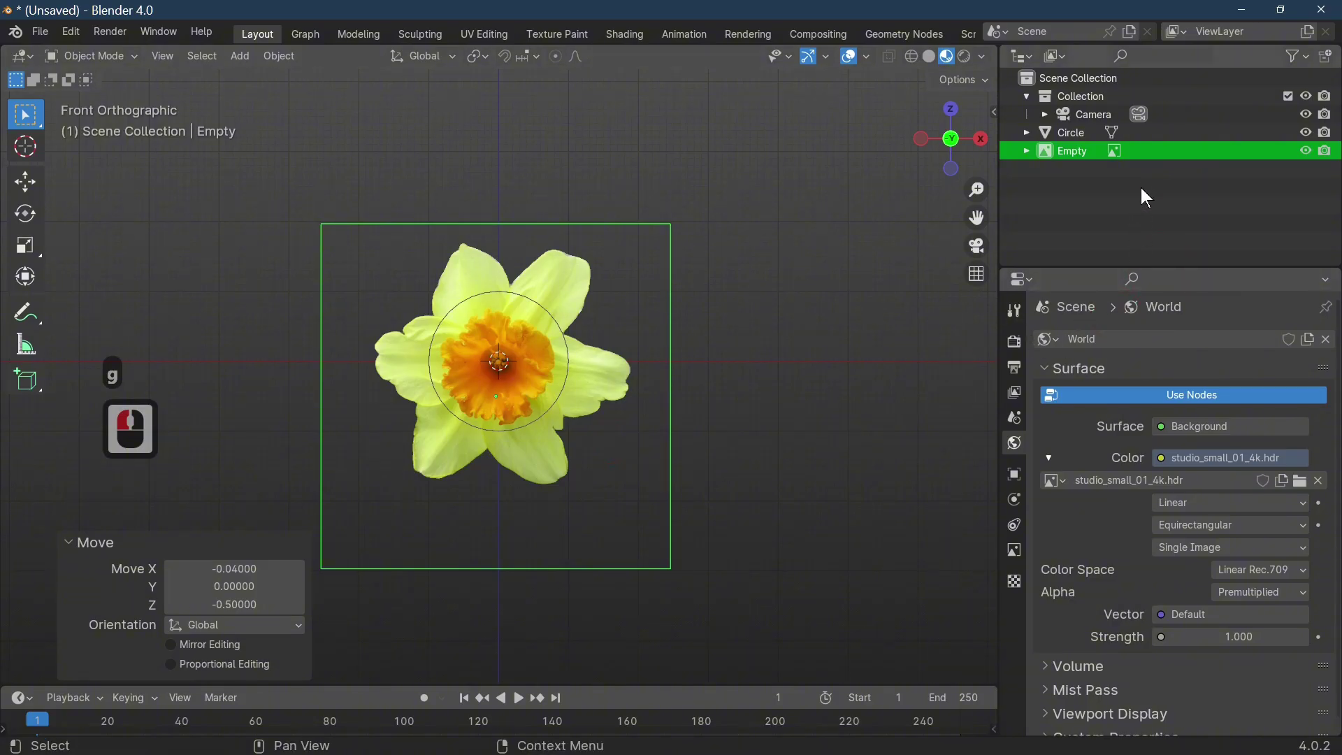
Step: Rename the reference image object as front
double_click(1077, 147)
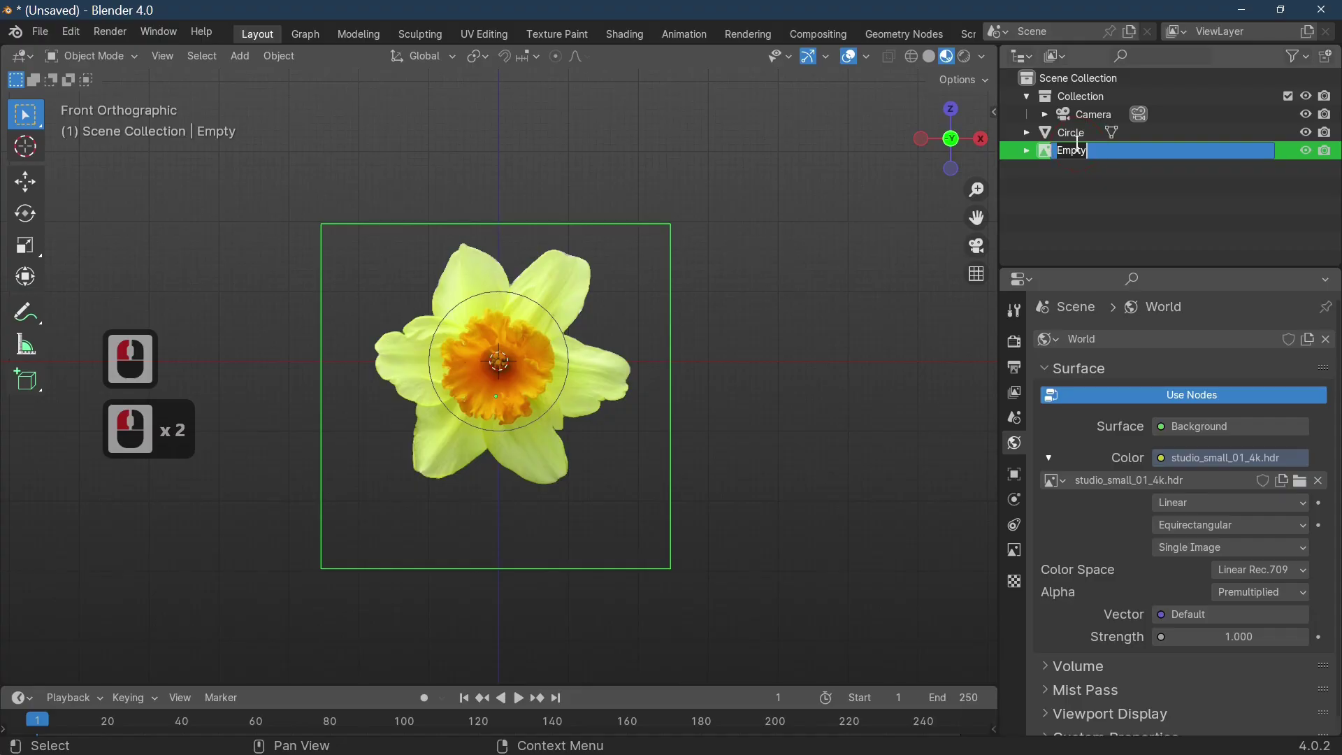
text(front)
click(1240, 117)
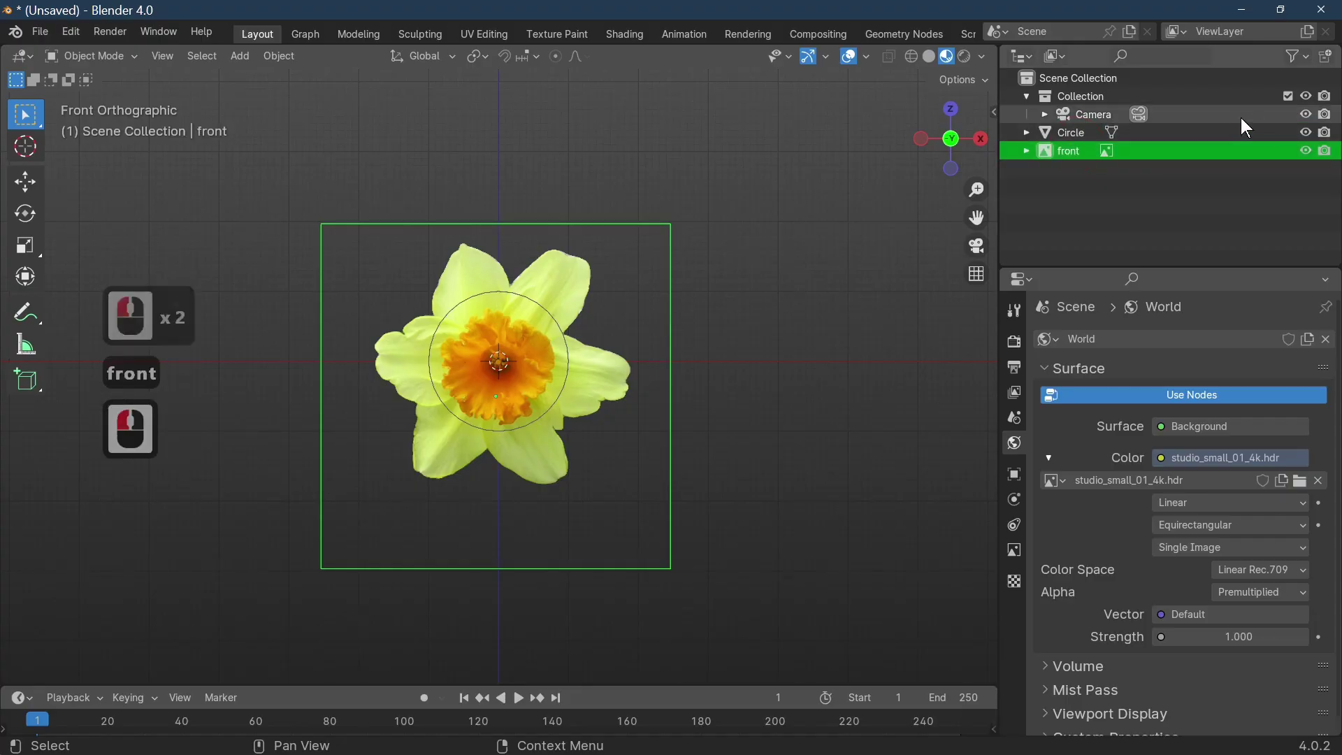
Step: Show the selectability toggles in the outliner and make the front reference image unselectable
click(1294, 54)
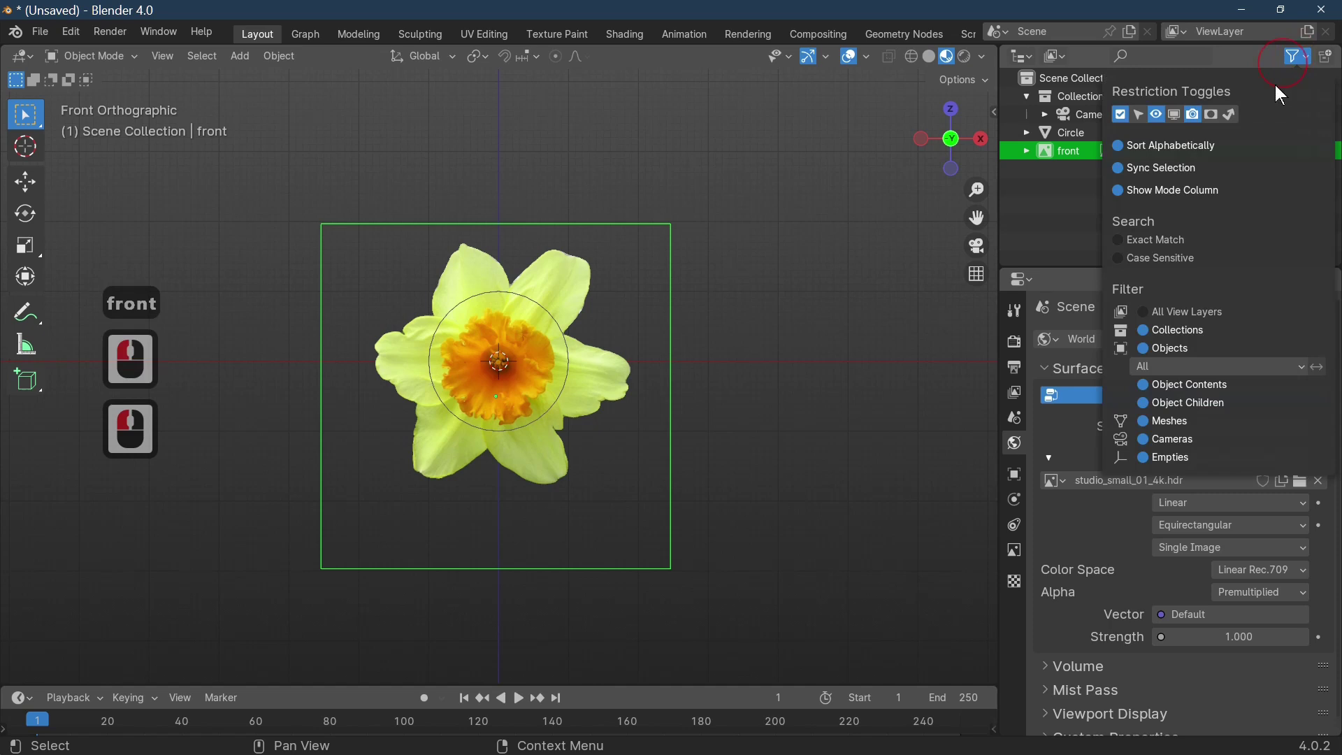
click(1140, 115)
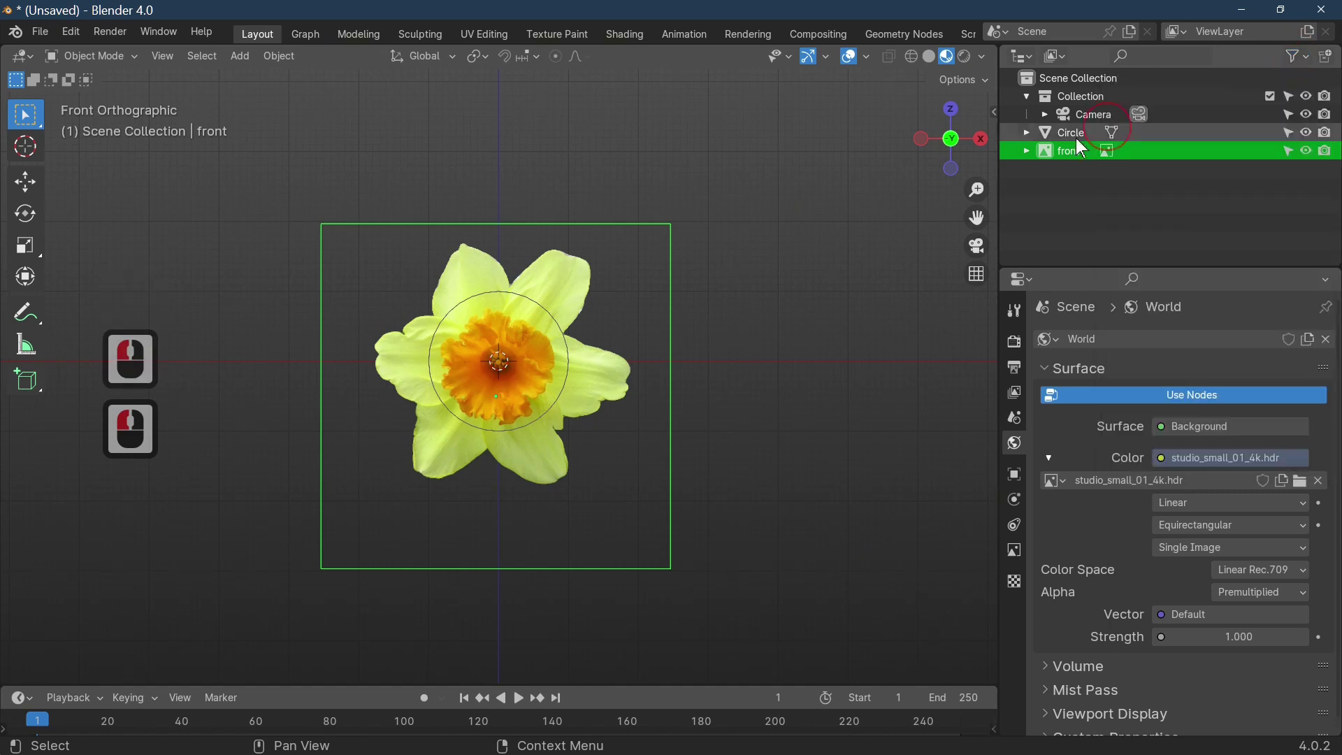
middle_drag(722, 345, 701, 384)
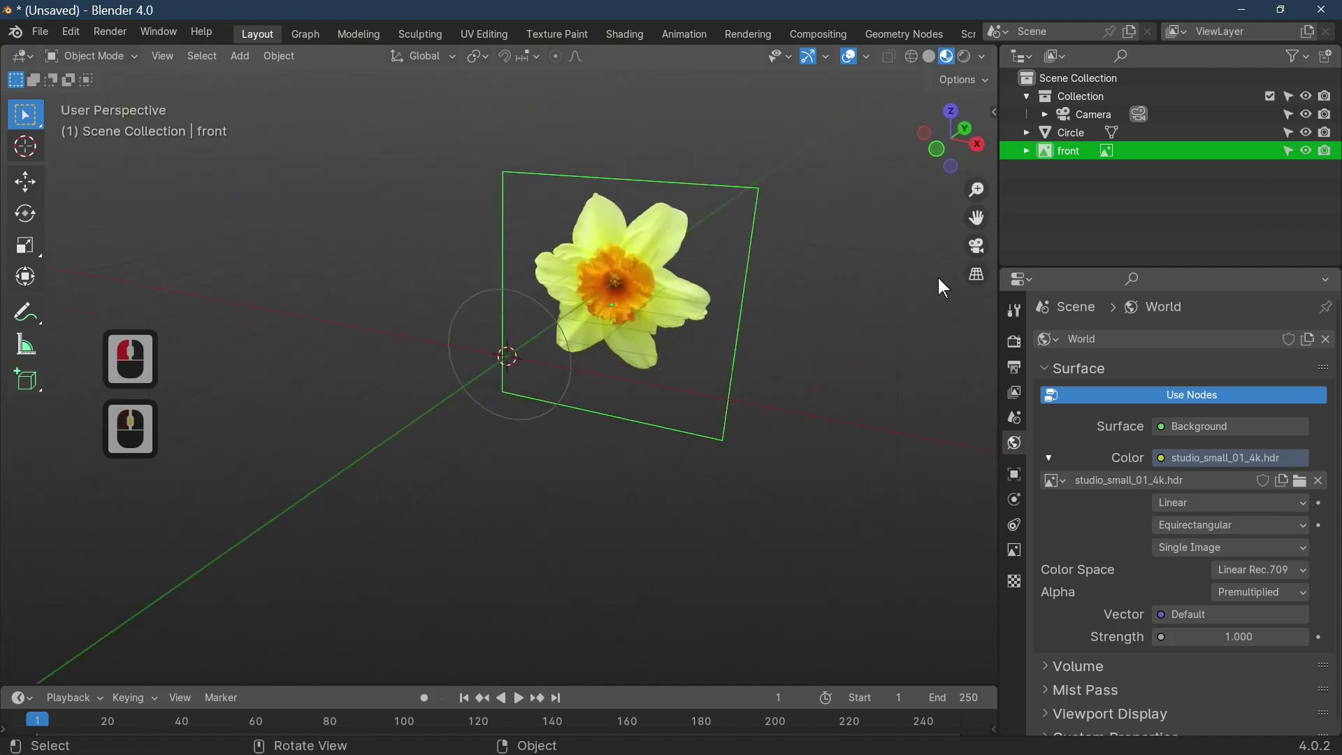
click(1288, 151)
Step: Test the selection lock by trying to select the reference image and the circle in the viewport
click(733, 314)
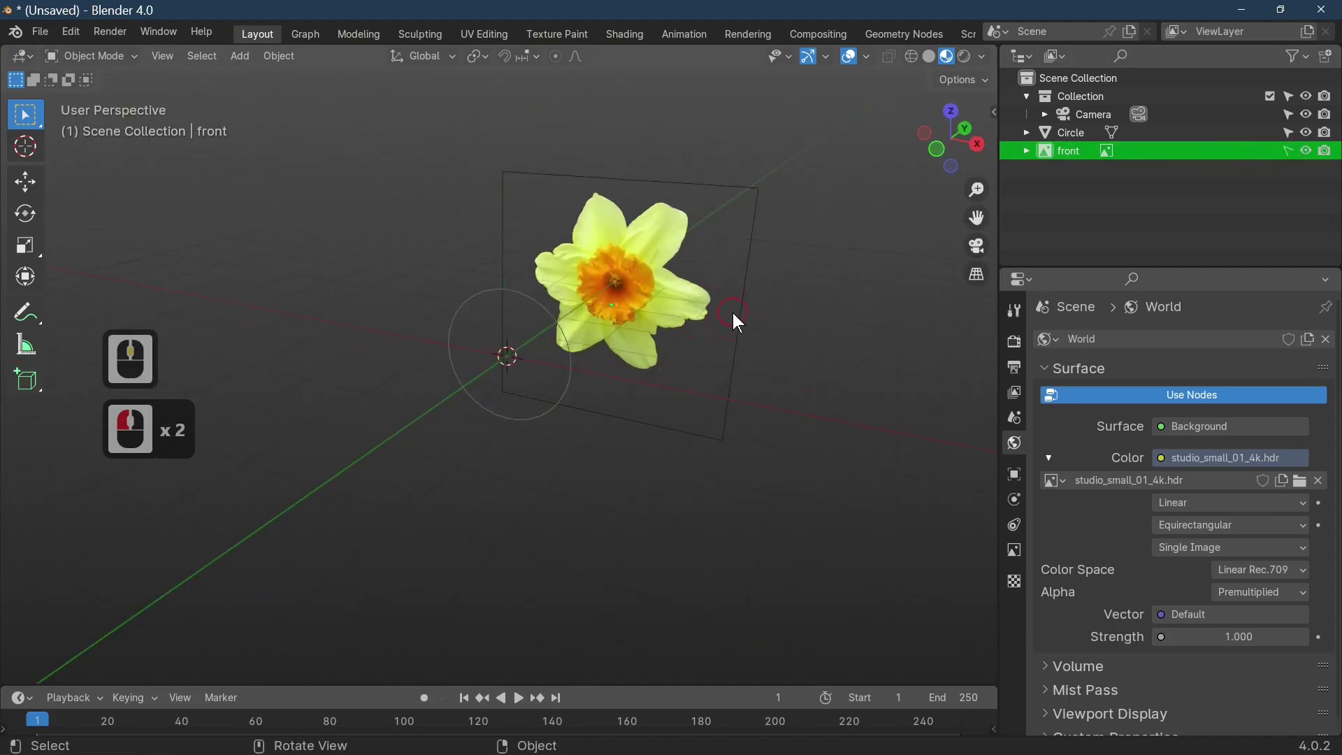
click(809, 350)
click(660, 230)
double_click(725, 201)
click(874, 394)
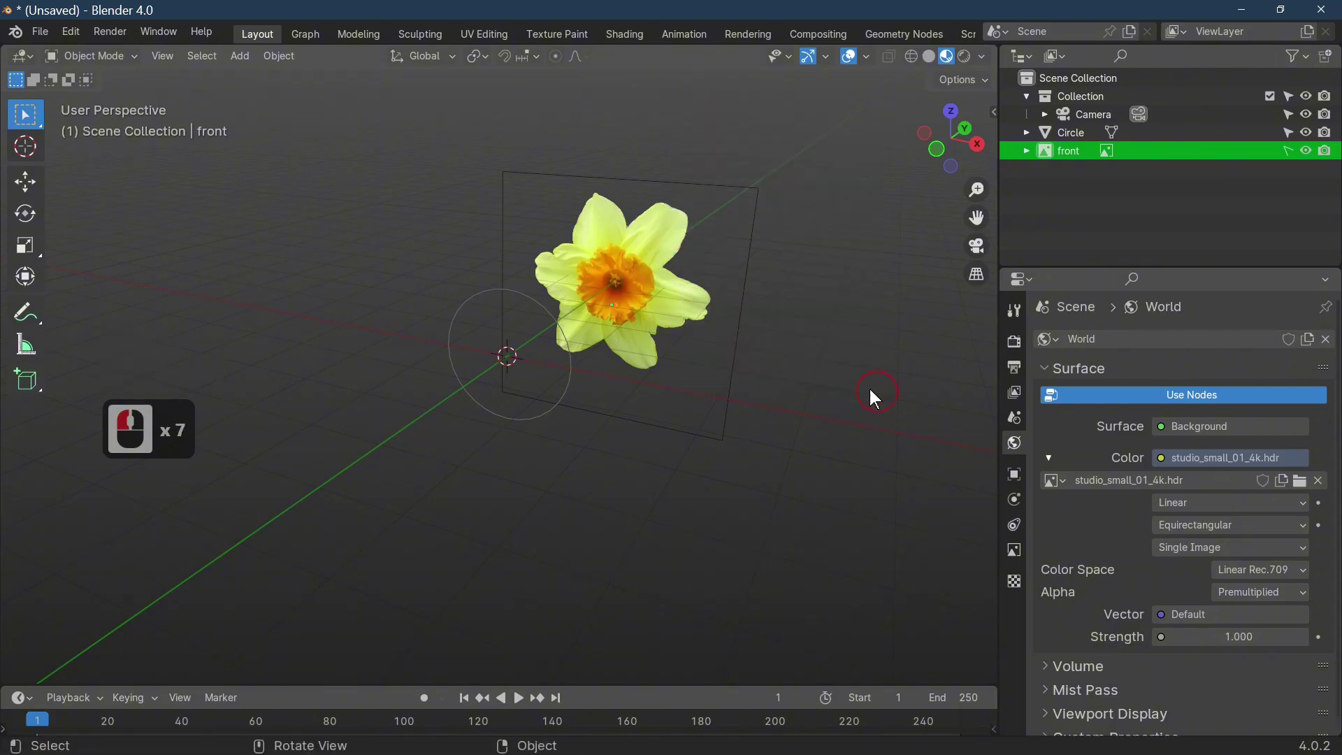
click(510, 350)
click(728, 330)
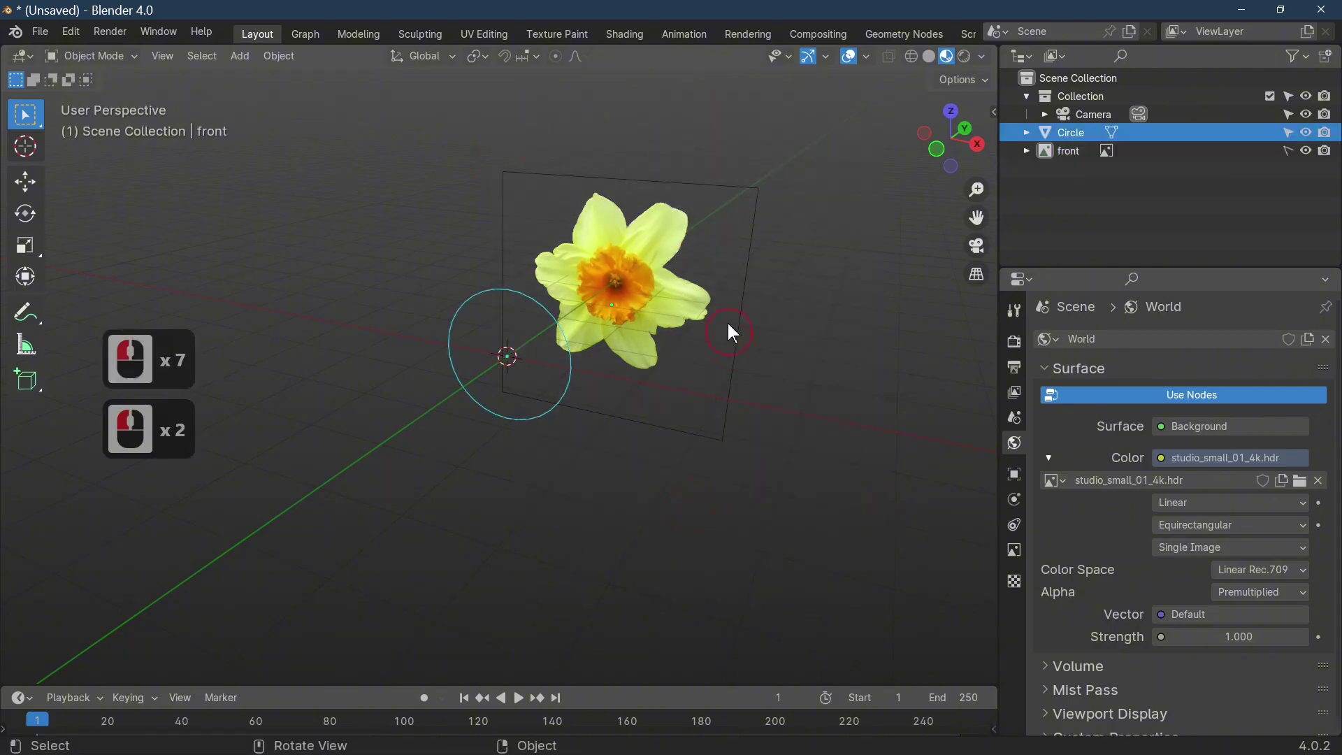
click(727, 305)
click(682, 402)
middle_drag(683, 402, 684, 331)
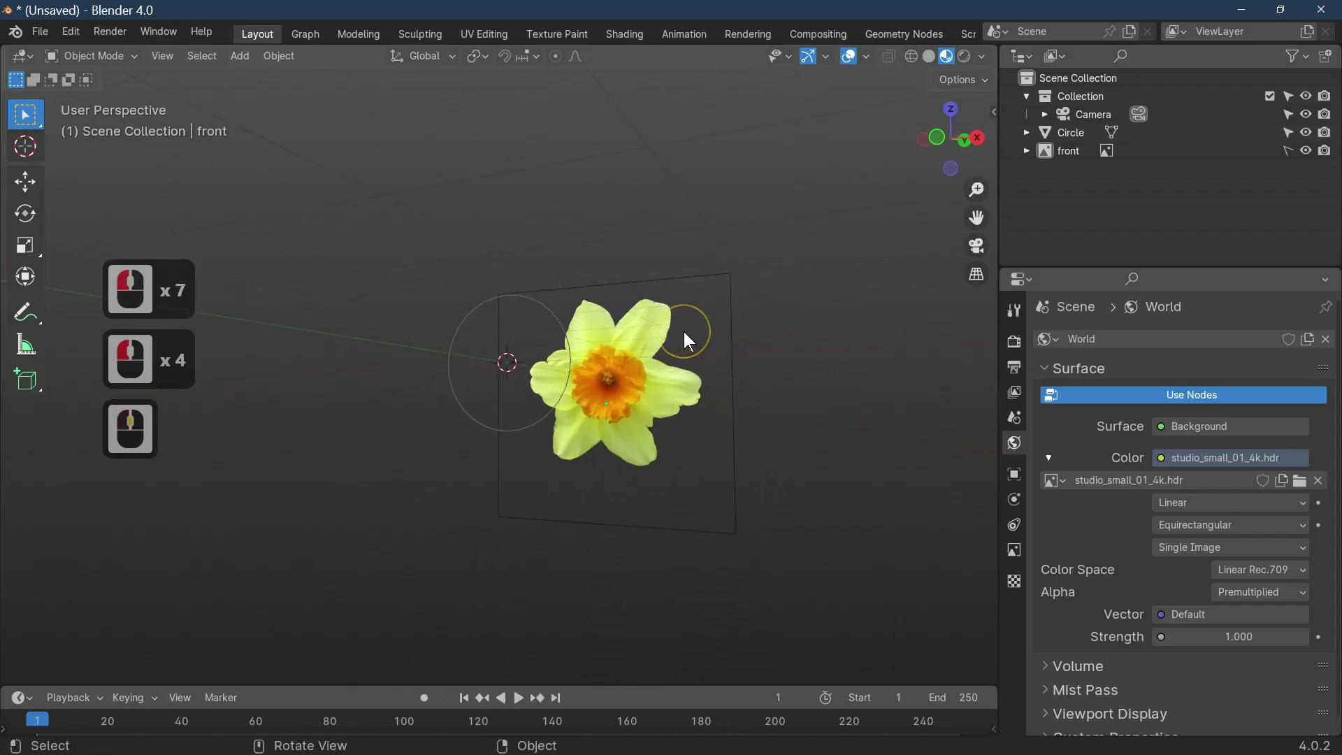
Step: Select the circle in front view and rename it as turpet
key(KP_1)
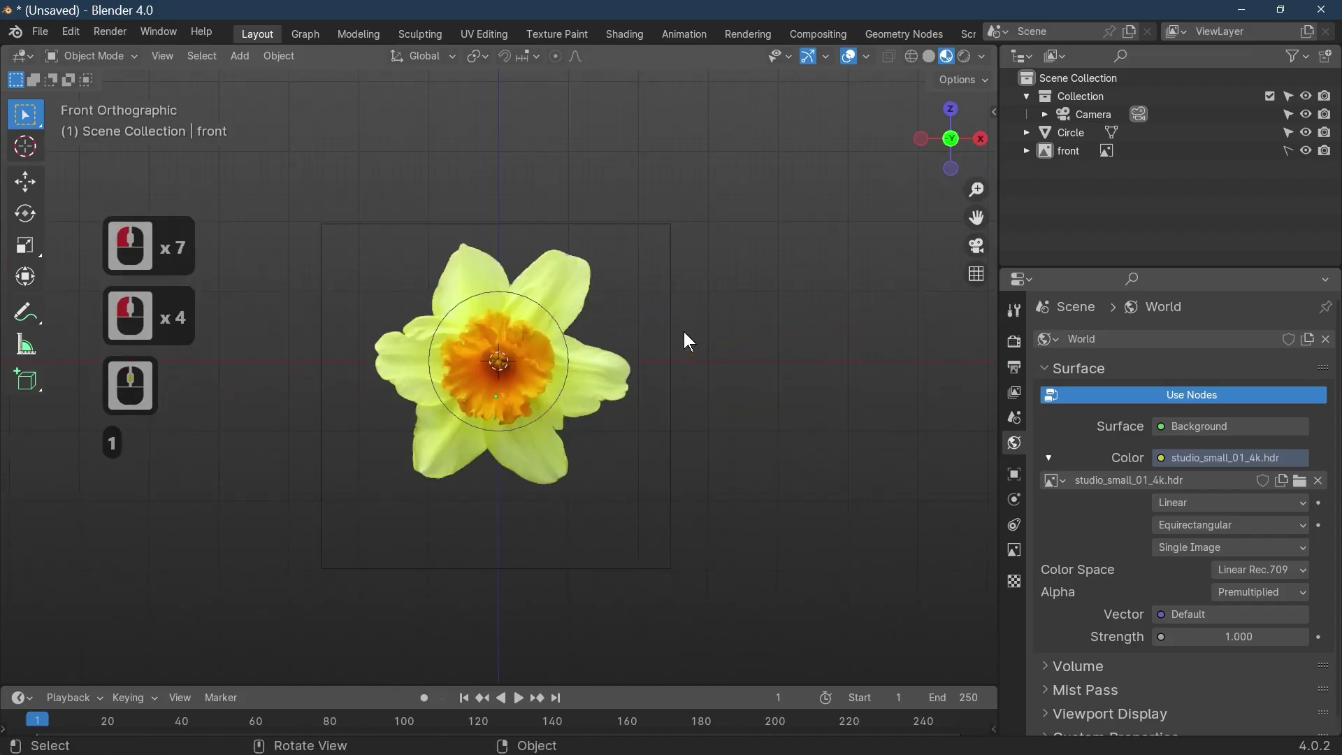
scroll(587, 481, up, 4)
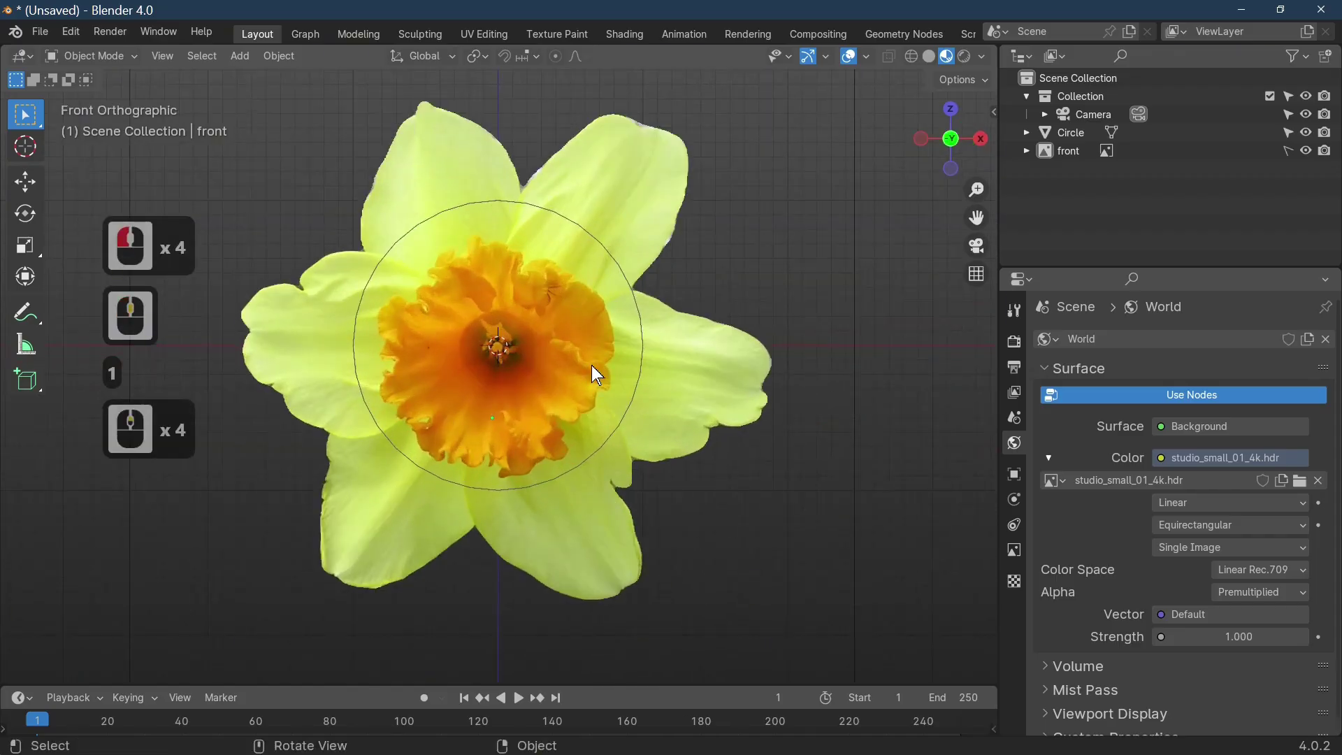
click(644, 371)
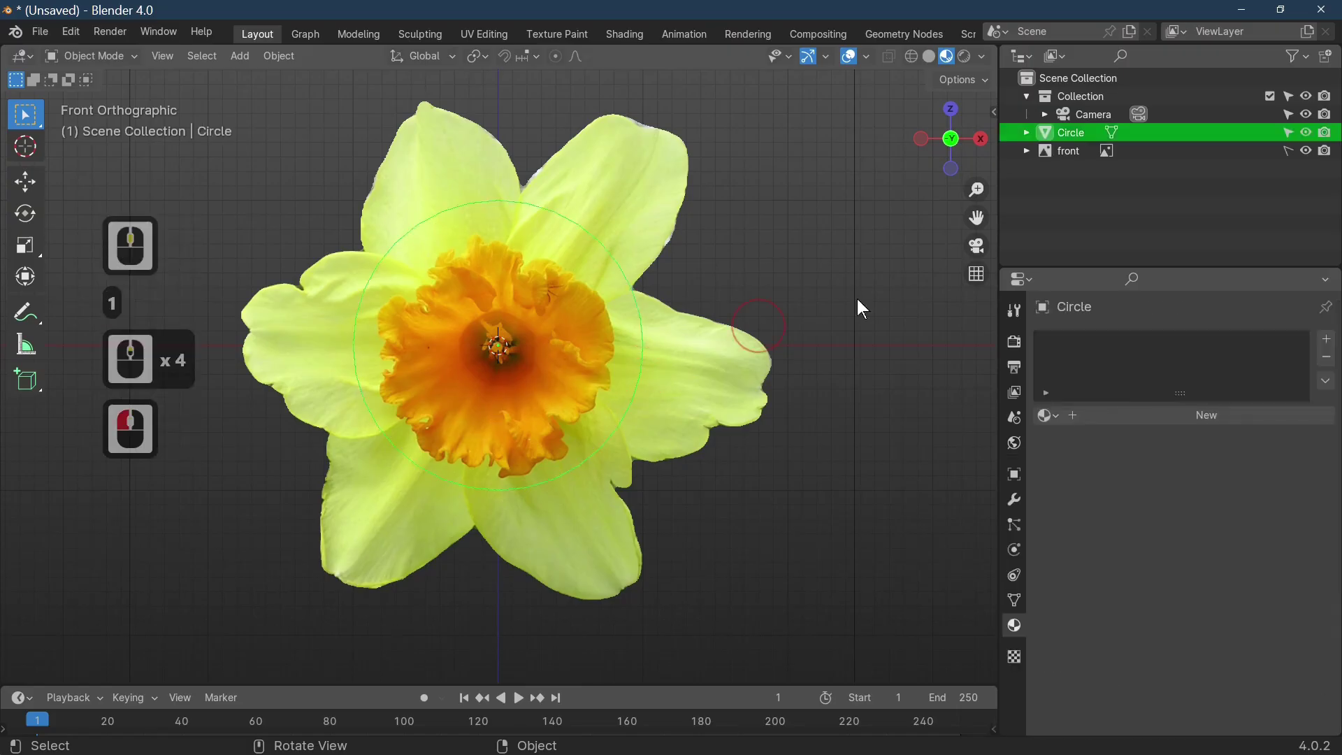
double_click(1071, 133)
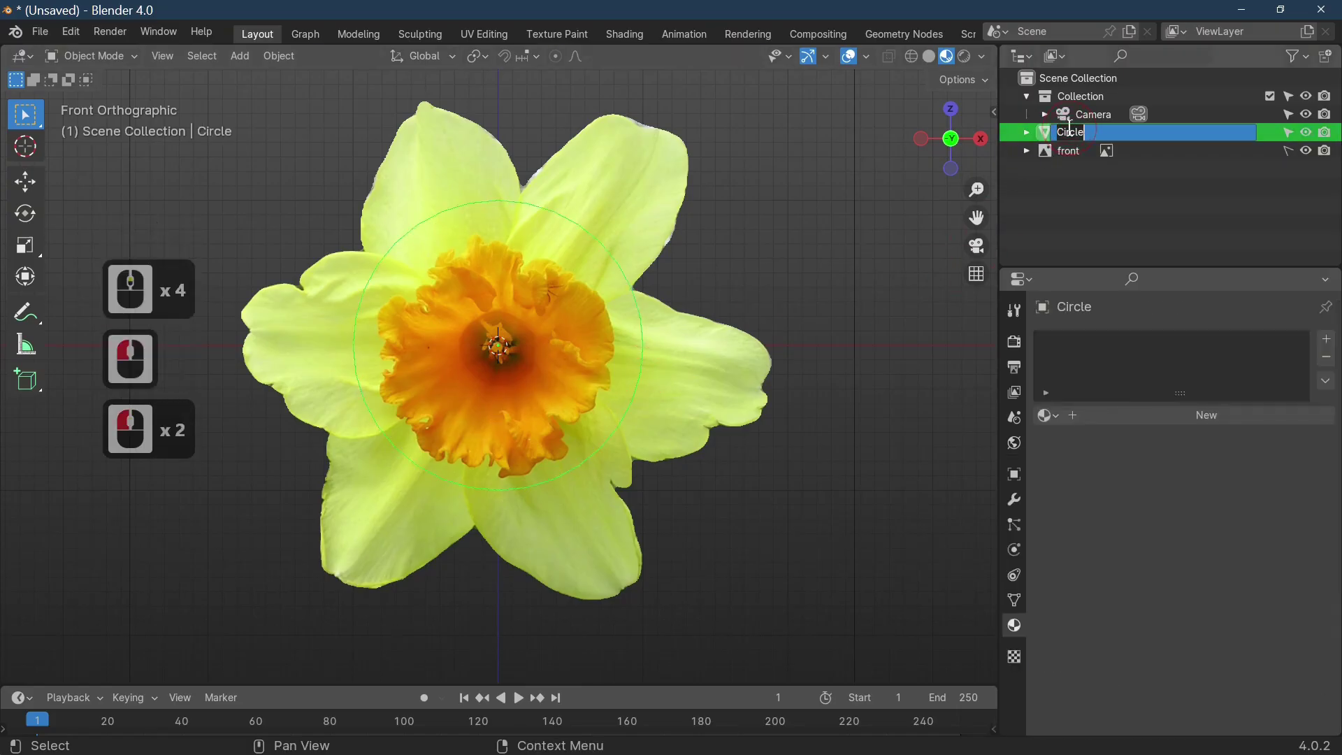
text(turpet)
key(Return)
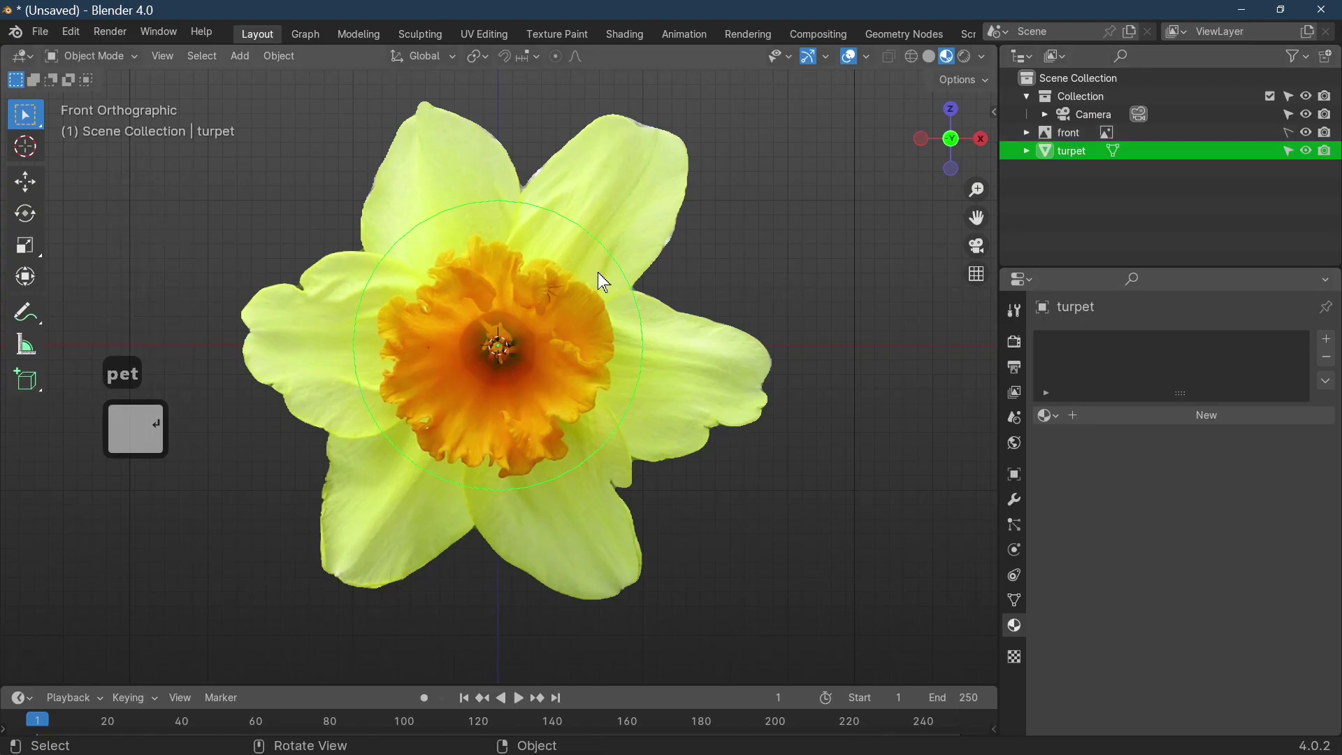
Step: In Edit Mode, subdivide all edges of the turpet circle with one cut
key(Tab)
scroll(734, 358, up, 3)
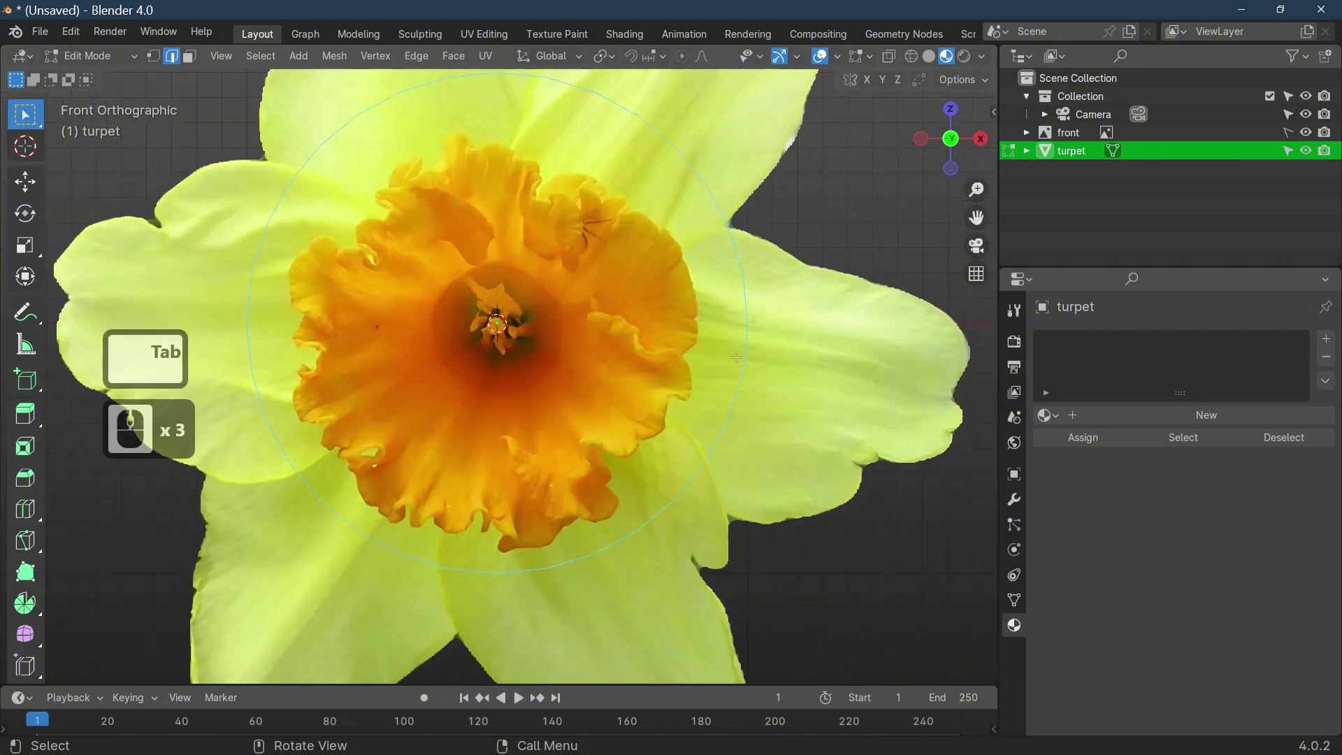
click(752, 287)
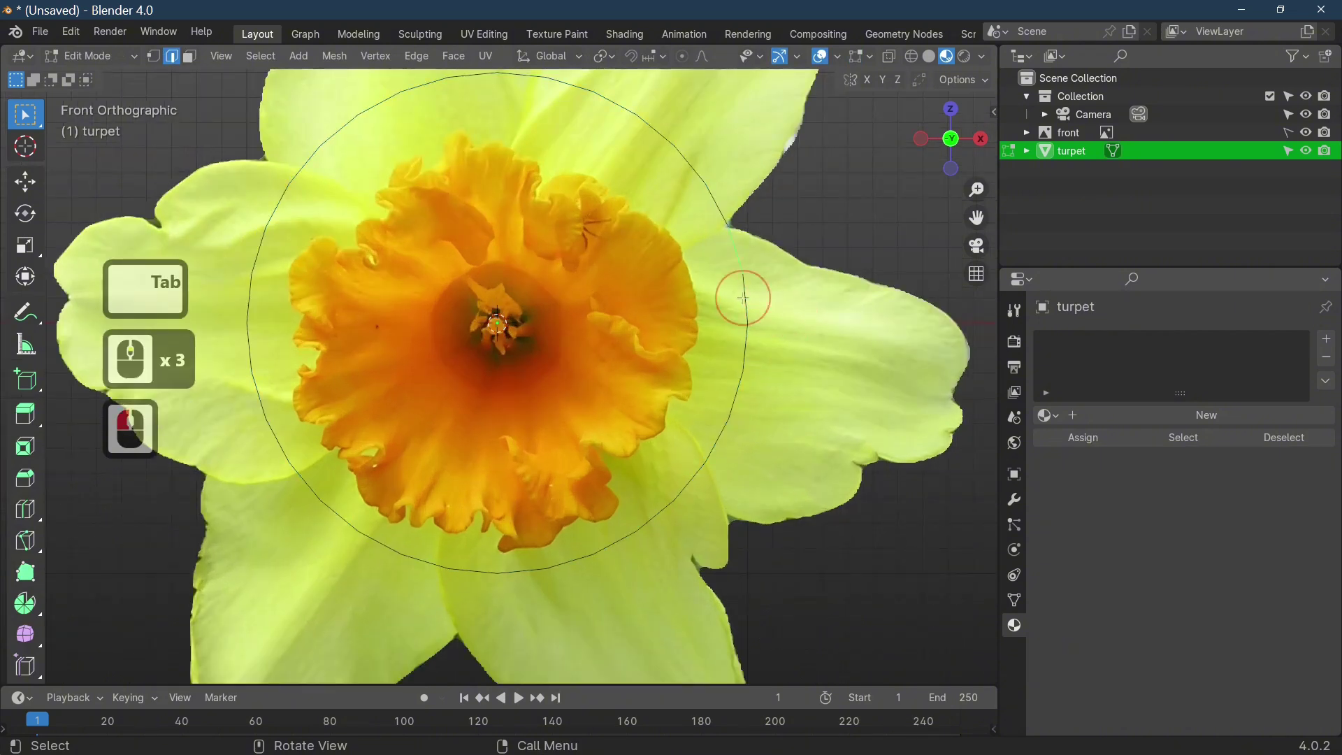
drag(744, 291, 627, 154)
click(655, 138)
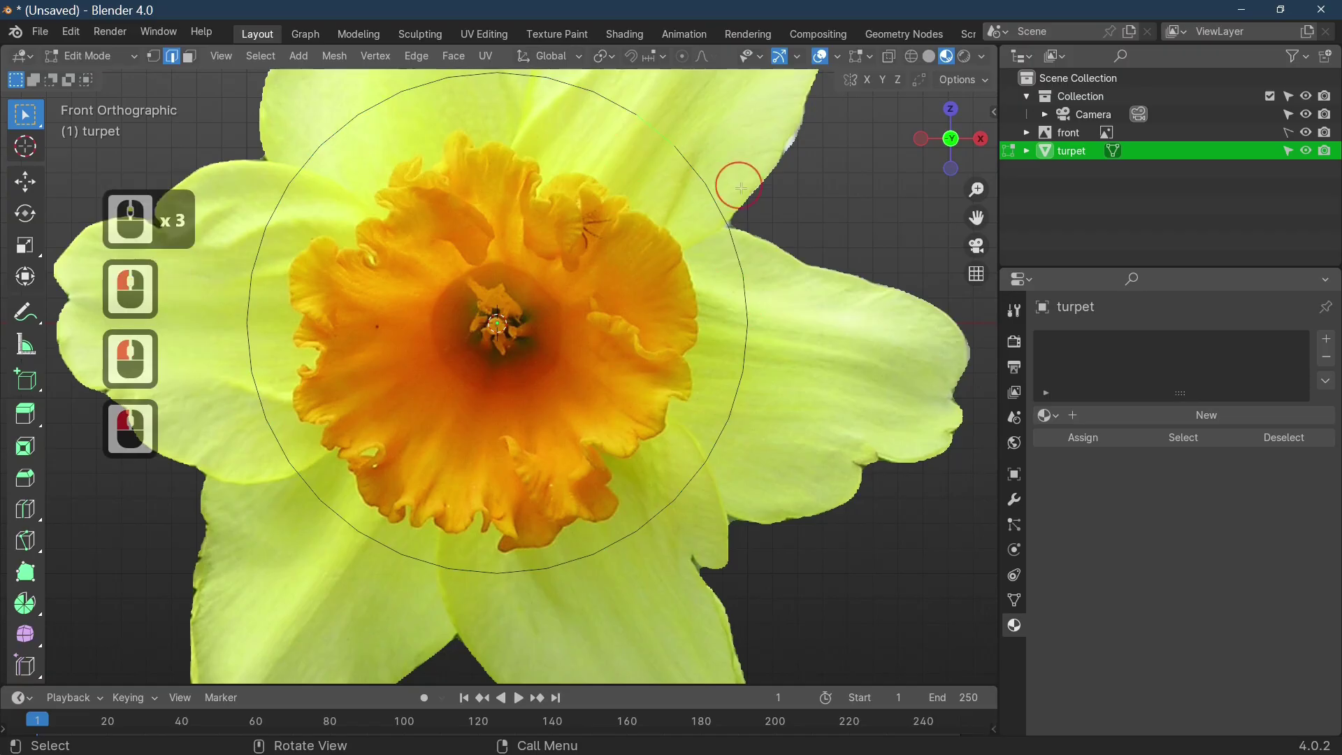
scroll(754, 277, down, 2)
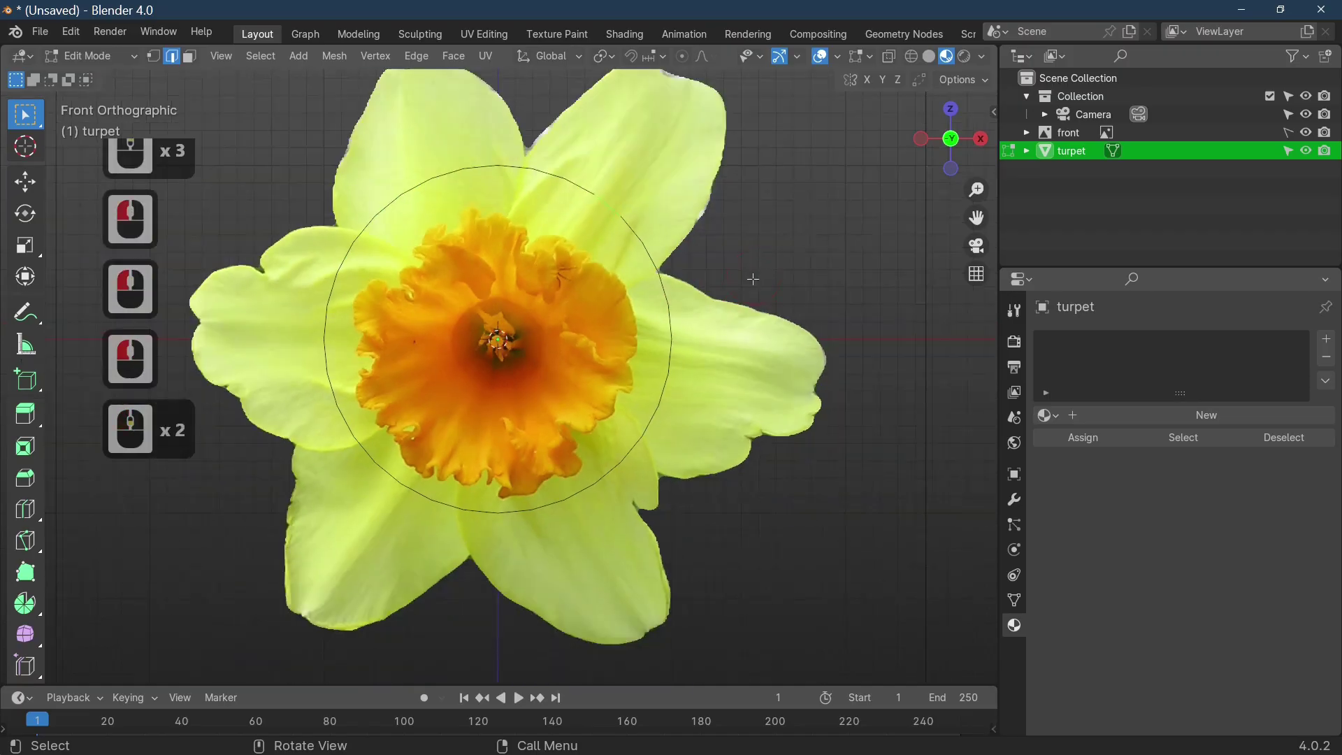
key(a)
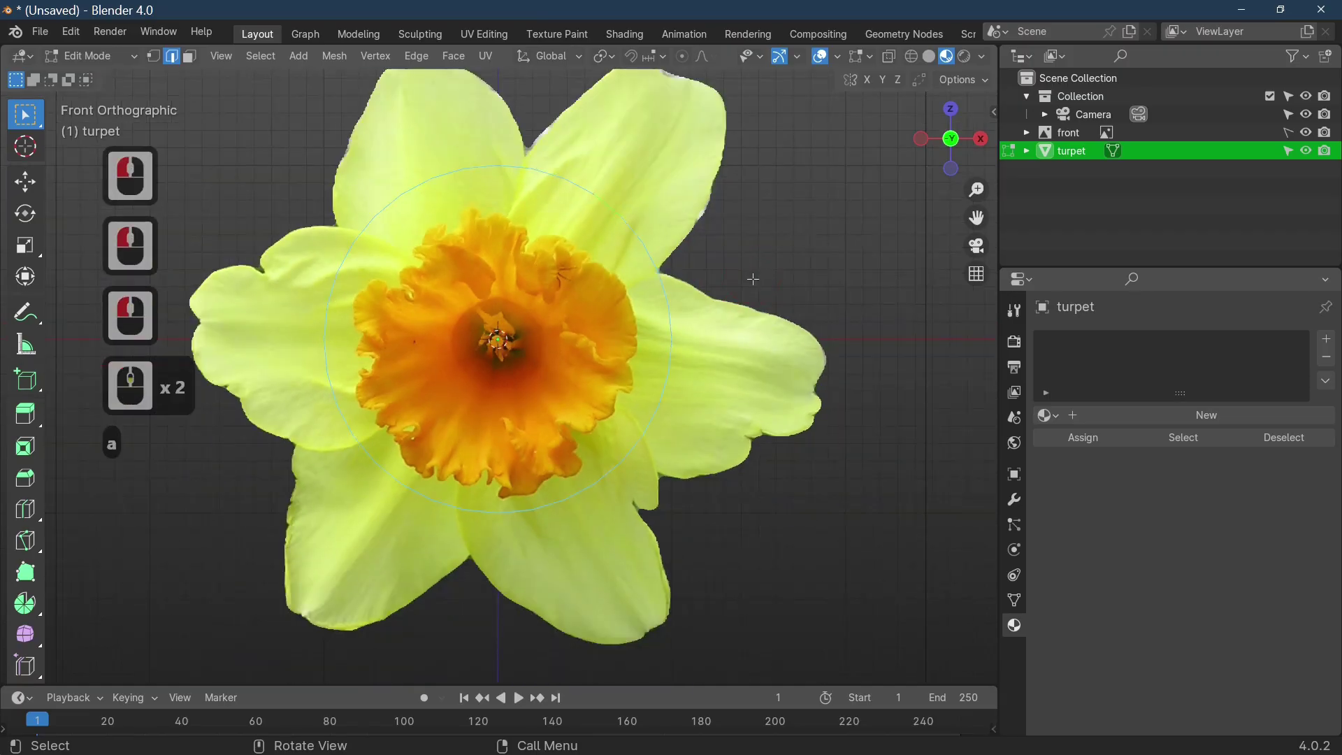
right_click(670, 308)
click(611, 222)
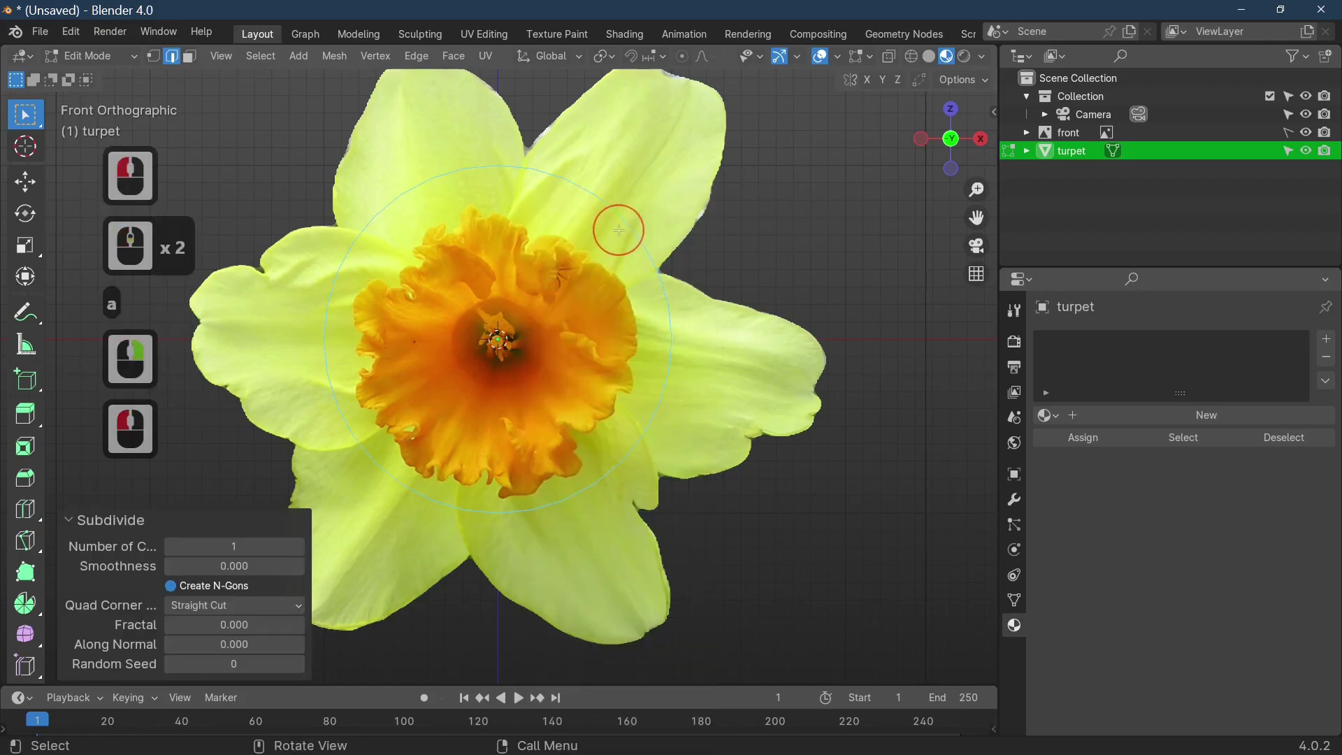
Step: Subdivide all of the turpet circle's edges once more, and select a single short edge on its rim
key(Tab)
scroll(664, 294, up, 3)
middle_drag(695, 326, 589, 374)
key(Tab)
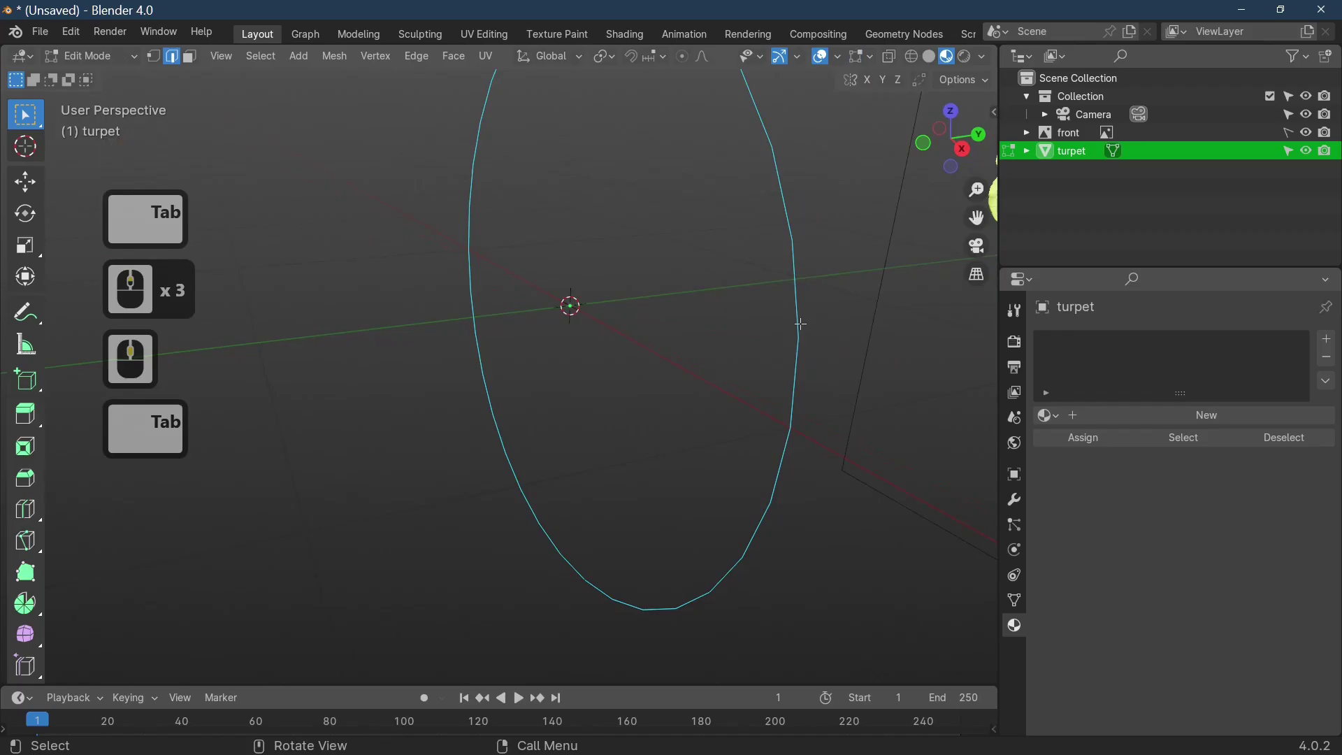
click(787, 217)
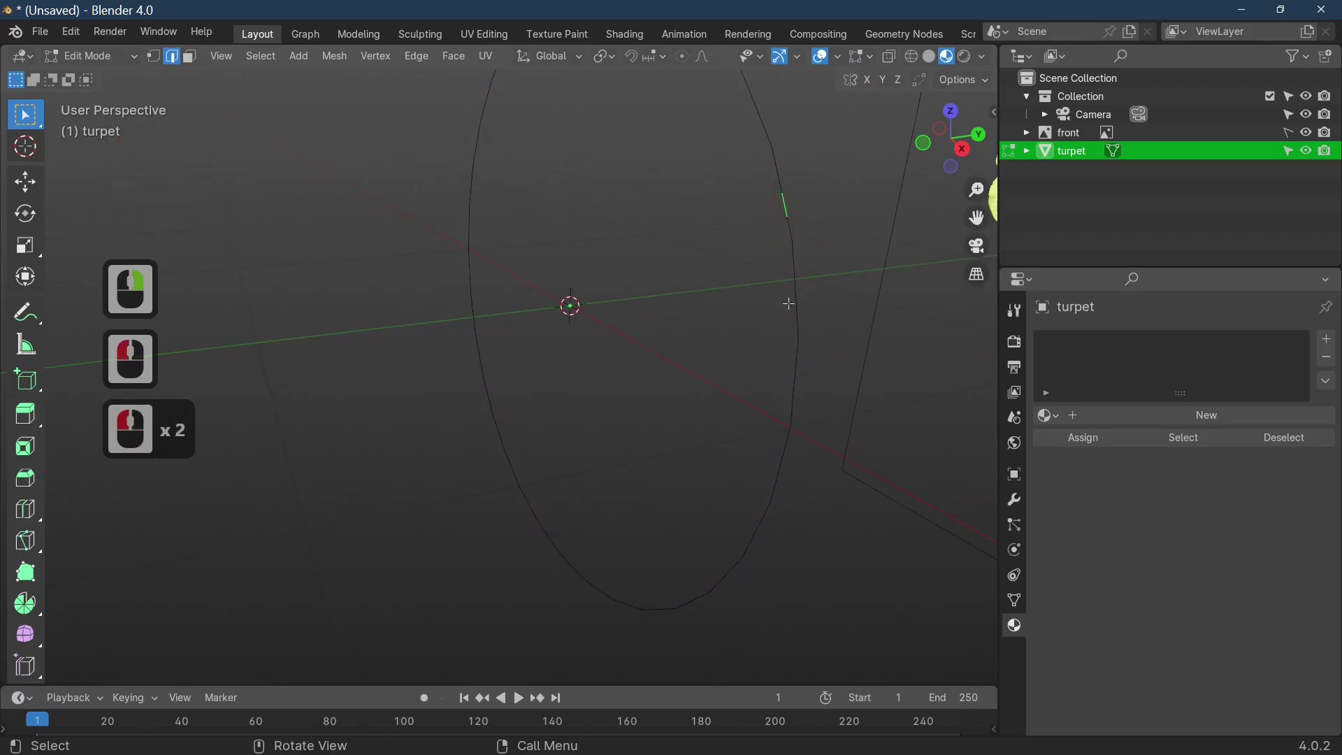
Step: Switch the turpet mesh to vertex selection and view it from the front against the daffodil reference
middle_drag(790, 304, 740, 376)
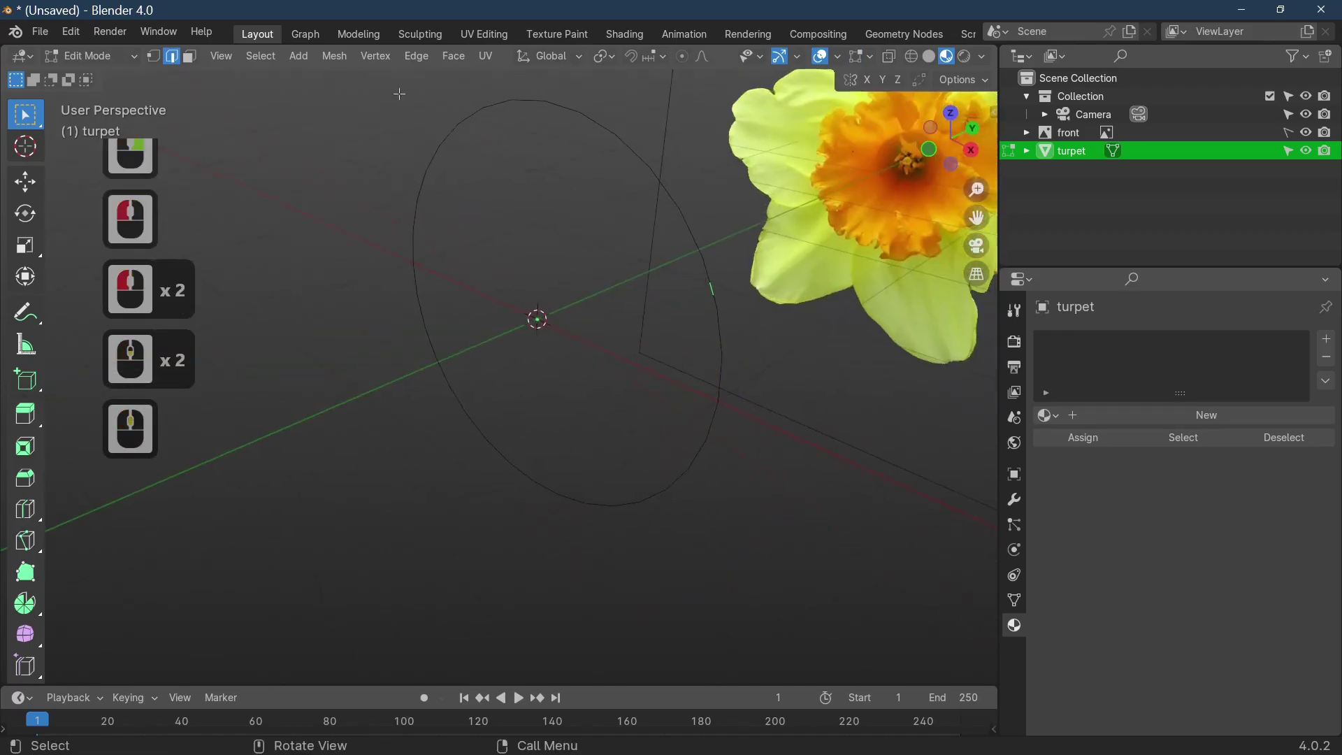
shift+click(168, 59)
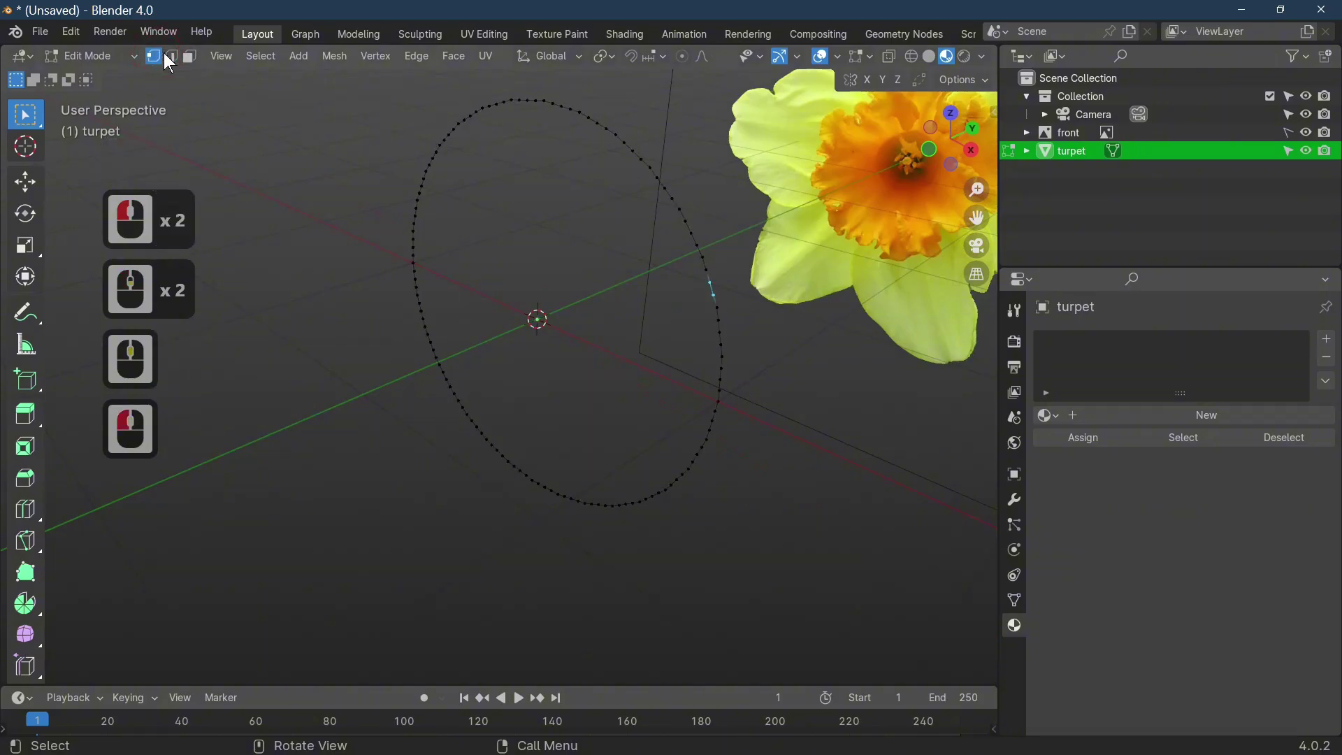
click(155, 59)
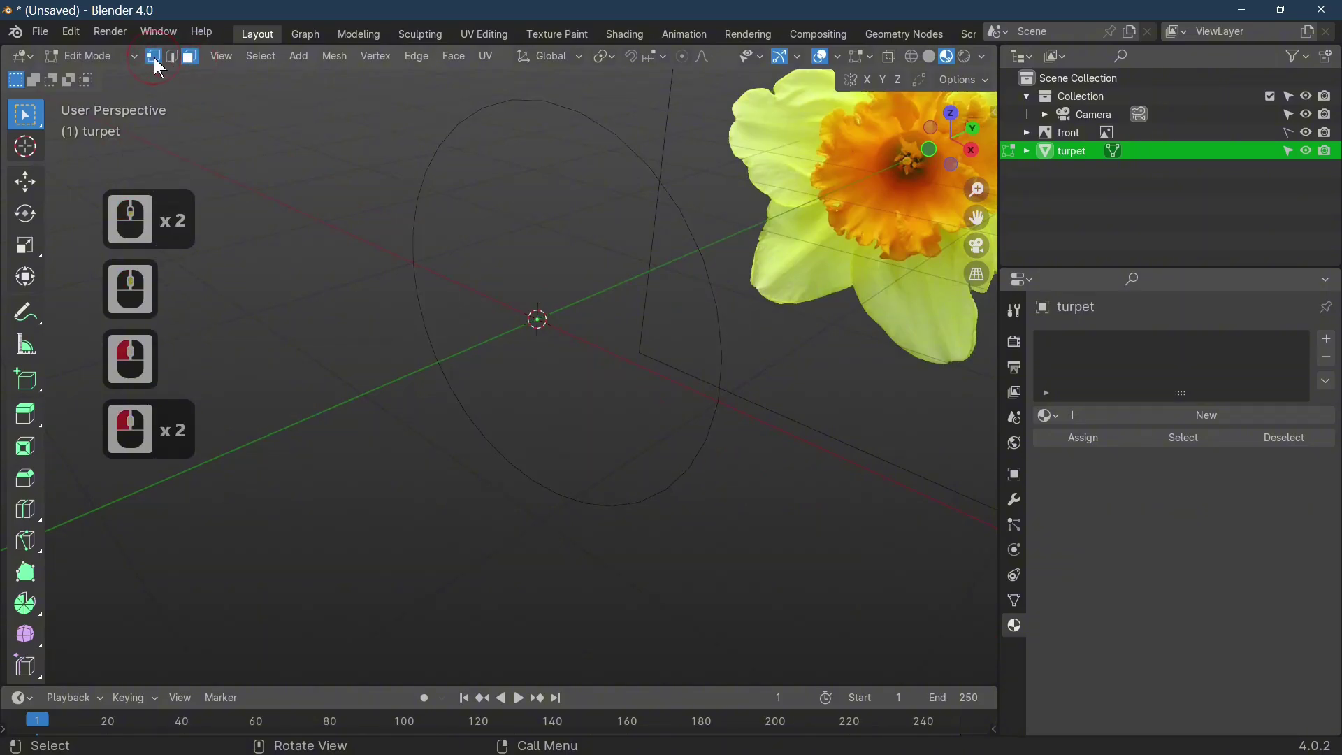
middle_drag(629, 294, 694, 266)
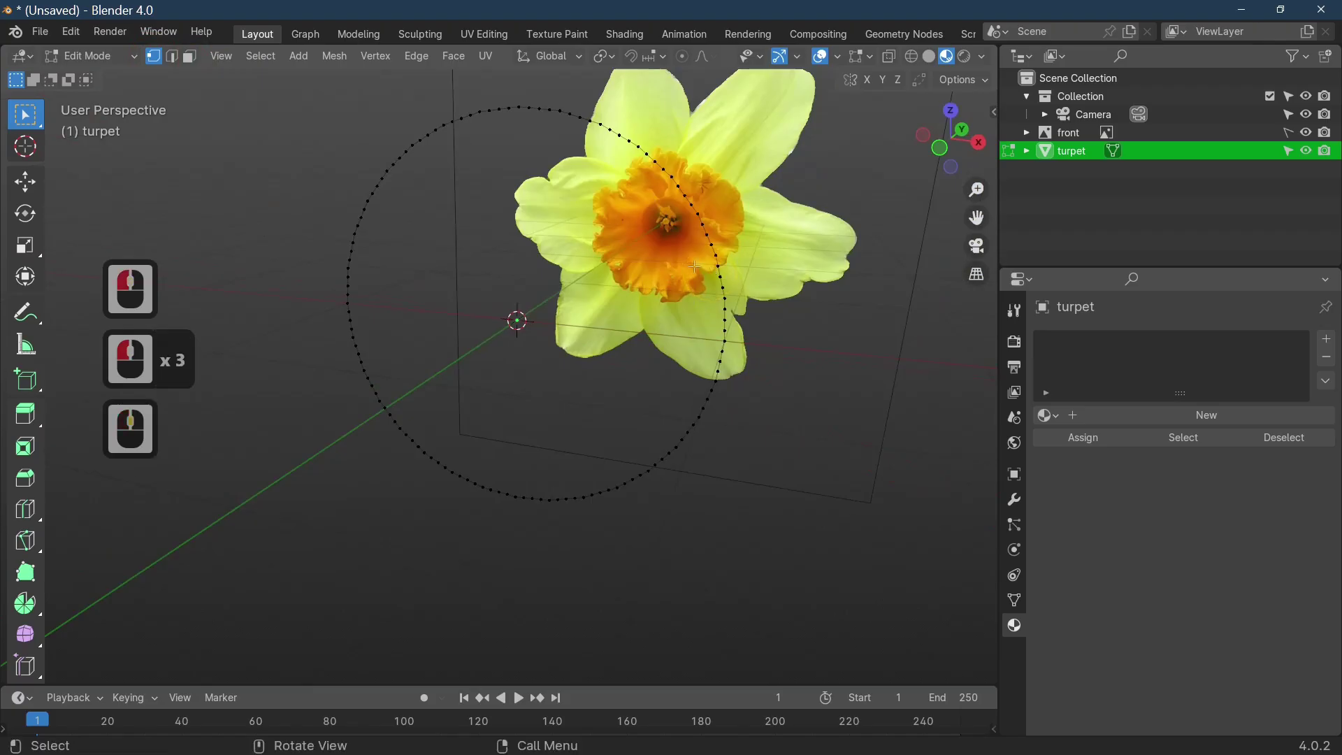
key(KP_1)
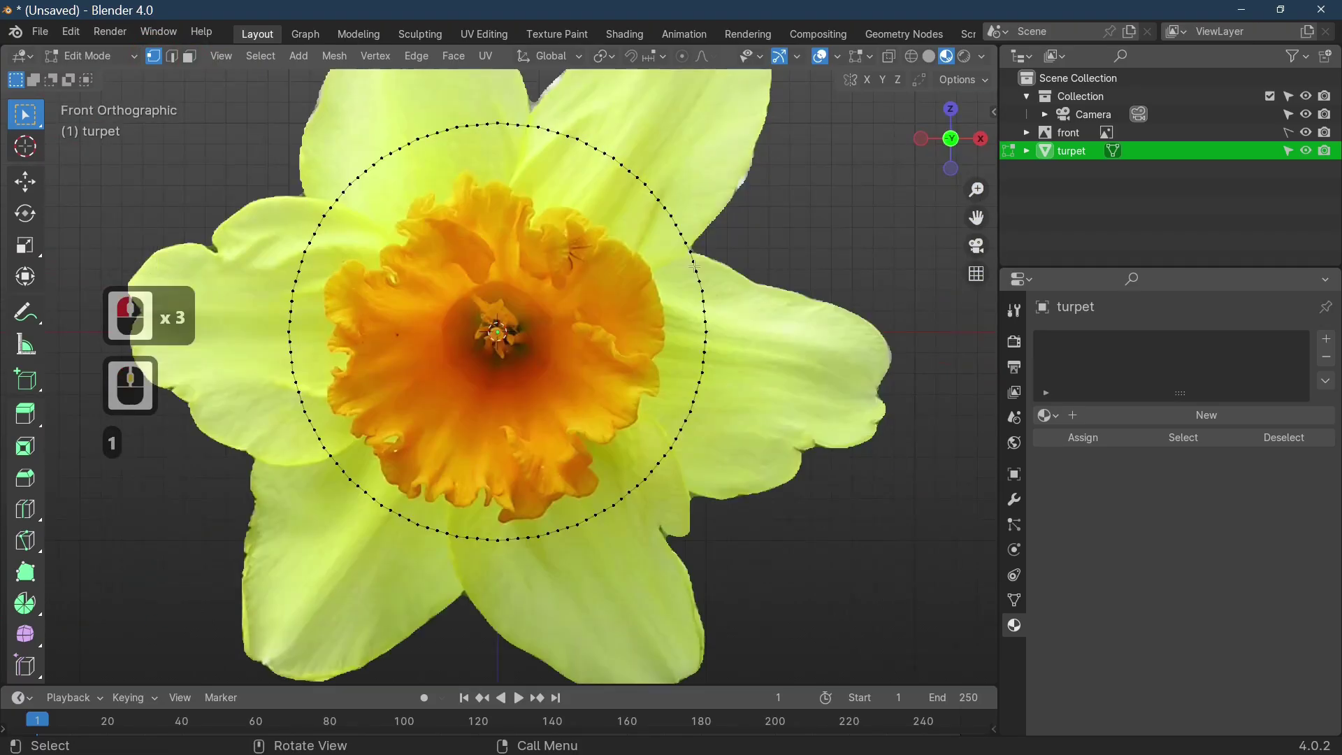
Step: Try moving a single vertex on the circle's upper-right rim inward without proportional editing, and undo the move
click(701, 209)
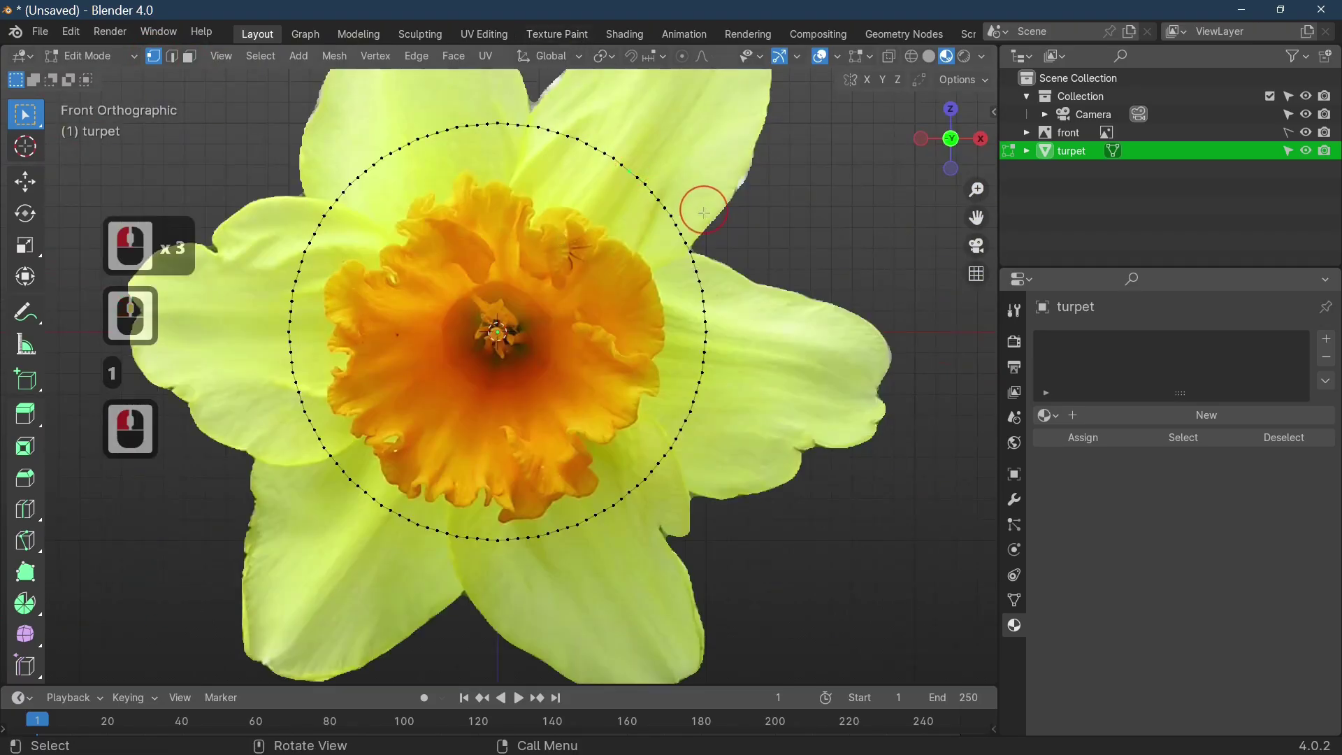
click(714, 240)
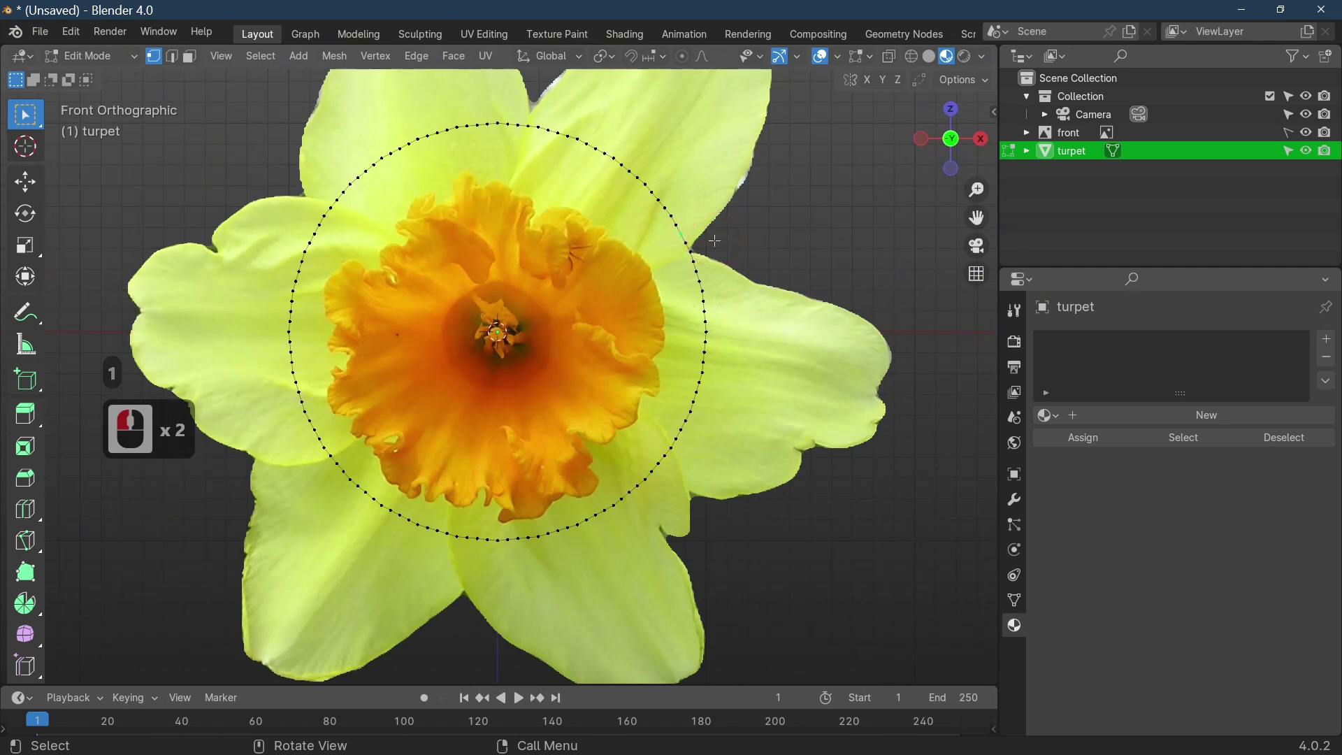
key(g)
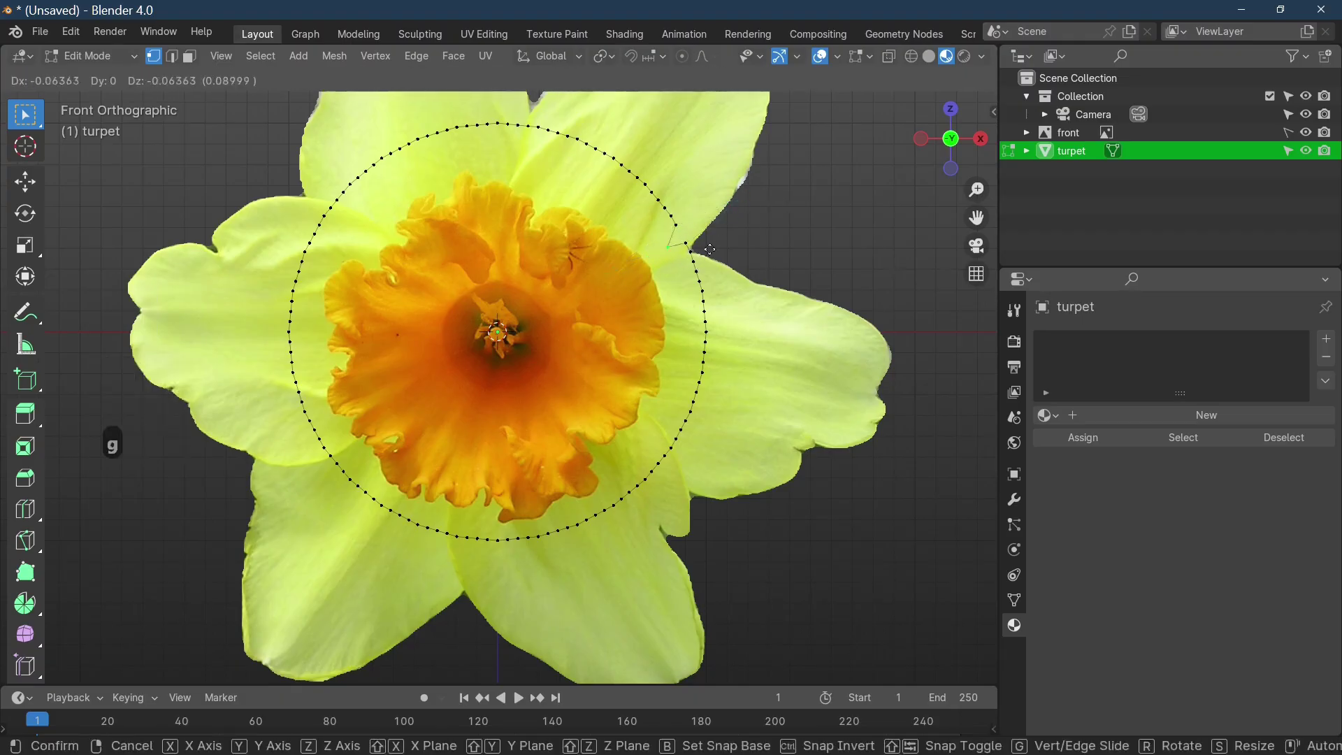
click(643, 267)
key(ctrl+z)
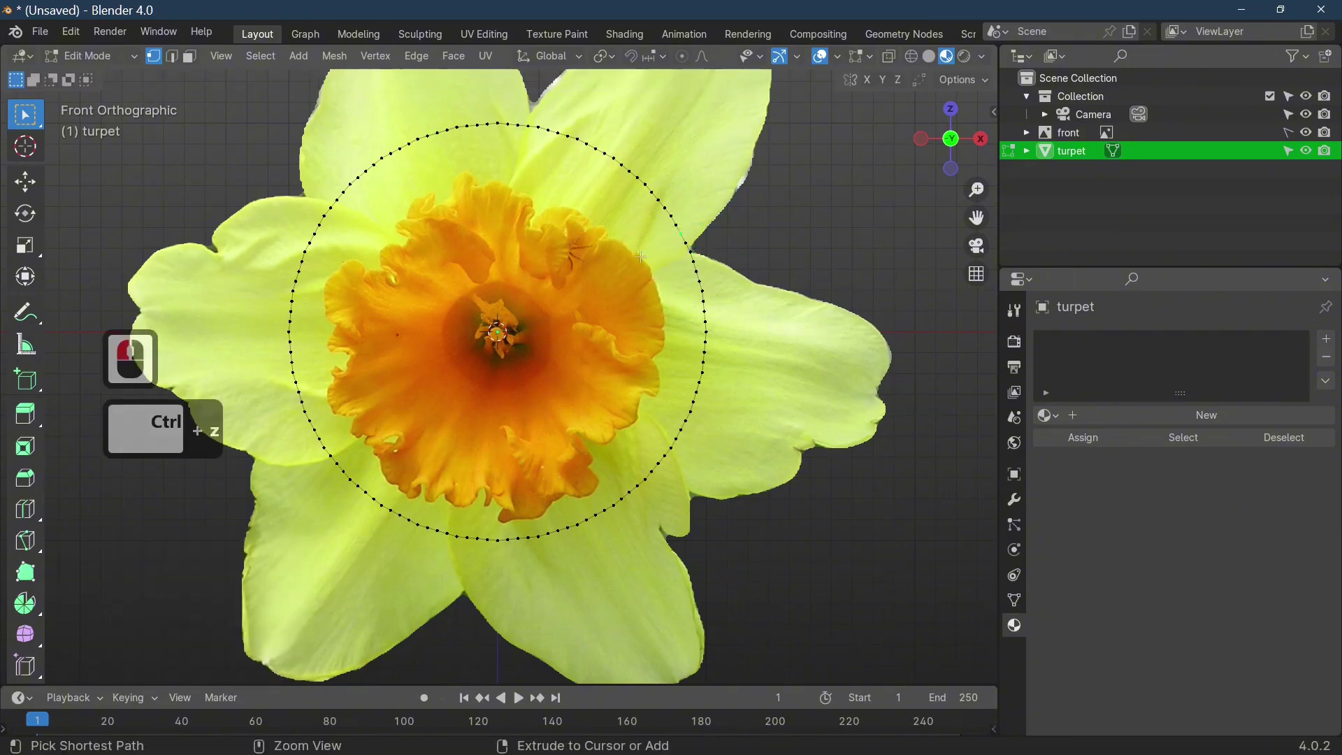
Step: Enable proportional editing and pull the circle's upper-right and right sides inward to the edge of the orange trumpet
click(683, 59)
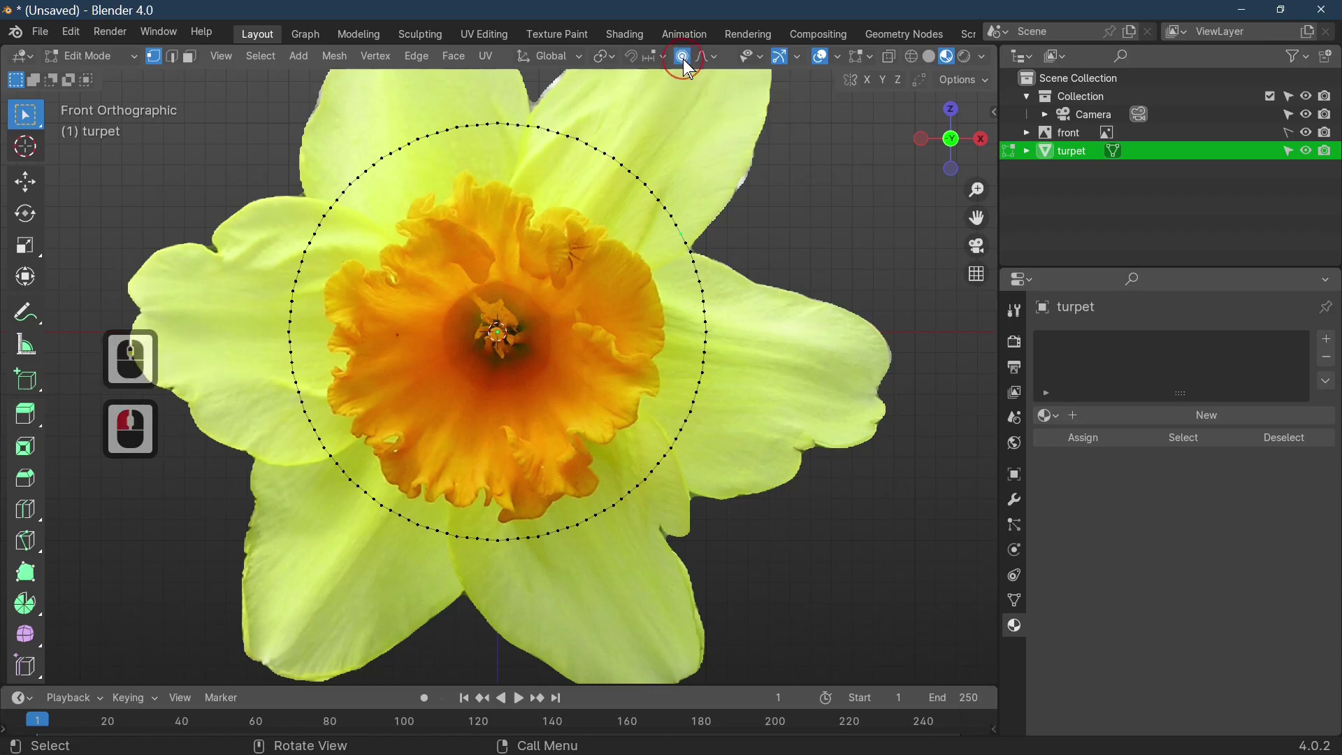
drag(645, 187, 653, 193)
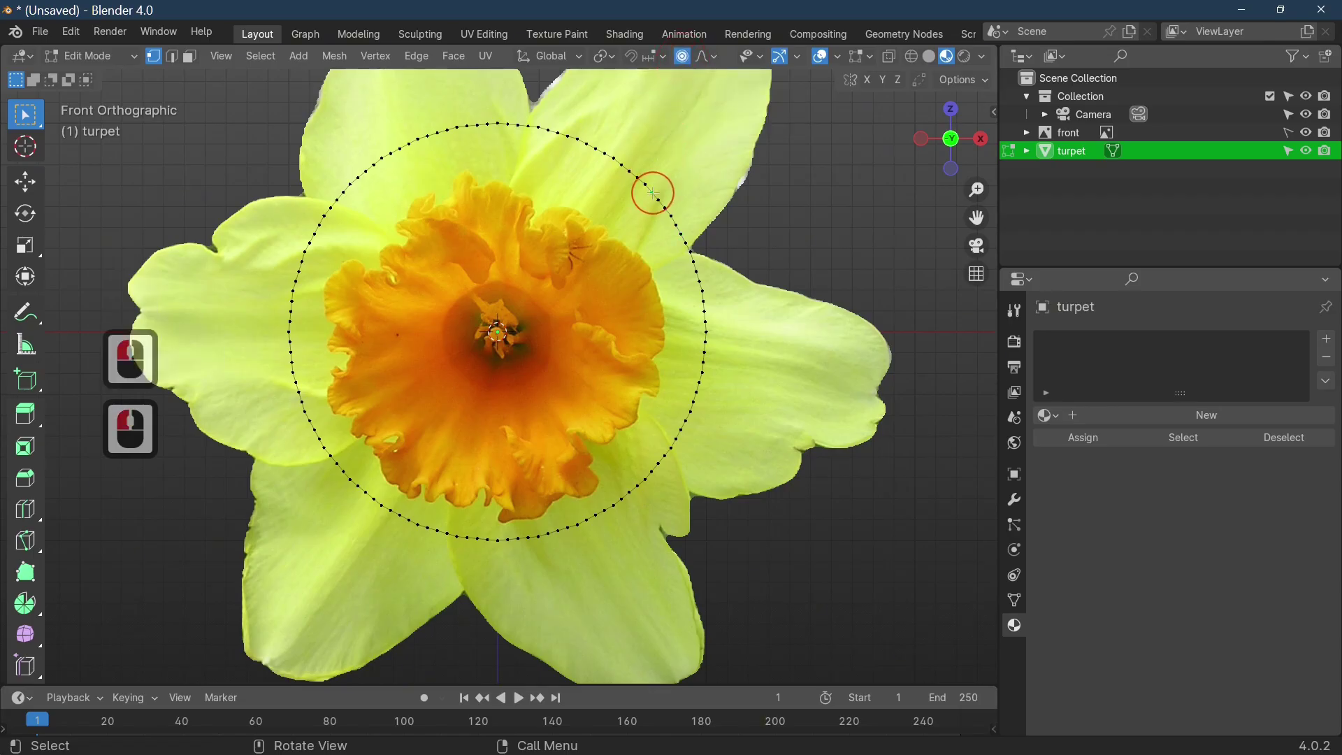
key(g)
click(623, 240)
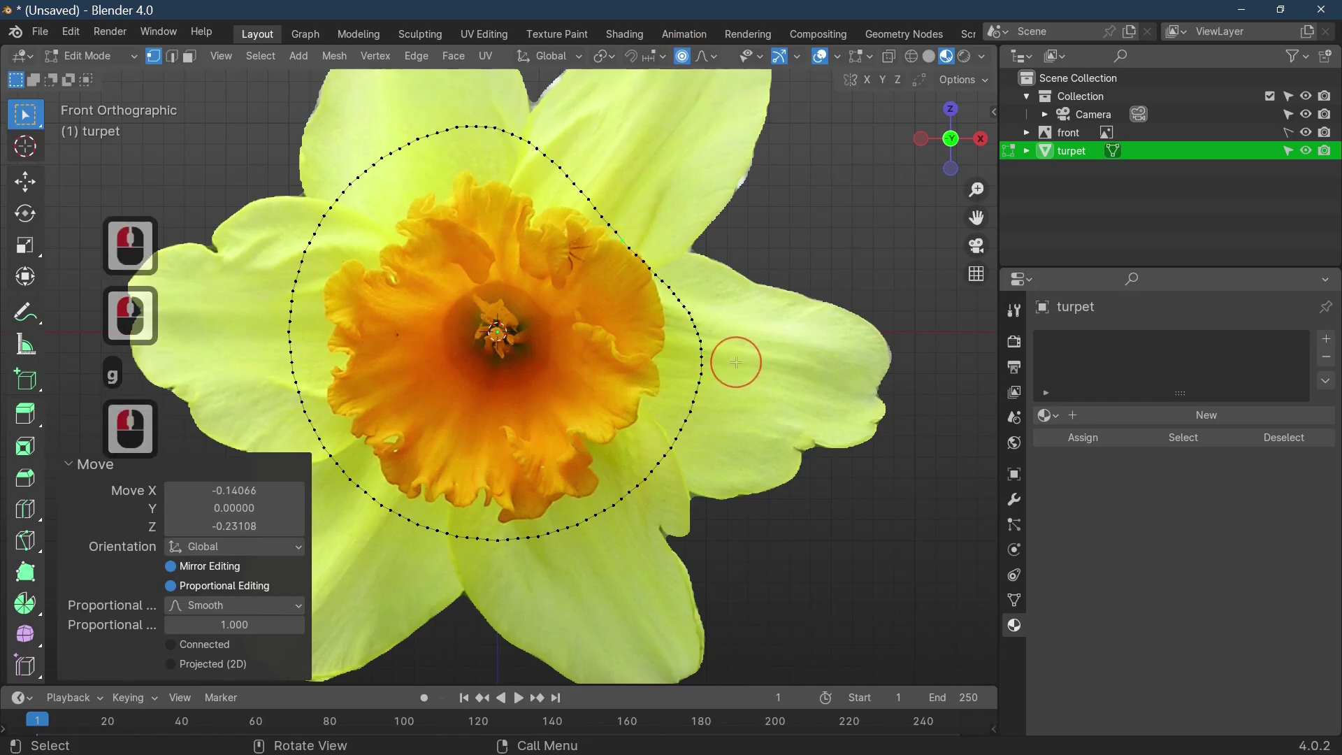
click(736, 363)
key(g)
click(694, 366)
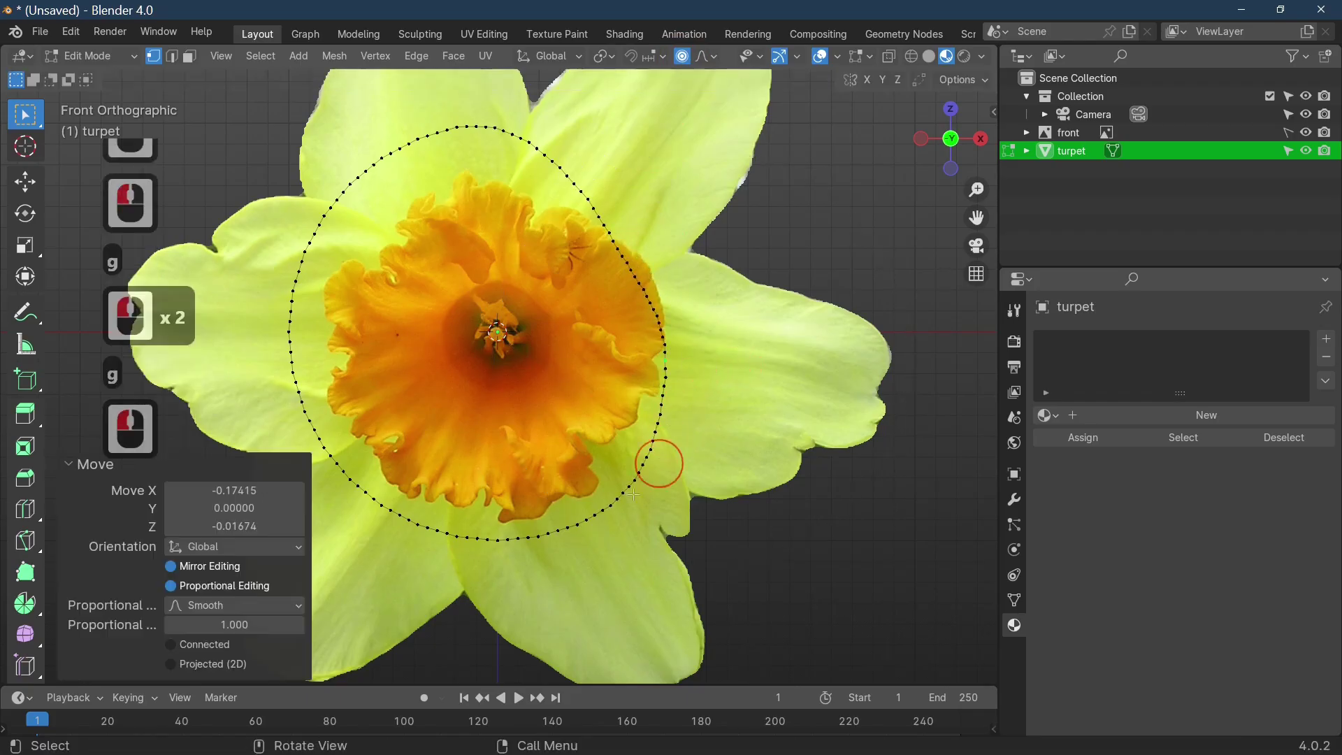
Step: Pull the circle's bottom and lower-right side in to the trumpet's edge, reducing the proportional size to about 0.83 for the lower-right side
click(501, 530)
key(g)
click(501, 530)
click(636, 480)
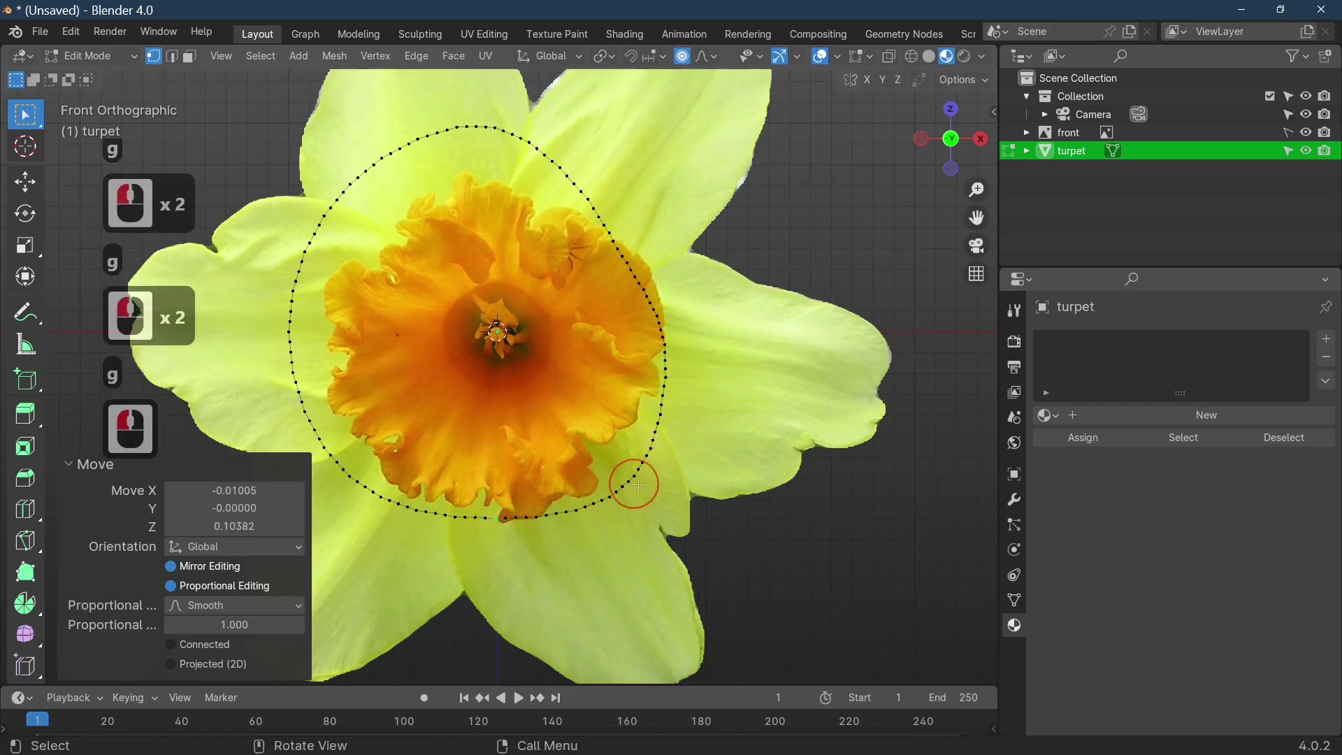
key(g)
scroll(631, 475, up, 4)
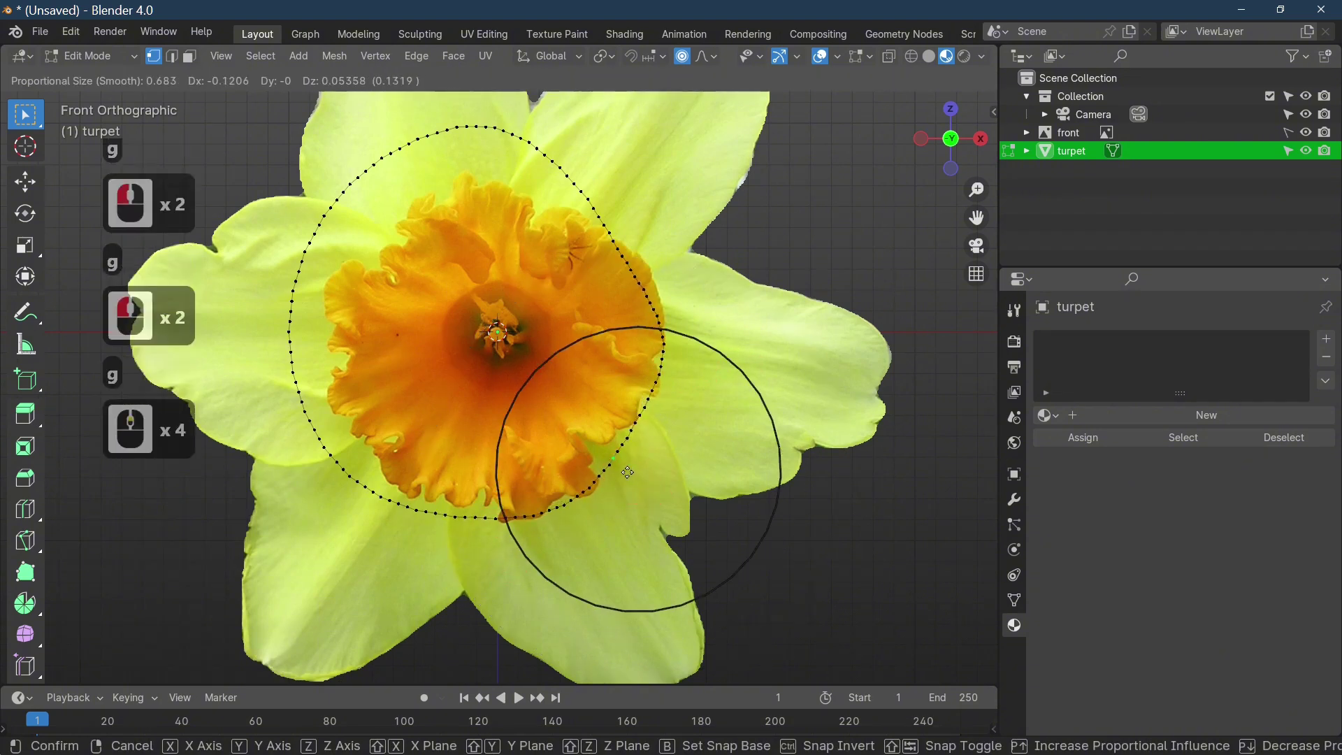
scroll(630, 474, down, 4)
scroll(627, 472, up, 3)
scroll(626, 471, down, 4)
scroll(626, 471, up, 3)
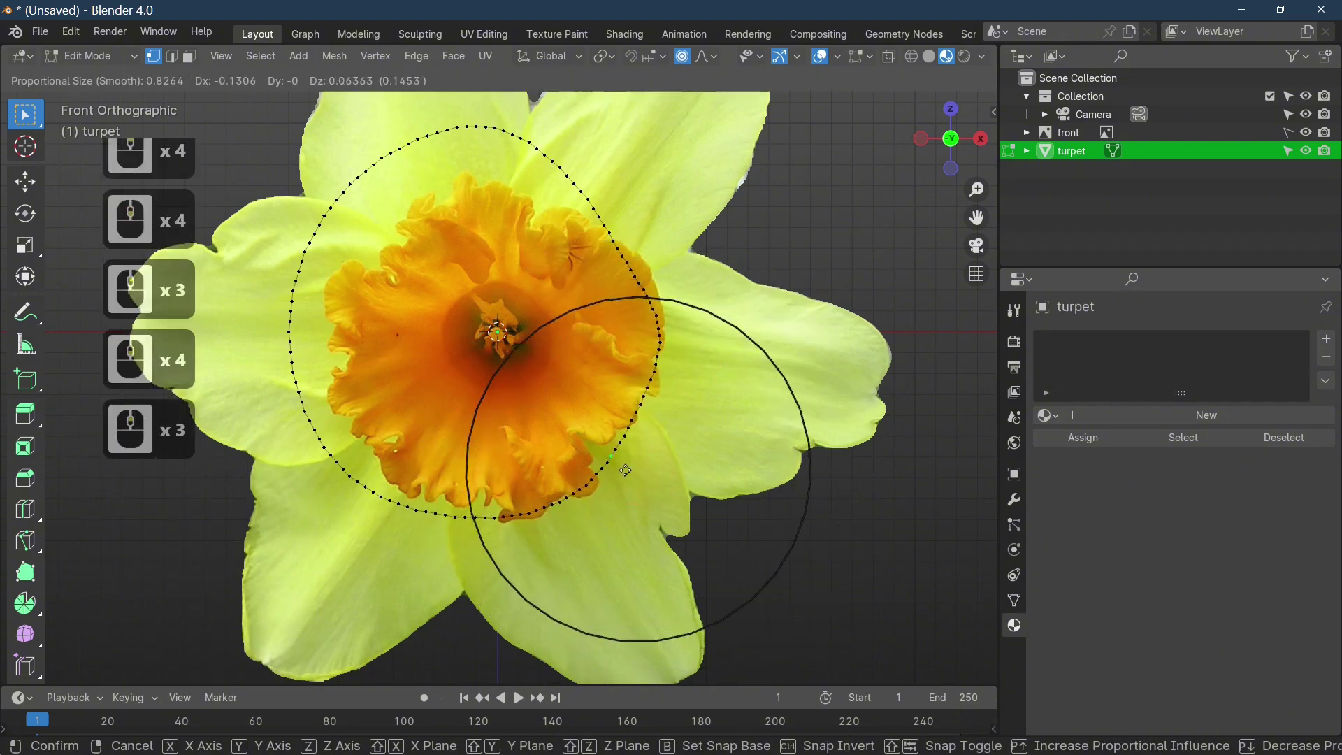
click(626, 471)
Step: Pull the circle's lower-left and upper-left sides inward to the trumpet's edge with proportional editing
click(311, 437)
key(g)
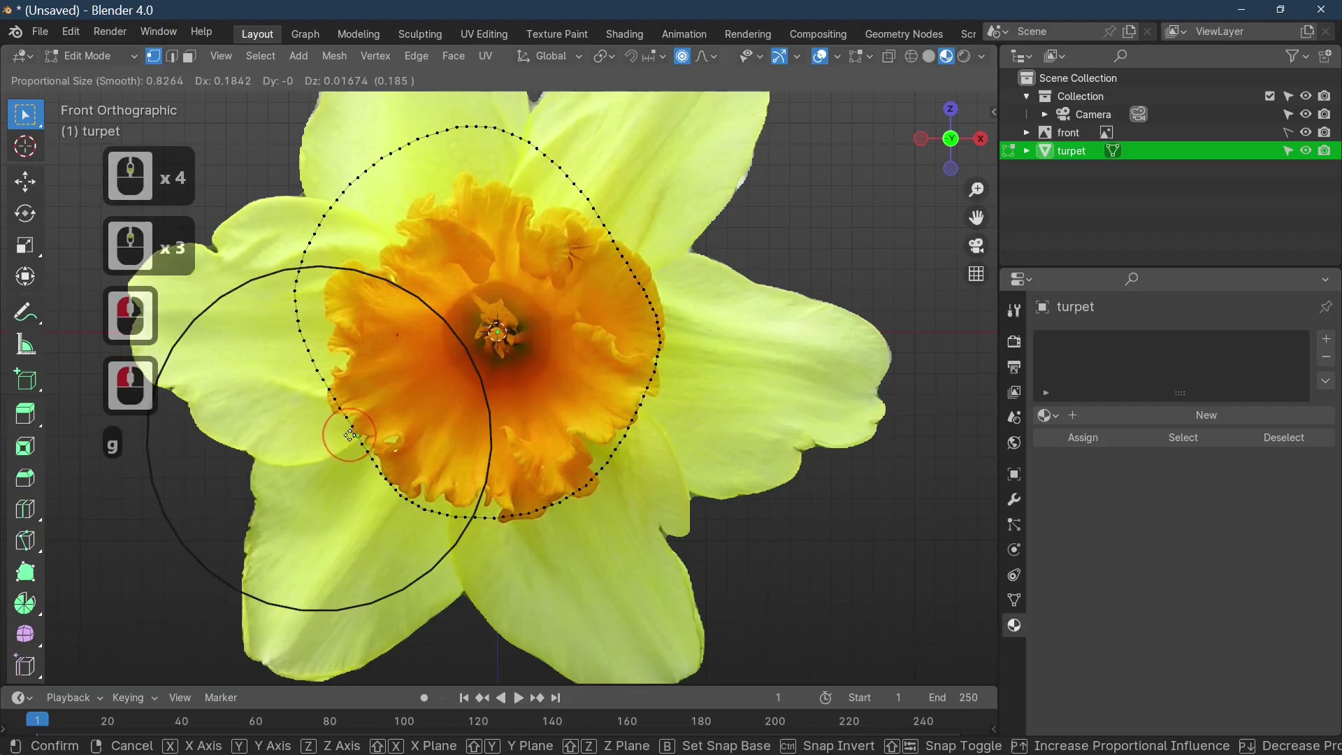
click(353, 434)
click(302, 246)
key(g)
click(336, 259)
Step: Pull the circle's top-left and top sections down to the trumpet's upper edge
click(404, 145)
key(g)
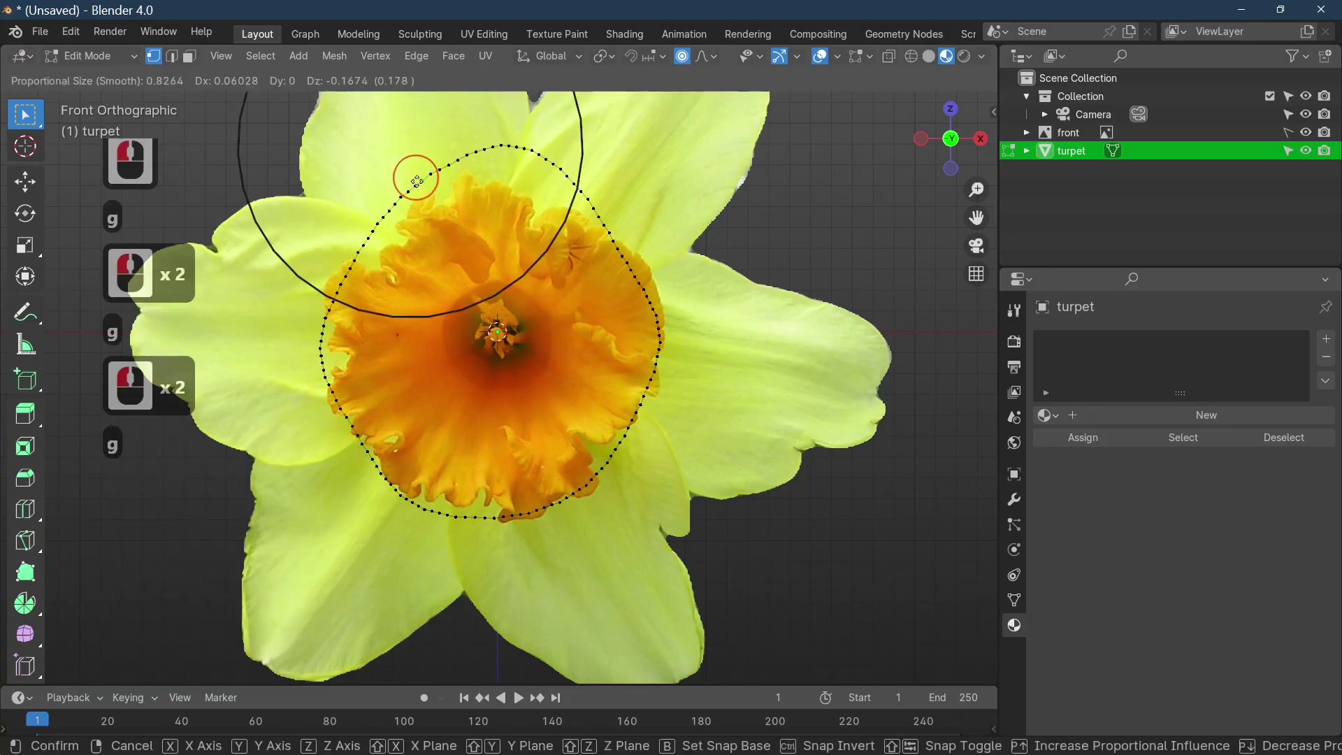
click(413, 201)
click(510, 156)
key(g)
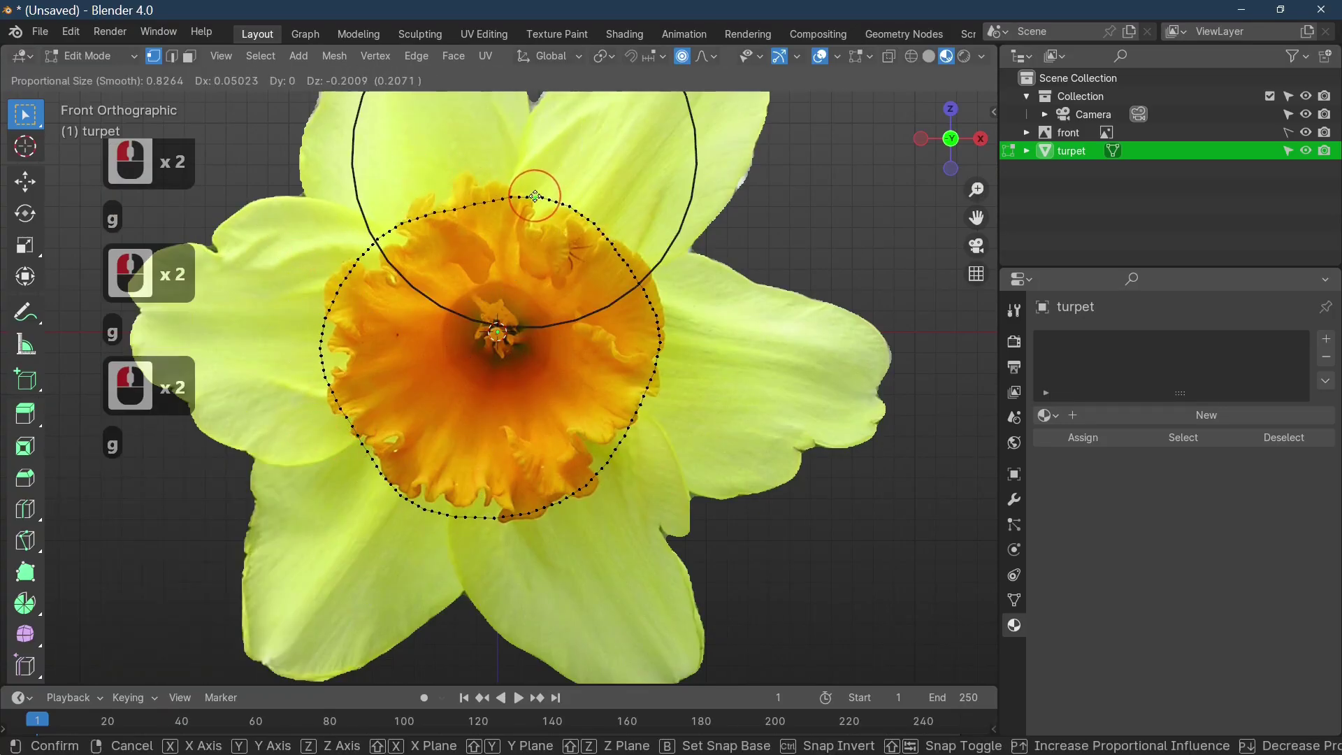
click(525, 196)
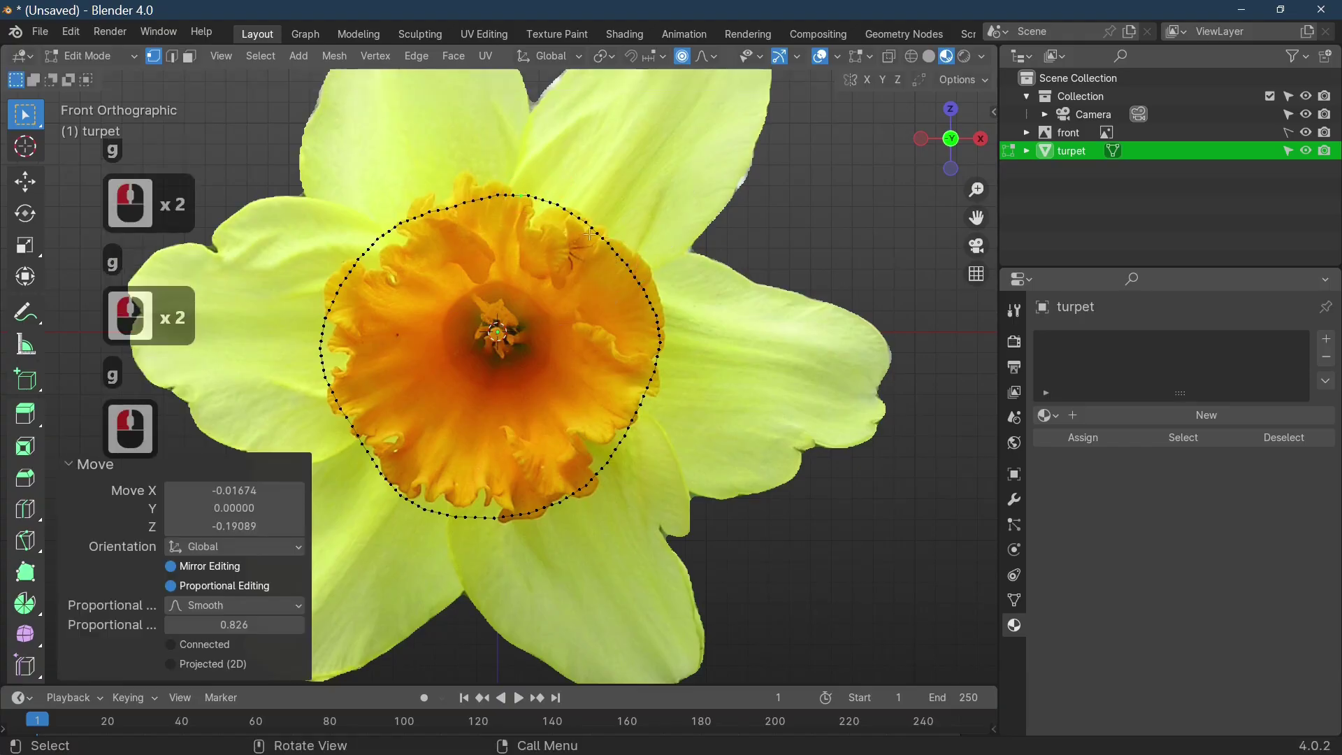
Step: Reduce the proportional size to about 0.11 and fit the outline's upper-right vertices to the notch and ruffle of the trumpet
scroll(597, 225, up, 2)
click(594, 137)
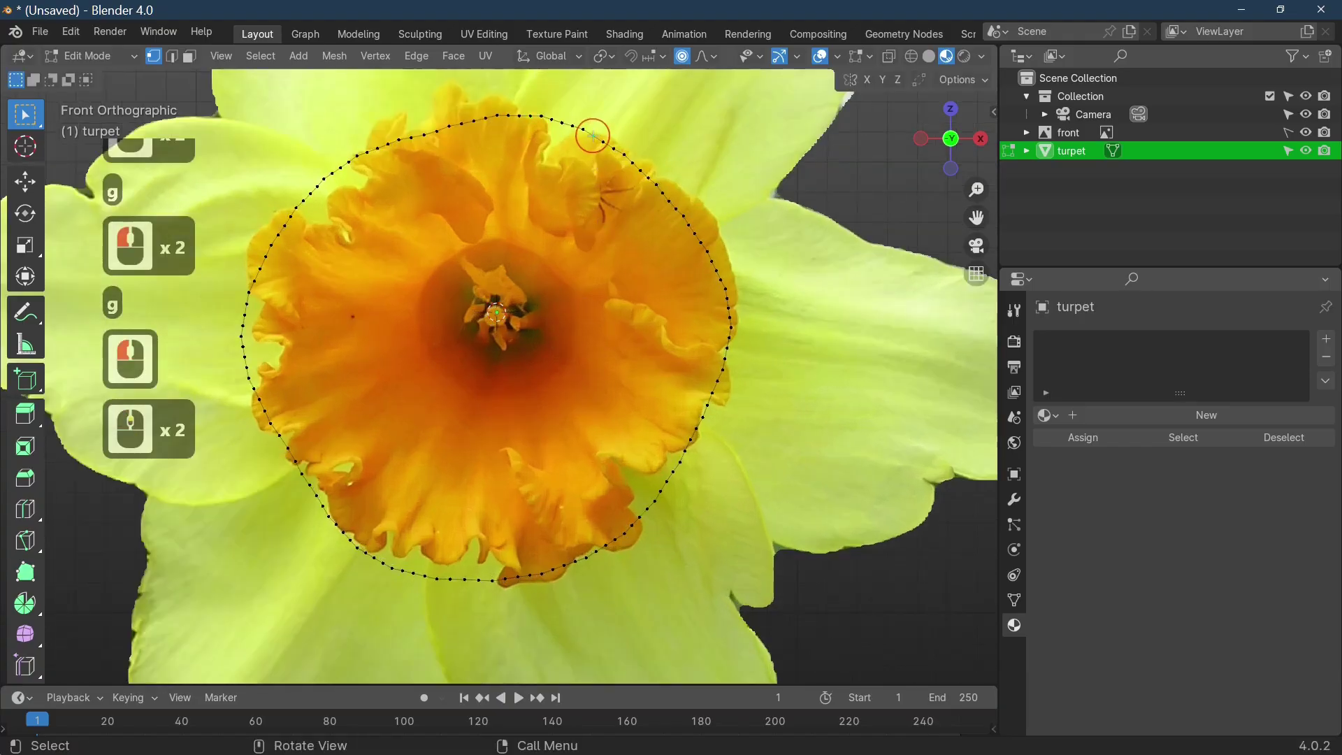
key(g)
scroll(594, 135, up, 20)
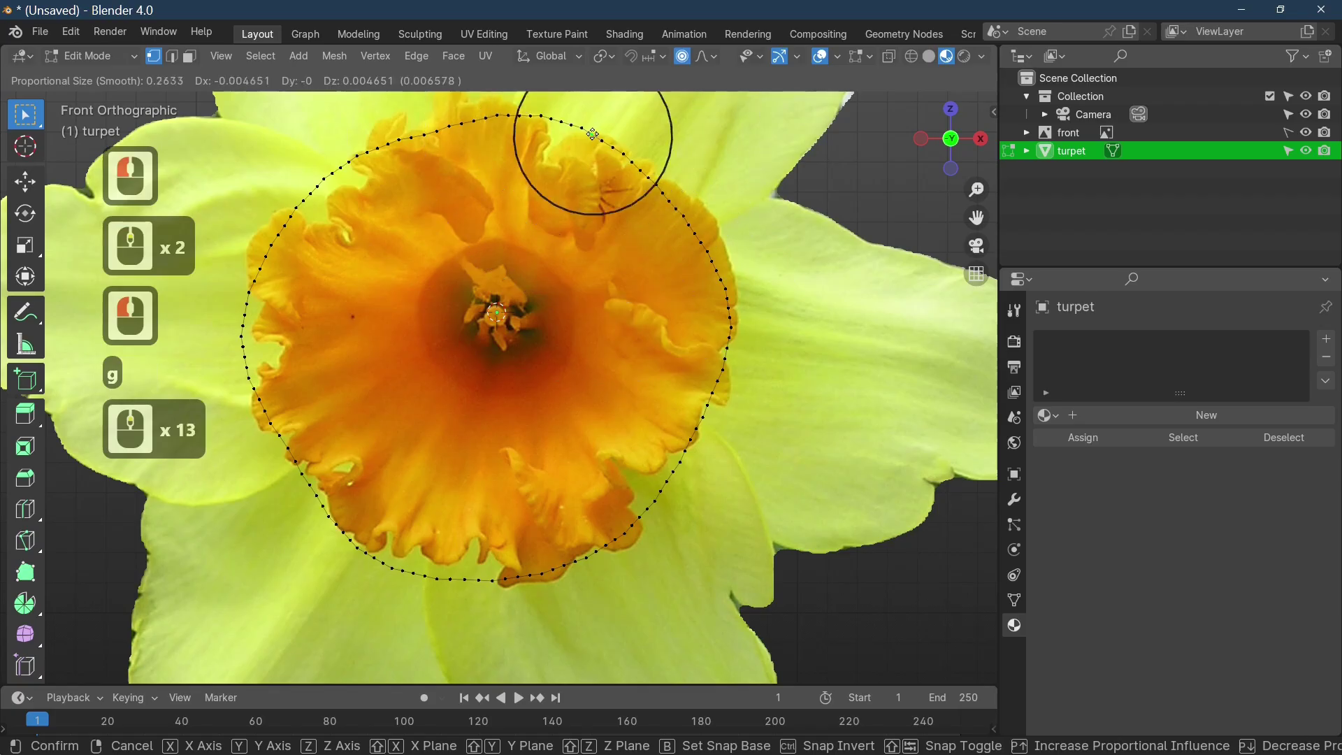
click(675, 203)
click(675, 203)
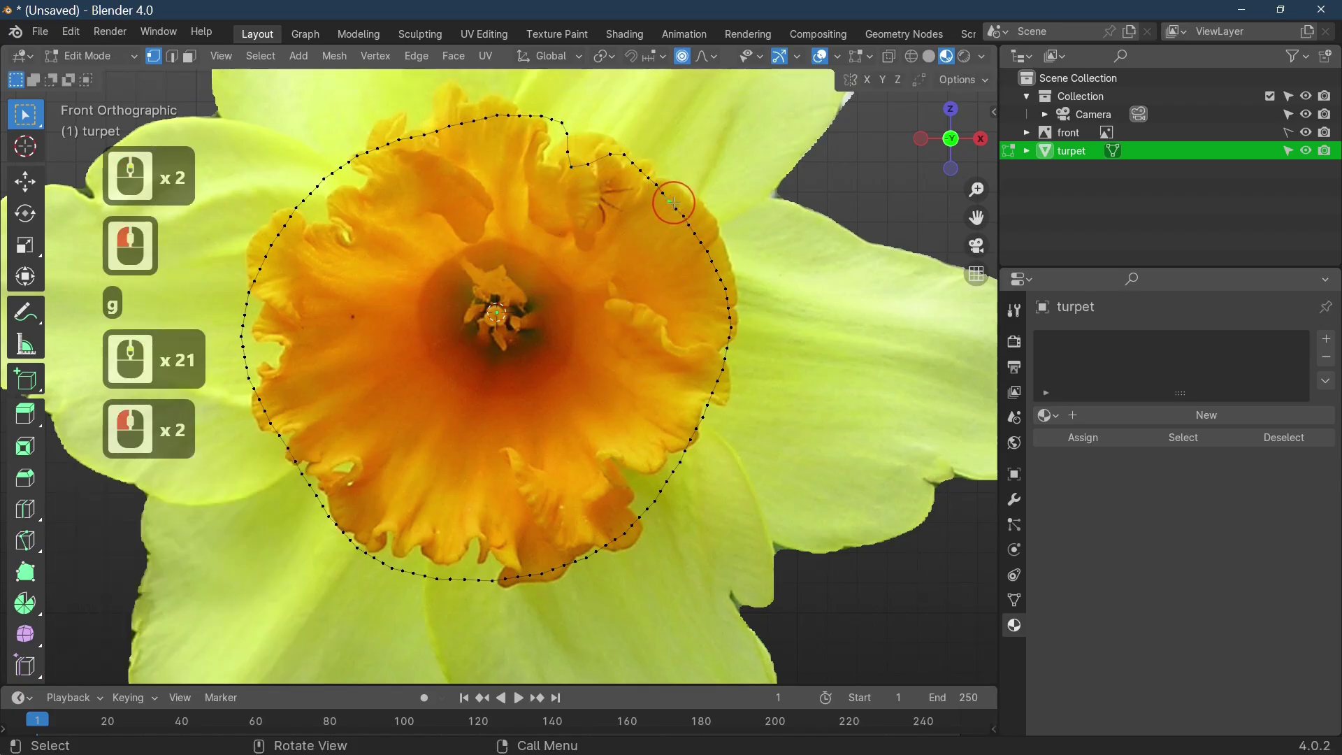
key(g)
click(692, 201)
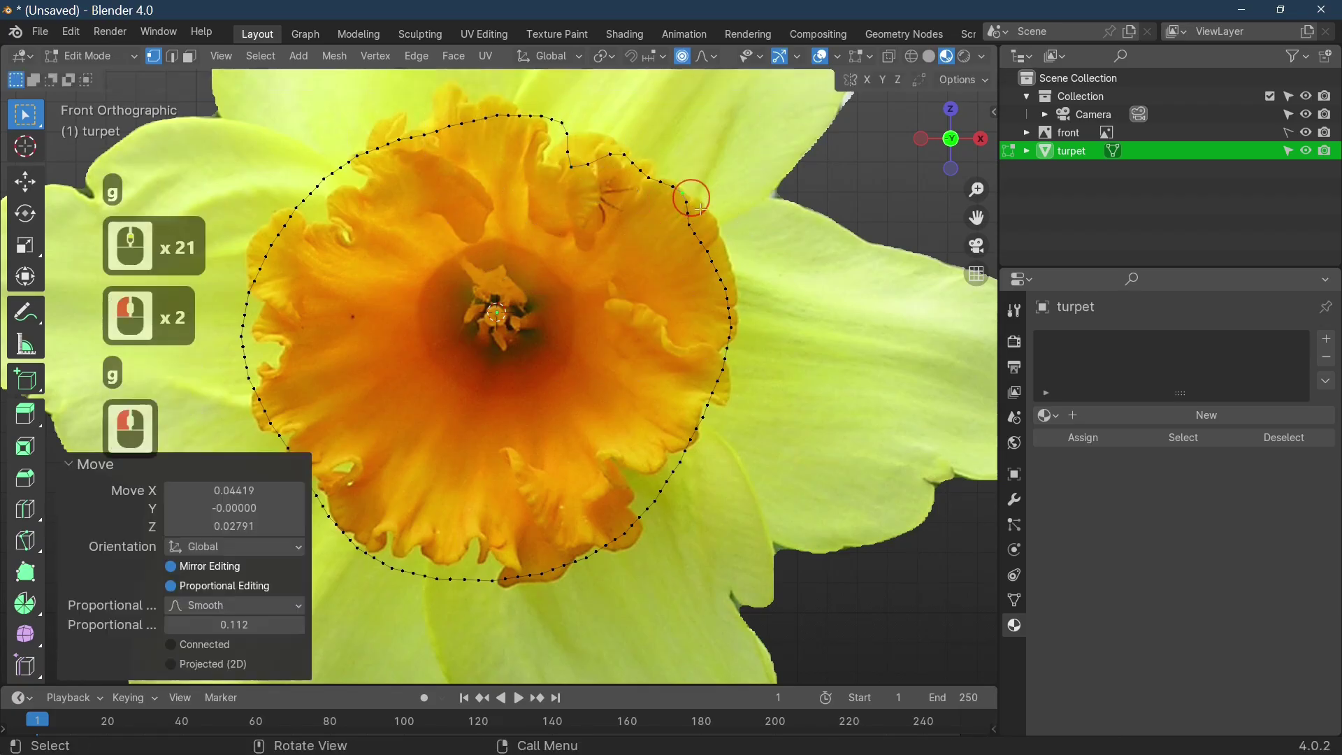
Step: Move the vertices along the outline's upper right side outward to follow the trumpet's ruffled edge
click(727, 280)
click(721, 269)
key(g)
click(753, 284)
click(753, 284)
key(g)
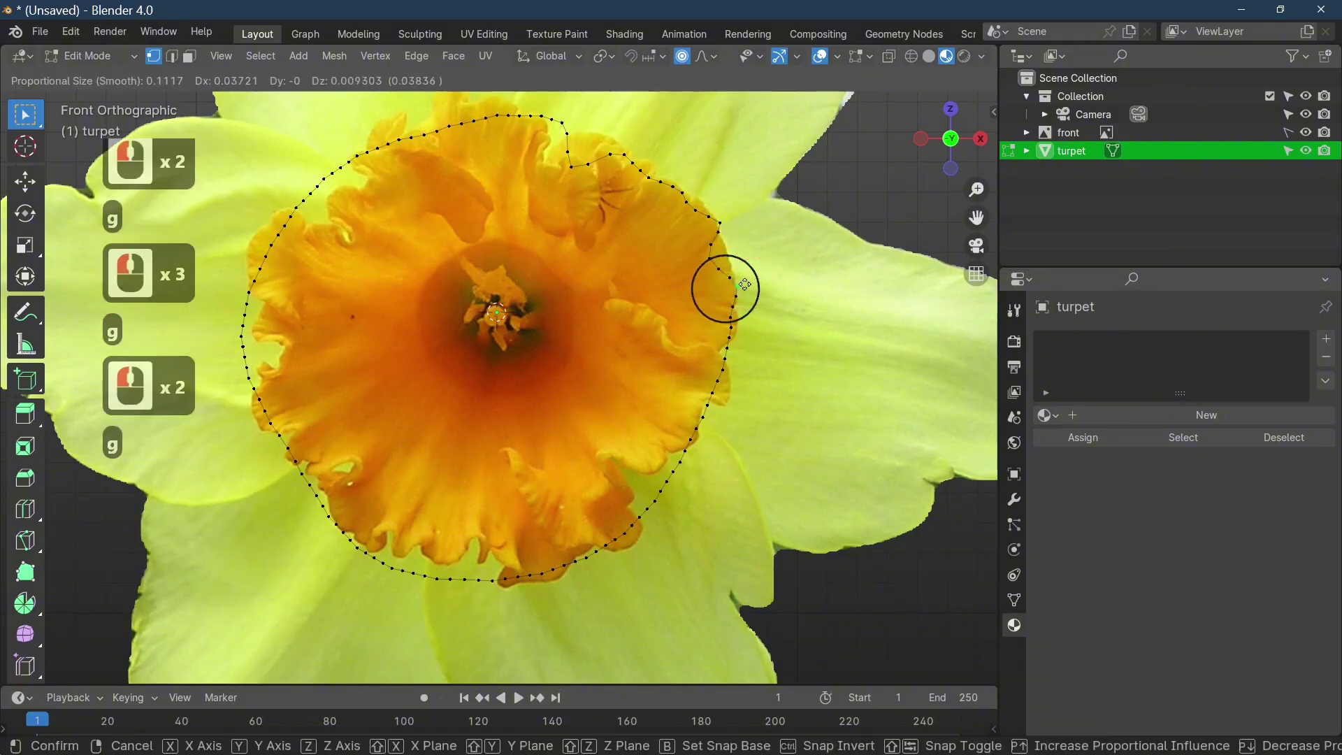
click(706, 252)
click(707, 255)
key(g)
click(731, 262)
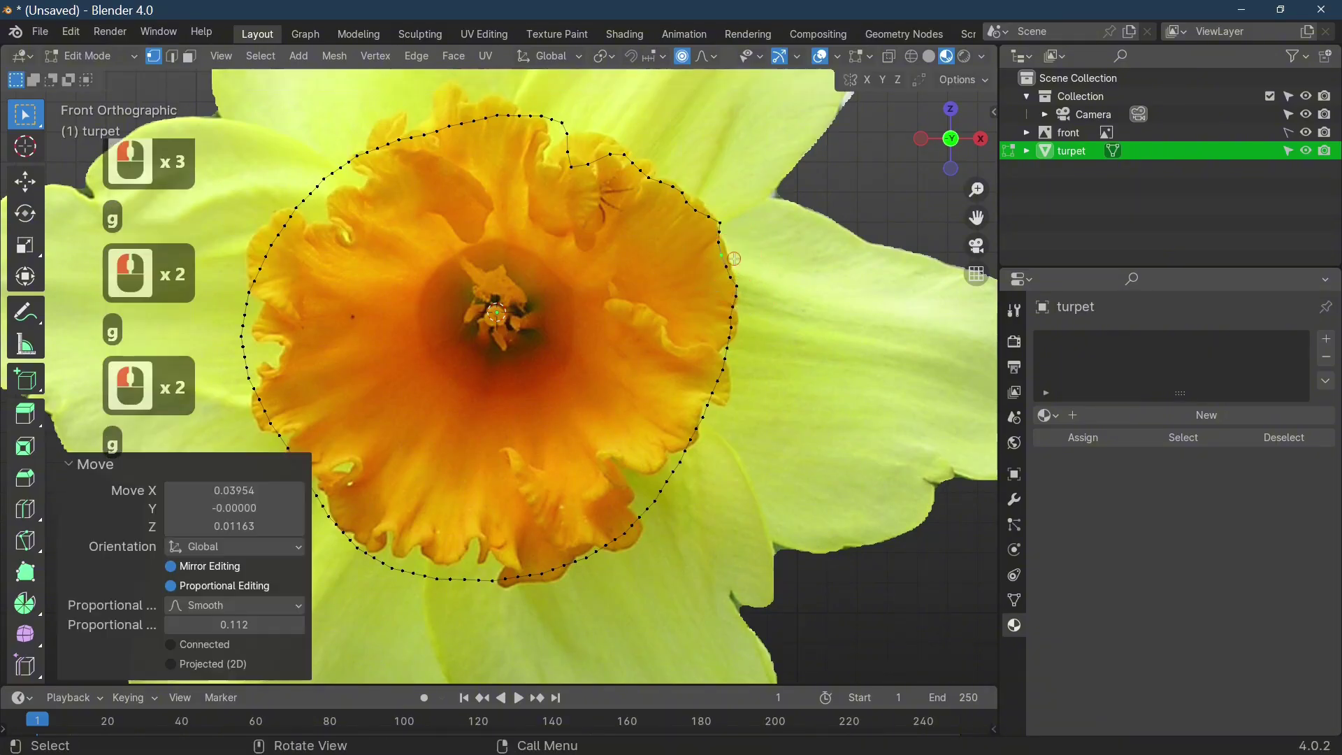
Step: Fit the vertices on the outline's right side, just below the middle, to the dent and bulge of the trumpet
click(730, 363)
key(g)
click(720, 358)
click(720, 385)
key(g)
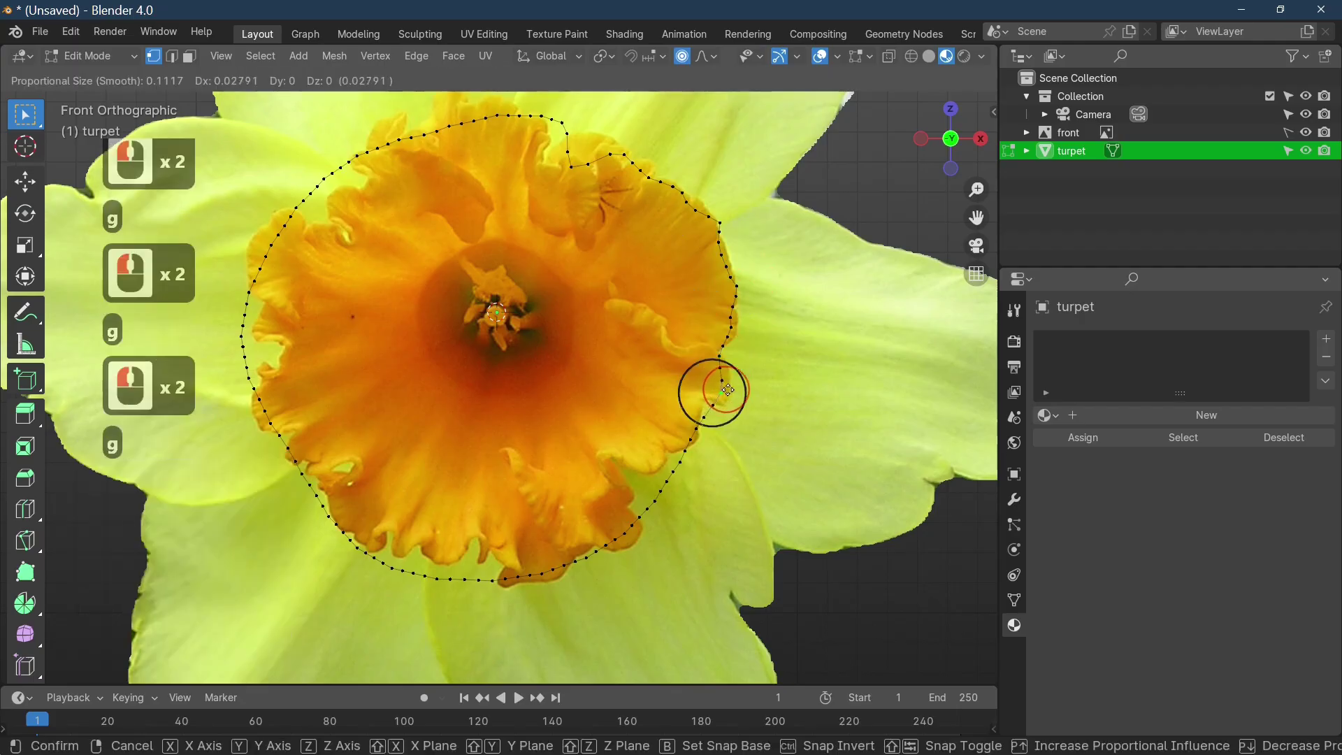
click(727, 389)
Step: Shape the outline's lower-right vertices around the notches in the trumpet's ruffled edge
click(703, 428)
key(g)
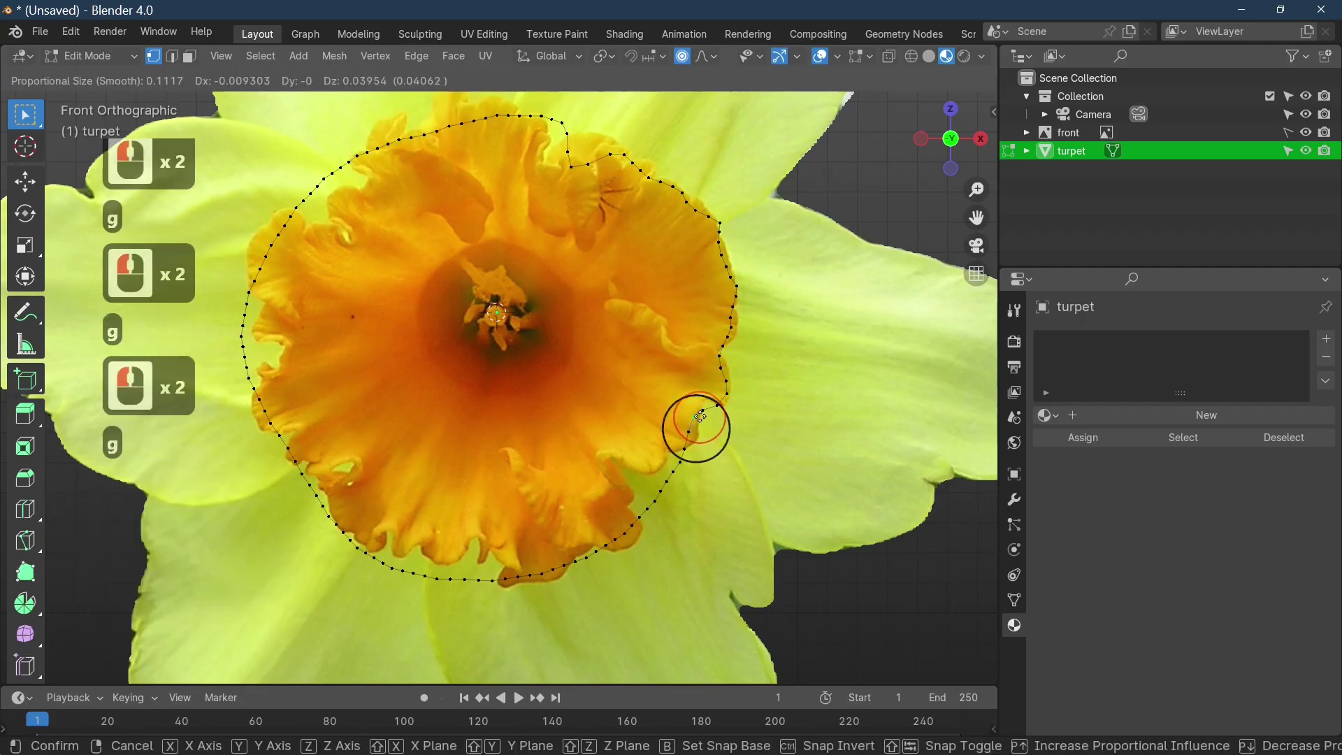
click(689, 440)
click(688, 444)
key(g)
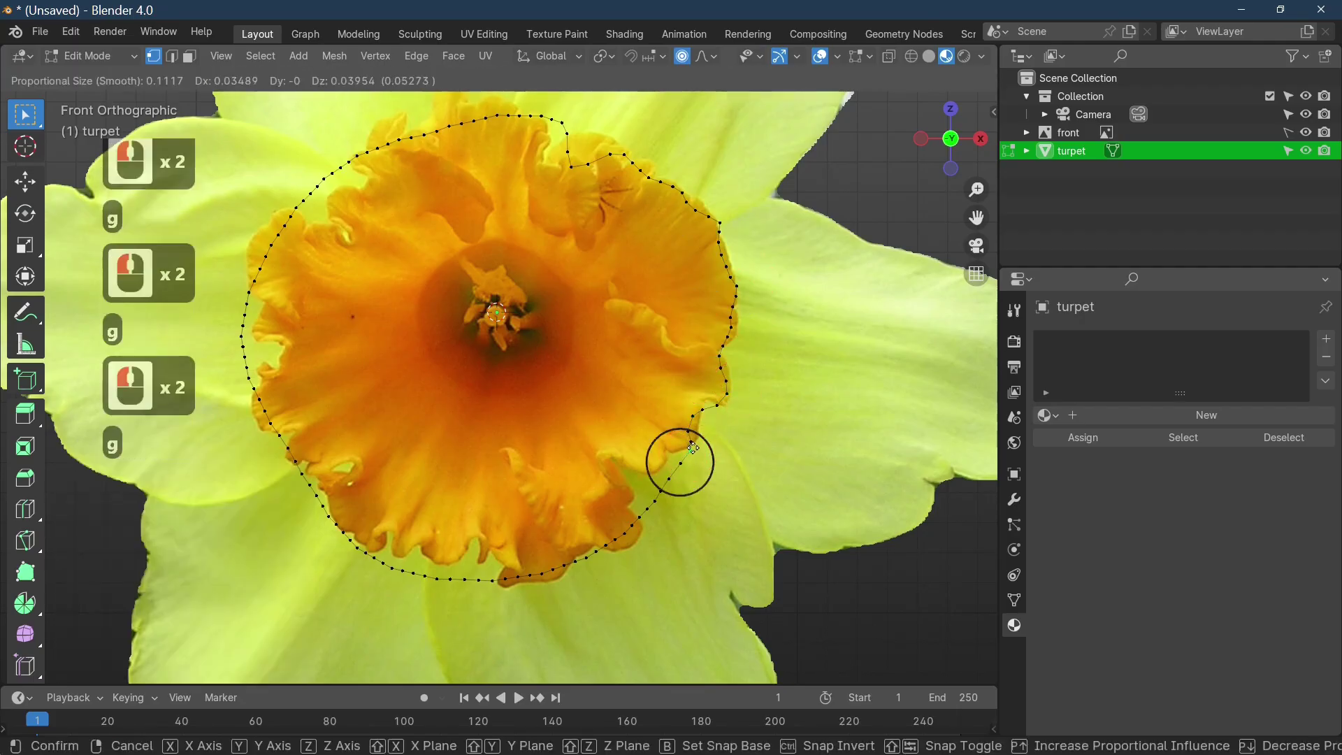
click(619, 523)
Step: Move the vertices along the outline's bottom upward to match the lower ruffles of the trumpet
click(582, 554)
key(g)
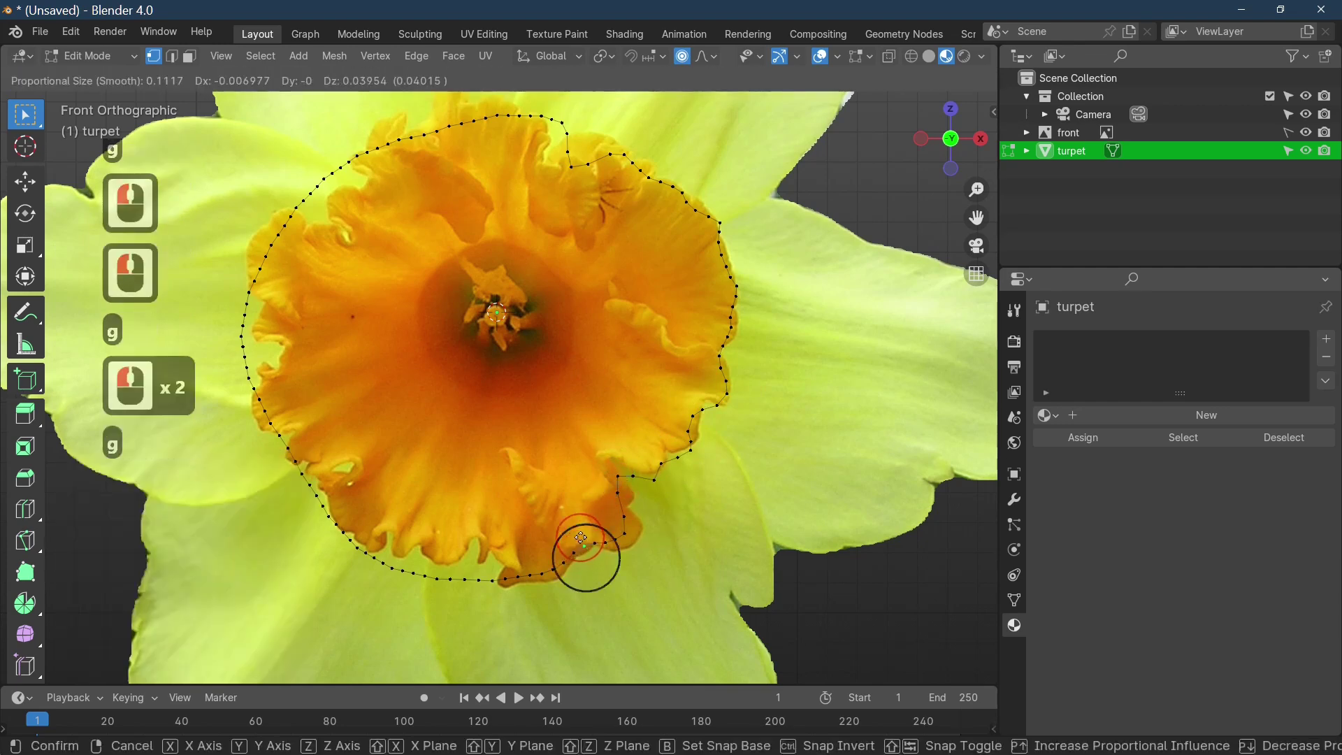
click(572, 550)
click(475, 581)
key(g)
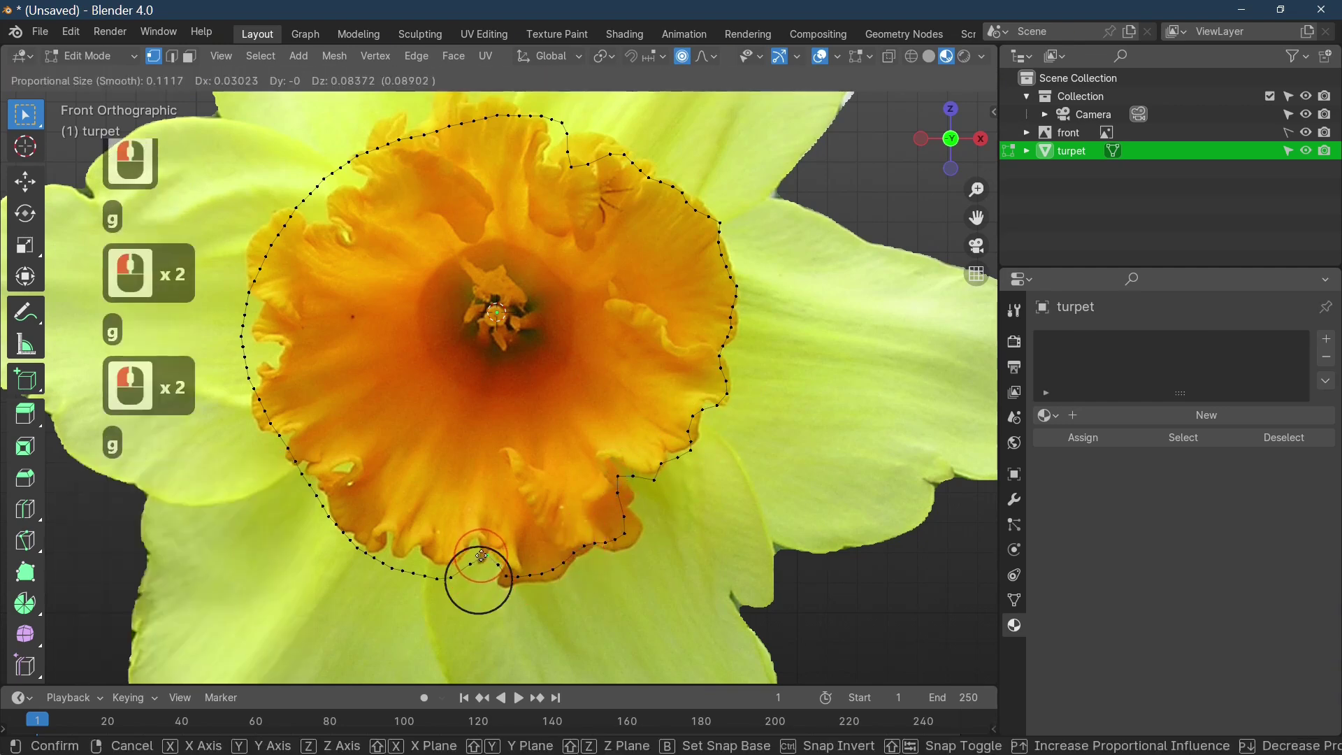
click(488, 552)
Step: Reshape the outline's lower-left and left sides to follow the folds and notches of the trumpet's edge
click(413, 568)
key(g)
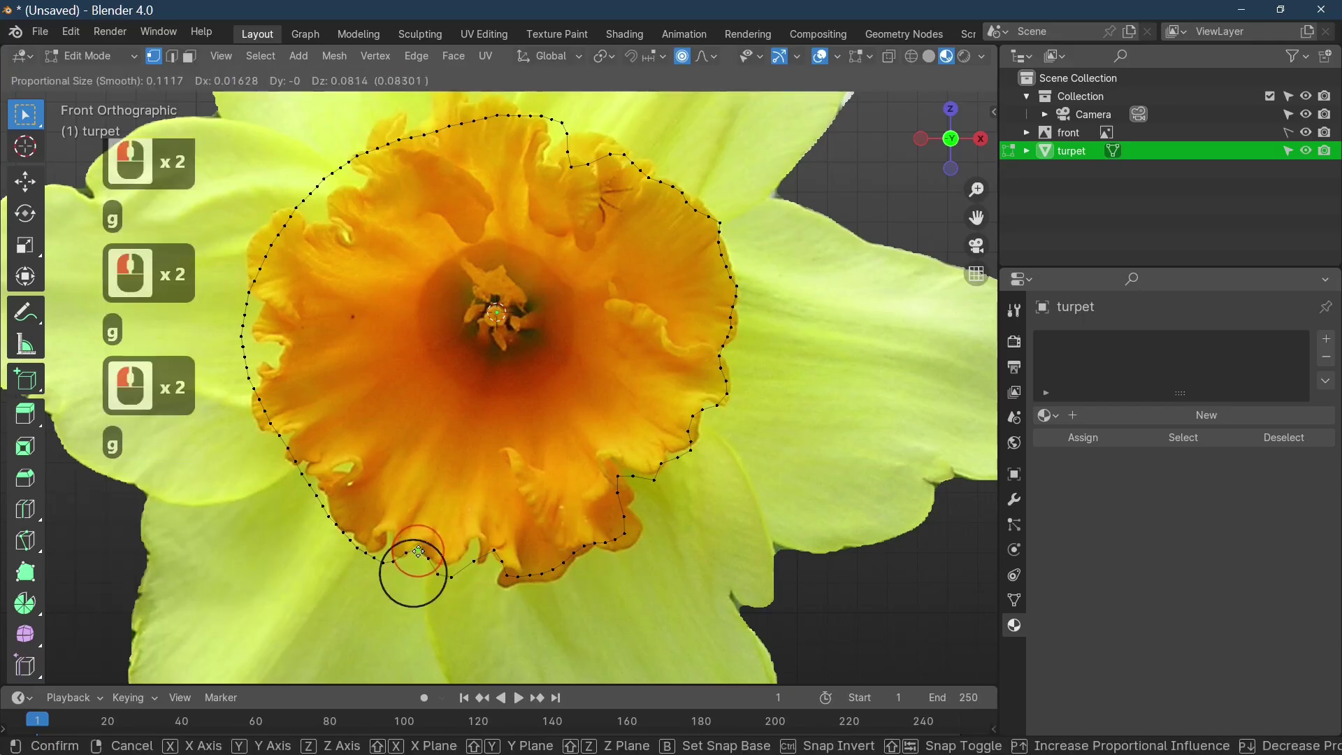
click(413, 564)
key(g)
click(264, 266)
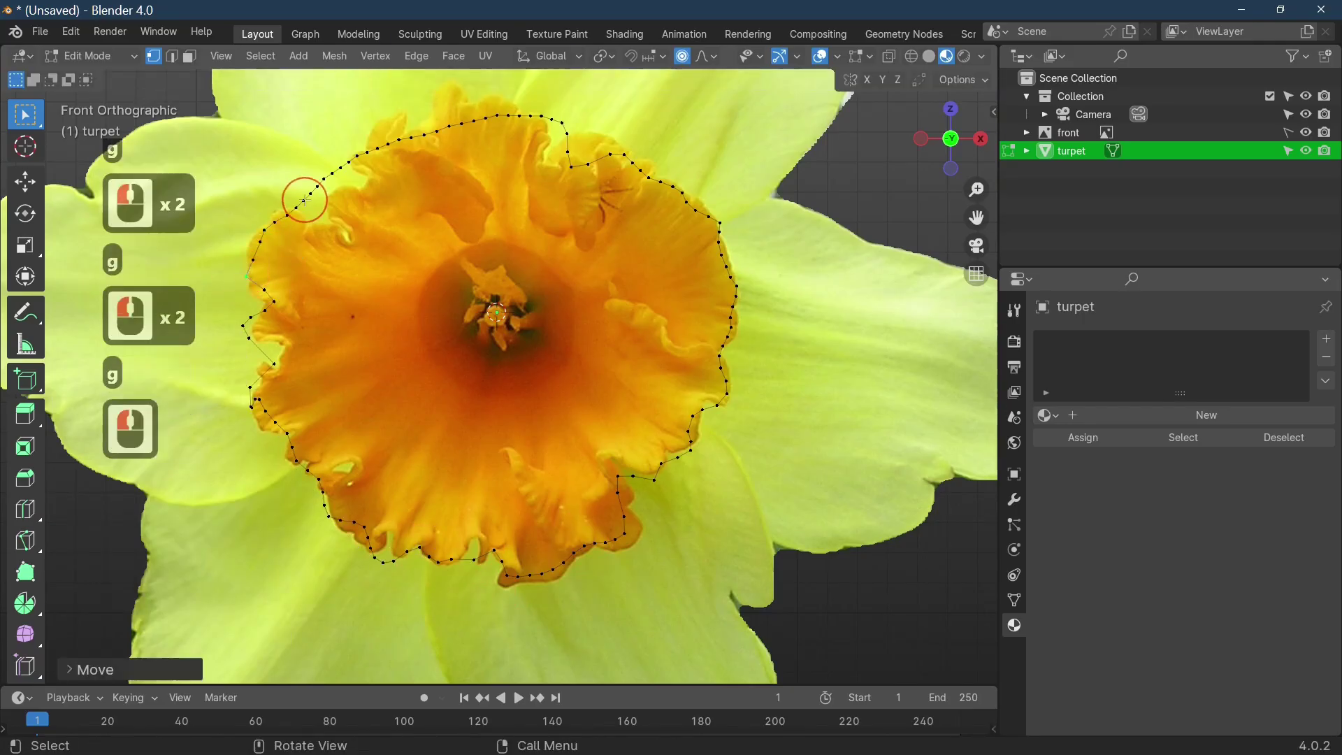
Step: Move the outline's upper-left vertices inward to trace the stepped ruffles of the trumpet
click(311, 208)
key(g)
click(317, 224)
click(330, 193)
key(g)
click(337, 187)
click(353, 168)
key(g)
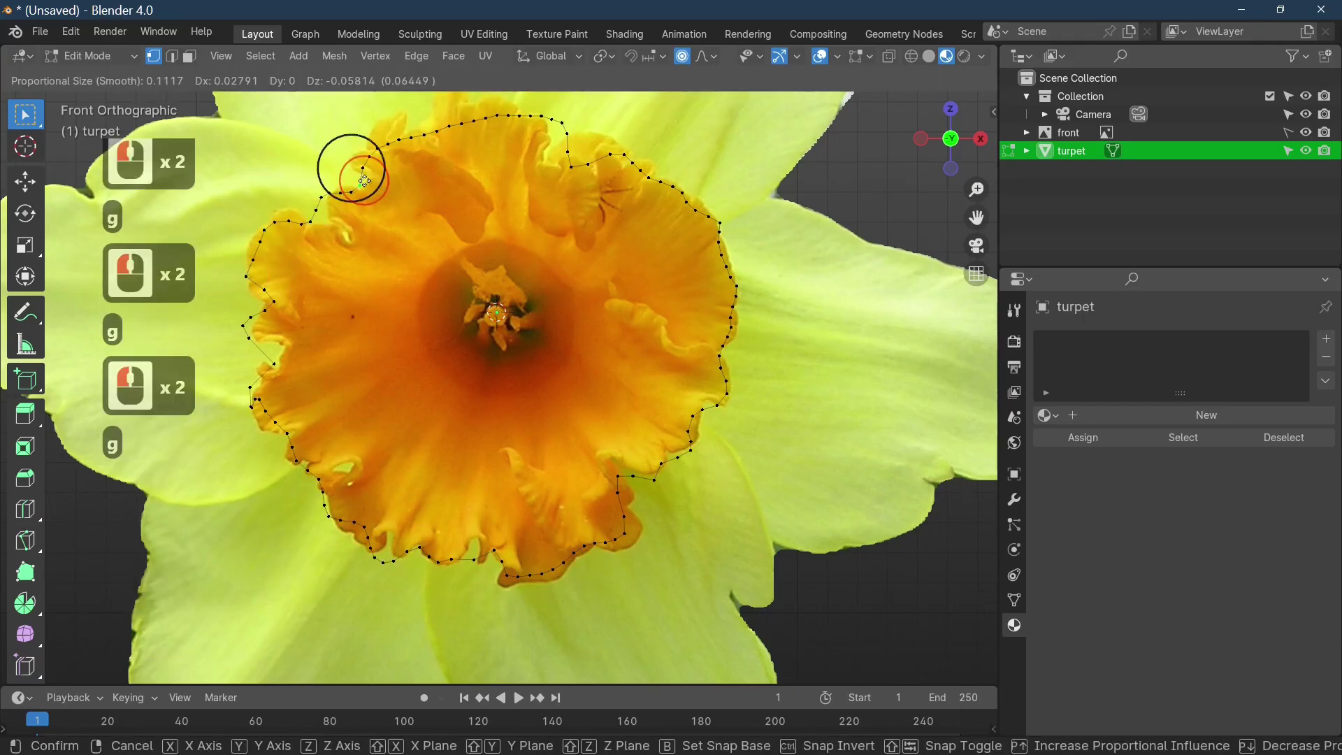
click(408, 162)
Step: Move the outline's upper-left and top vertices onto the ruffled crest of the trumpet
click(389, 141)
key(g)
click(399, 125)
click(473, 116)
key(g)
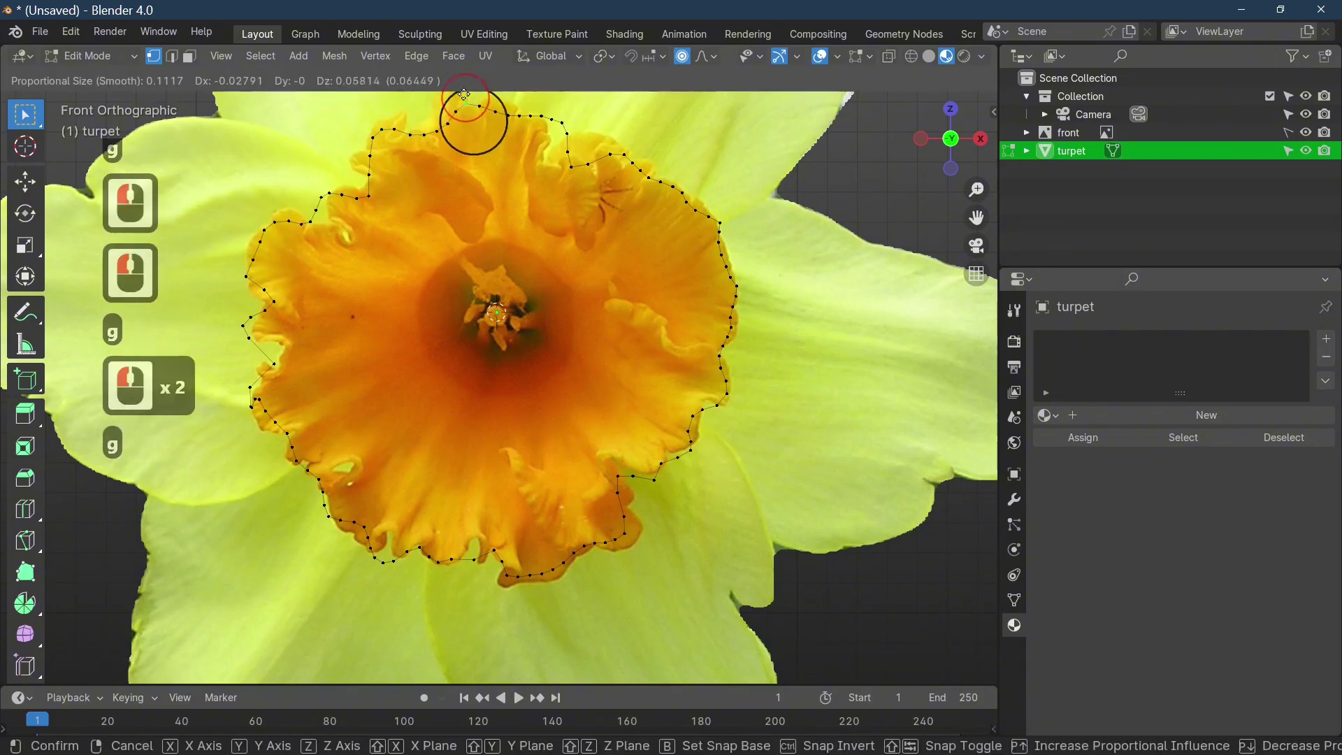
click(514, 114)
Step: Move the vertices just right of the outline's crest to trace the stepped notch in the trumpet's upper edge
click(518, 114)
key(g)
click(555, 126)
click(556, 127)
key(g)
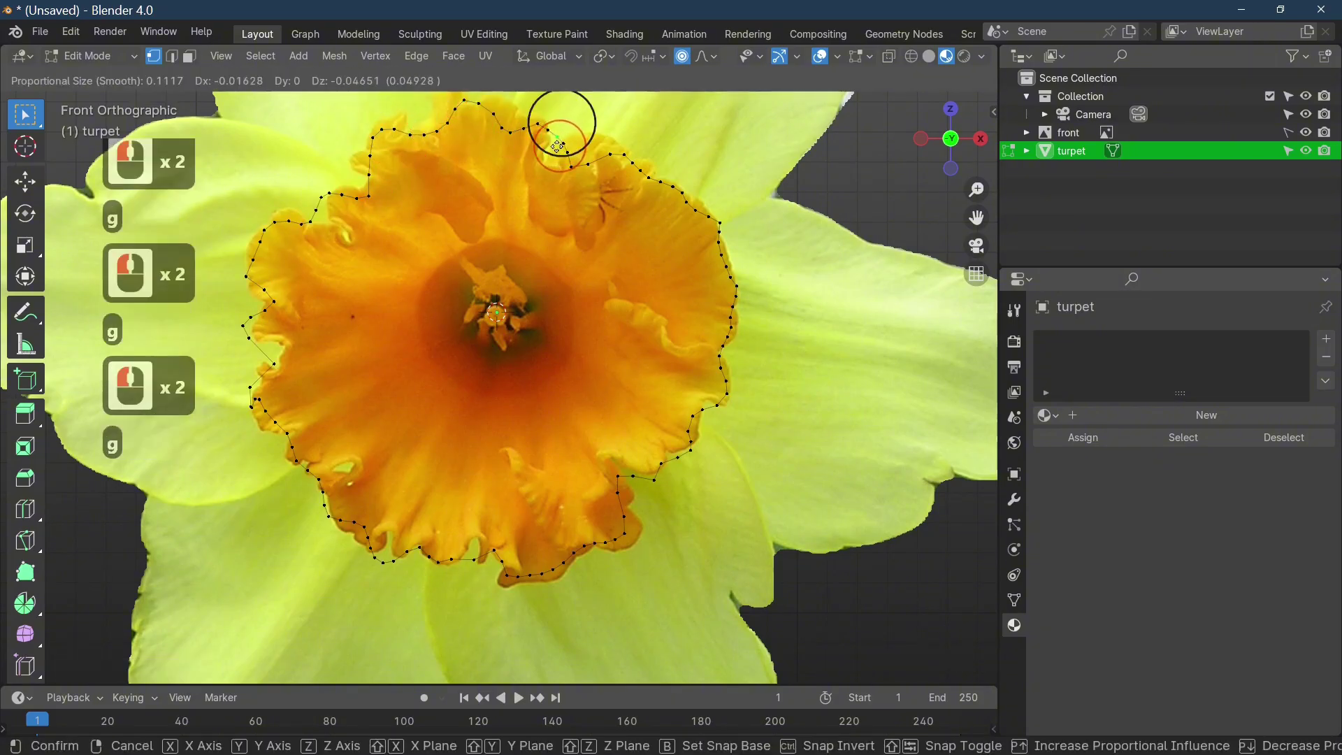
click(551, 131)
click(568, 152)
key(g)
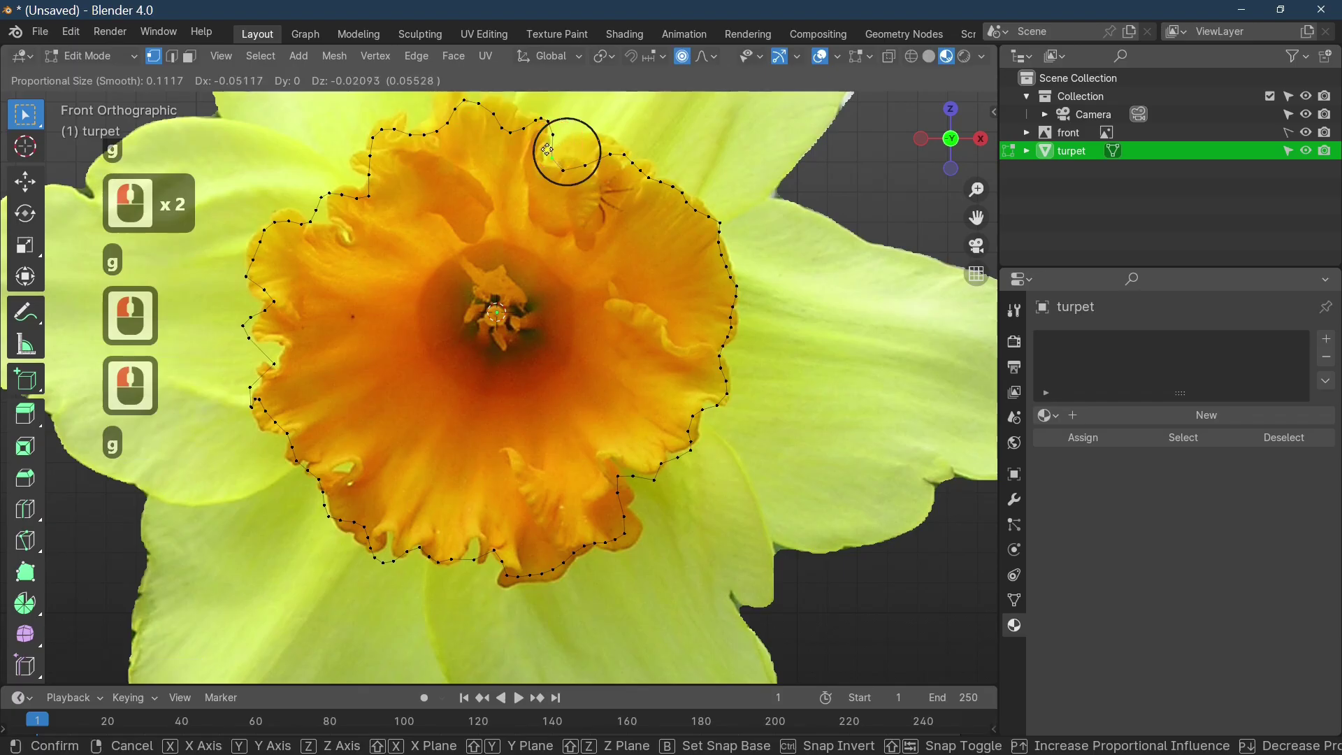
click(563, 155)
Step: Move the outline's lower-right vertex outward onto the small lobe of the trumpet's edge
click(625, 535)
key(g)
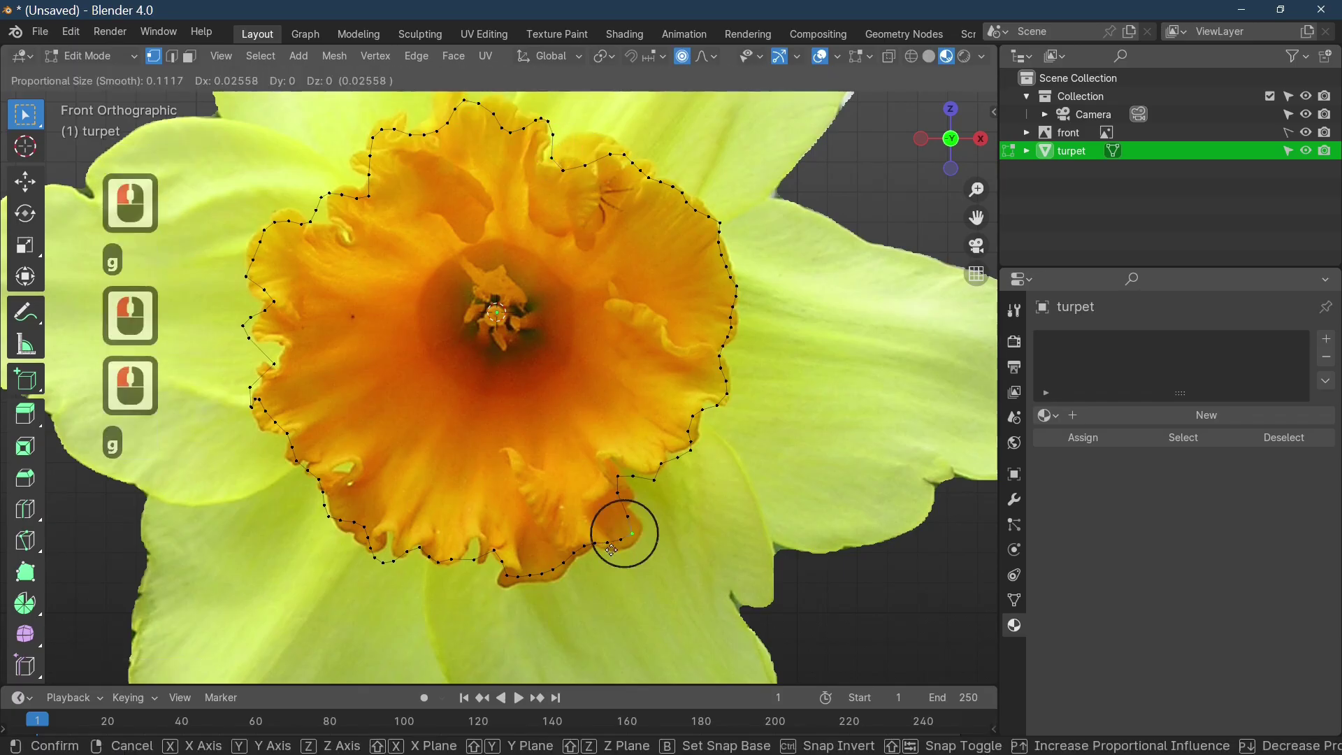
click(548, 564)
scroll(689, 485, down, 2)
middle_drag(689, 486, 607, 373)
key(Tab)
key(Tab)
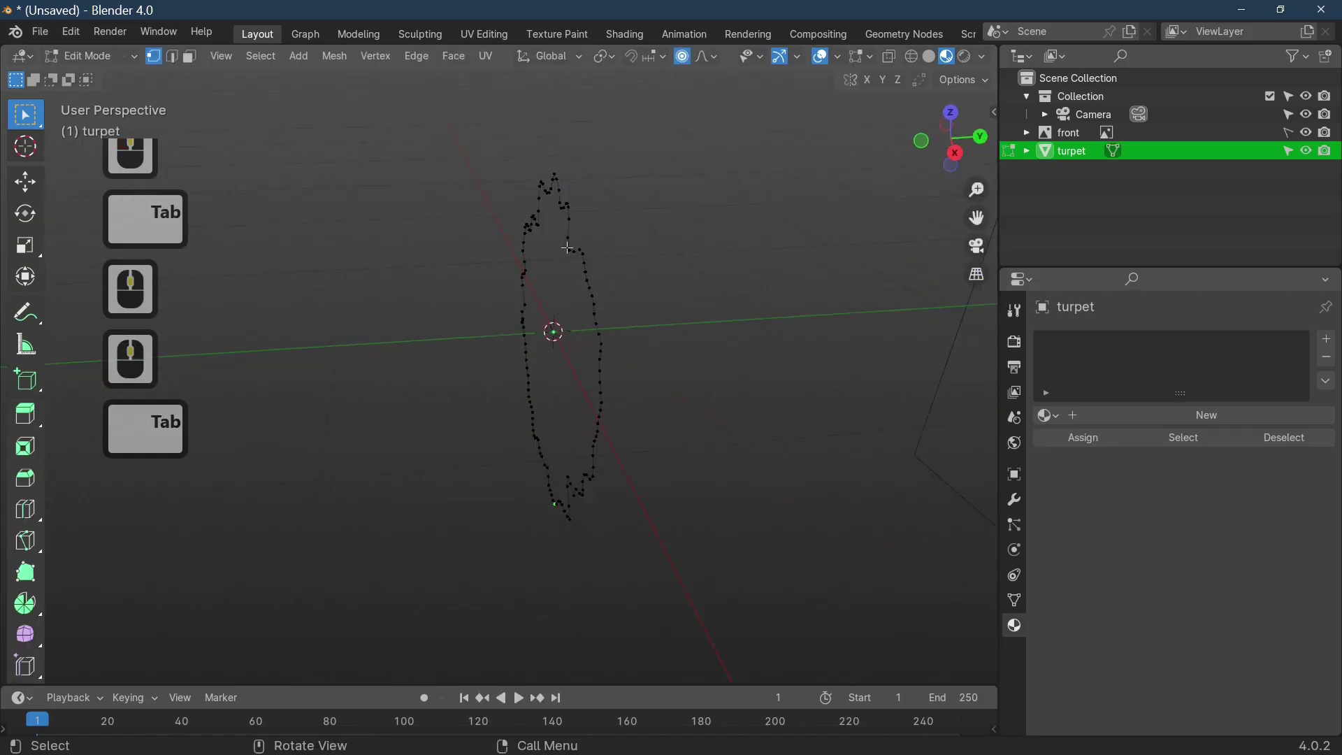
Step: Offset a vertex on the upper part of the outline in depth
click(557, 251)
key(g)
click(558, 246)
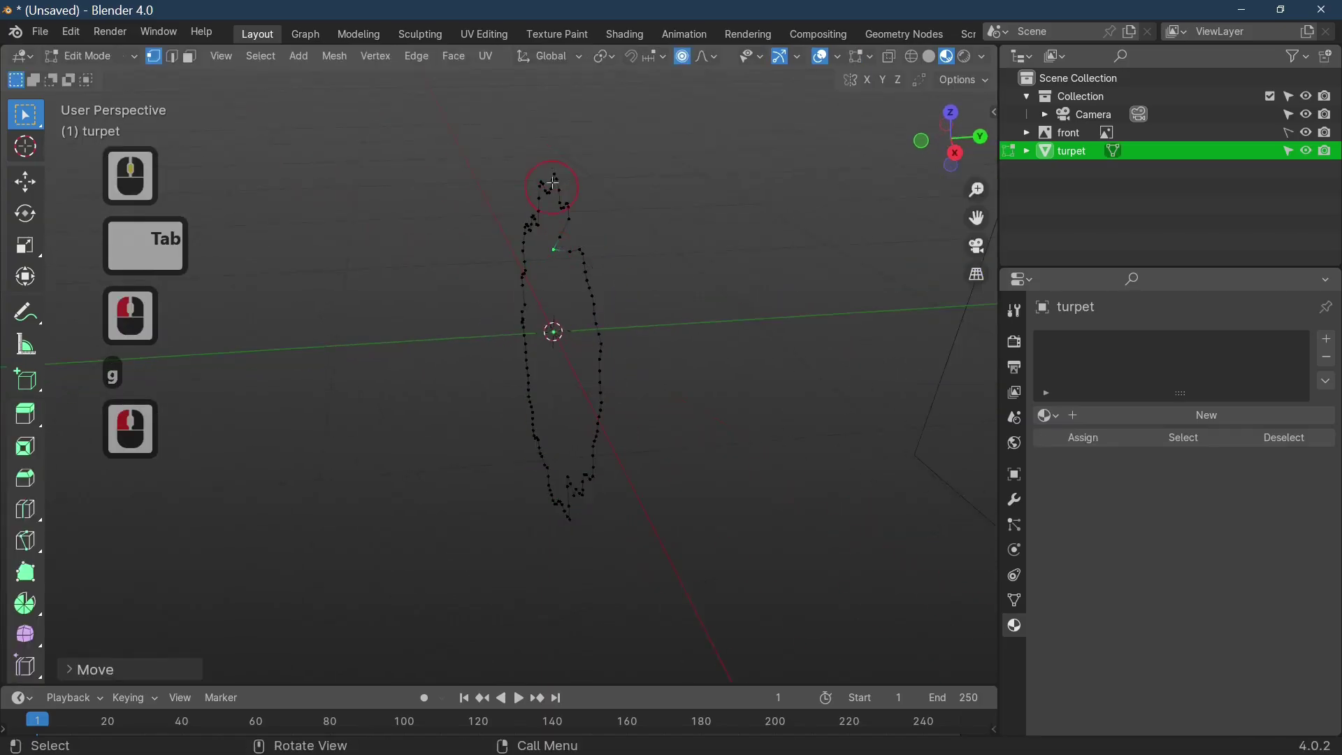
Step: Try to offset the vertices at the very top of the outline in depth, and undo the move
click(553, 182)
key(g)
click(565, 176)
middle_drag(646, 297, 636, 321)
key(ctrl+z)
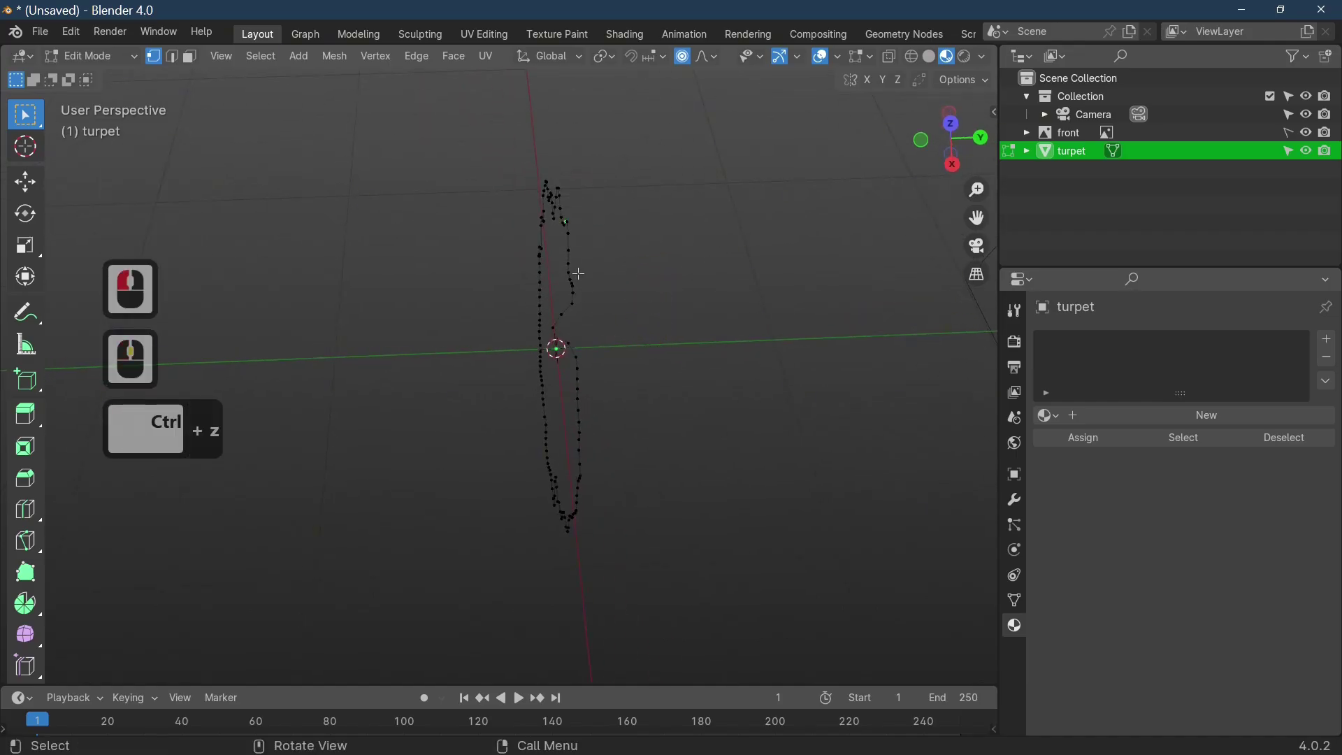
Step: Enlarge the proportional editing radius to 0.2176 and offset the outline's upper vertices in depth
key(g)
scroll(579, 274, down, 7)
click(579, 274)
click(556, 188)
key(g)
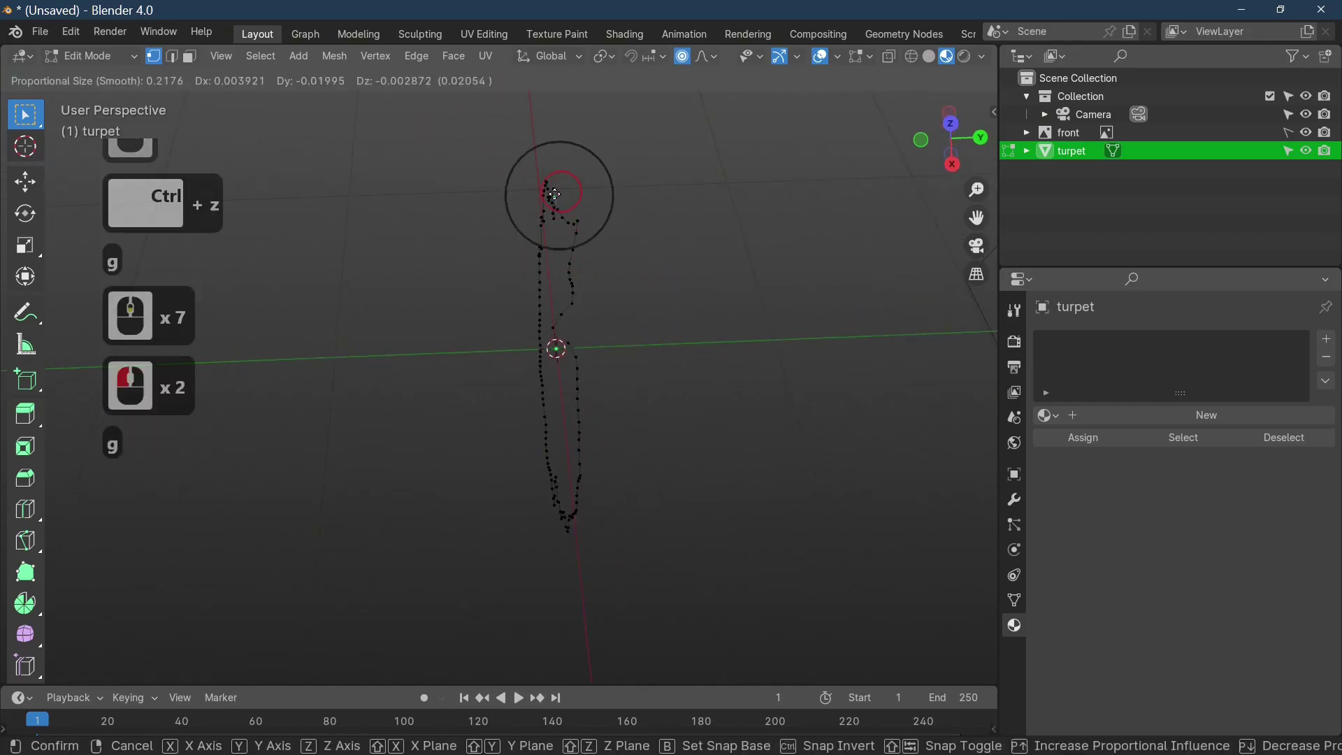
click(607, 209)
middle_drag(607, 210, 624, 404)
Step: Pull several vertices along the outline's side and lower edges forward and back in depth
click(488, 227)
key(g)
click(510, 224)
click(589, 342)
key(g)
click(588, 342)
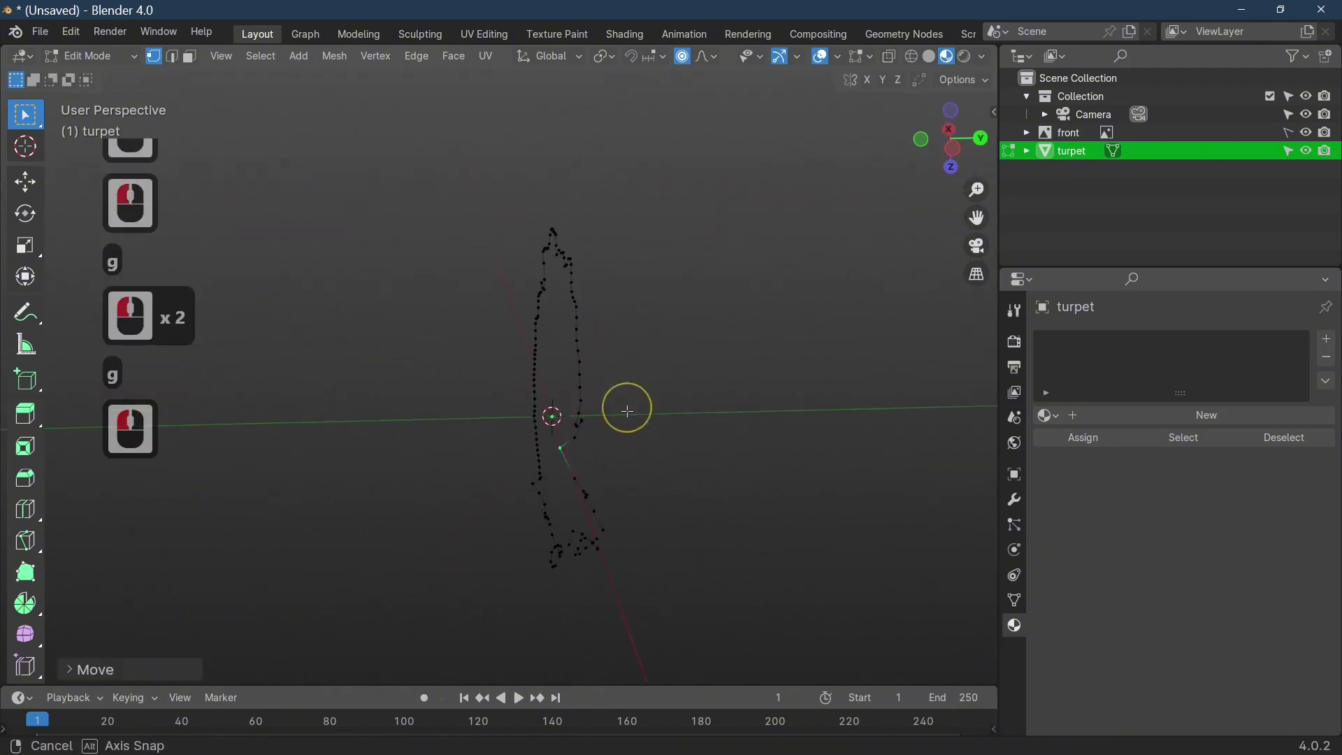
click(609, 416)
key(g)
key(g)
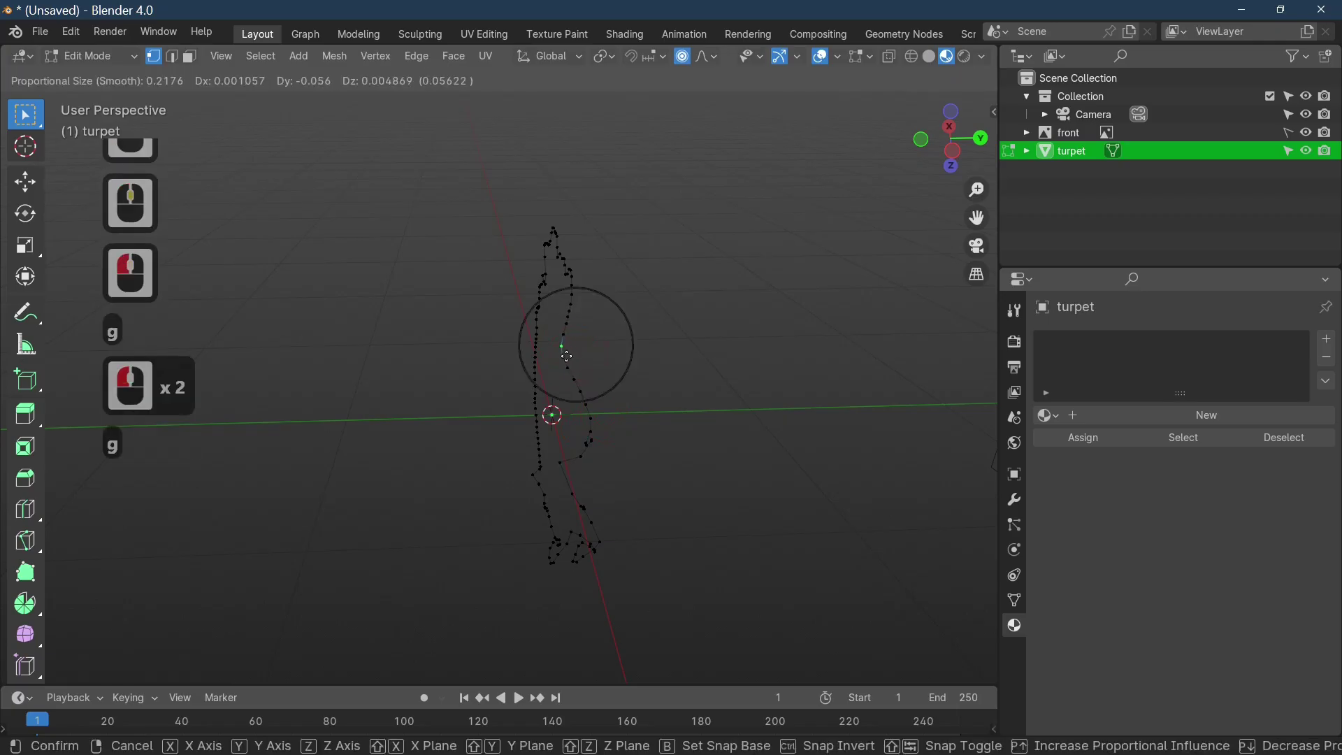
click(574, 335)
Step: Displace further sections of the rim in depth to give the outline a wavy profile
middle_drag(570, 378, 559, 420)
click(569, 375)
key(g)
click(568, 373)
middle_drag(567, 373, 619, 445)
click(556, 321)
key(g)
click(526, 266)
click(527, 266)
key(g)
click(545, 301)
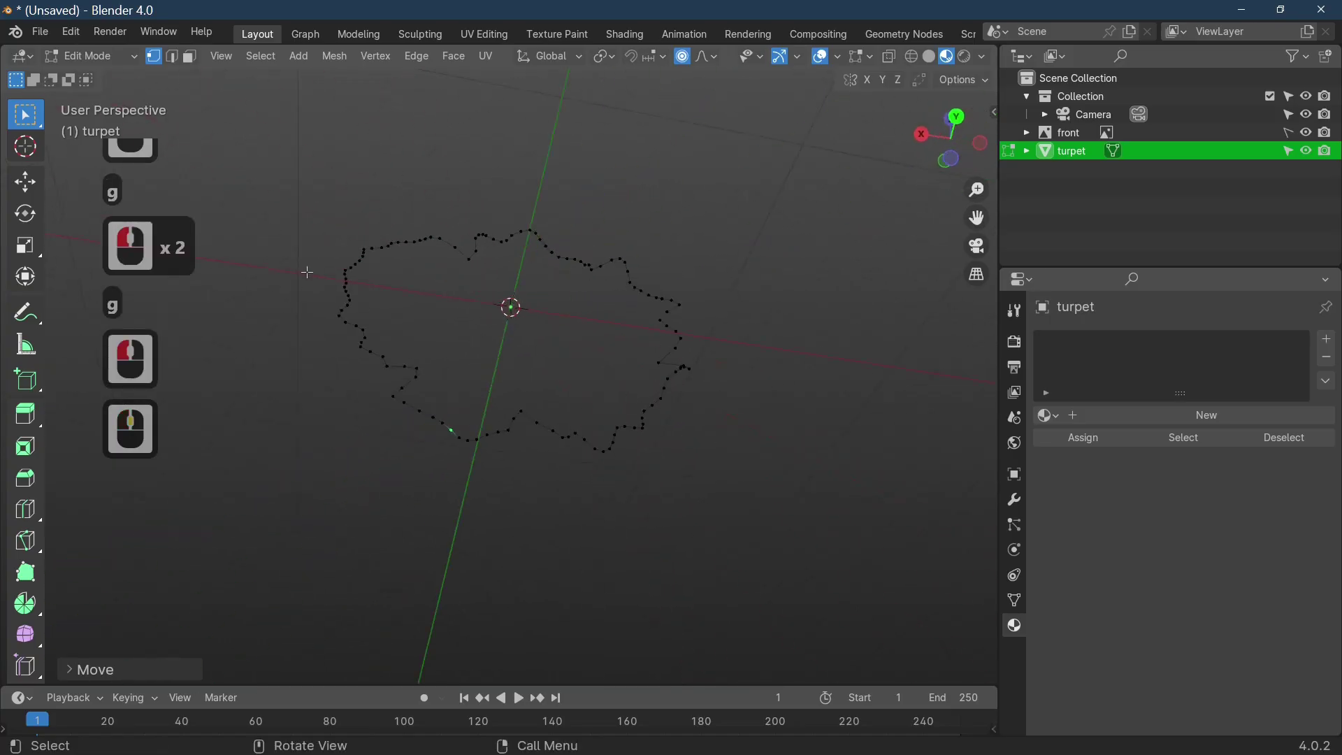
Step: Offset vertices at the outline's +X end and along the adjoining edge to continue the waves
click(337, 299)
key(g)
click(344, 292)
middle_drag(500, 364, 534, 253)
click(441, 323)
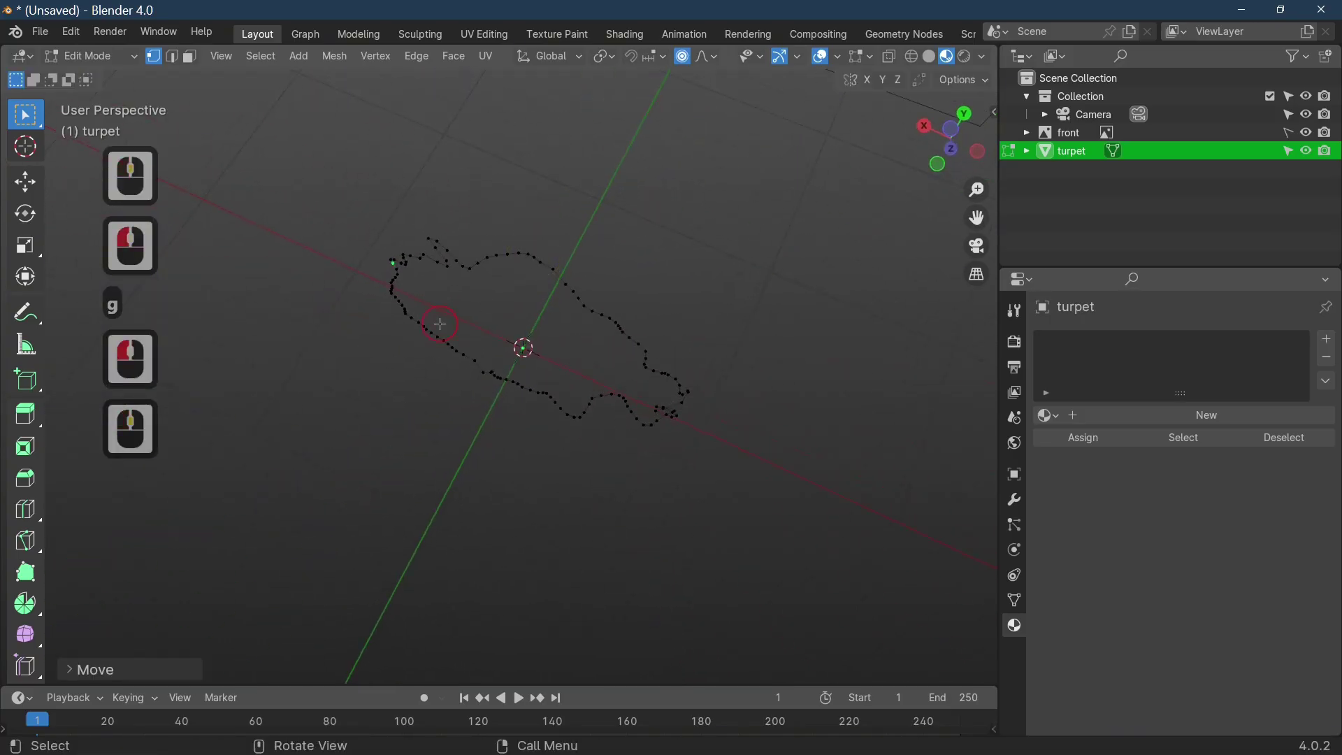
key(g)
click(447, 312)
click(523, 381)
key(g)
click(532, 365)
Step: Leave Edit Mode and load DAF SIDE.jpg as a reference image aligned to the right view
middle_drag(539, 384, 617, 297)
key(Tab)
scroll(619, 323, down, 5)
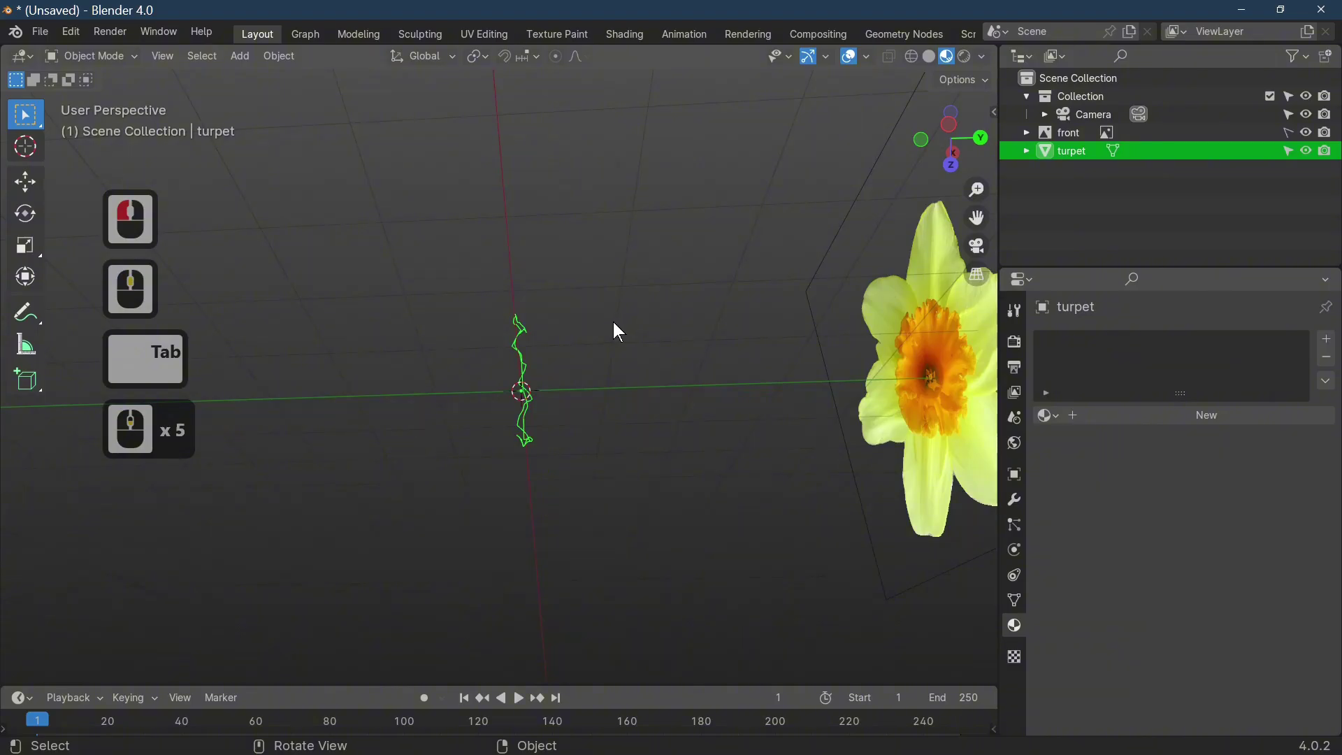
scroll(617, 332, down, 3)
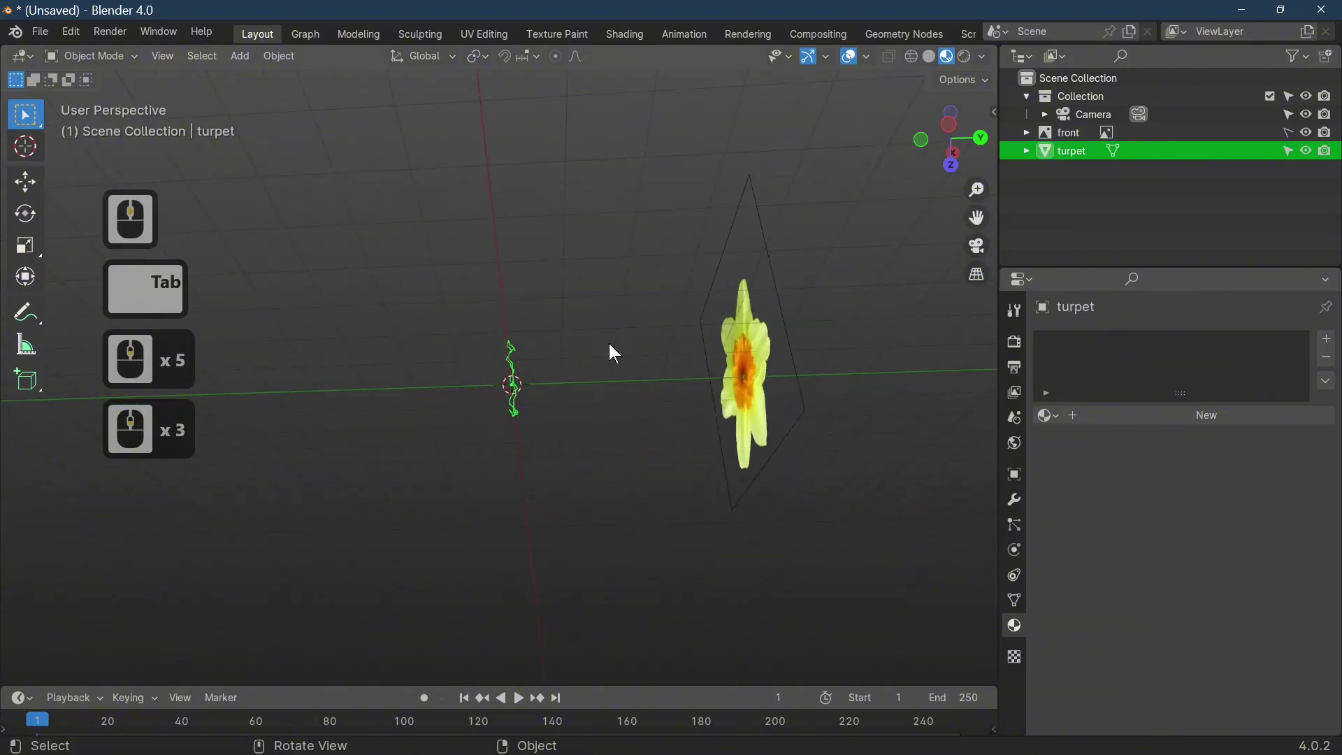
key(KP_1)
key(KP_3)
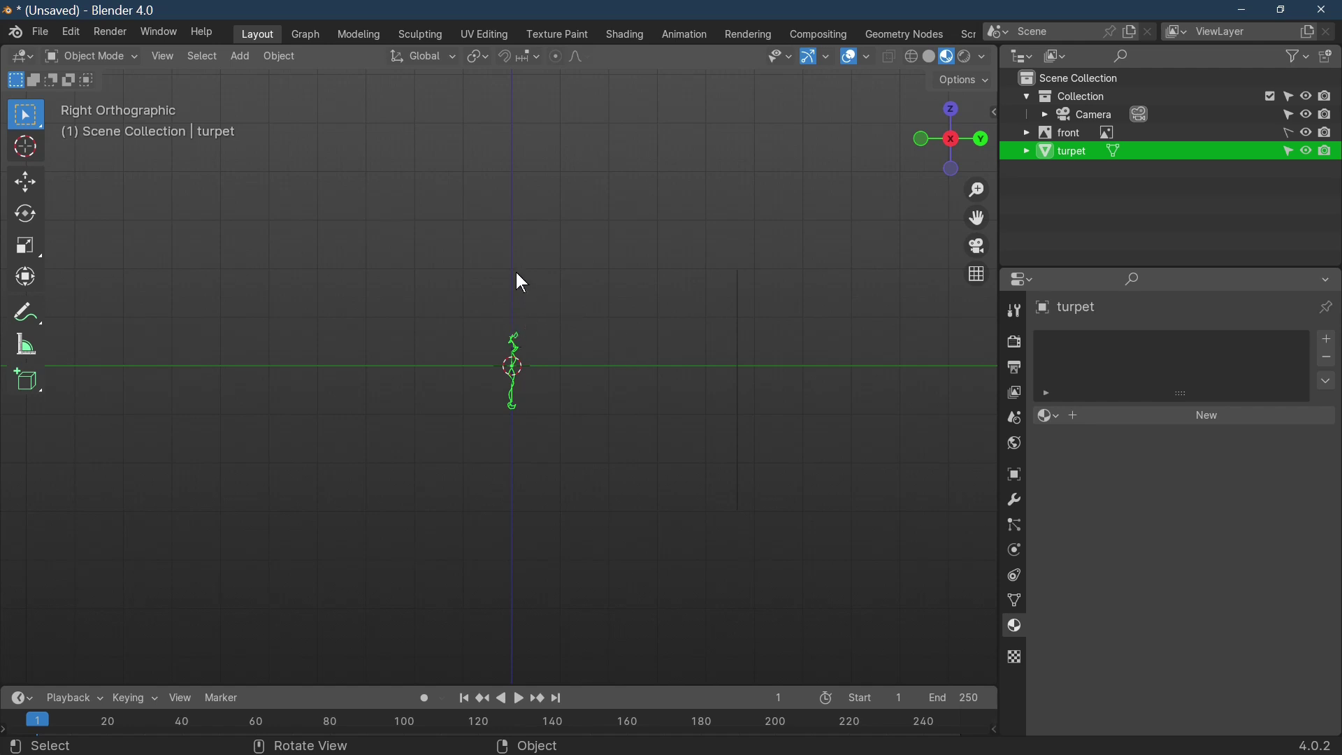
click(241, 57)
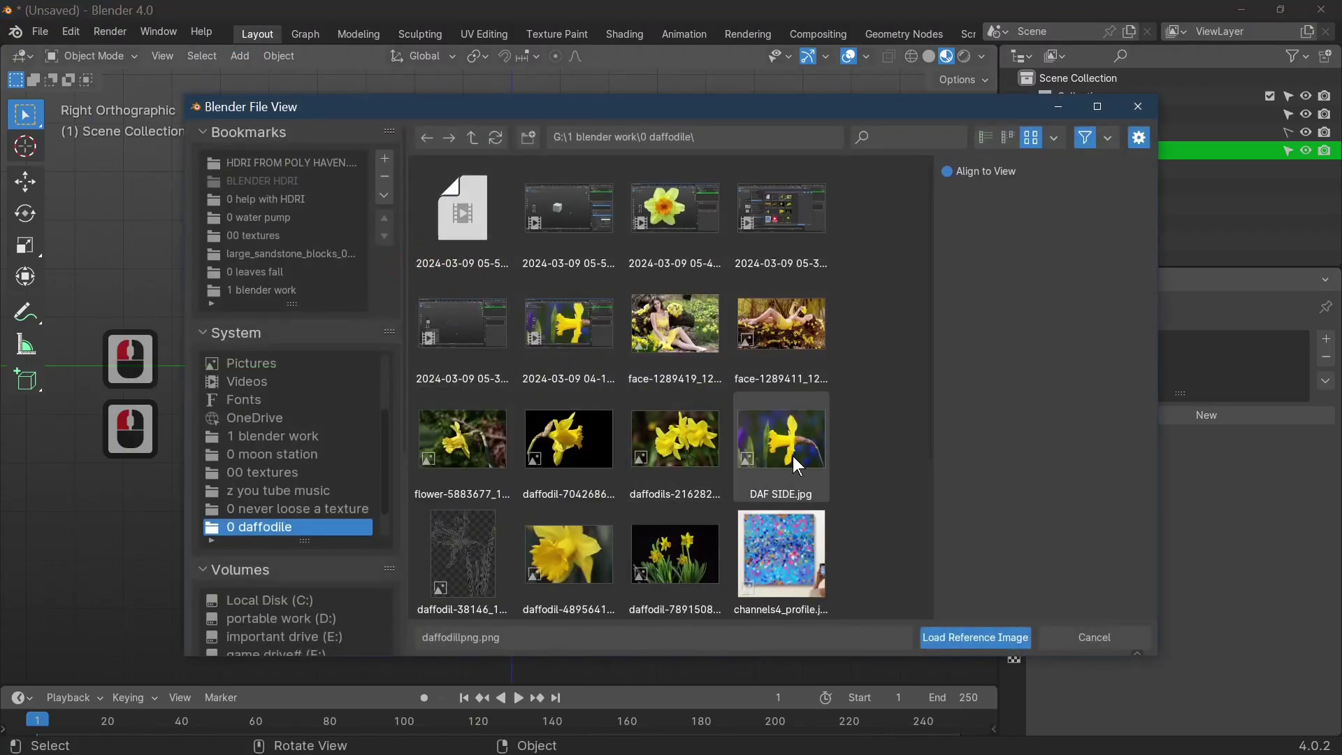
double_click(784, 459)
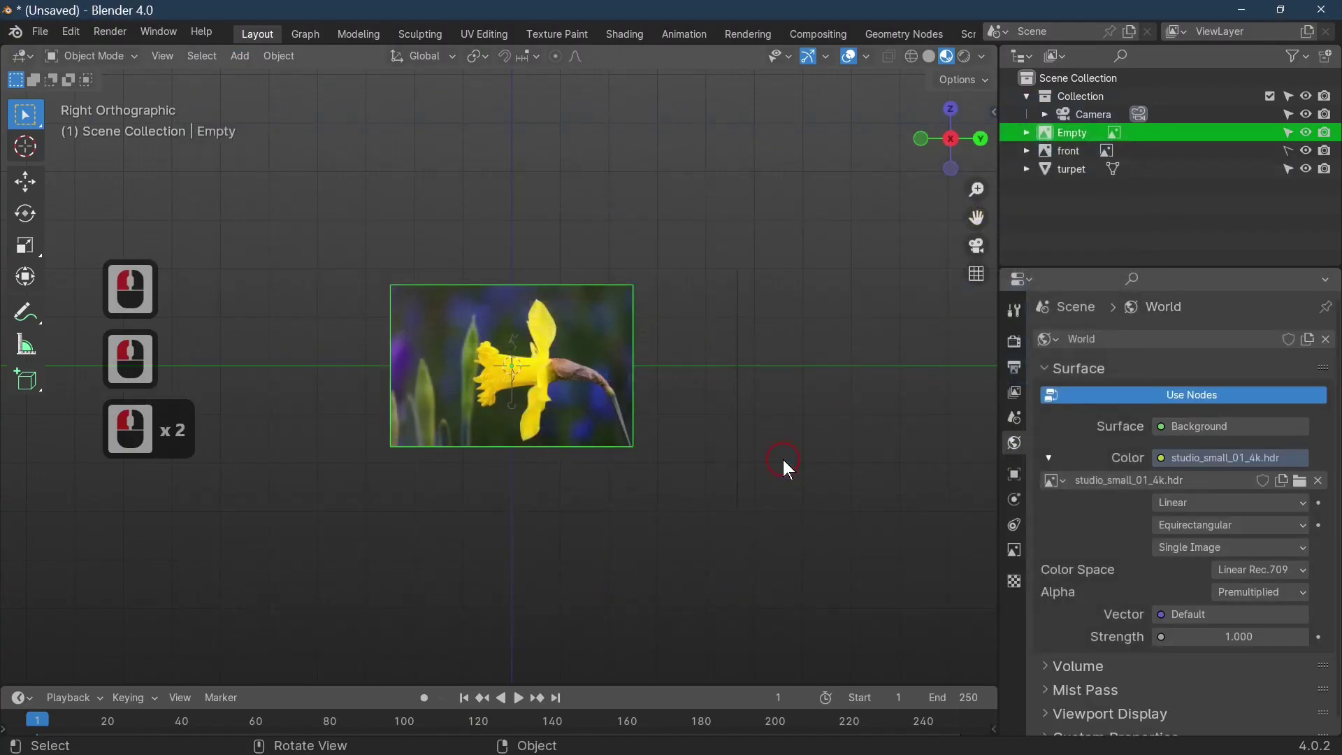
Step: Move the side-view daffodil image along the X axis, clear of the trumpet outline
scroll(657, 498, up, 6)
middle_drag(657, 498, 786, 586)
scroll(786, 586, down, 4)
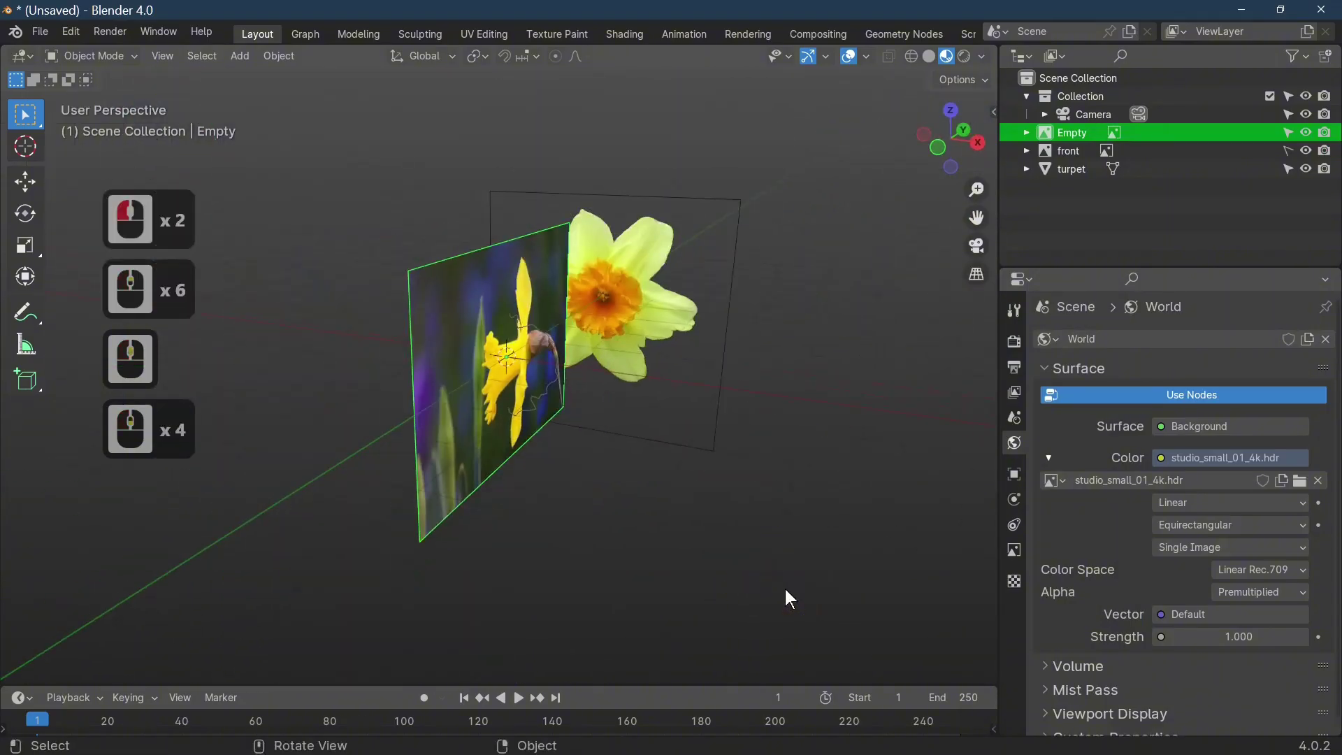
key(g)
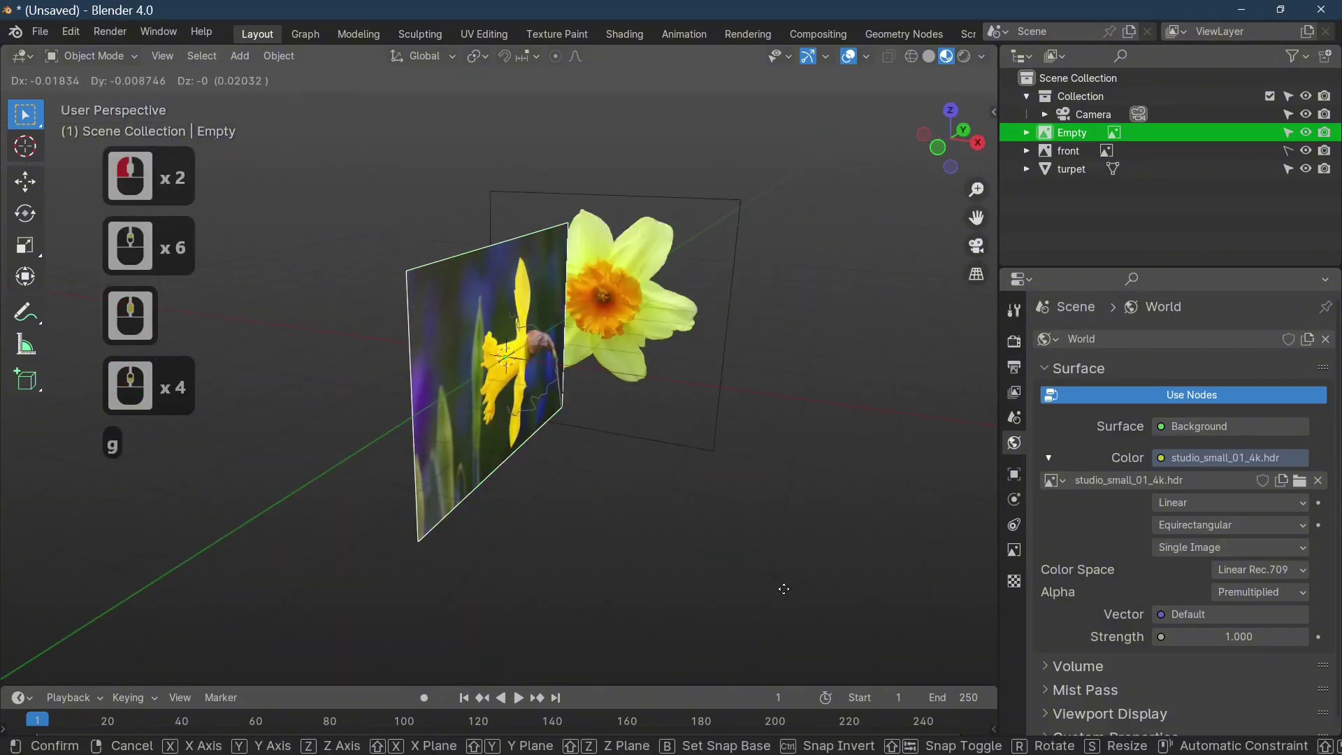
key(x)
click(601, 563)
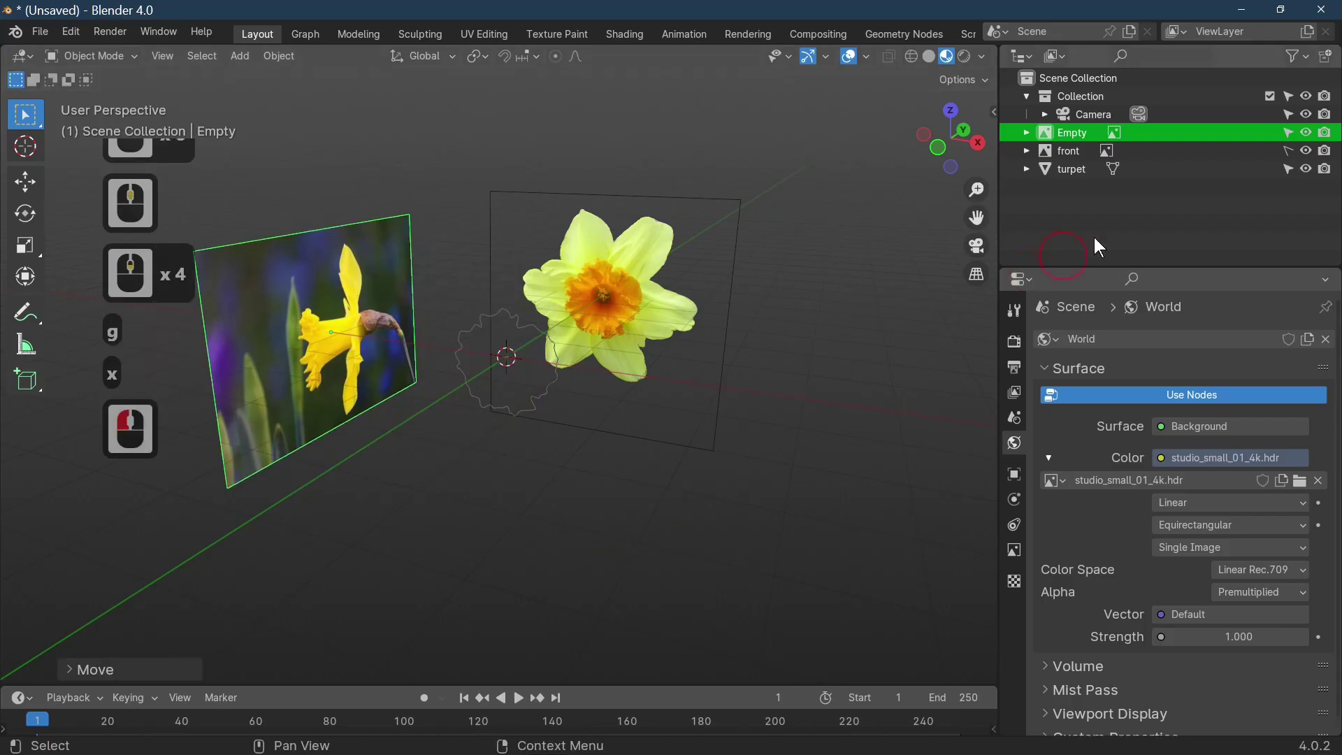
Step: Rename the new reference image side and make it unselectable in the viewport
double_click(1069, 133)
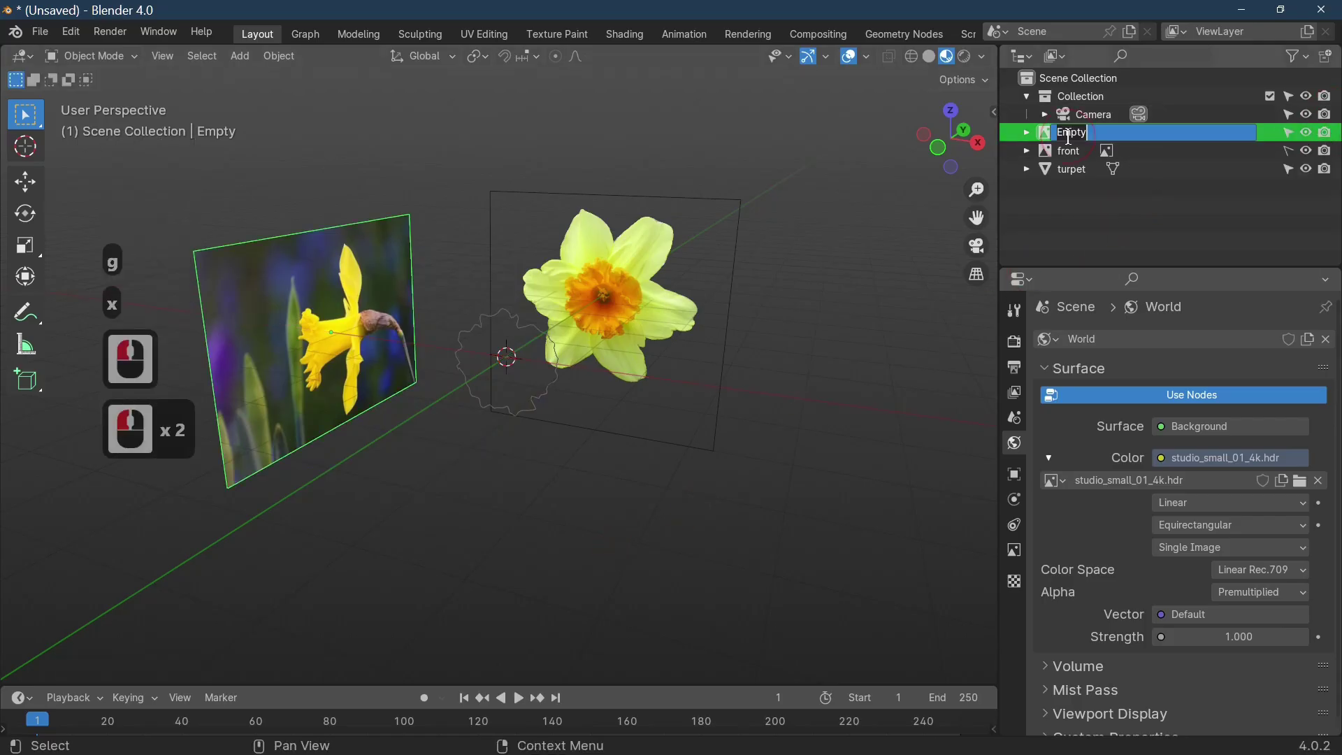
text(side)
key(Return)
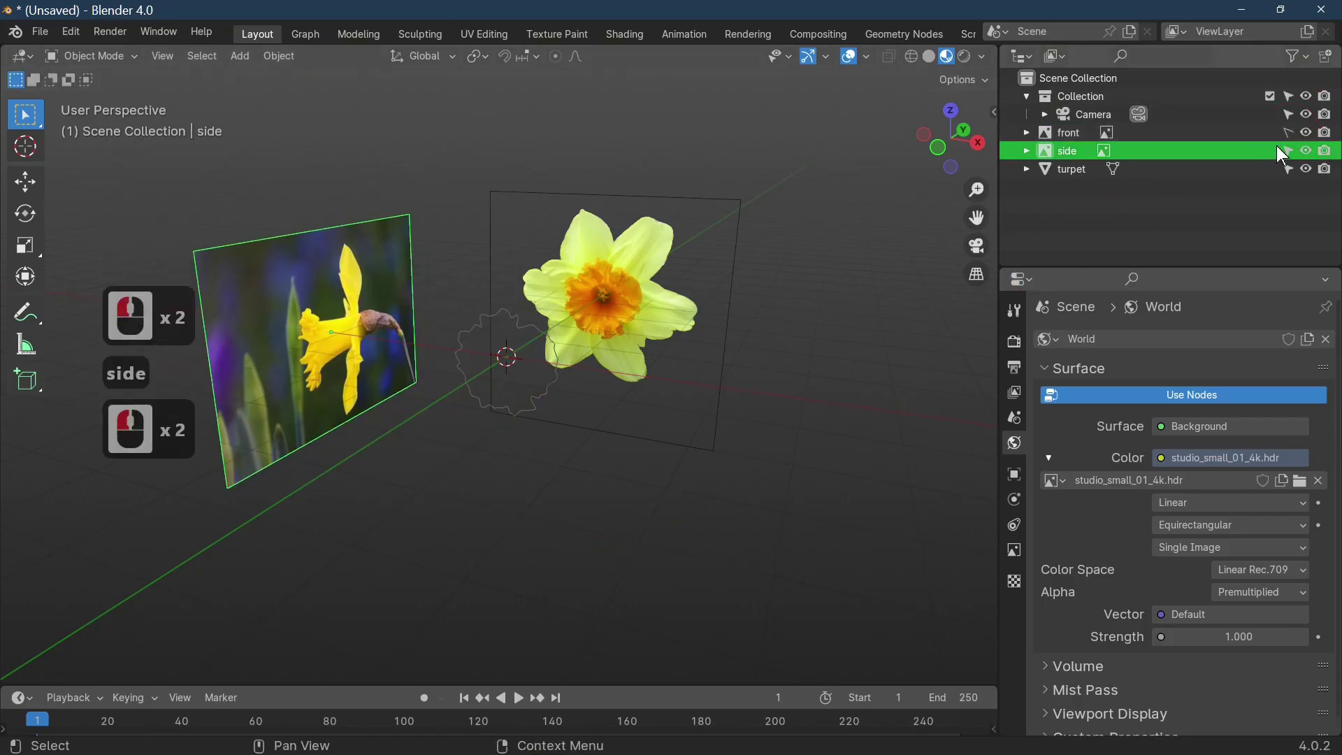
click(1283, 148)
Step: Check the trumpet outline against both reference images in perspective, front and right views
middle_drag(531, 280, 431, 269)
click(431, 269)
drag(244, 113, 616, 433)
click(389, 283)
middle_drag(521, 381, 554, 363)
scroll(576, 402, up, 3)
click(583, 404)
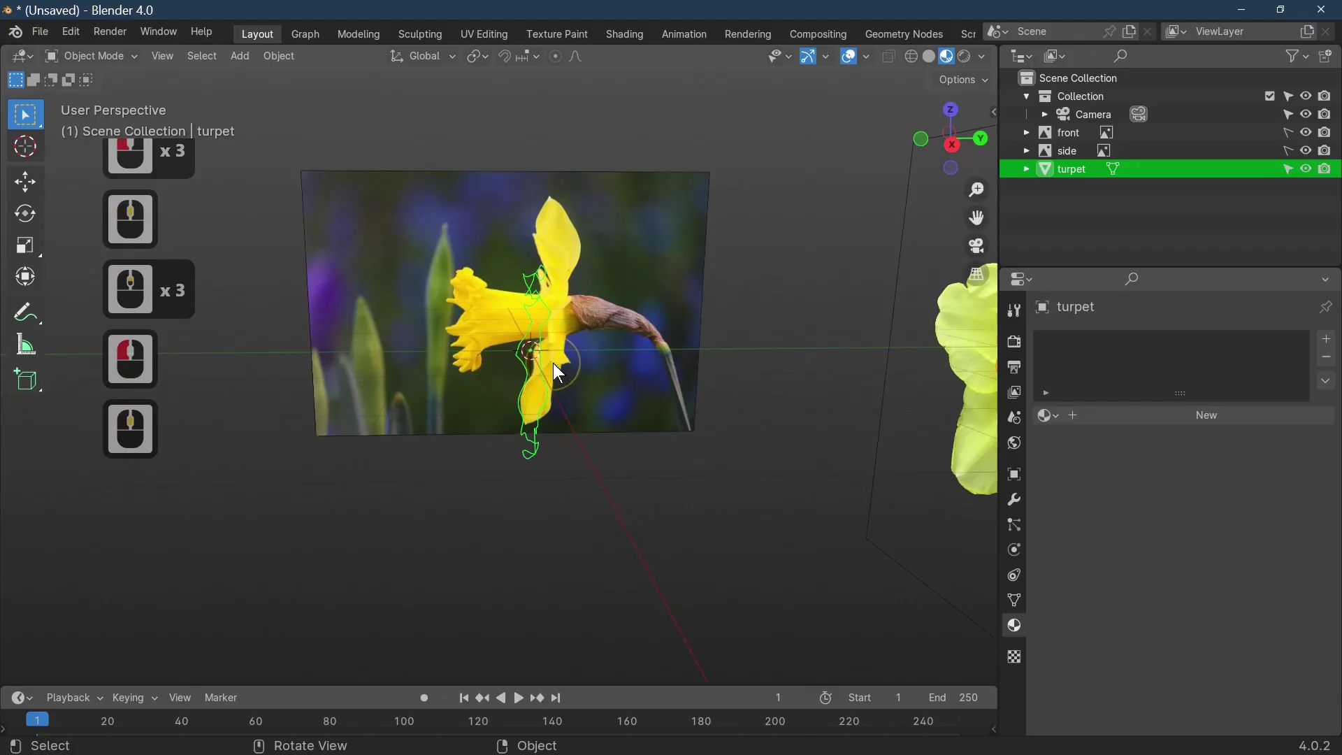
key(KP_1)
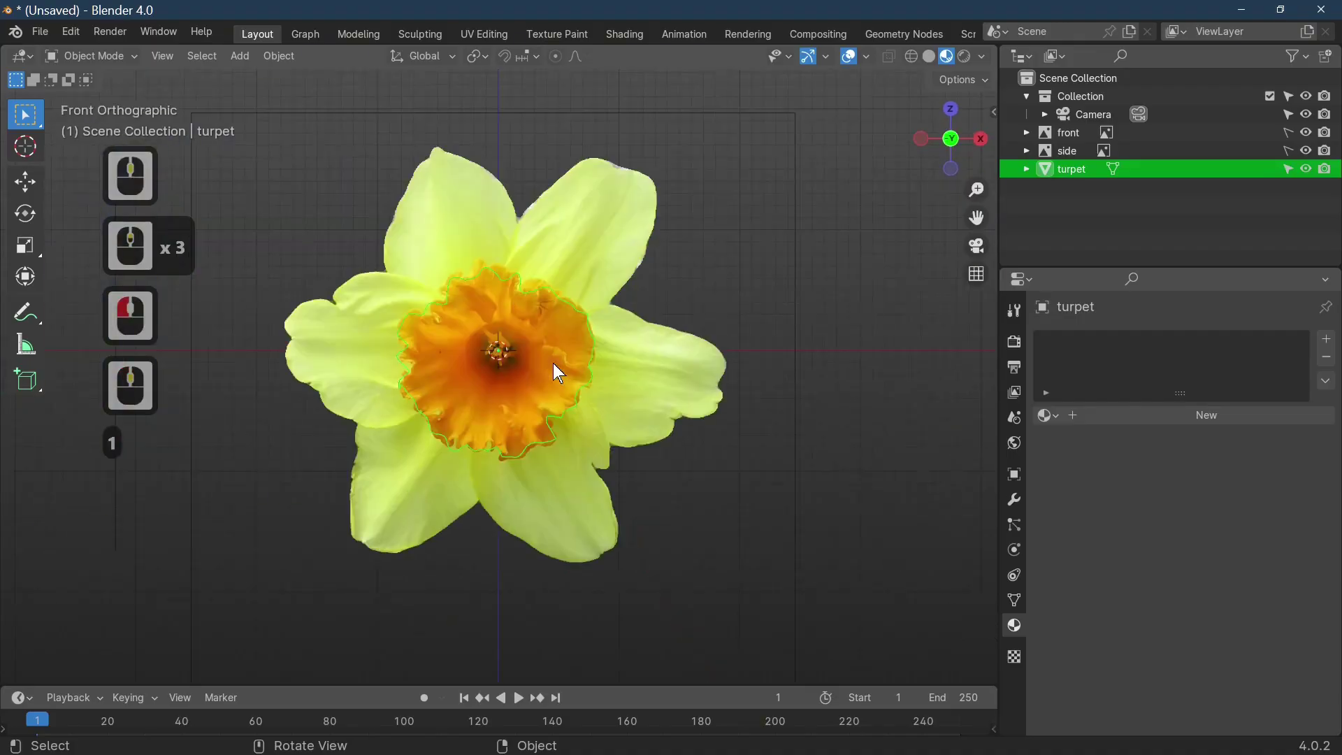
key(KP_3)
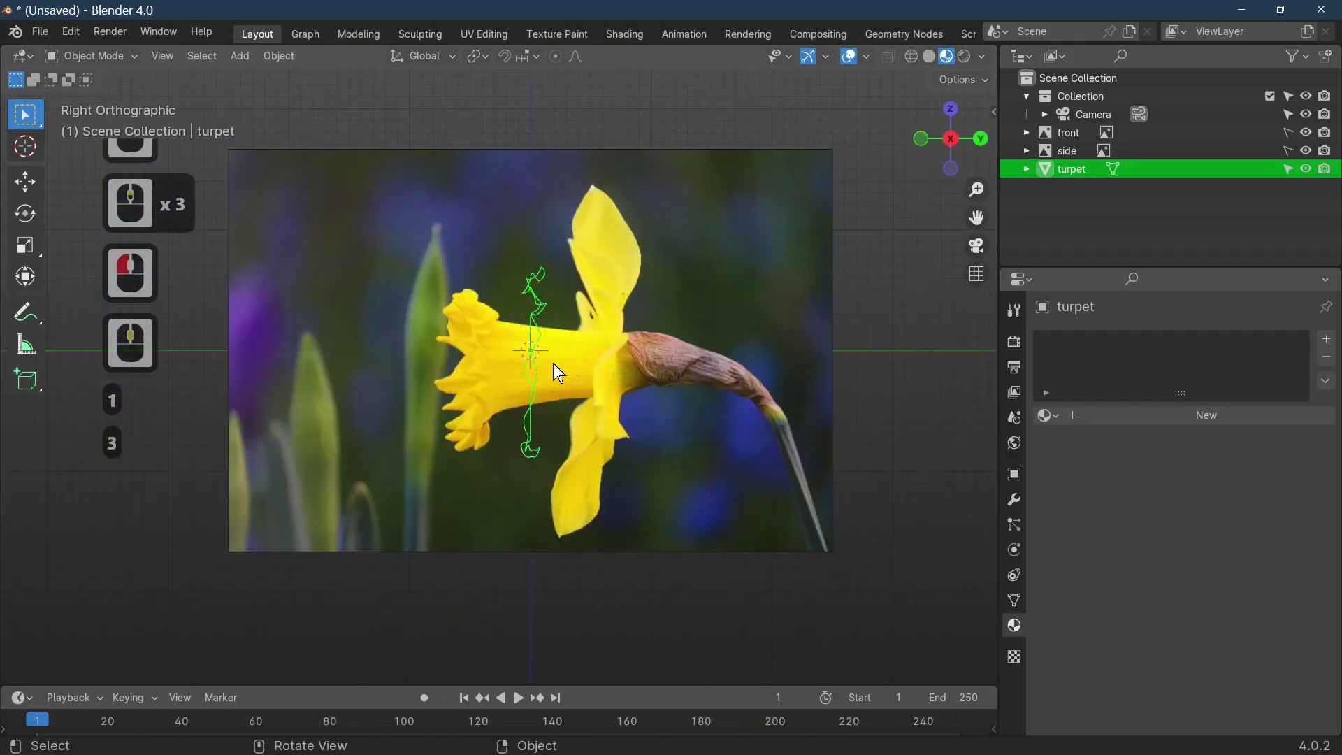
Step: Make the side image selectable again, and move and enlarge it so the trumpet's mouth matches the outline
click(641, 373)
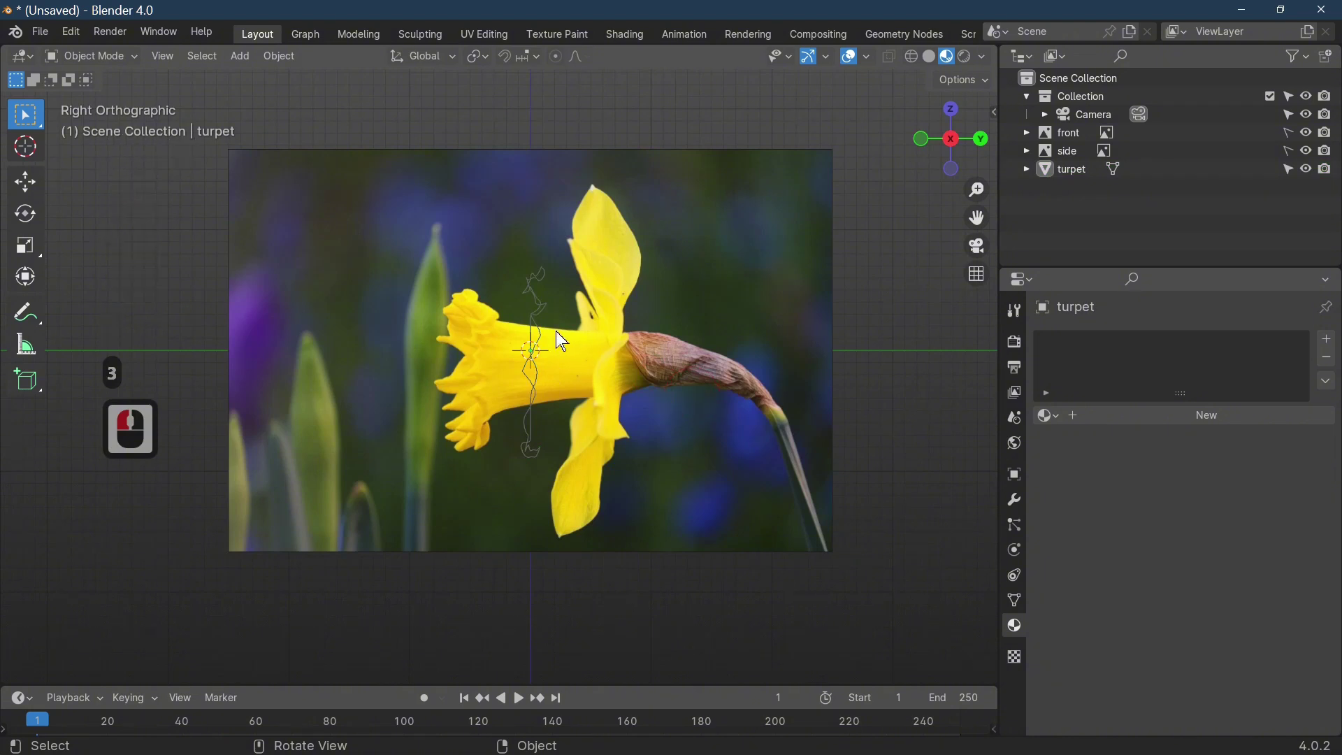
click(1071, 152)
click(1288, 151)
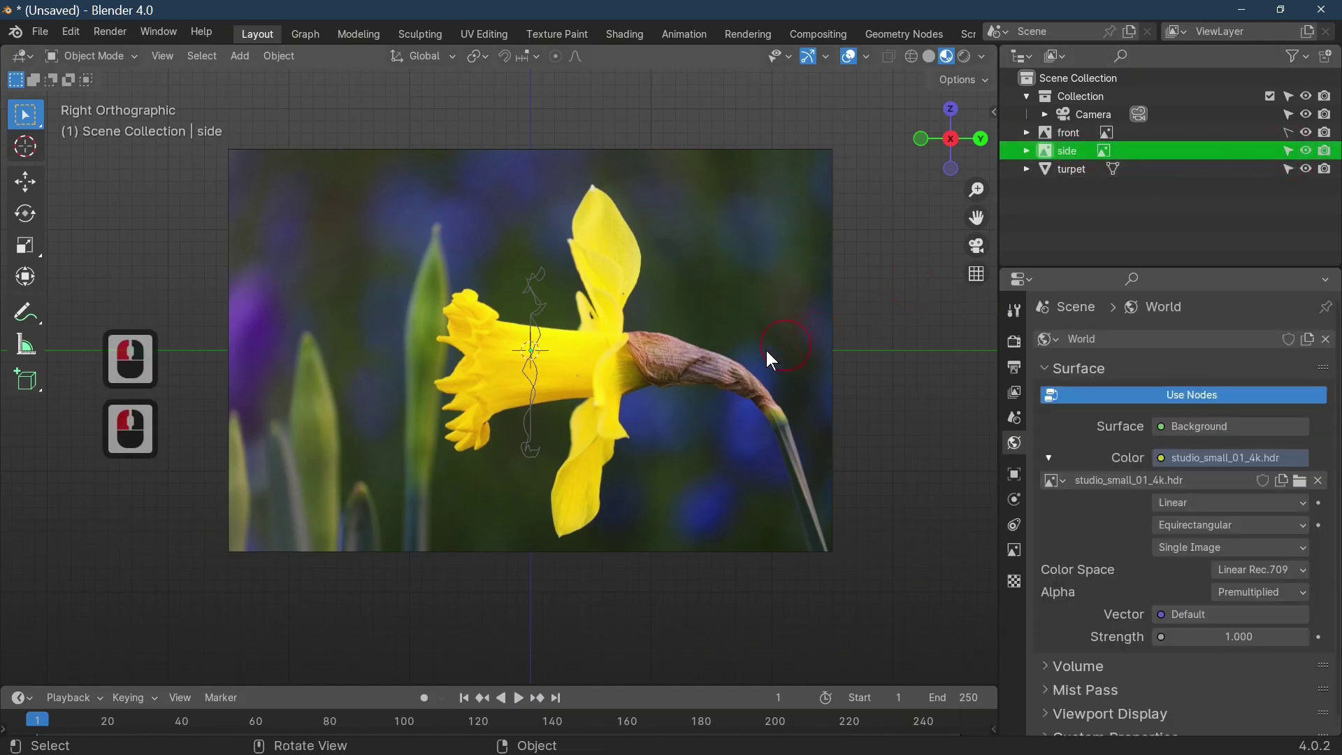
click(795, 345)
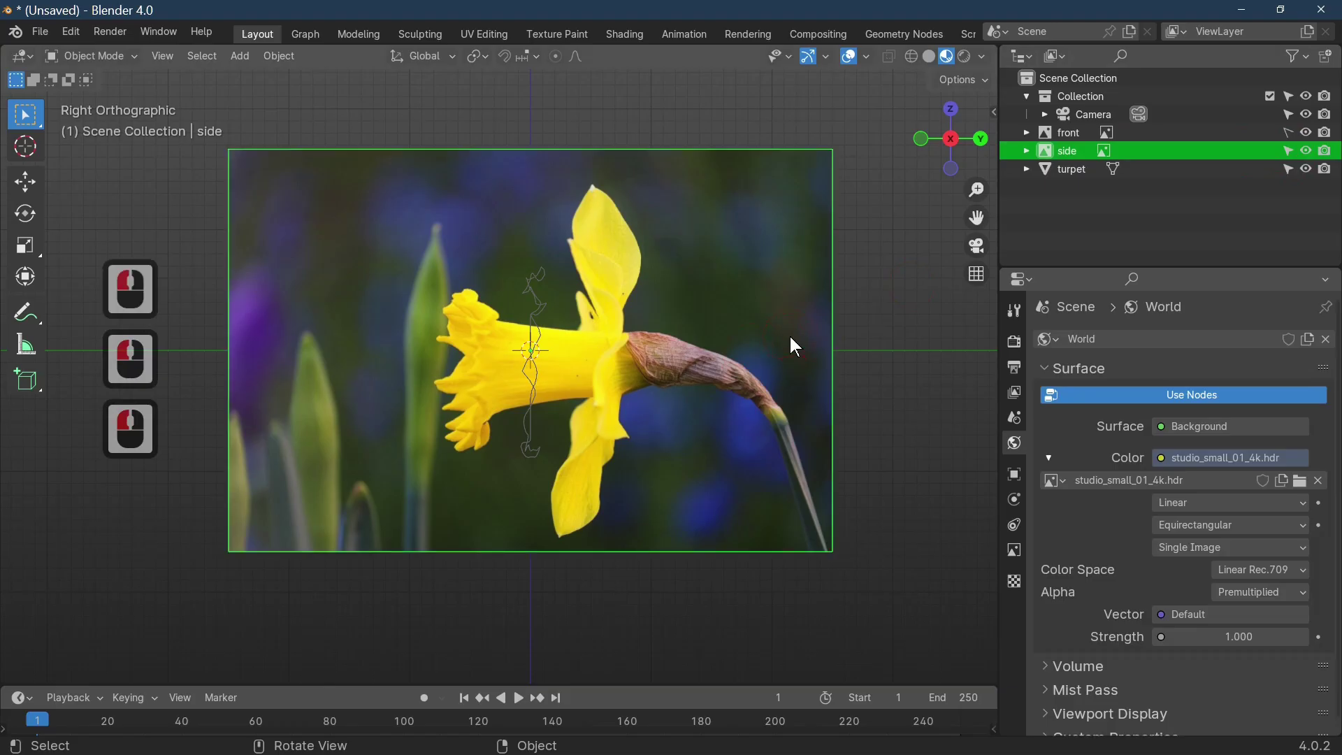
key(g)
click(859, 325)
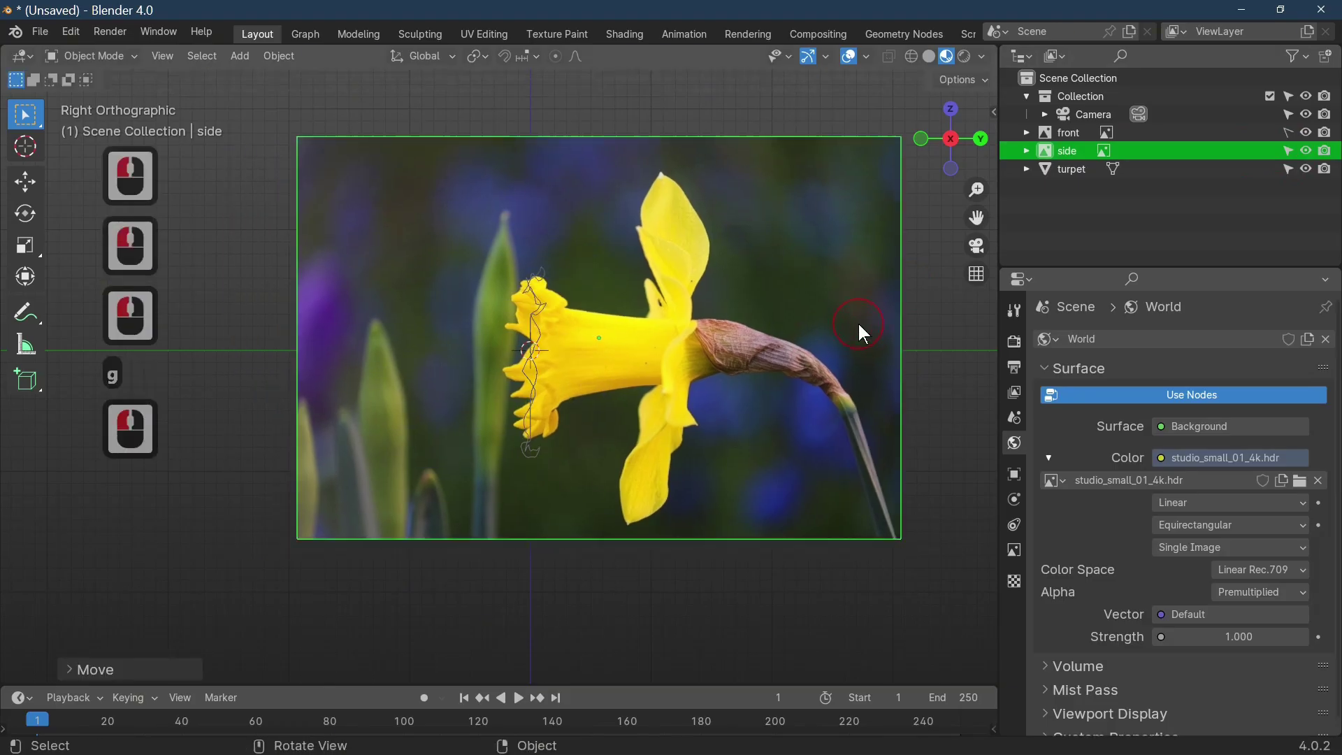
key(s)
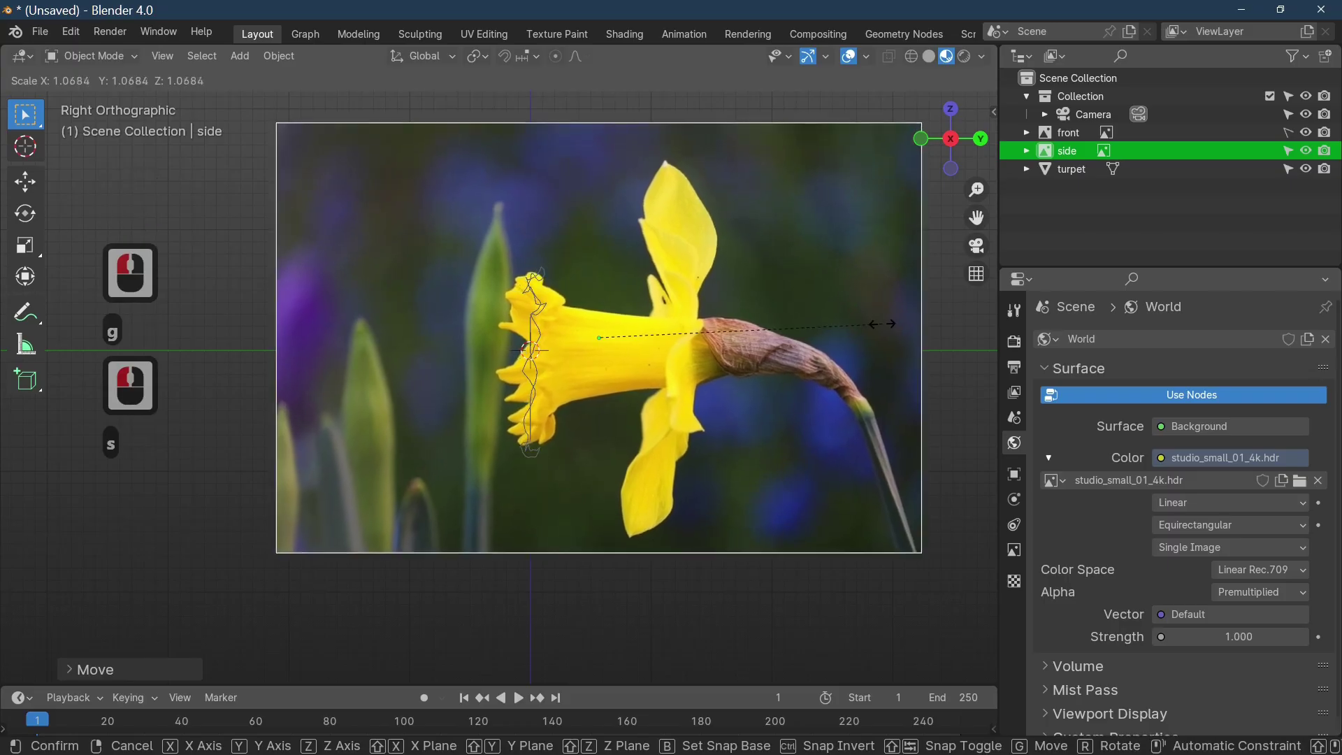
click(907, 321)
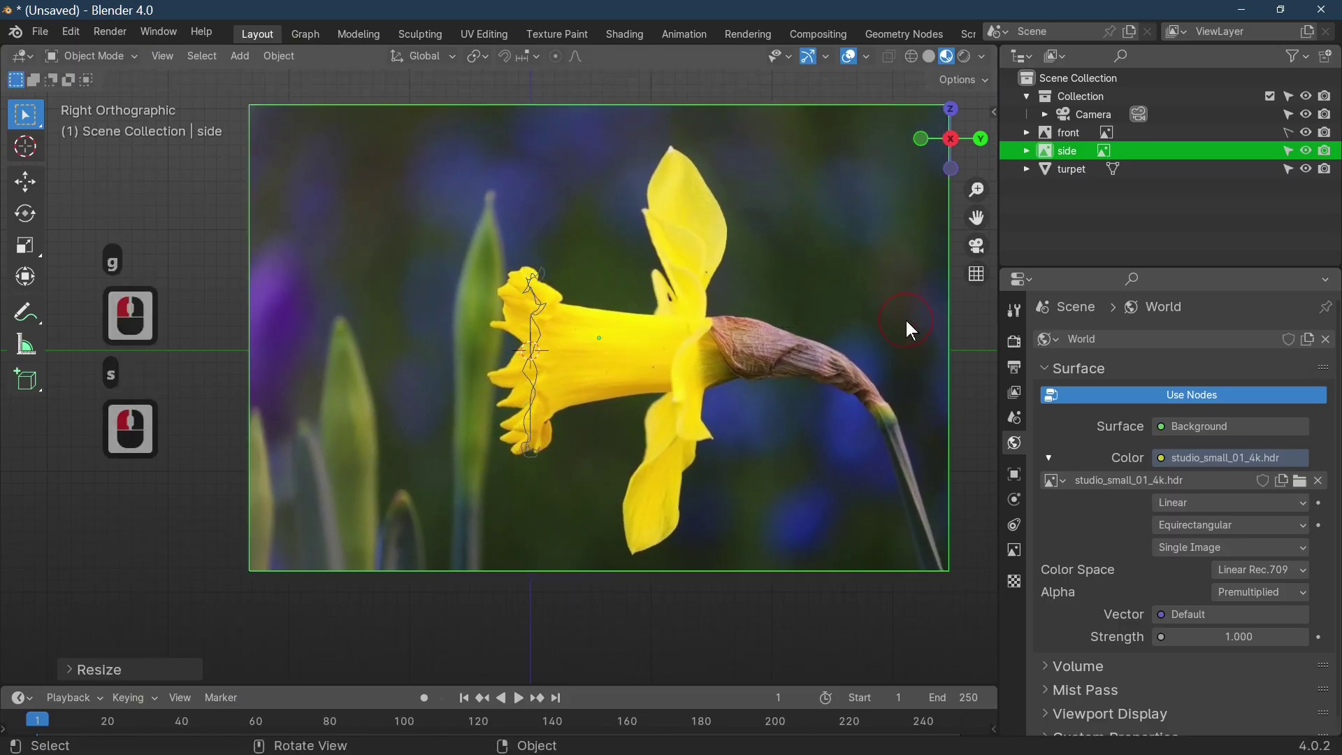
Step: Extrude the whole trumpet outline a short distance along the Y axis, back toward the stem
click(525, 416)
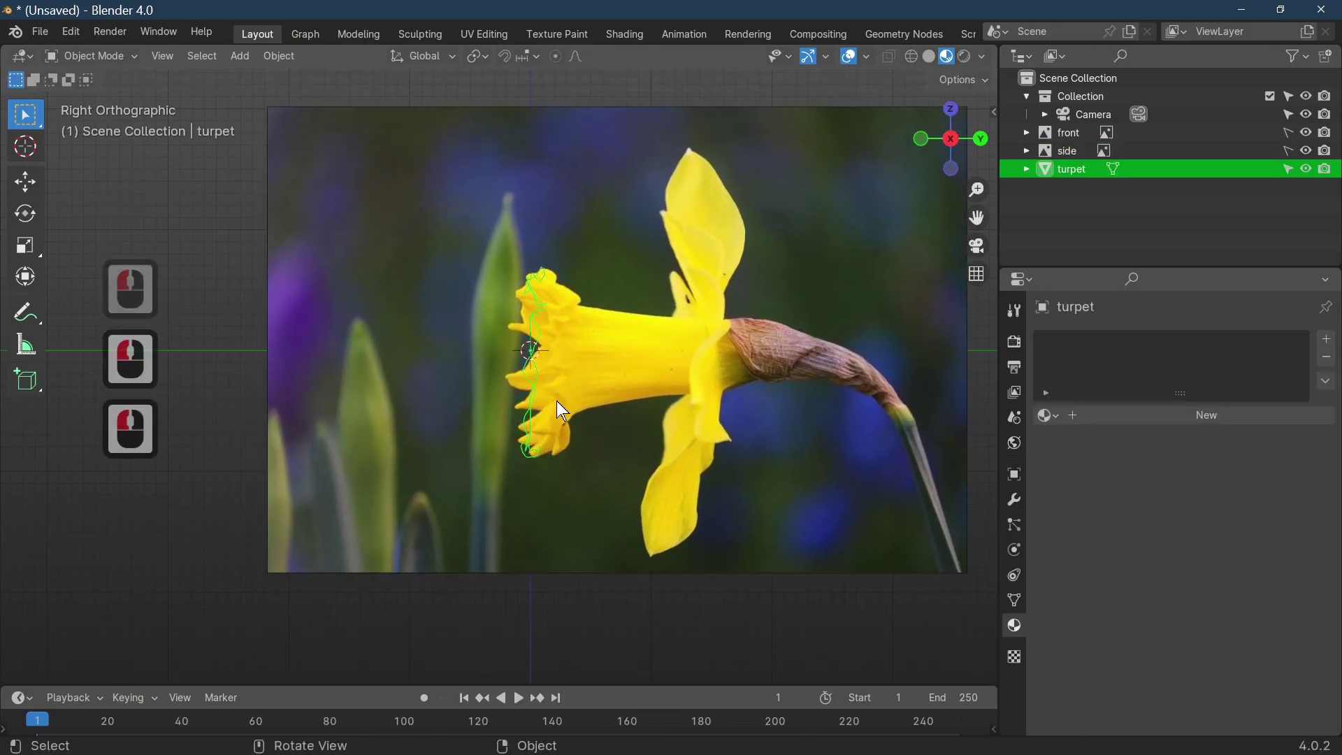
key(Tab)
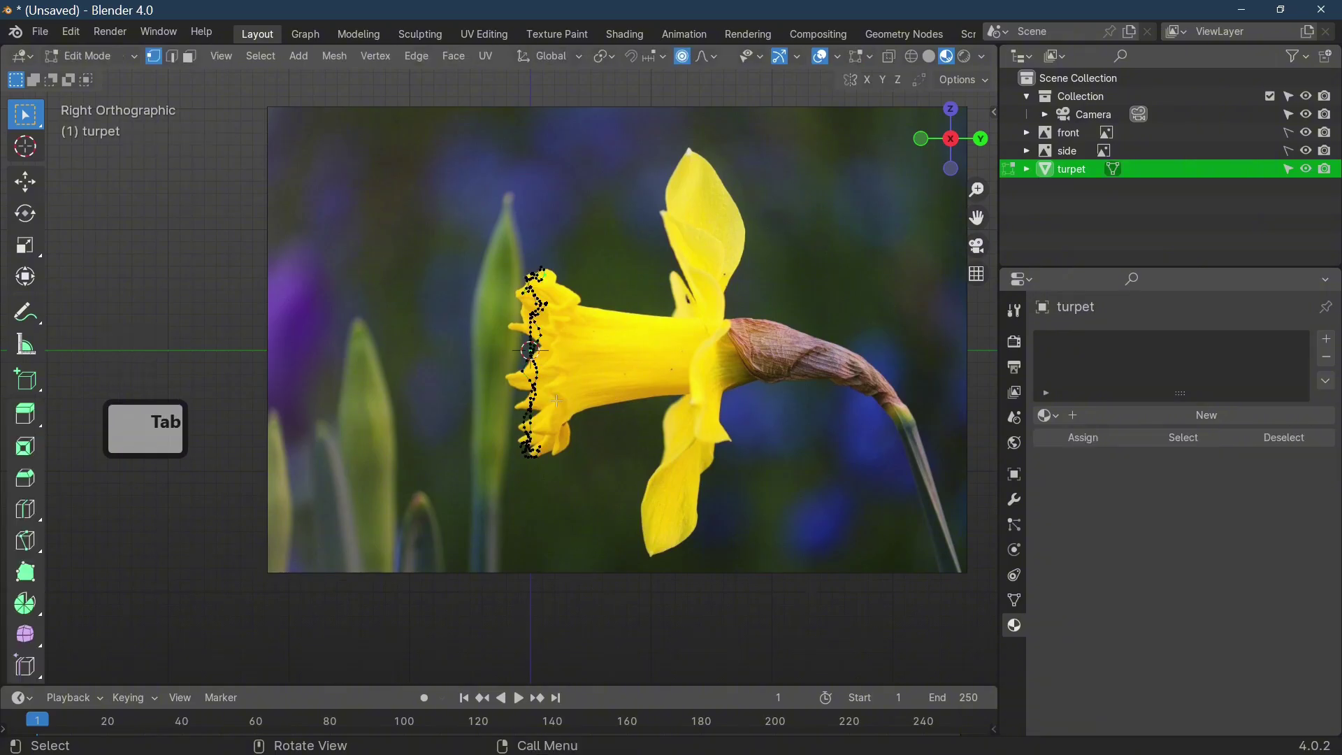
key(a)
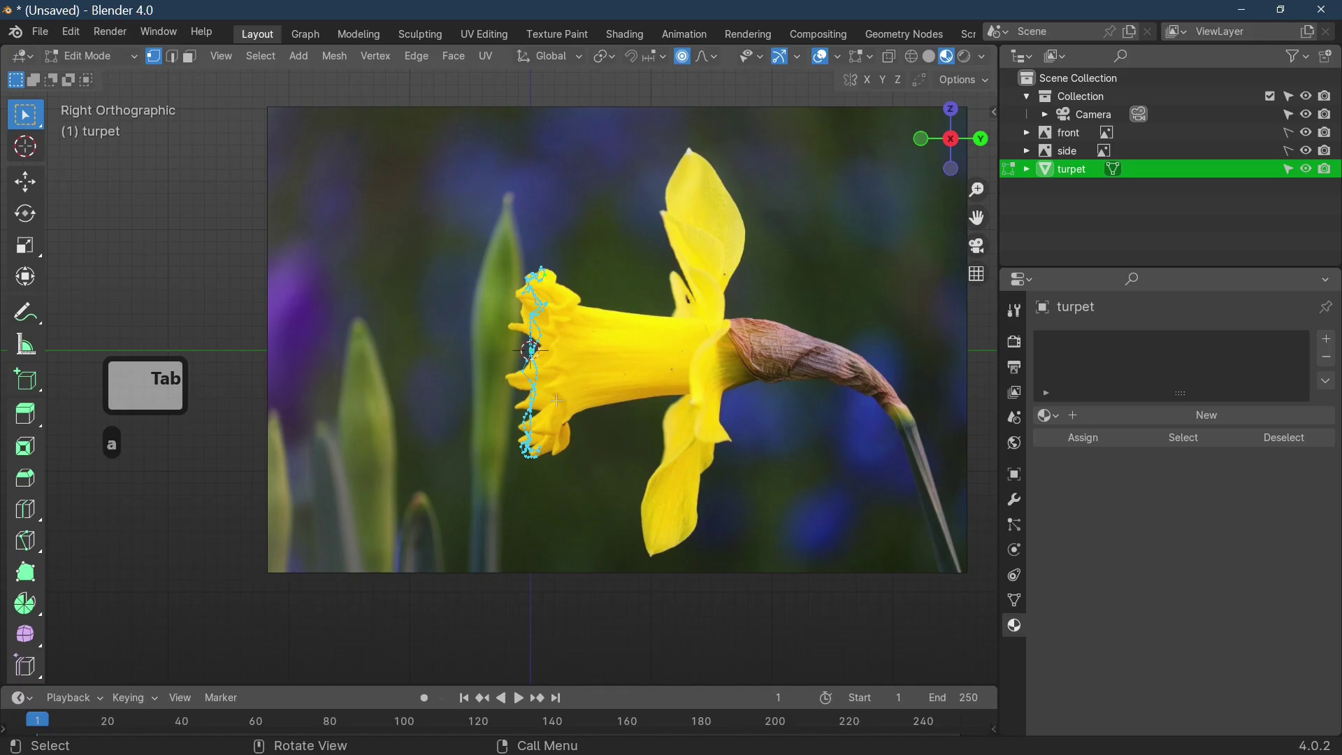
key(e)
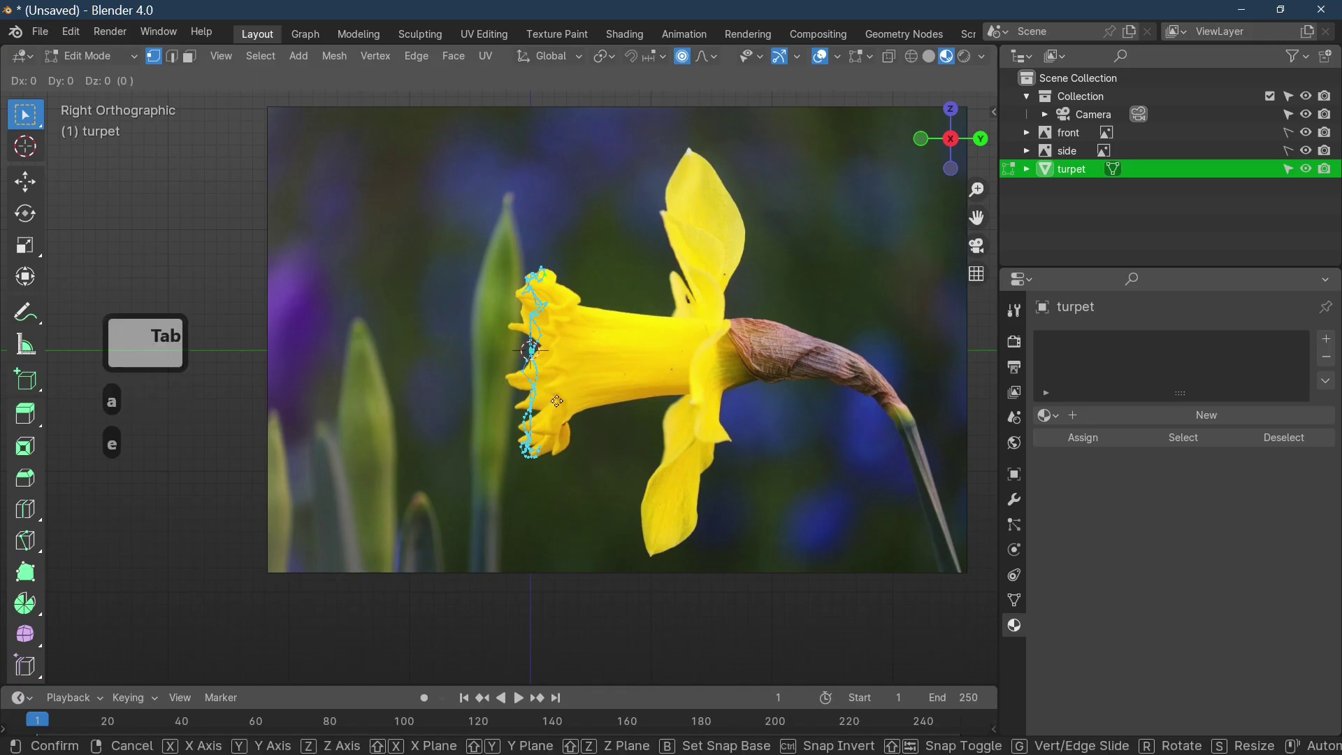
key(y)
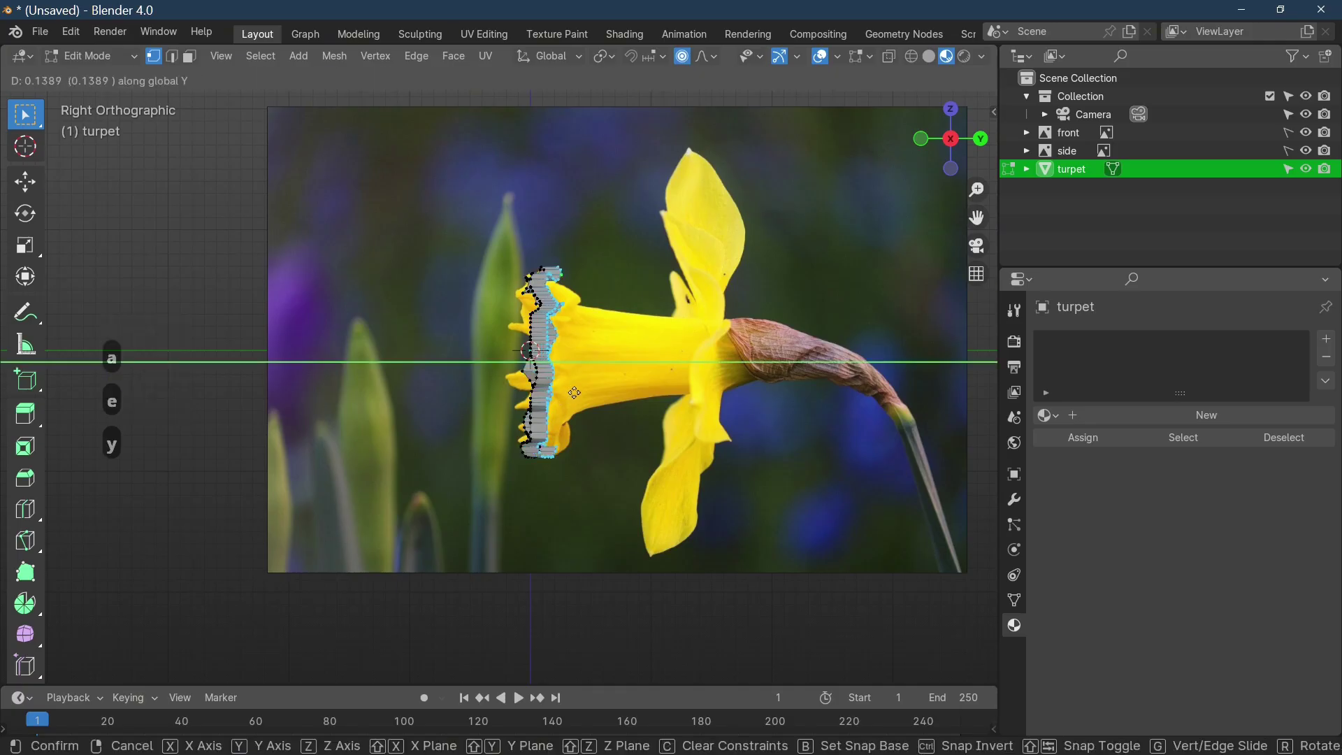
click(583, 394)
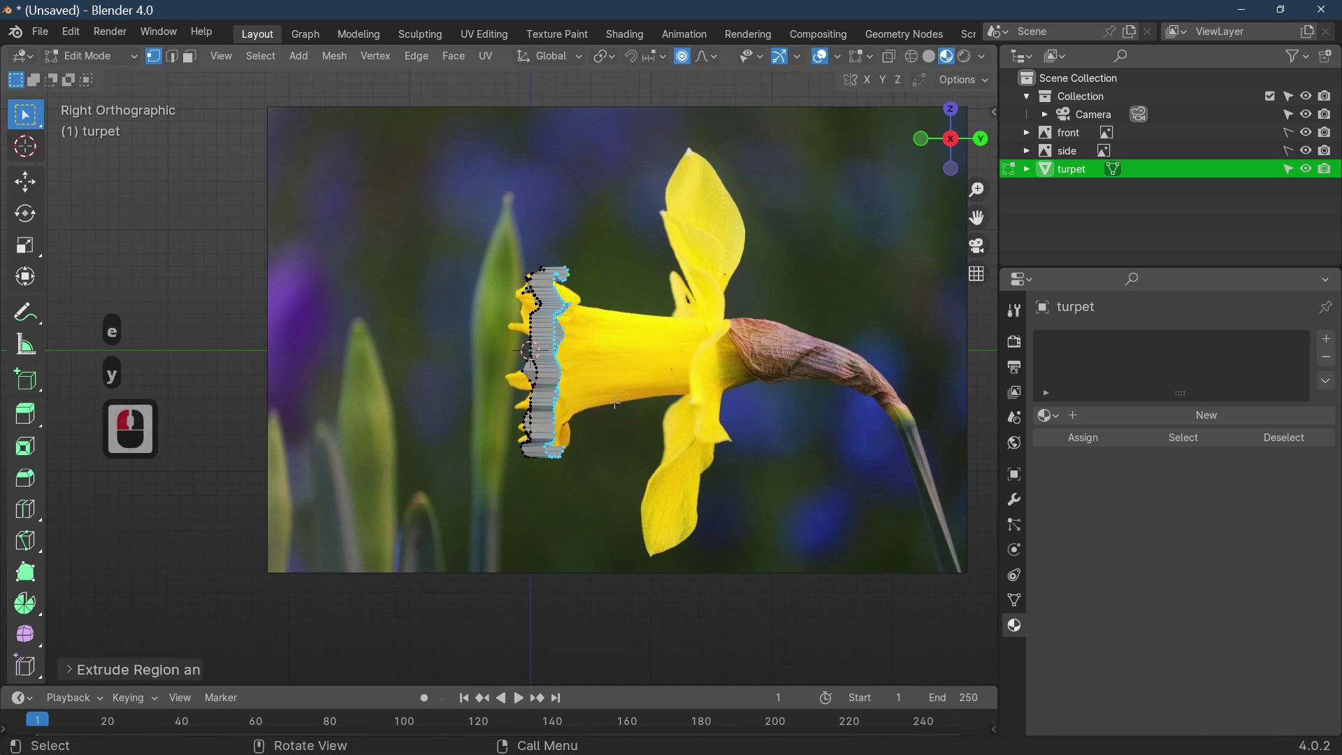
Step: Shrink the entire trumpet mesh slightly to fit the side reference and turn off proportional editing
key(a)
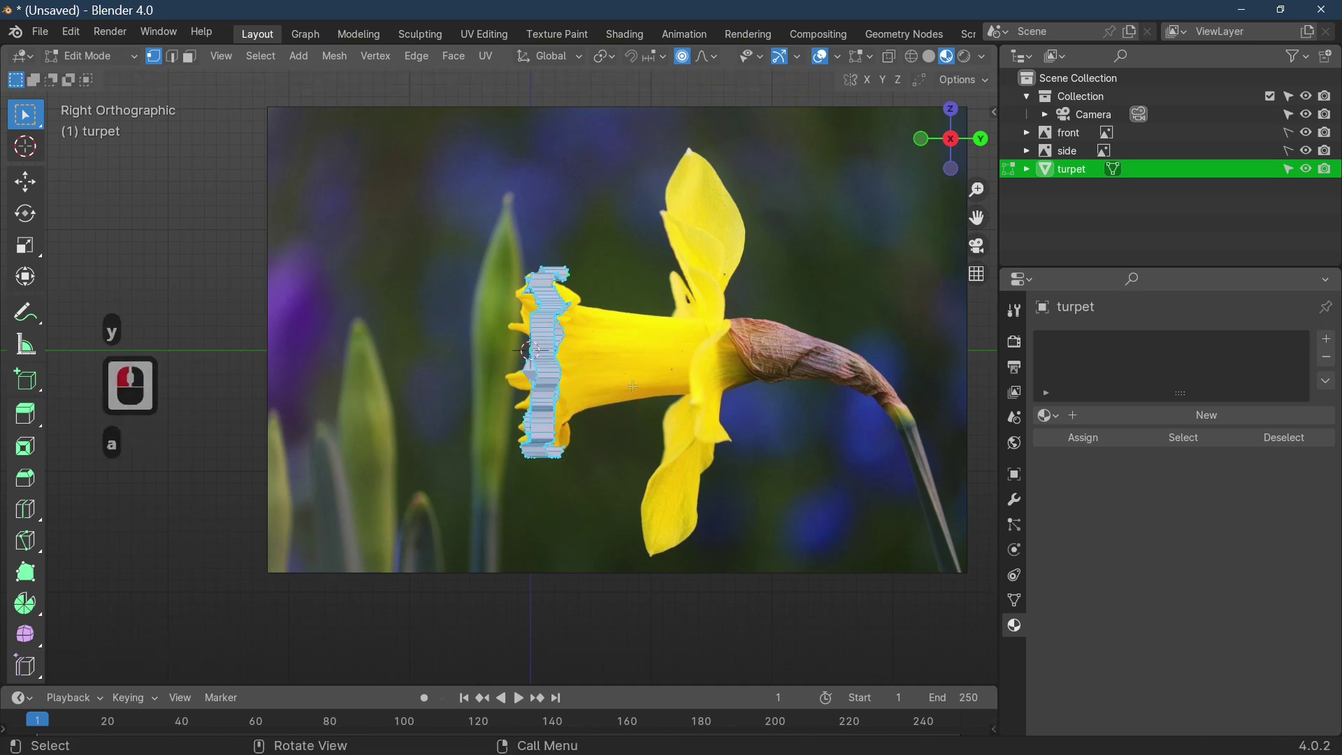
key(s)
click(632, 353)
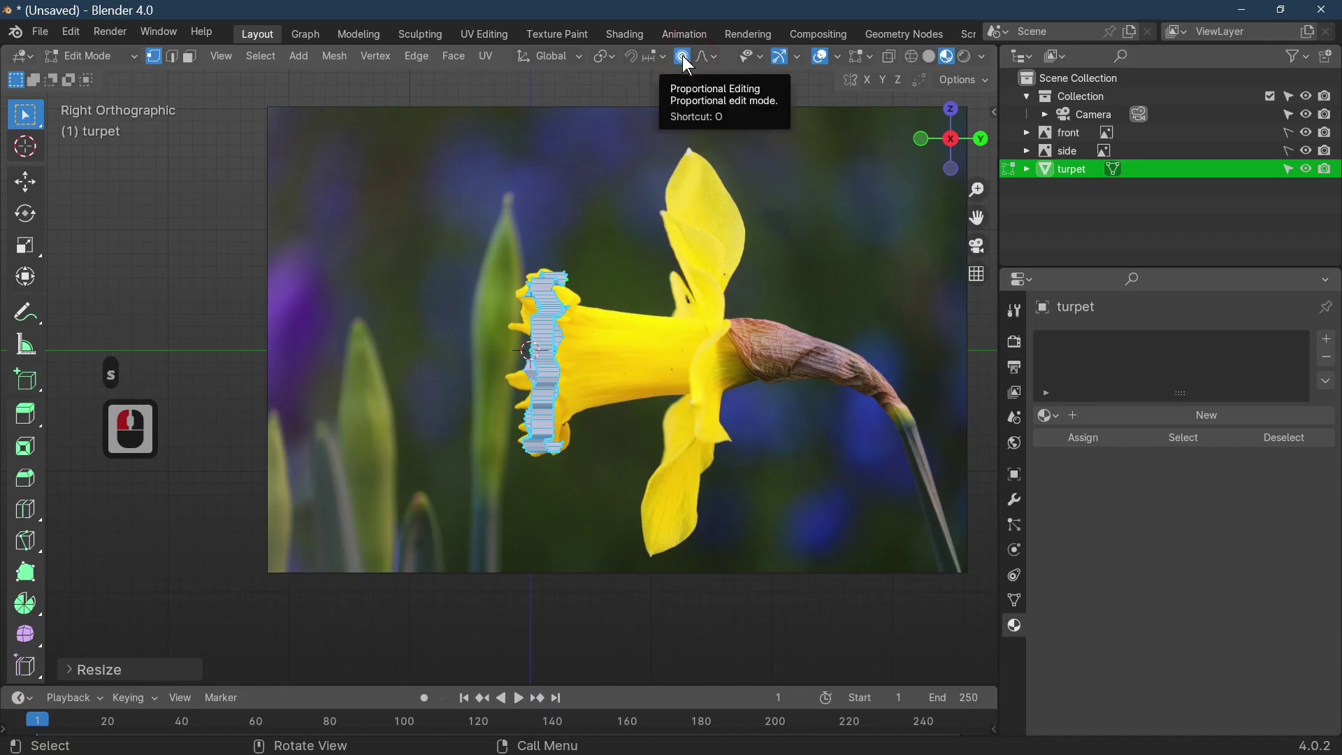
click(683, 57)
Step: Select the trumpet's rear edge loop, shrink it and extend it back to follow the flare in the side reference
click(558, 383)
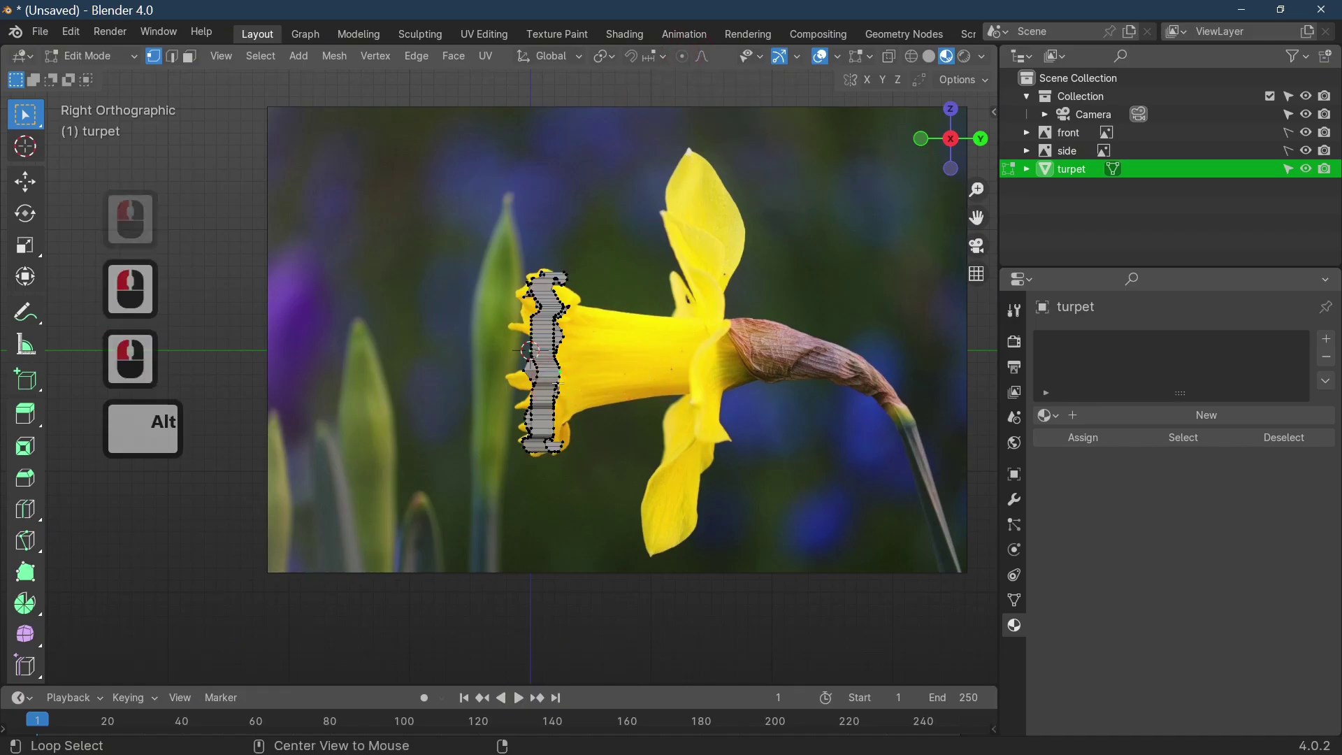
alt+click(558, 383)
key(s)
click(634, 387)
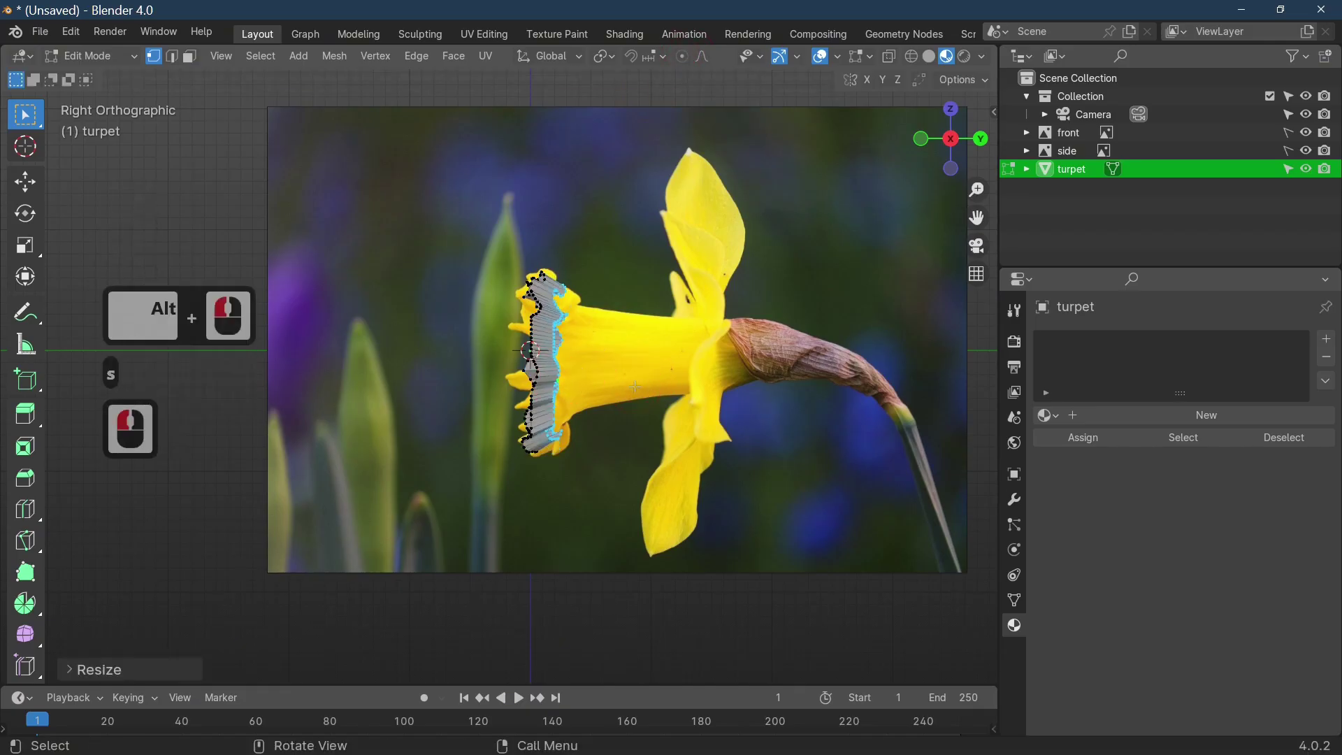
key(g)
click(668, 388)
Step: Extrude two more trumpet sections toward the petals, narrowing each end loop to the tube's profile in the side reference
key(e)
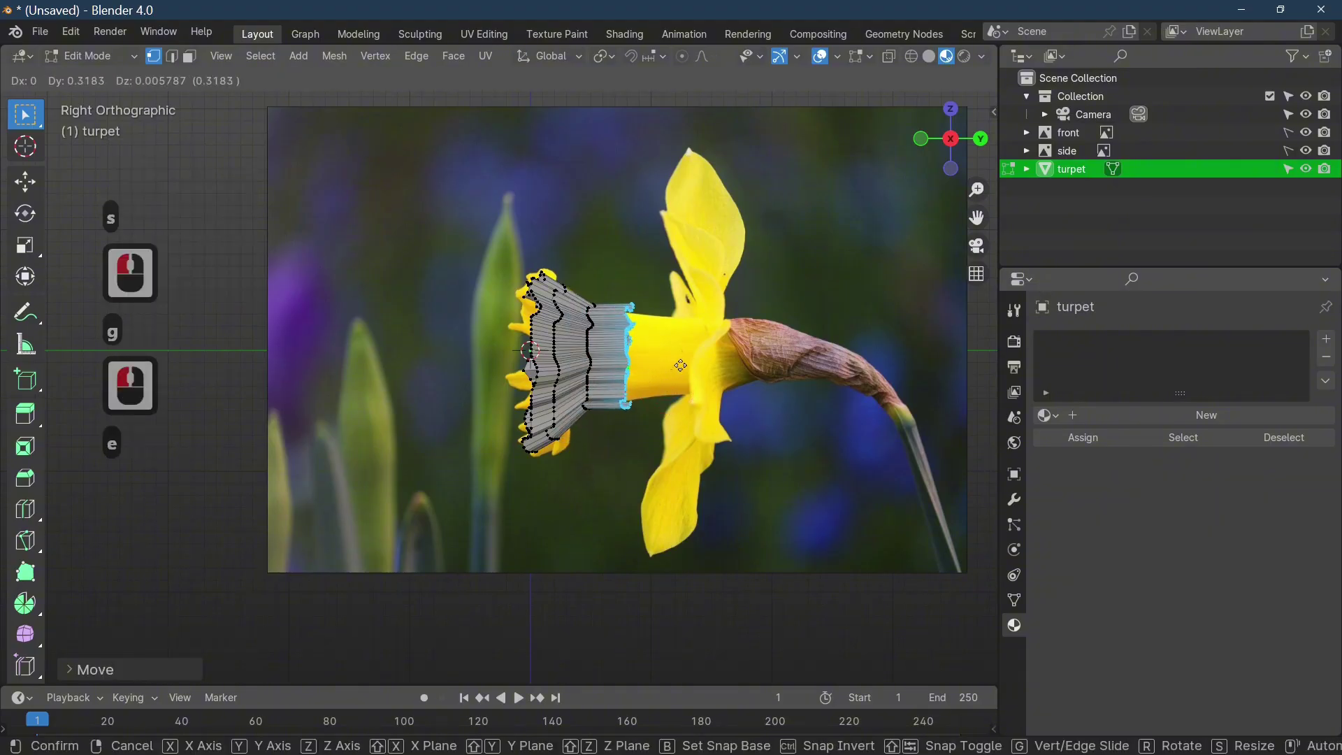
click(674, 364)
key(s)
click(673, 363)
key(e)
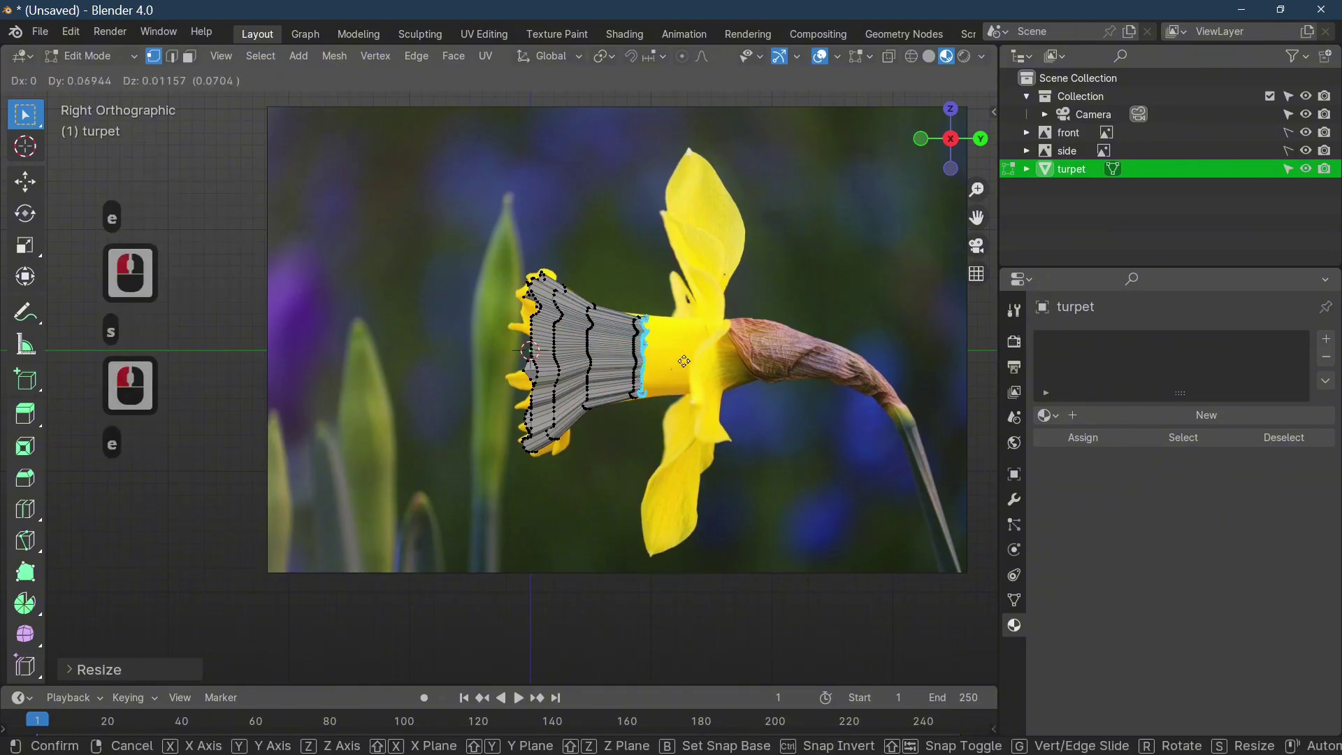
click(704, 357)
key(s)
click(704, 362)
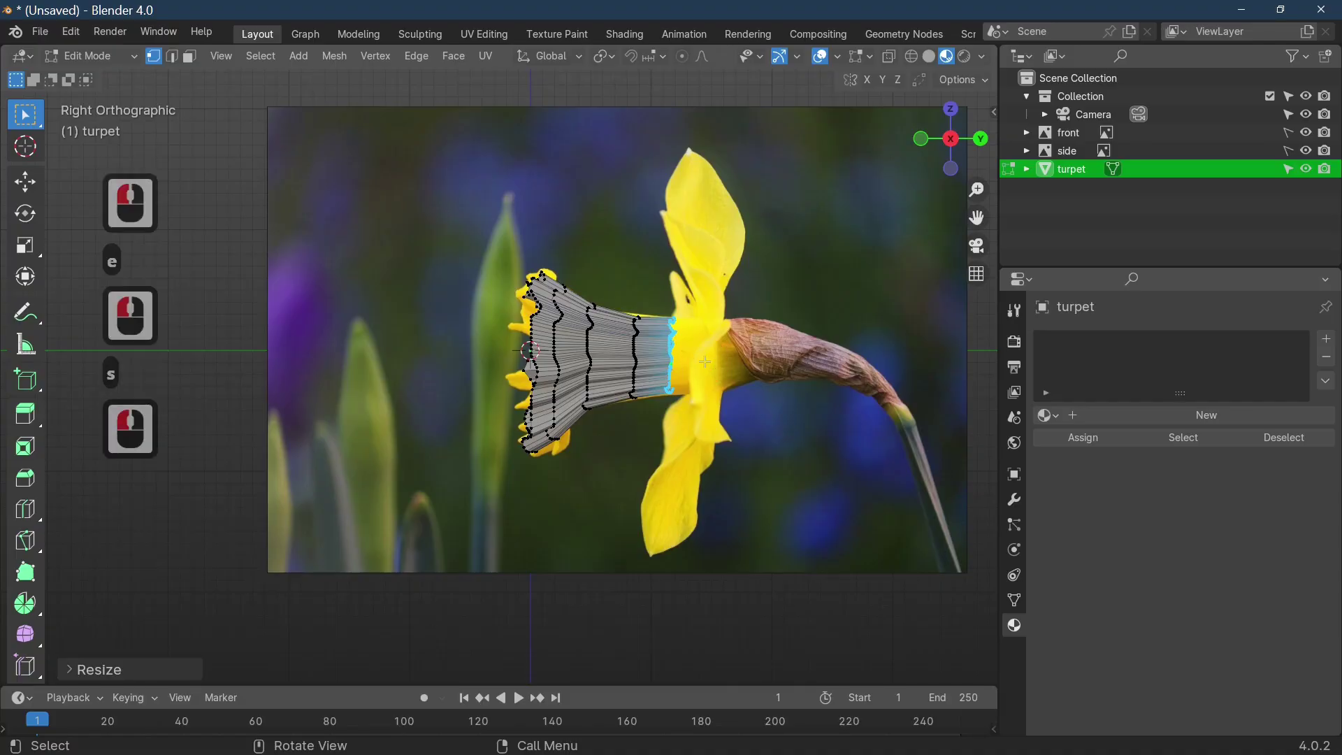
Step: Extrude the rear loop to the start of the brown sheath behind the petals, then scale and slightly rotate it
key(e)
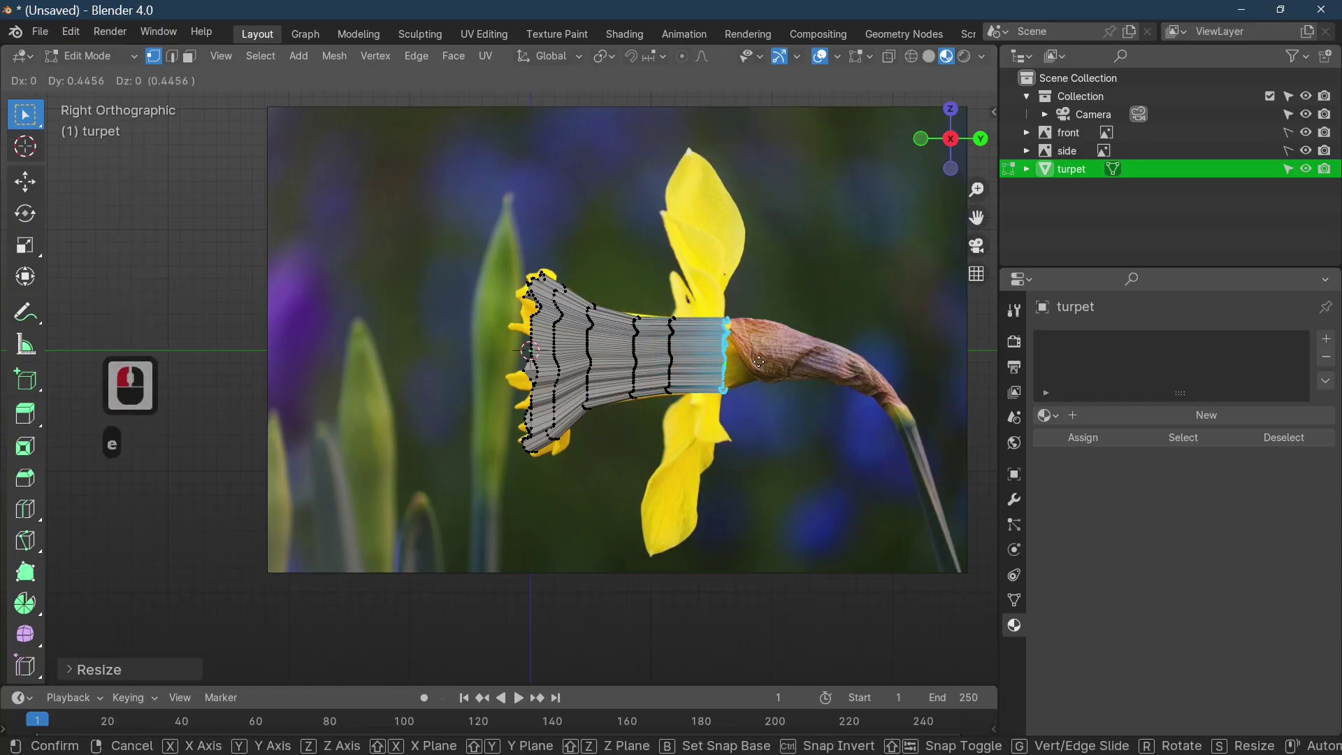
click(756, 360)
key(s)
click(747, 359)
key(r)
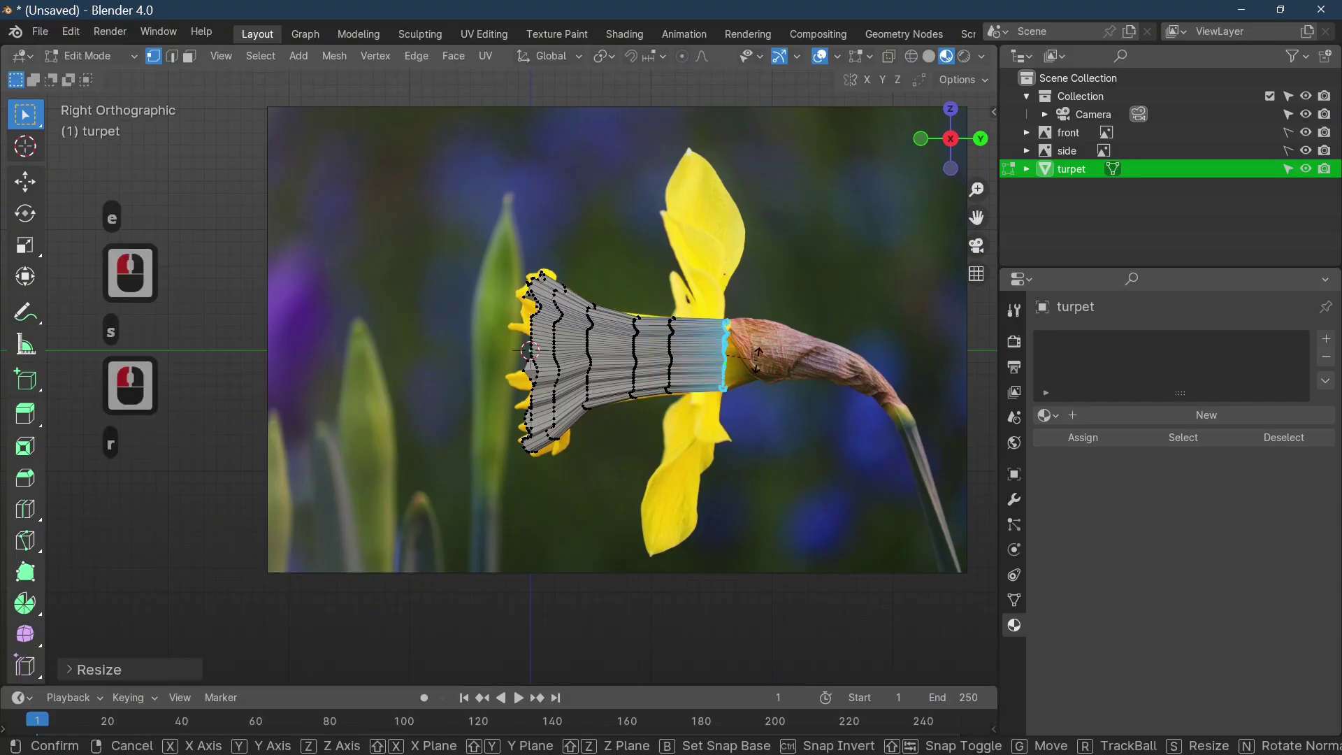
click(759, 359)
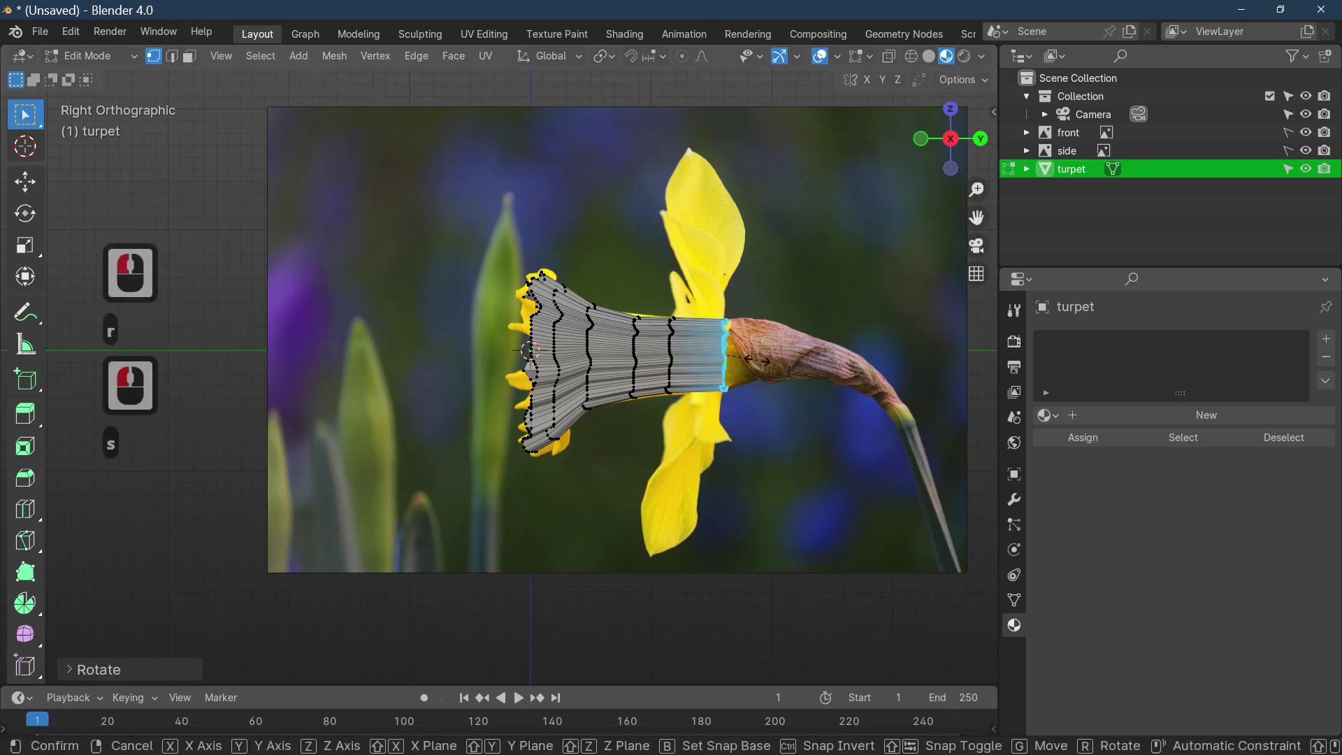
Step: Flatten the wavy end loop by scaling it to 0 along the Y axis
key(s)
text(y)
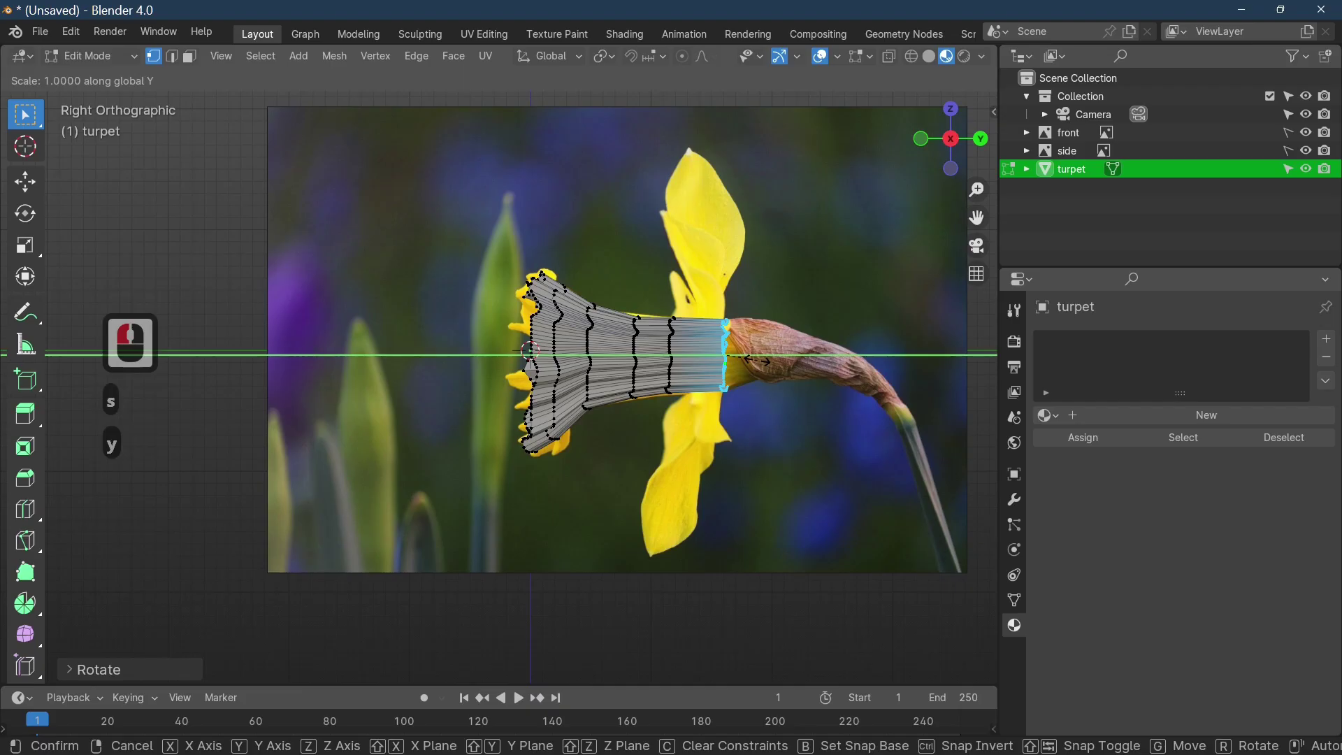
text(0)
click(755, 359)
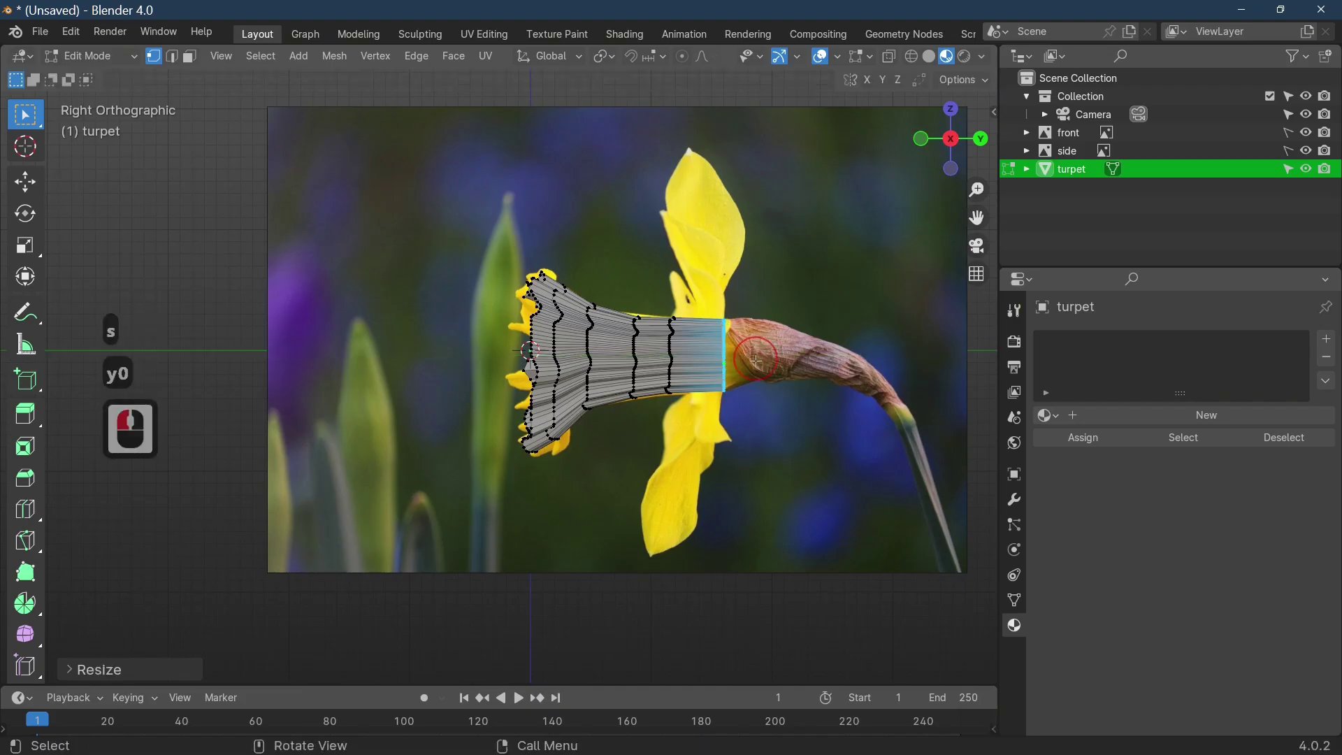
Step: In the right view, extrude the flattened end loop a short distance into the brown sheath and shrink it to fit
middle_drag(754, 416, 728, 346)
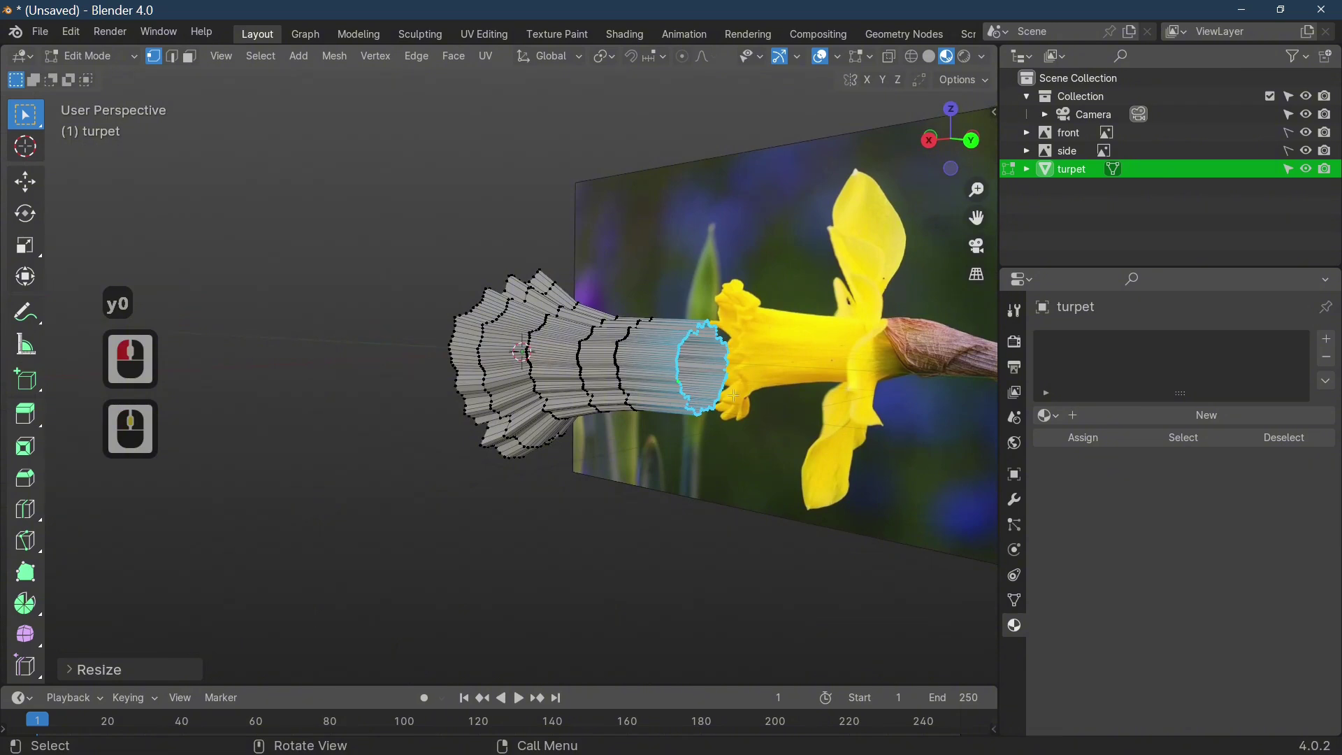
middle_drag(734, 395, 798, 407)
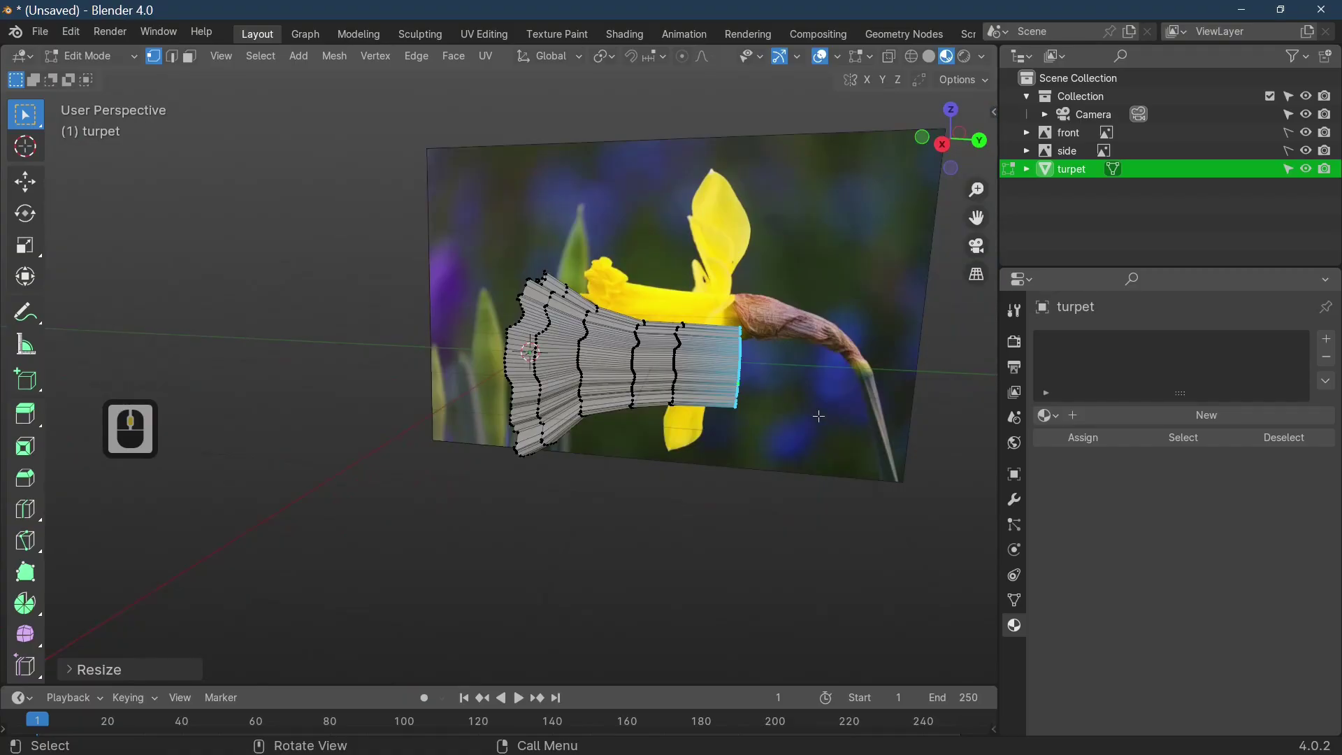
middle_drag(881, 399, 560, 433)
key(1)
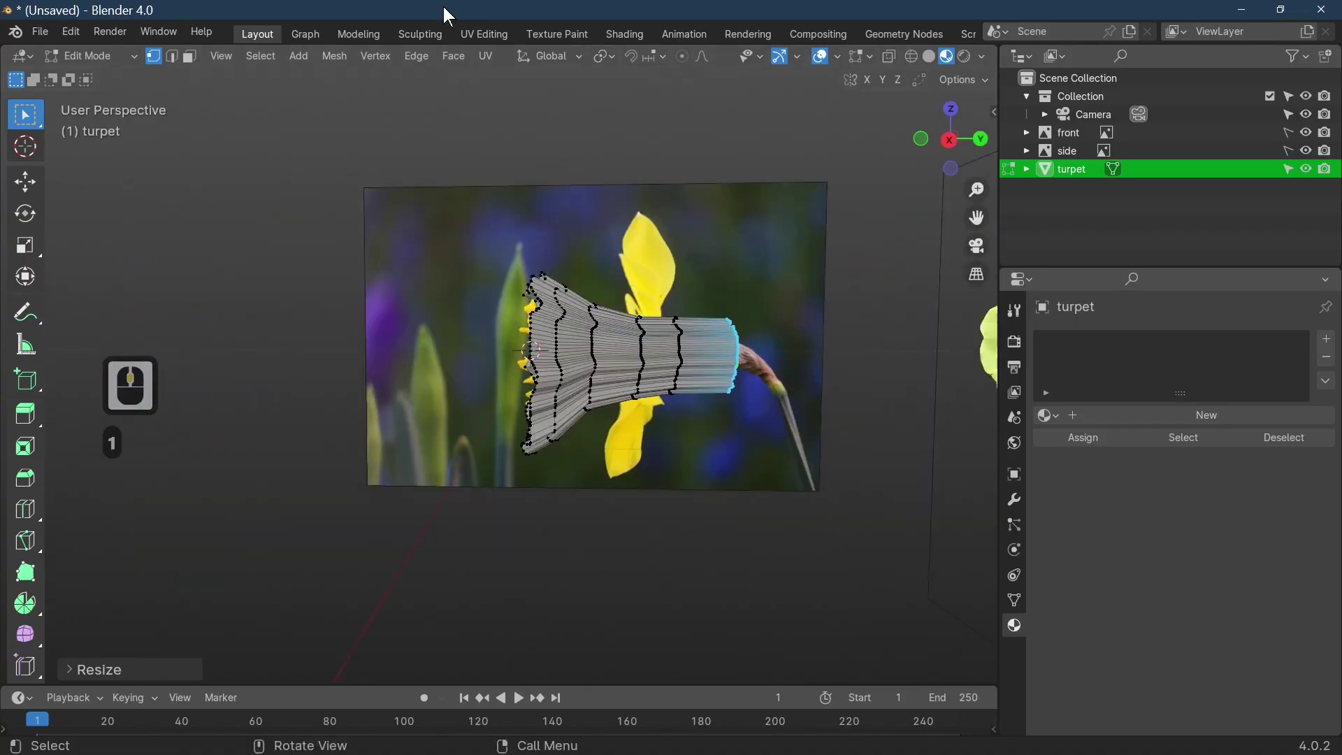
key(3)
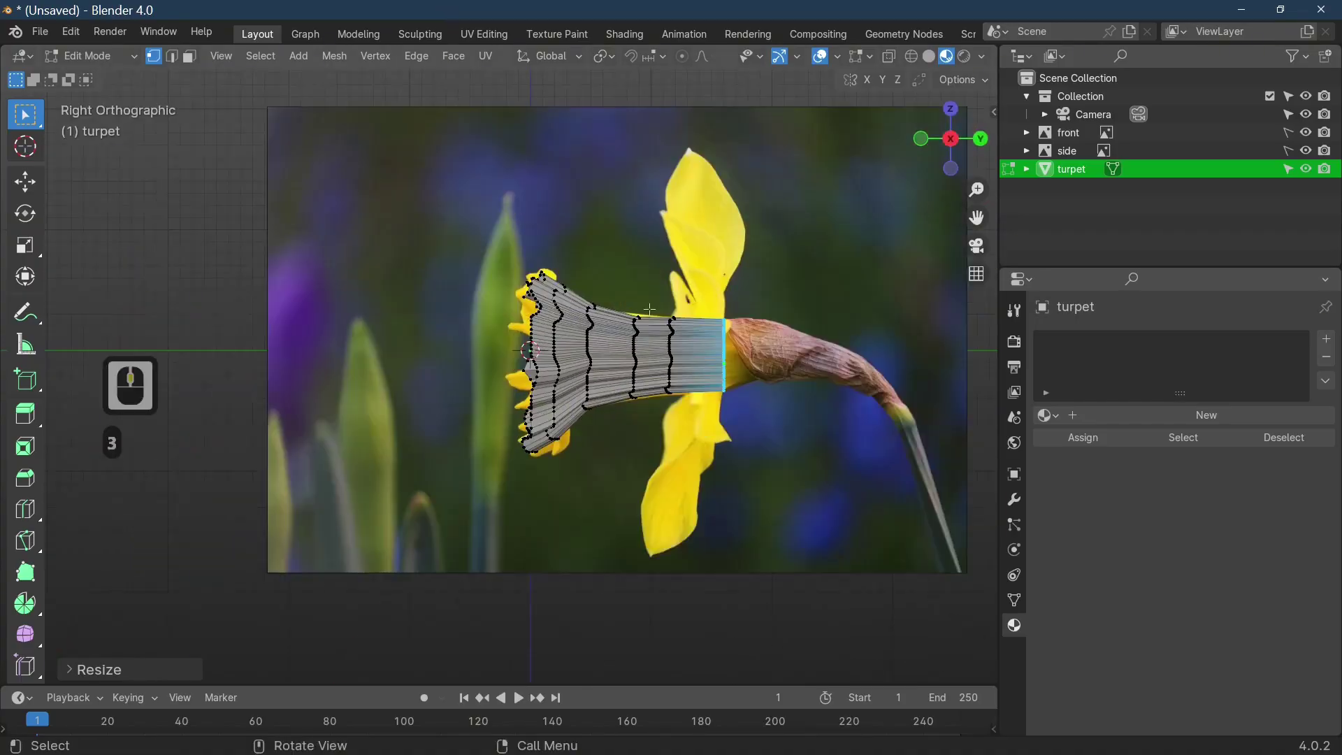
key(e)
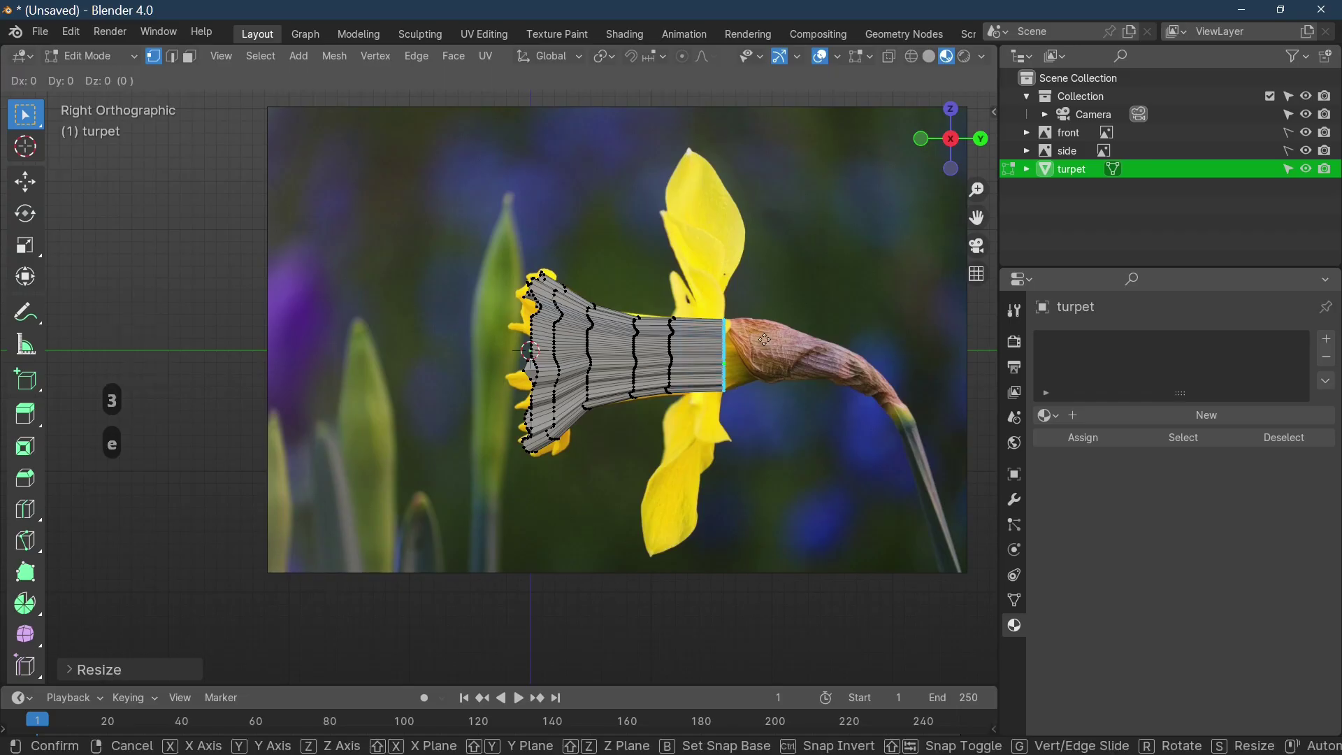
click(790, 339)
key(s)
click(790, 339)
Step: Extrude another sheath section, tilting its end loop to follow the downward bend and shrinking it to the reference
key(e)
click(824, 346)
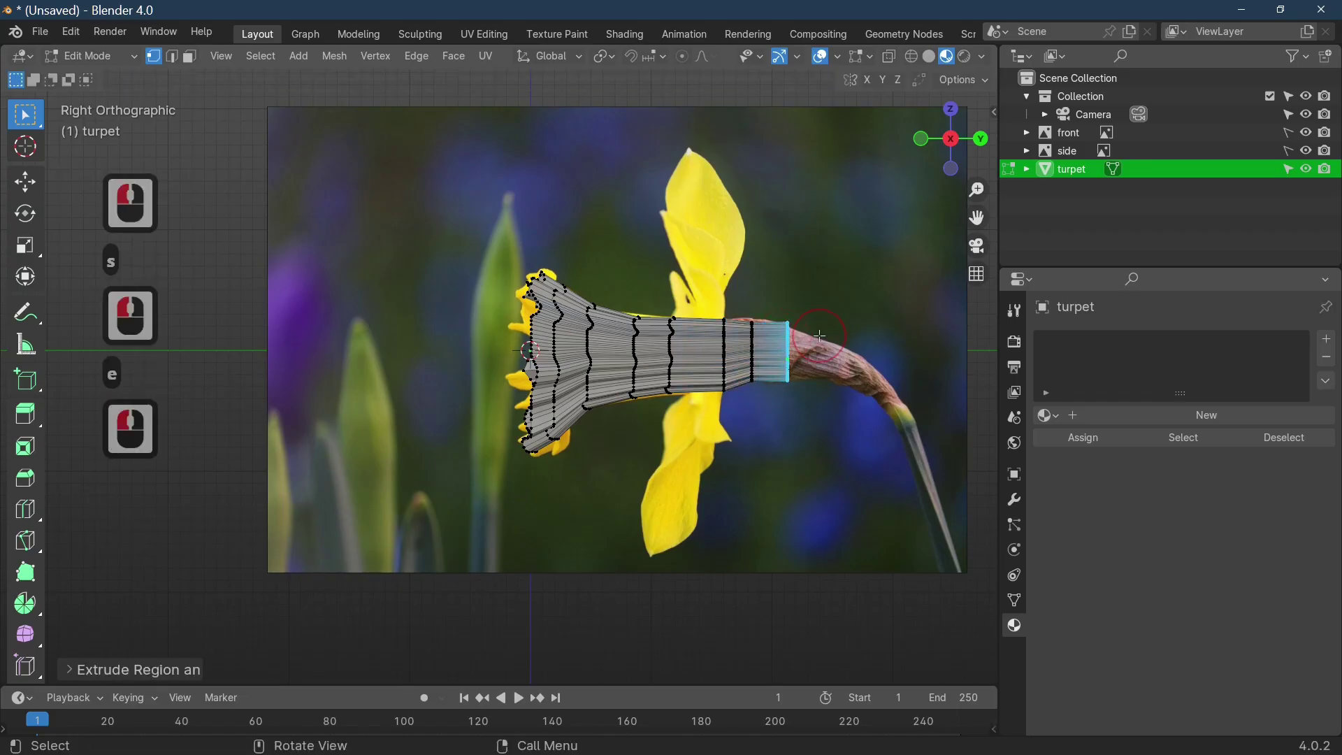
key(r)
click(830, 355)
key(s)
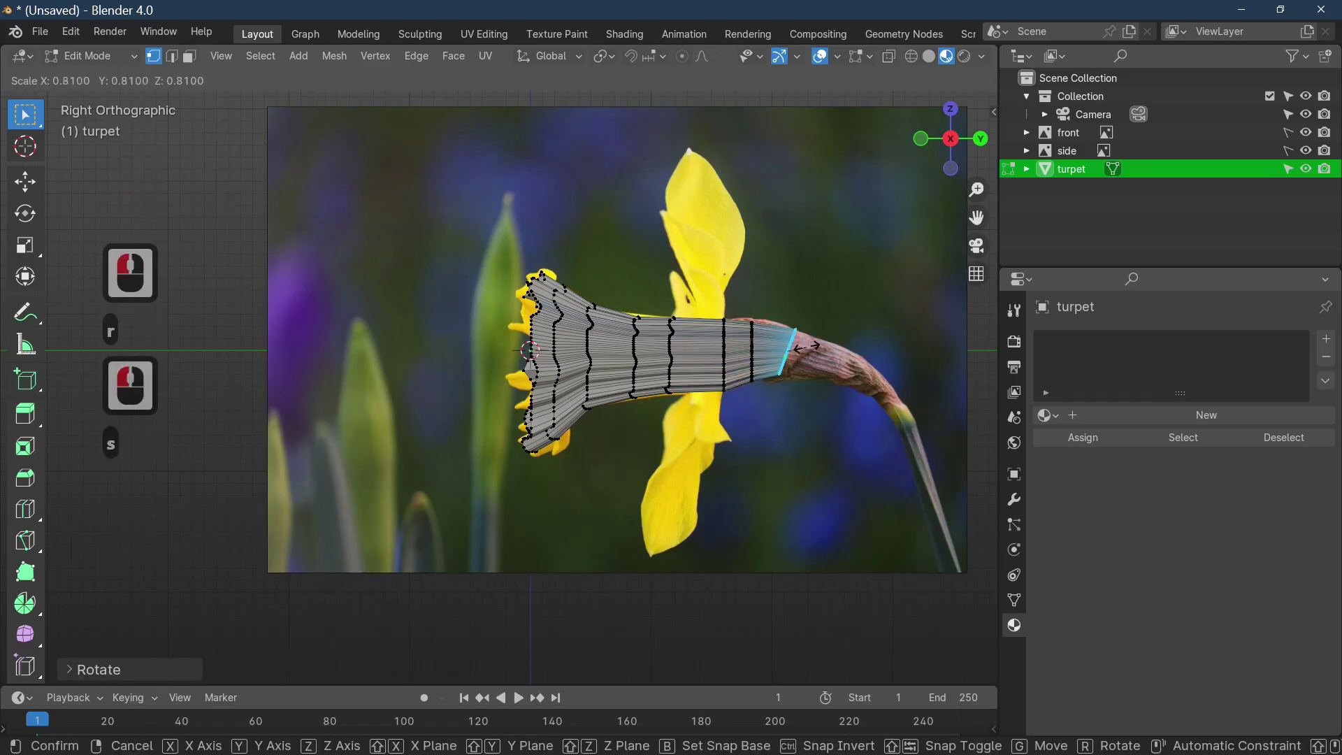
click(805, 350)
Step: Extrude the tilted end loop along the middle of the bending sheath and narrow it to the reference width
key(e)
click(862, 360)
key(s)
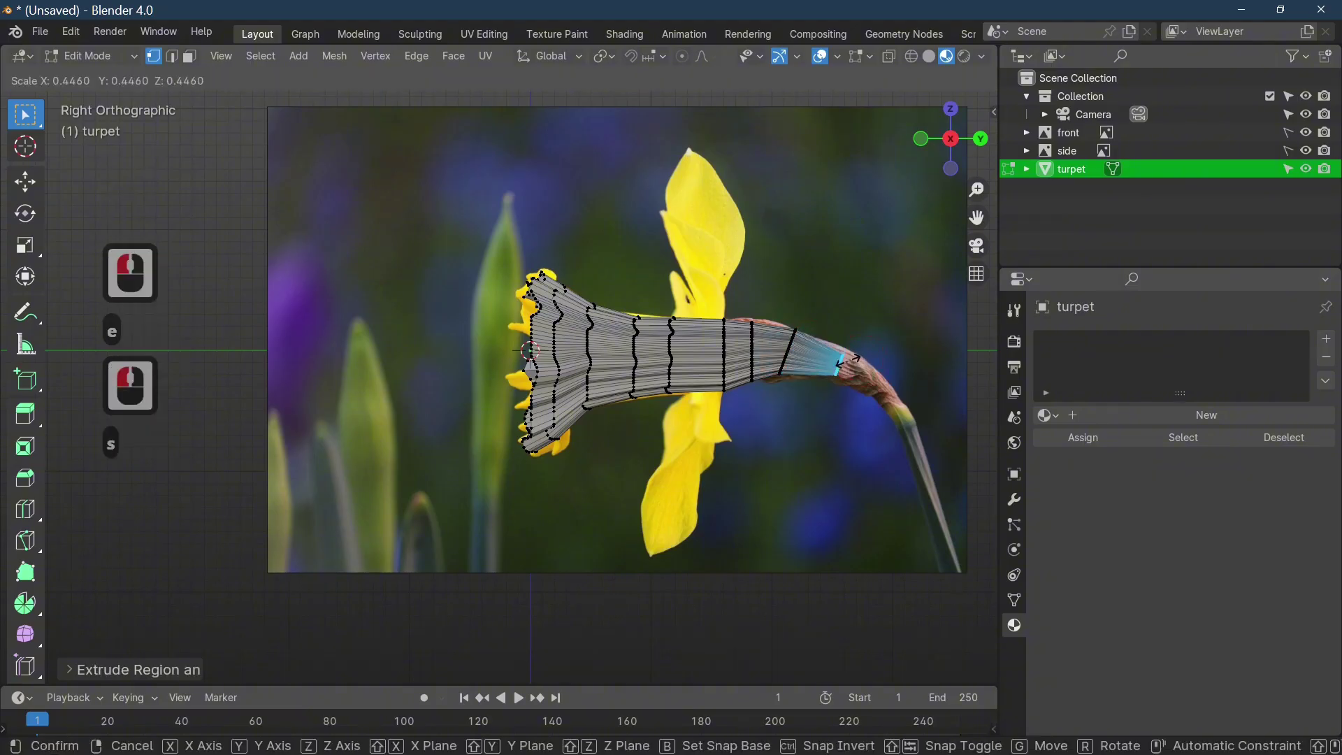
click(854, 361)
Step: Extrude a short section toward the steeper part of the bend, then adjust its end loop's rotation and scale
key(e)
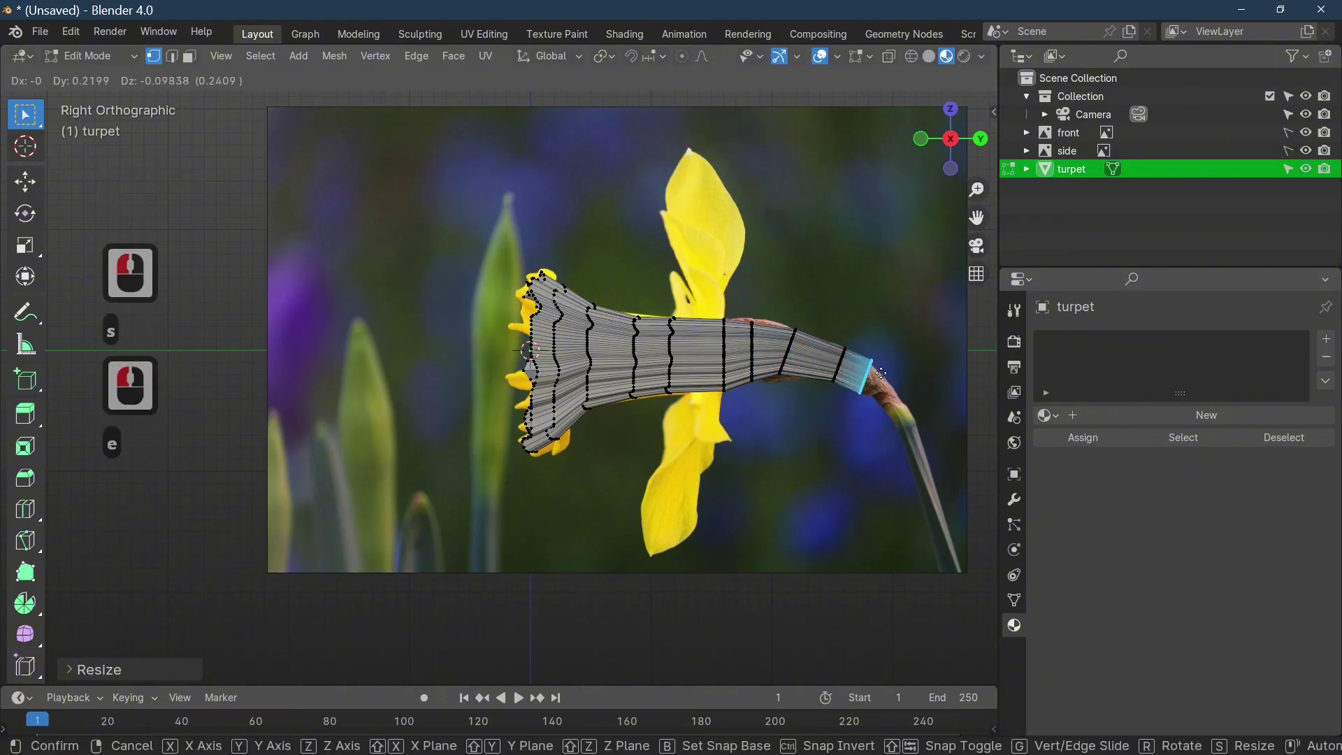
click(875, 372)
key(r)
click(878, 378)
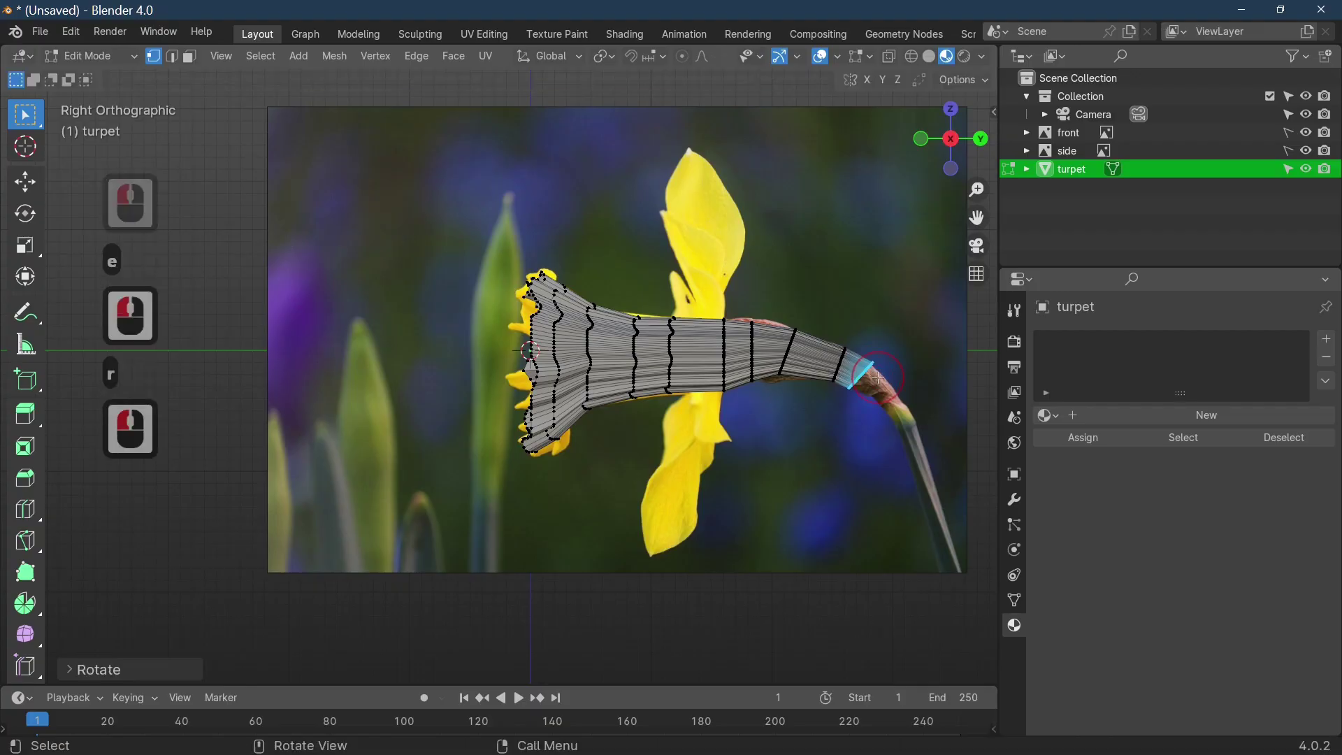
key(r)
click(879, 374)
key(s)
click(880, 374)
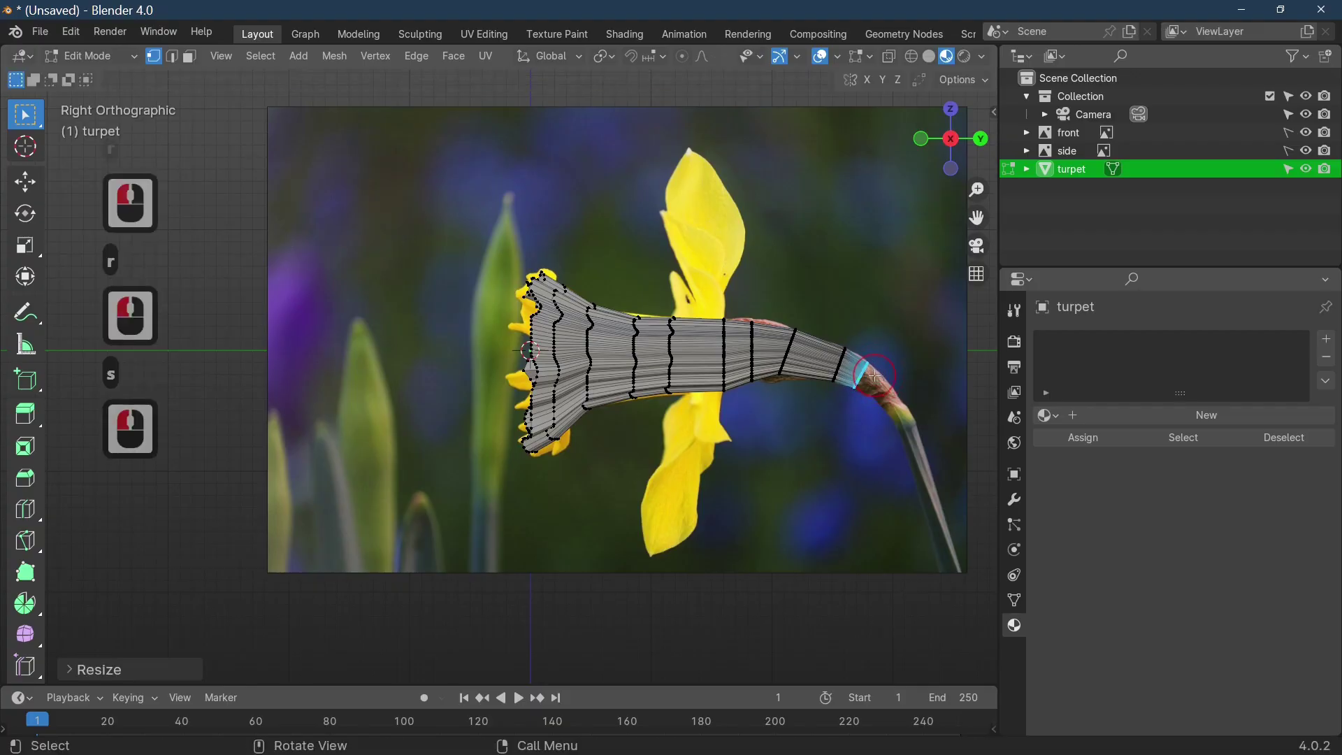
Step: Extrude the mesh to near the sheath's tip, rotate the end loop toward the stem's direction and shrink it
key(e)
click(898, 395)
key(r)
click(900, 395)
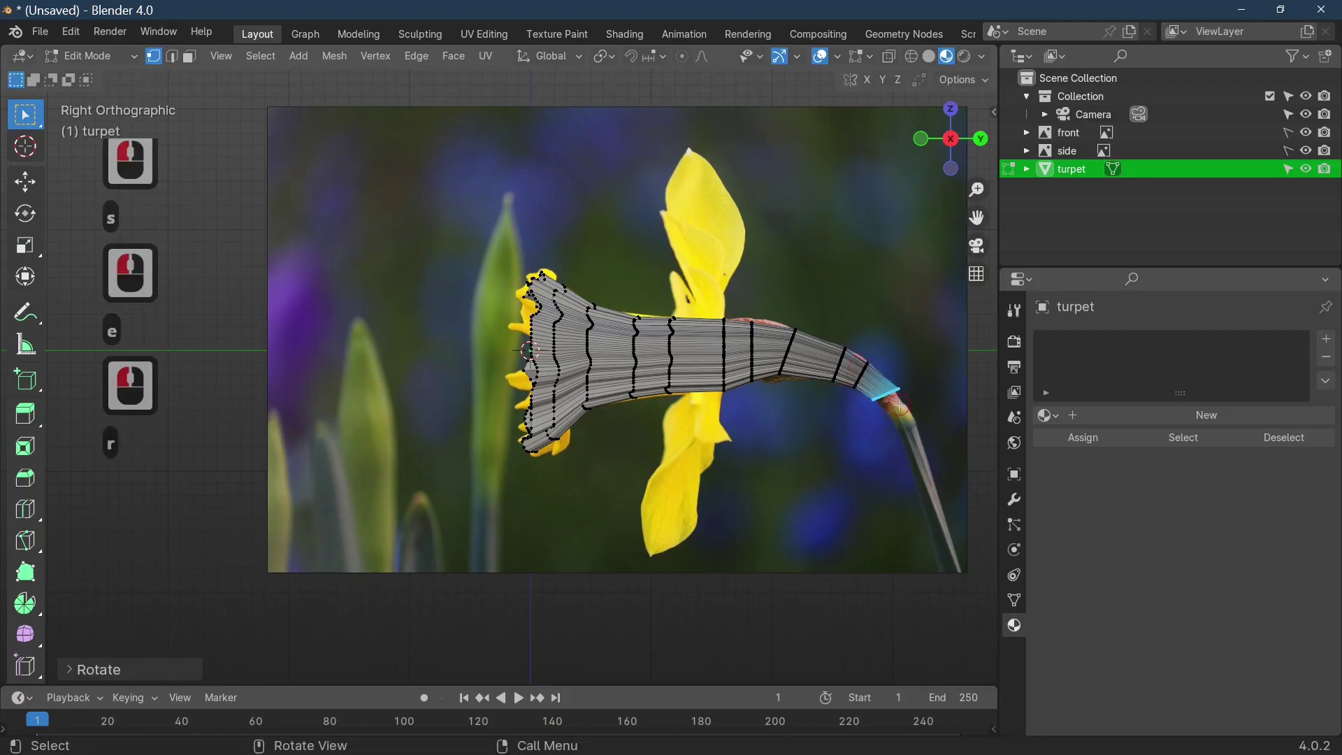
key(s)
click(891, 403)
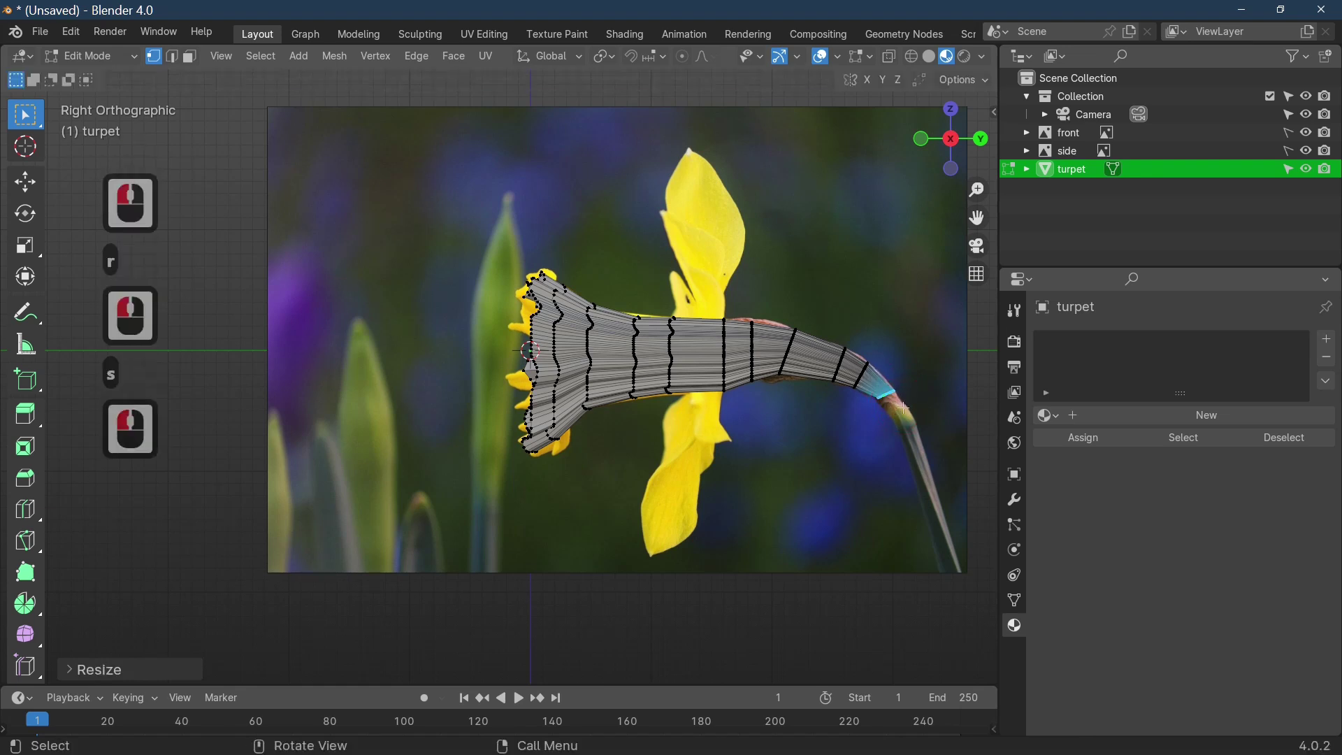
Step: Extrude two short sections from the sheath's tip onto the green stem, shrinking each end loop to the stem's width
key(e)
click(916, 420)
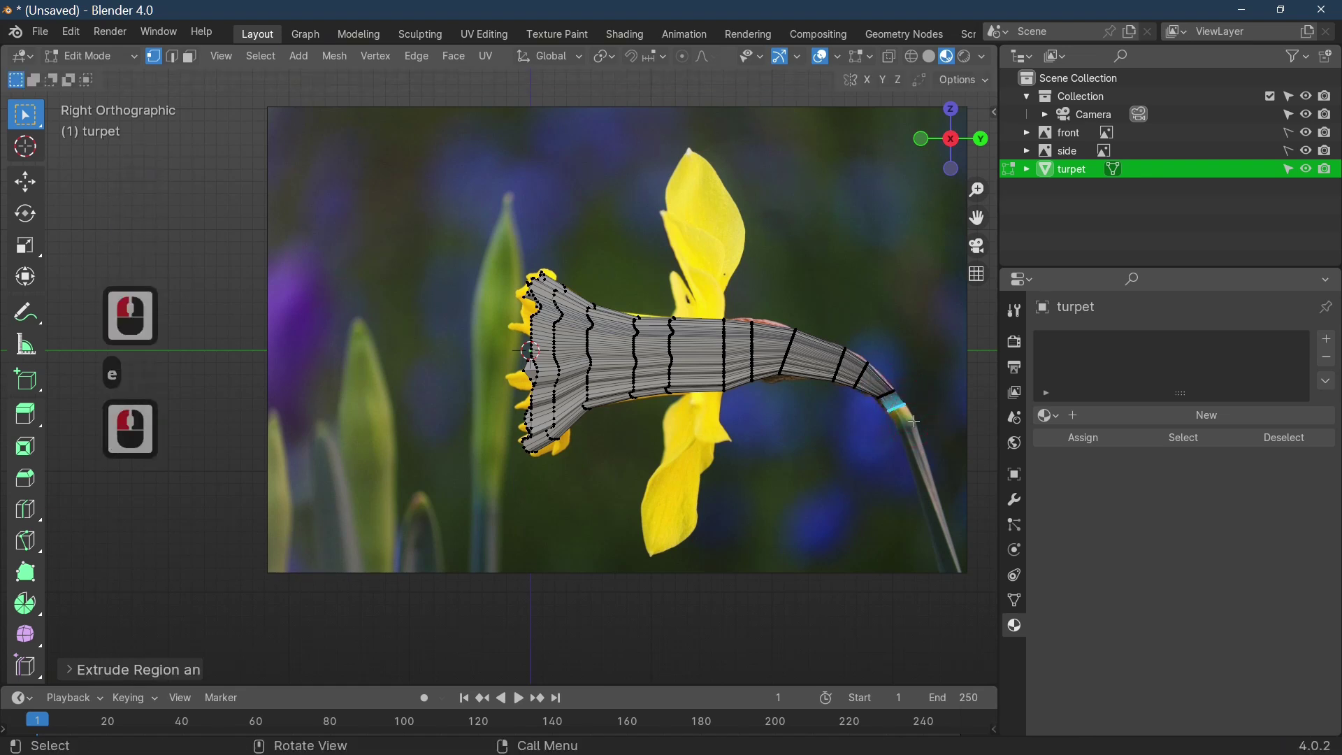
key(s)
click(911, 418)
key(e)
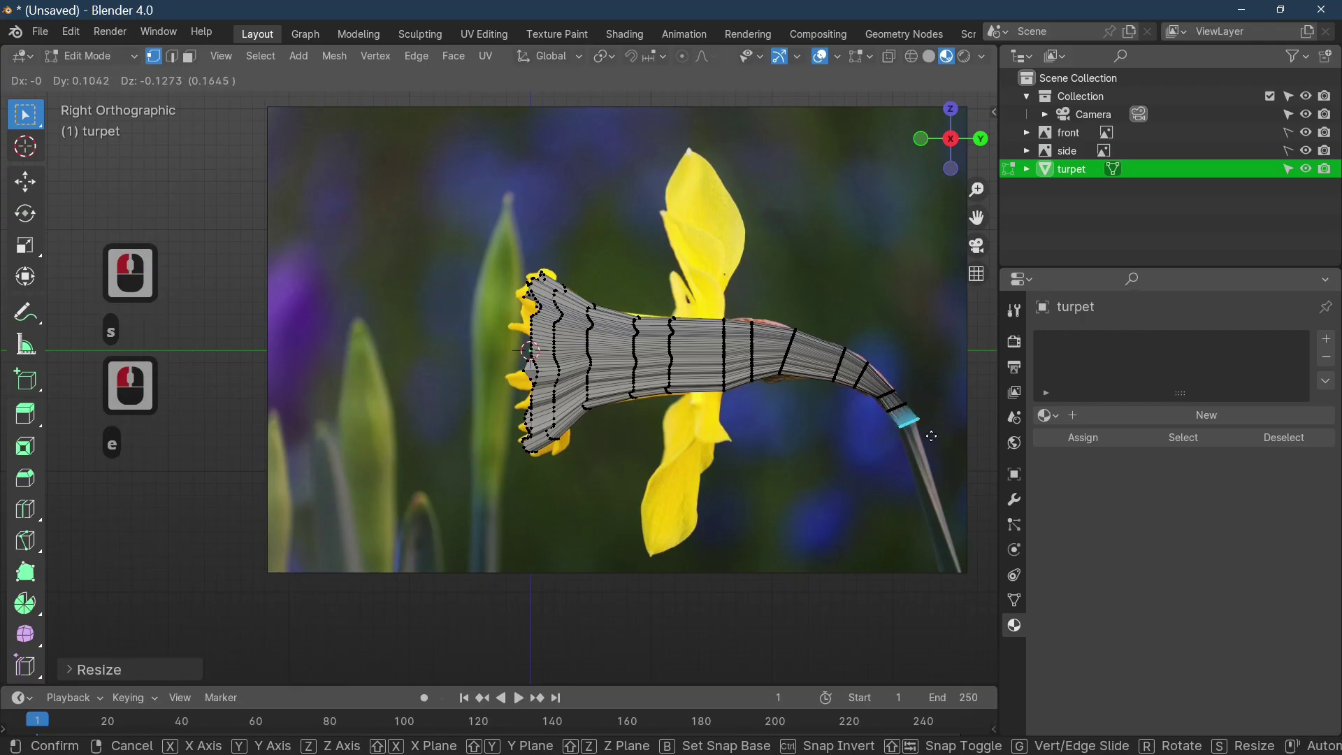
click(932, 436)
key(s)
click(920, 437)
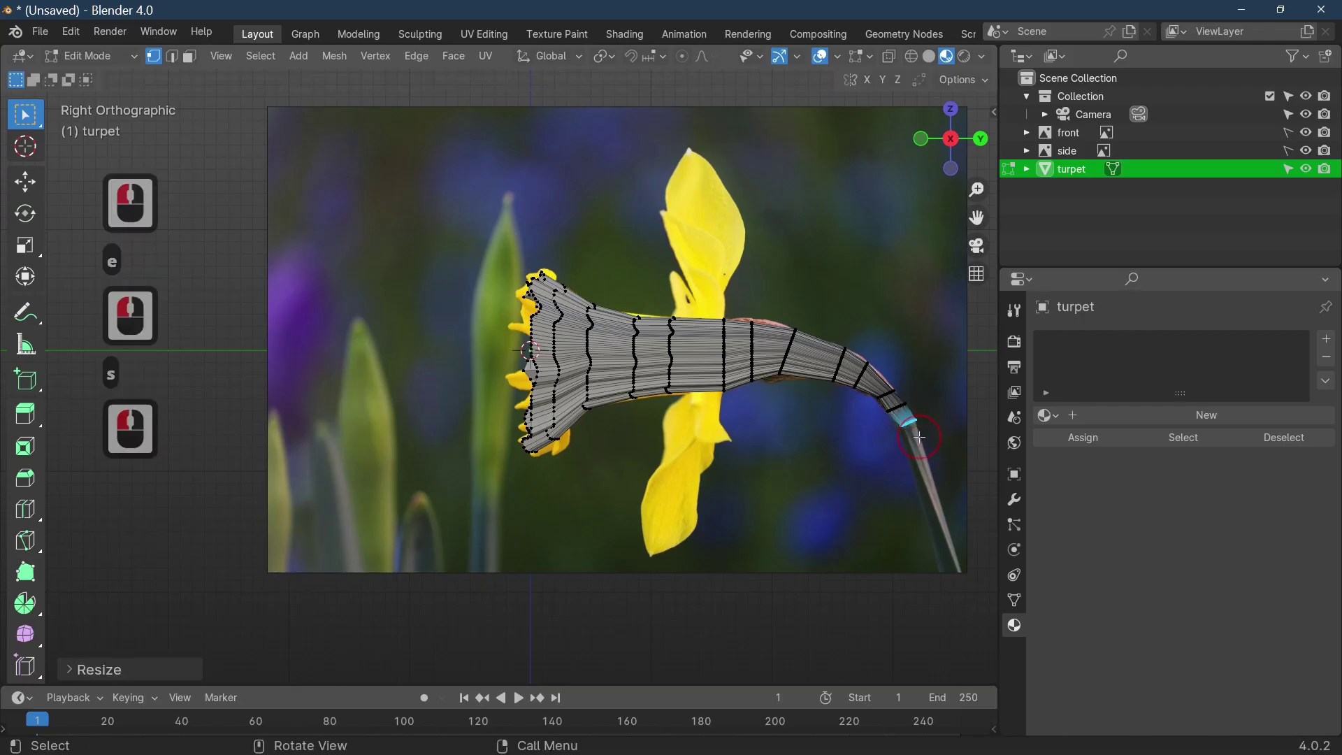
Step: Extrude the green stem in three sections down to the side reference image's lower edge and leave Edit Mode
key(e)
click(935, 477)
key(e)
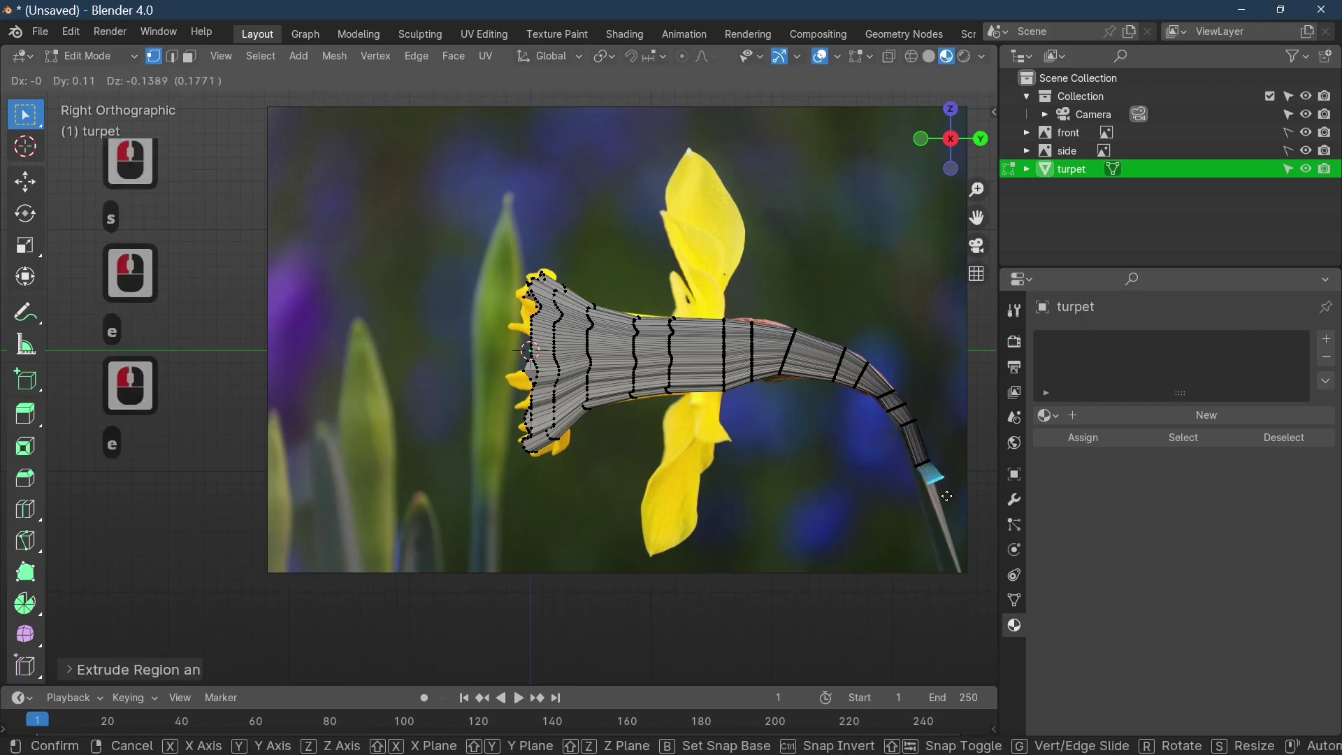
click(951, 542)
key(e)
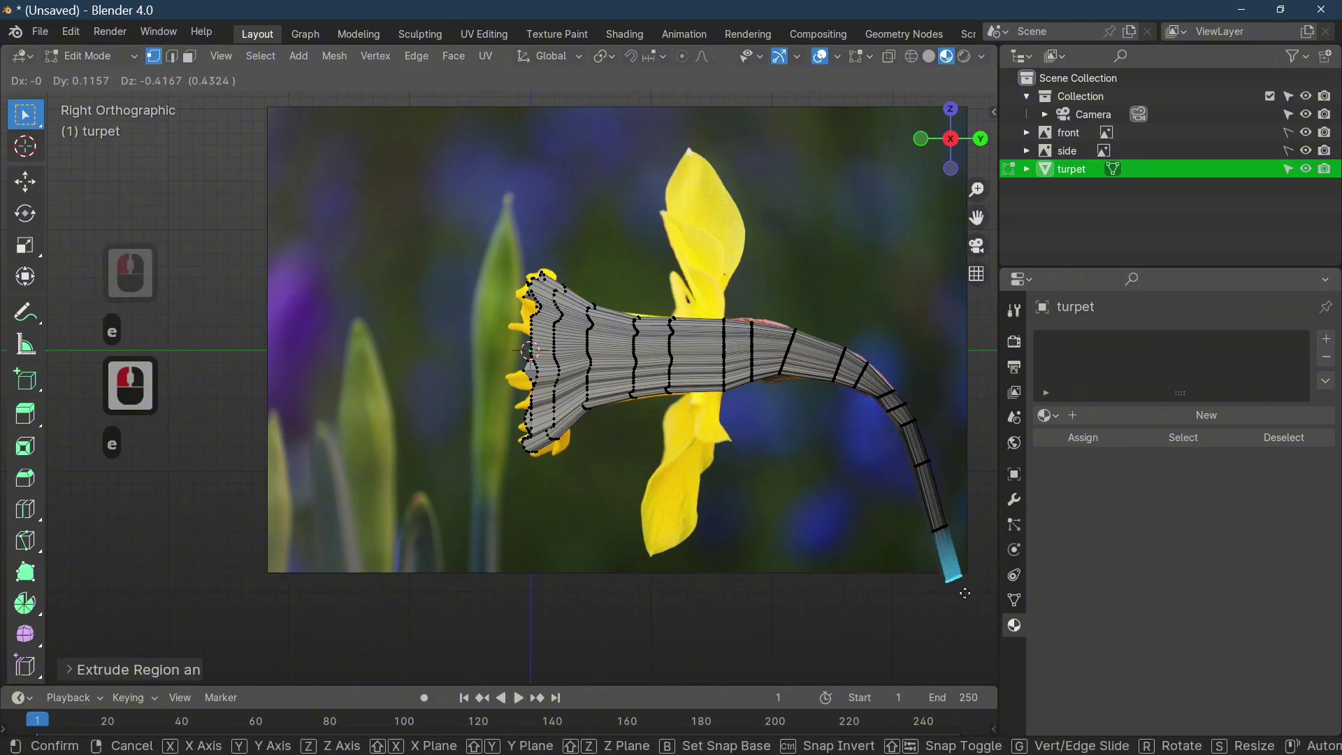
click(959, 586)
key(Tab)
Step: Check the trumpet and stem mesh against both reference images, and hide the turpet object
scroll(921, 633, down, 3)
middle_drag(921, 633, 736, 433)
scroll(799, 463, up, 4)
scroll(851, 529, down, 2)
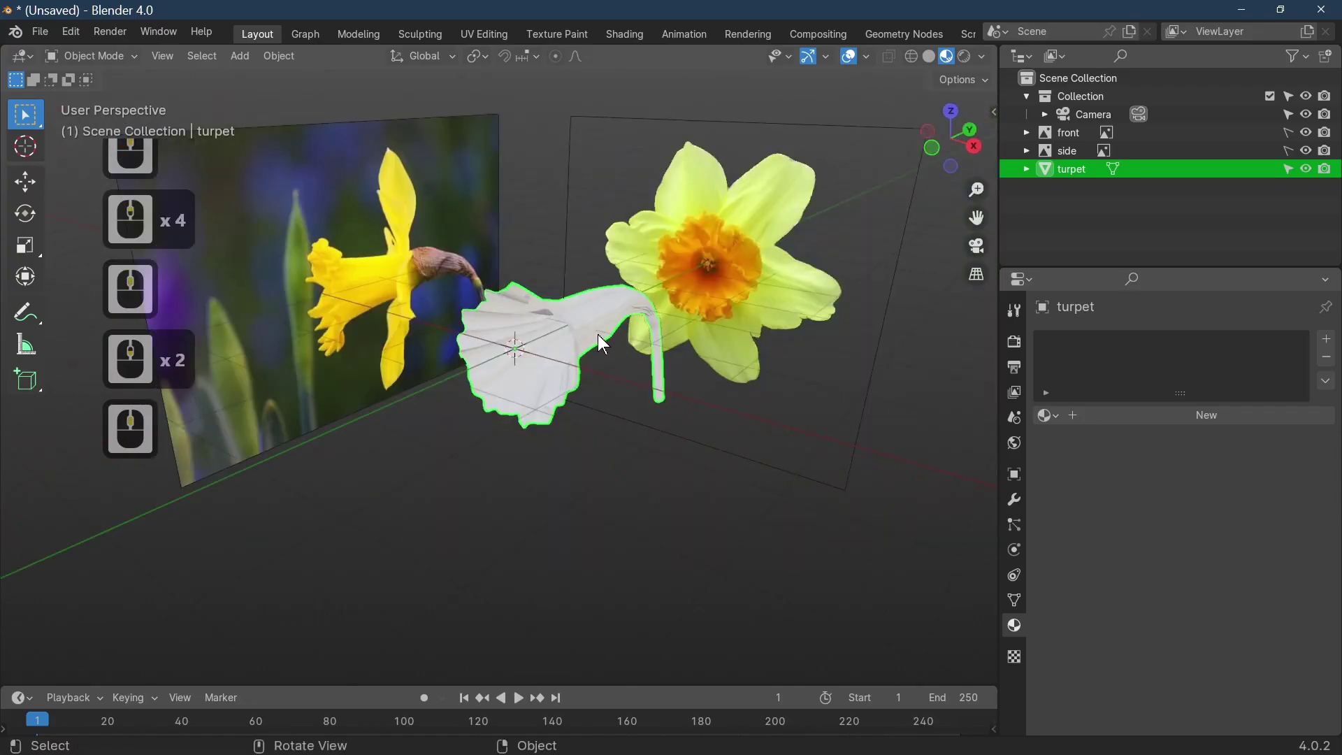
middle_drag(594, 335, 750, 362)
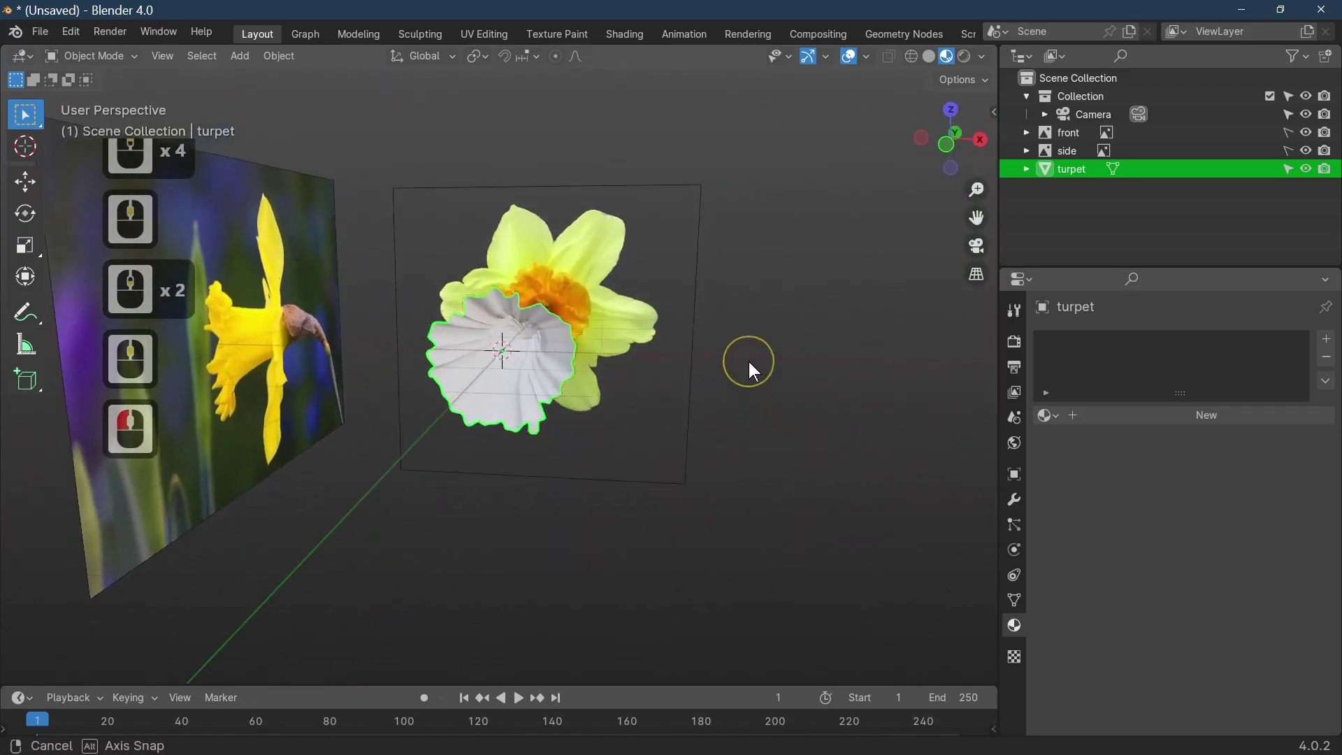
middle_drag(552, 355, 552, 387)
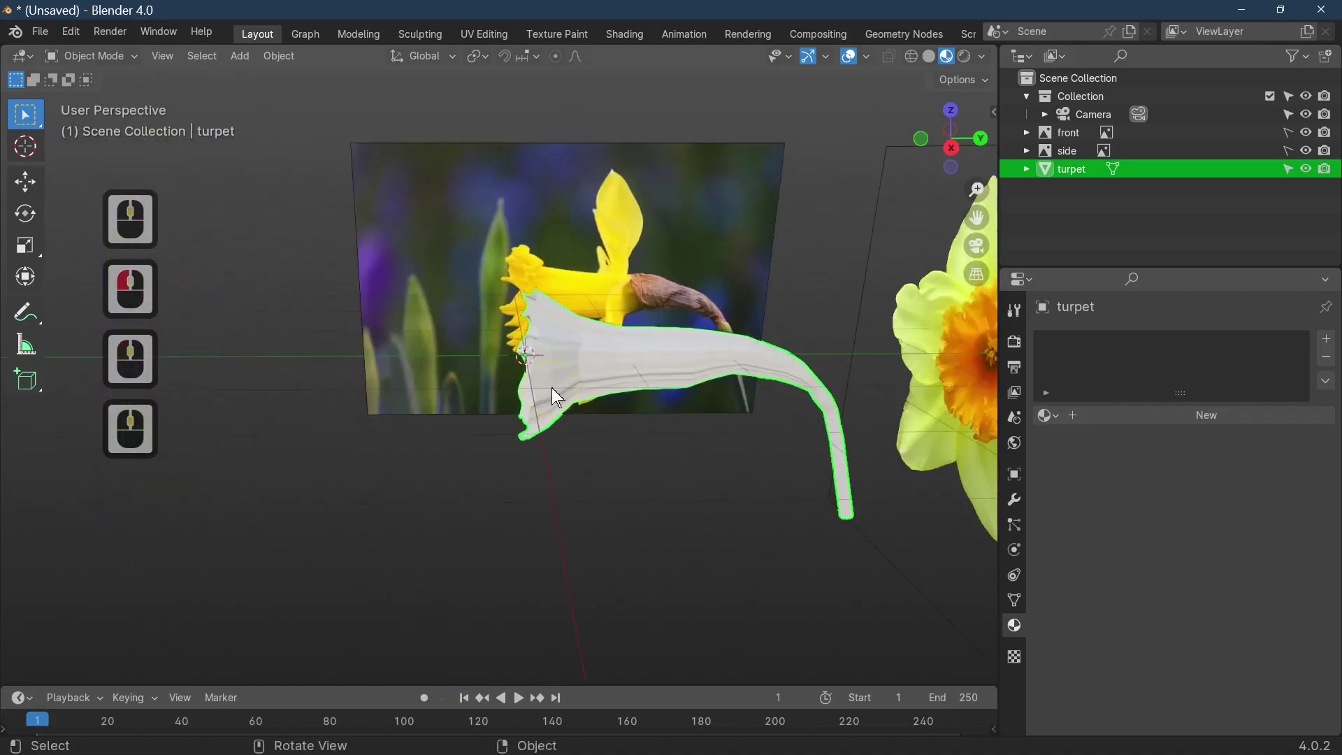
click(627, 383)
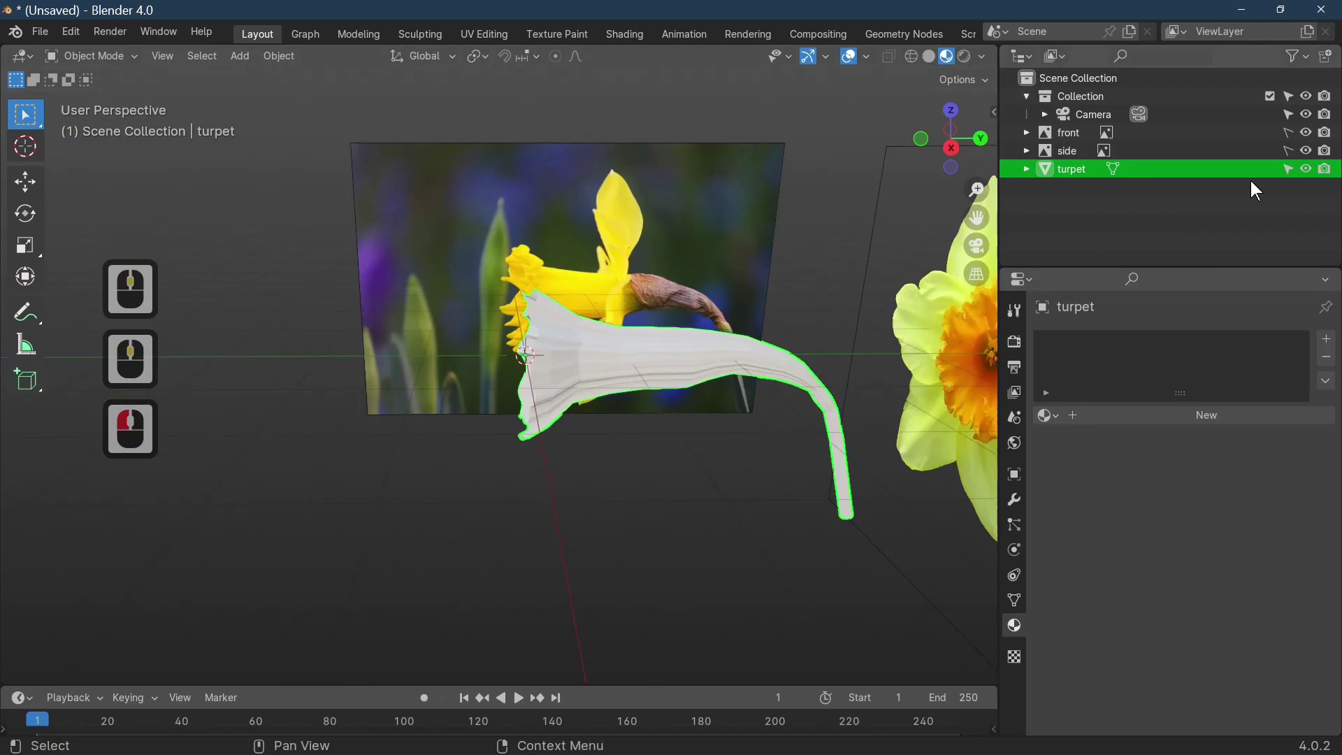
click(1306, 169)
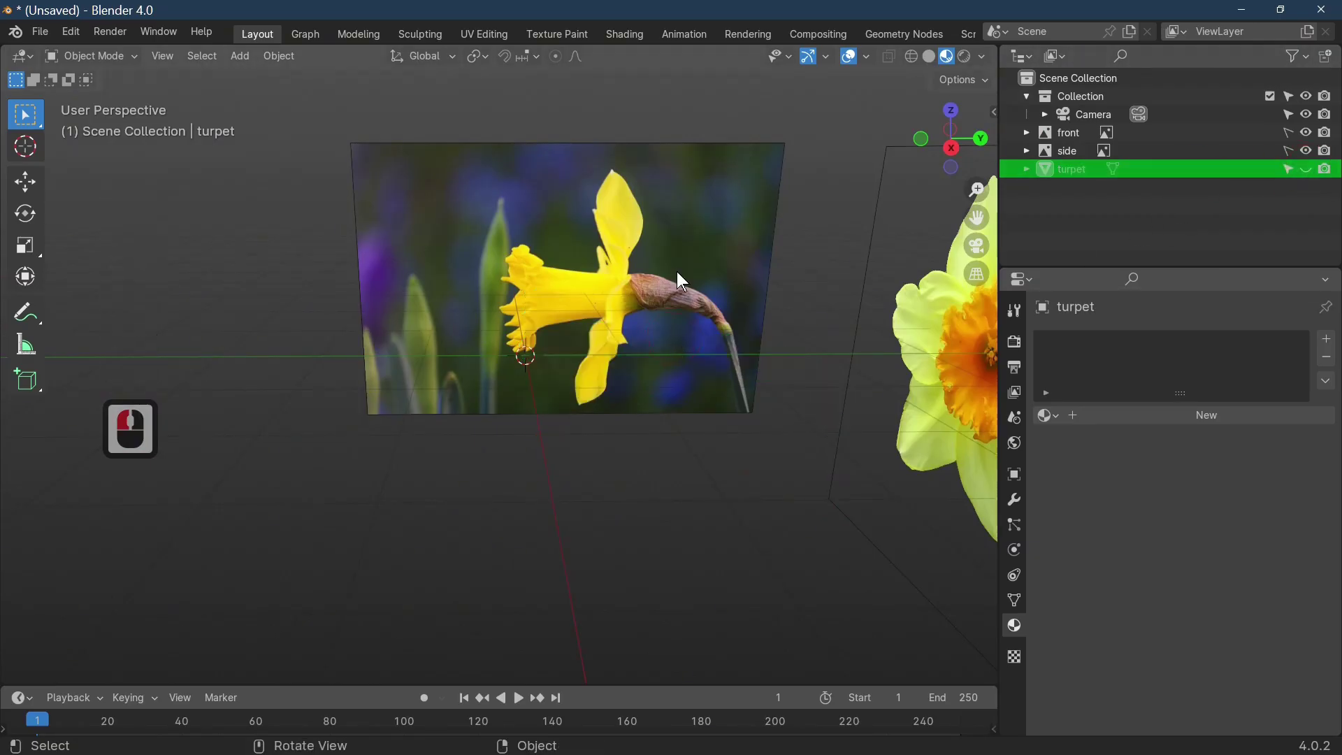
Step: Add a mesh circle in the front view and rotate it 90 degrees about the X axis
key(KP_1)
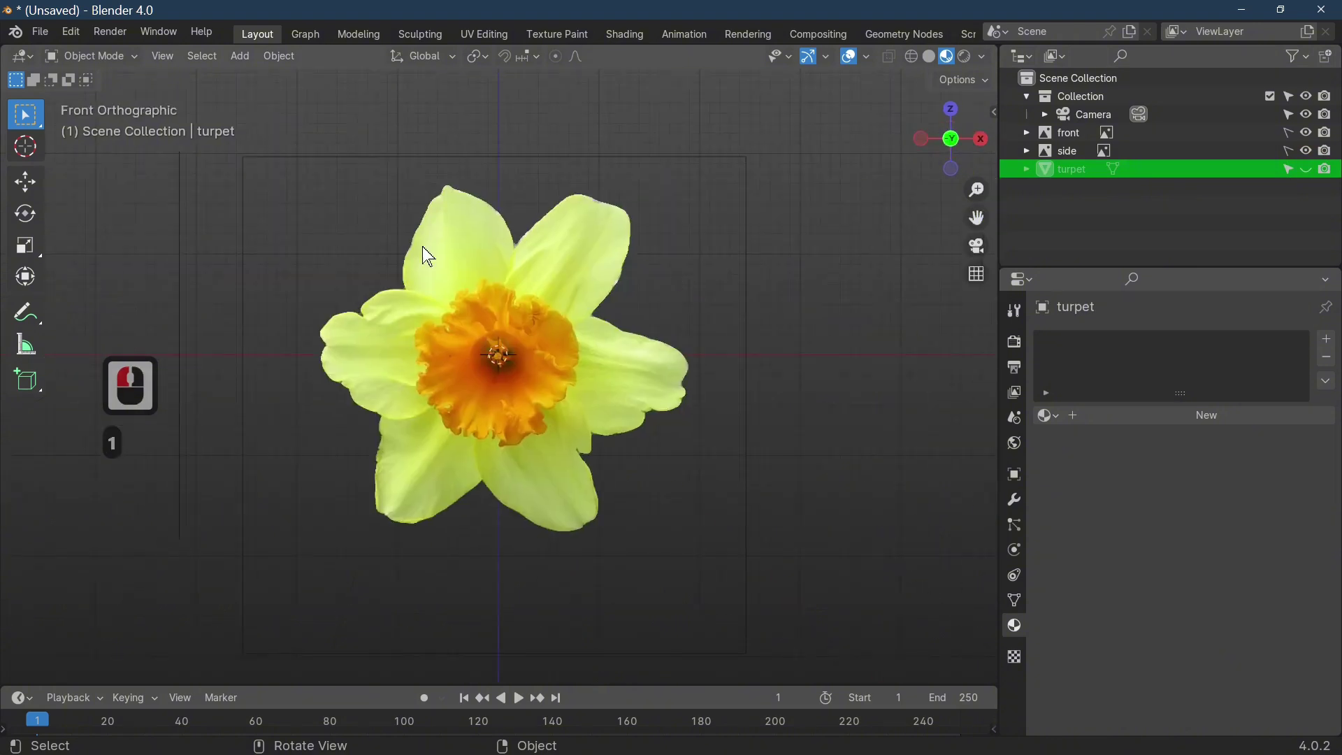
click(235, 59)
mouse_move(259, 78)
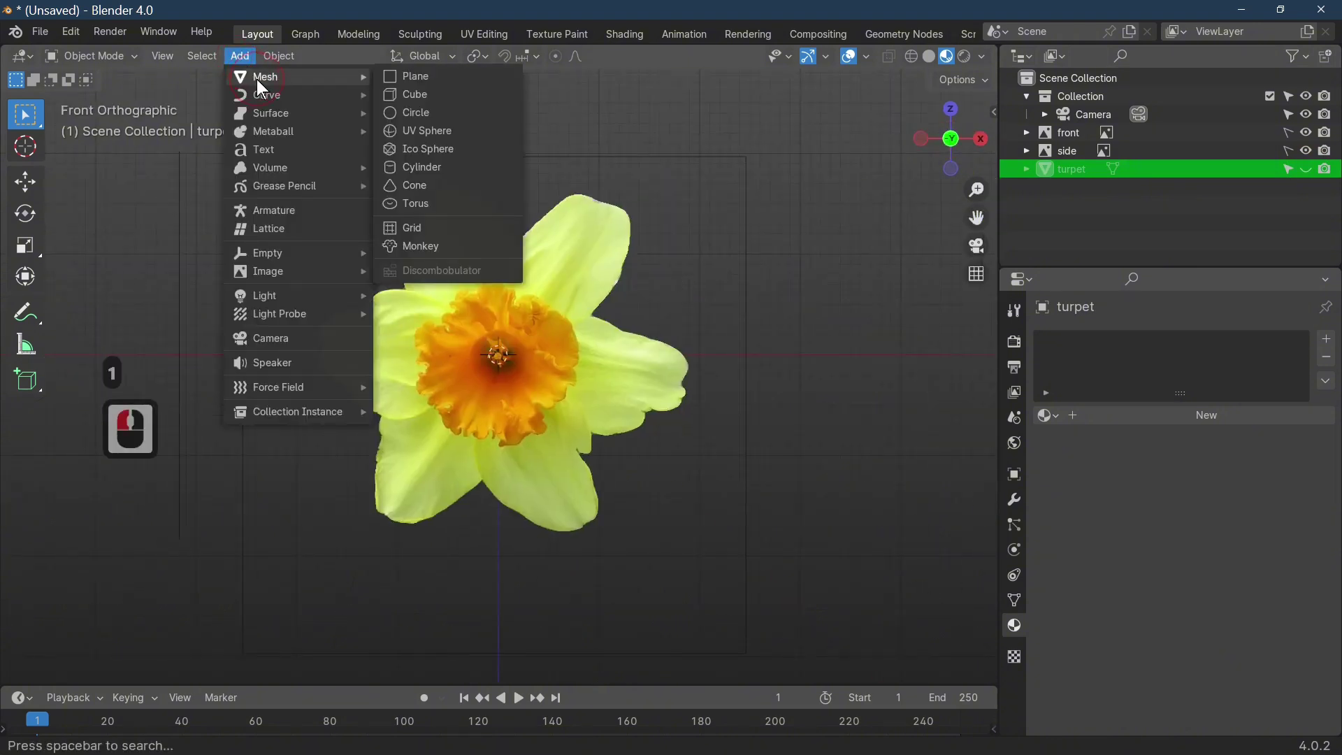
click(412, 112)
key(r)
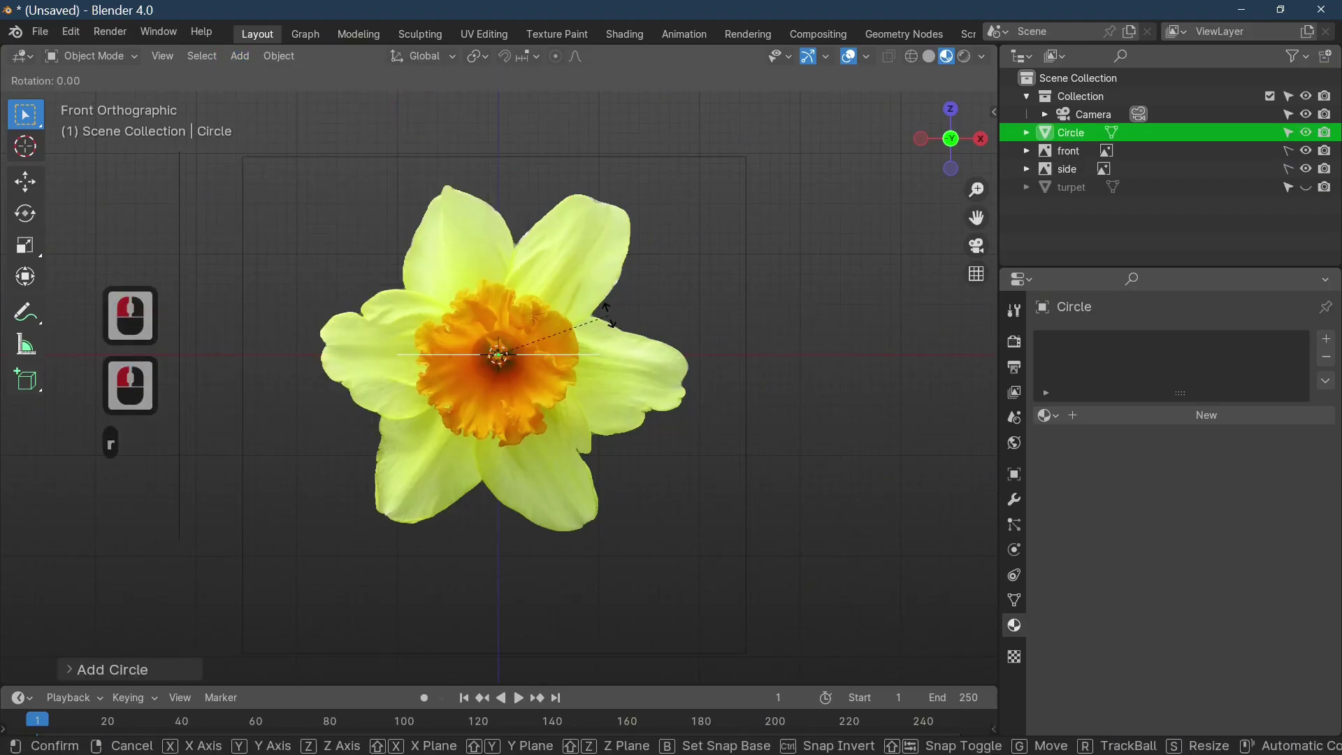
text(x90)
key(Return)
scroll(692, 467, up, 1)
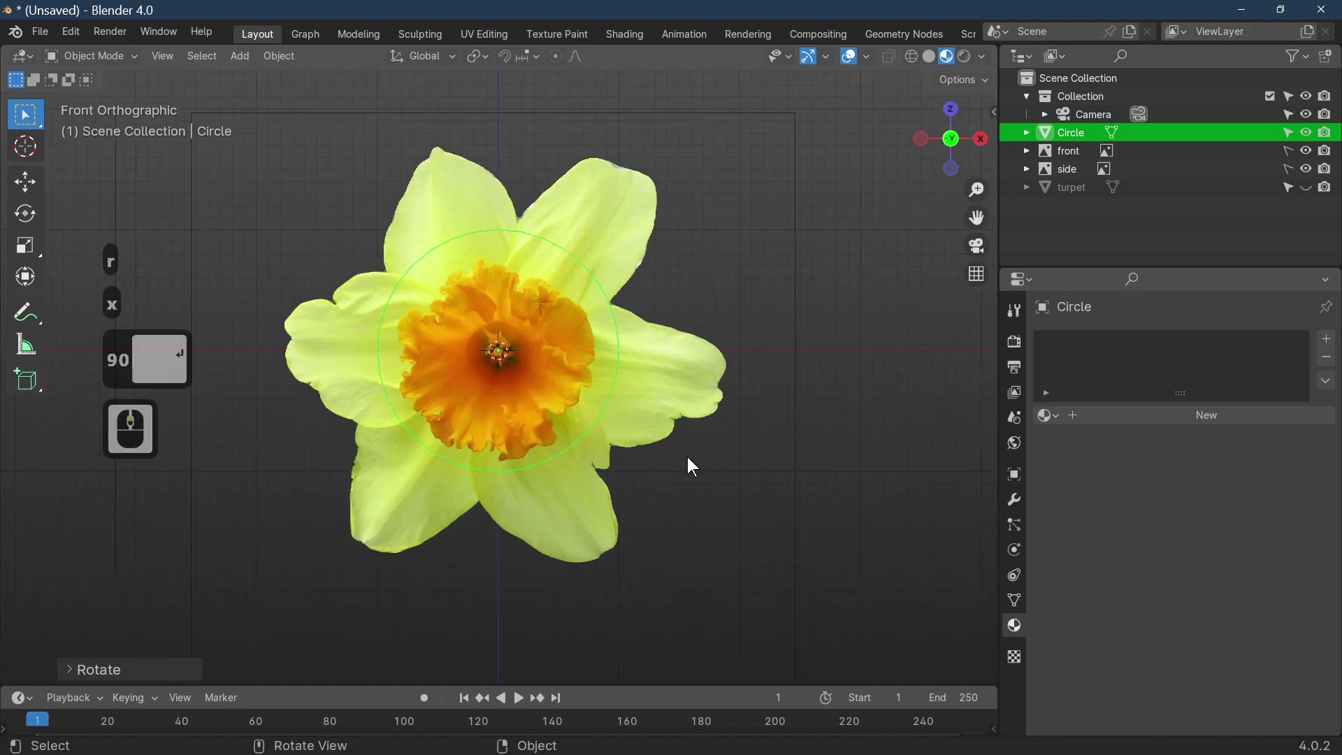
Step: Move the circle over the front reference's upper-right petal and subdivide all its edges in Edit Mode
key(g)
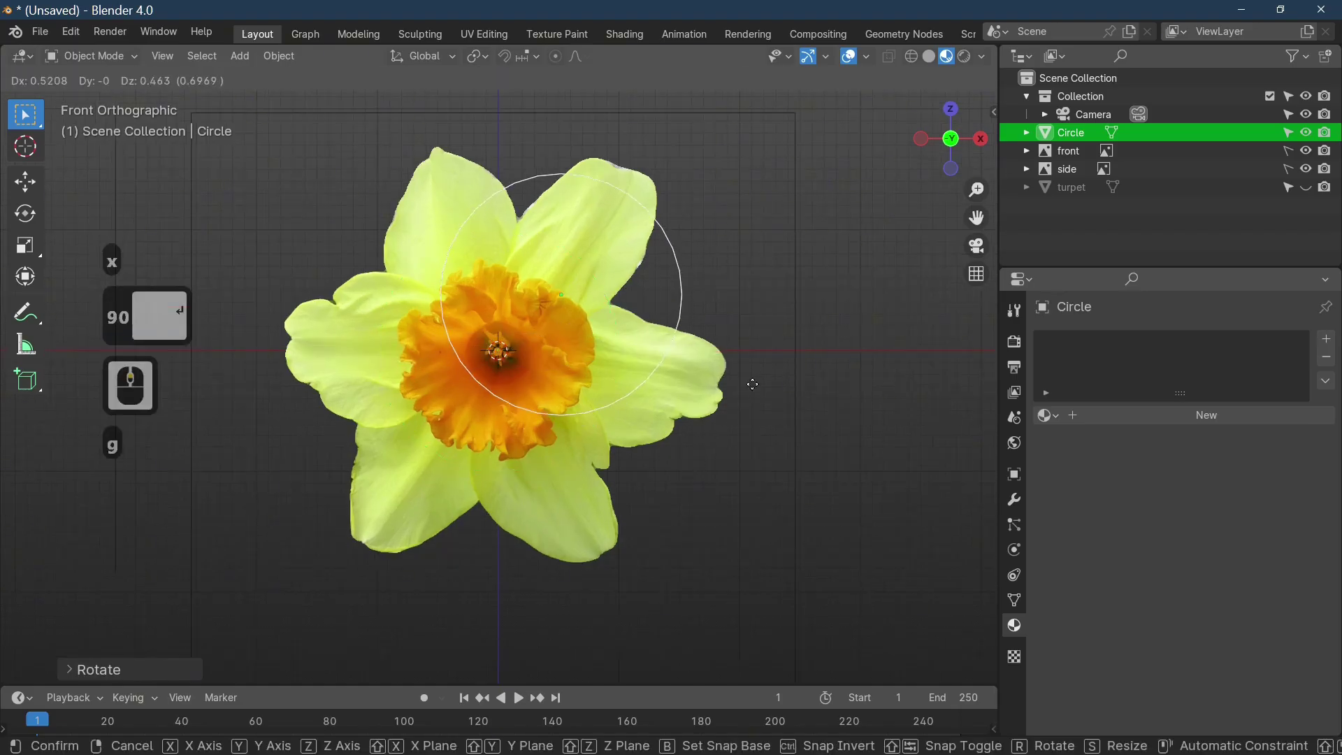
click(752, 99)
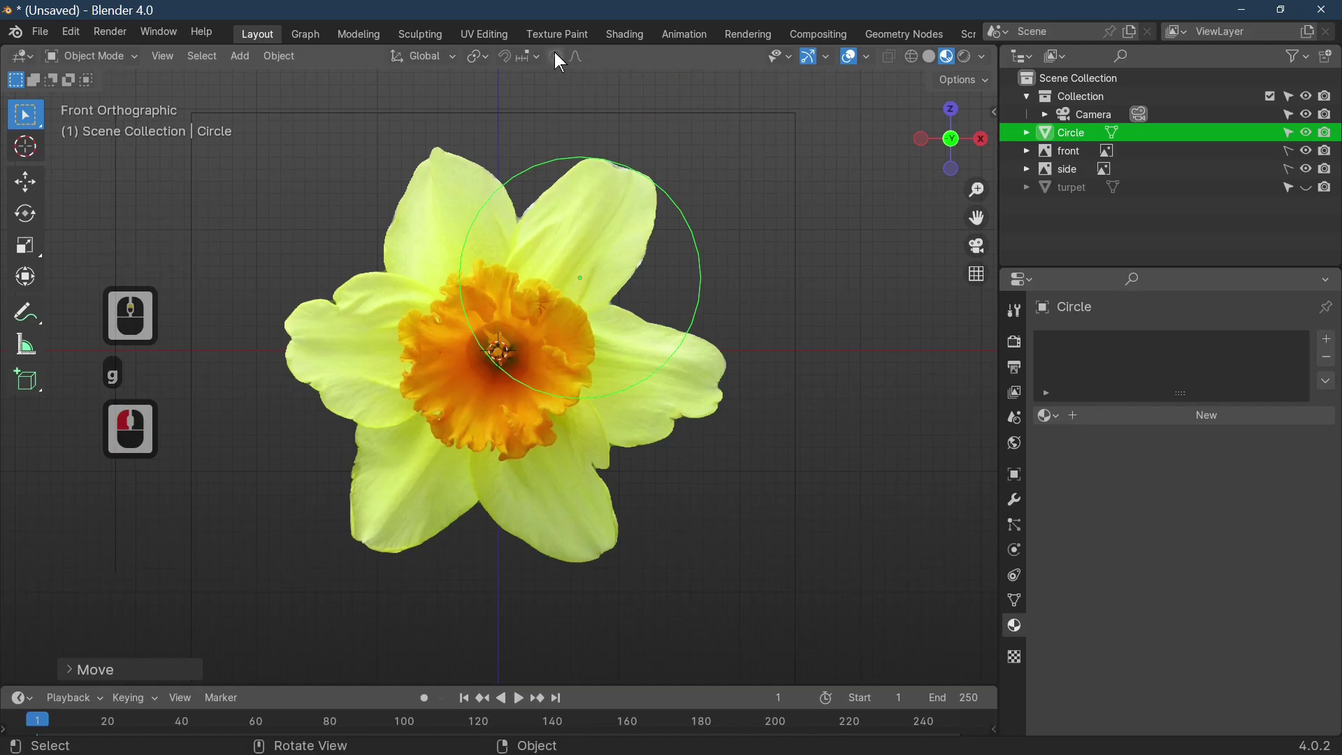
click(632, 277)
key(Tab)
click(611, 188)
key(Tab)
key(Tab)
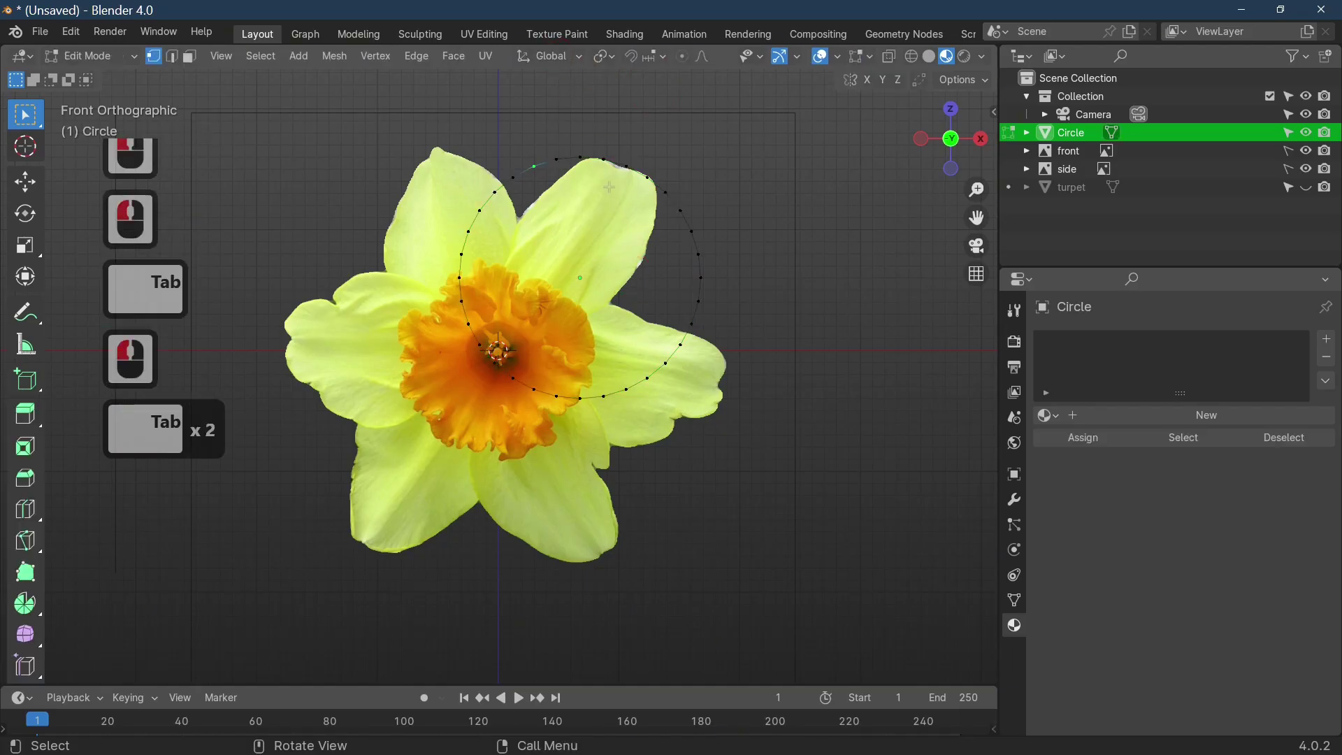
key(a)
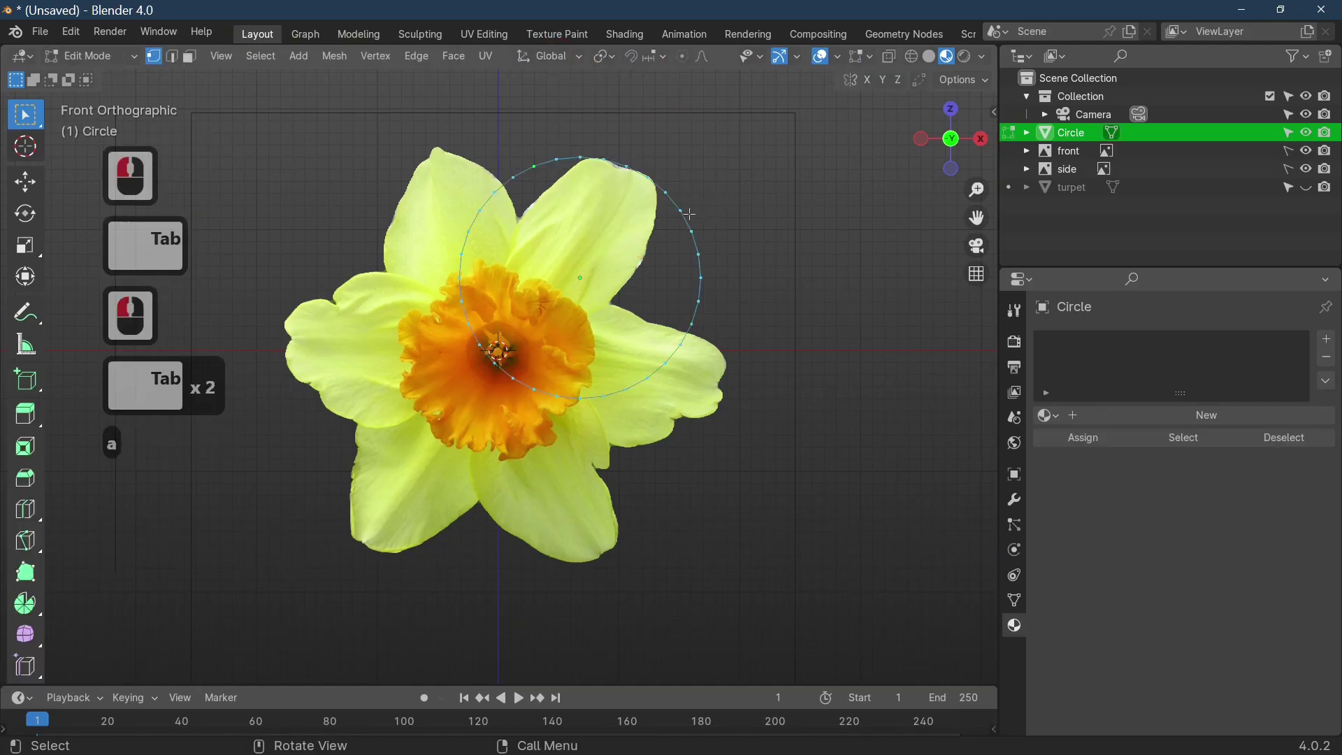
right_click(690, 214)
click(636, 208)
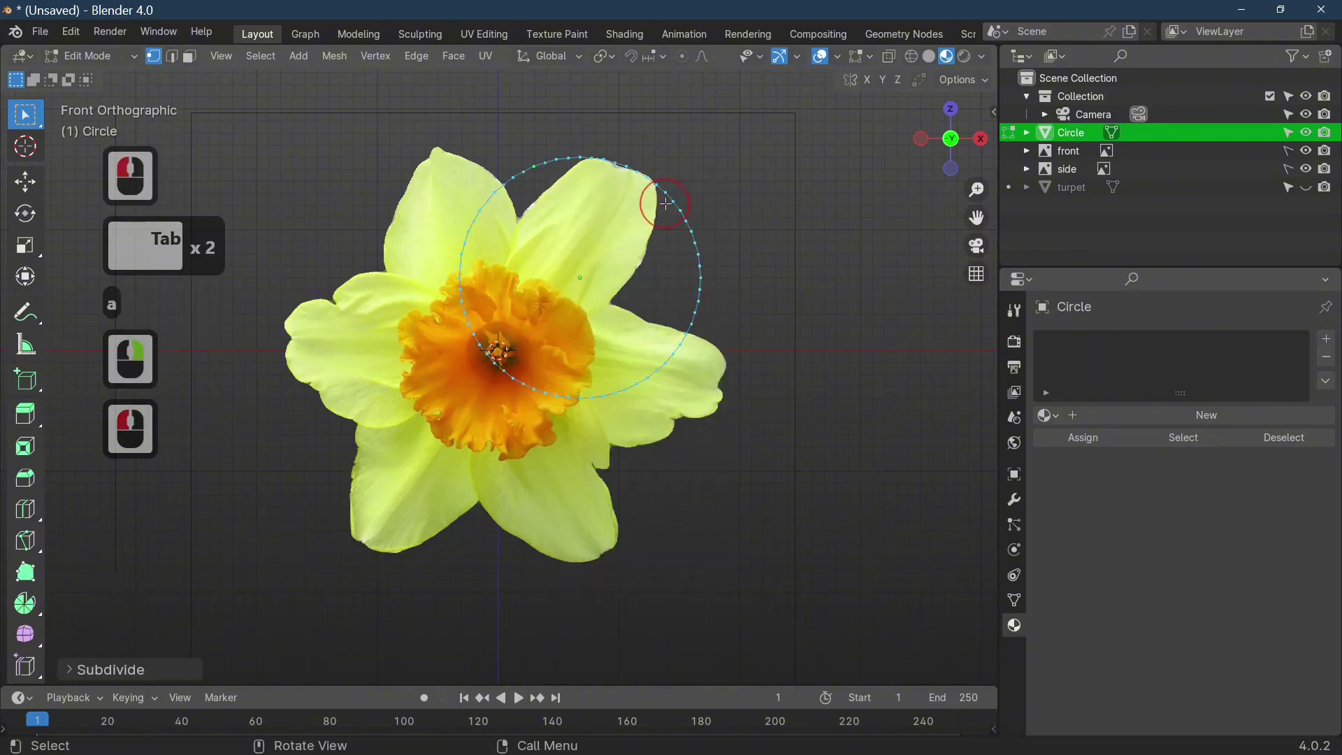
Step: Try a second subdivision of the circle's edges and undo it
right_click(637, 203)
click(599, 202)
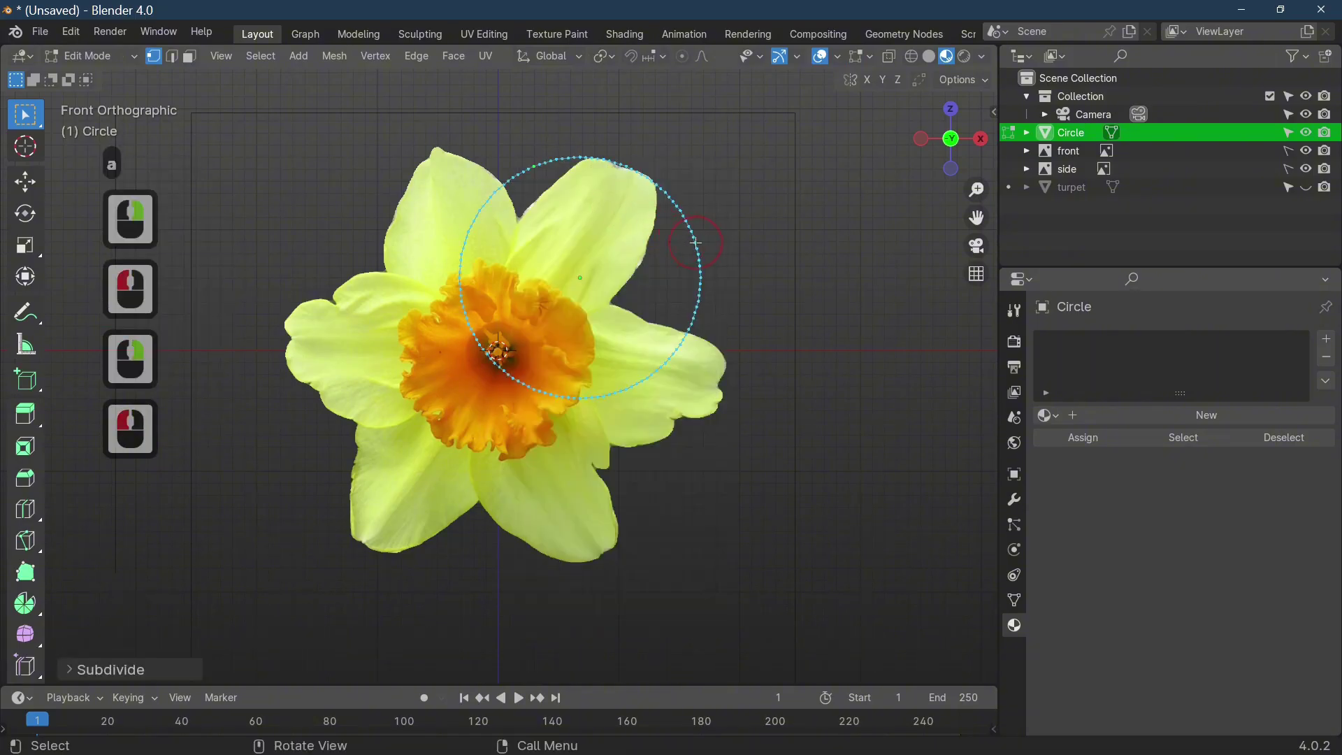
key(ctrl+z)
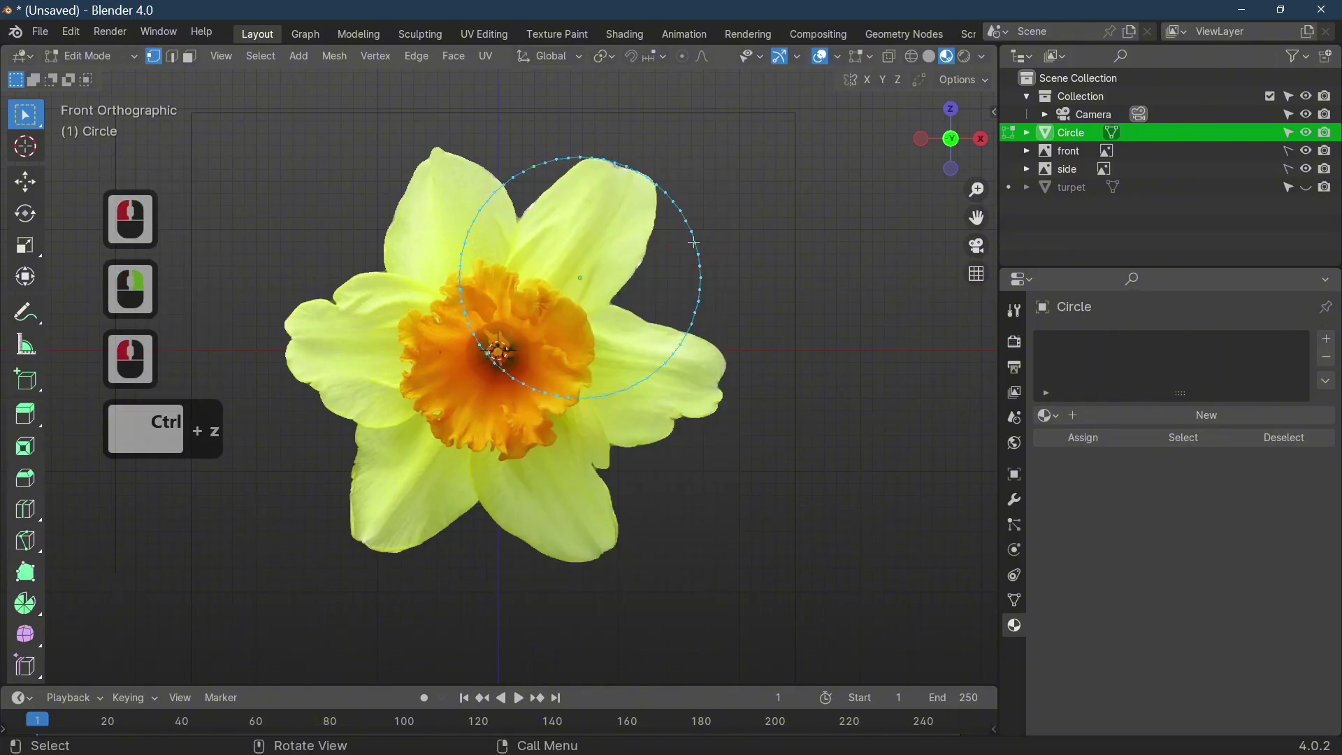
Step: Try moving a single vertex on the circle's upper-left arc onto the petal's edge, and undo the move
click(551, 177)
key(g)
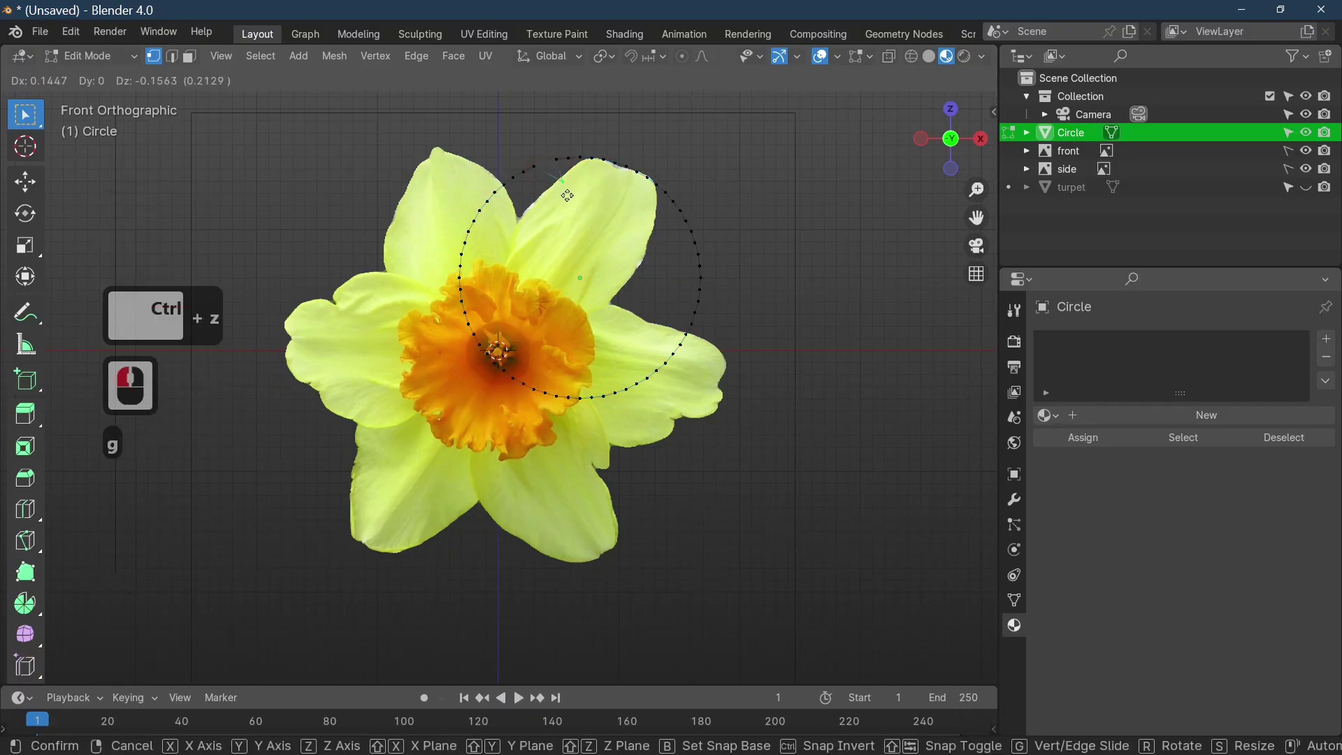
click(555, 190)
key(ctrl+z)
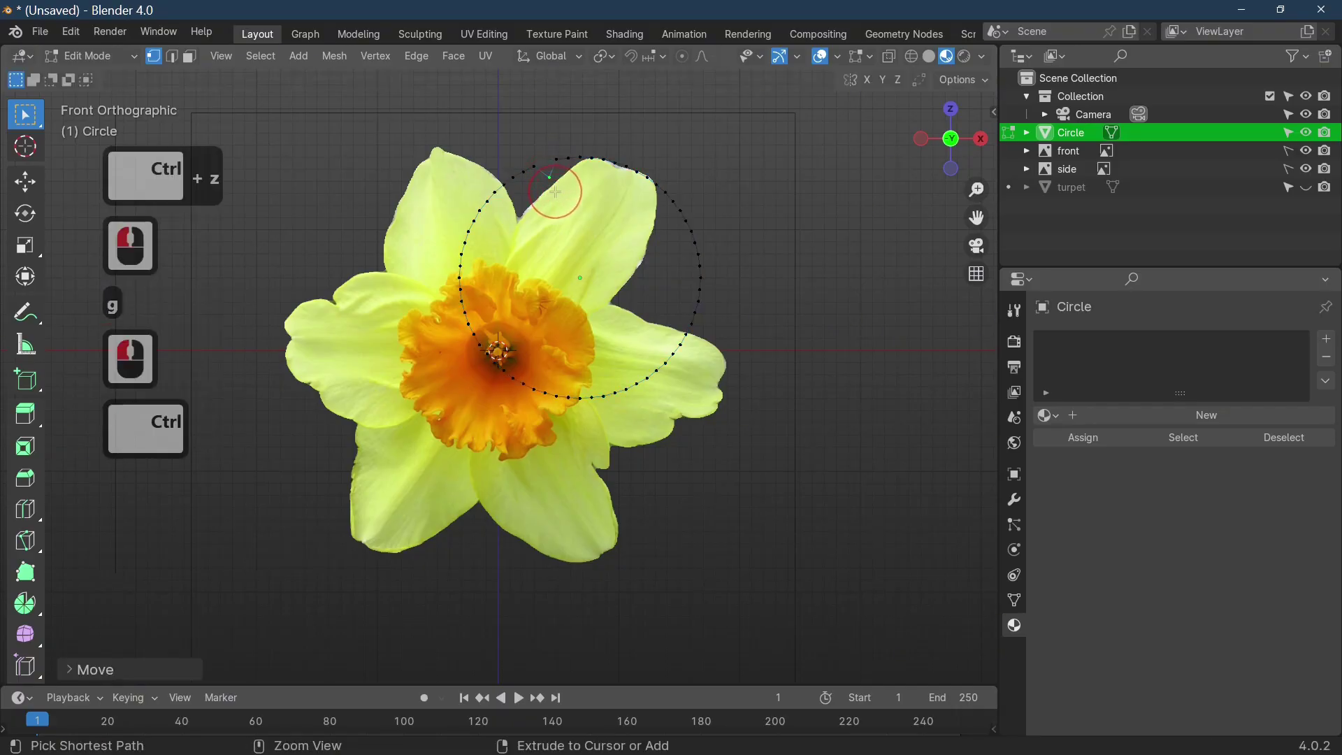
Step: Turn on proportional editing and try pulling the circle's upper-left and right arcs onto the petal's outline
click(683, 58)
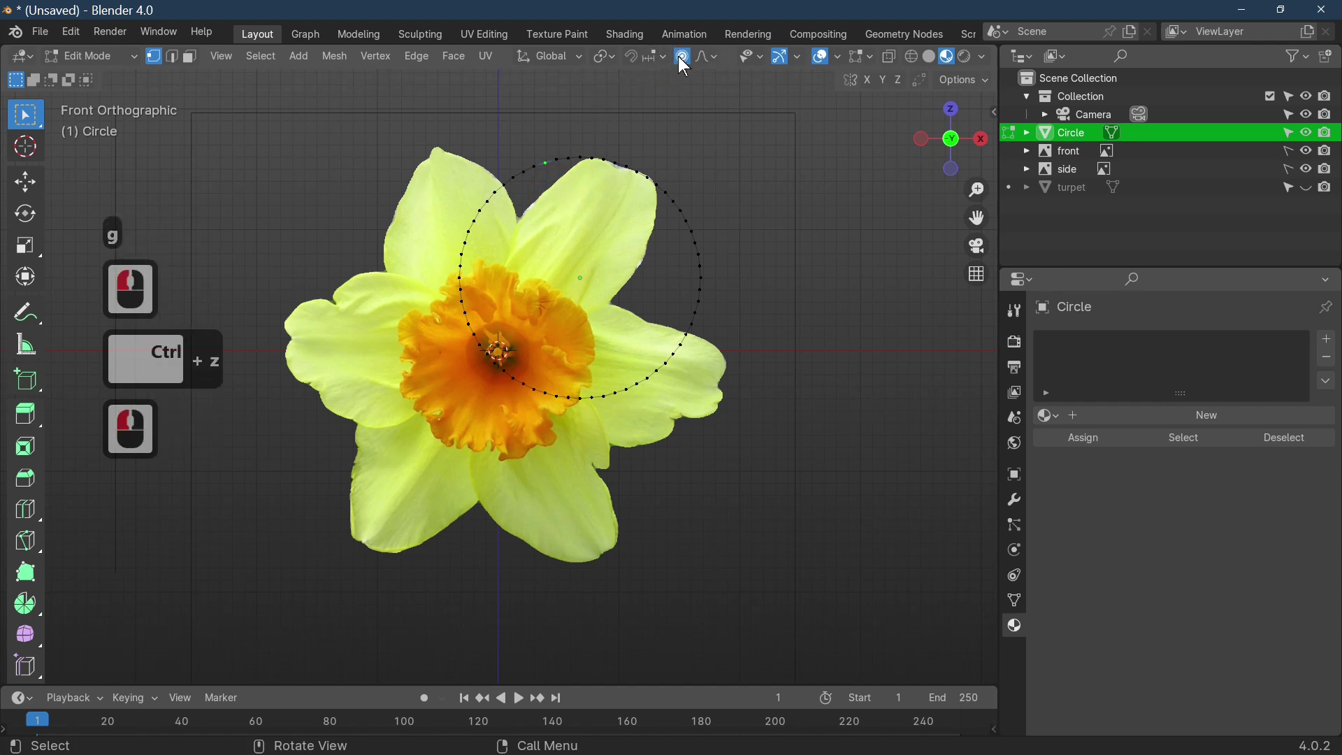
click(542, 166)
key(g)
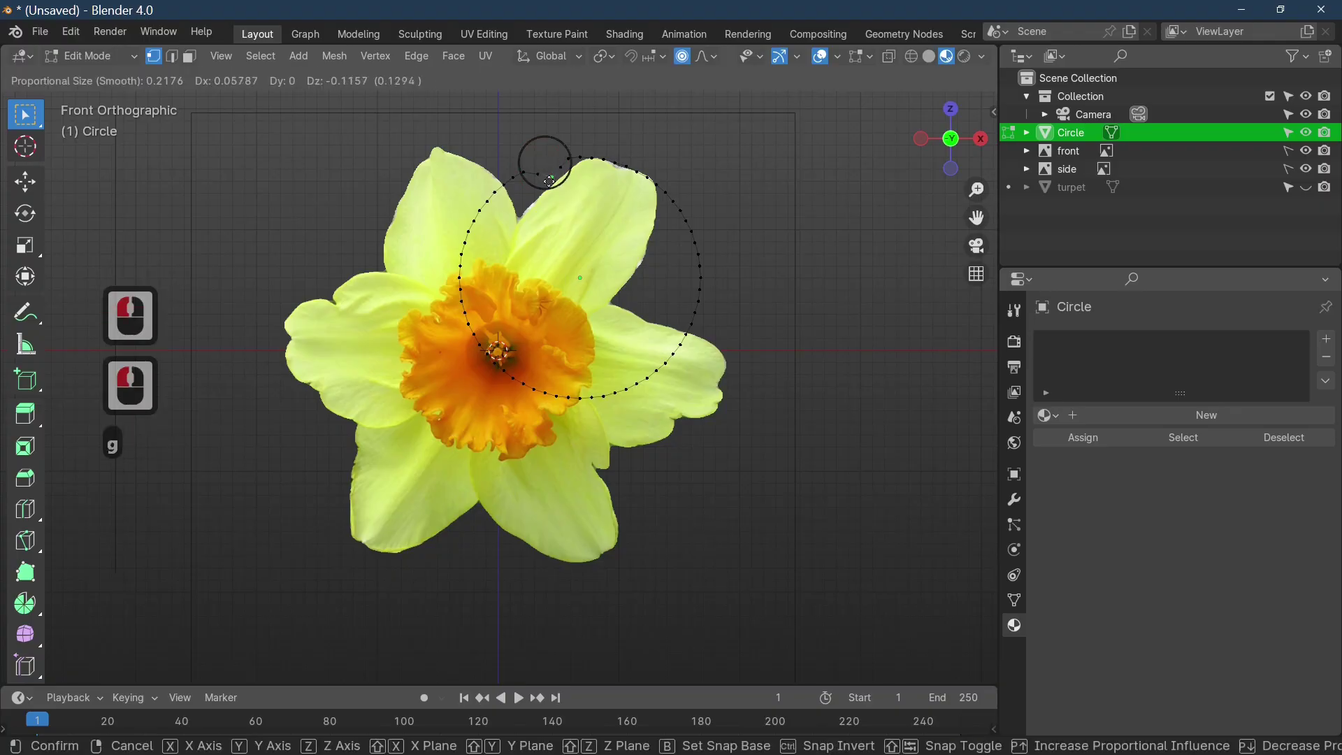
scroll(552, 187, down, 5)
click(684, 217)
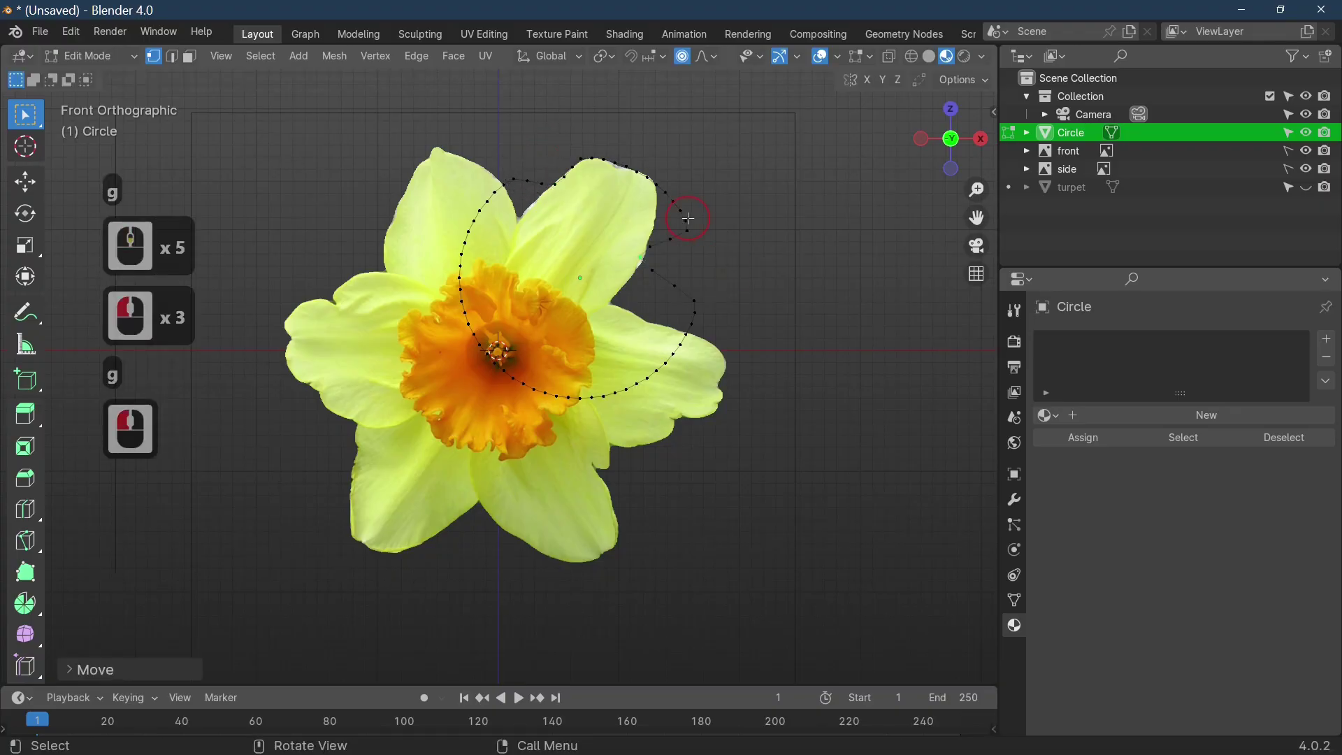
Step: Try fitting the circle's upper-right arc to the petal's right edge with smooth proportional moves
click(684, 217)
key(g)
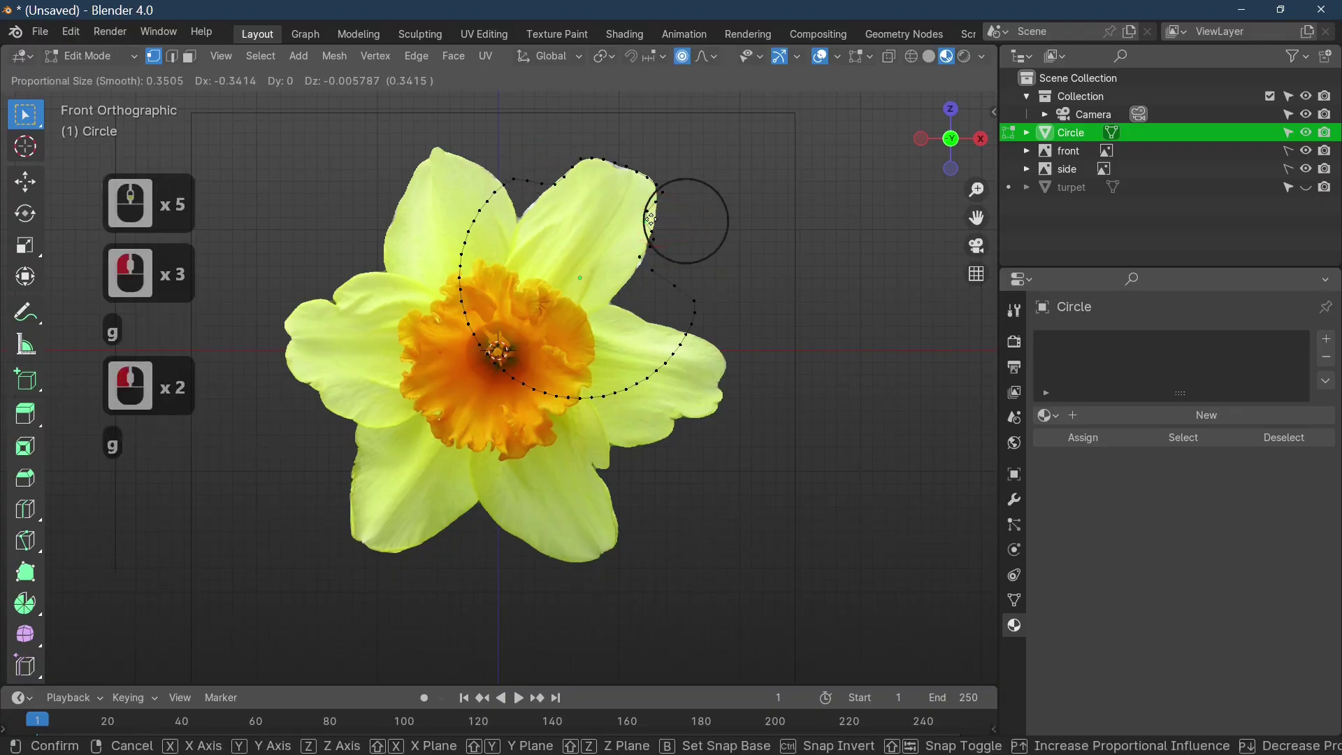
click(650, 219)
click(654, 221)
key(g)
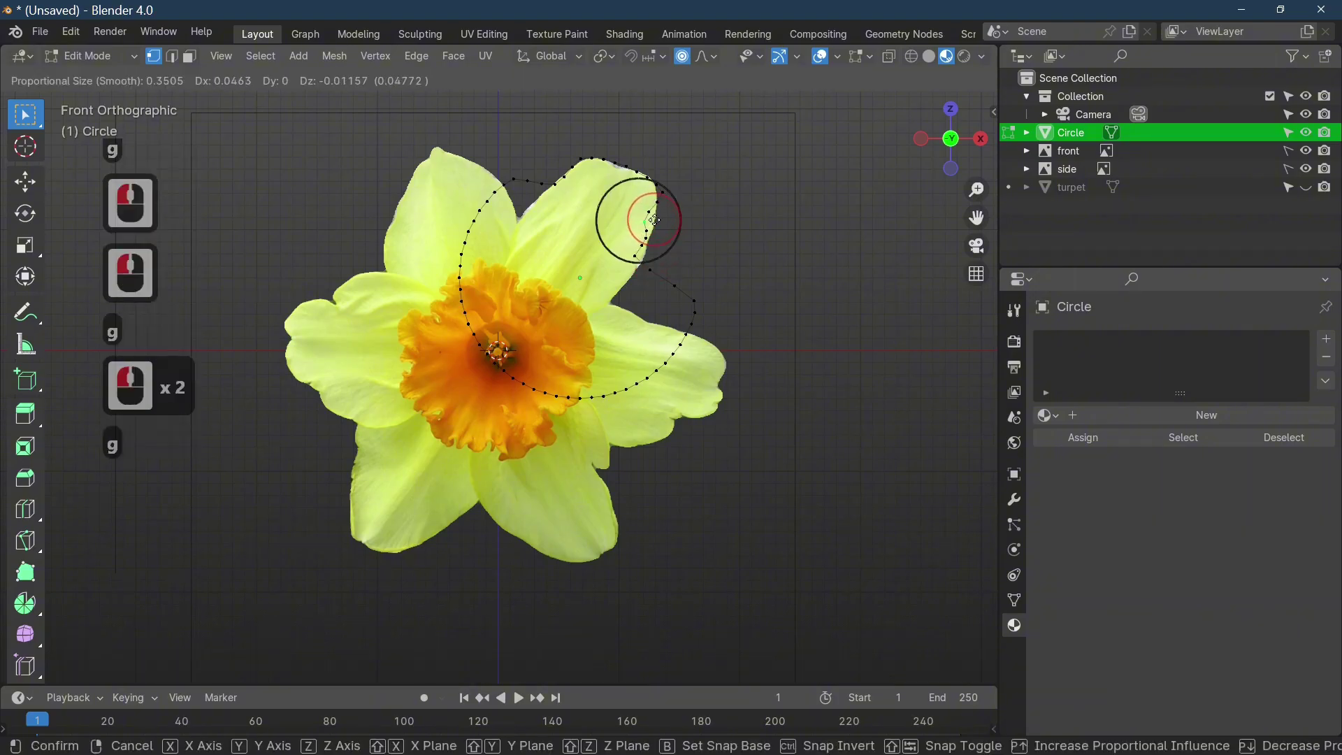
scroll(654, 221, down, 2)
click(654, 223)
Step: Try pulling the circle's remaining right bulge and lower arc inward with a larger proportional influence
click(669, 290)
key(g)
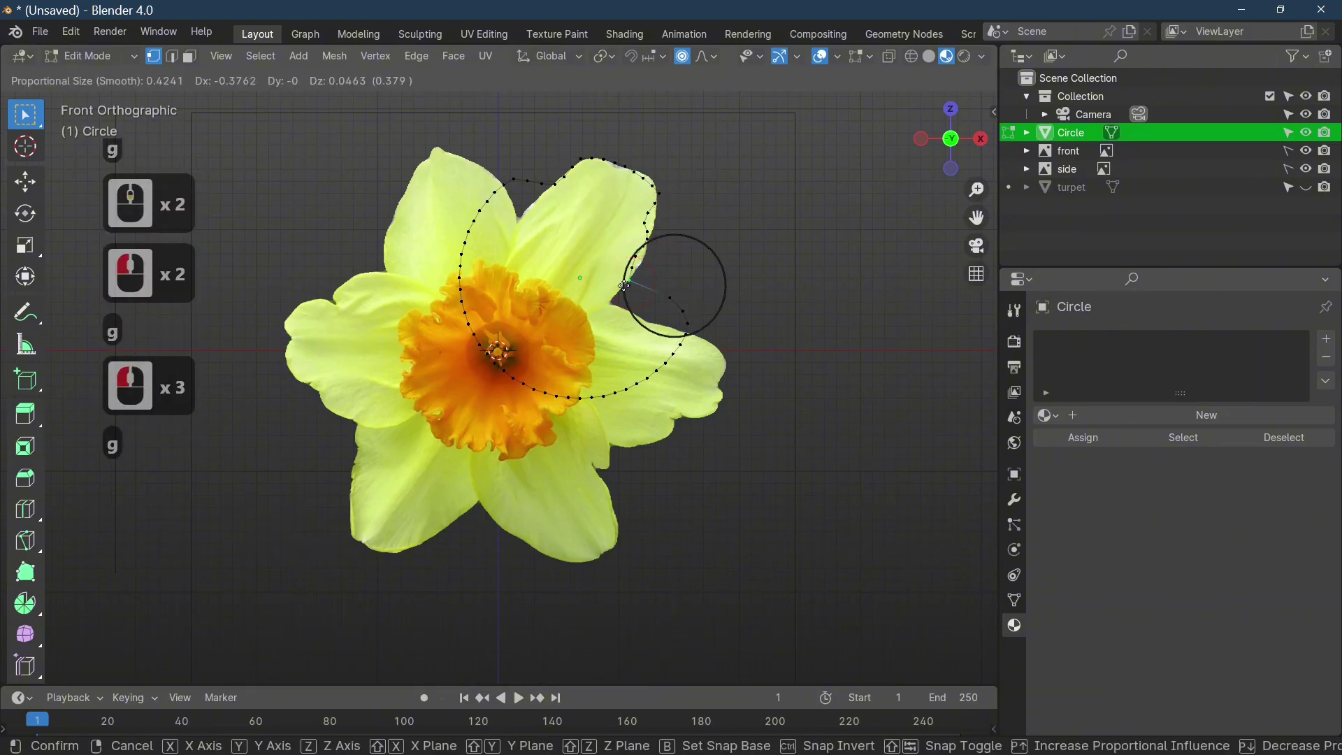
click(627, 288)
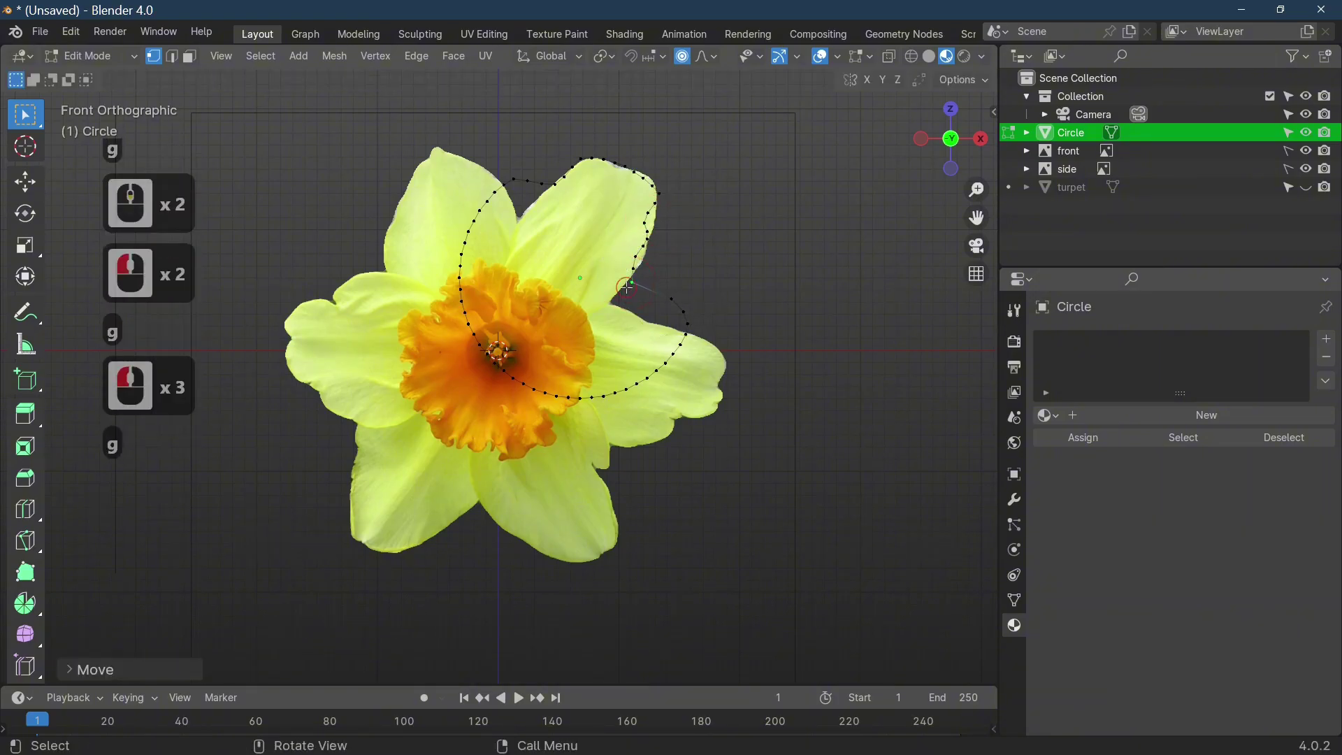
click(588, 398)
key(g)
scroll(584, 373, down, 6)
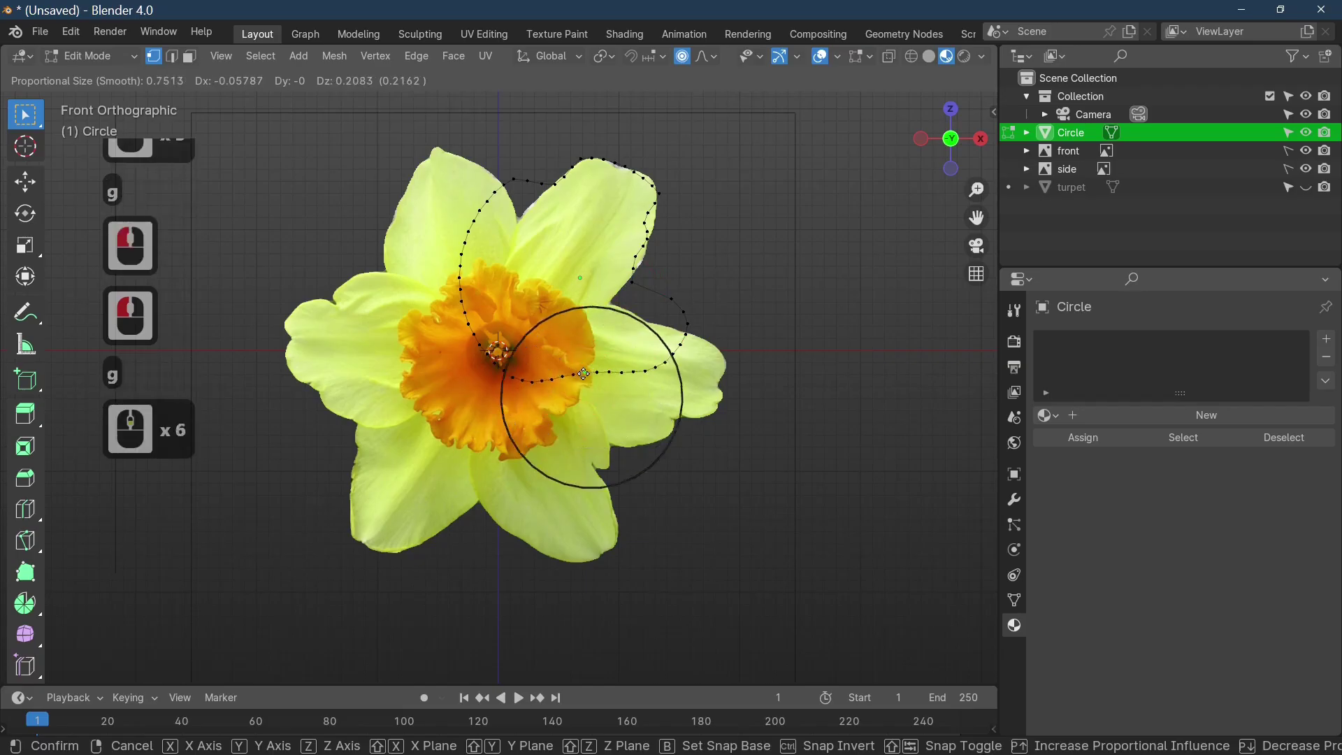
Step: Undo the proportional vertex moves back to the plain circle
key(ctrl+z)
key(ctrl+z)
key(ctrl+z)
key(ctrl+z)
key(ctrl+z)
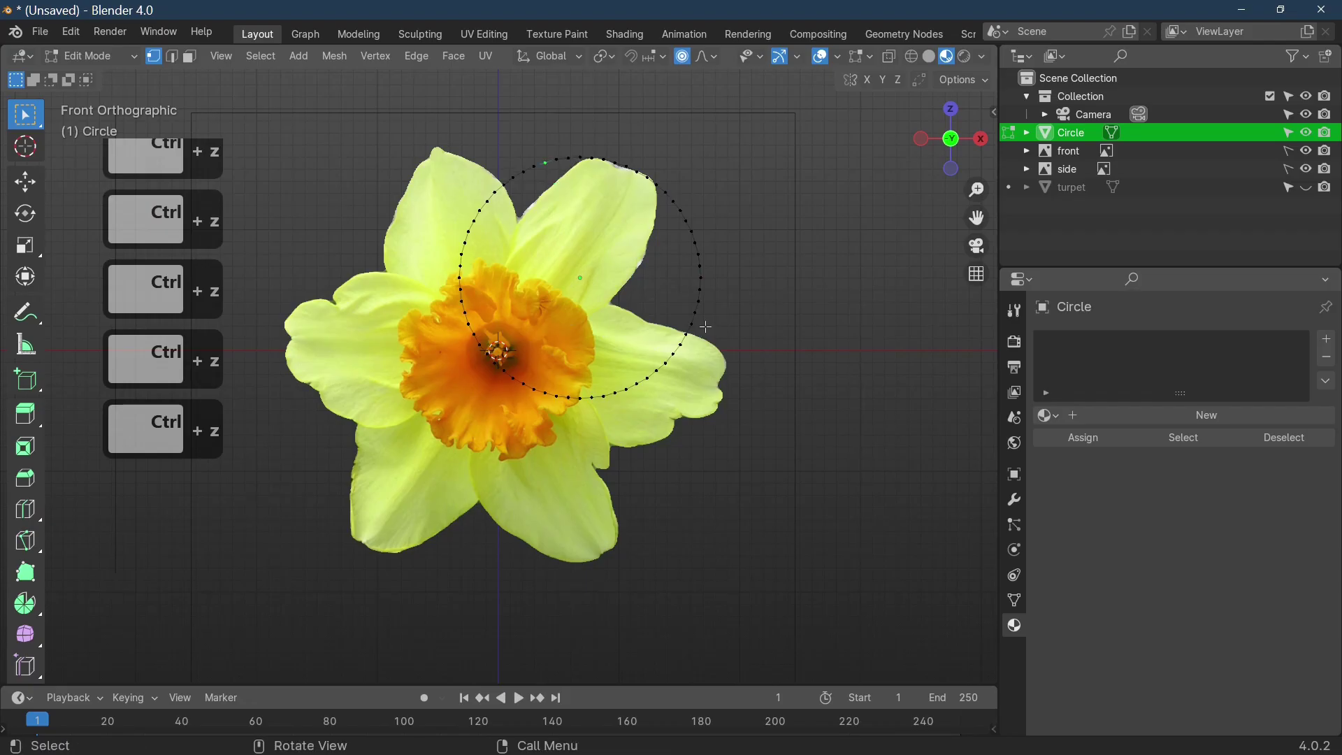
Step: Scale the whole circle down to fit within the upper-right petal and move it up onto the petal
key(a)
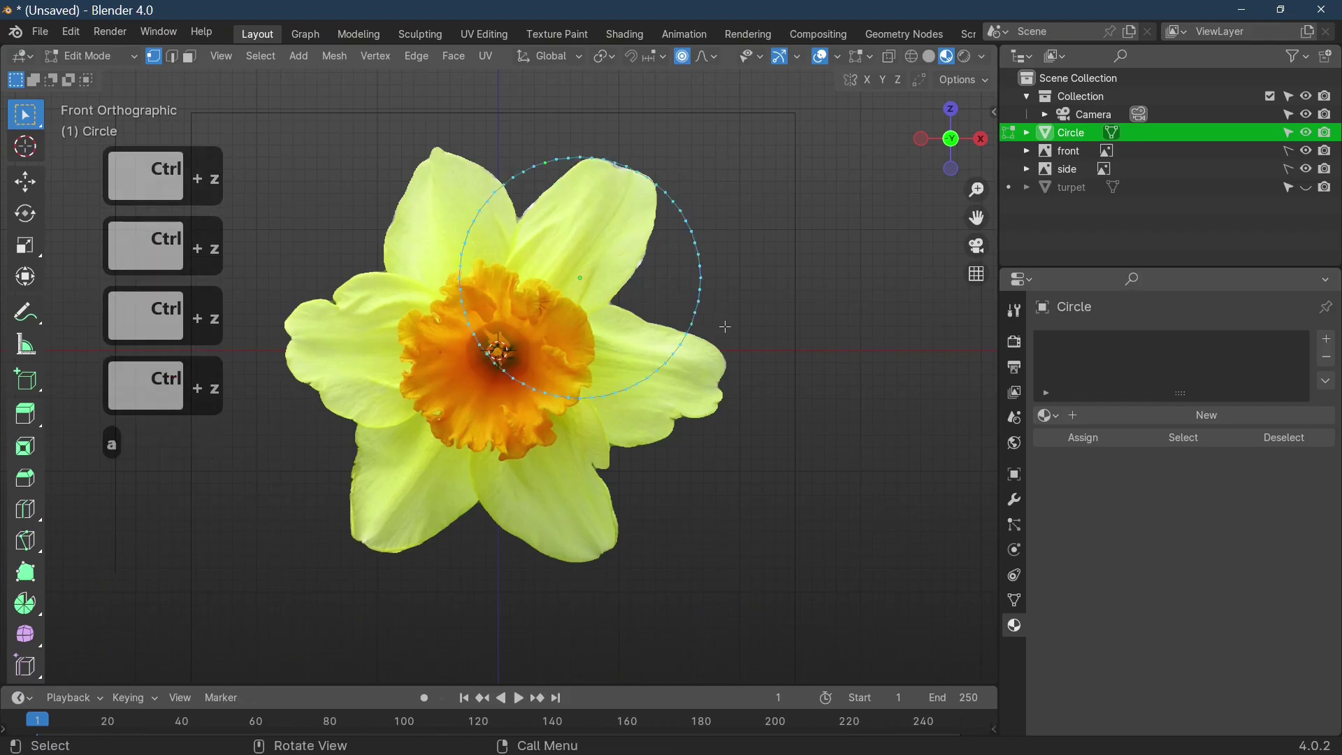
key(s)
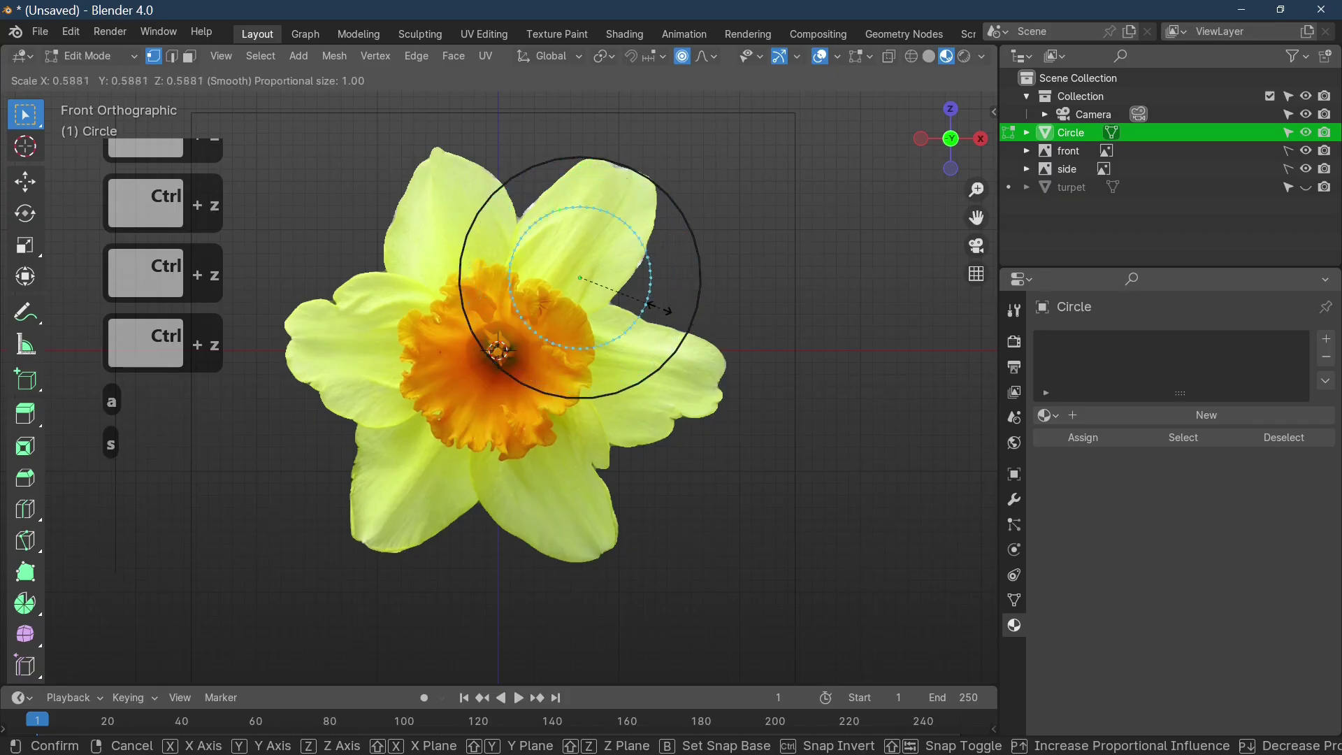
click(615, 290)
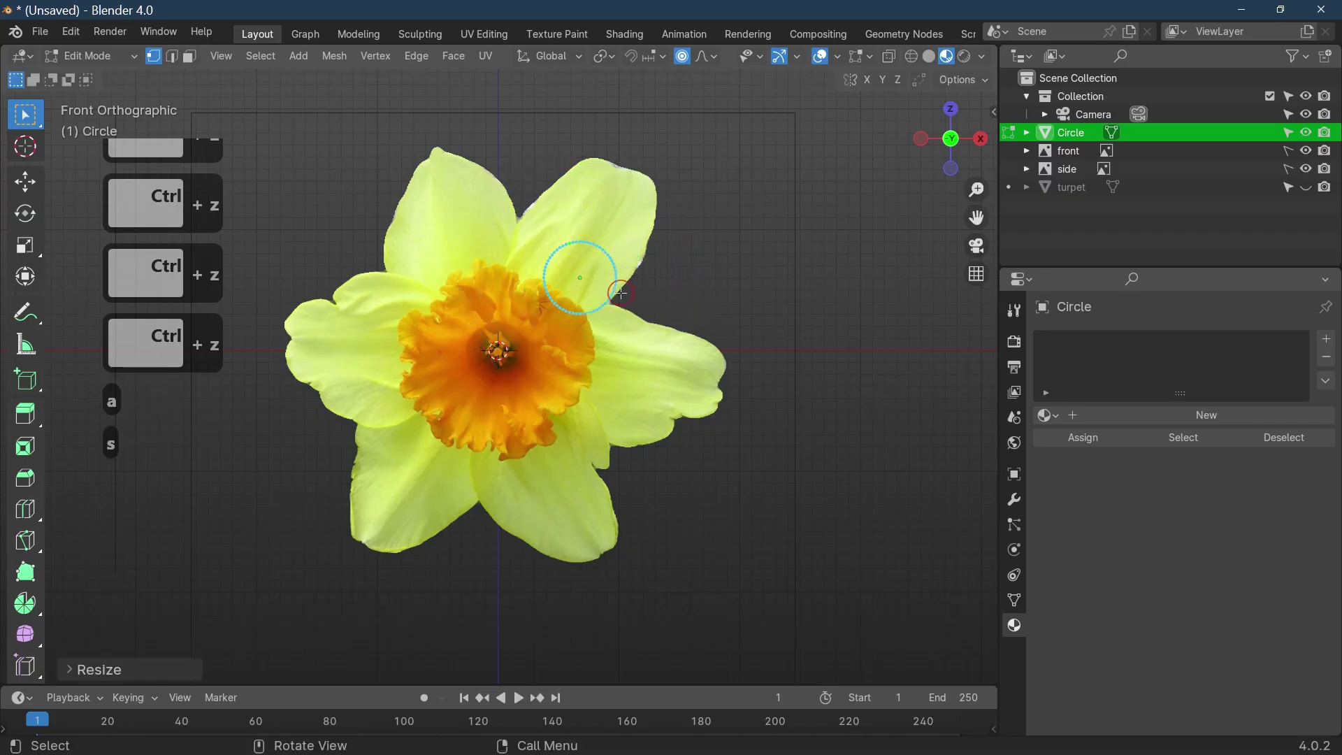
key(g)
click(708, 318)
key(Tab)
click(630, 234)
scroll(702, 276, up, 3)
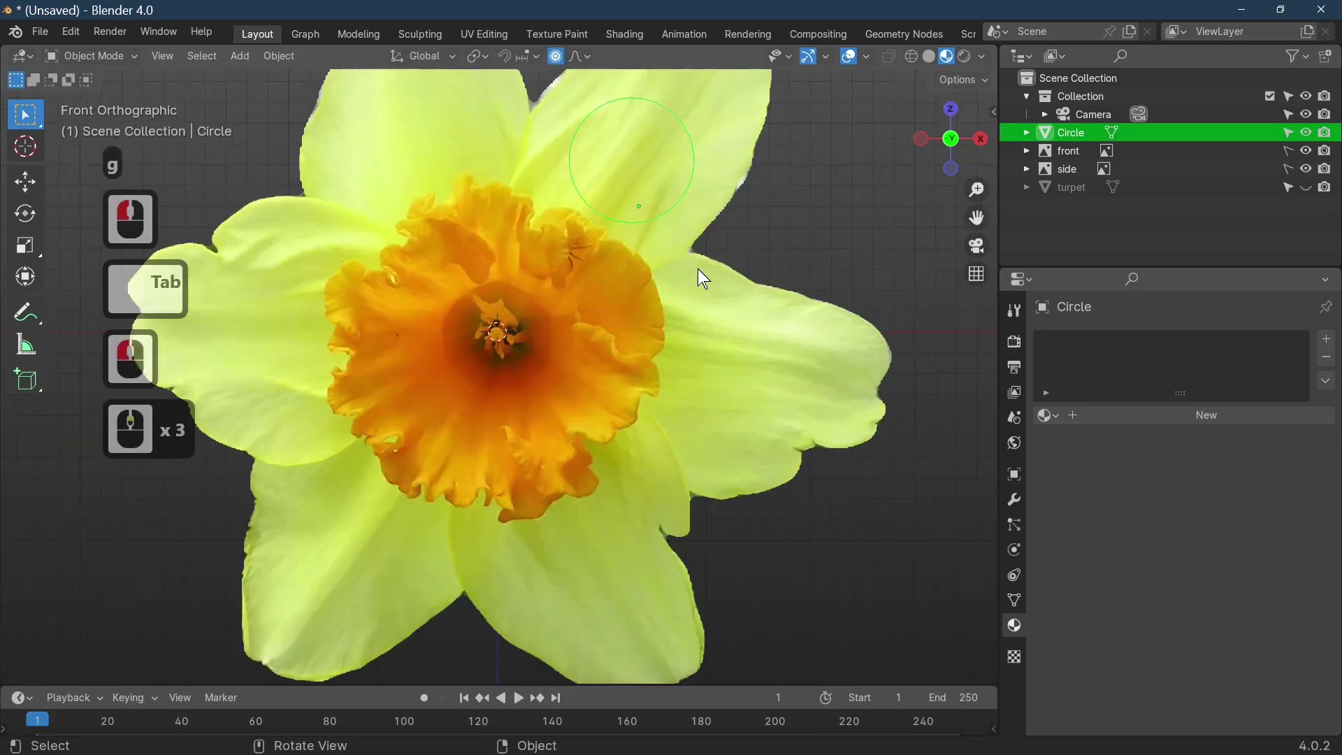
scroll(687, 246, down, 3)
Step: Pull the small circle's upper-right vertex toward the petal's tip with proportional editing, stretching it into a slanted oval
key(Tab)
click(619, 225)
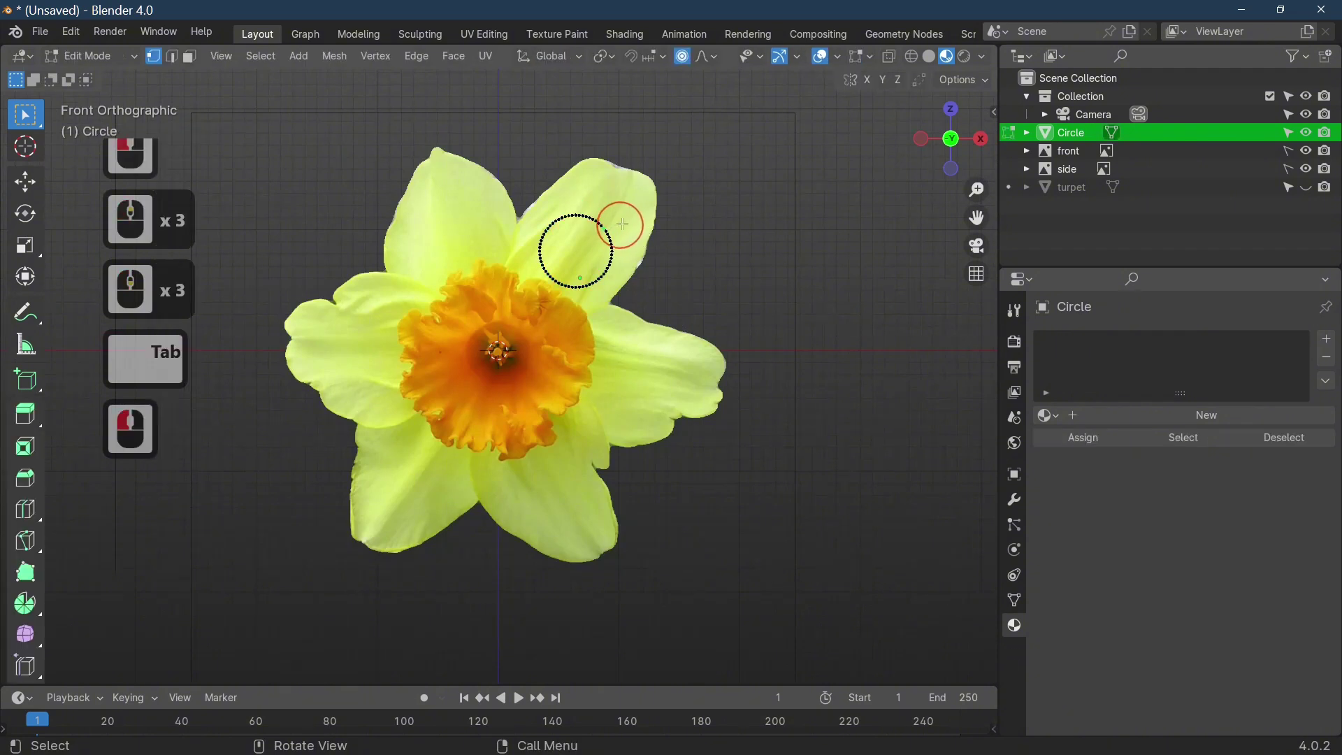
key(g)
click(623, 209)
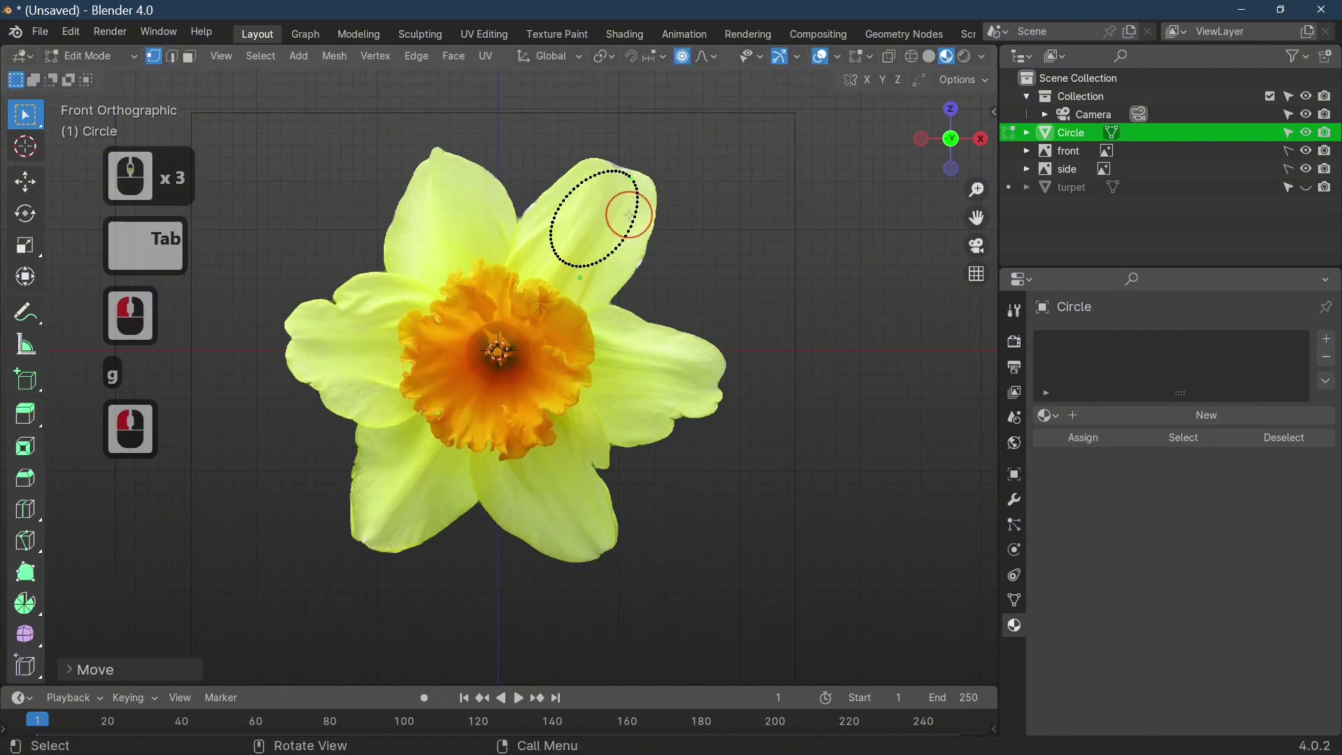
Step: Pull the oval's right side out to the petal's edge and stretch its lower end to the flower's centre with proportional editing
click(622, 211)
key(g)
click(599, 269)
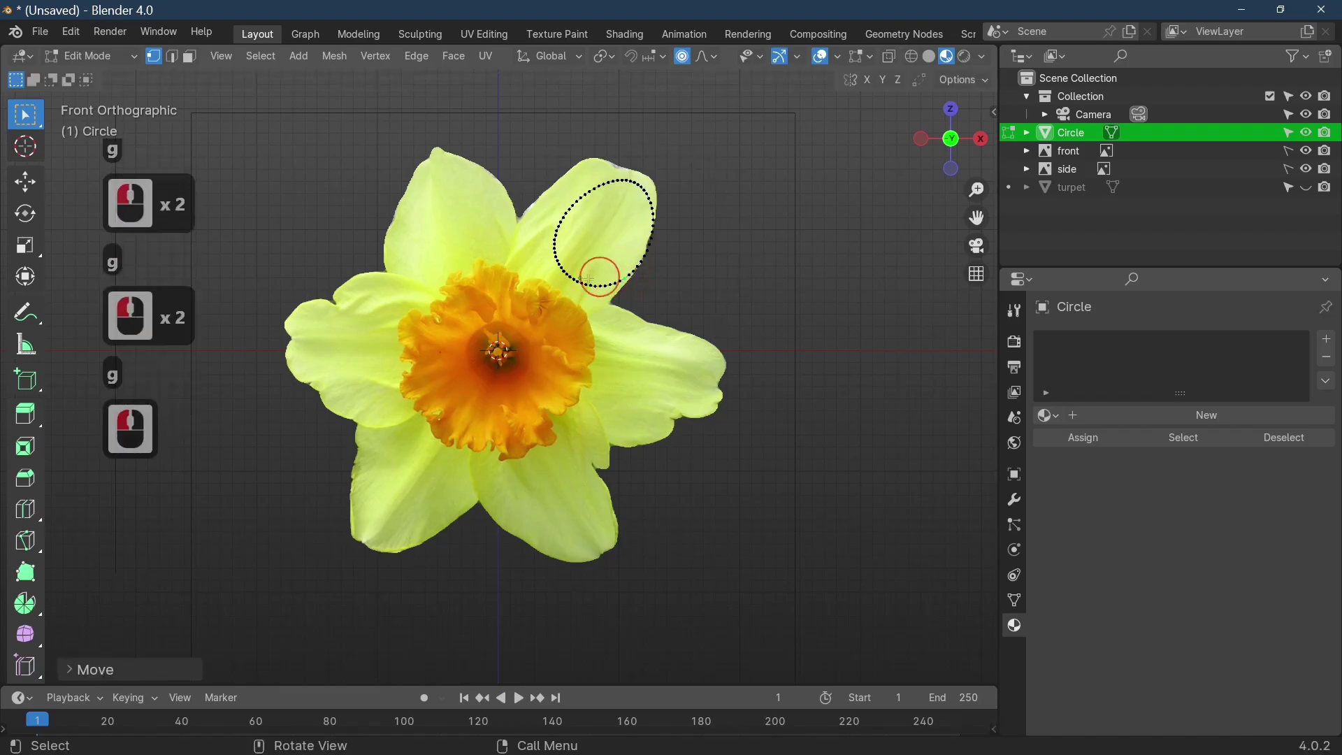
click(564, 276)
key(g)
click(510, 341)
Step: Pull the outline's upper-left vertex up to the petal's tip with a smaller proportional influence and refine the upper-right edge
click(585, 202)
key(g)
scroll(586, 196, up, 10)
click(588, 168)
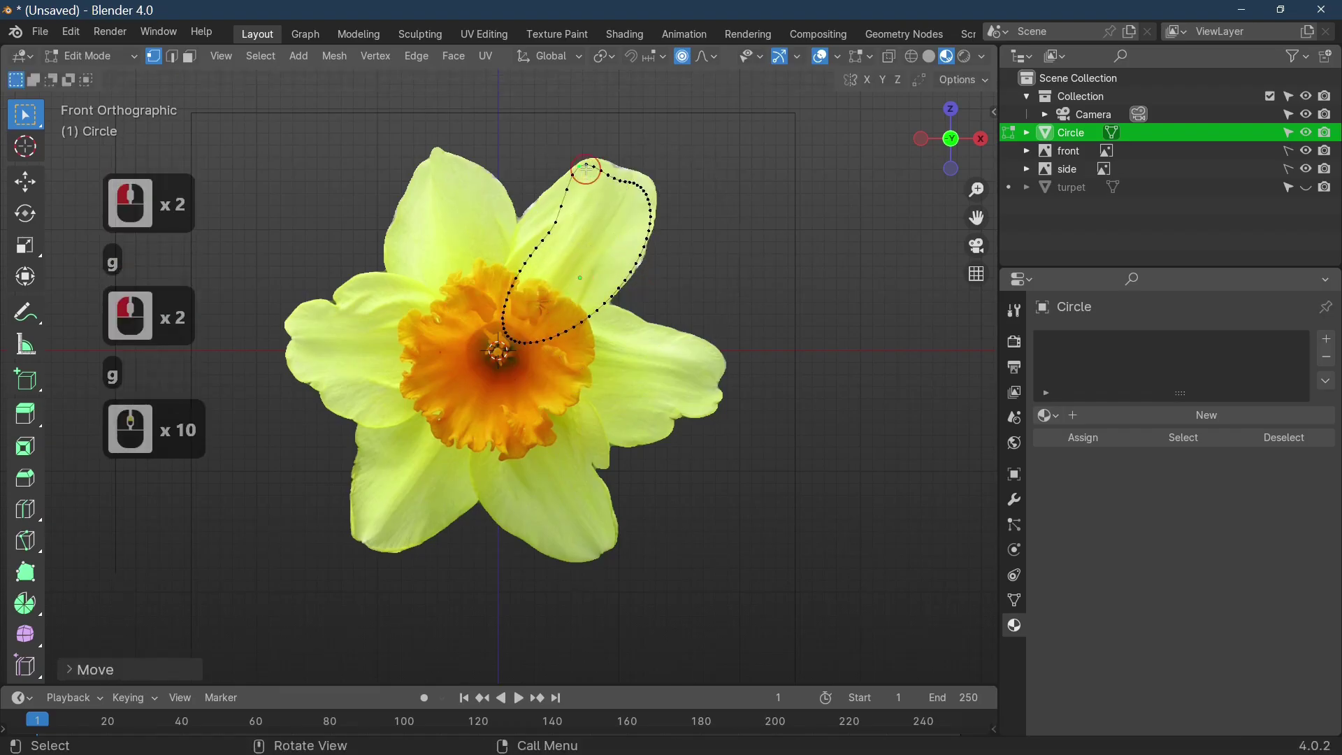
click(616, 181)
key(g)
click(621, 178)
click(649, 205)
key(g)
click(636, 203)
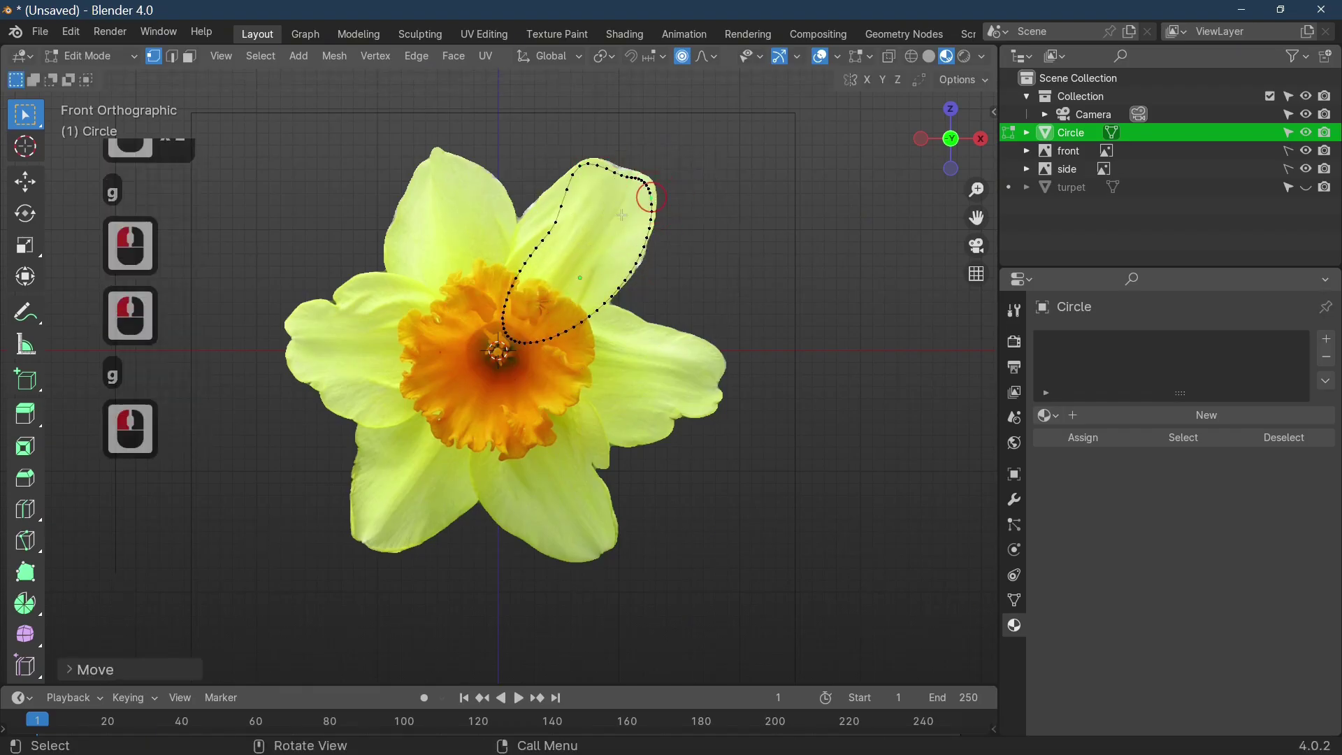
Step: Pull the outline's left side out to the petal's edge and nudge its lower-right side upward with proportional editing
click(560, 200)
key(g)
click(546, 199)
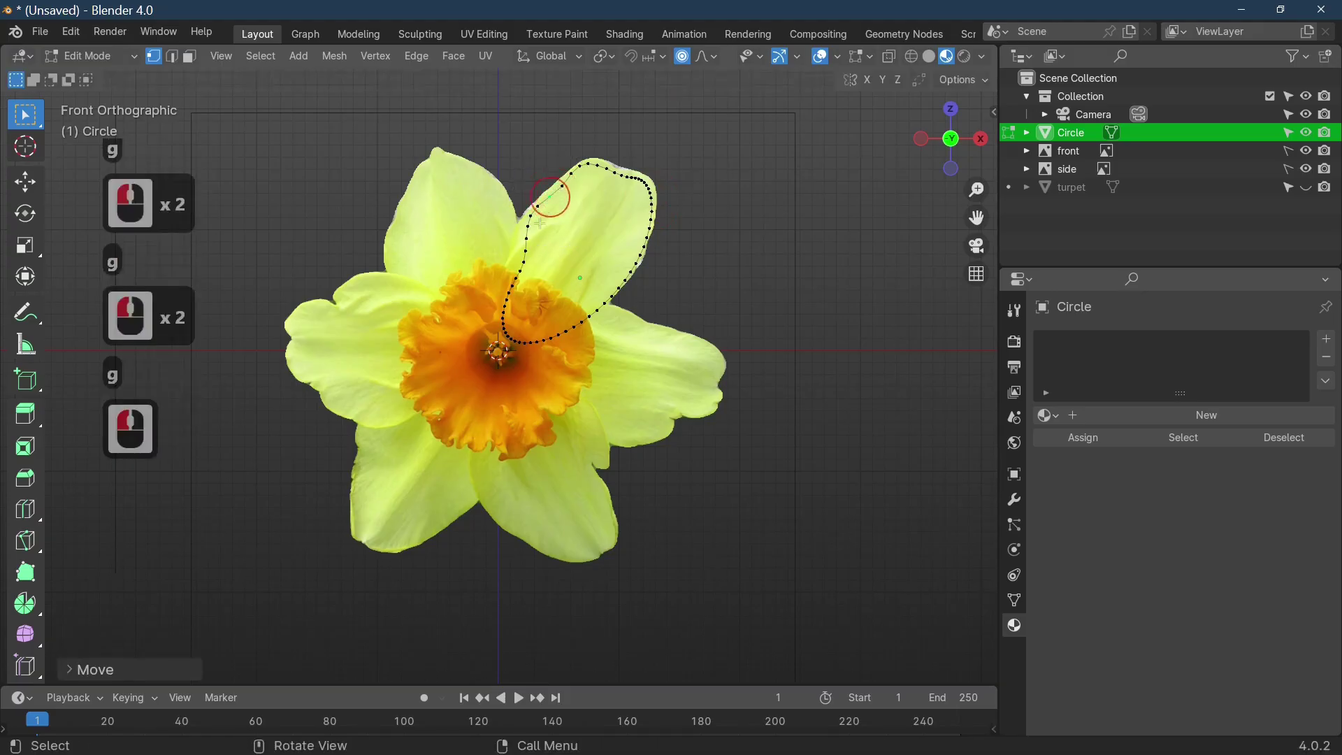
click(527, 244)
key(g)
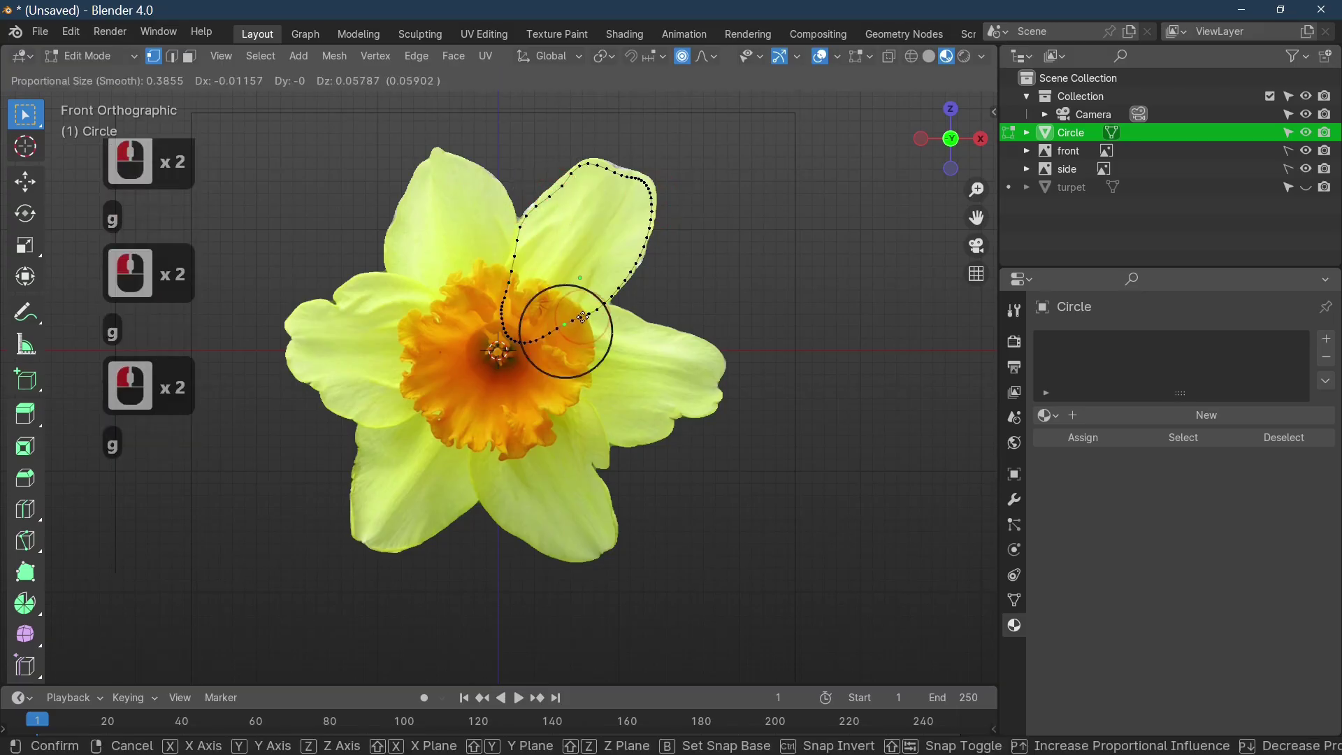
click(583, 317)
key(Tab)
key(Tab)
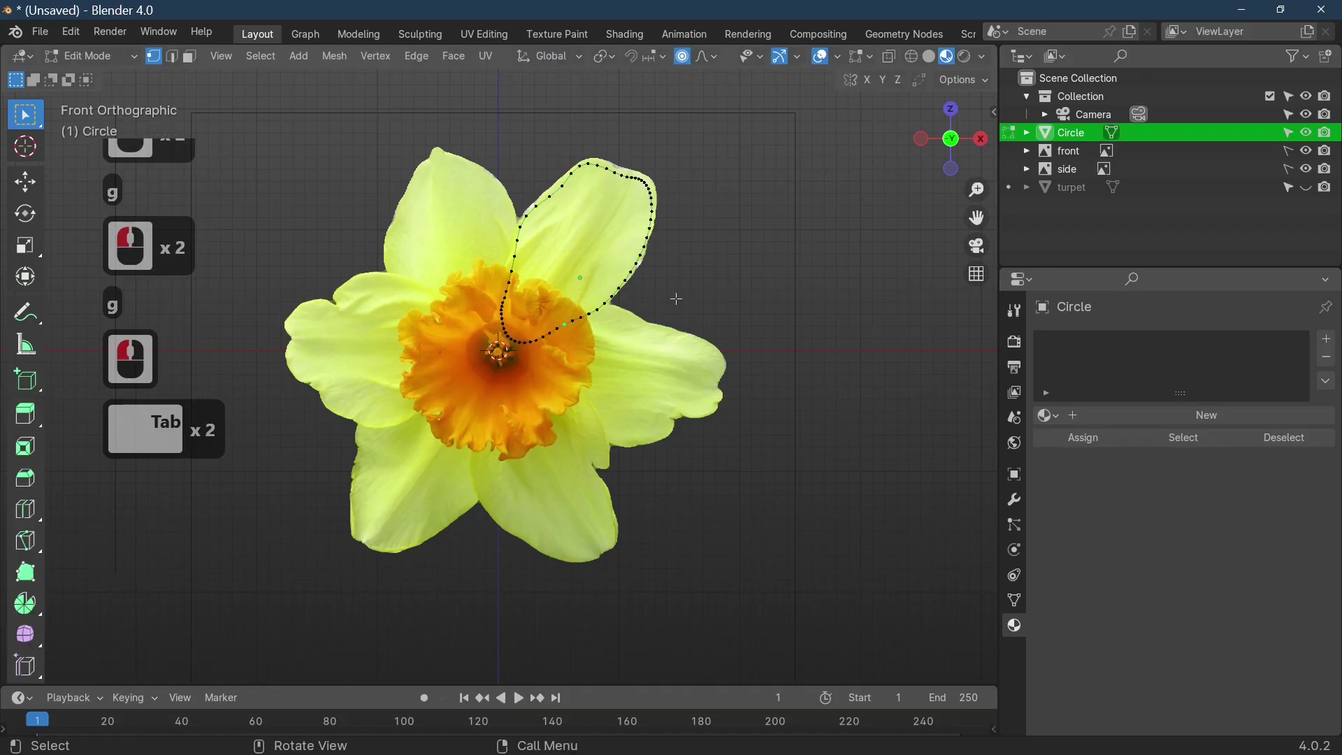
Step: Select the entire petal outline and fill it with faces using Grid Fill
middle_drag(676, 298, 624, 295)
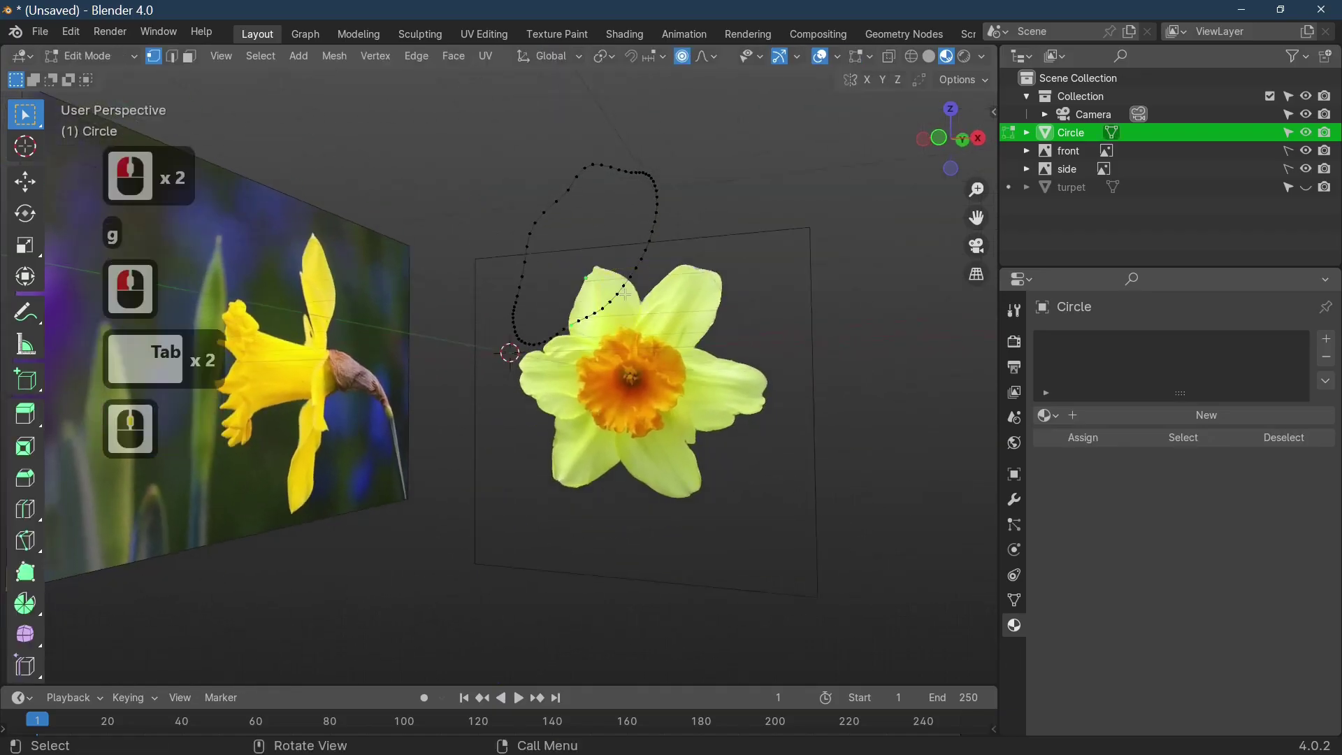
key(a)
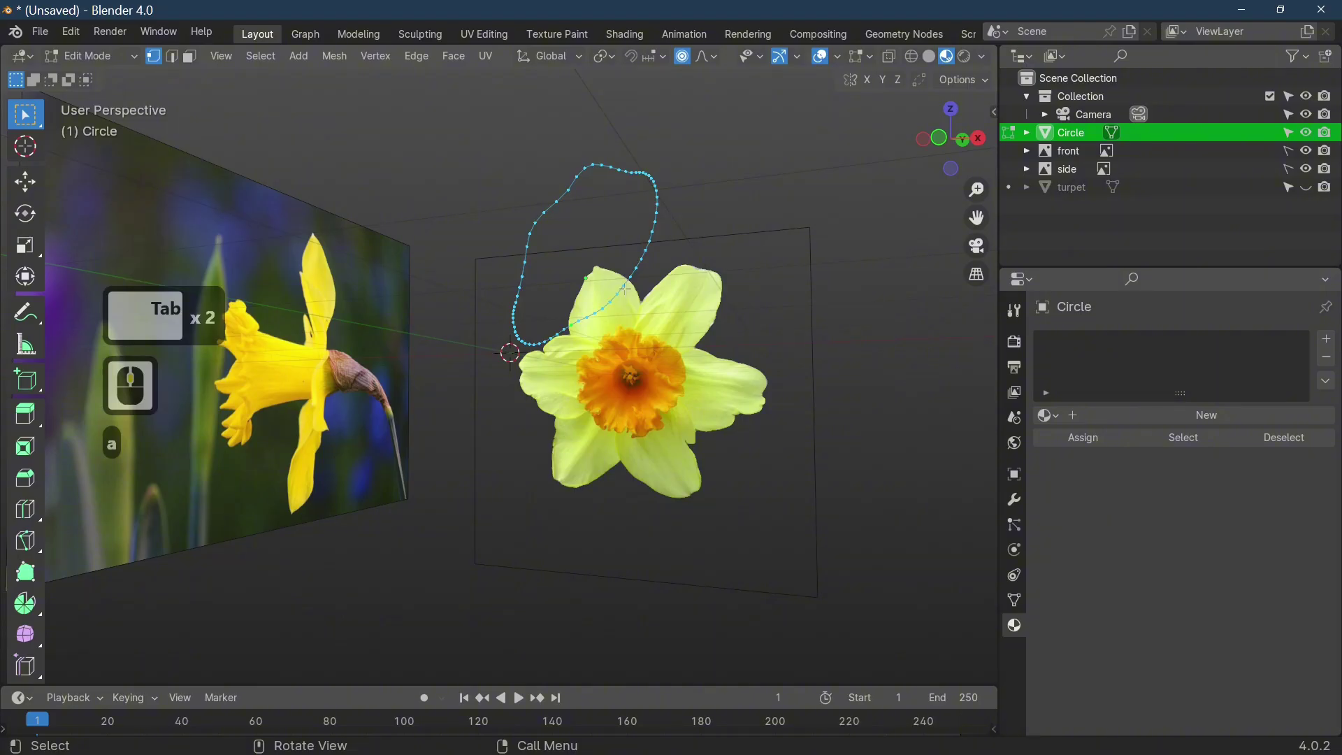
key(F3)
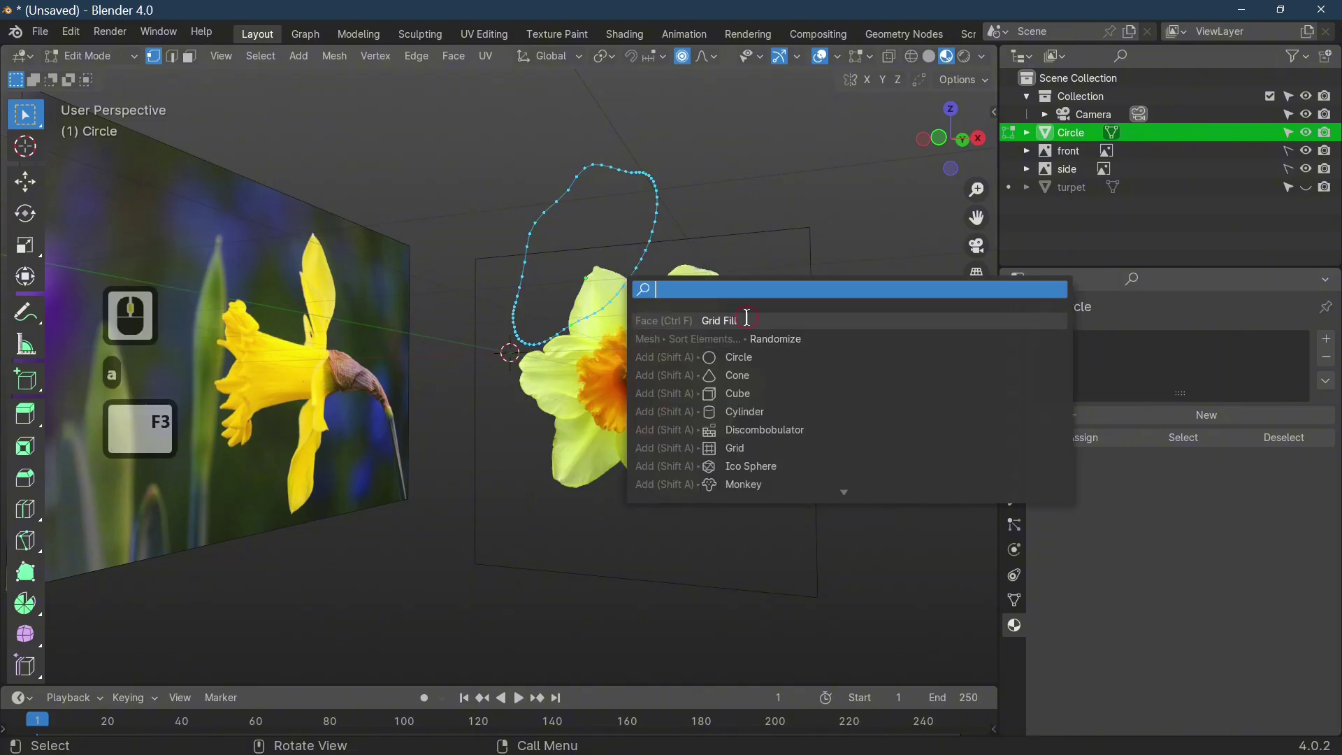
click(747, 319)
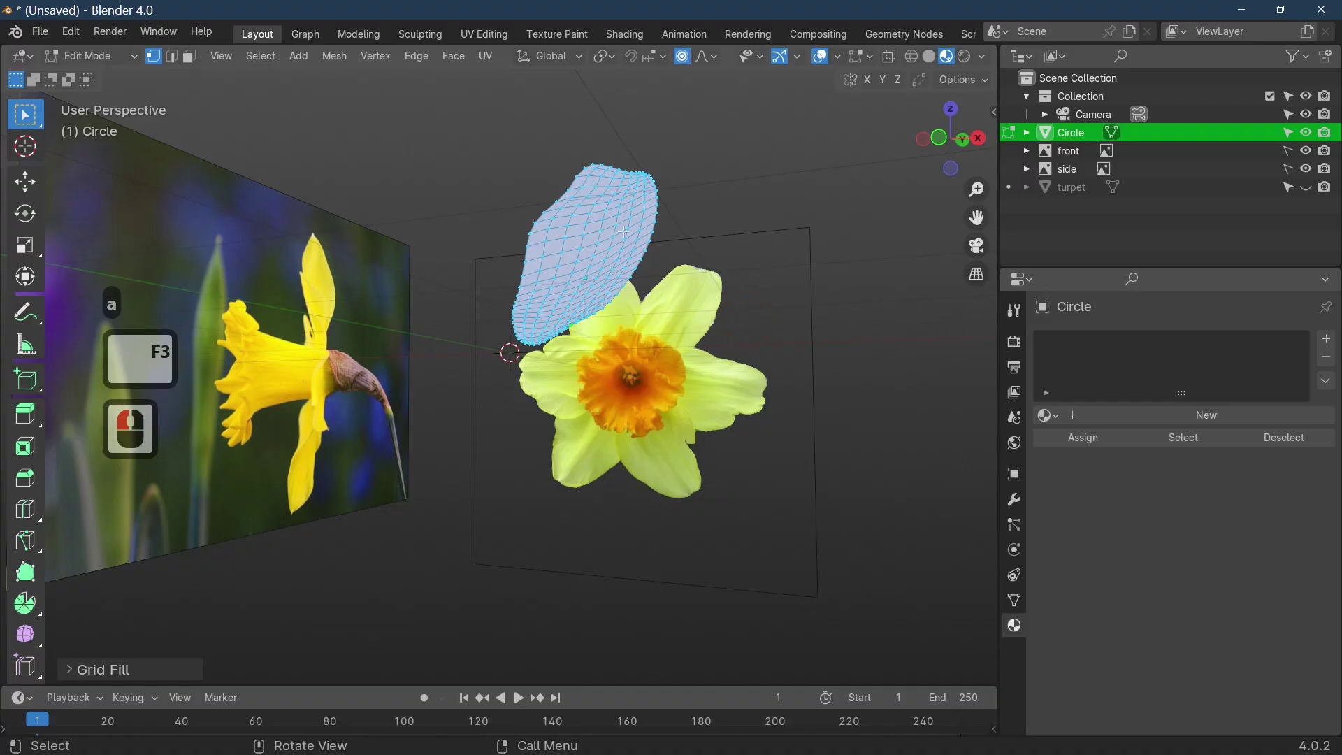
Step: Set the Grid Fill span to 5
click(70, 670)
click(223, 624)
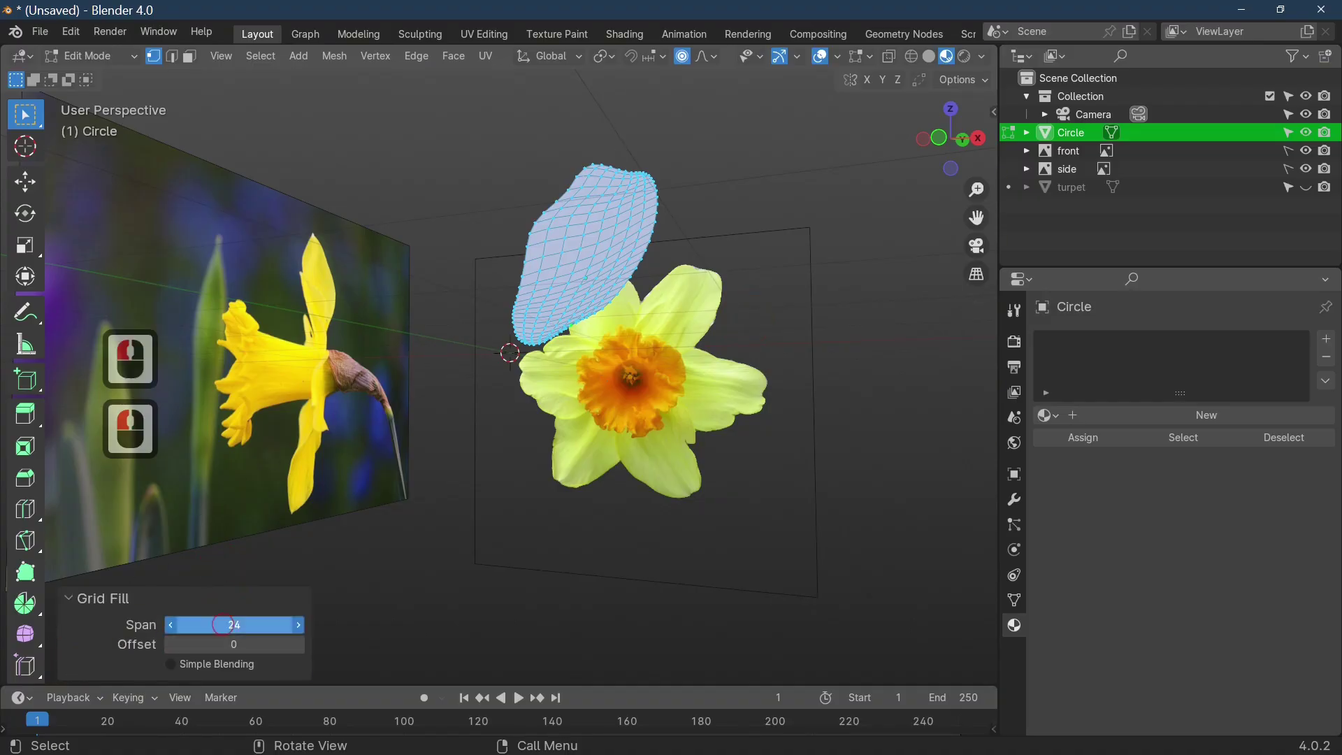
drag(223, 624, 301, 626)
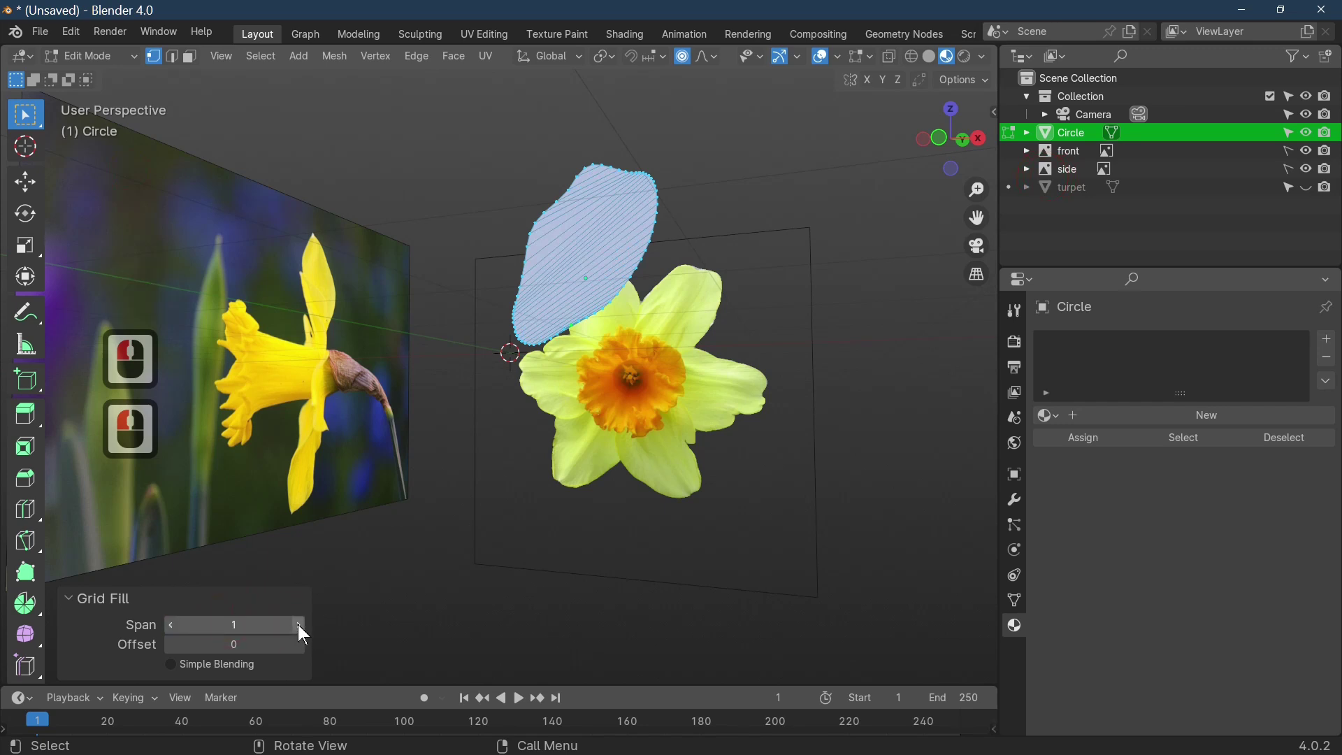
click(299, 625)
click(299, 624)
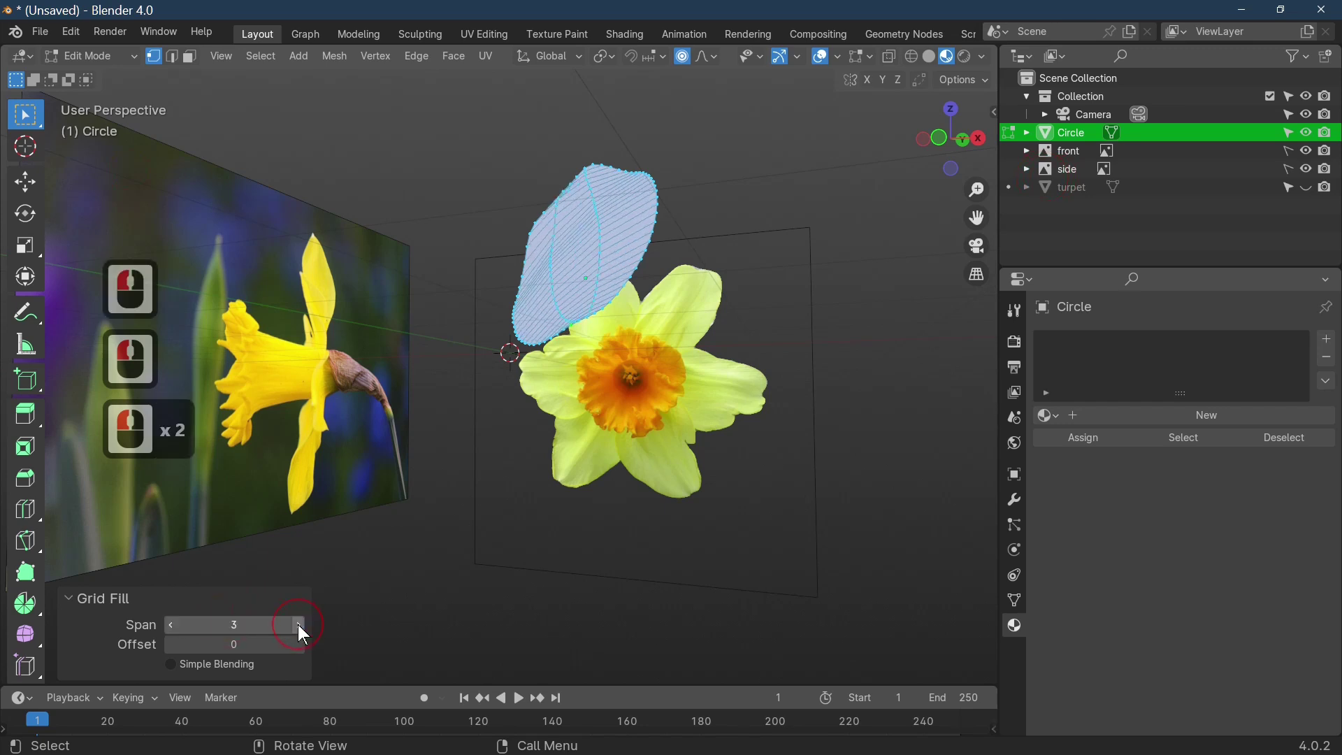
click(300, 625)
click(300, 625)
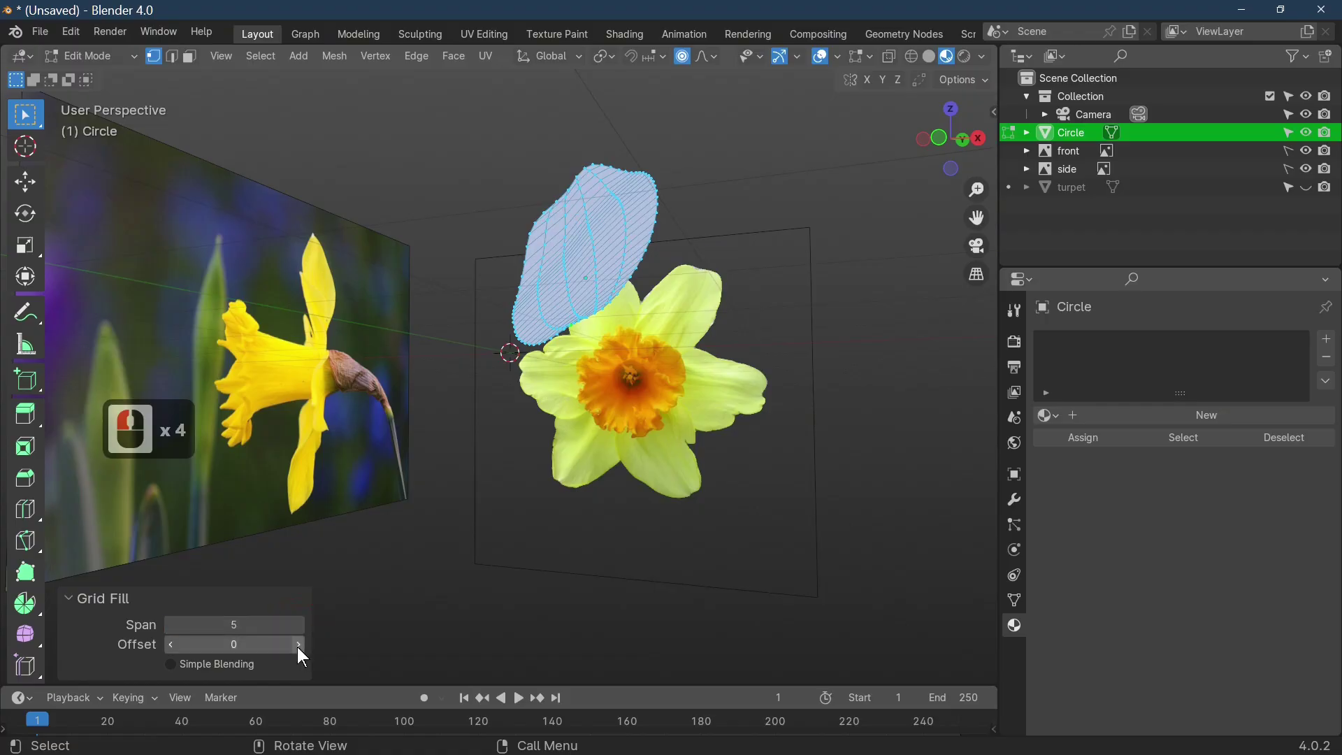
Step: Try positive Grid Fill offsets up to 9 and reset the offset to 0
click(298, 645)
click(299, 645)
click(298, 645)
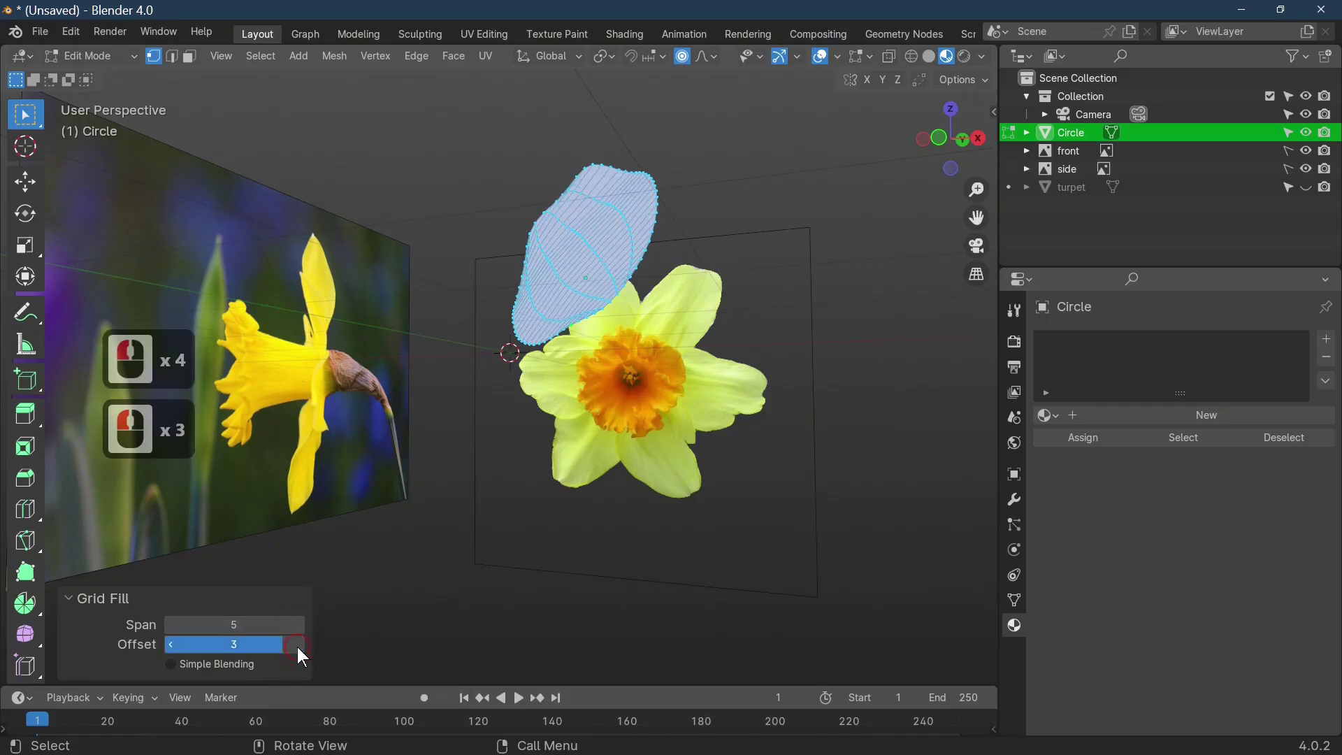
click(299, 645)
click(298, 644)
click(299, 645)
click(298, 645)
click(298, 645)
click(298, 645)
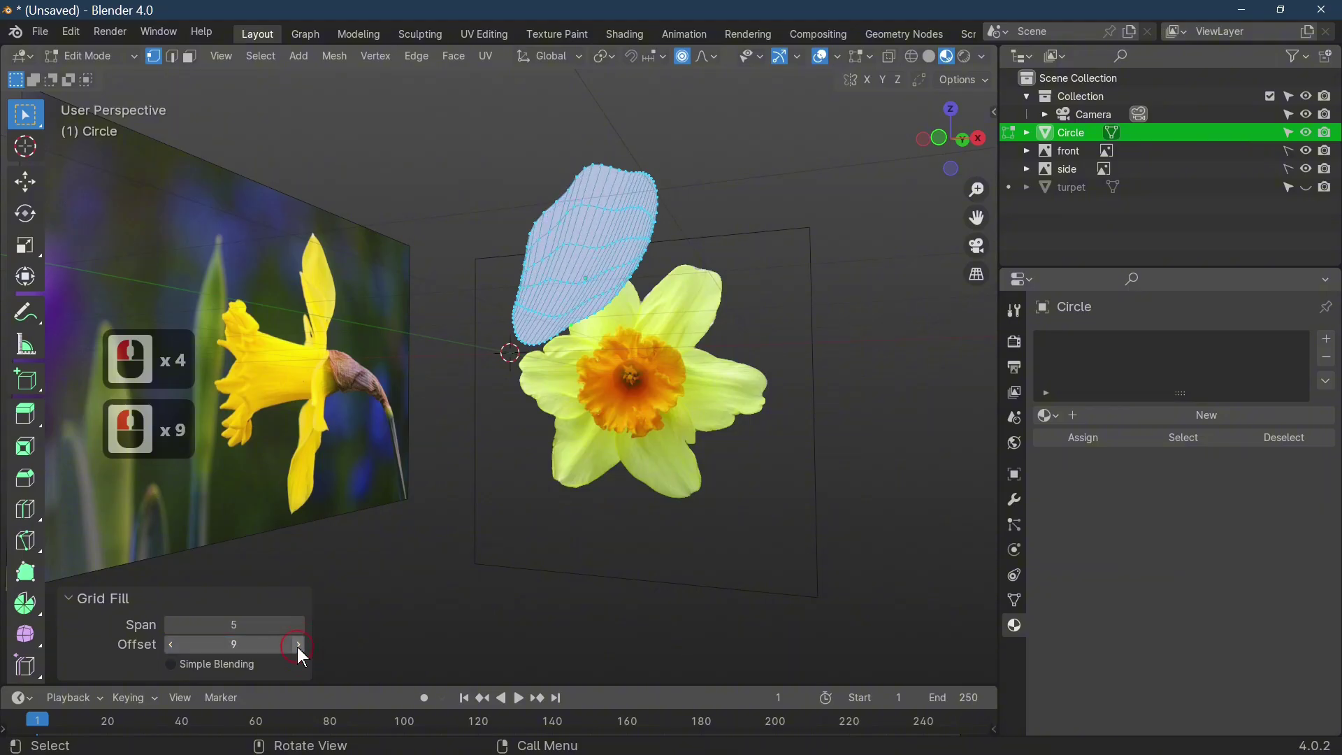
drag(298, 645, 248, 643)
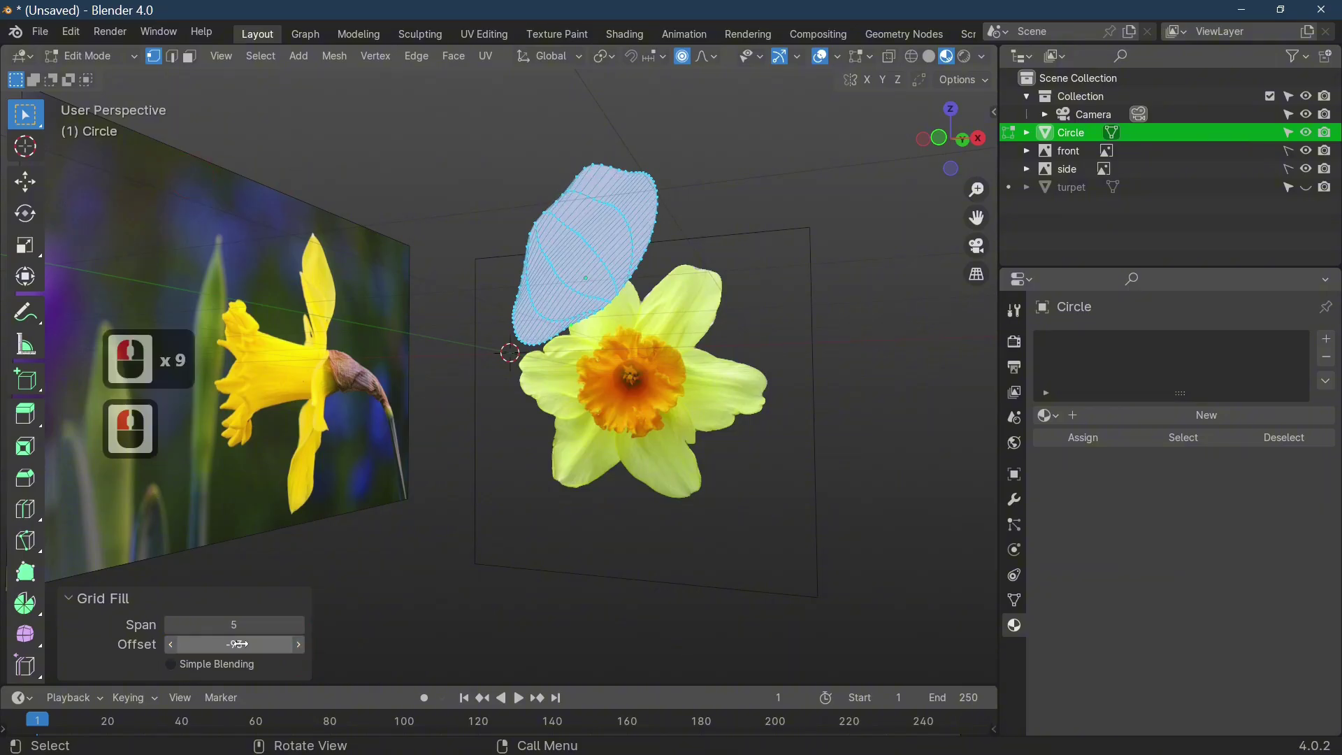
double_click(248, 643)
text(0)
click(199, 673)
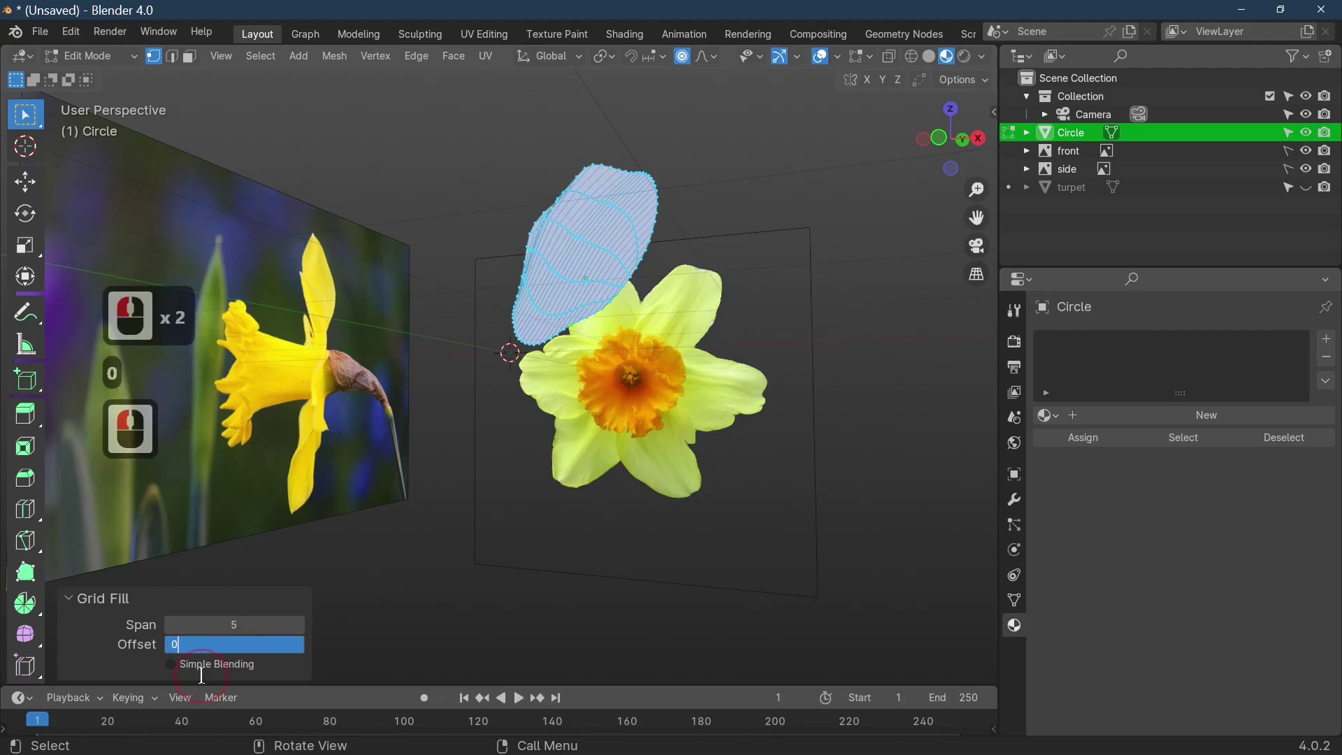
Step: Set the Grid Fill offset to -11 so the grid lines run lengthwise along the petal
click(172, 644)
click(171, 644)
click(171, 645)
click(171, 645)
click(171, 644)
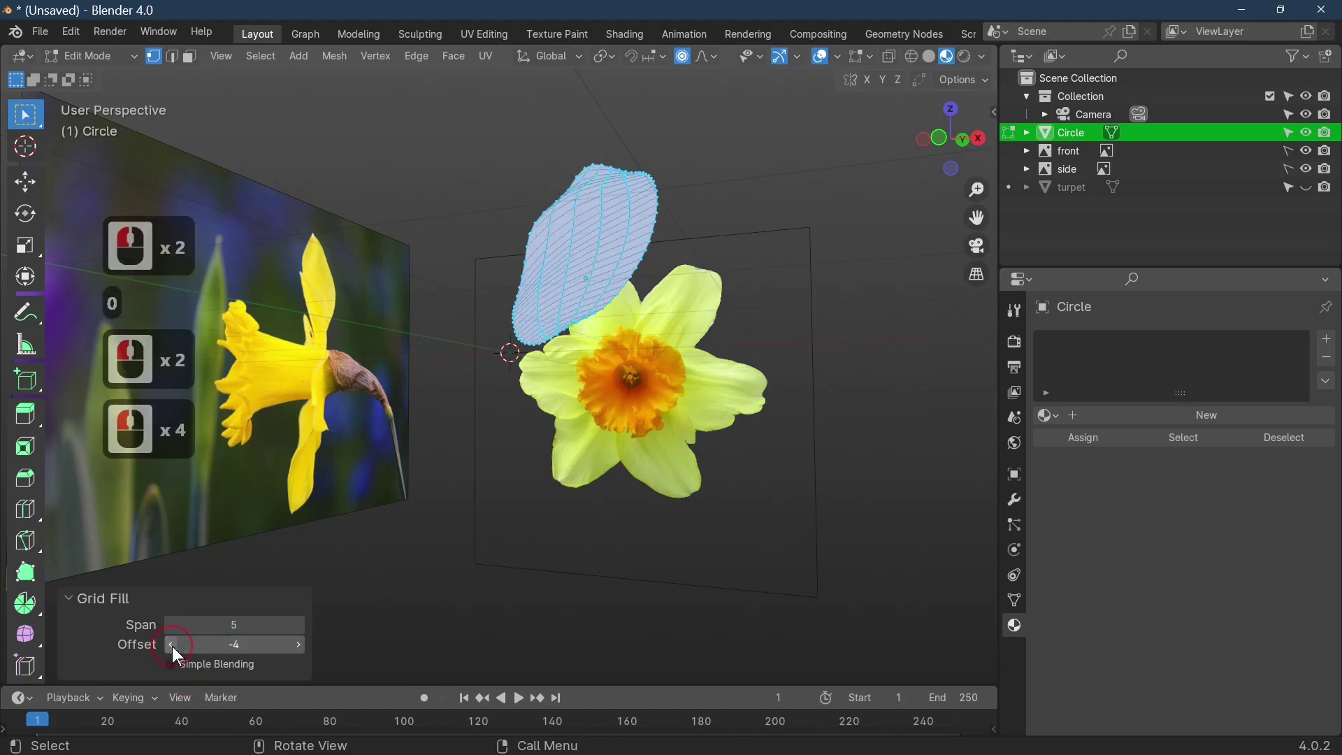
click(171, 645)
click(171, 644)
click(172, 644)
click(172, 645)
click(171, 644)
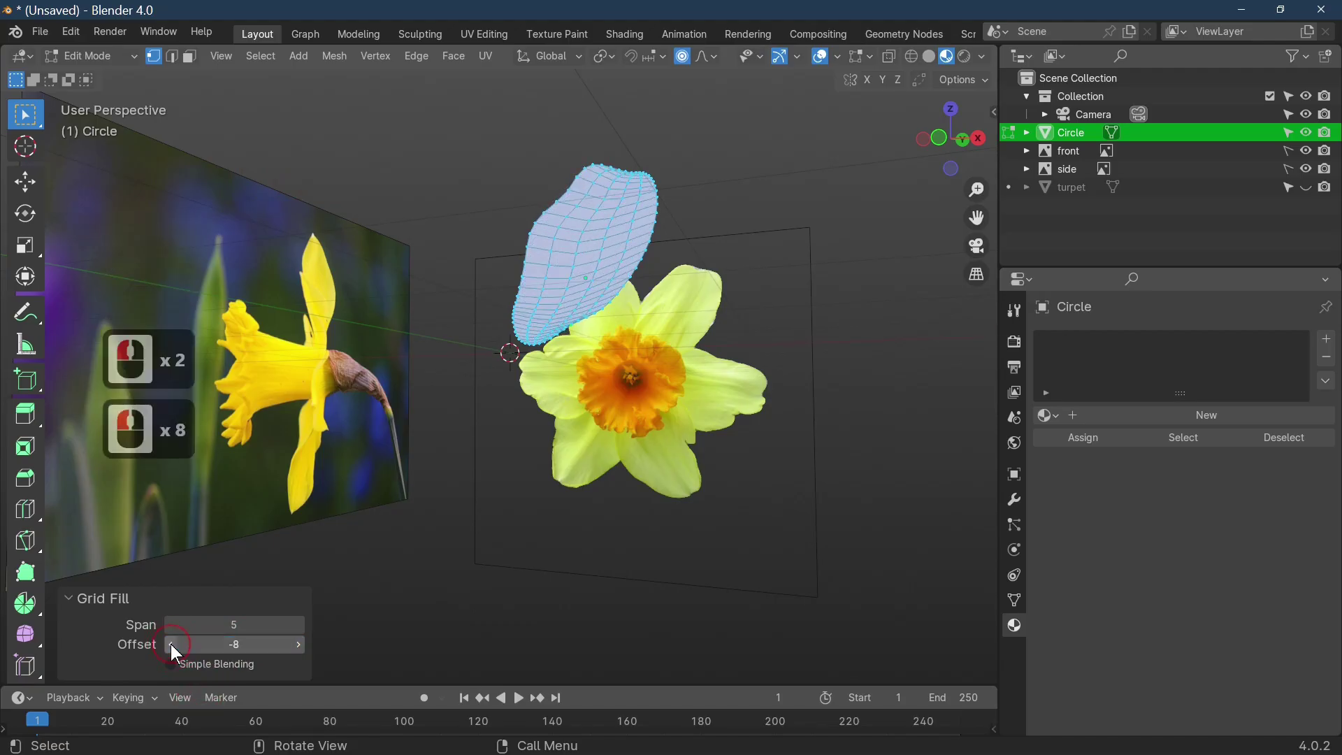
click(171, 644)
click(171, 644)
click(171, 644)
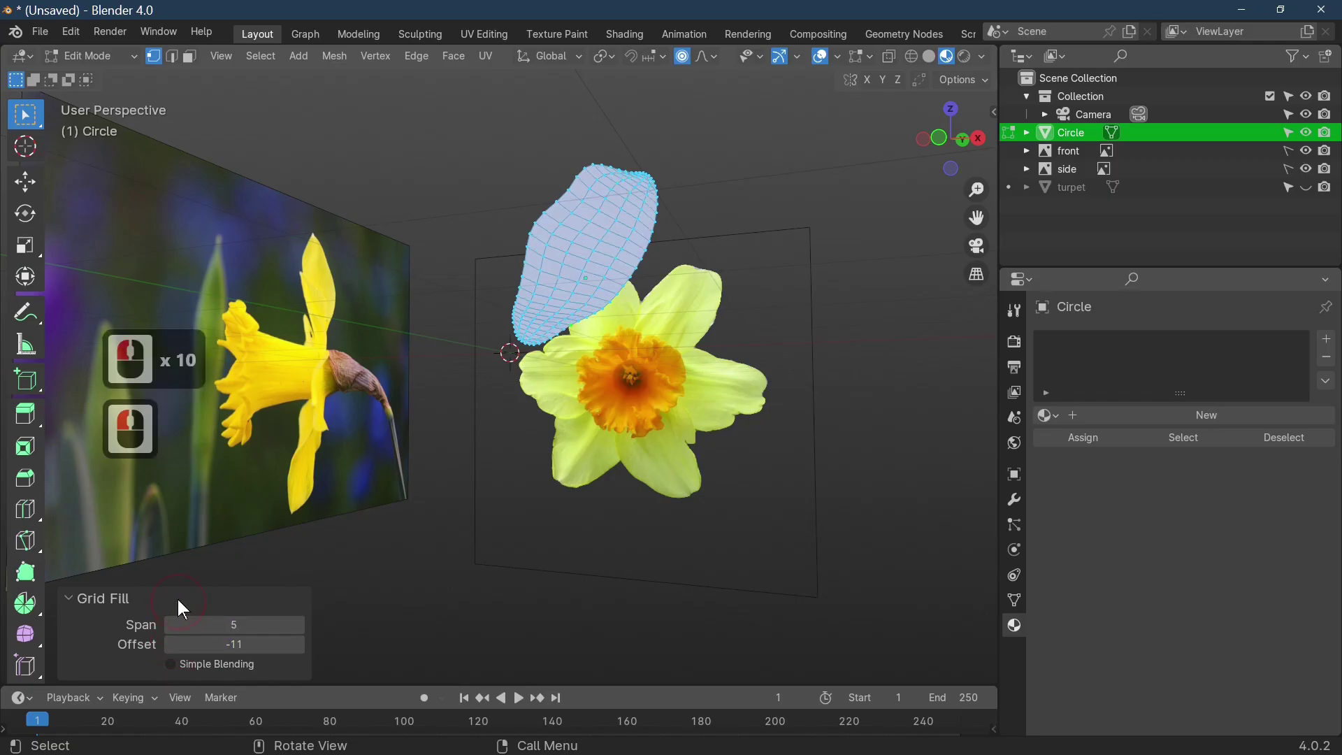
drag(240, 624, 250, 624)
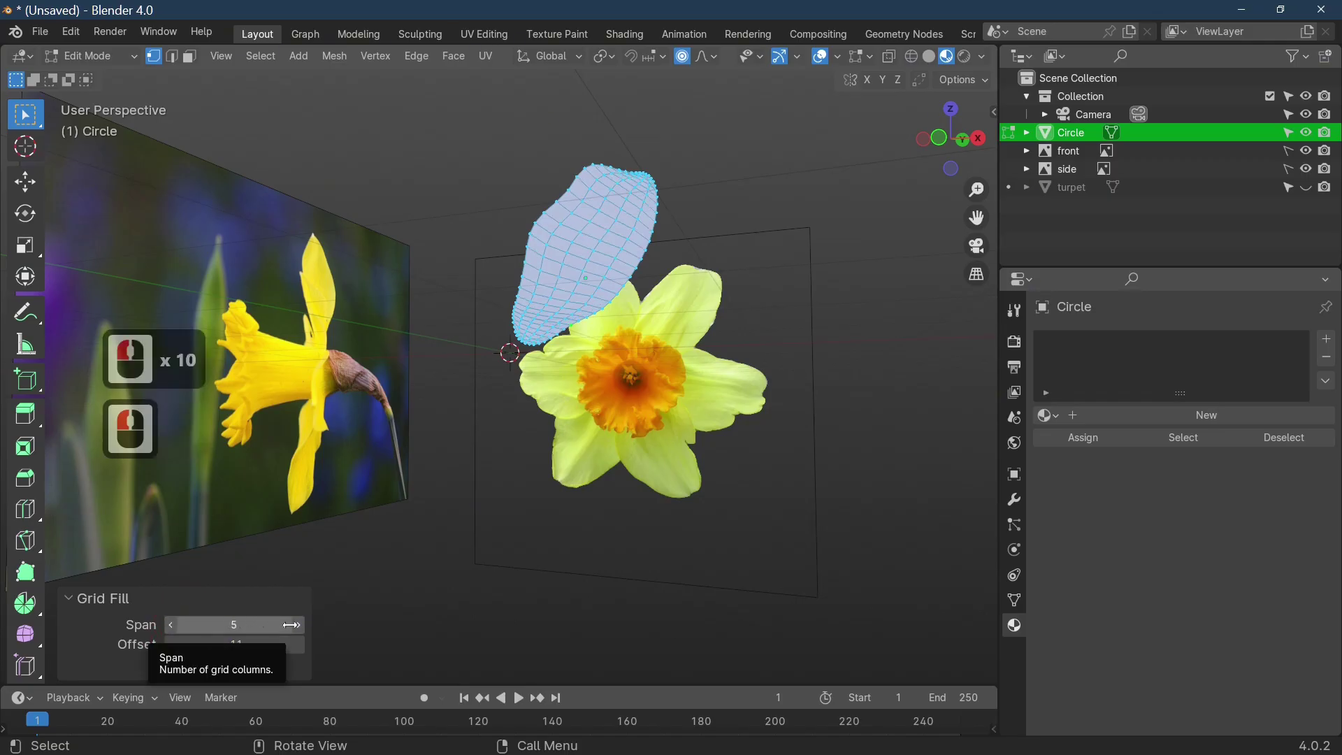
Step: Select the petal's middle lengthwise edge loop and move it about 0.257 along Y with proportional editing to crease the petal
middle_drag(699, 433, 890, 528)
scroll(784, 399, up, 3)
click(668, 159)
key(c)
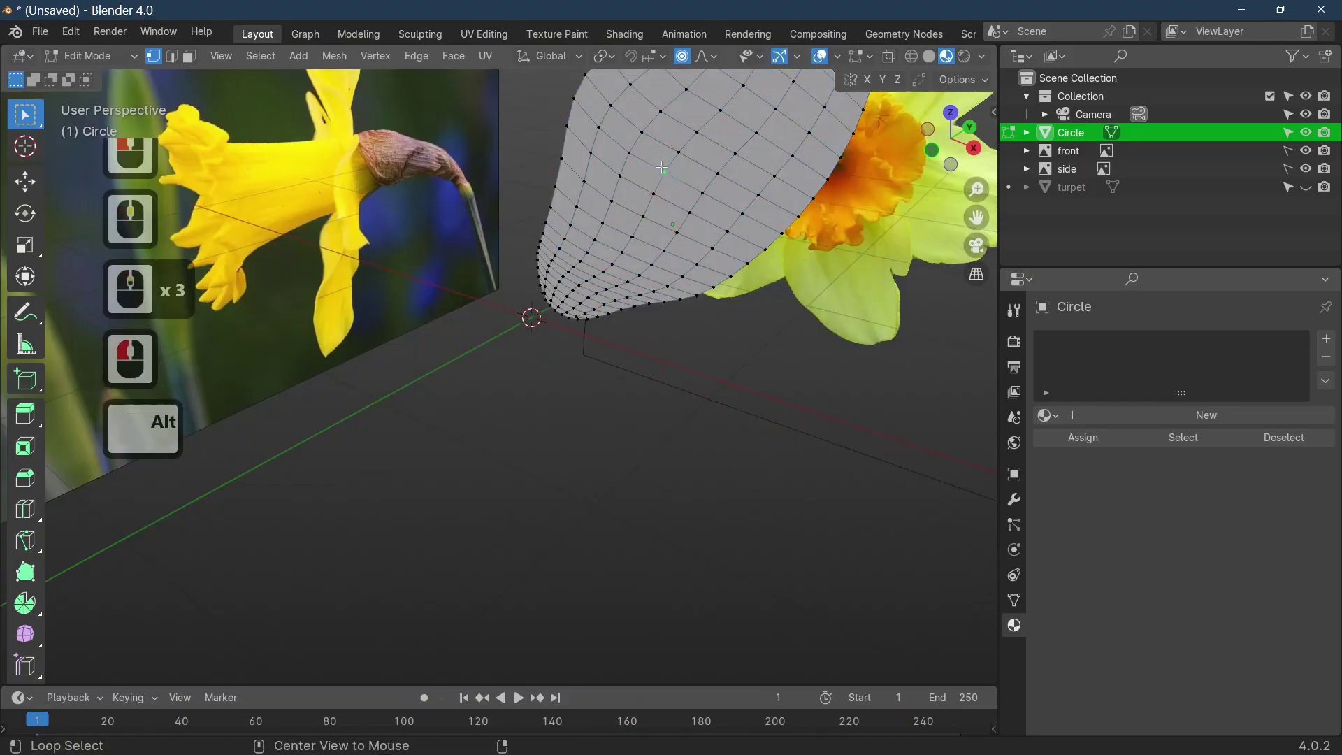
alt+click(666, 166)
alt+click(669, 163)
scroll(670, 163, down, 2)
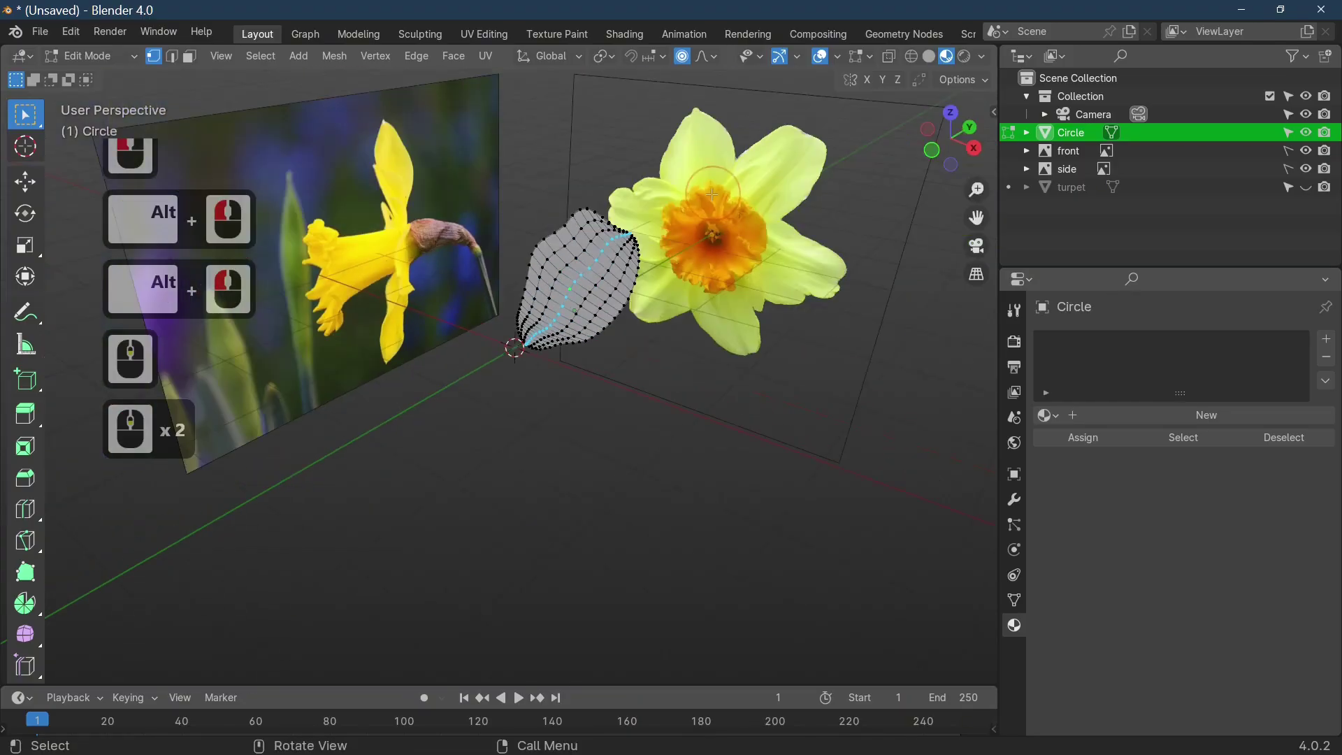
middle_drag(670, 163, 626, 280)
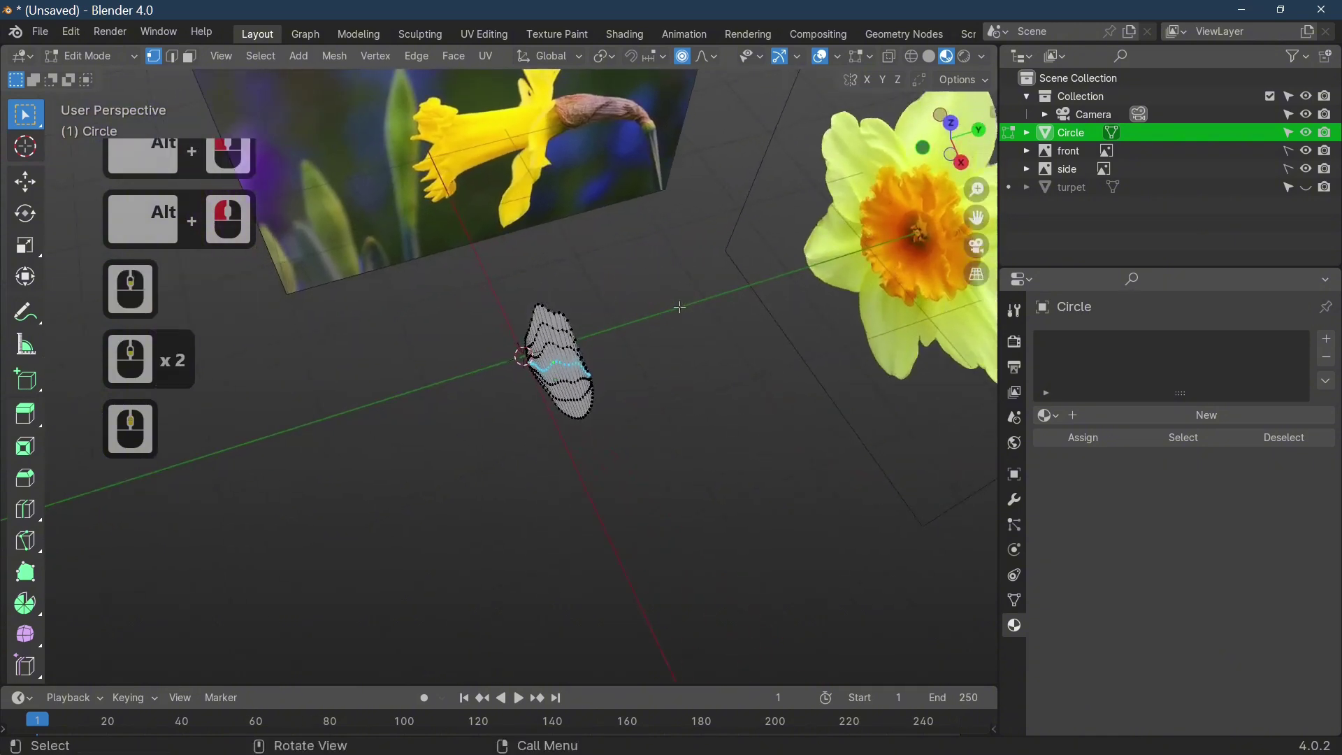
key(g)
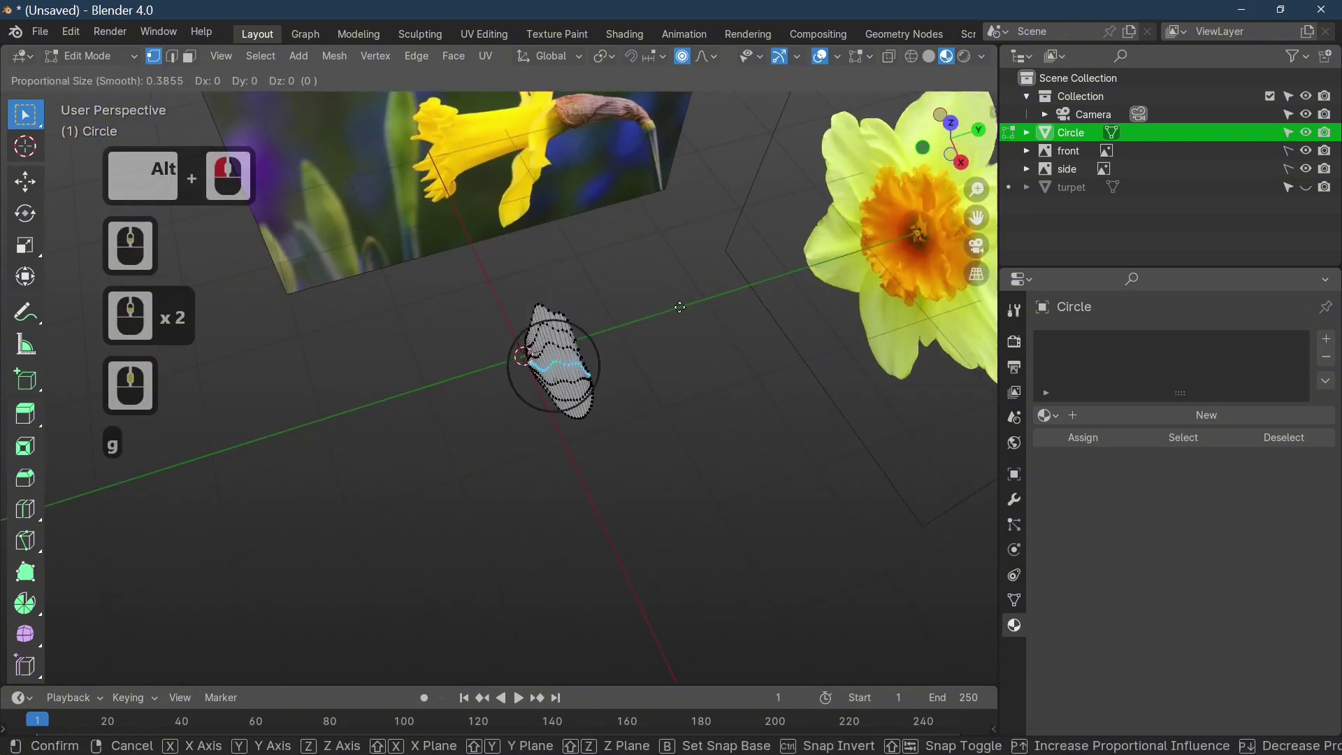
key(y)
click(698, 321)
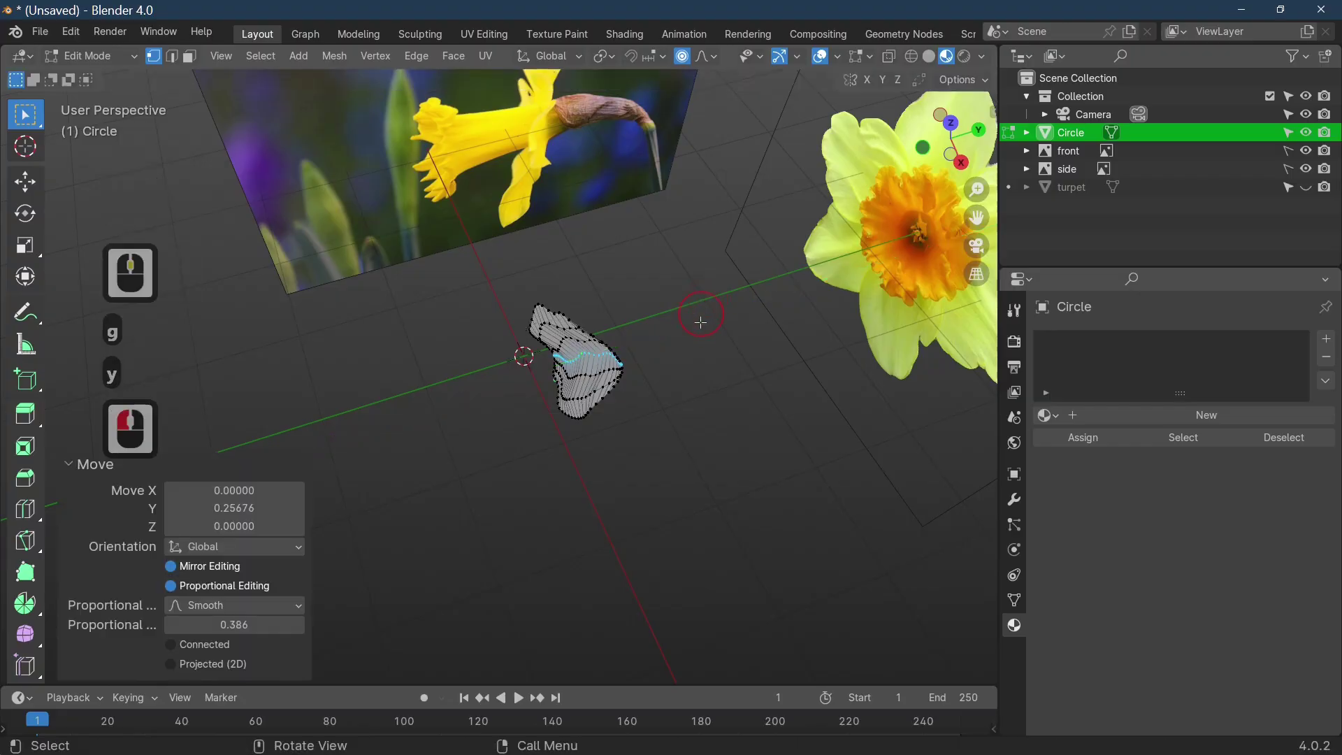
Step: Return to Object Mode, switch to the front view and apply Shade Smooth to the petal
scroll(674, 378, down, 4)
key(Tab)
middle_drag(673, 378, 670, 284)
scroll(744, 509, up, 5)
key(KP_1)
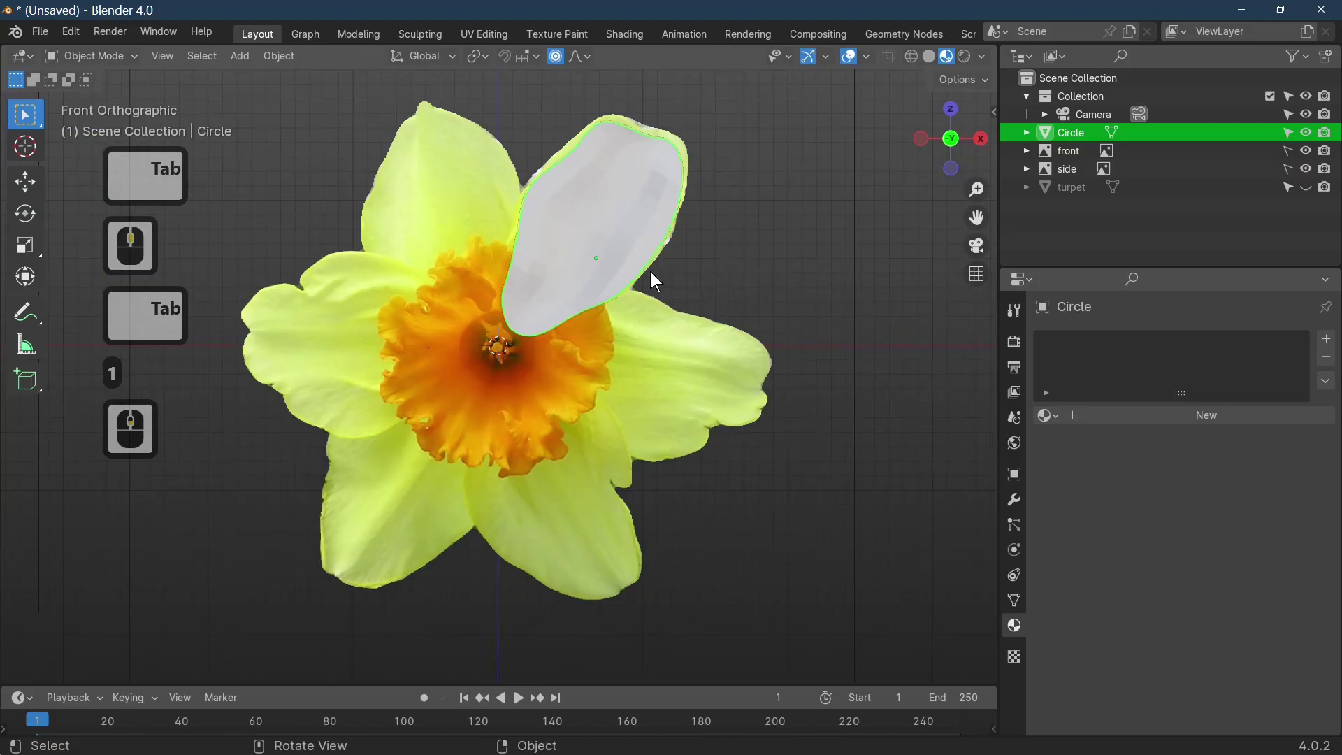
right_click(592, 228)
click(567, 236)
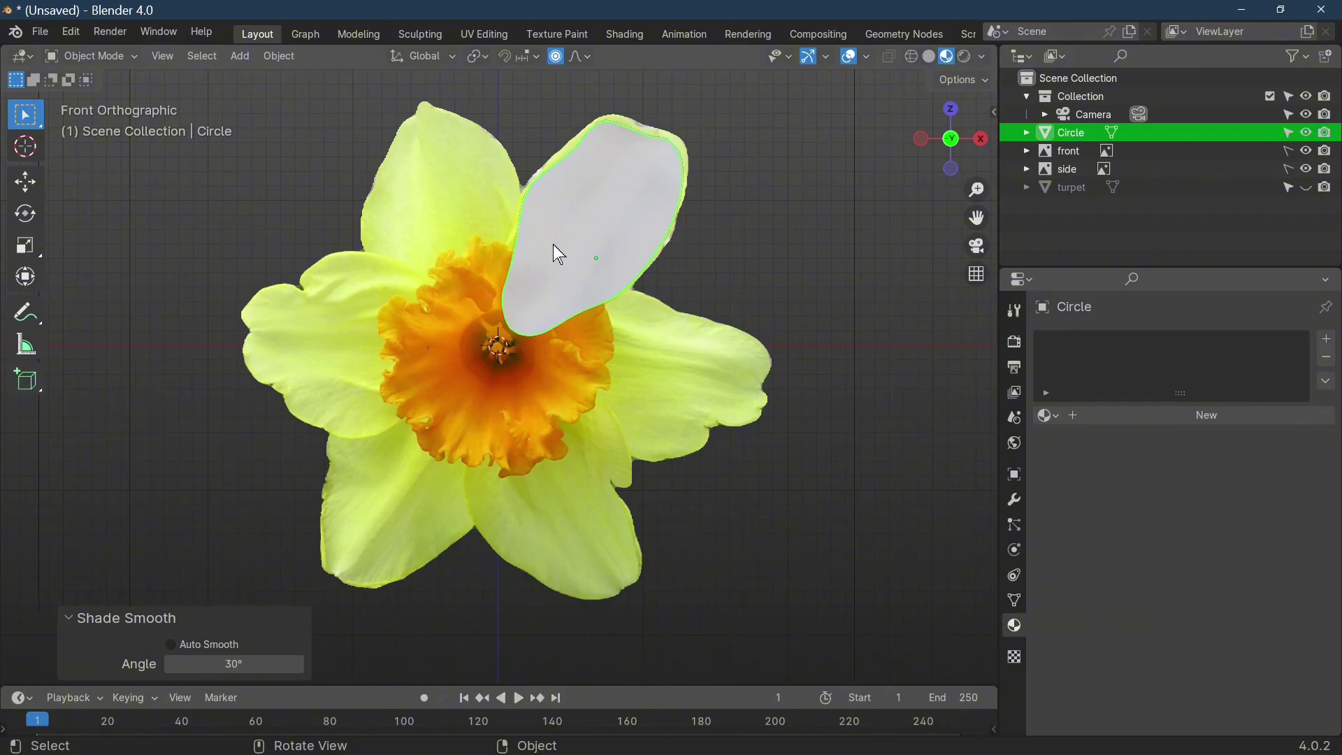
Step: Set the petal's origin to the 3D cursor at the flower's centre
click(530, 303)
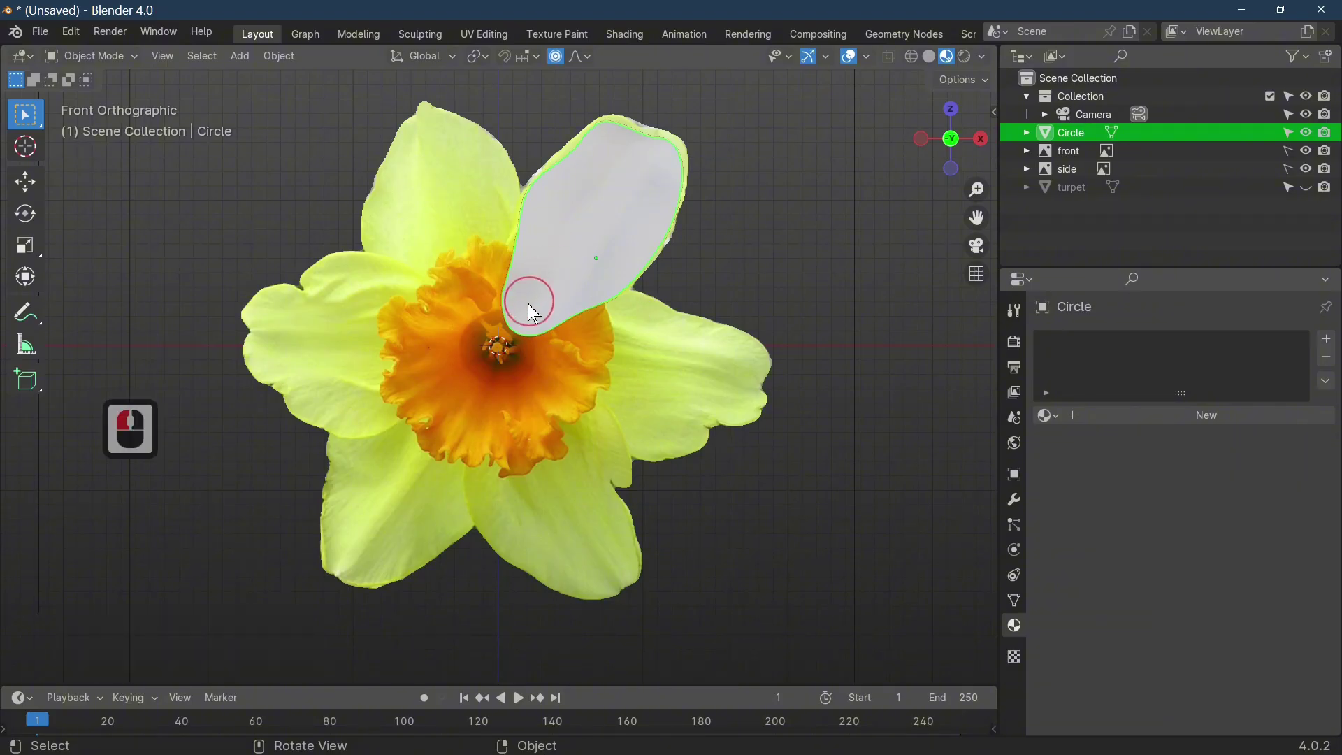
click(279, 56)
mouse_move(307, 95)
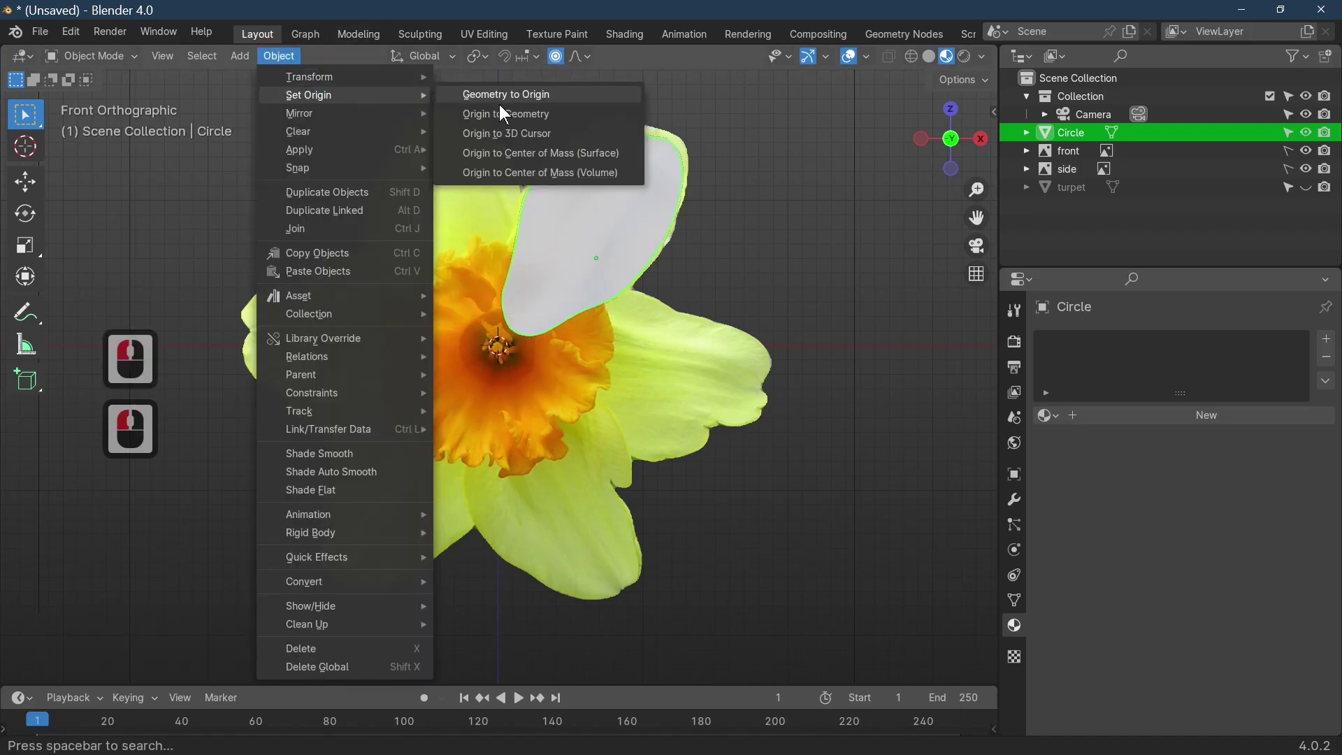
click(519, 132)
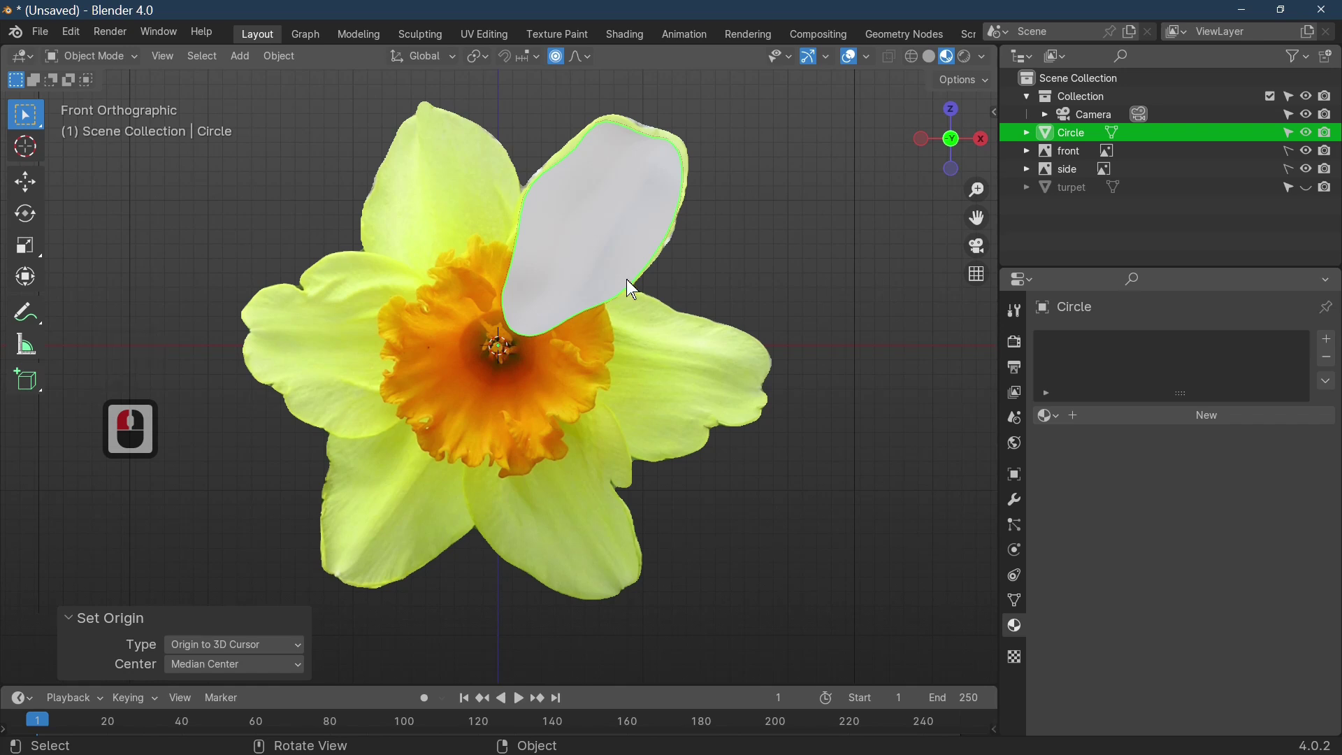
Step: Rotate the petal by -361° about the global Y axis
key(r)
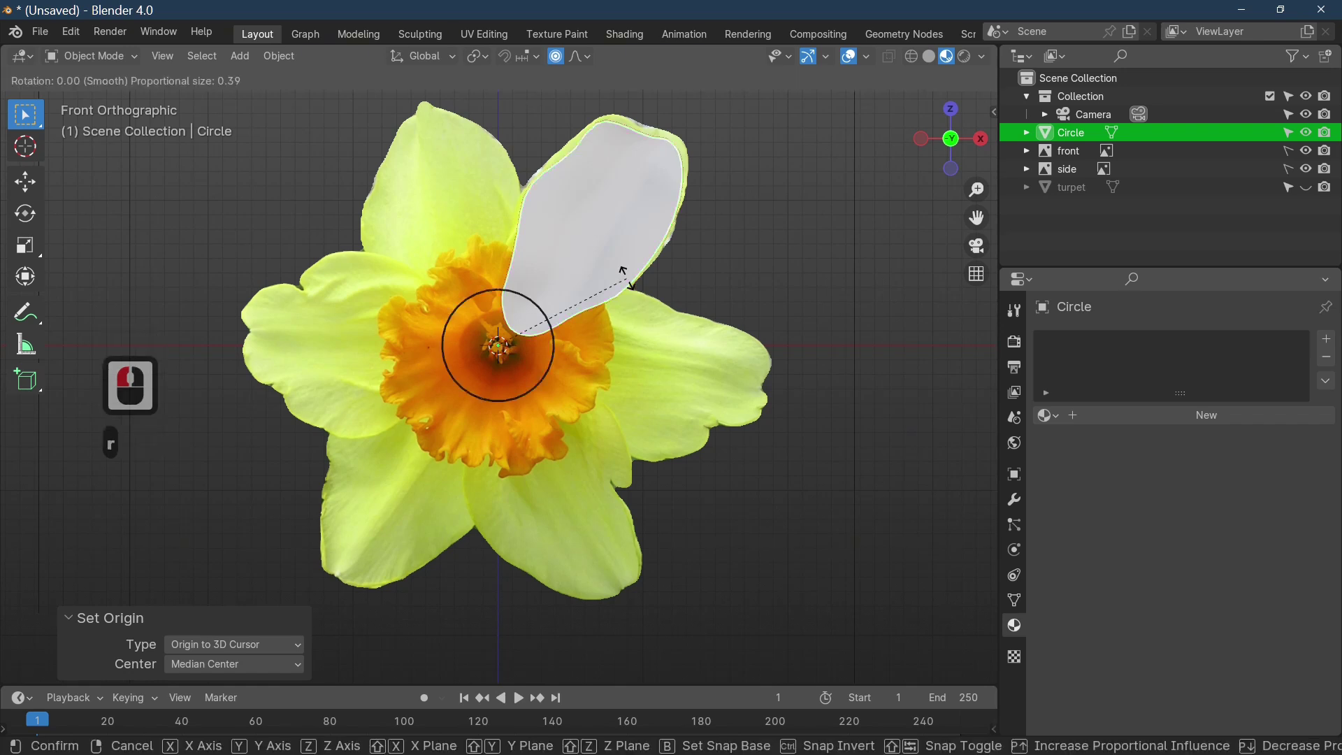
key(y)
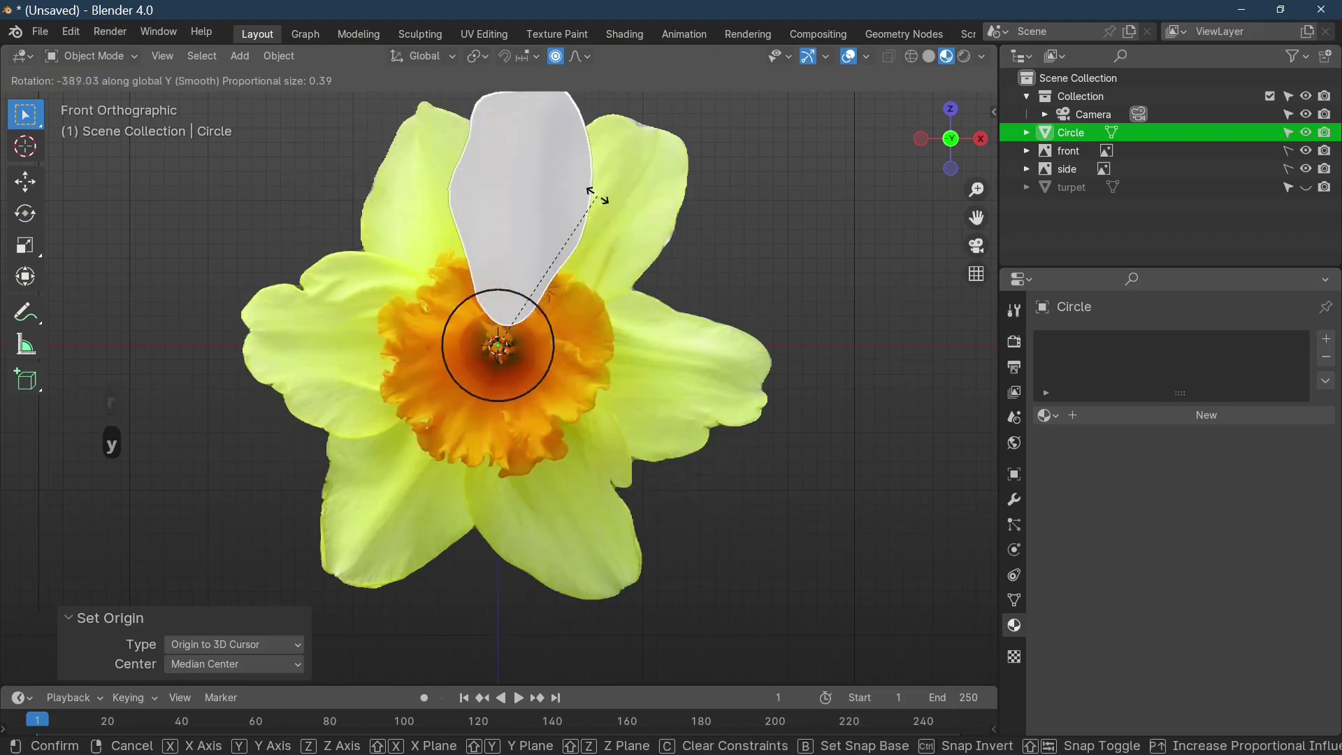
click(644, 266)
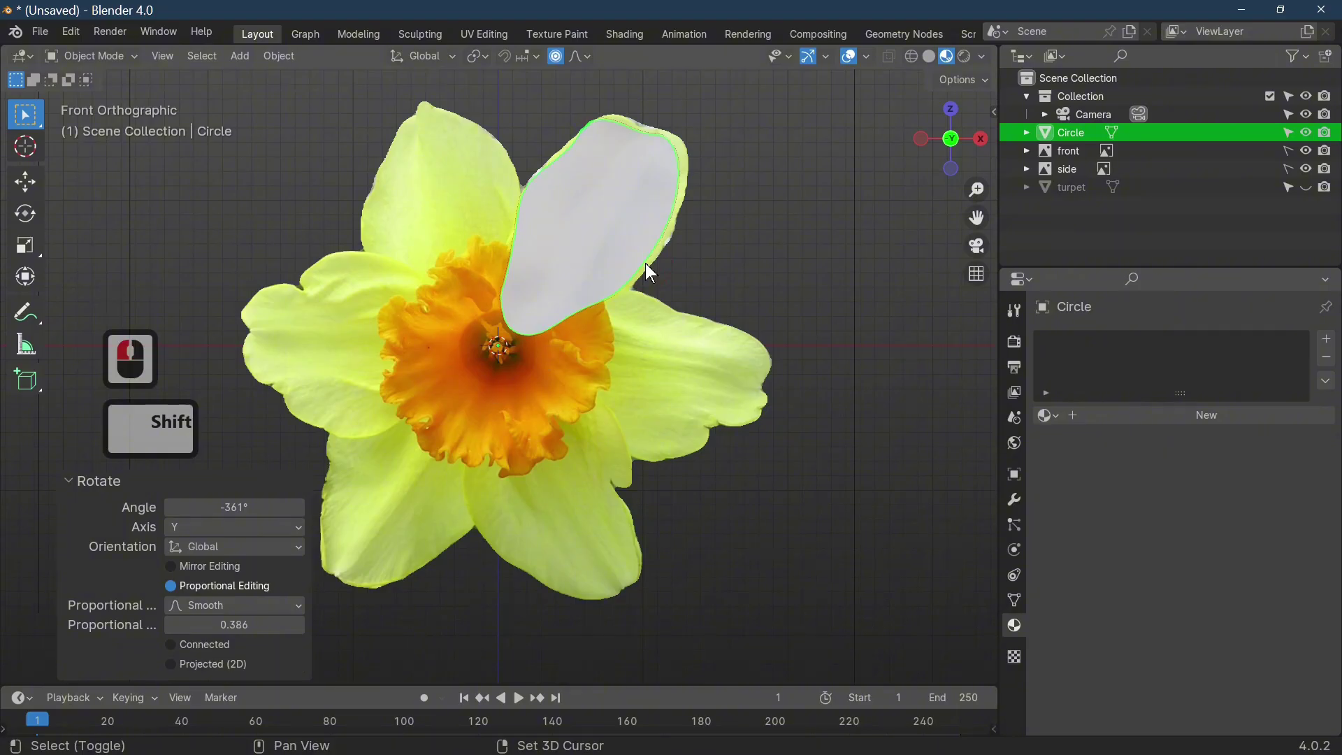
Step: Duplicate the petal, rotate the copy 63.5° onto the neighbouring reference petal clockwise, and delete the copy
key(shift+d)
key(r)
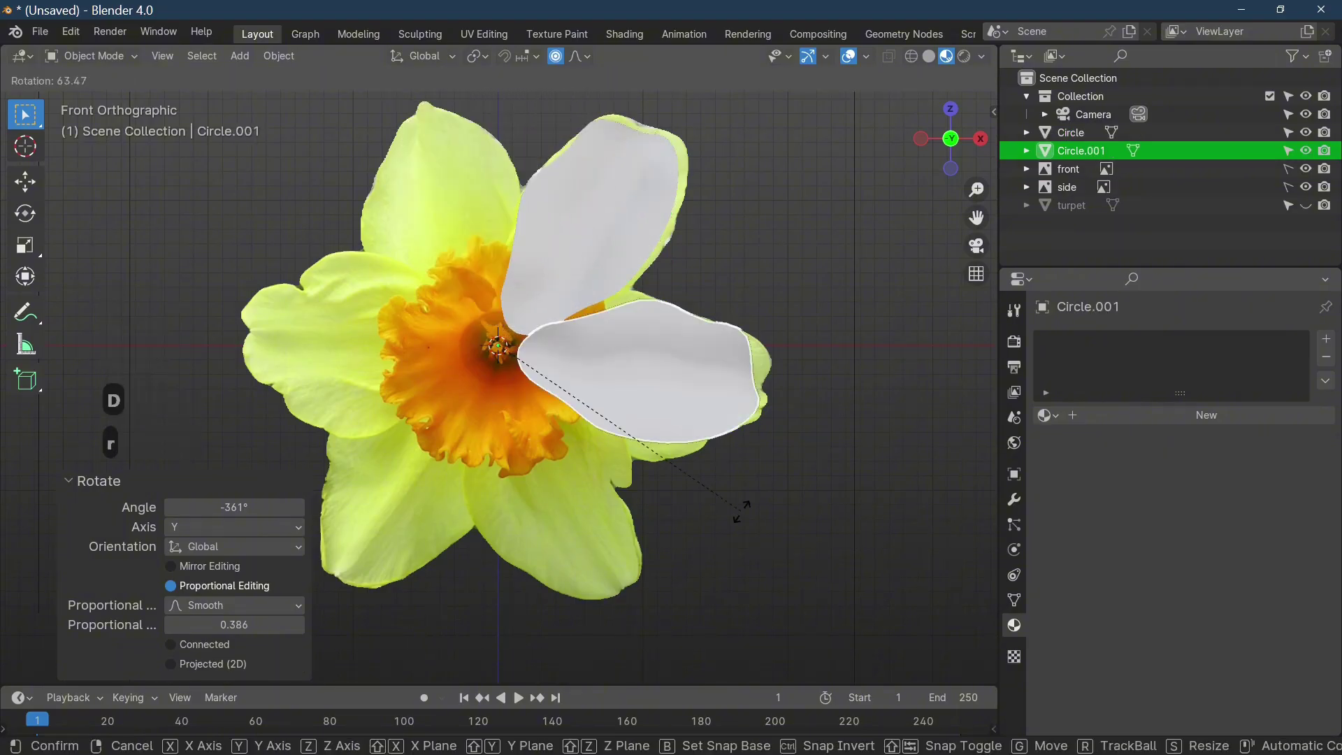
click(741, 511)
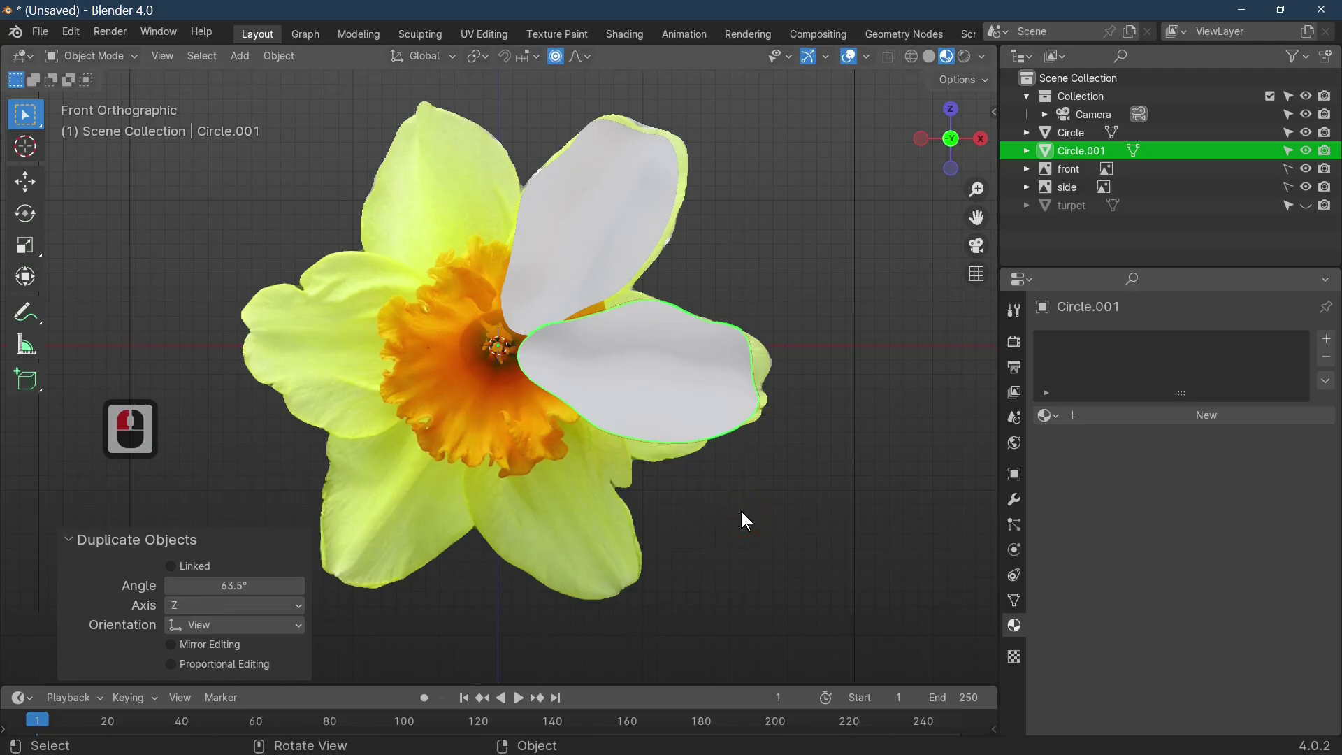
key(x)
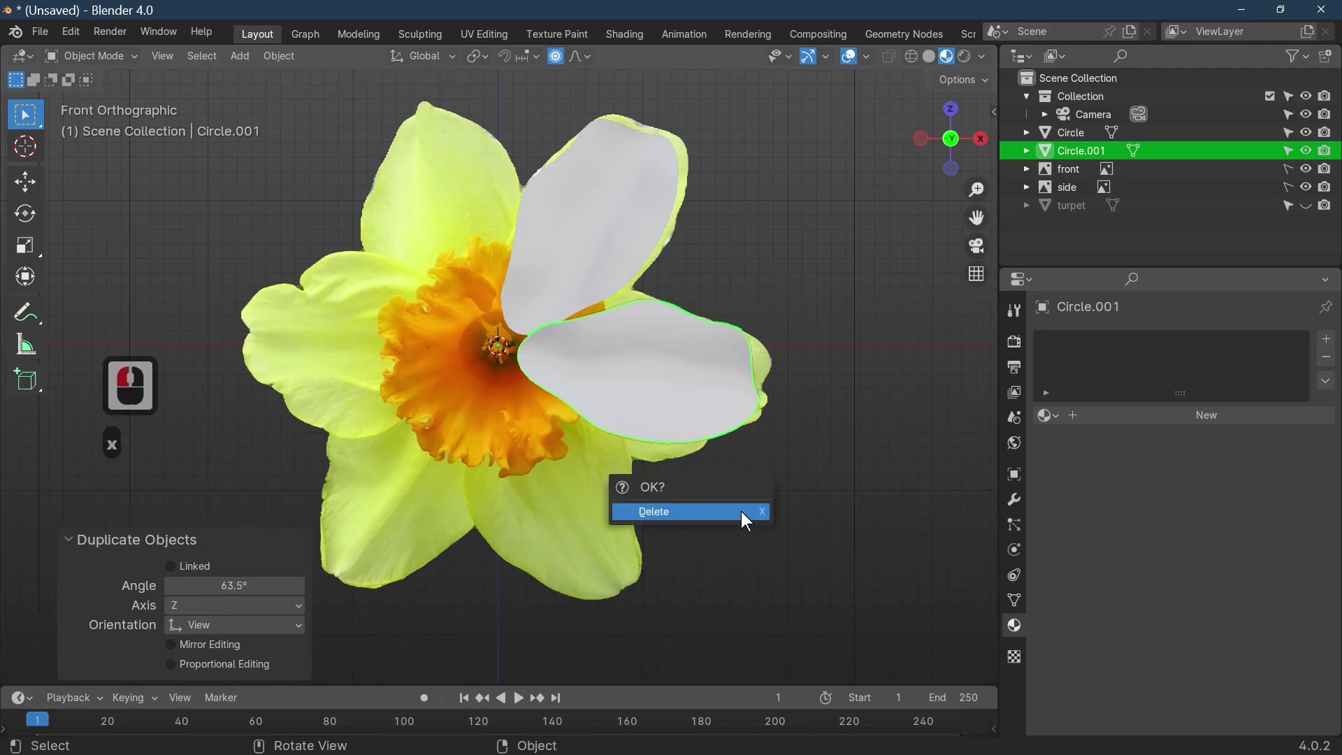
click(745, 519)
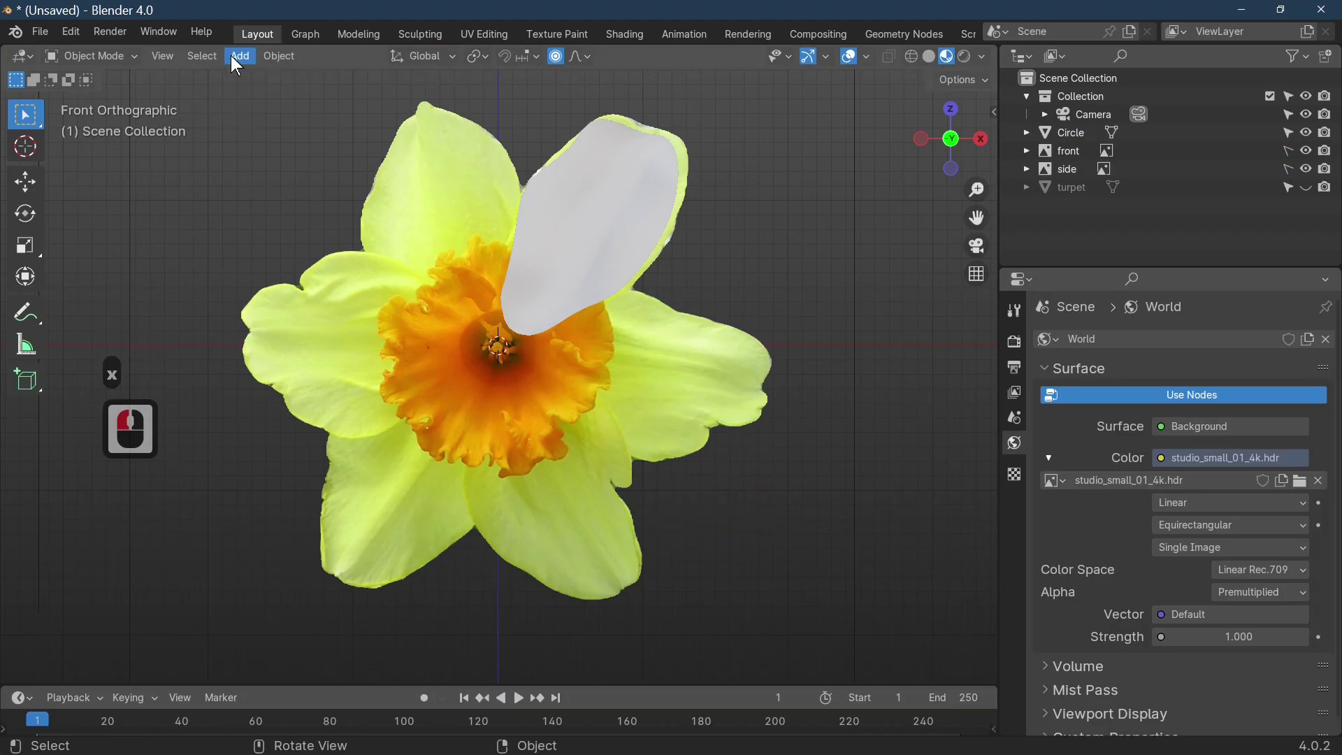
Step: Shape the new circle into a second petal outline matching the reference petal on the flower's right side
key(ctrl+z)
scroll(787, 419, up, 2)
key(Tab)
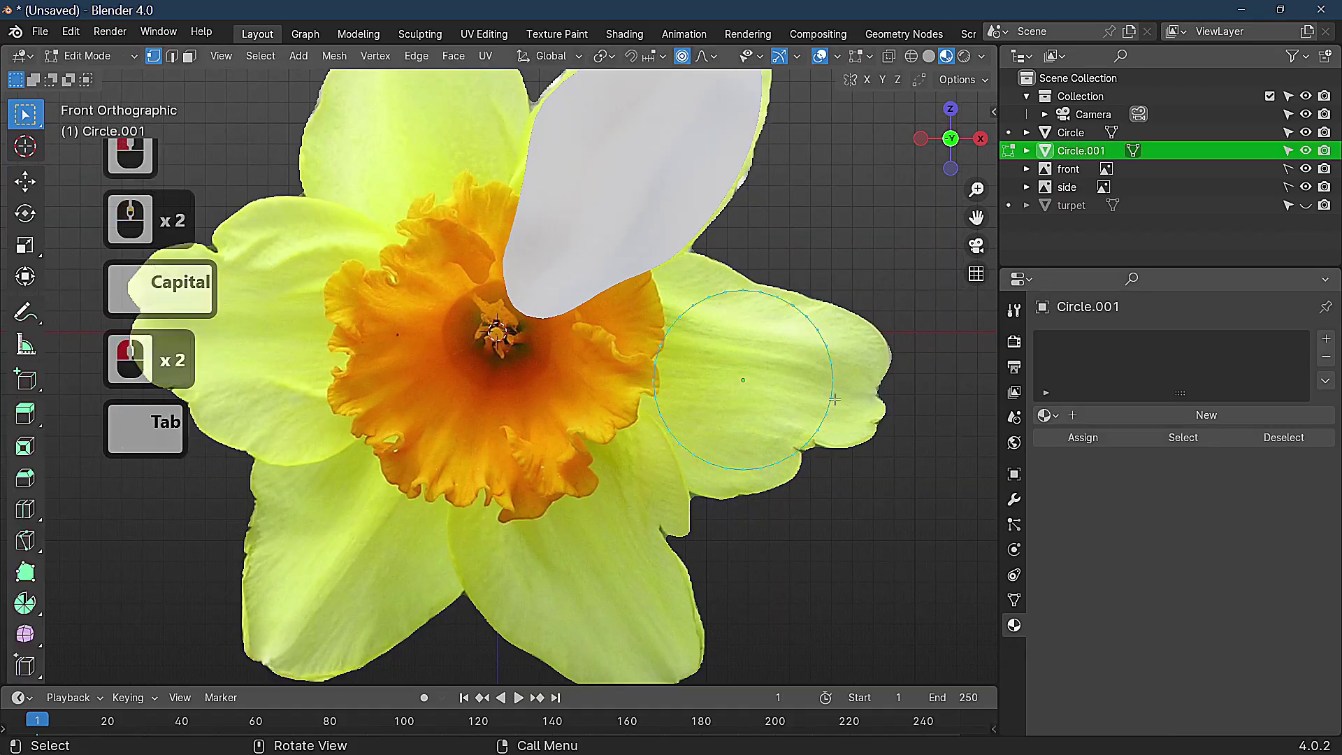
key(Tab)
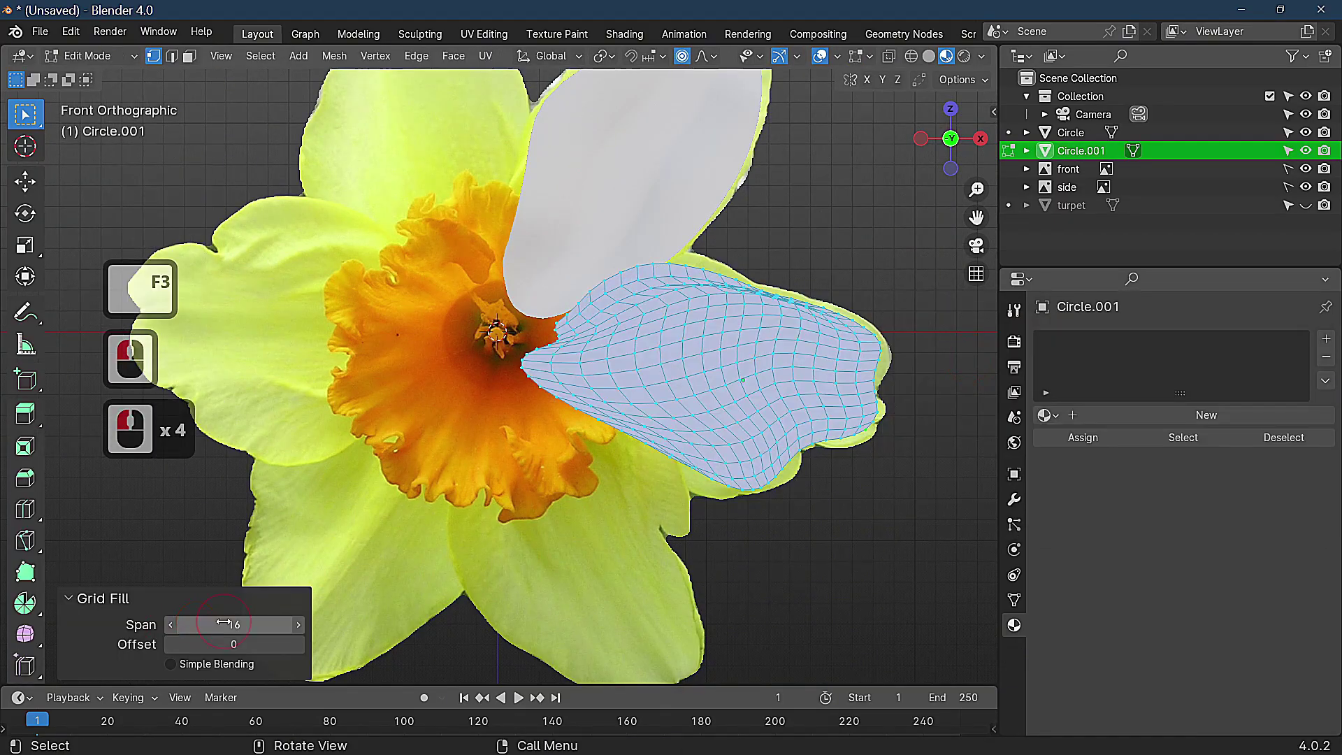
Step: Grid fill the second petal with a span of 4 and an adjusted offset, and move its middle lengthwise loop along Y
click(297, 644)
click(297, 644)
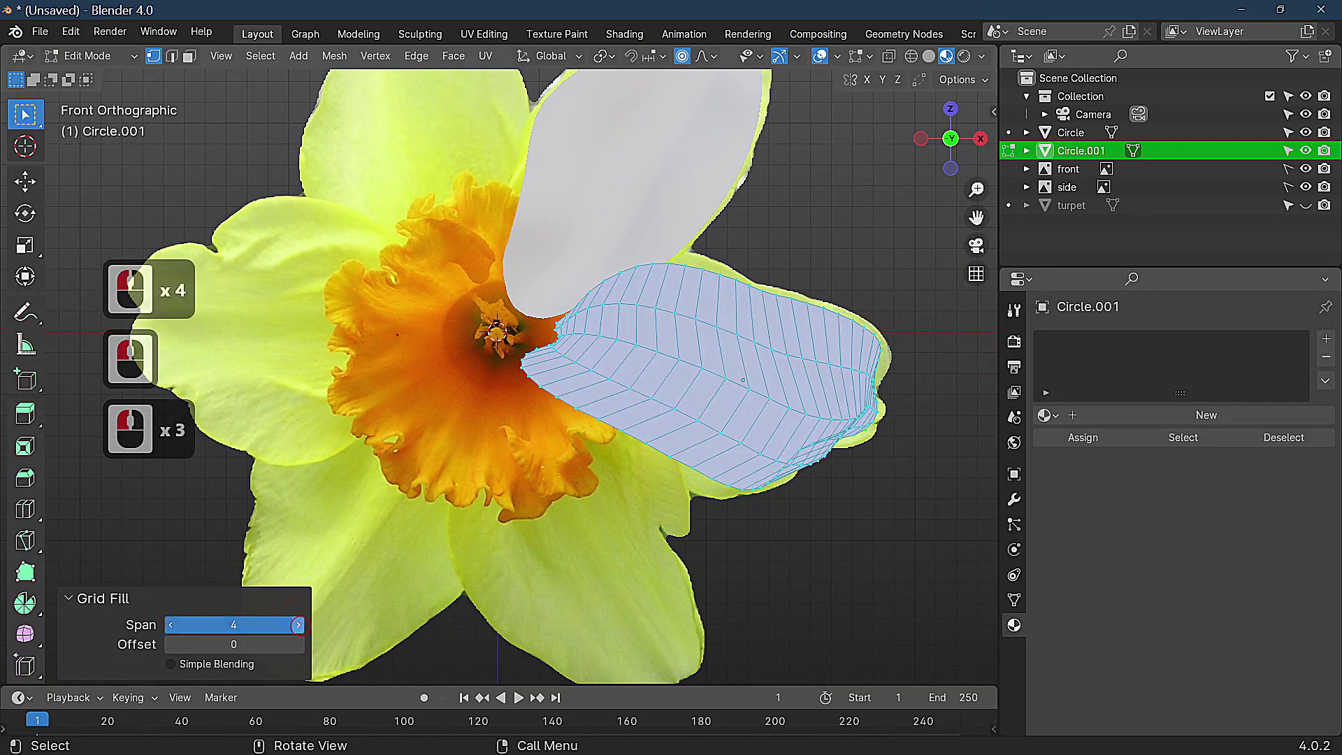
click(298, 644)
click(297, 644)
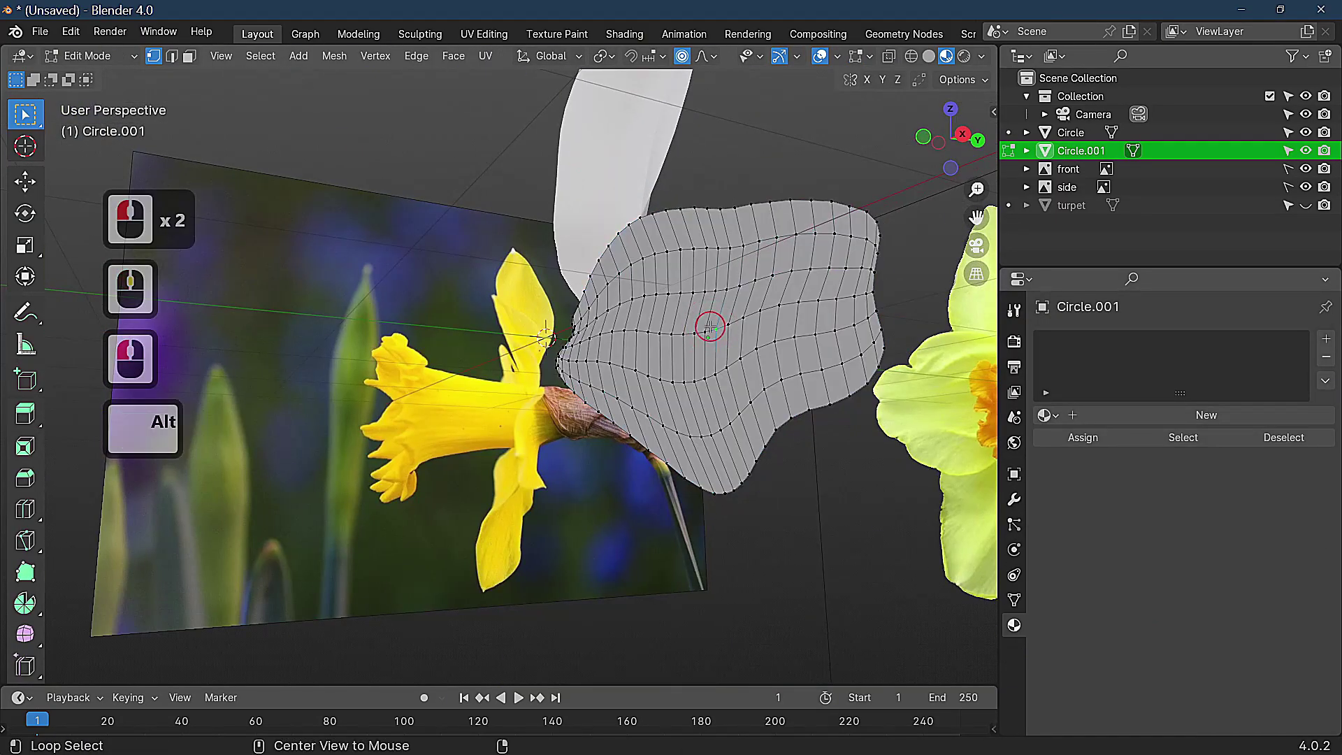
key(g)
key(y)
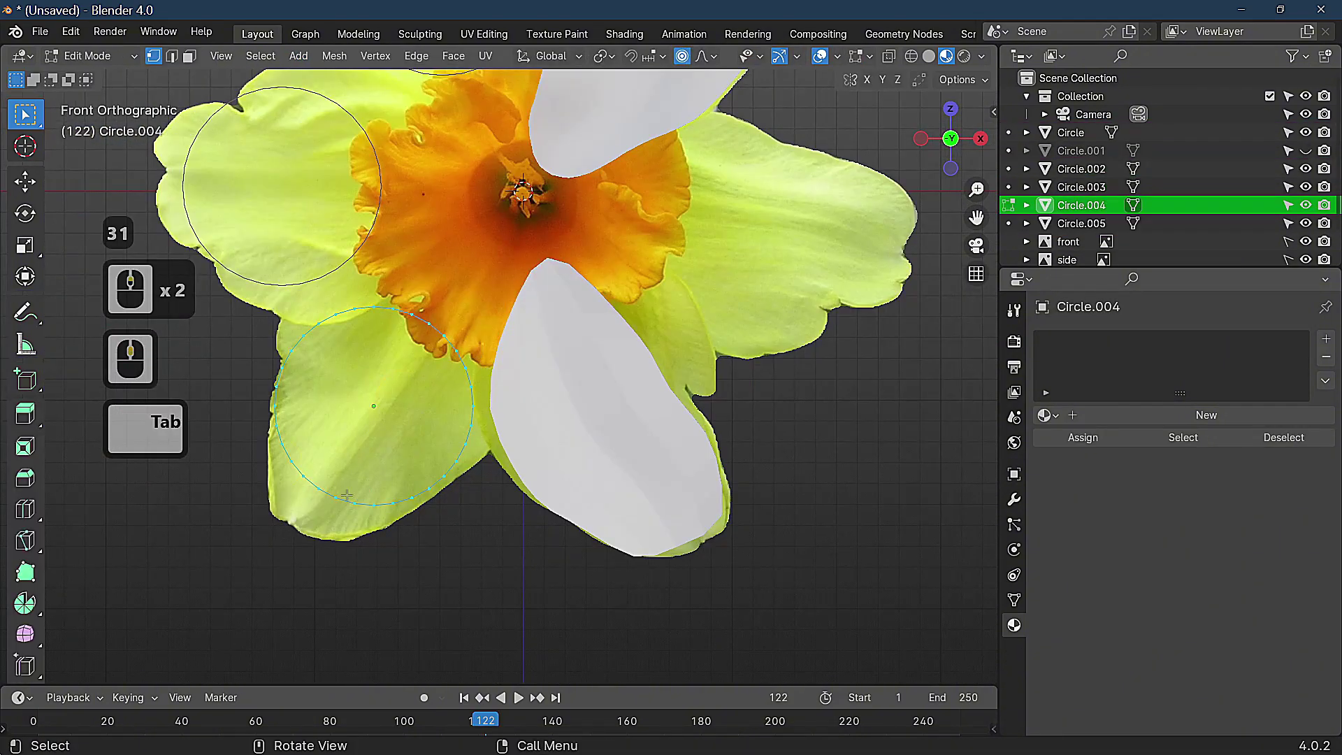
Step: Move the circle's vertices with proportional editing to match the outline of the lower-left reference petal
key(g)
click(312, 347)
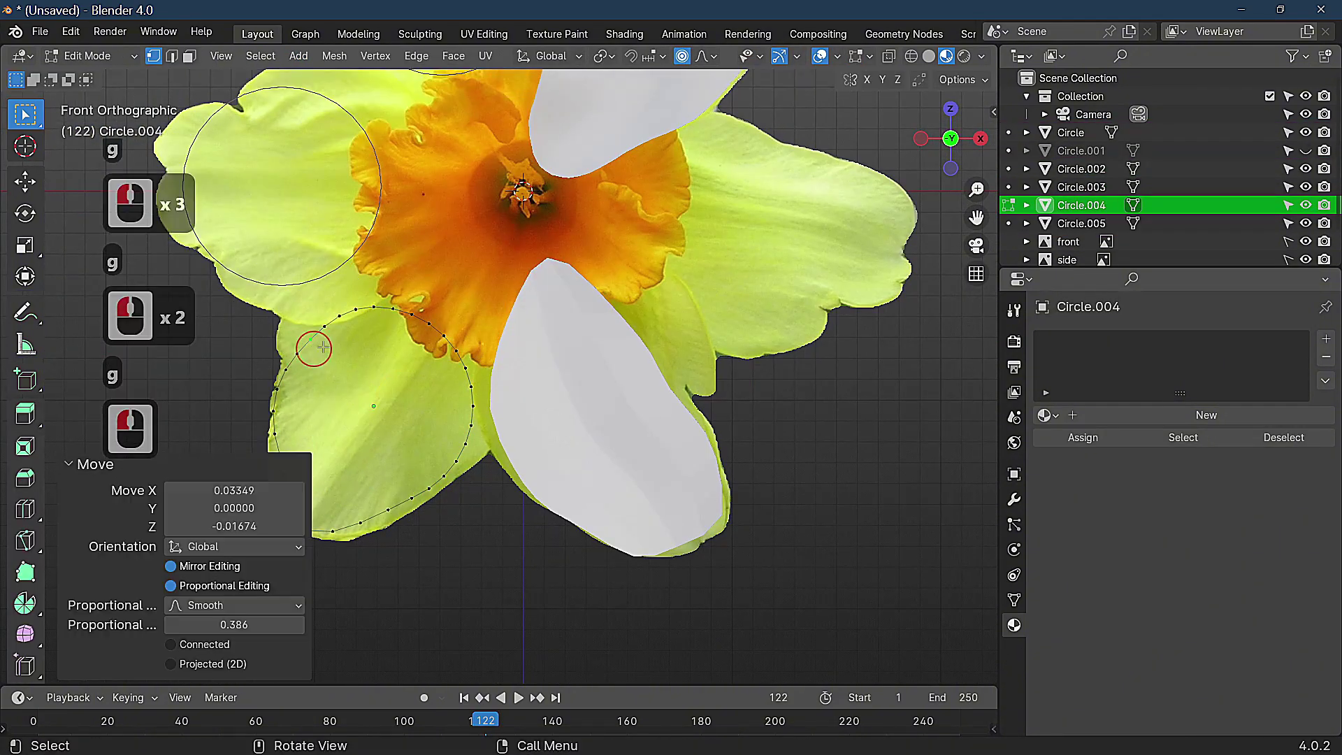
key(g)
click(447, 310)
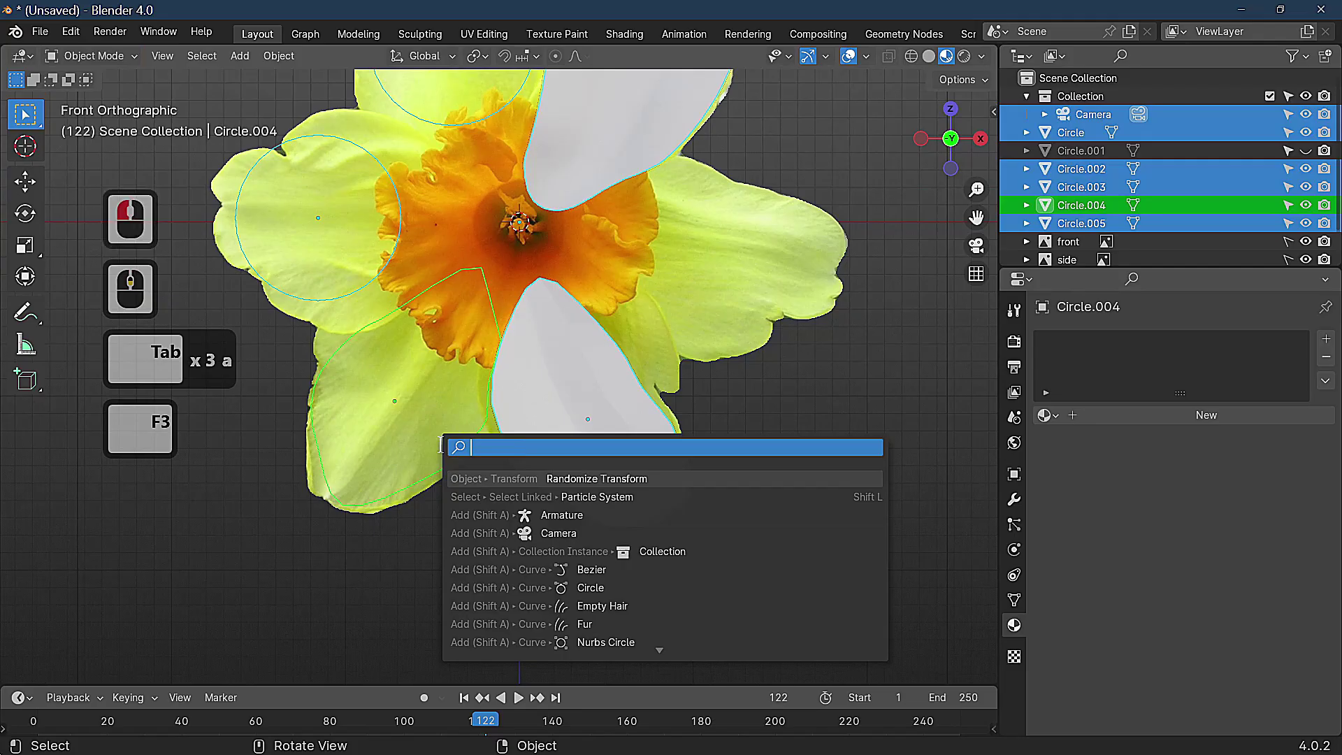
Step: Grid fill the lower-left and left petal outlines, setting the left petal's span to 3 and adjusting its offset
text(grid)
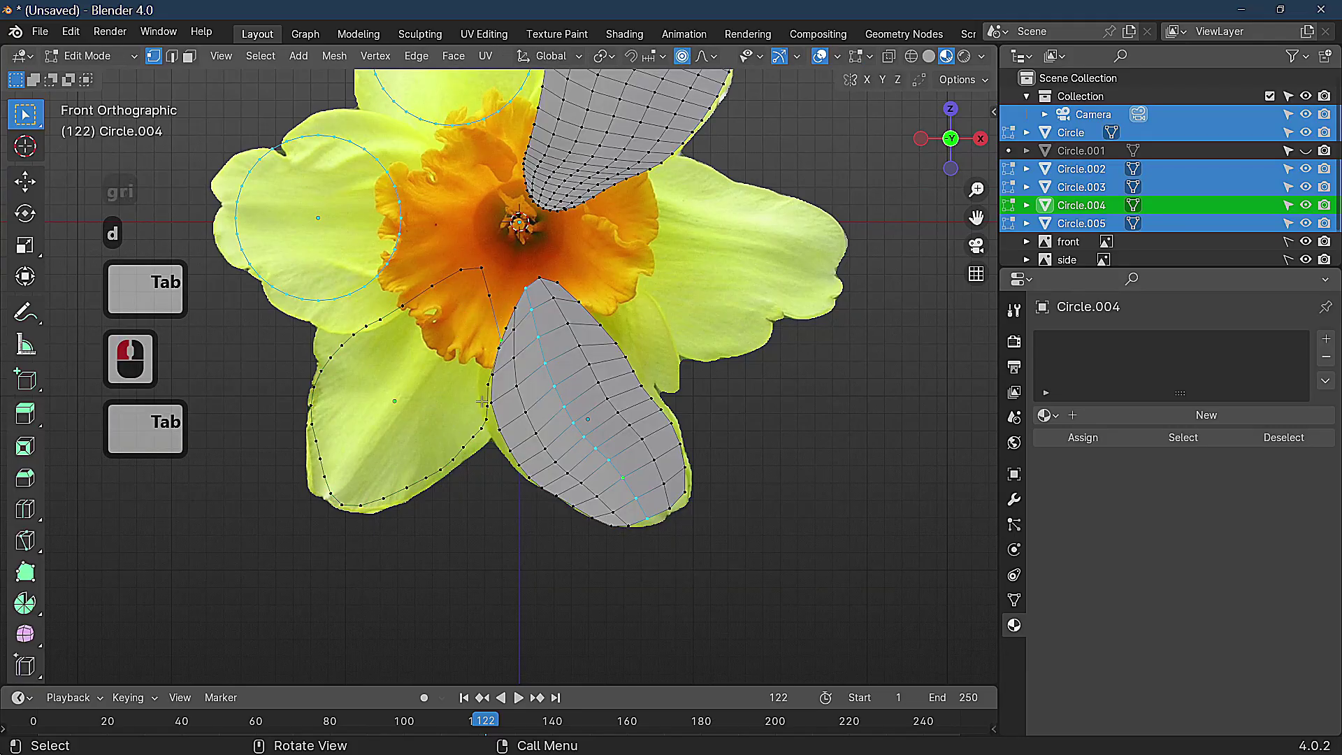
key(Tab)
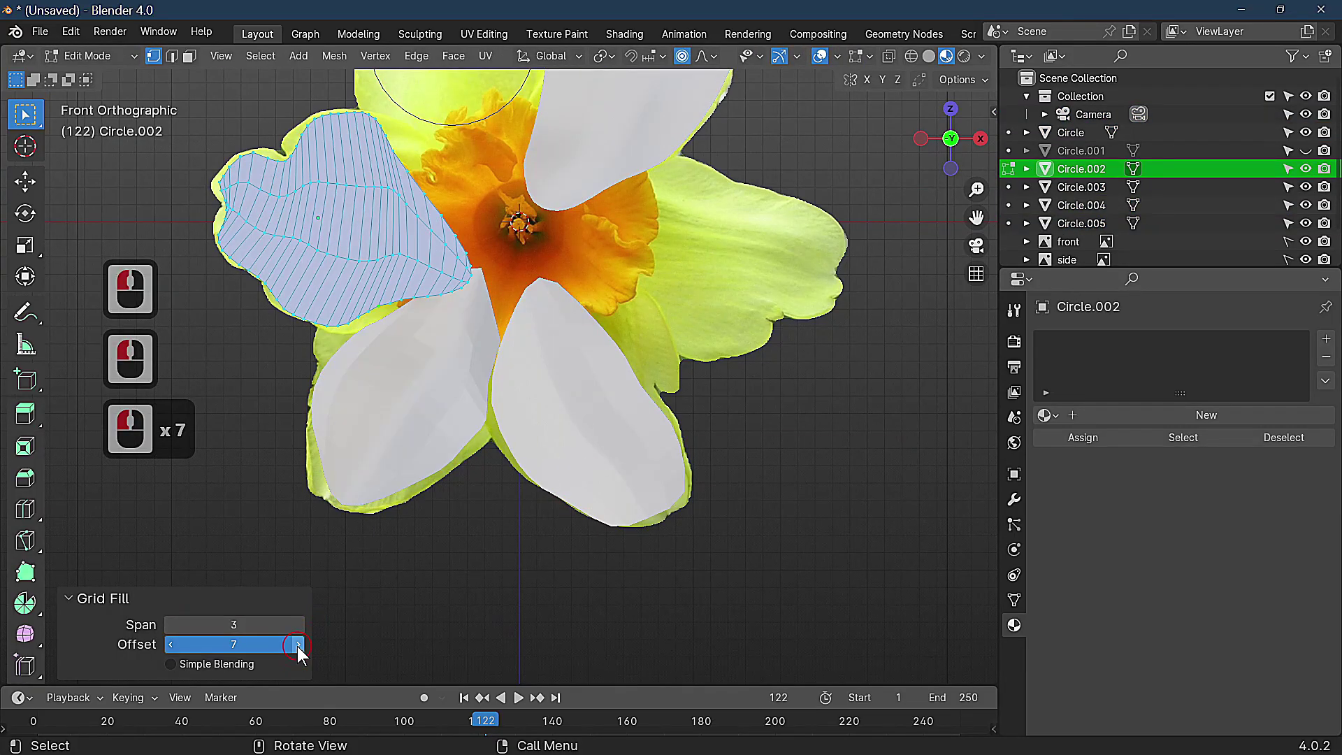
click(171, 644)
key(Tab)
Step: Crease the last petal by moving its selected edge loop along Y with a proportional size of 1, and return to Object Mode
key(Tab)
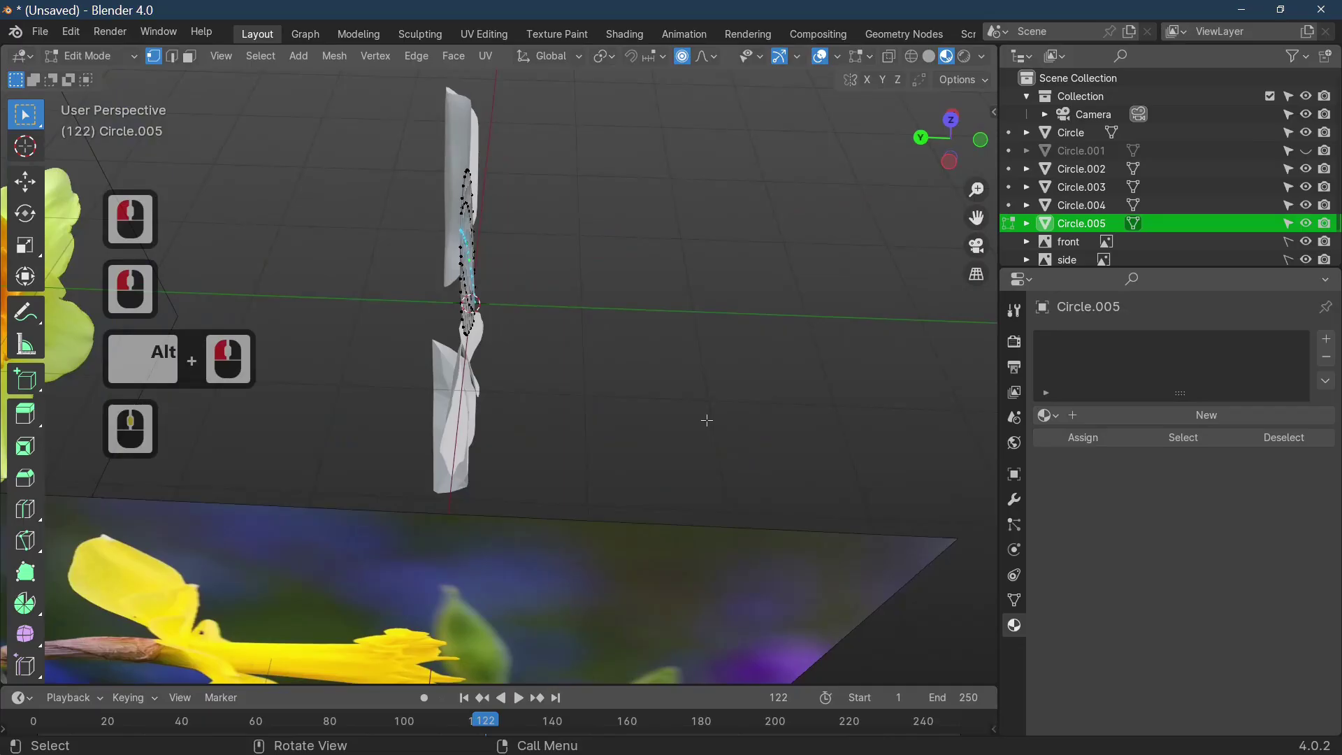
key(g)
key(y)
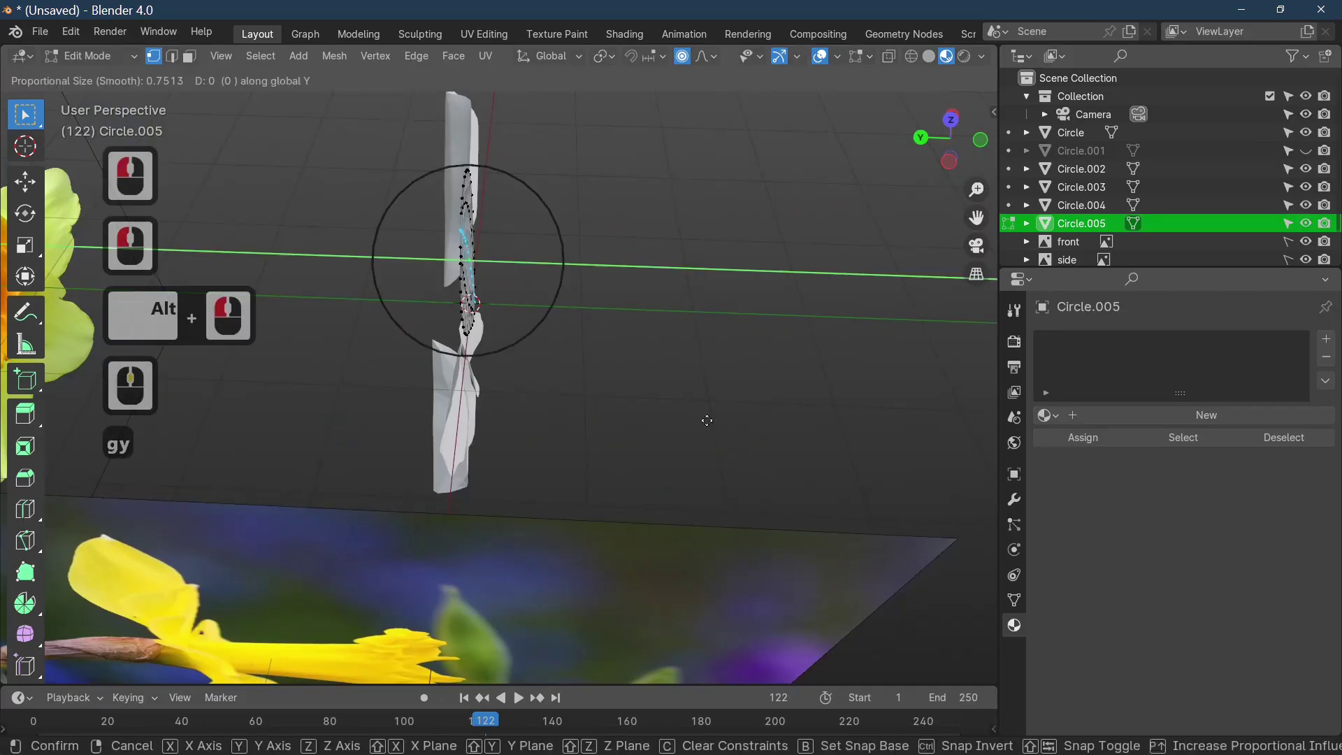
scroll(693, 422, down, 3)
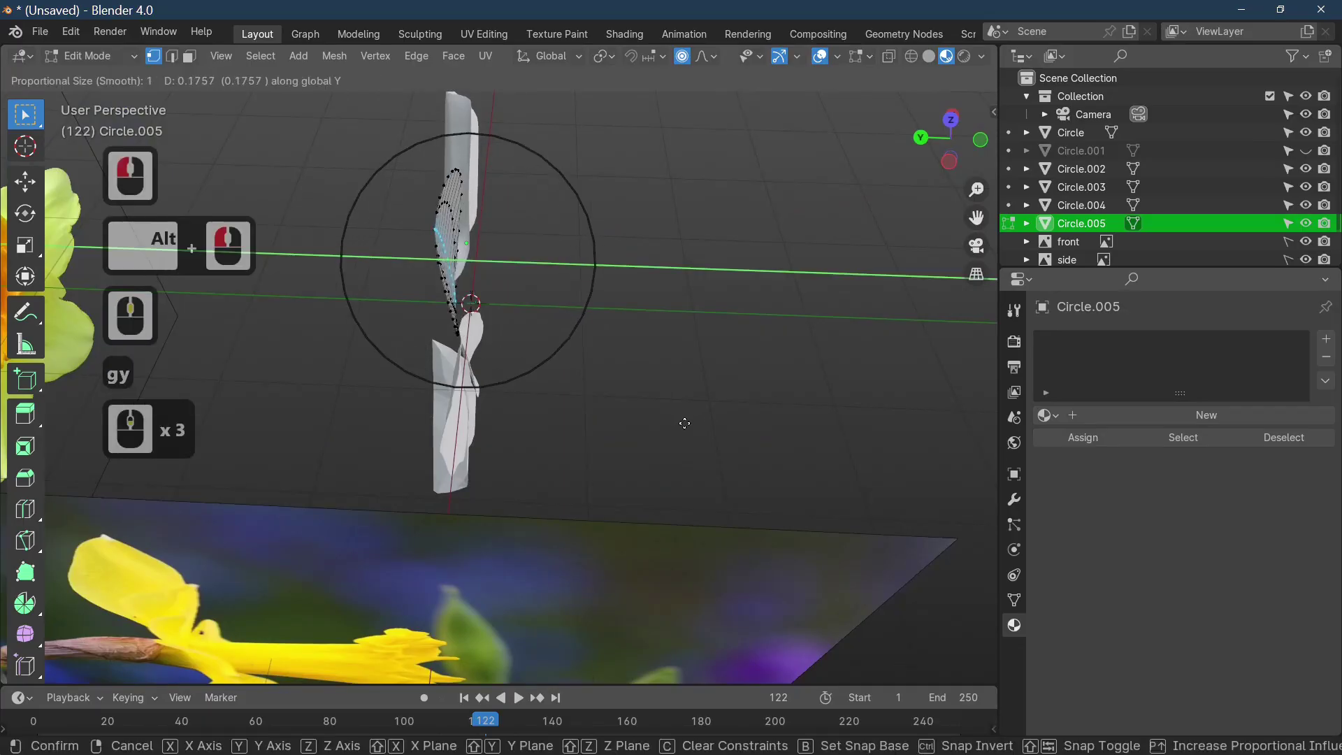
click(727, 464)
key(Tab)
Step: Unhide all hidden objects and select the flower's trumpet to check it against the petals from the side
middle_drag(666, 364, 663, 279)
key(alt+h)
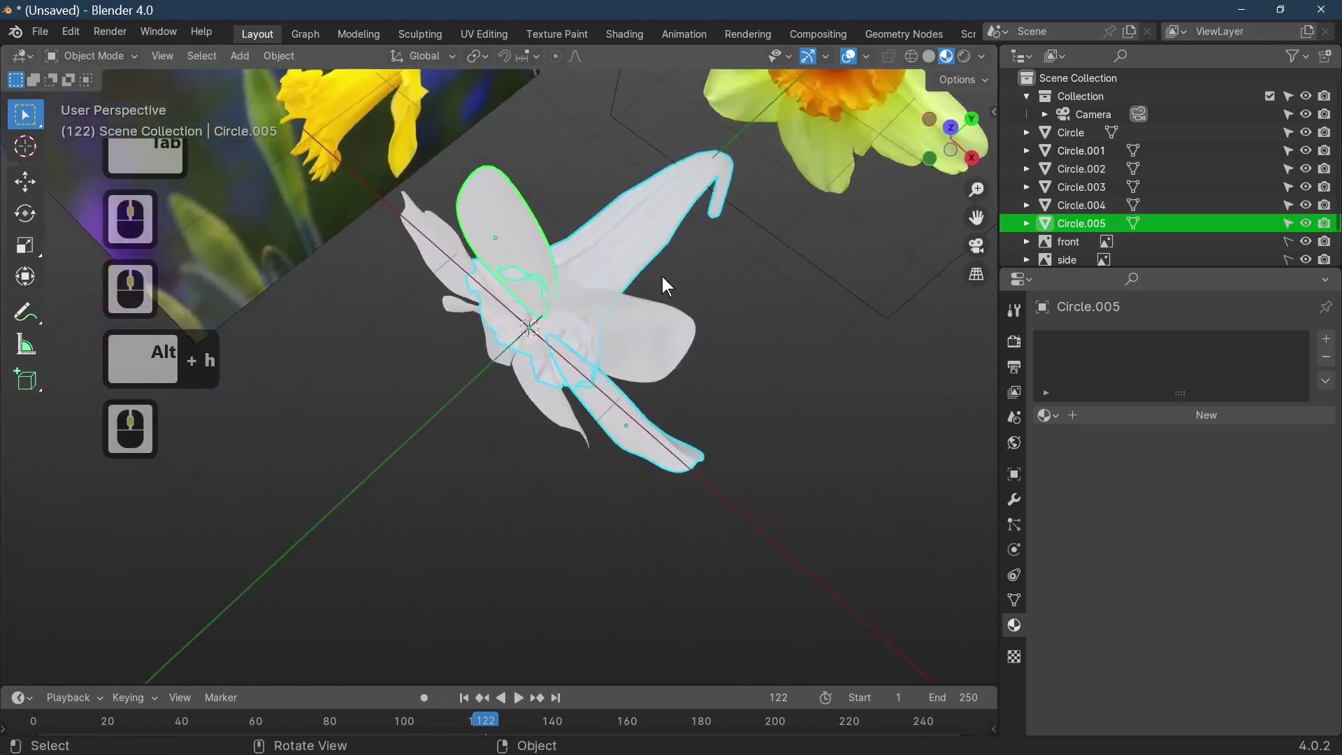
click(676, 263)
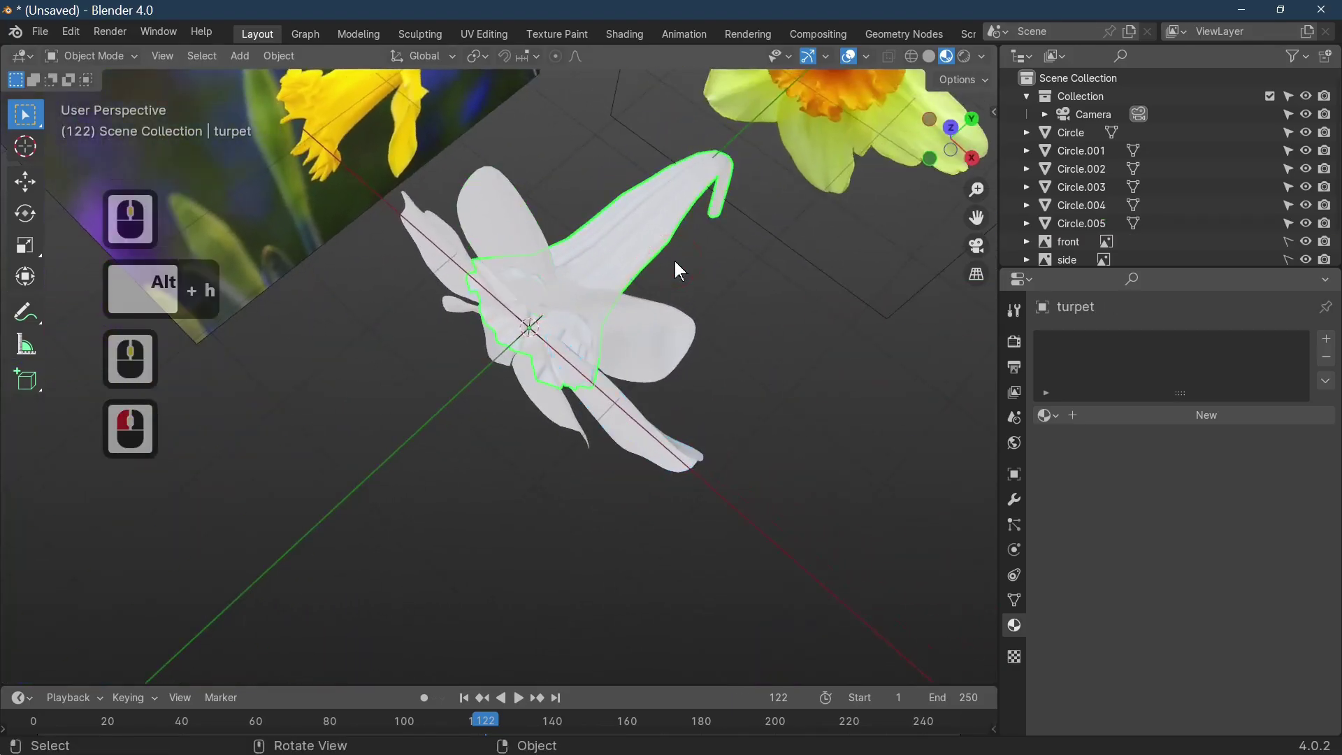
middle_drag(690, 311, 618, 226)
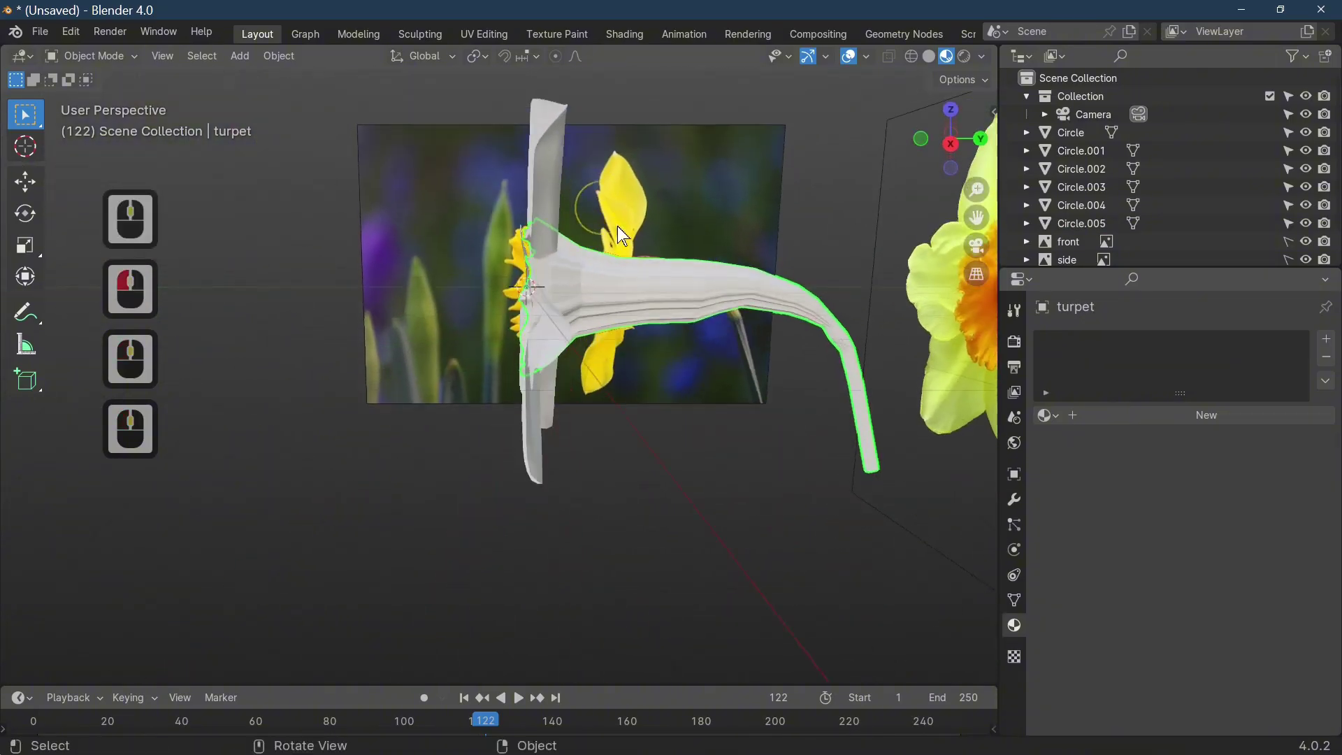
Step: Hide the trumpet and move all six petals about 1.31 along Y and 0.05 along Z onto the side reference's petals
click(703, 309)
key(h)
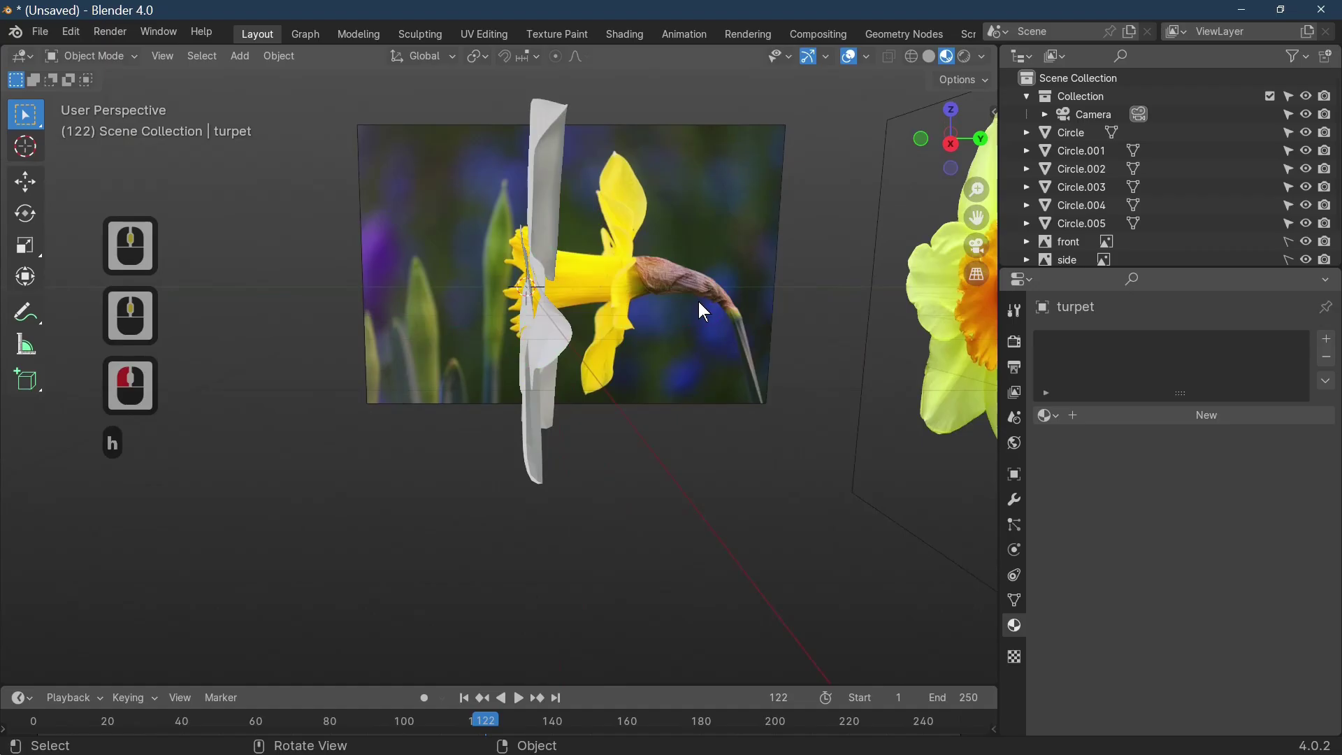
click(584, 224)
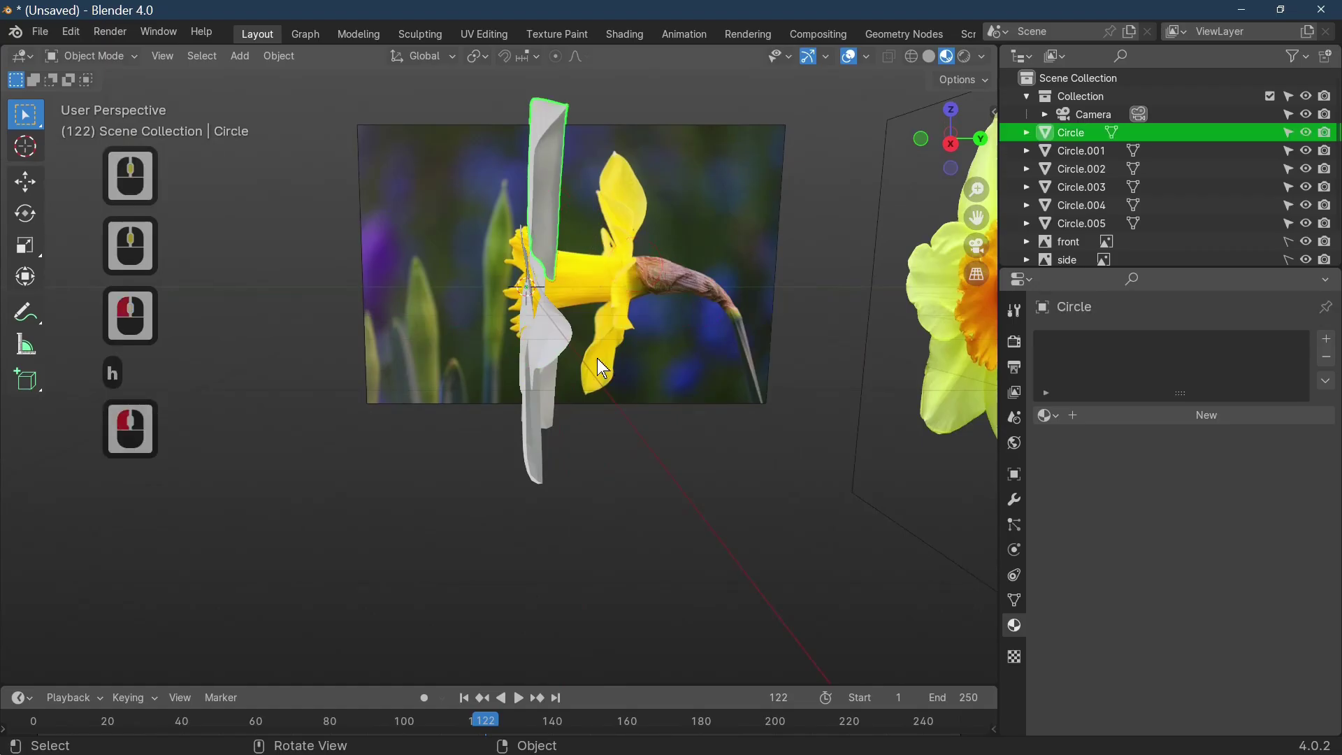
middle_drag(589, 337, 604, 343)
drag(371, 105, 656, 485)
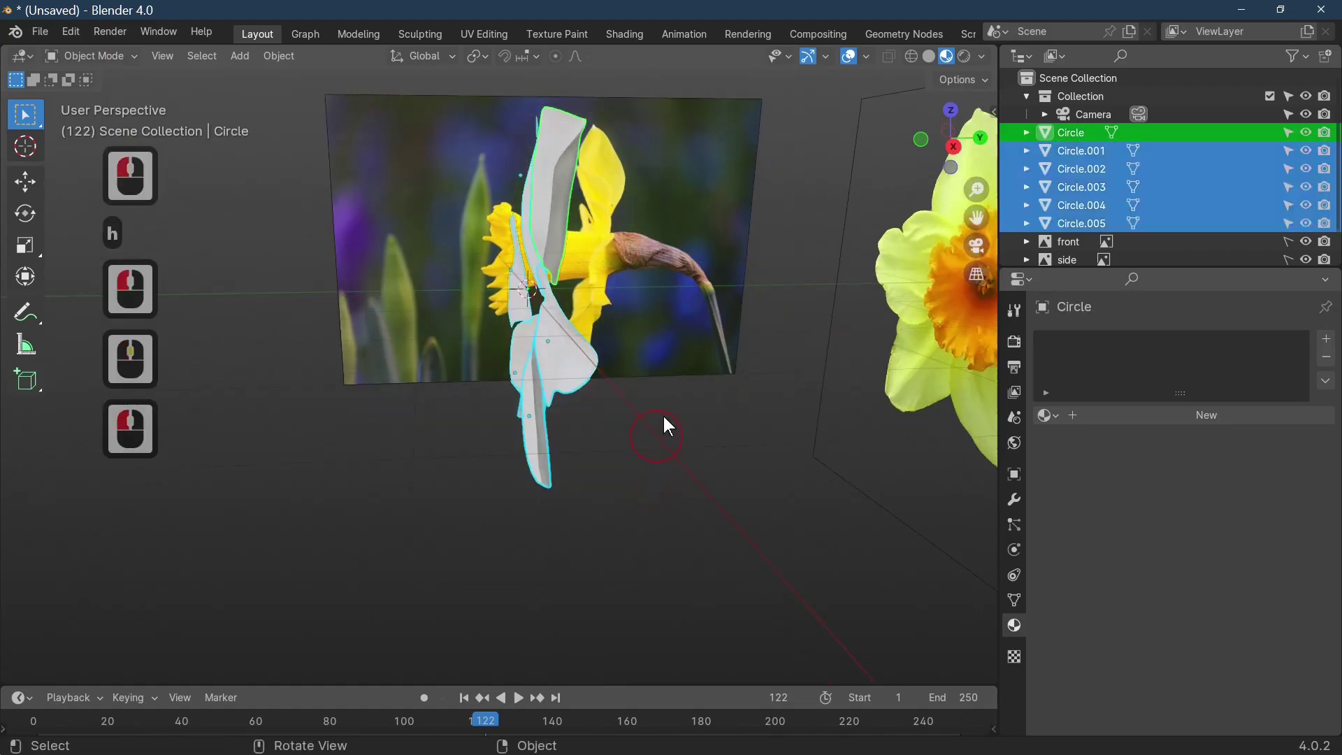
key(1)
key(3)
key(g)
click(820, 283)
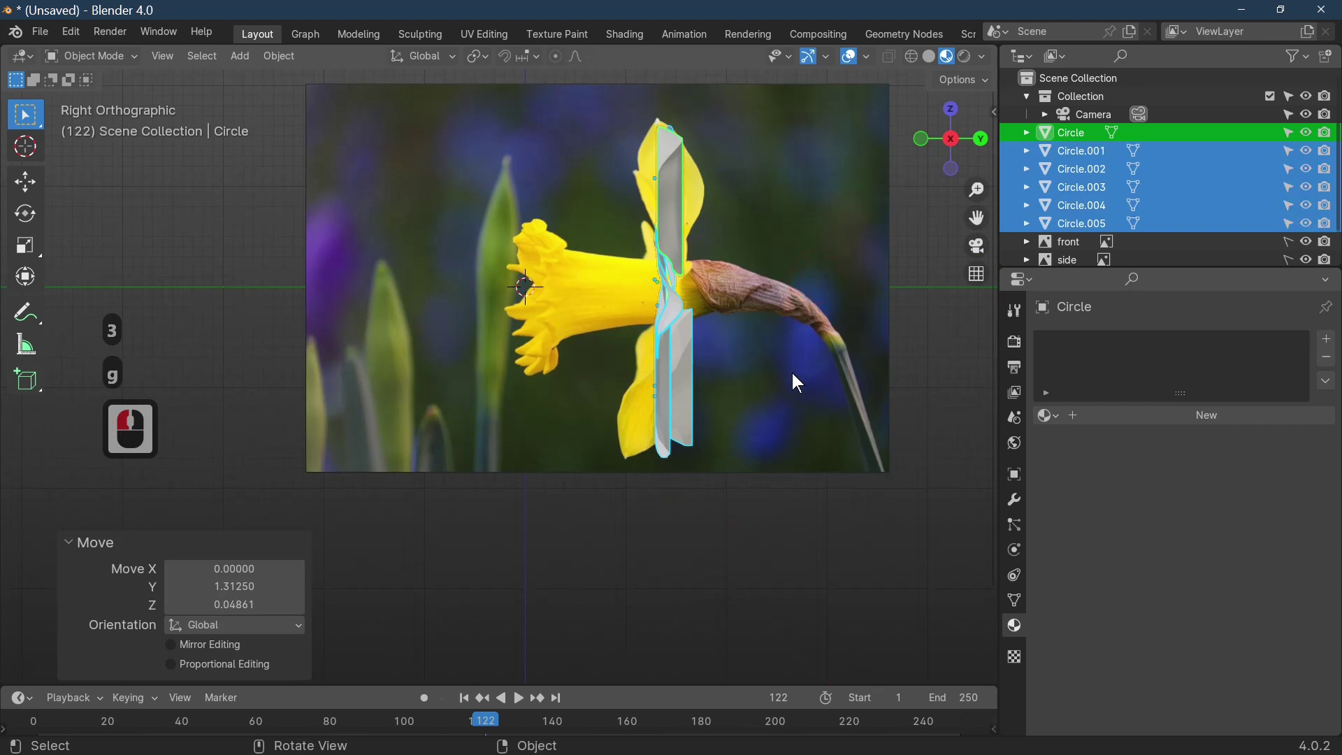
Step: Bend the outer edge of the upper petal Circle forward along global Y using proportional editing
middle_drag(795, 380, 787, 475)
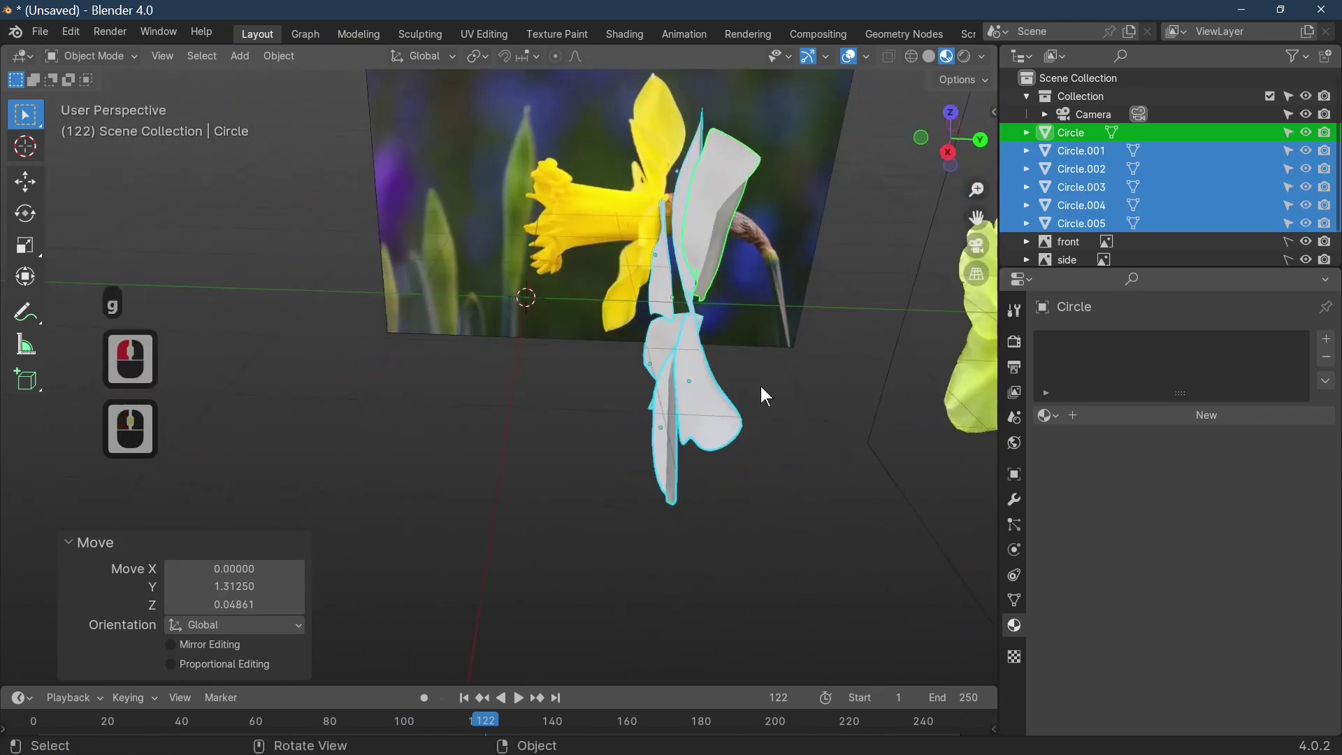
key(Tab)
click(732, 221)
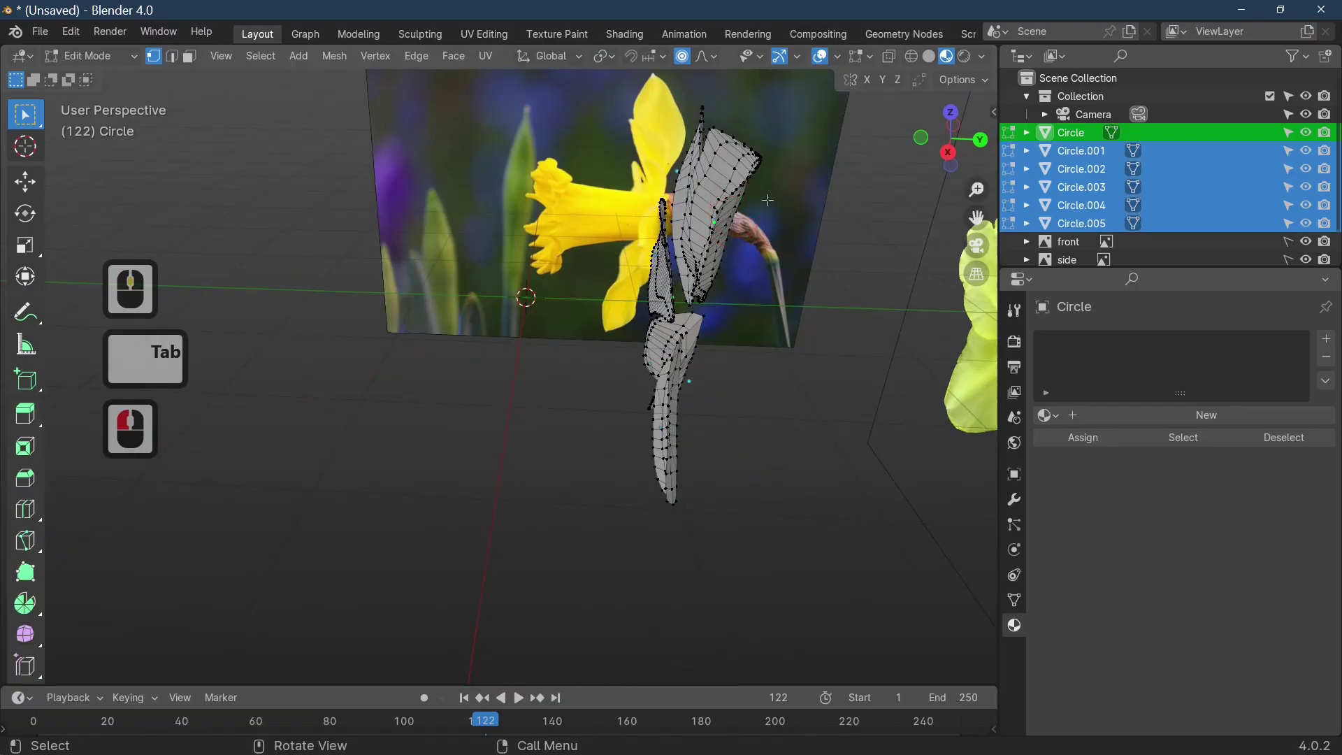
click(748, 200)
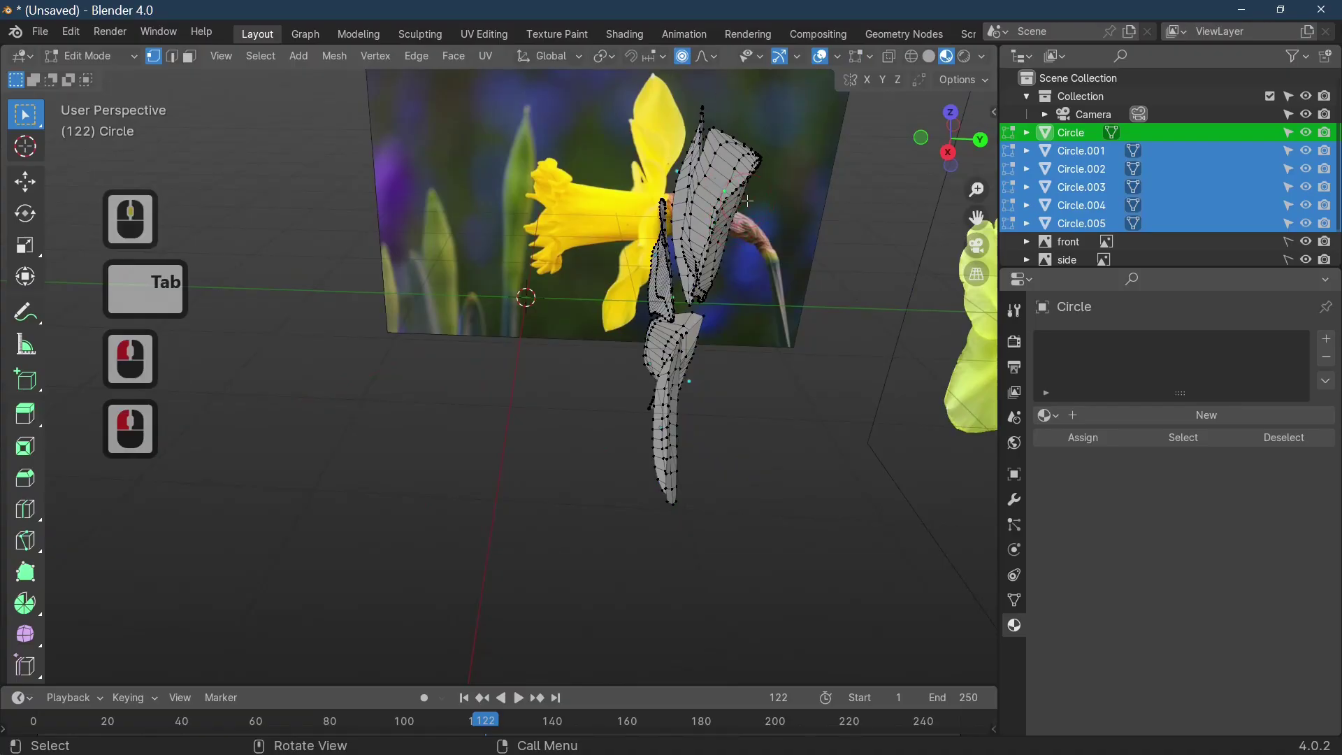
click(732, 188)
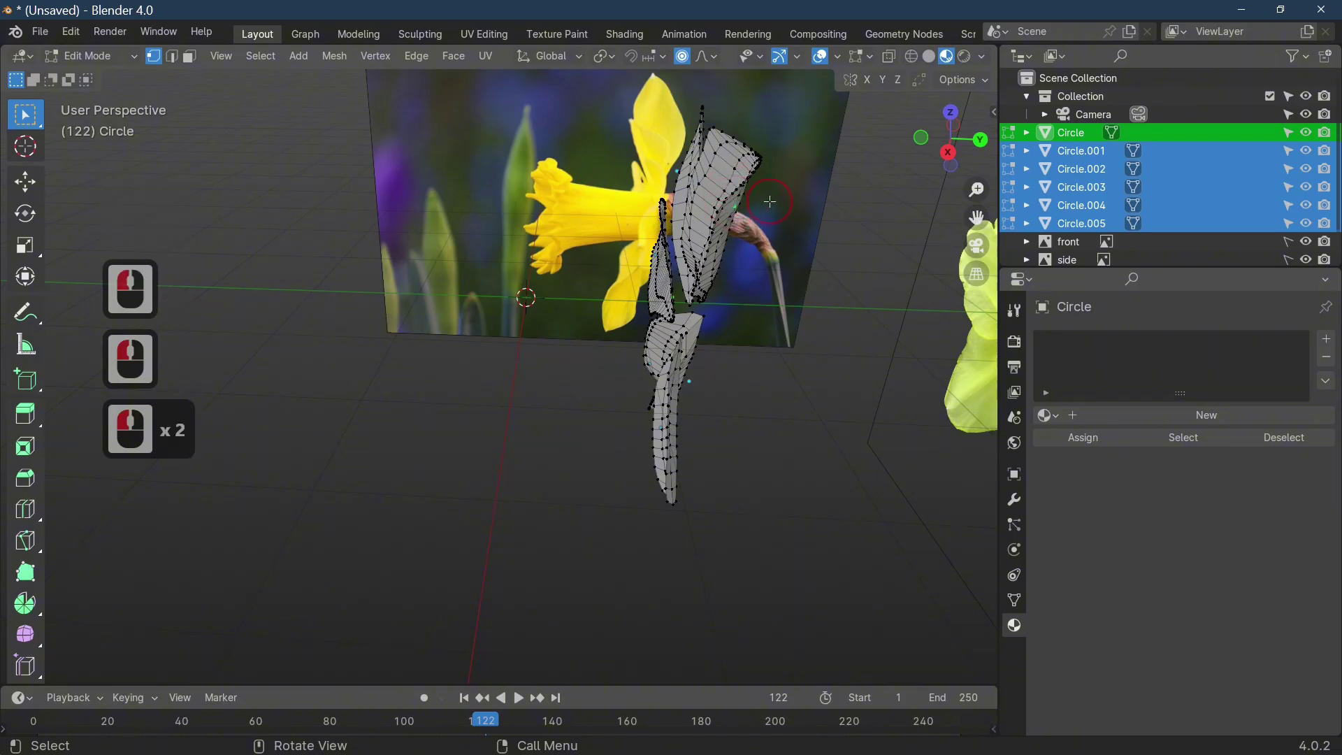
click(743, 208)
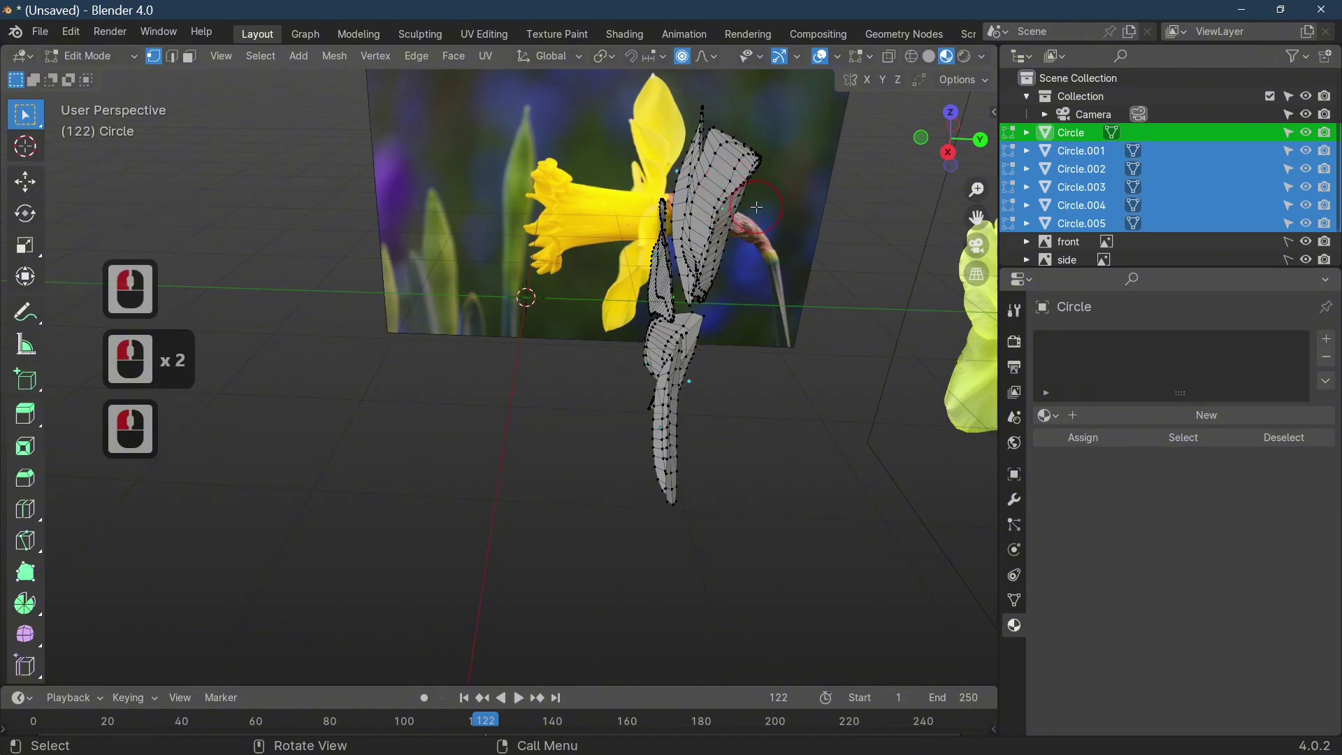
key(g)
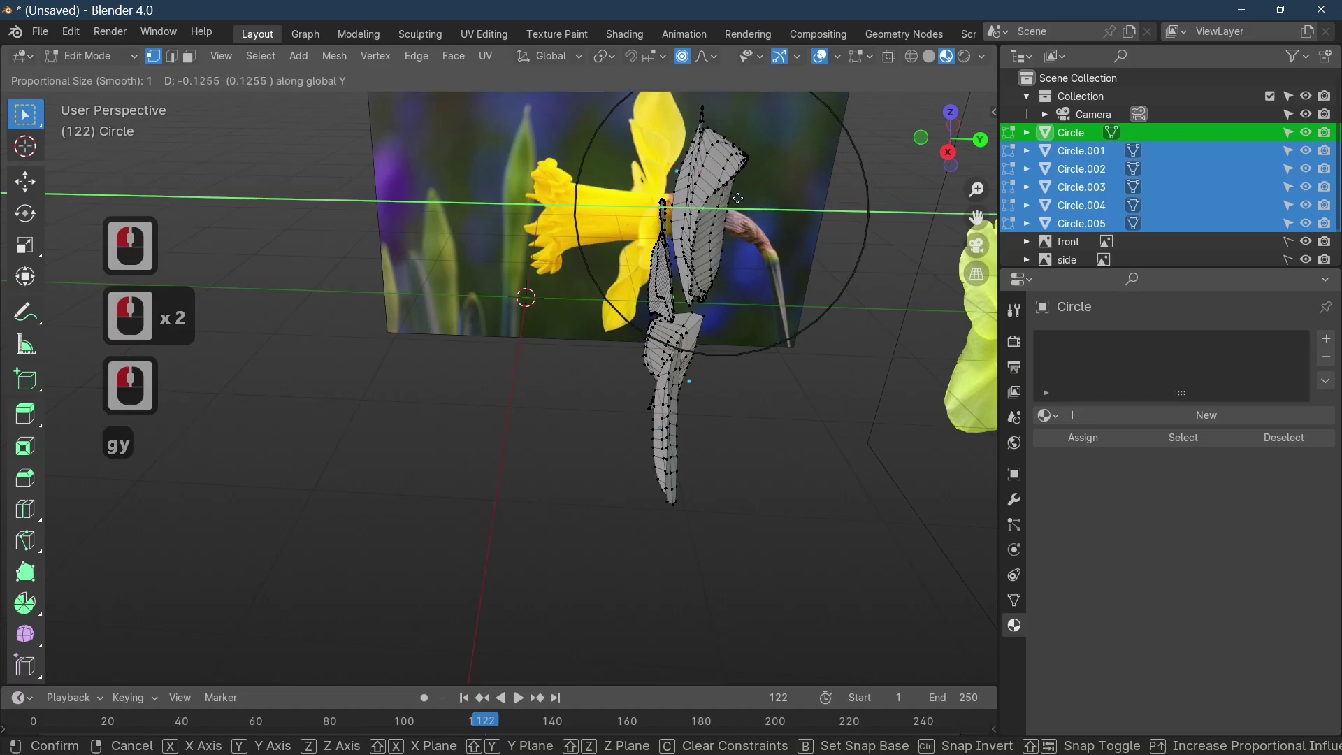
click(732, 181)
click(731, 181)
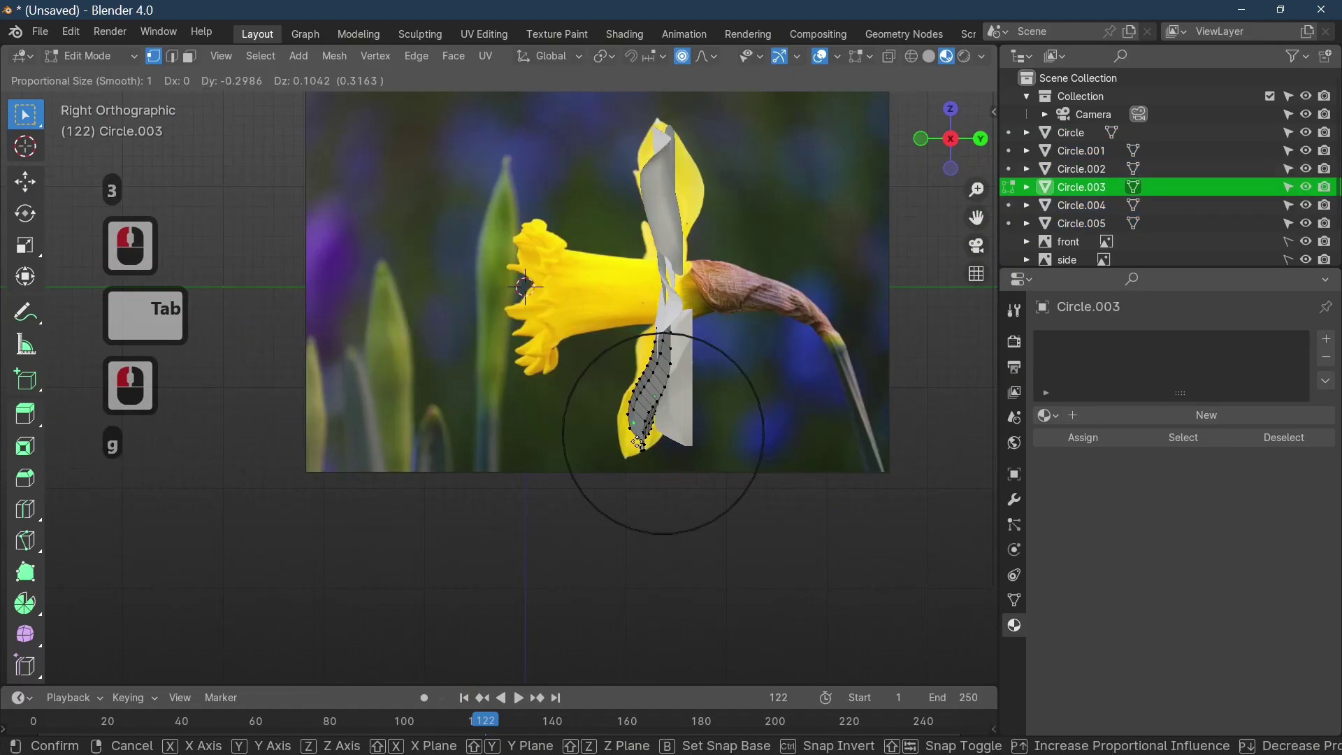
Step: Bend the tip of the lower petal Circle.003 forward to follow the drooping petal in the side reference
click(692, 415)
click(693, 416)
key(Tab)
Step: Move the lower petal Circle.004 by about -0.04 along Y and 0.10 along Z to line up with the flower base
click(694, 419)
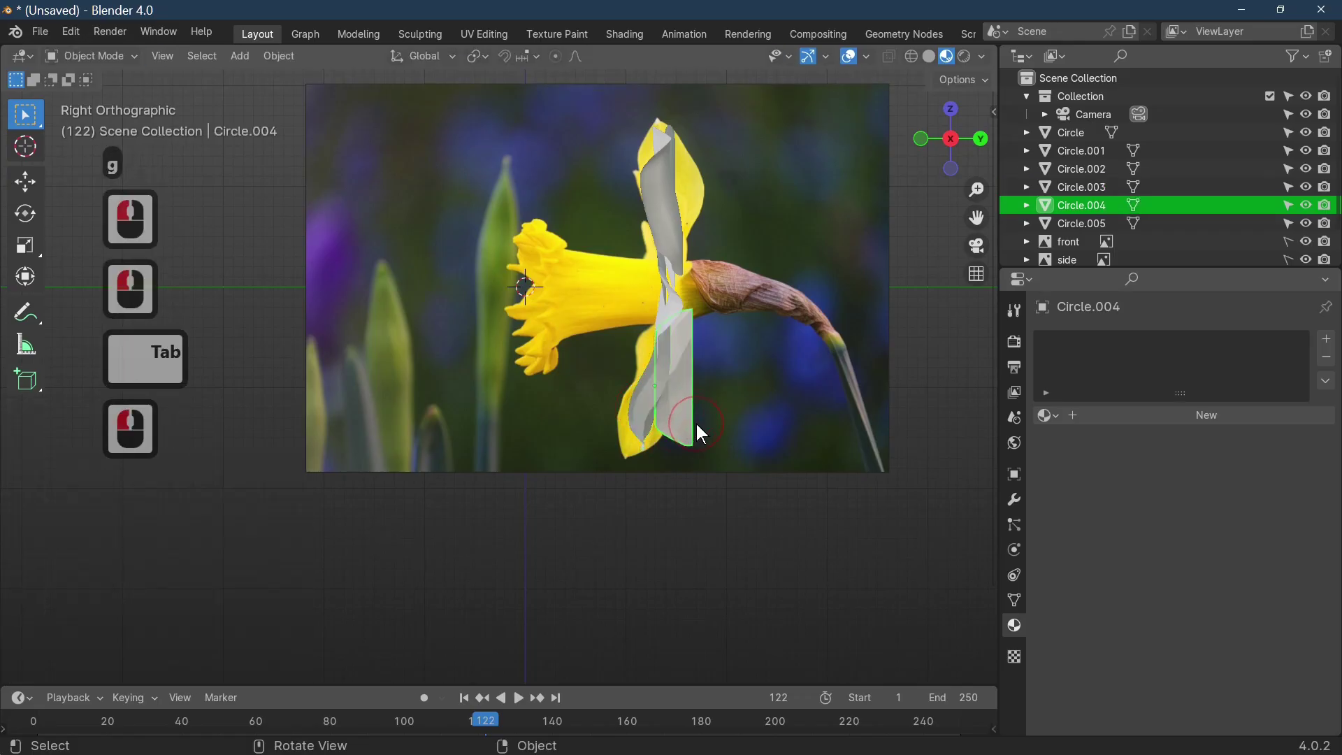
key(g)
click(693, 416)
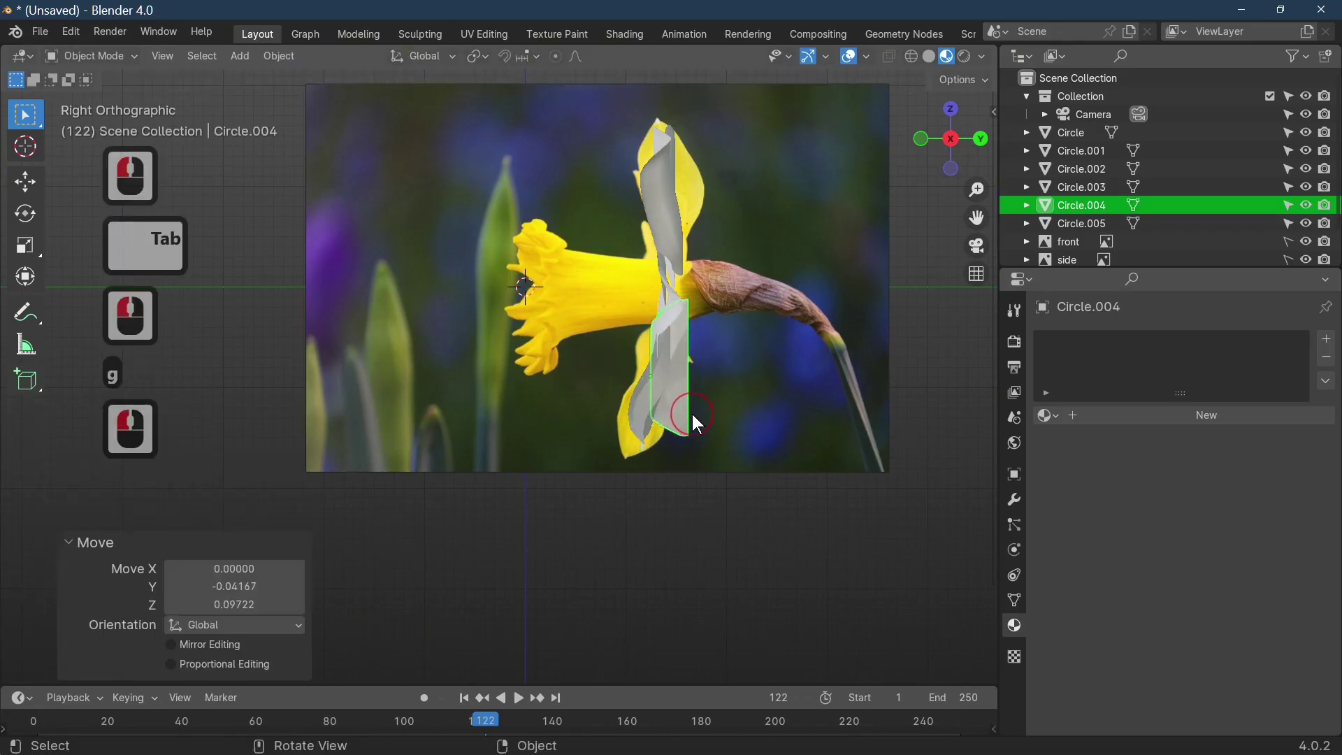
click(734, 444)
Step: Bend petal Circle.004 forward by proportionally moving its tip about -0.35 along Y and its middle about -0.07 along Y
key(Tab)
click(713, 456)
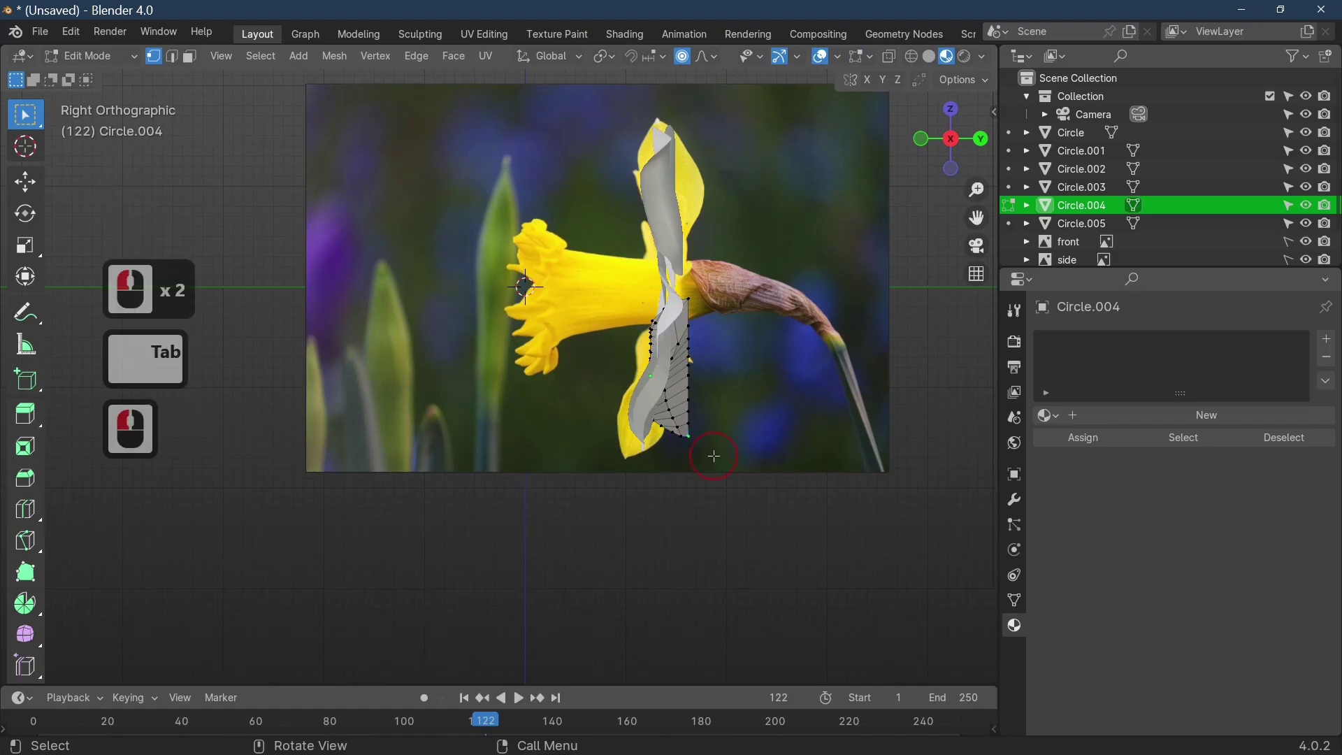
key(g)
click(677, 459)
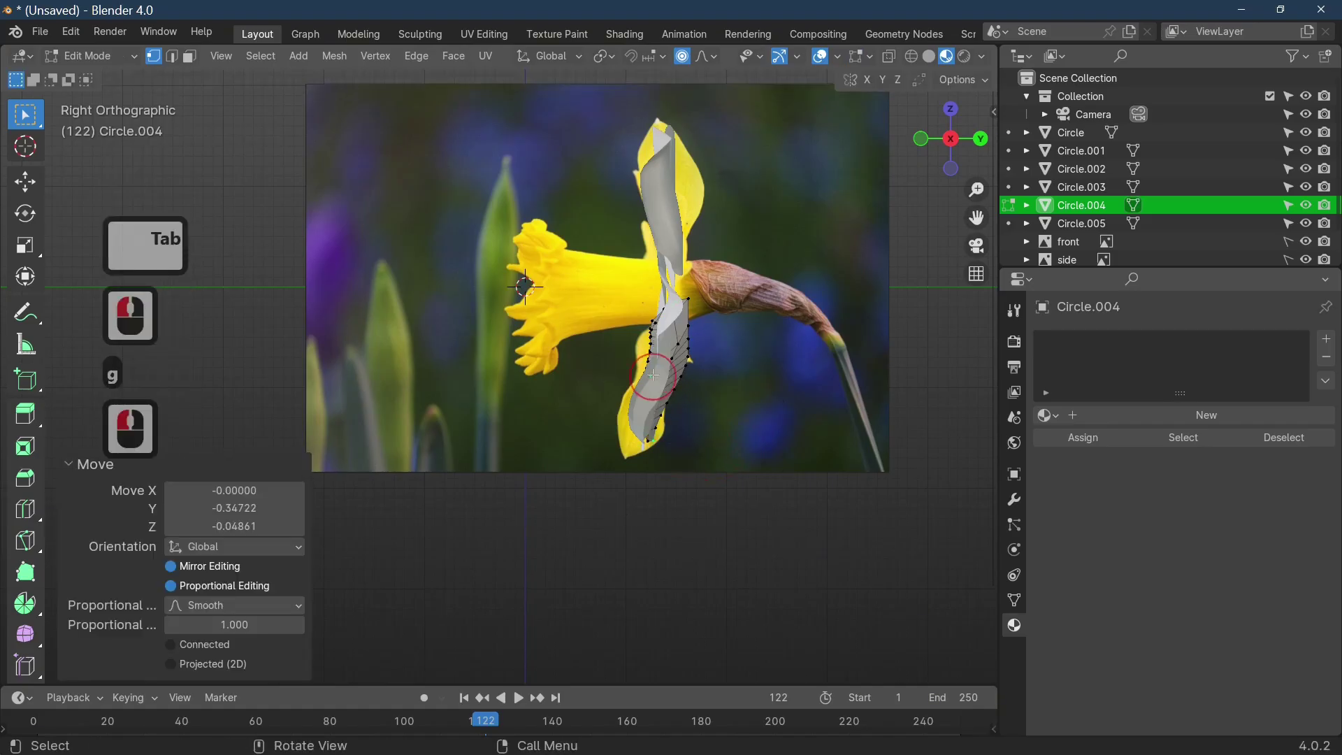
click(684, 367)
key(g)
click(708, 334)
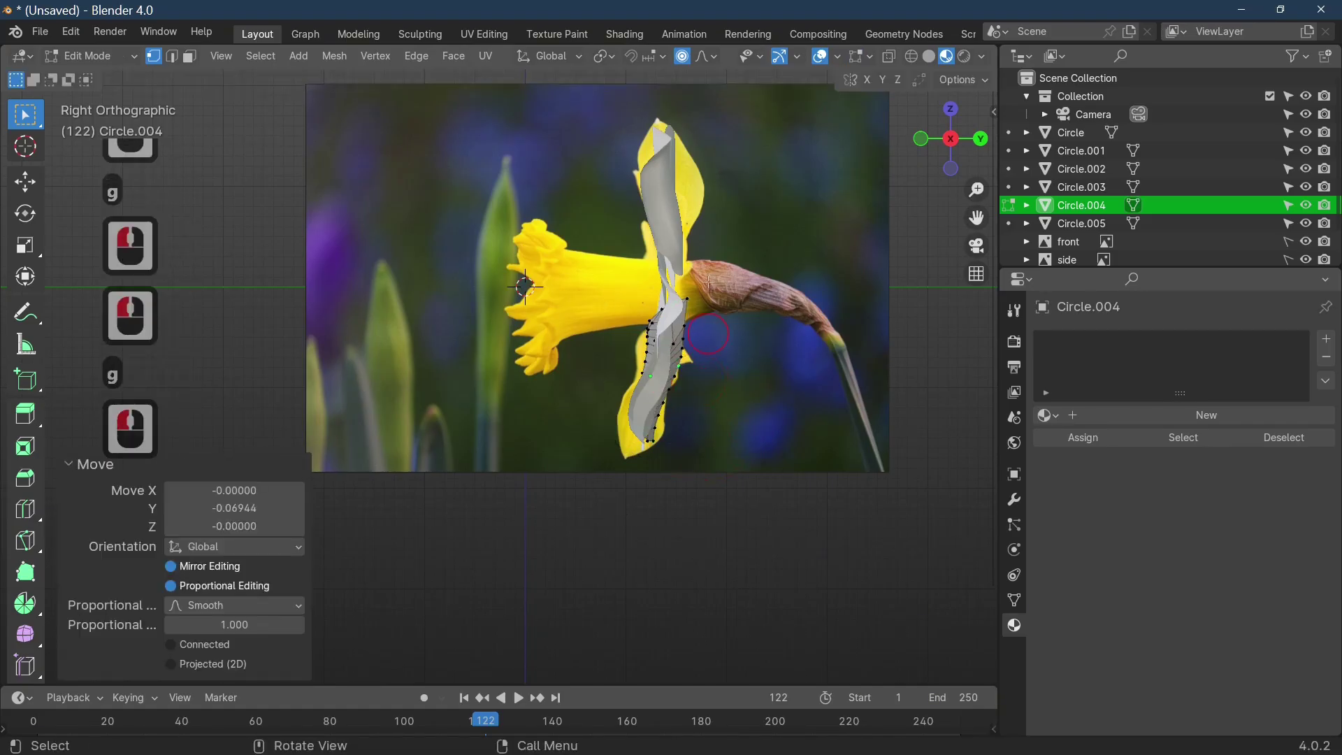
Step: Shift the upper and middle vertices of petal Circle backward with proportional editing to follow the rear petal in the side reference
click(675, 204)
key(Tab)
click(682, 203)
key(Tab)
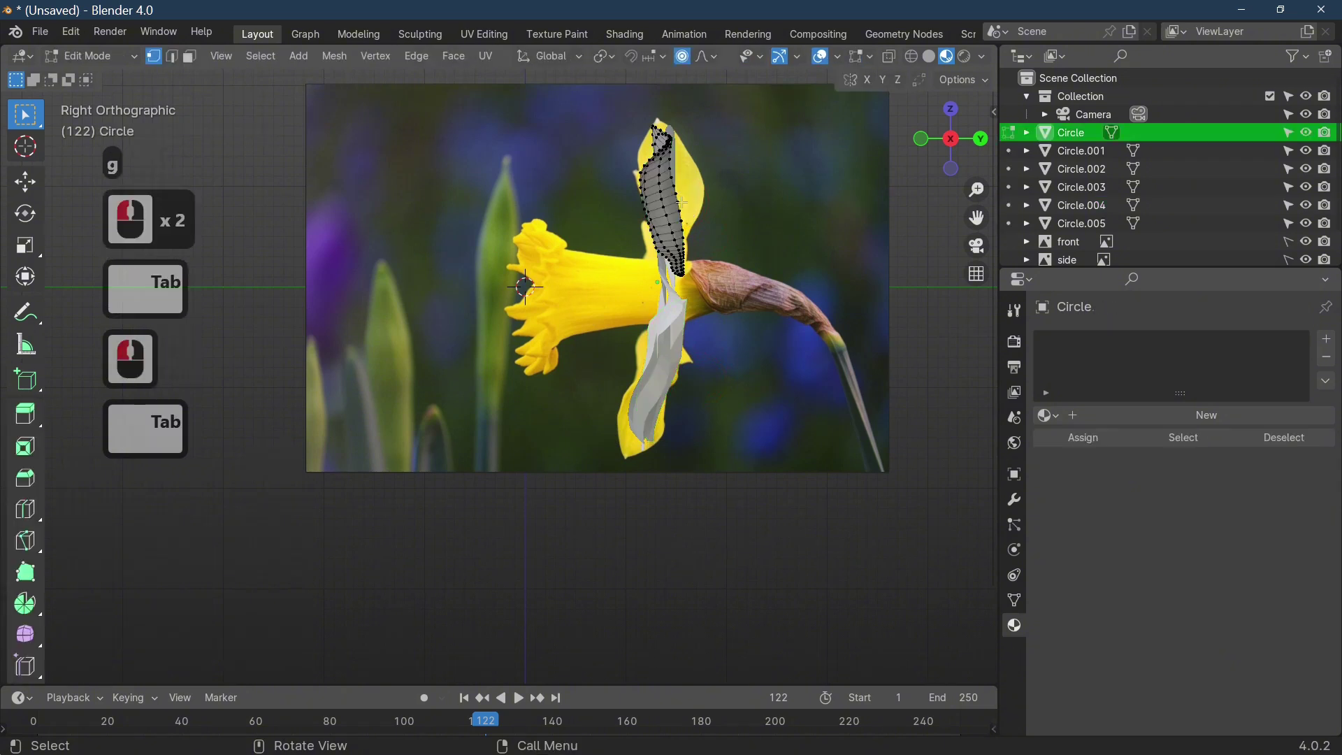
click(679, 203)
click(659, 162)
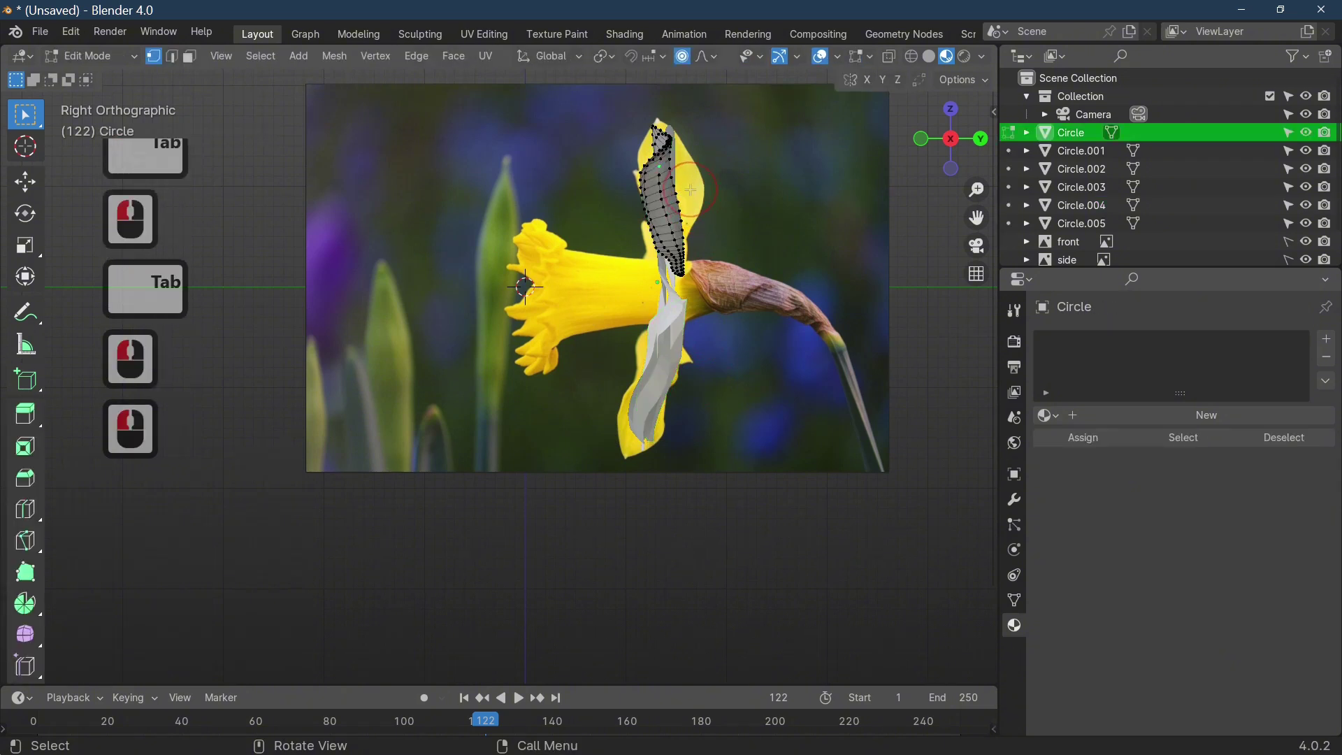
key(g)
click(699, 194)
click(658, 201)
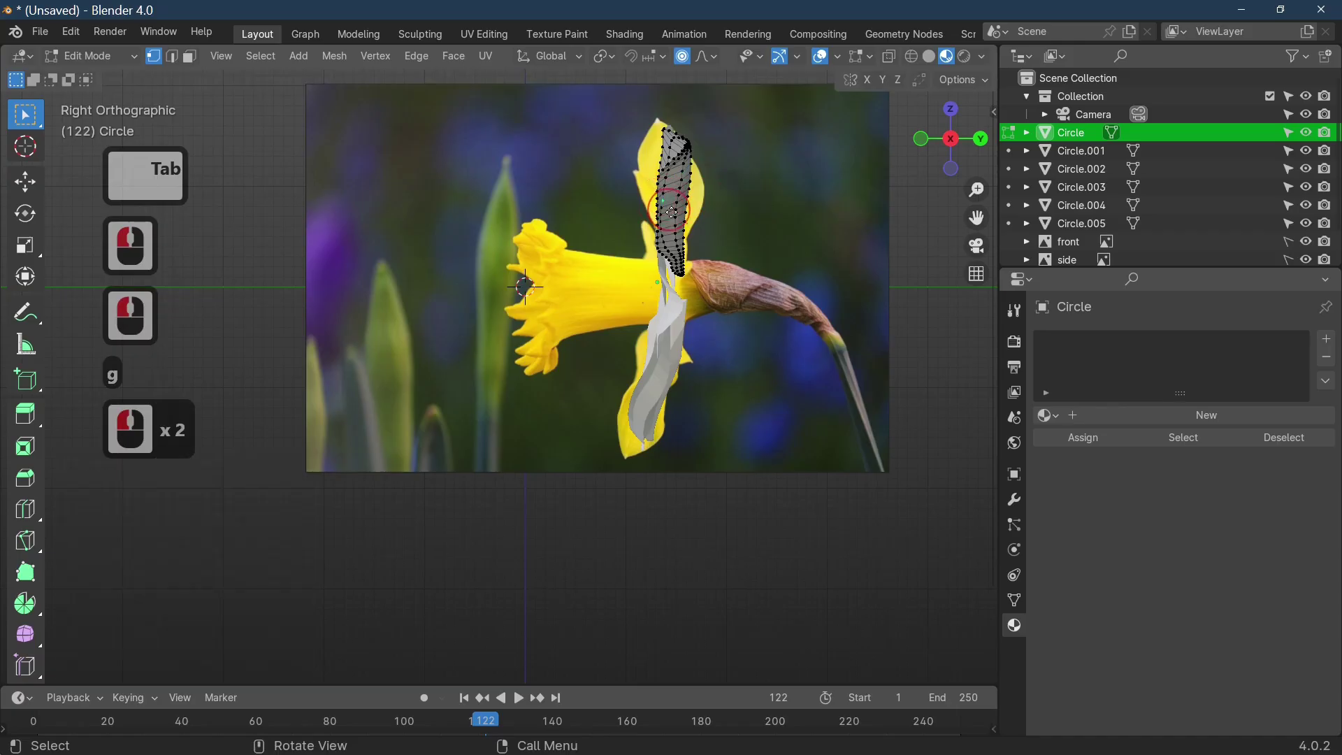
key(g)
click(695, 200)
middle_drag(720, 223, 695, 240)
key(Tab)
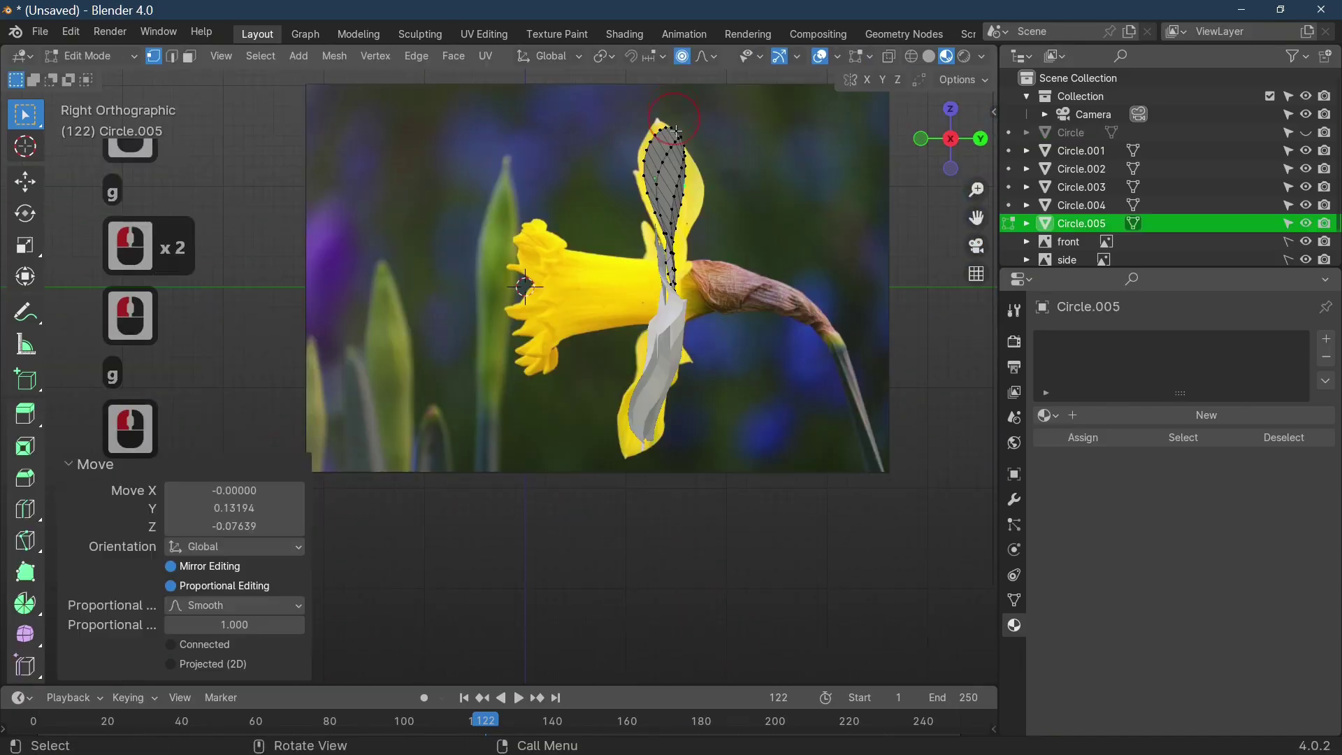
Step: Proportionally move the top vertex of petal Circle.005 slightly forward and down to match the side reference
click(661, 132)
key(g)
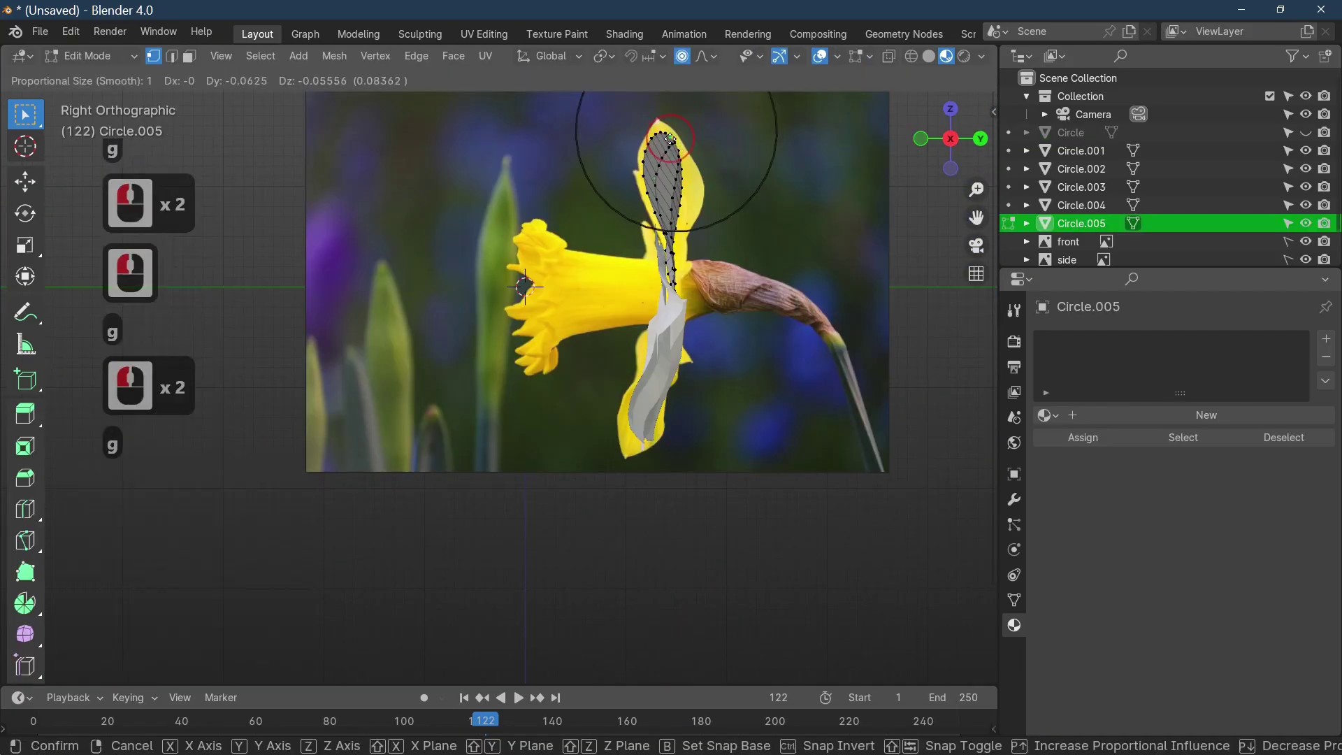
click(666, 135)
key(Tab)
scroll(797, 352, up, 3)
middle_drag(810, 367, 28, 380)
key(Tab)
scroll(499, 377, up, 2)
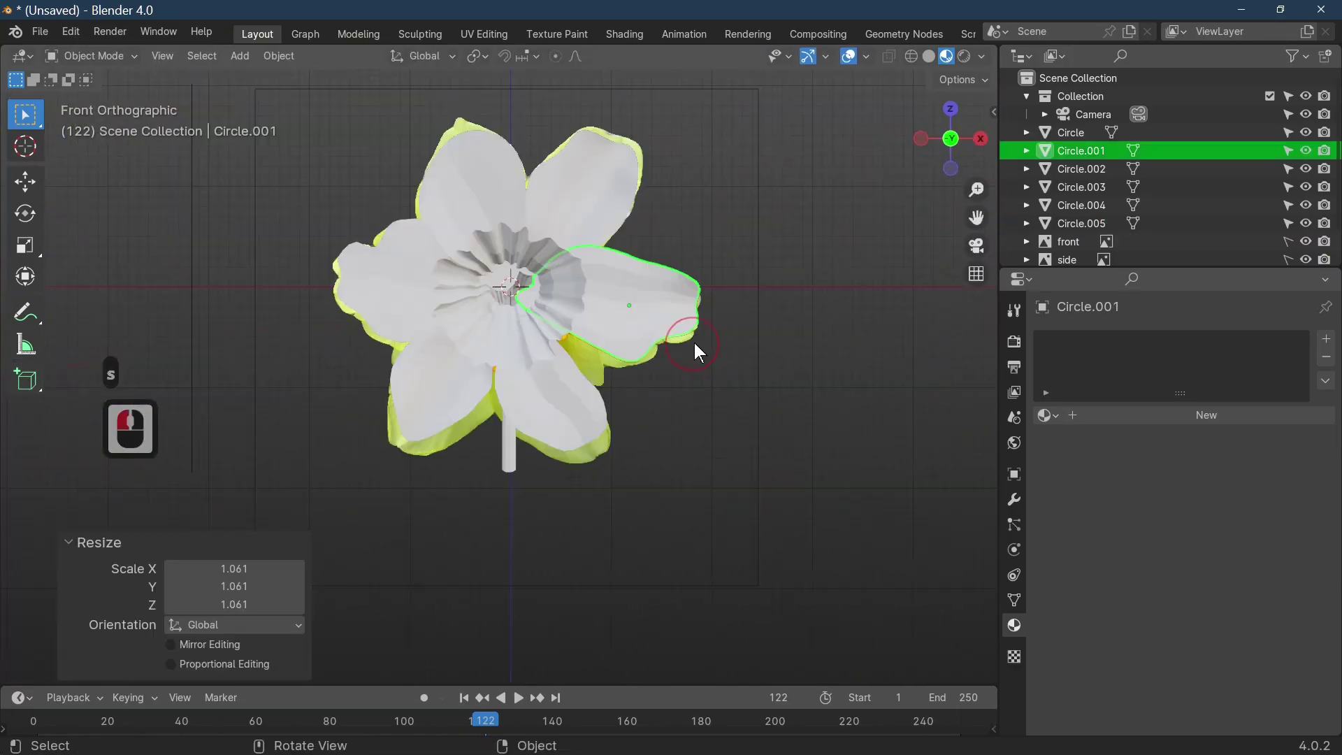
Step: Examine the assembled trumpet and petals from the side, above and front, including the inside of the trumpet
middle_drag(694, 342, 569, 395)
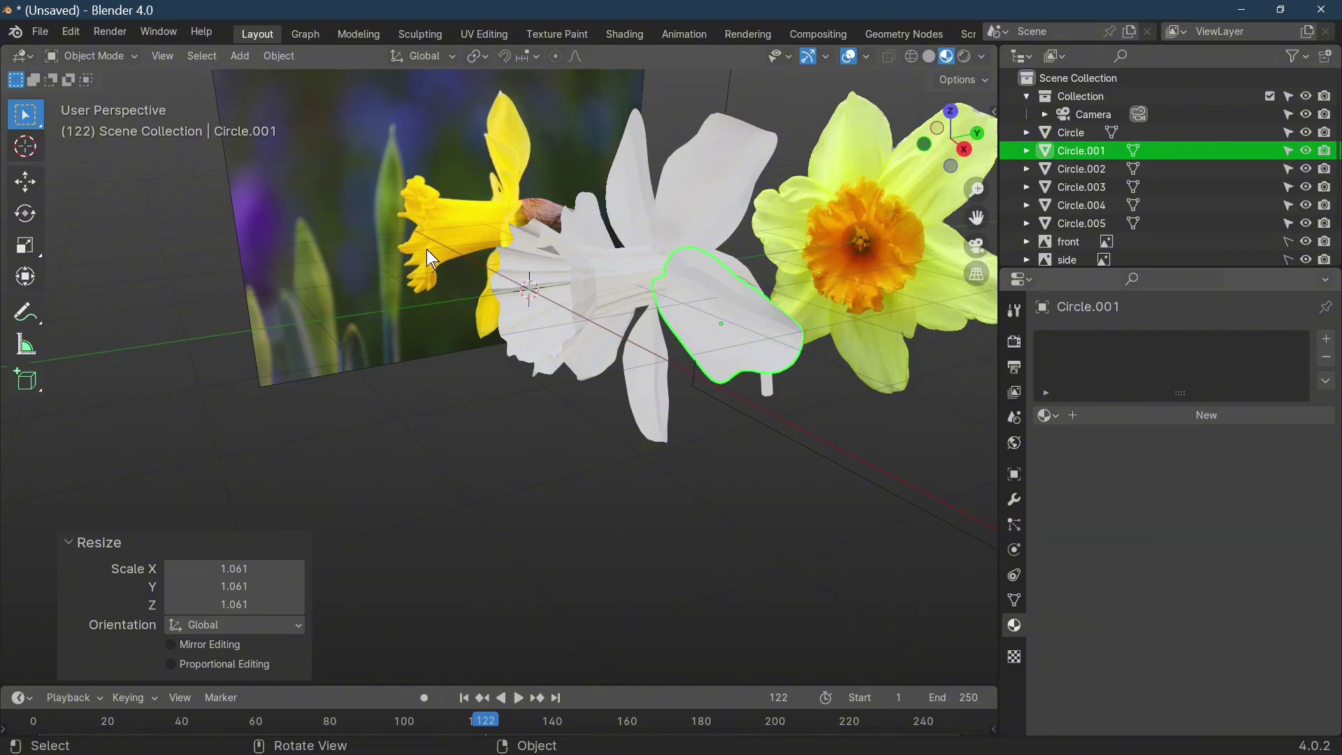
middle_drag(483, 231, 435, 295)
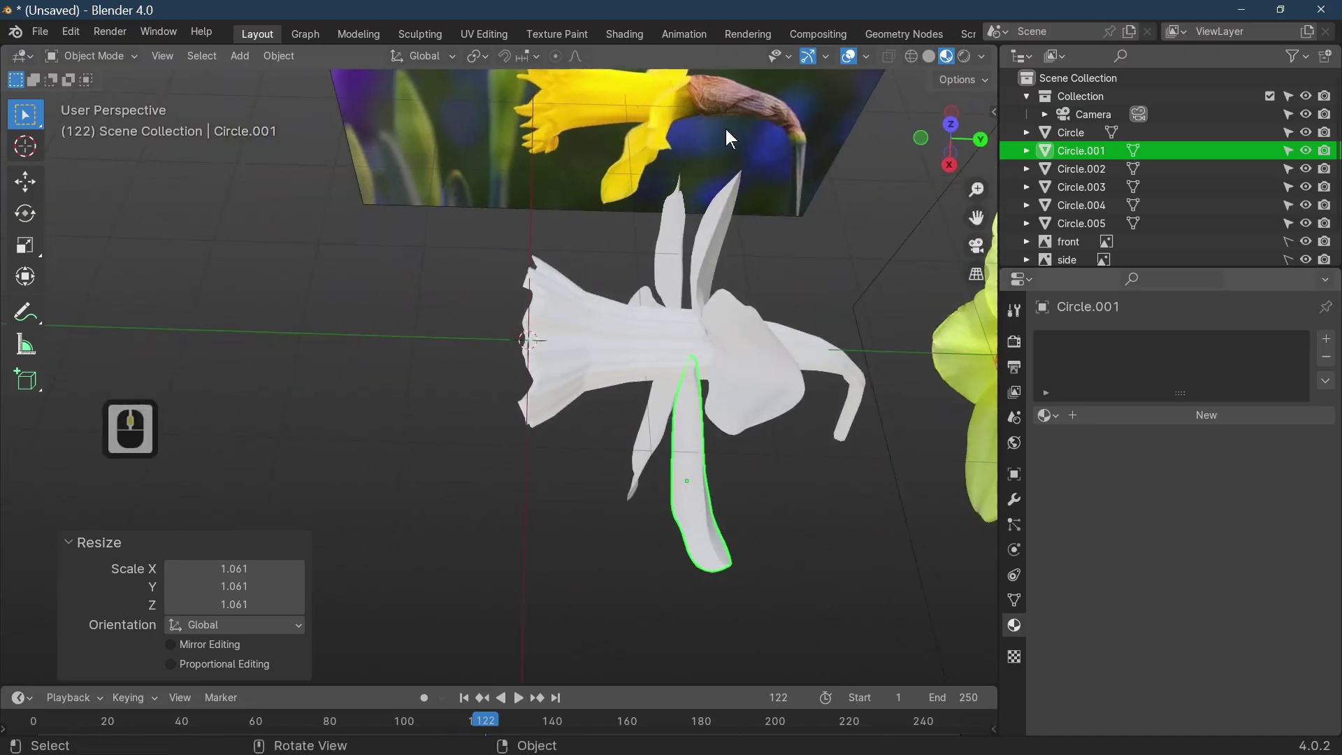
scroll(769, 220, down, 2)
middle_drag(750, 237, 821, 384)
scroll(672, 401, up, 2)
scroll(781, 388, up, 3)
scroll(632, 354, up, 3)
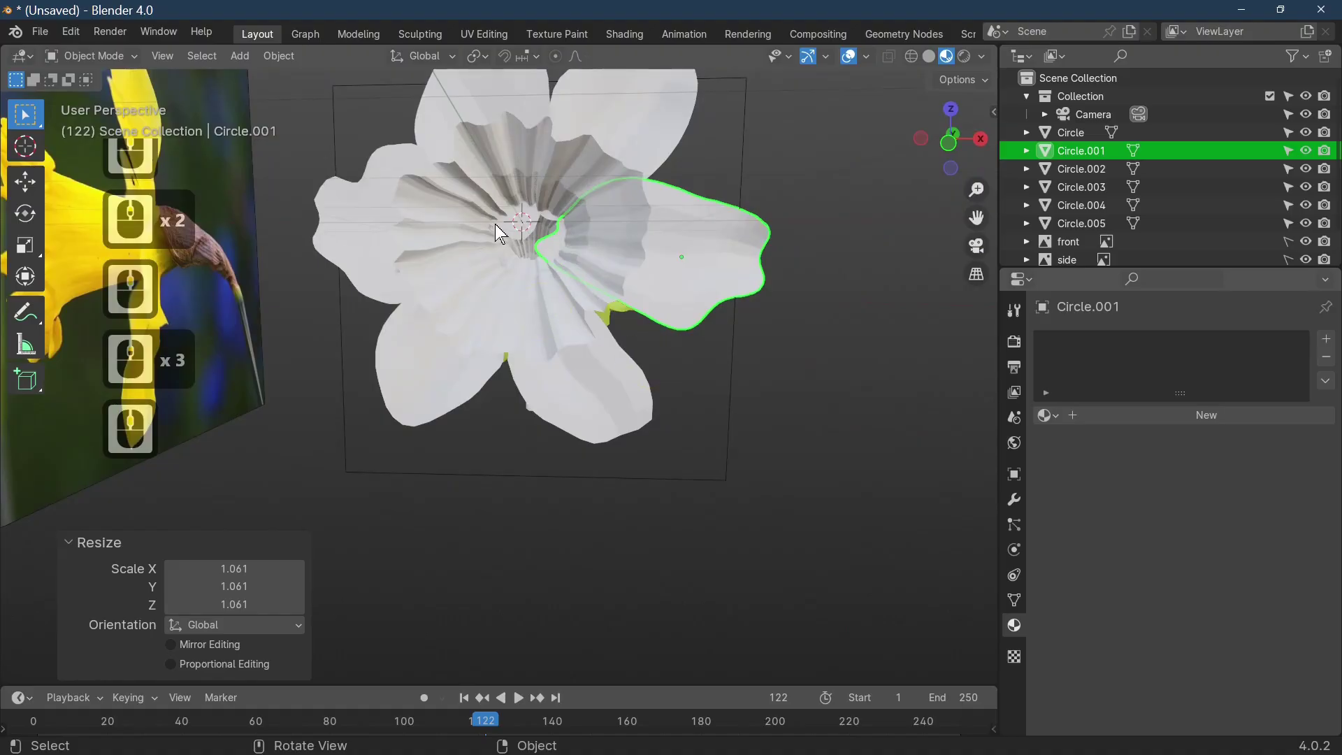
middle_drag(501, 231, 518, 210)
scroll(514, 241, up, 2)
scroll(508, 201, down, 2)
key(Tab)
key(Tab)
Step: Add a UV sphere at the flower's centre and scale it to about 0.344
click(239, 56)
mouse_move(294, 76)
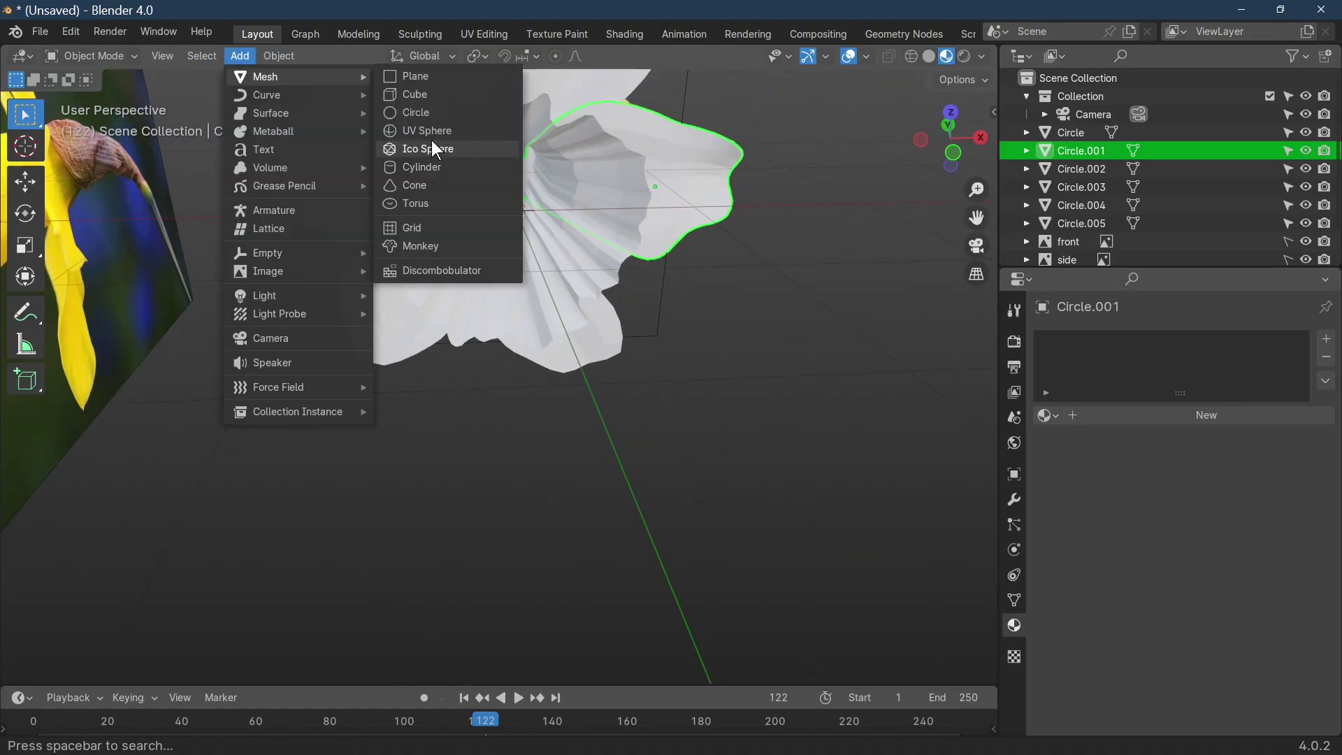
click(436, 132)
scroll(600, 218, down, 5)
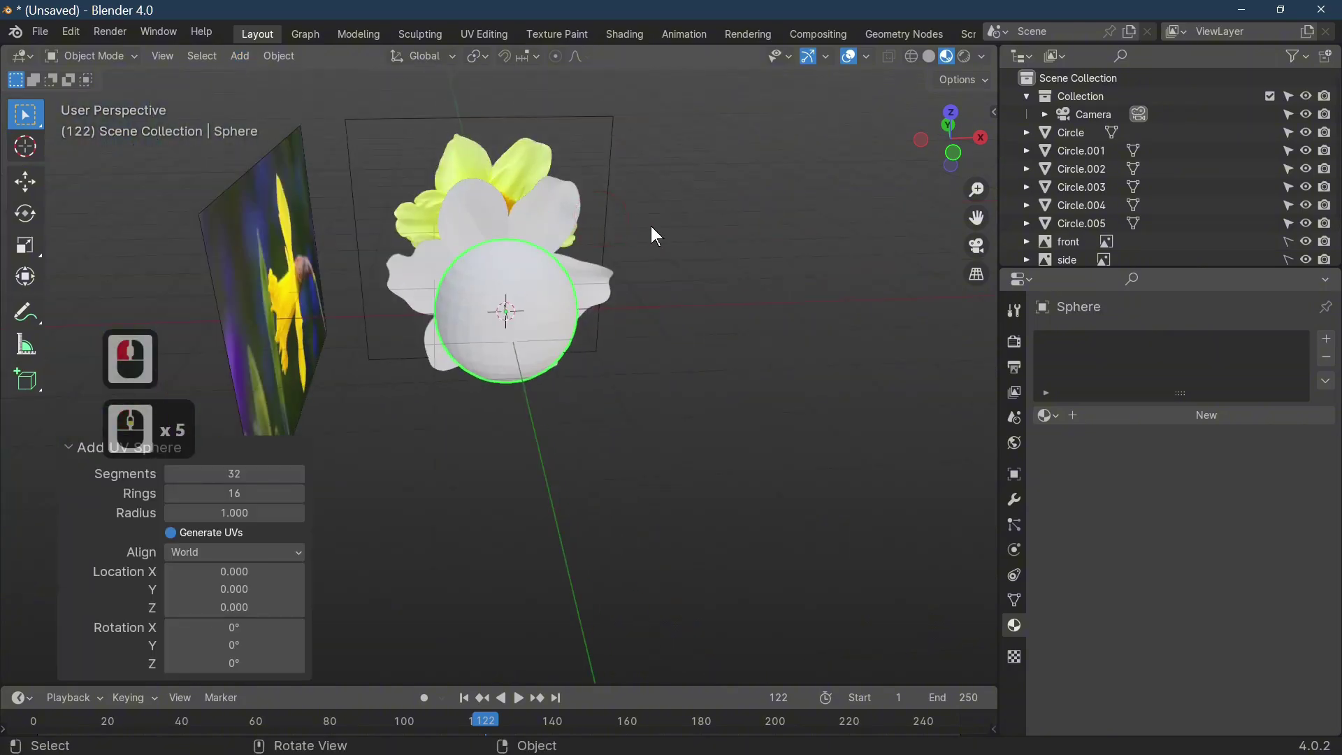
key(s)
click(547, 286)
middle_drag(547, 285, 569, 299)
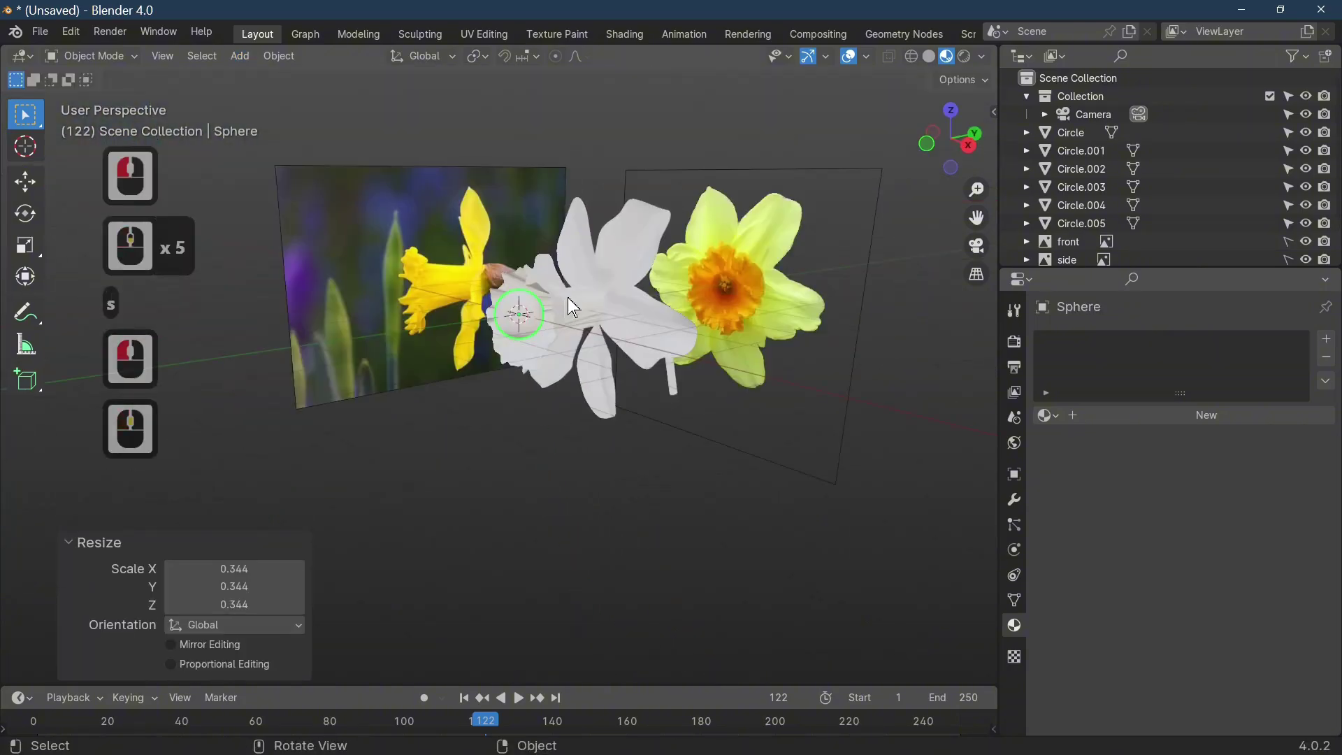
Step: Move the sphere about 1.56 along Y, deep inside the trumpet
key(g)
key(y)
click(683, 388)
scroll(713, 389, up, 4)
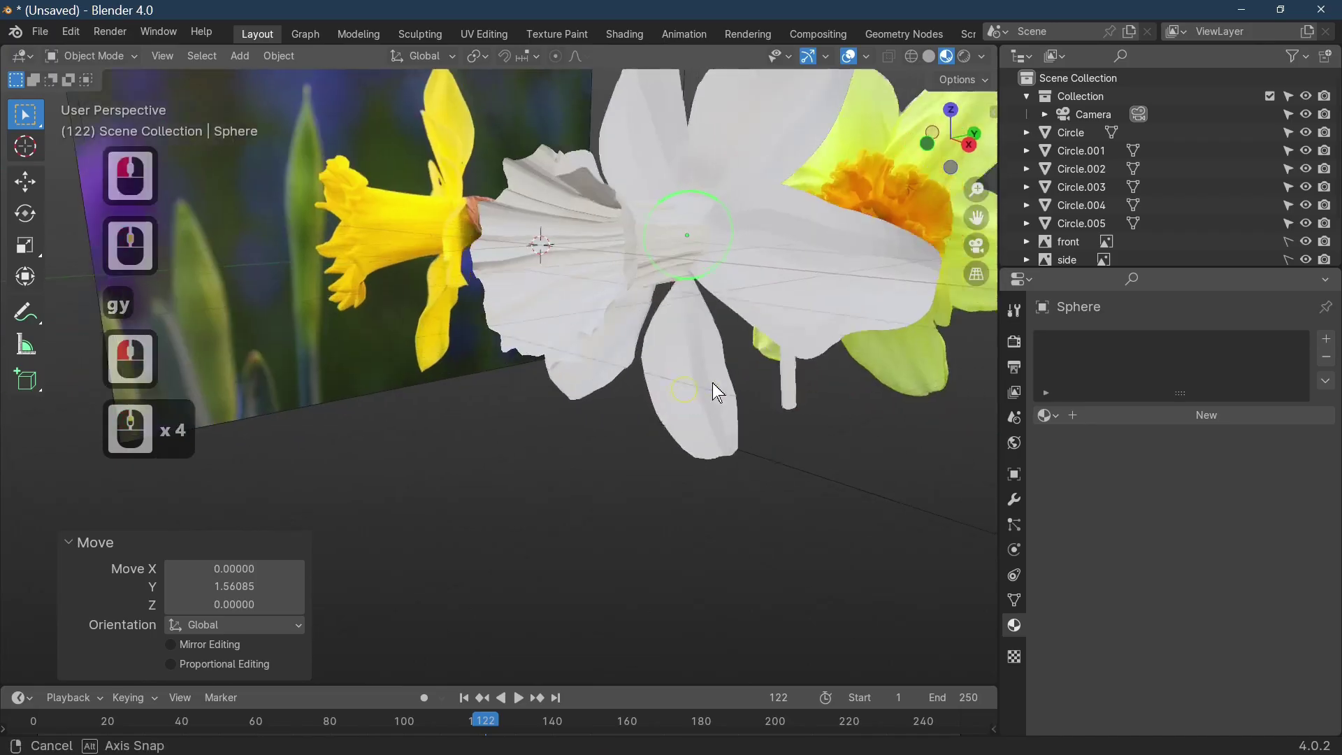
middle_drag(719, 394, 802, 359)
scroll(802, 360, up, 2)
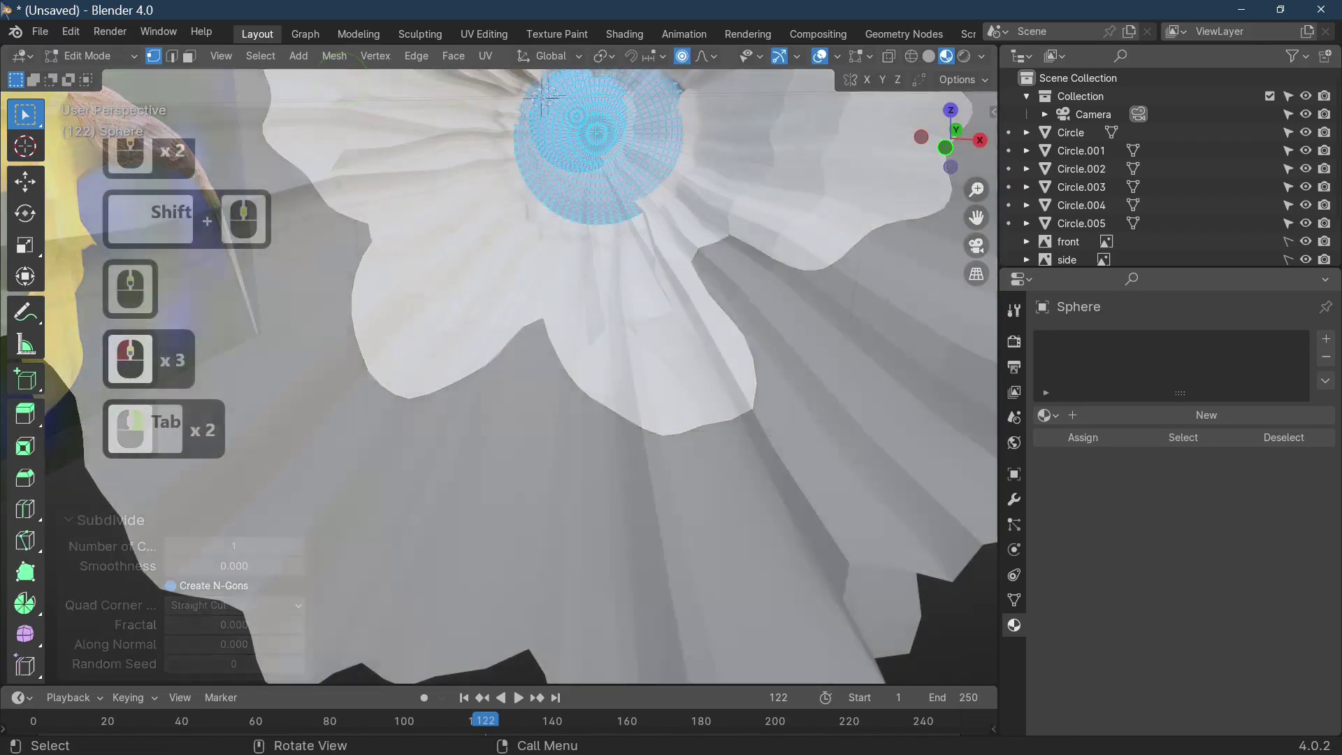
Step: Extrude the sphere's front pole and the vertices around it by about 0.49 along negative Y to form a pistil
key(a)
key(a)
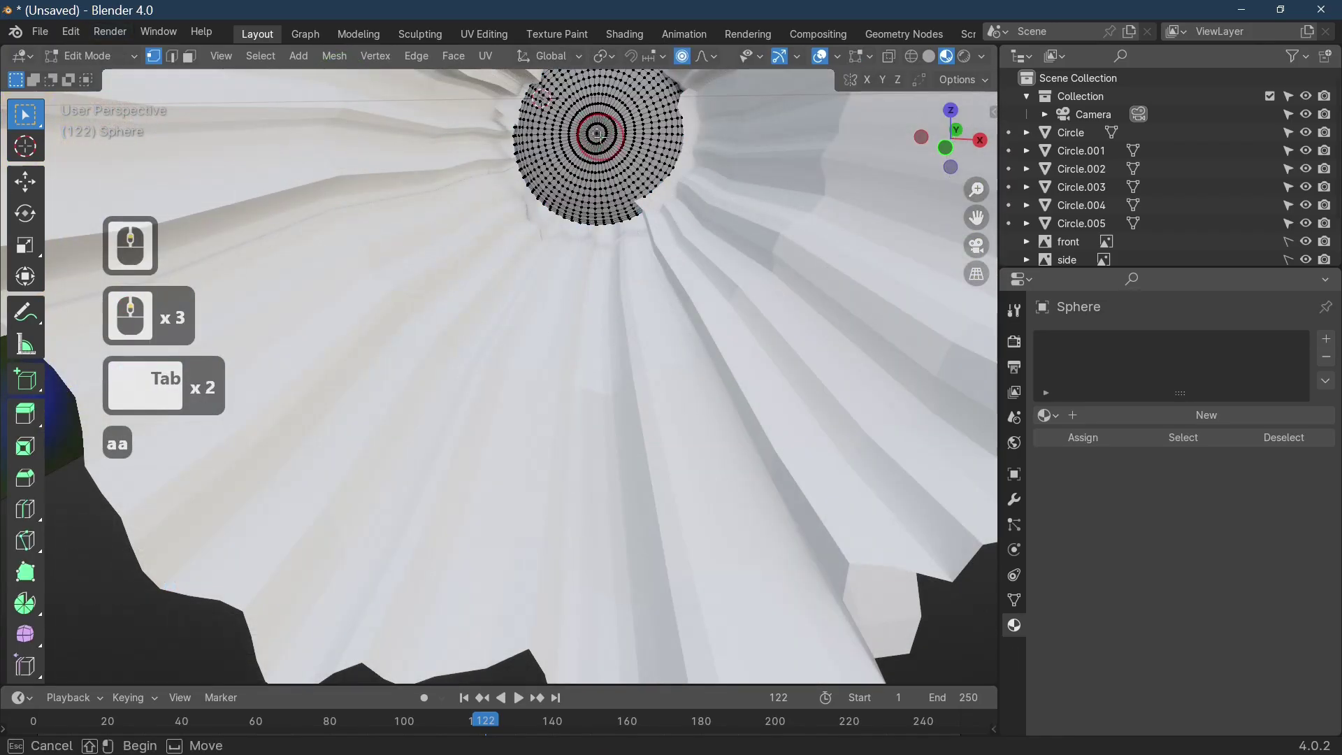
click(597, 133)
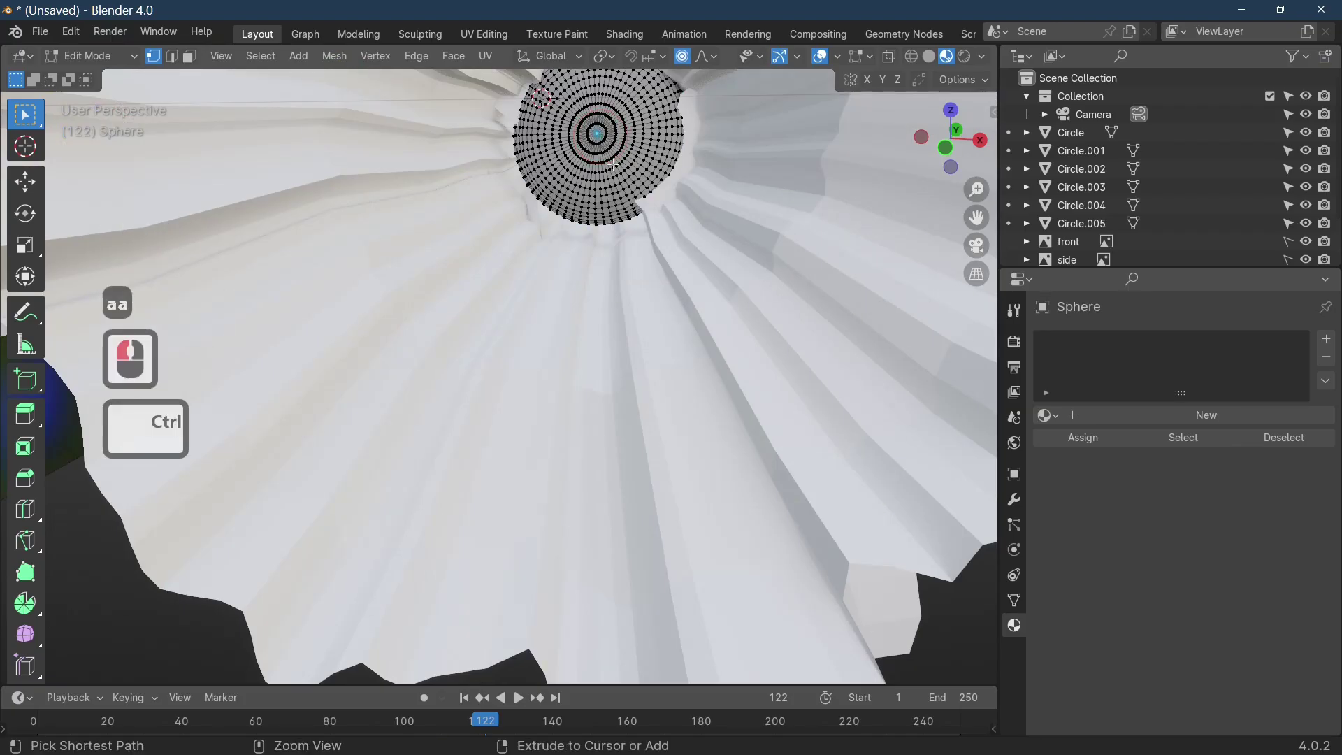
key(ctrl+KP_Add)
key(ctrl+KP_Add)
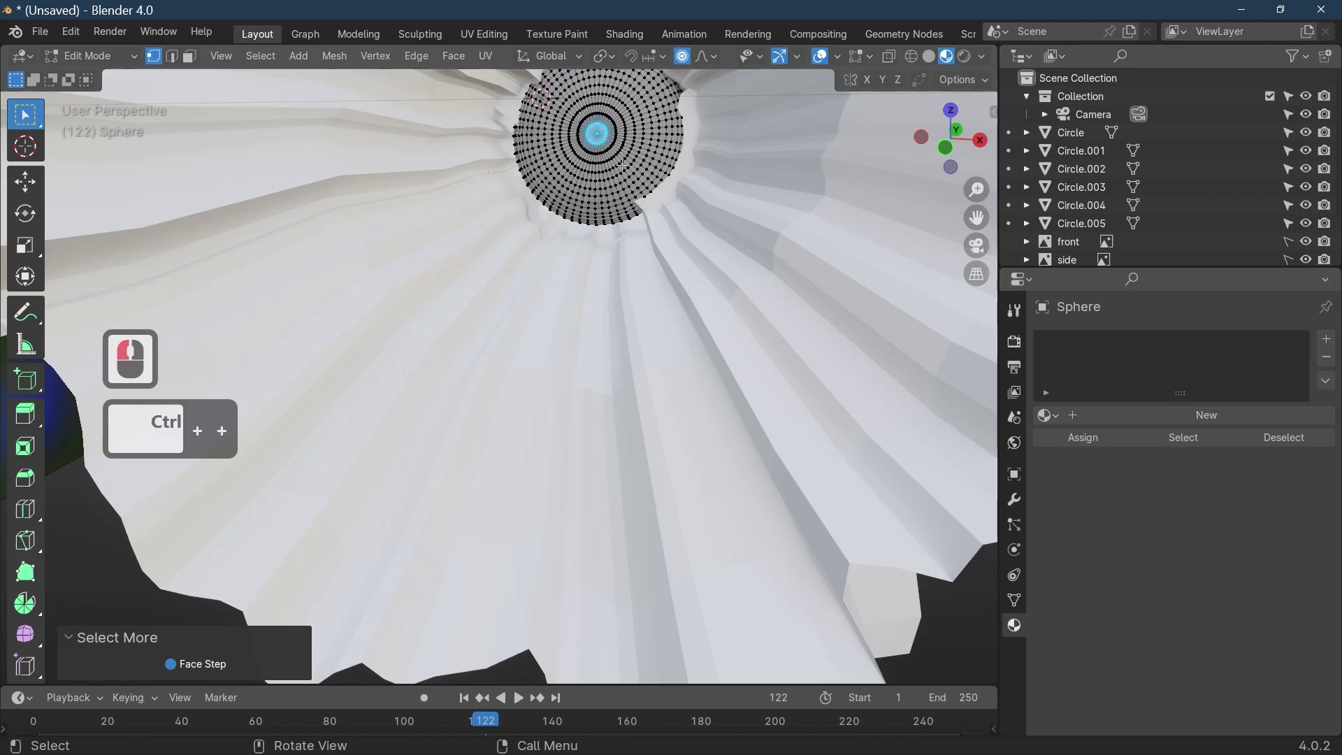
middle_drag(620, 166, 581, 171)
scroll(580, 171, down, 3)
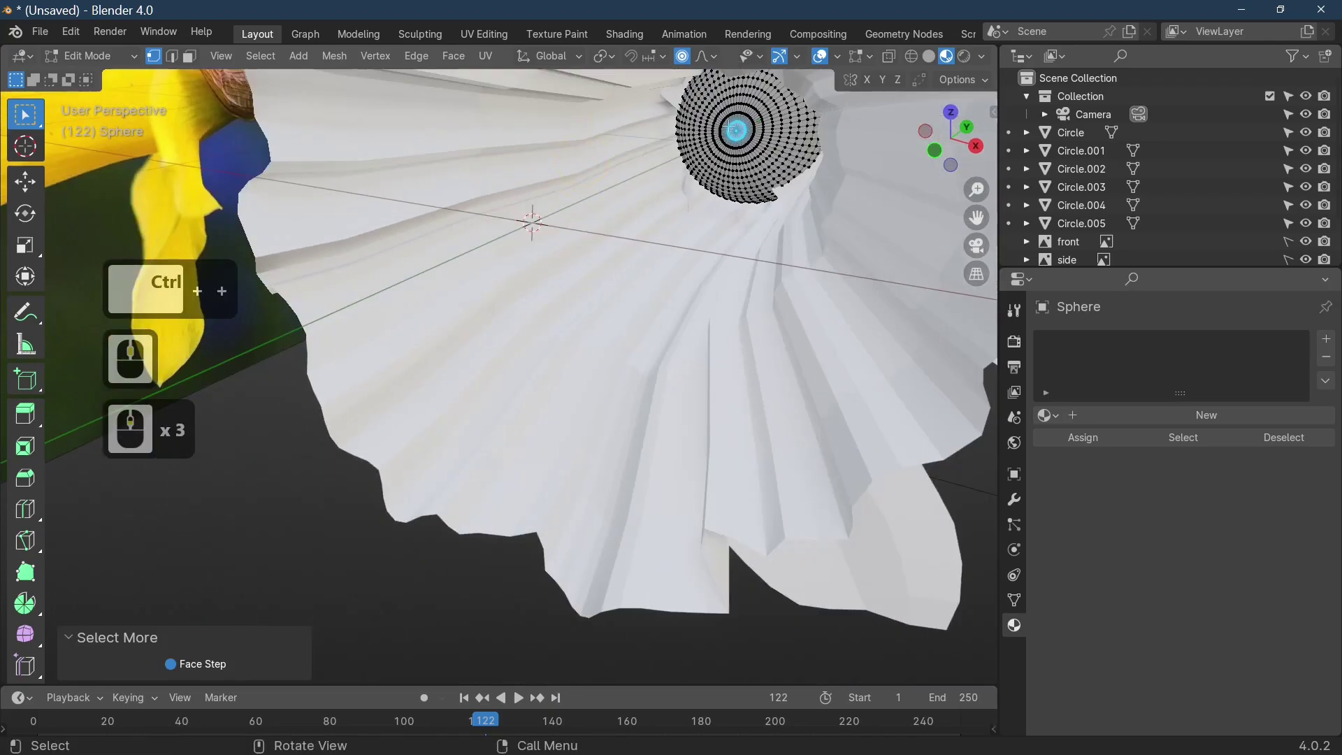
key(ctrl+v)
key(e)
key(t)
key(y)
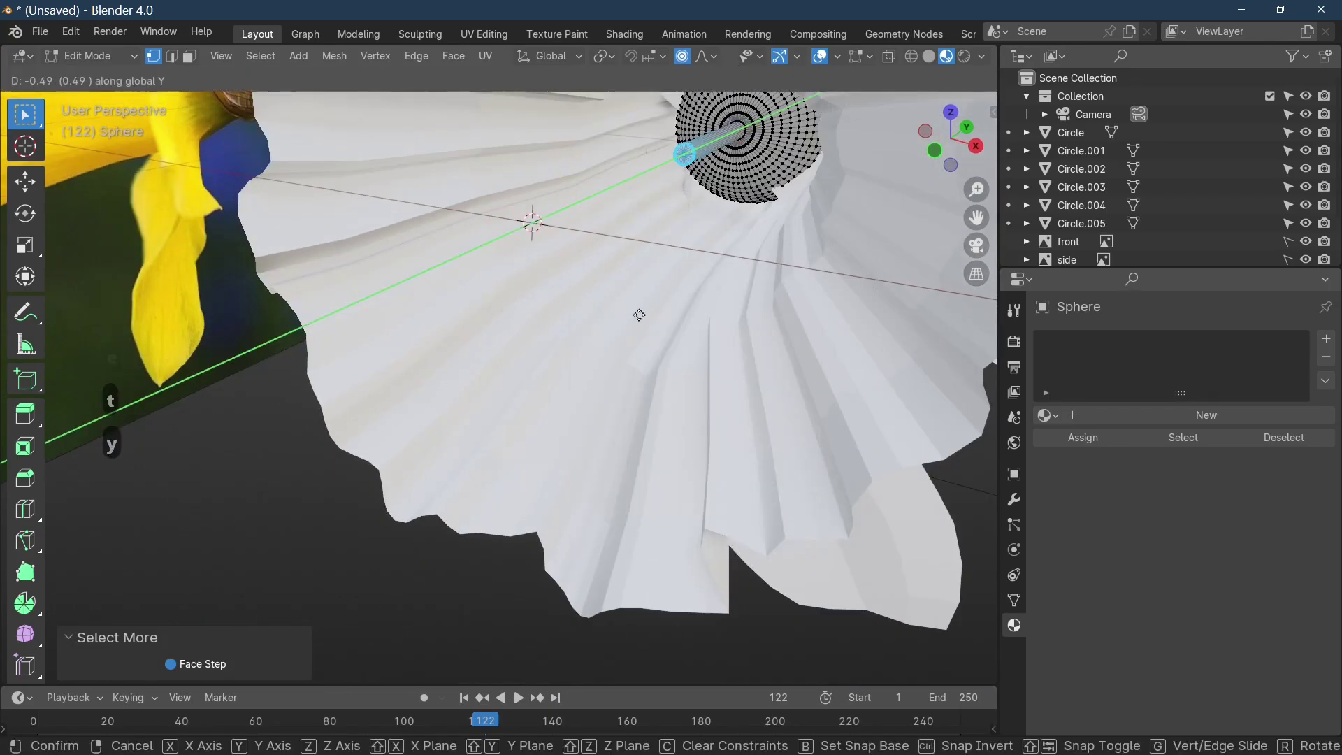
click(638, 314)
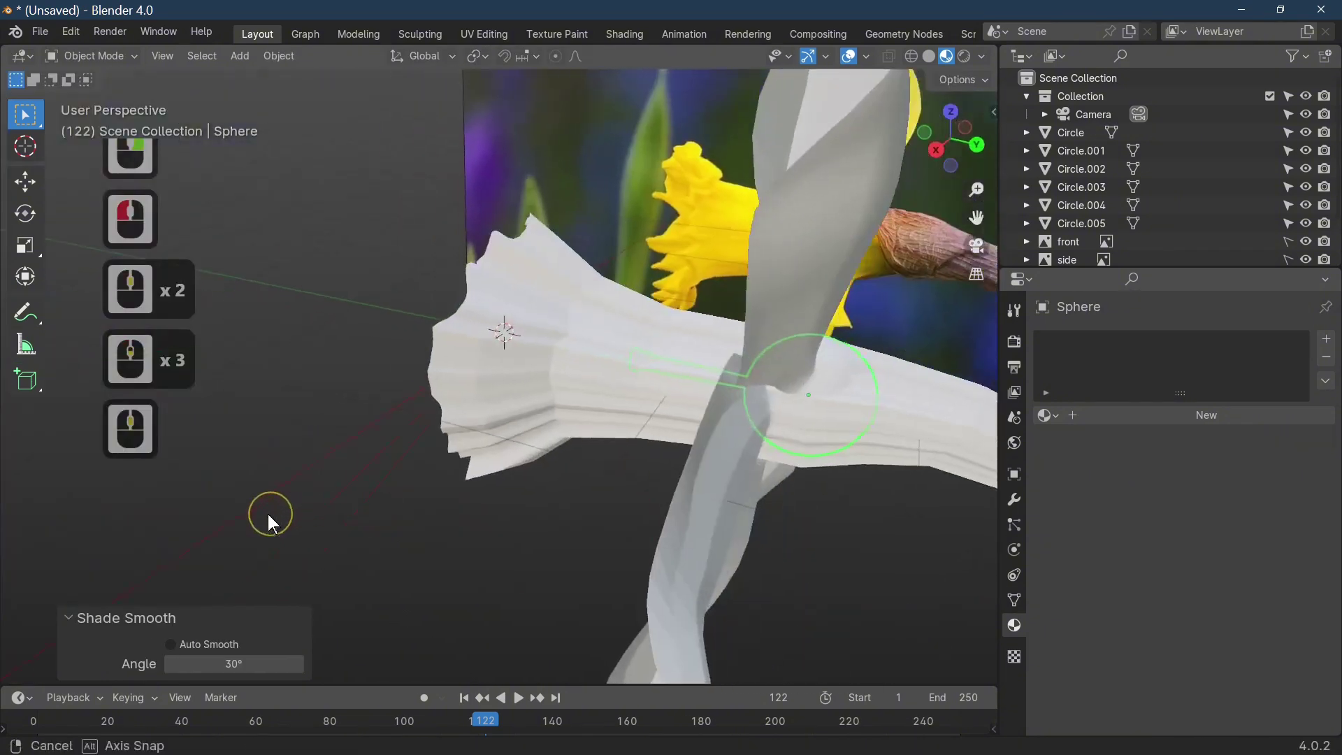
Step: Reveal the hidden stem geometry of the trumpet mesh in Edit Mode
click(837, 396)
middle_drag(837, 397, 114, 376)
scroll(513, 326, up, 3)
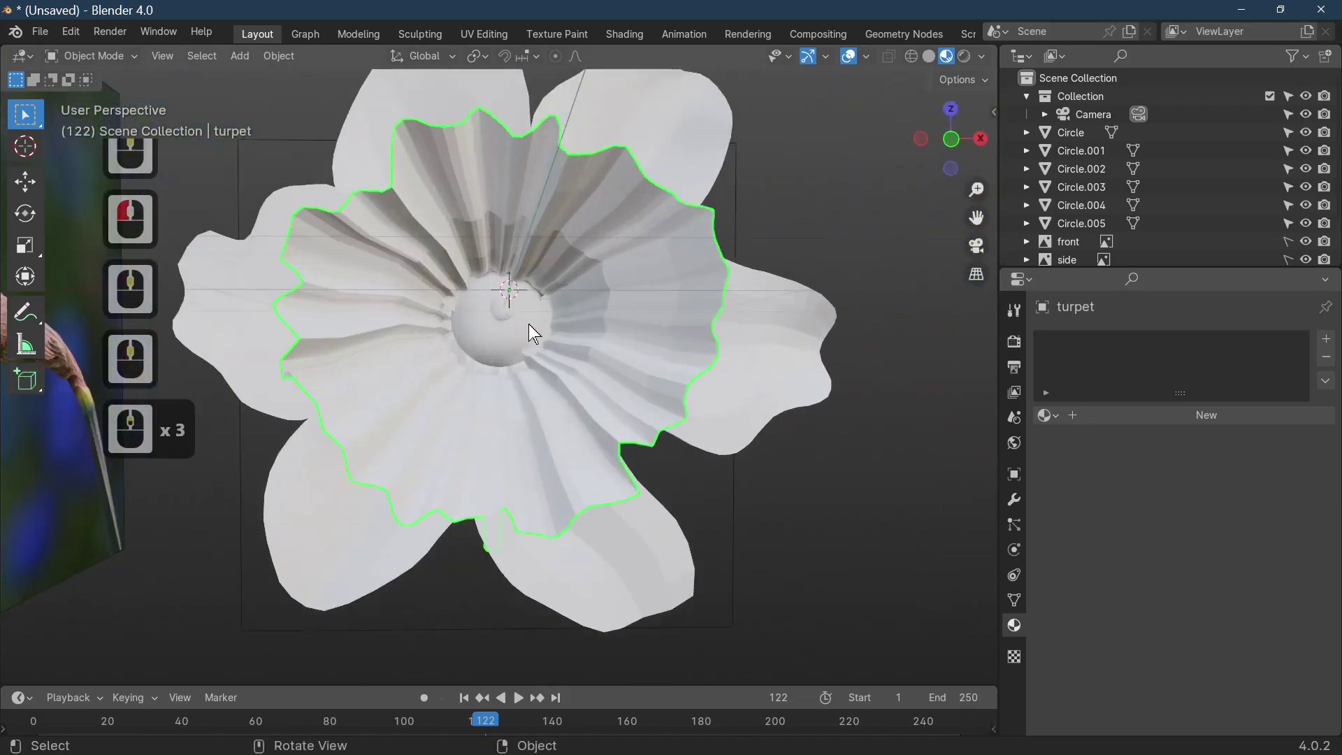
key(KP_1)
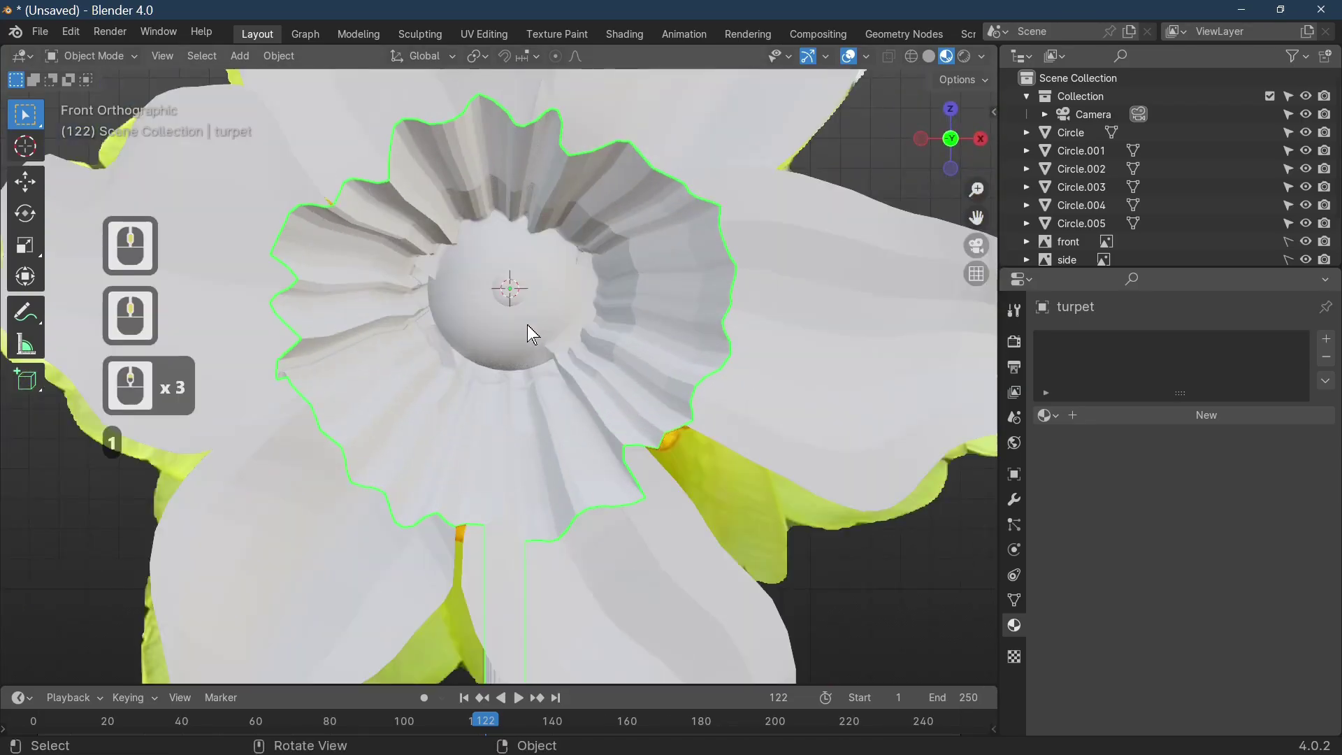
key(Tab)
scroll(535, 342, down, 3)
key(Tab)
key(Tab)
key(Tab)
key(Tab)
key(alt+h)
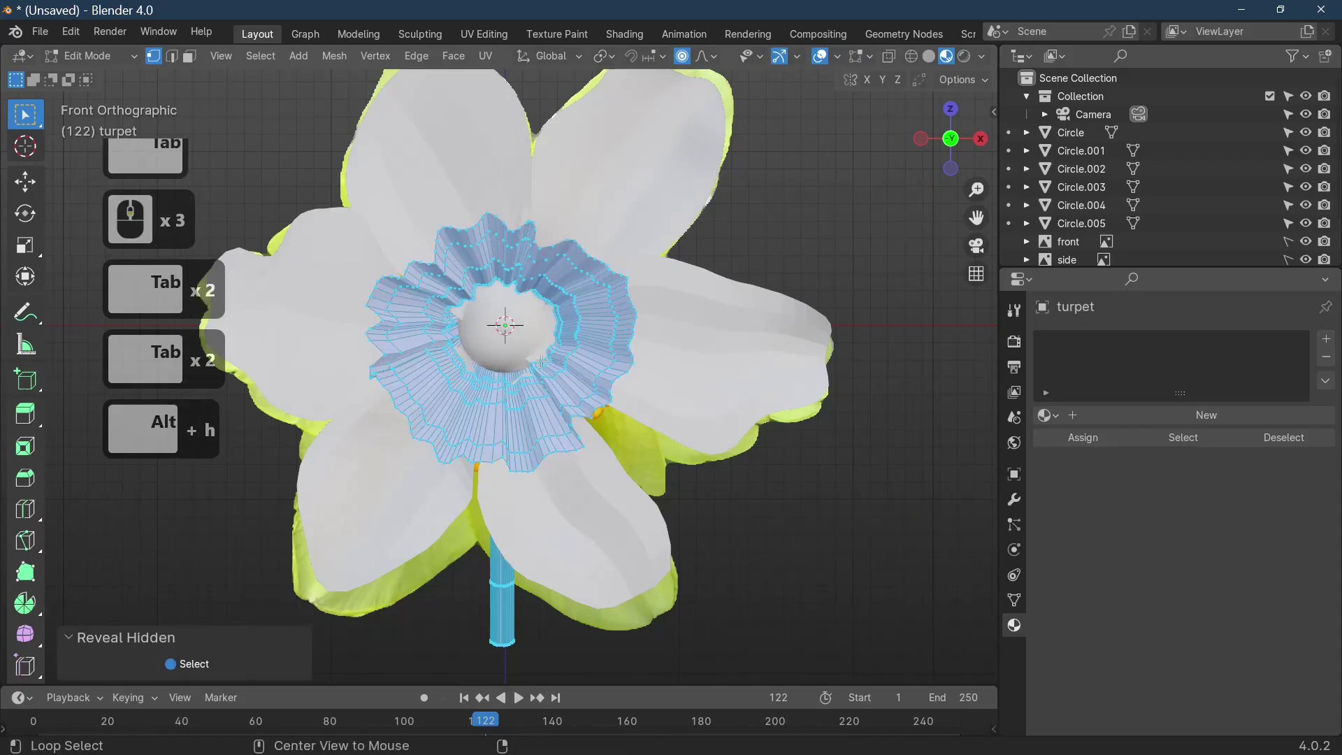
scroll(541, 361, down, 2)
key(Tab)
Step: Give petal Circle.001 a new material and set its Base Color to an Image Texture
middle_drag(578, 380, 498, 375)
click(627, 376)
scroll(721, 413, down, 3)
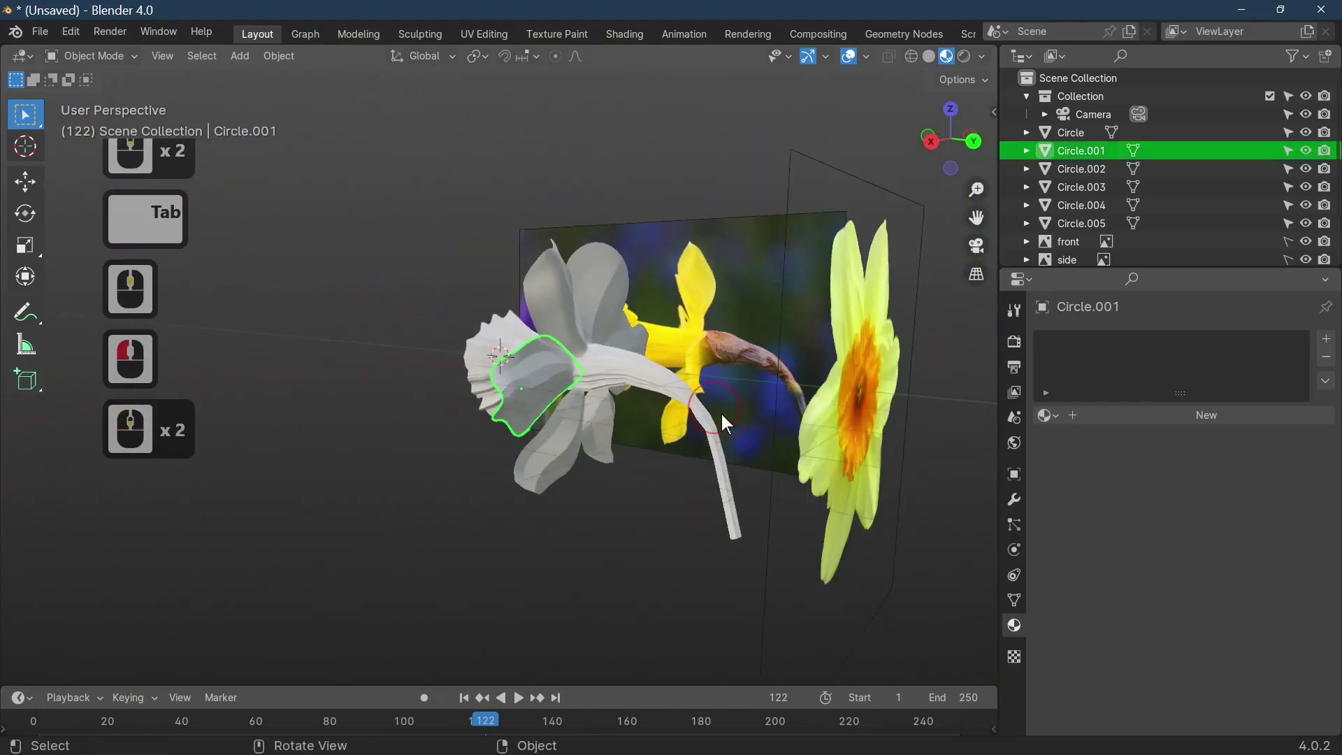
middle_drag(723, 414, 450, 211)
key(1)
middle_drag(670, 397, 1133, 510)
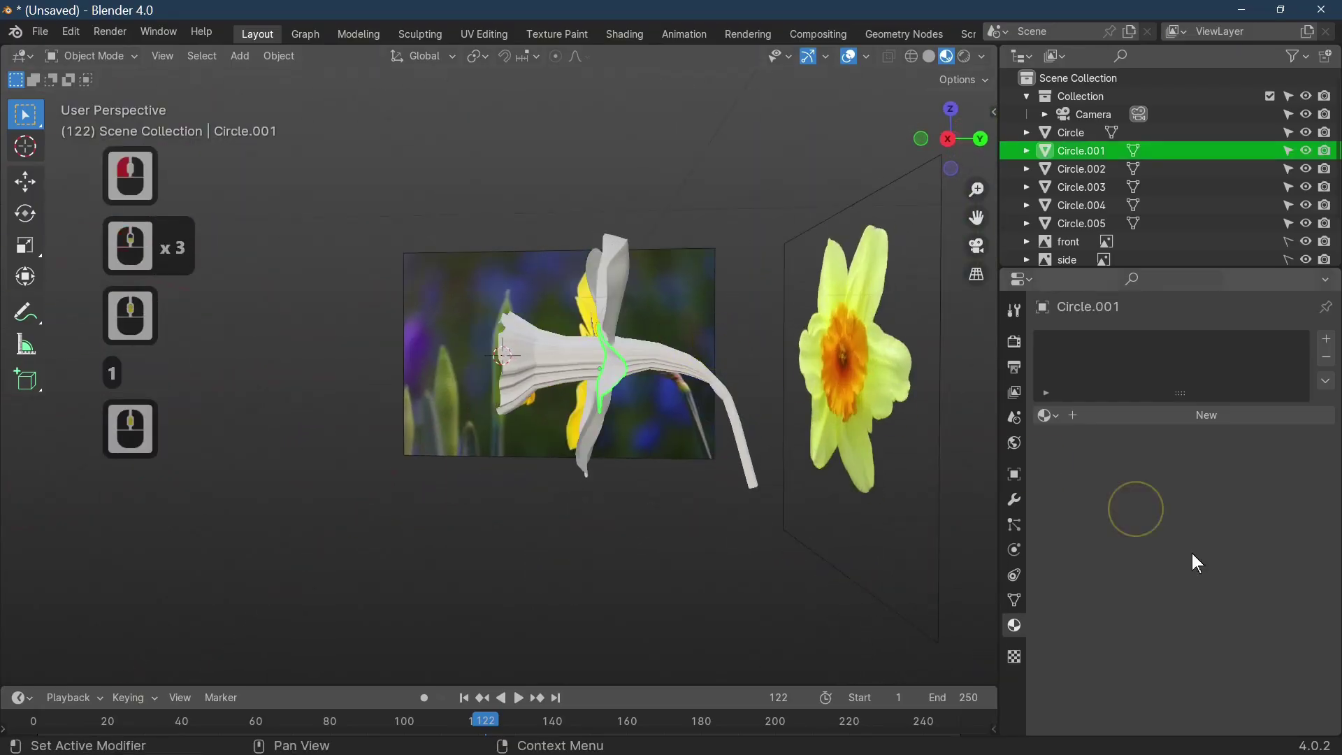
click(1156, 414)
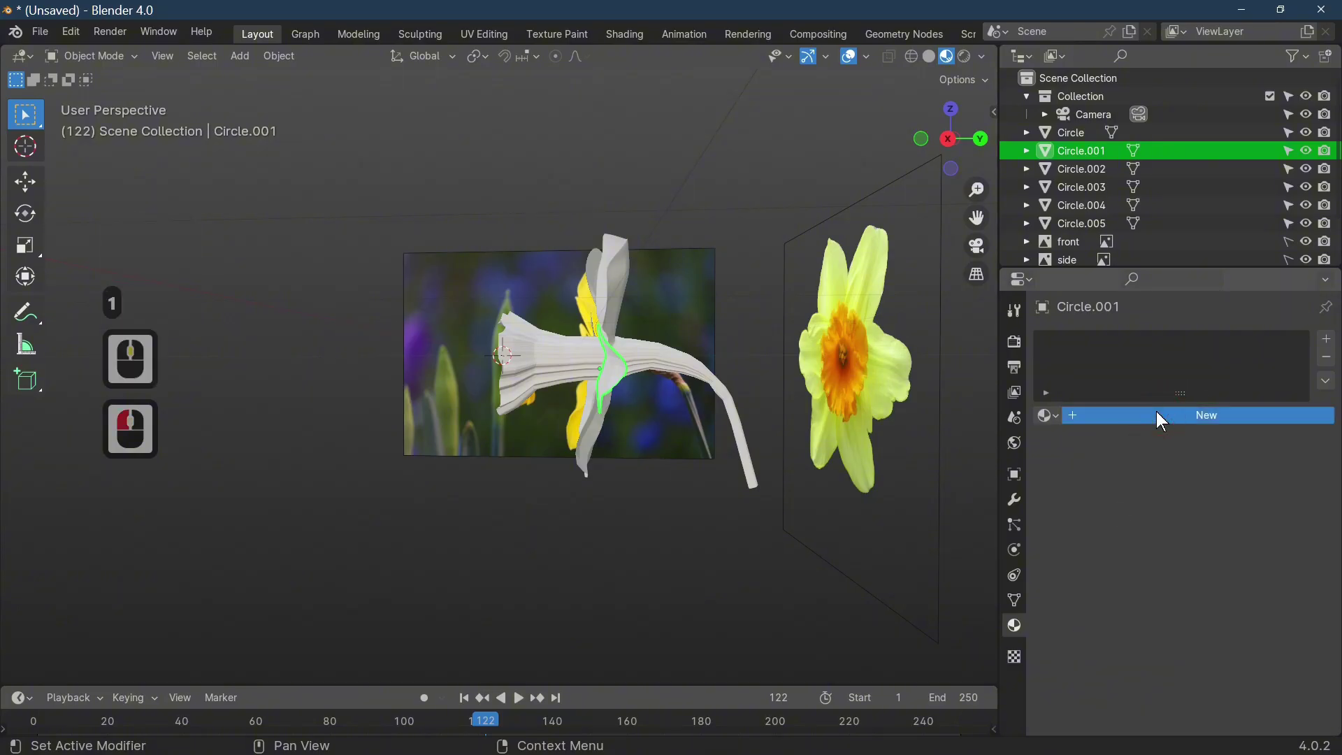
click(1164, 558)
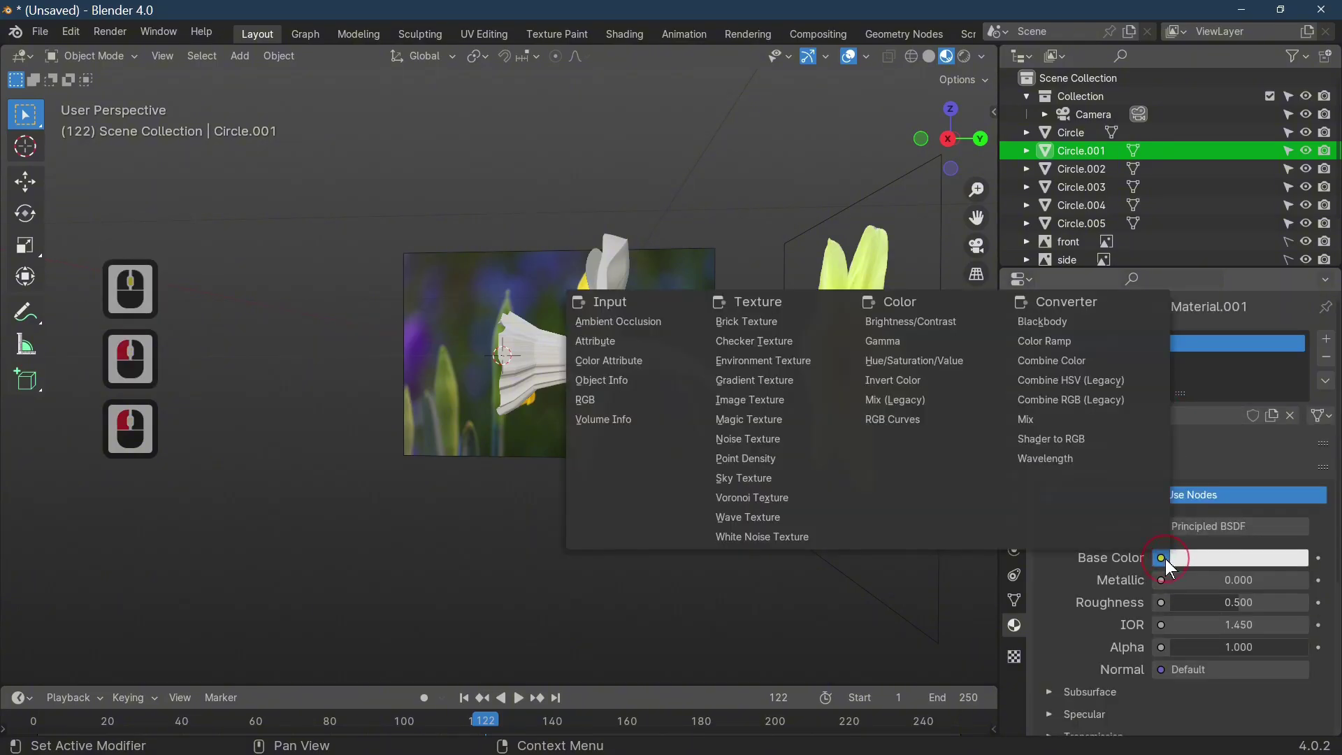
click(779, 404)
Step: Load daffodillpng.png from the 0 daffodile folder as the petal material's image texture
click(1236, 582)
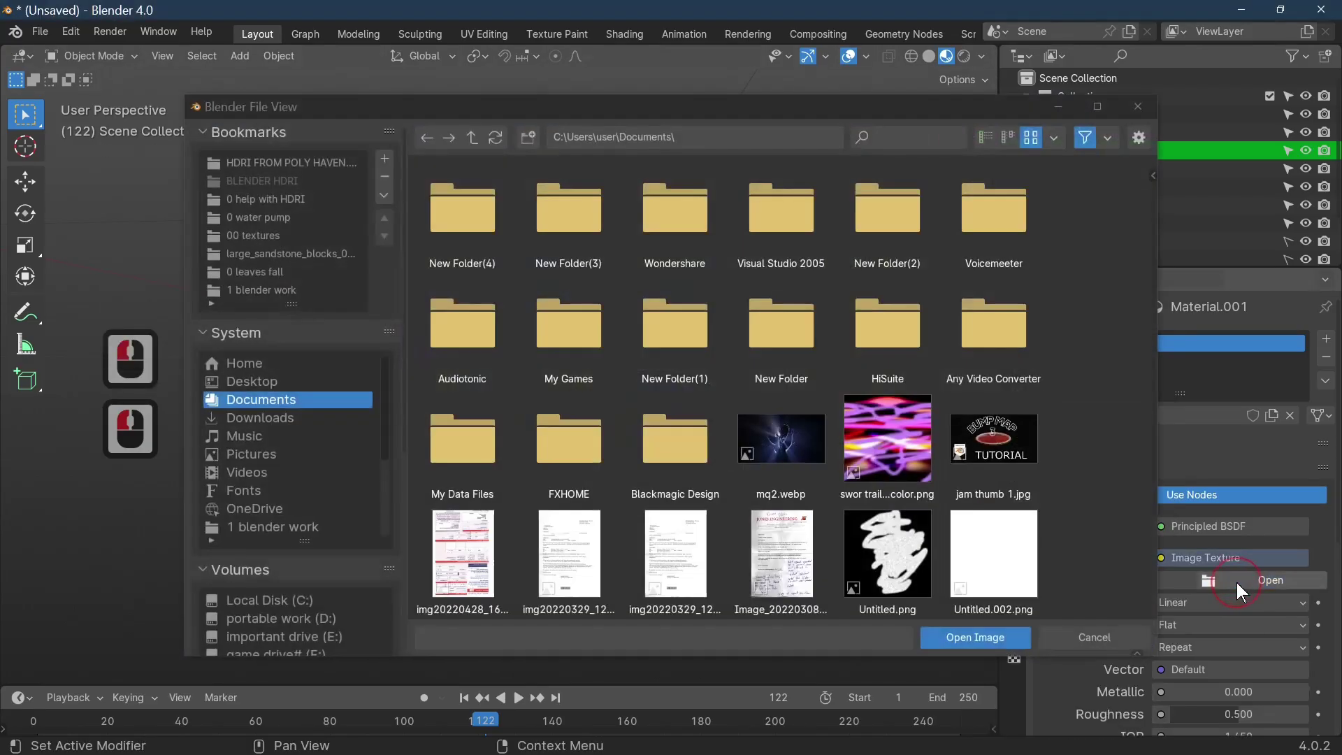
scroll(629, 490, down, 3)
scroll(300, 613, down, 10)
double_click(265, 461)
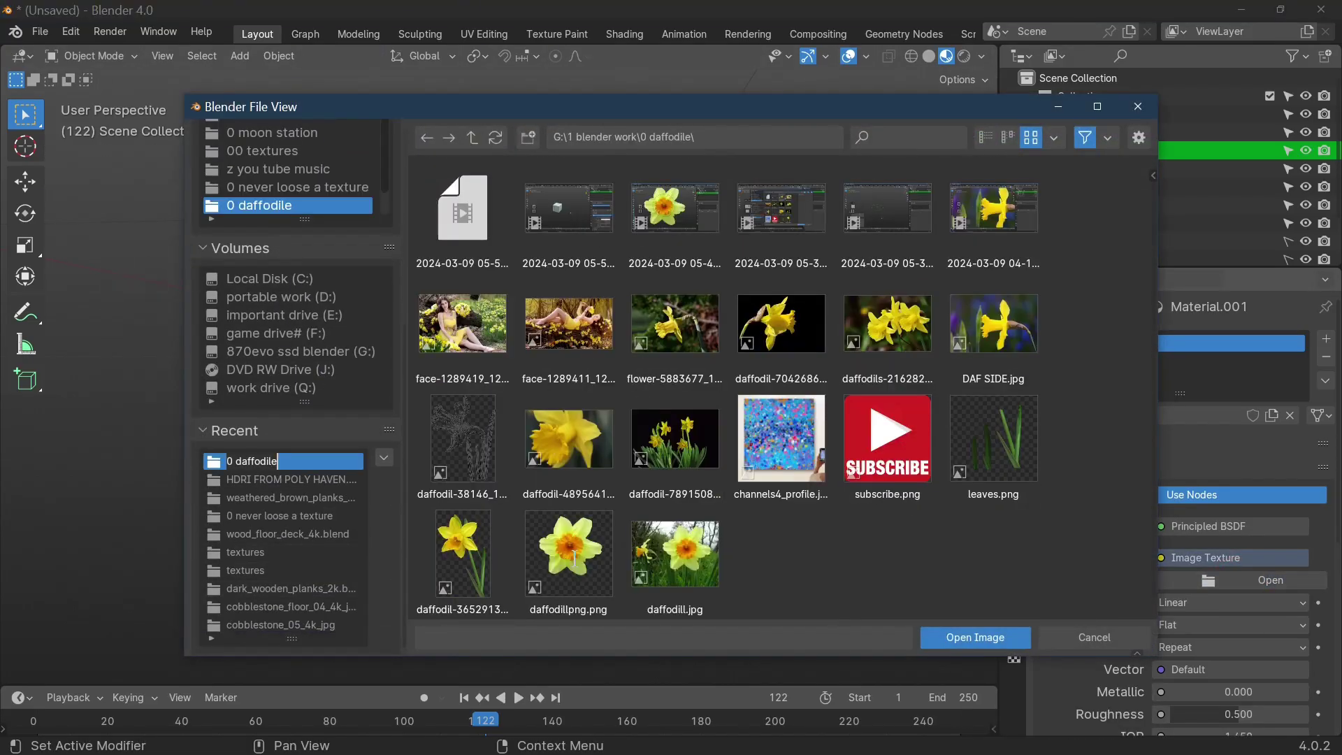
double_click(572, 556)
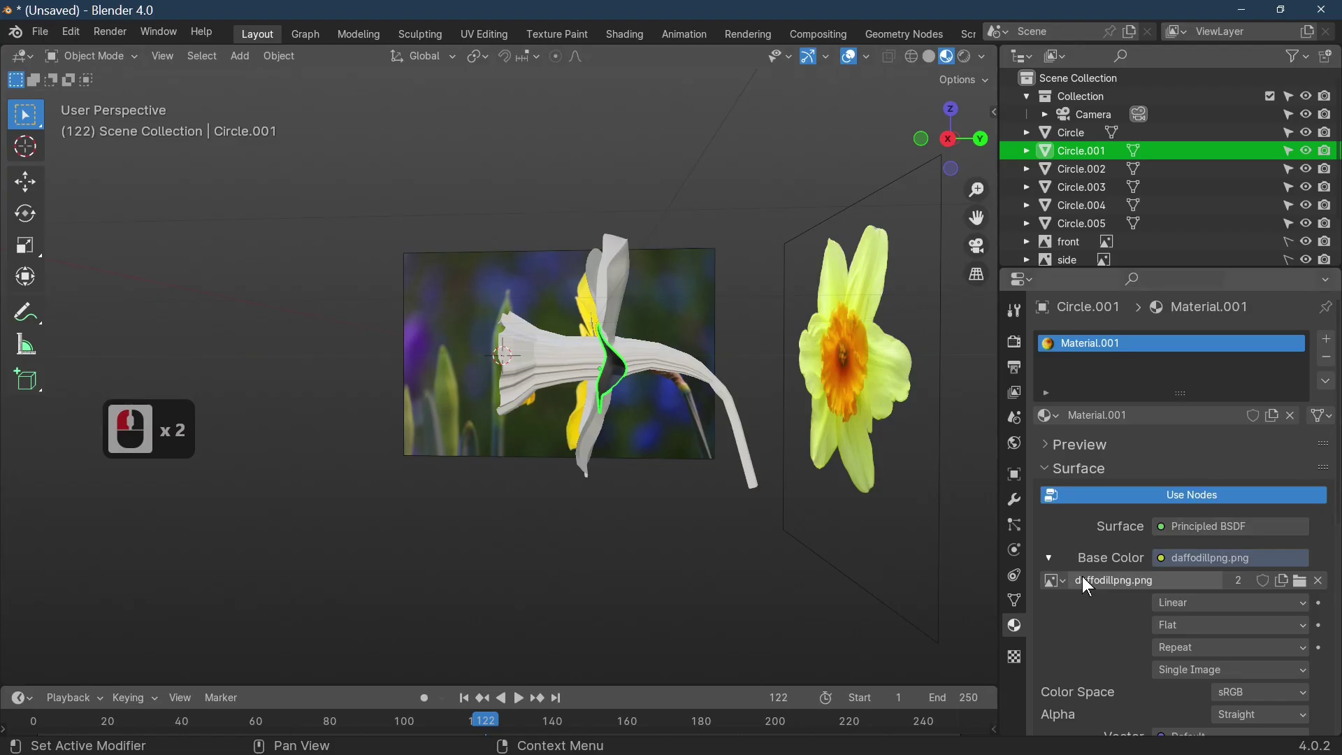
Step: Join the trumpet, the inner sphere and the other five petals into petal Circle.001
middle_drag(616, 383, 702, 423)
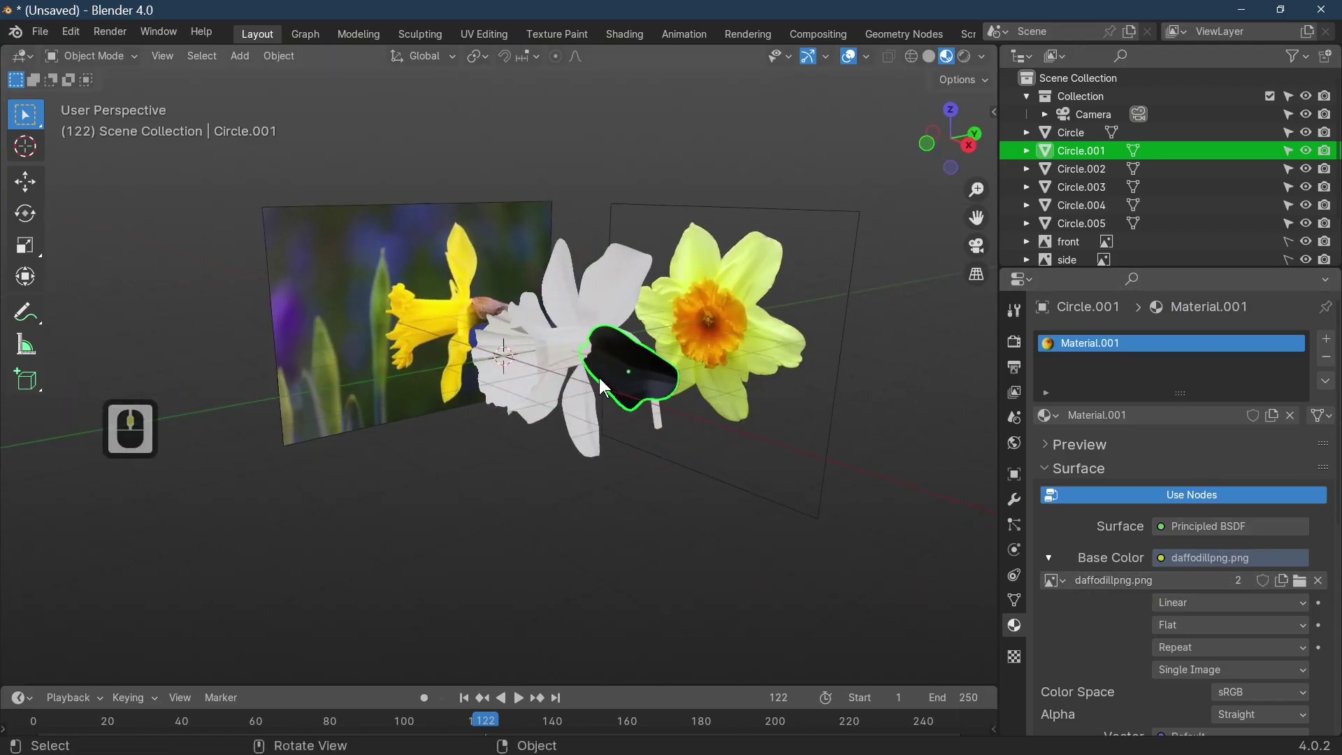
click(577, 427)
shift+click(544, 404)
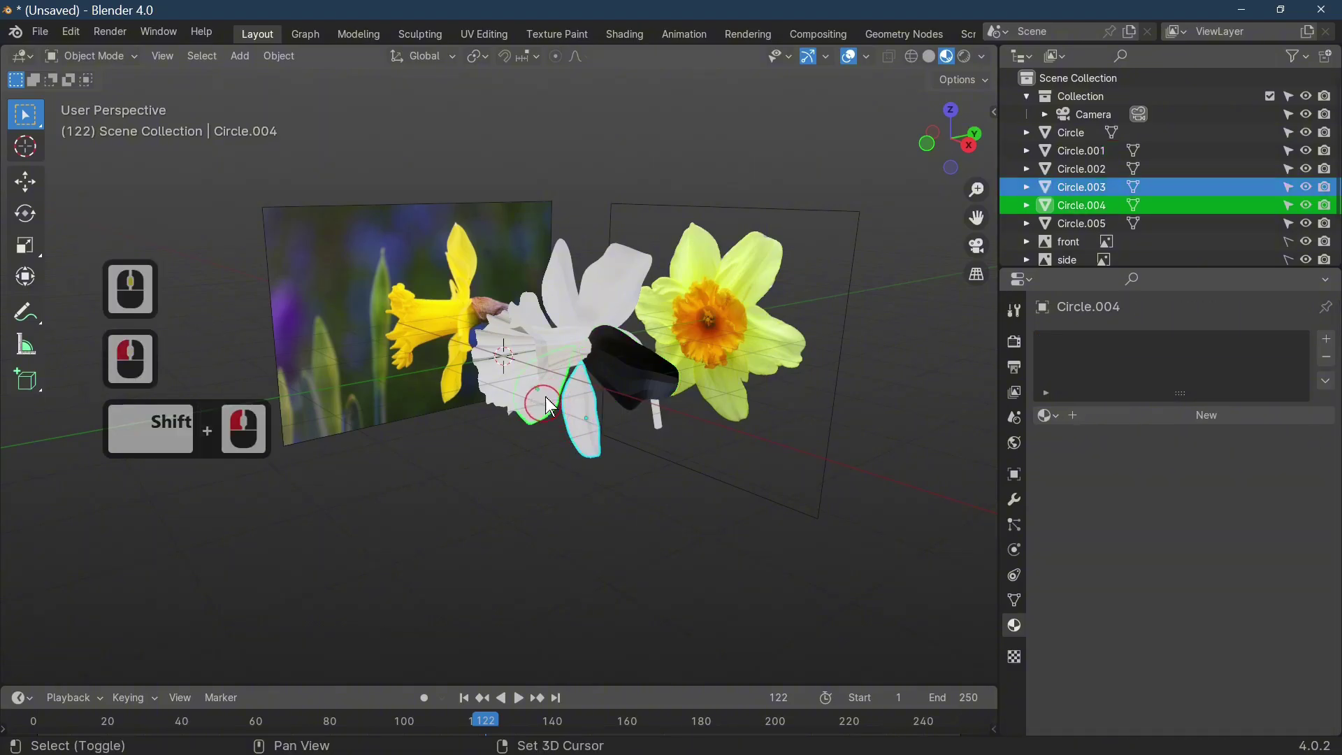
shift+click(570, 327)
shift+click(597, 317)
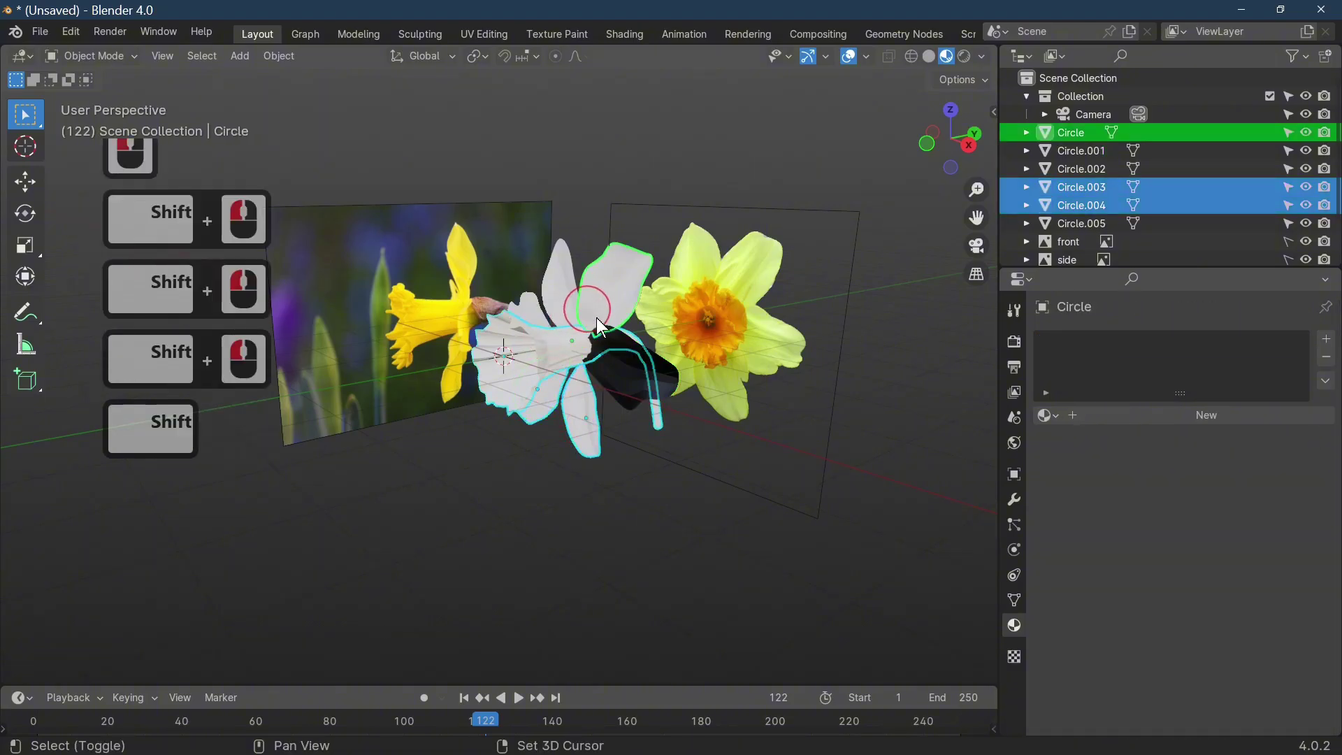
shift+click(549, 308)
middle_drag(549, 307, 494, 380)
shift+click(494, 377)
scroll(424, 376, up, 2)
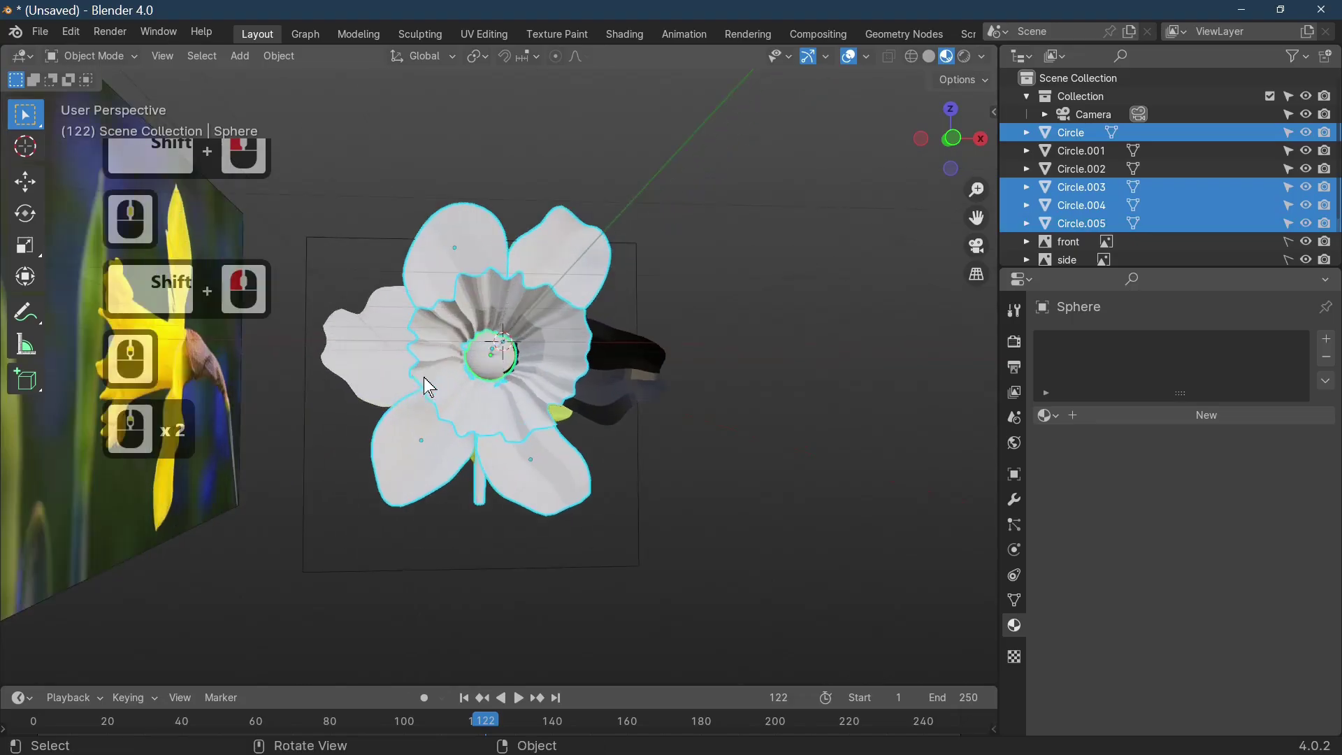
shift+click(388, 364)
shift+click(574, 463)
middle_drag(617, 419, 622, 452)
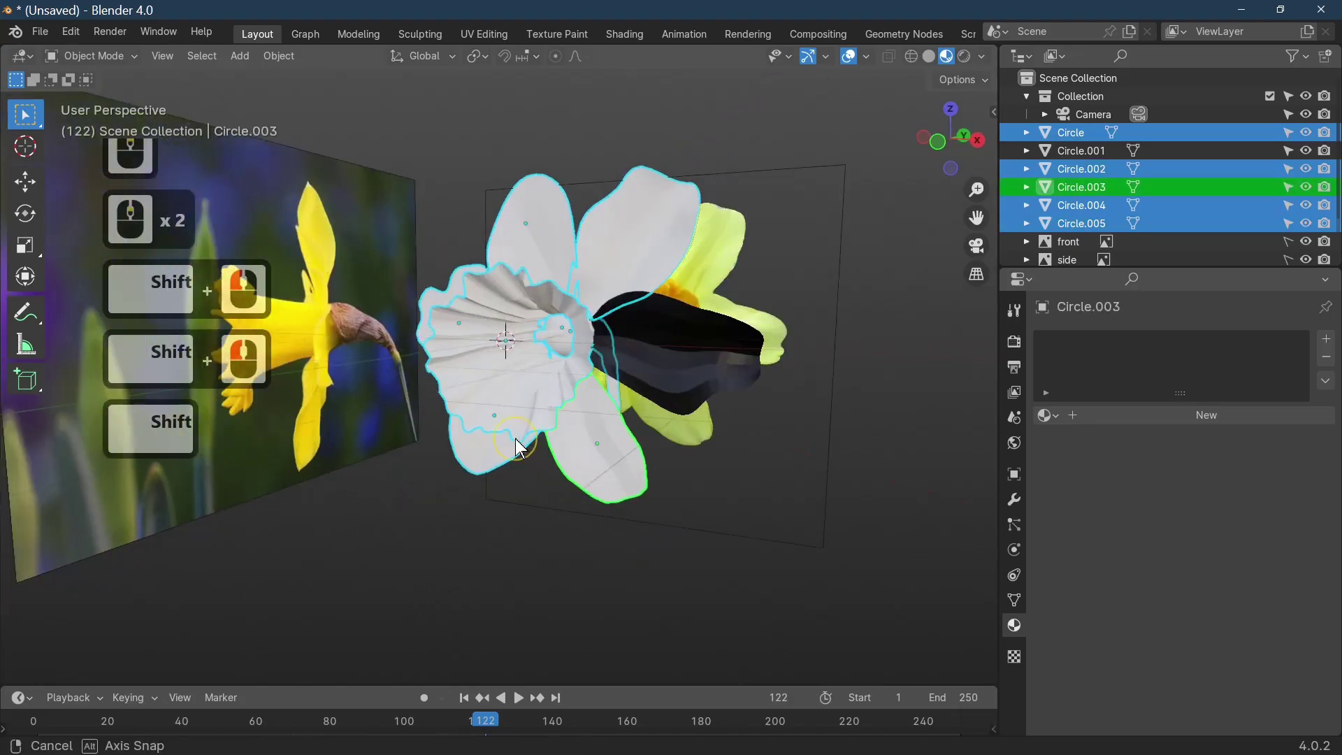
key(alt+h)
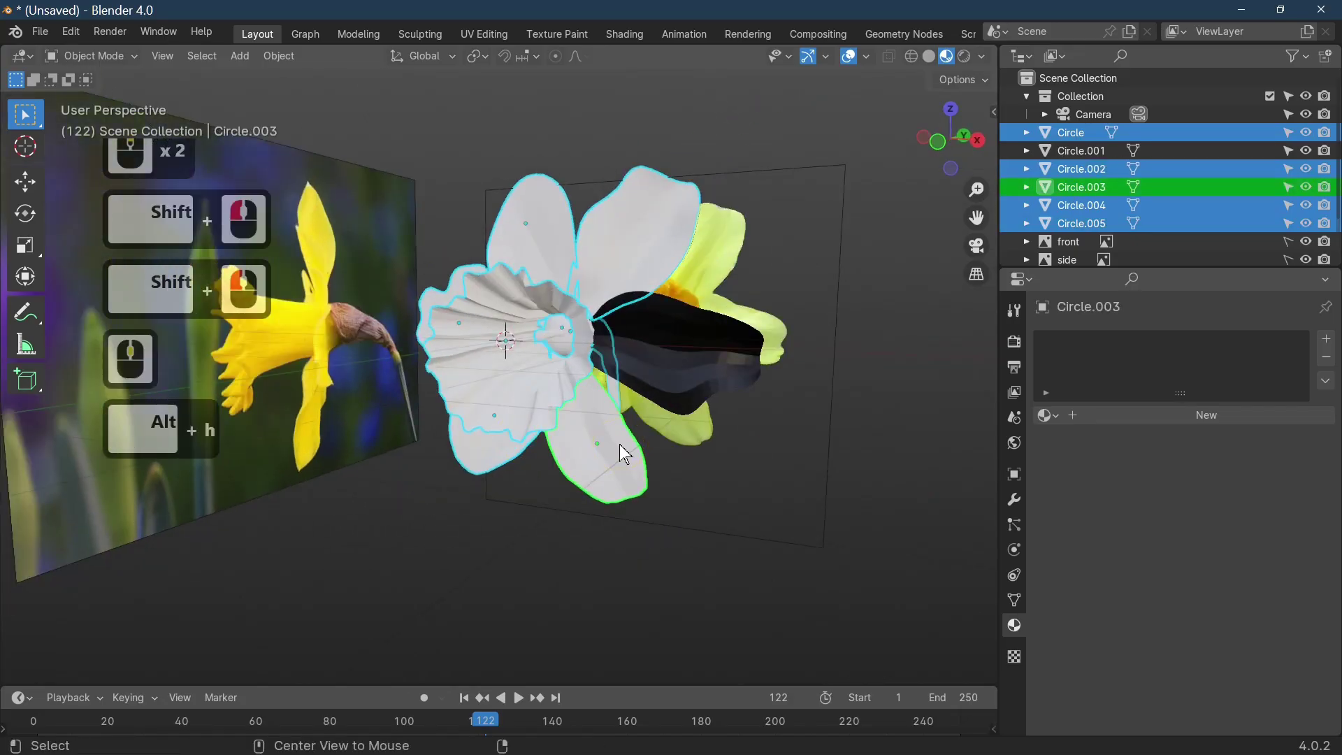
shift+click(669, 358)
right_click(599, 426)
click(598, 427)
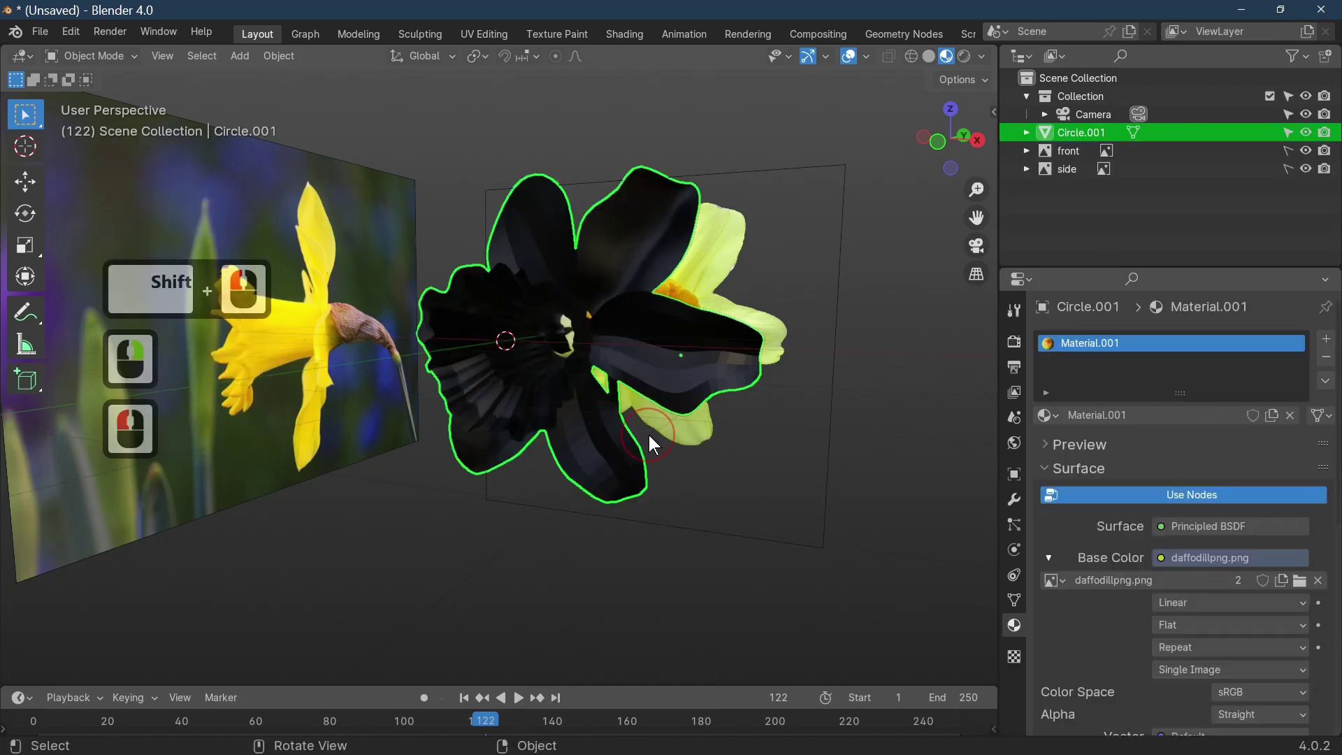
Step: Add a second material to the joined flower with DAF SIDE.jpg as its Base Color image texture
middle_drag(649, 435, 516, 187)
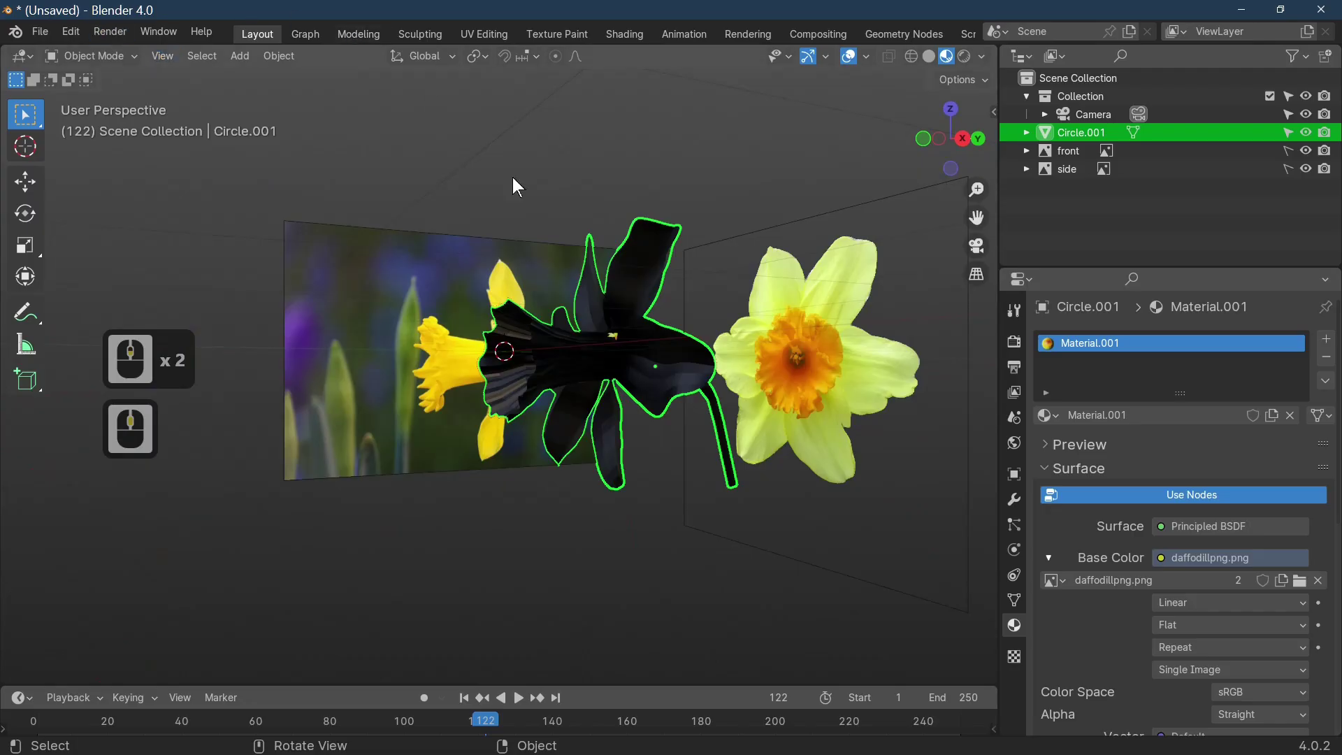
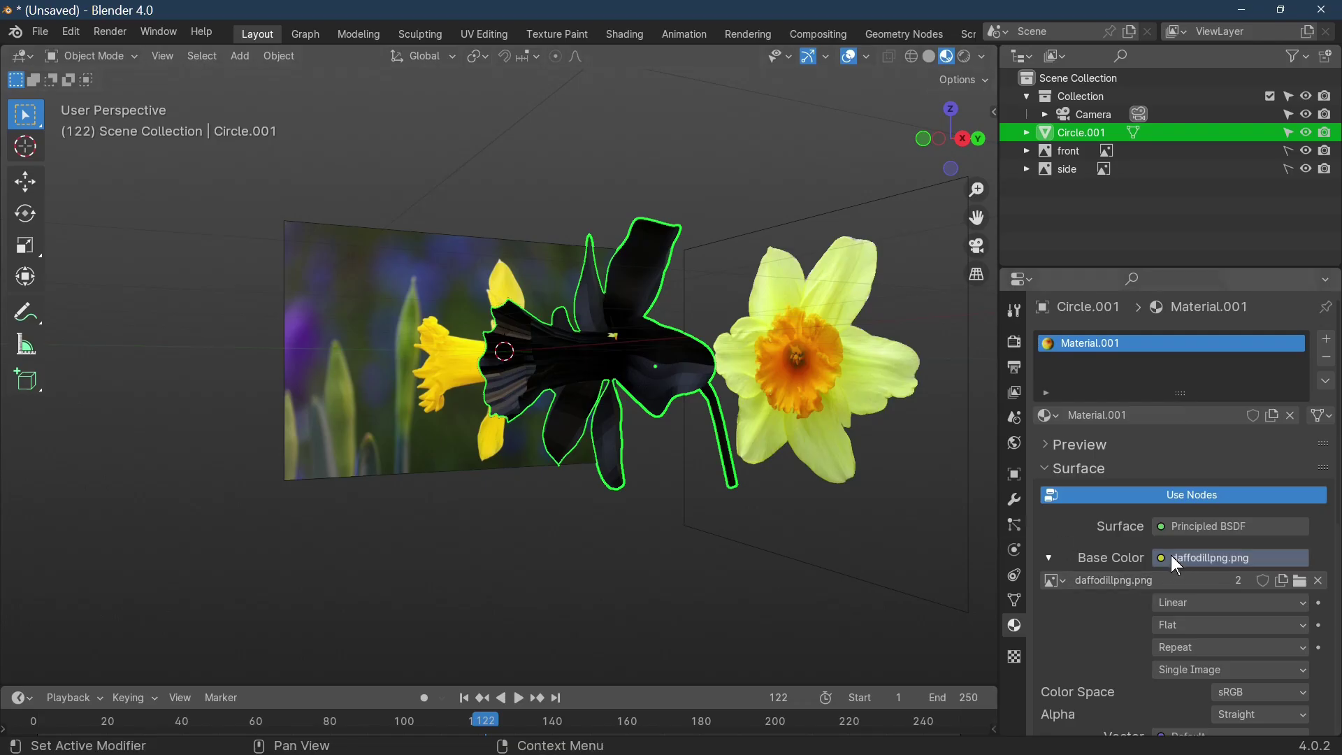
click(1326, 339)
click(1141, 454)
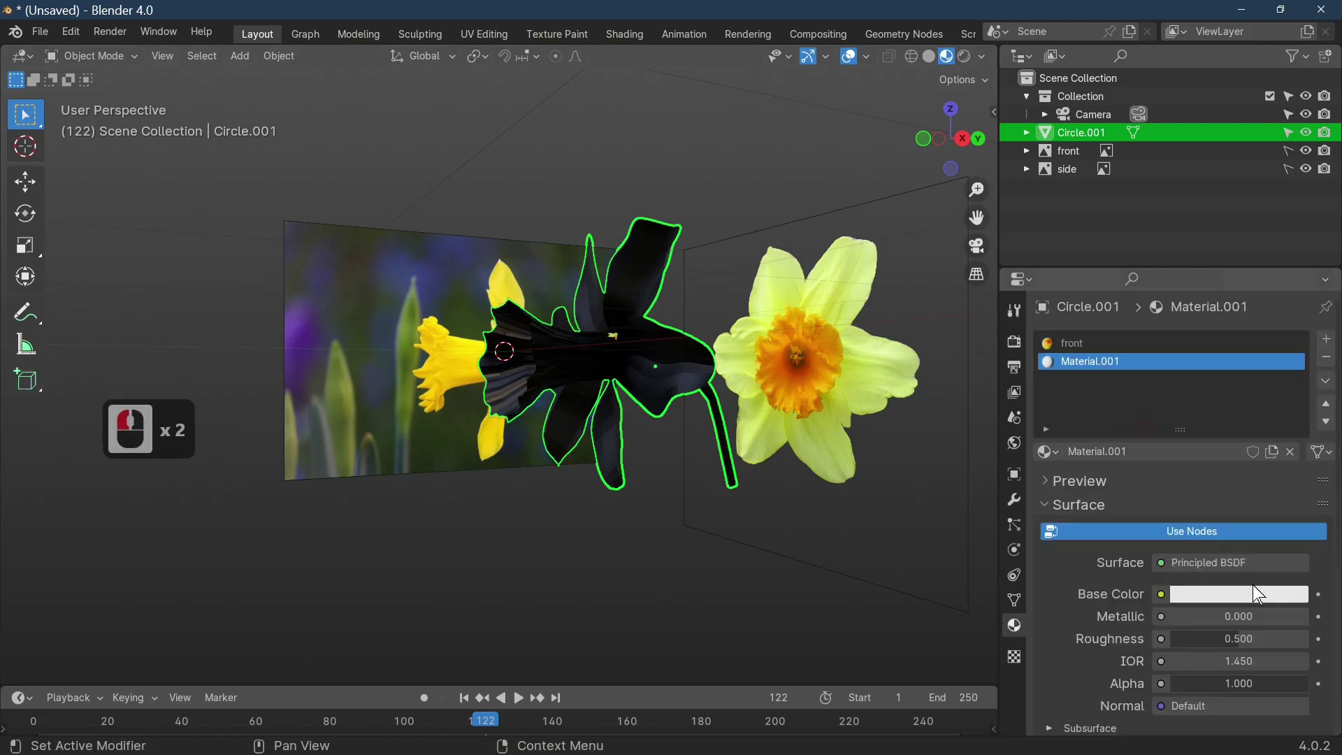
click(1162, 595)
click(766, 444)
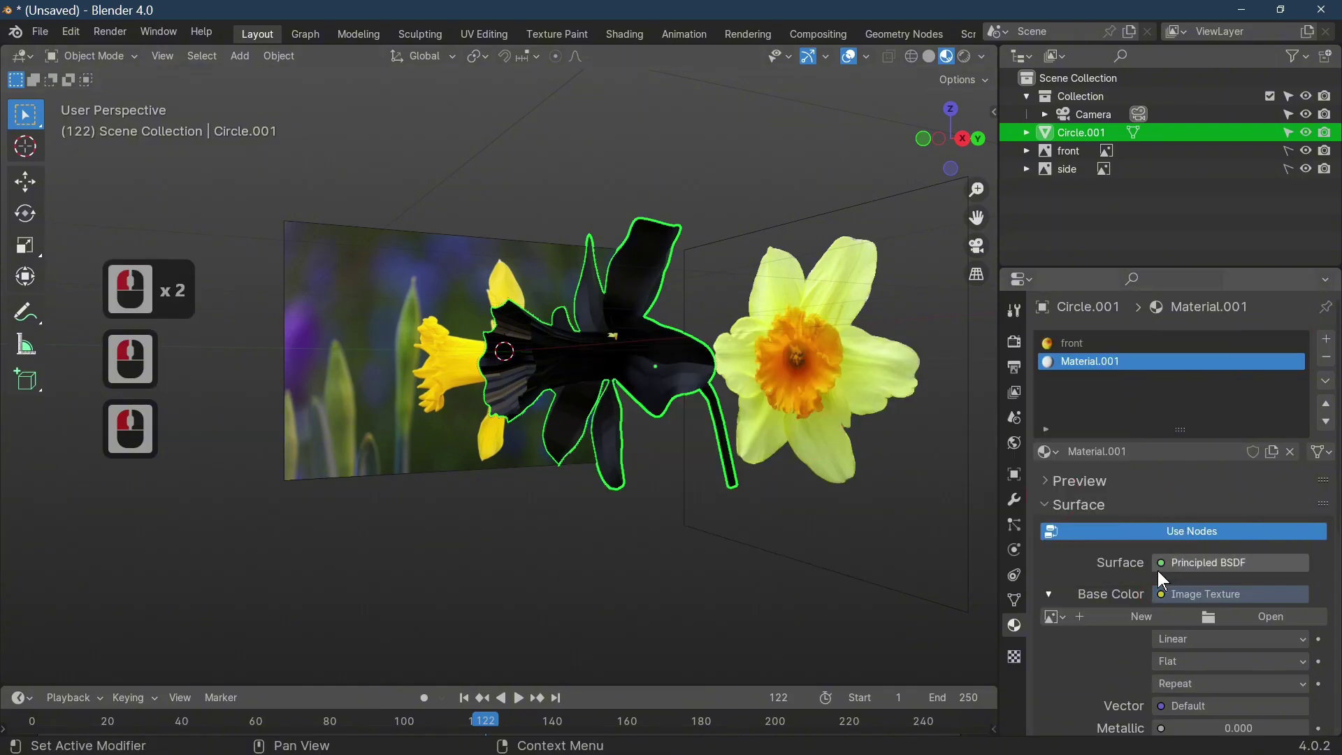
click(1219, 615)
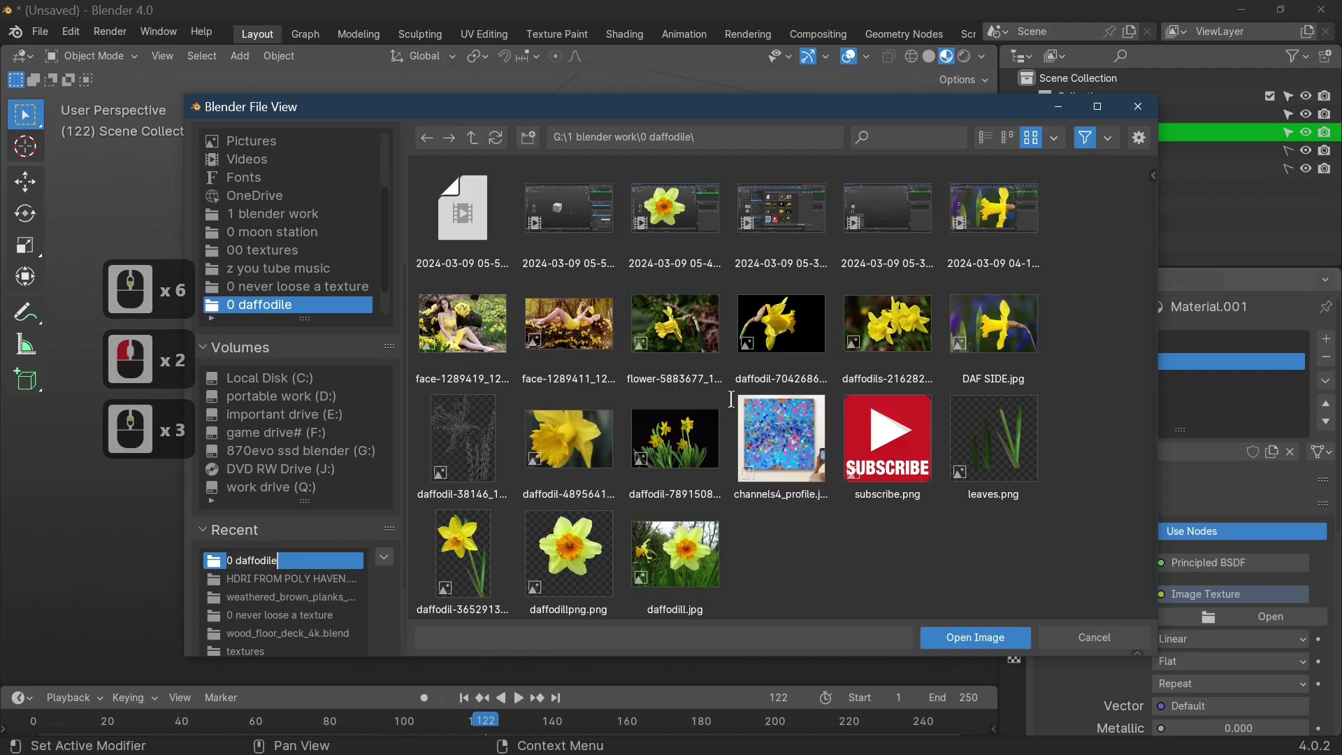
click(1009, 327)
double_click(1009, 327)
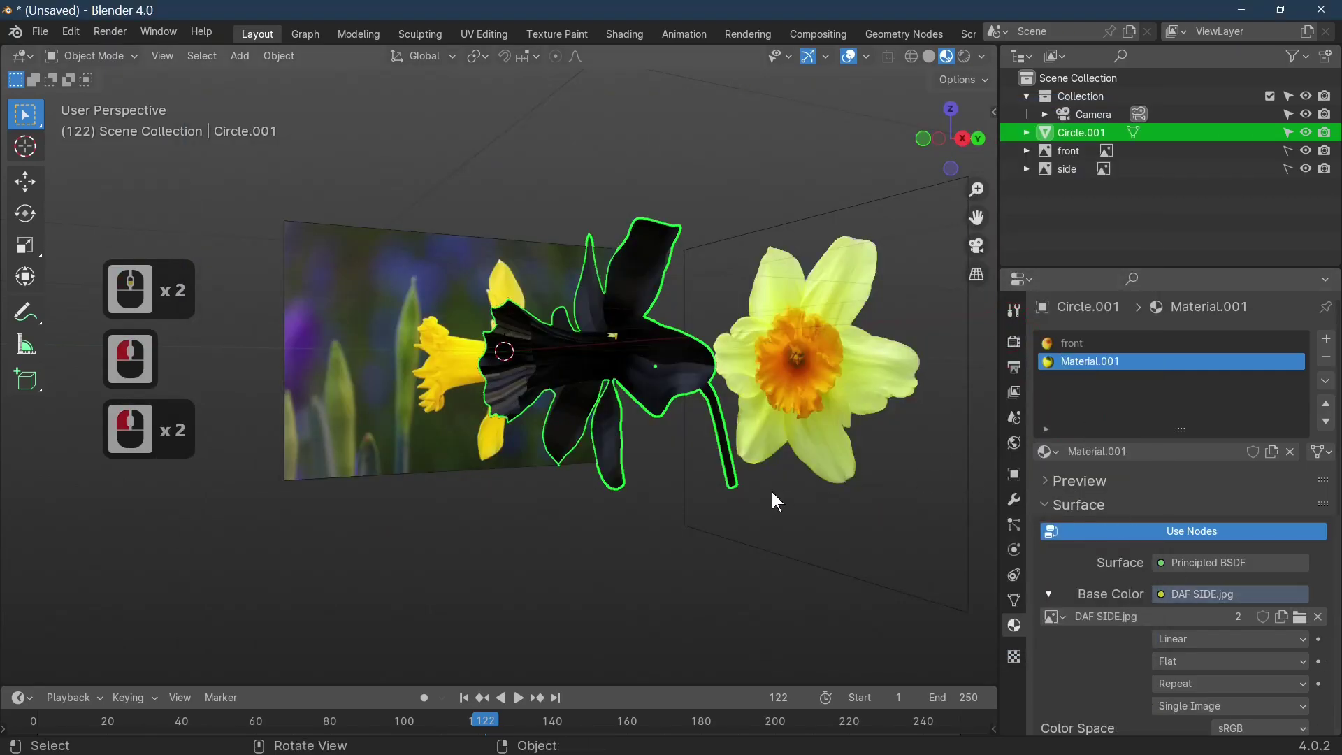
Step: Apply Shade Smooth to the joined flower
middle_drag(772, 492, 661, 492)
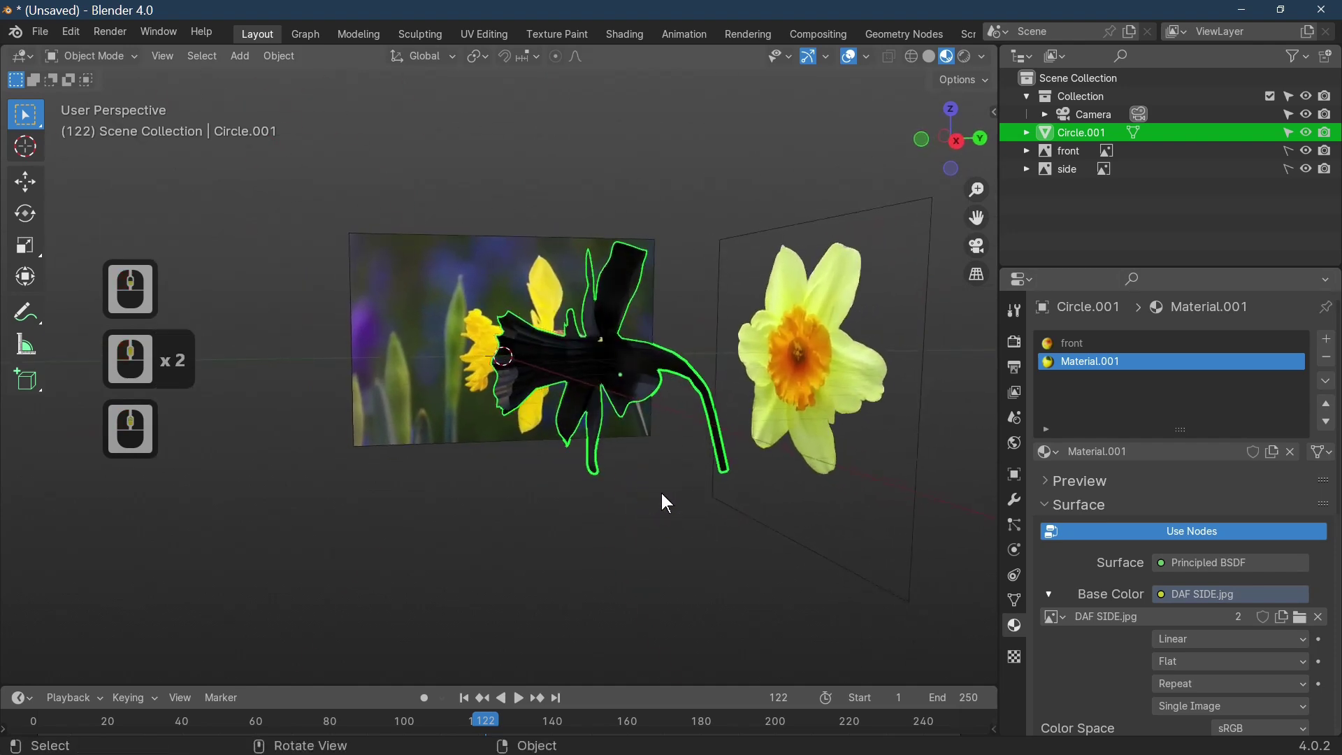
key(KP_1)
scroll(551, 420, up, 11)
middle_drag(552, 423, 531, 404)
scroll(621, 417, up, 3)
right_click(619, 417)
click(593, 414)
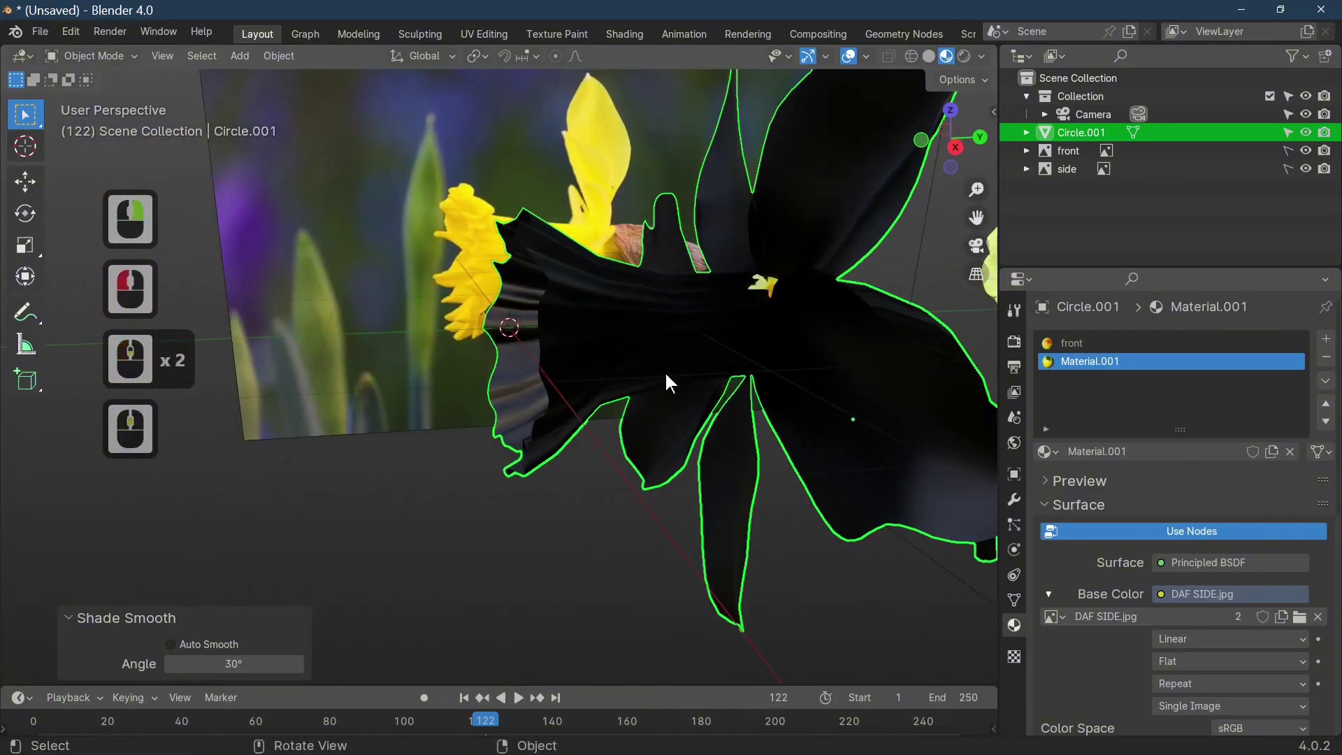
Step: Enter Edit Mode on the joined flower and select the linked trumpet-and-stem mesh in the right orthographic view
scroll(665, 375, down, 1)
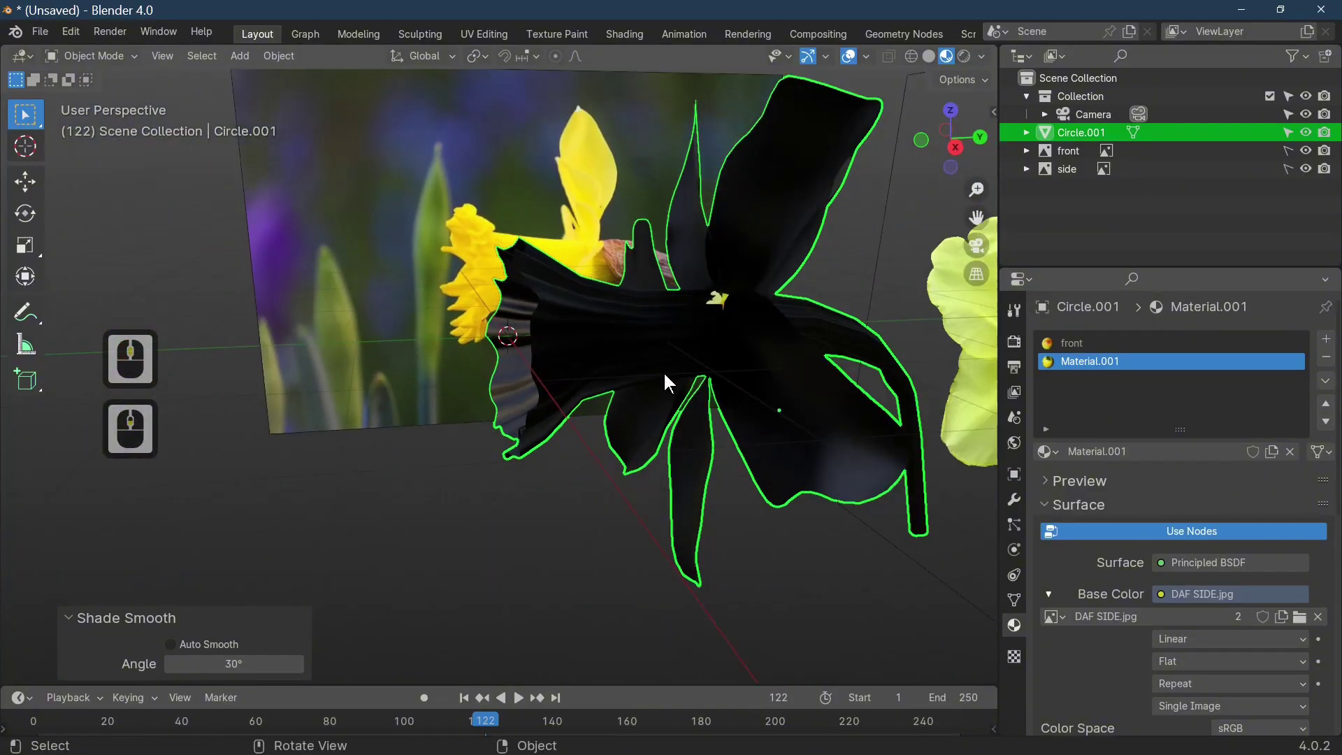
scroll(665, 375, down, 2)
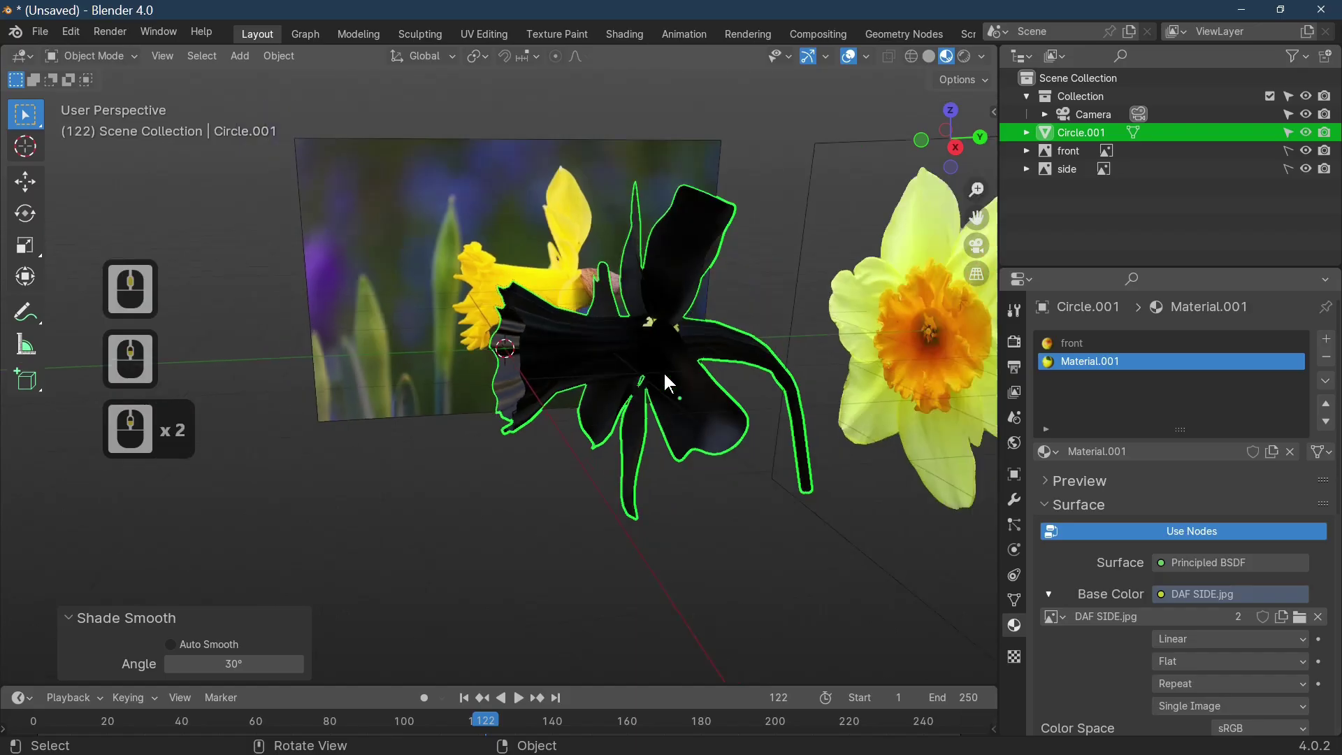
middle_drag(668, 376, 598, 347)
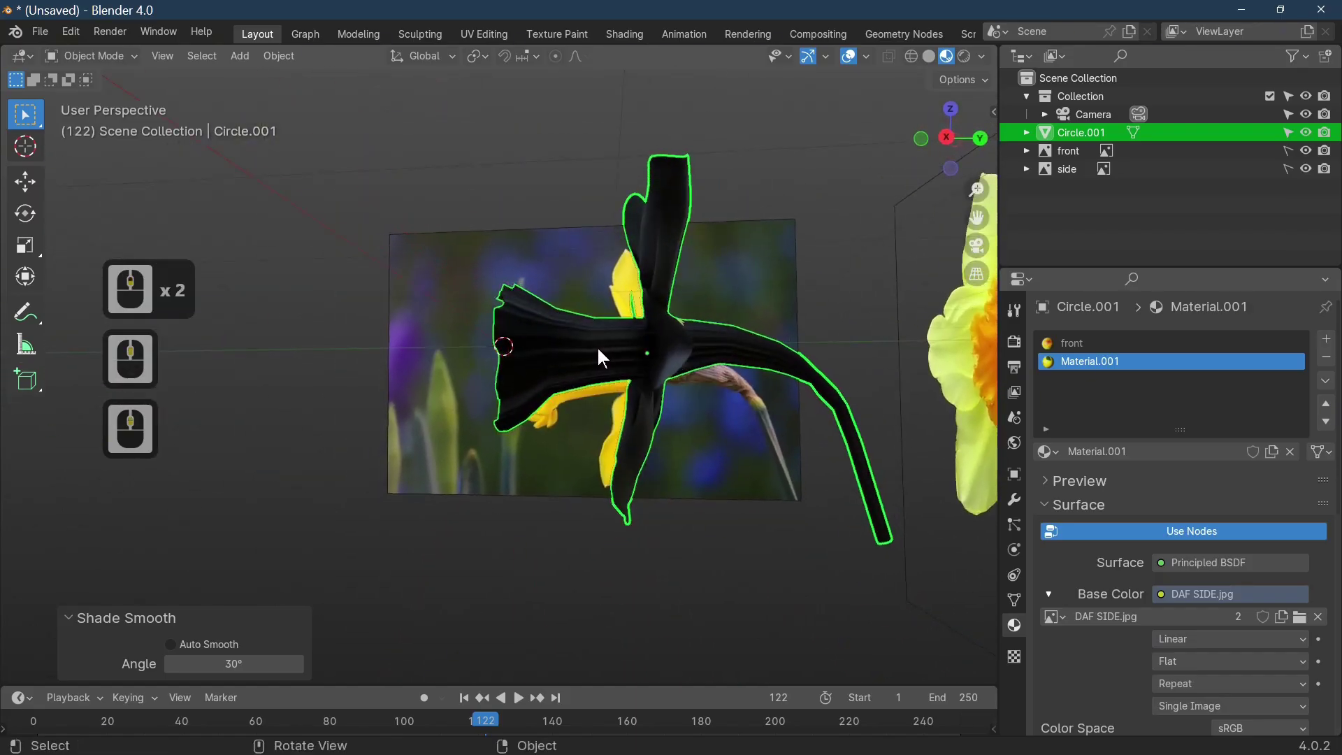
key(Tab)
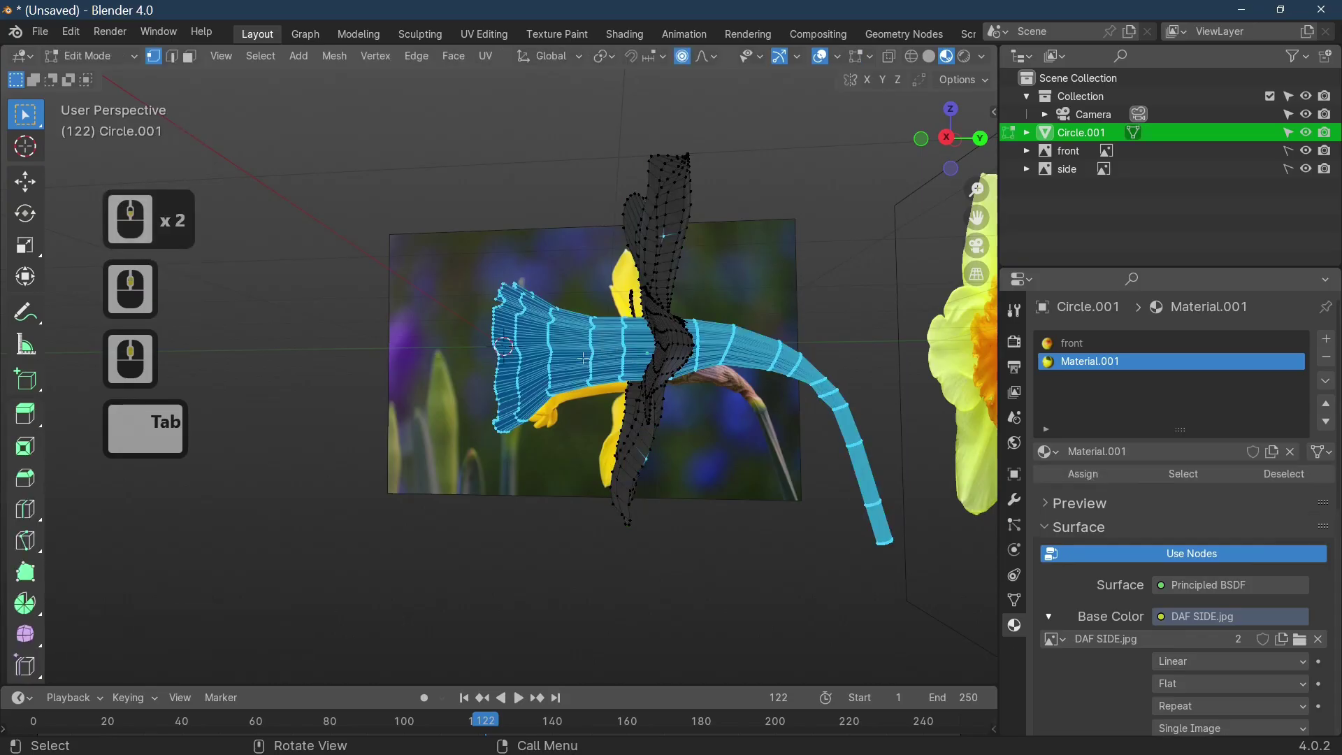
click(584, 358)
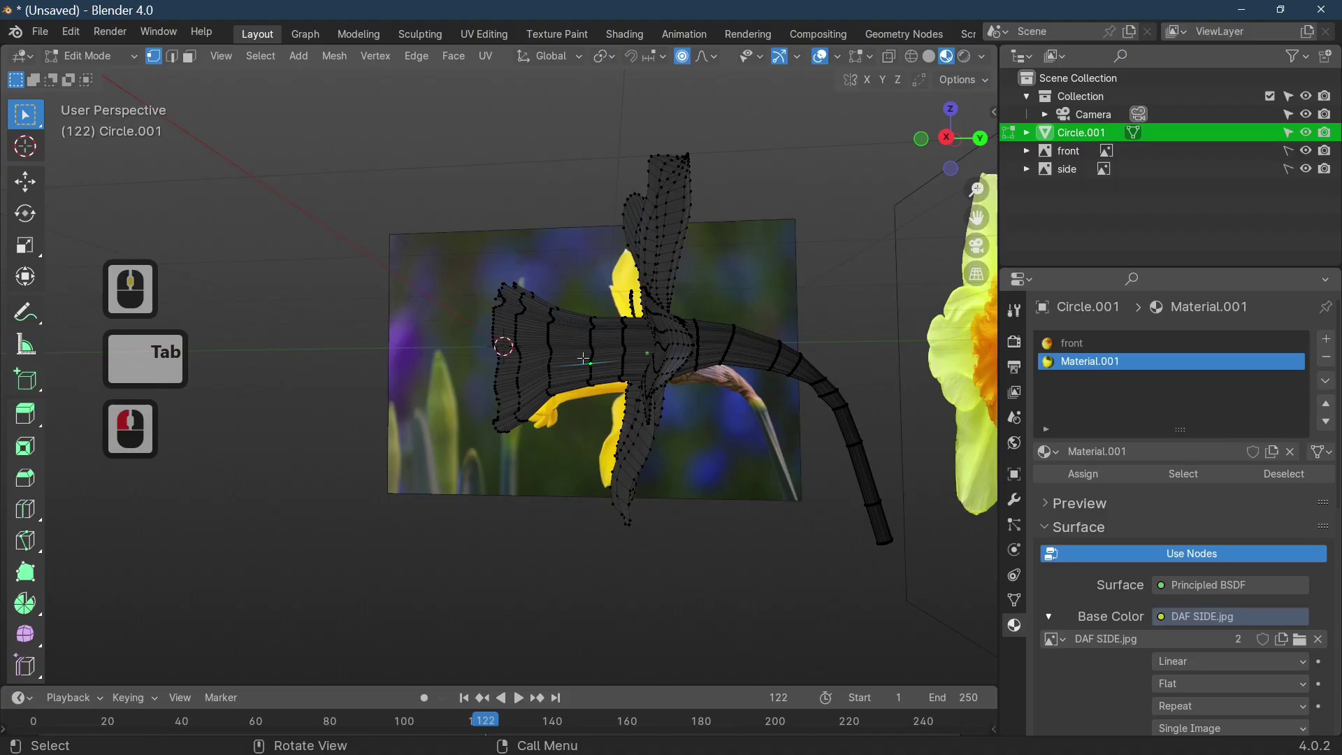
key(l)
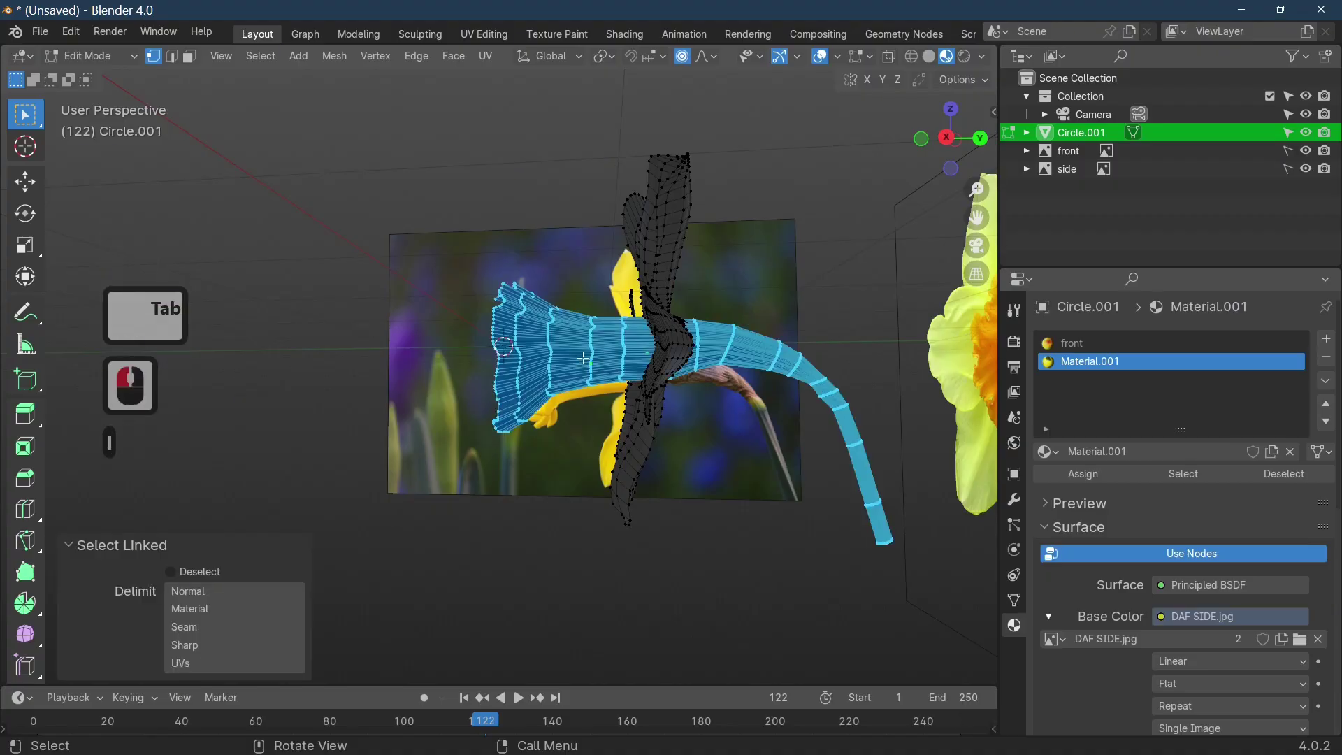
key(KP_3)
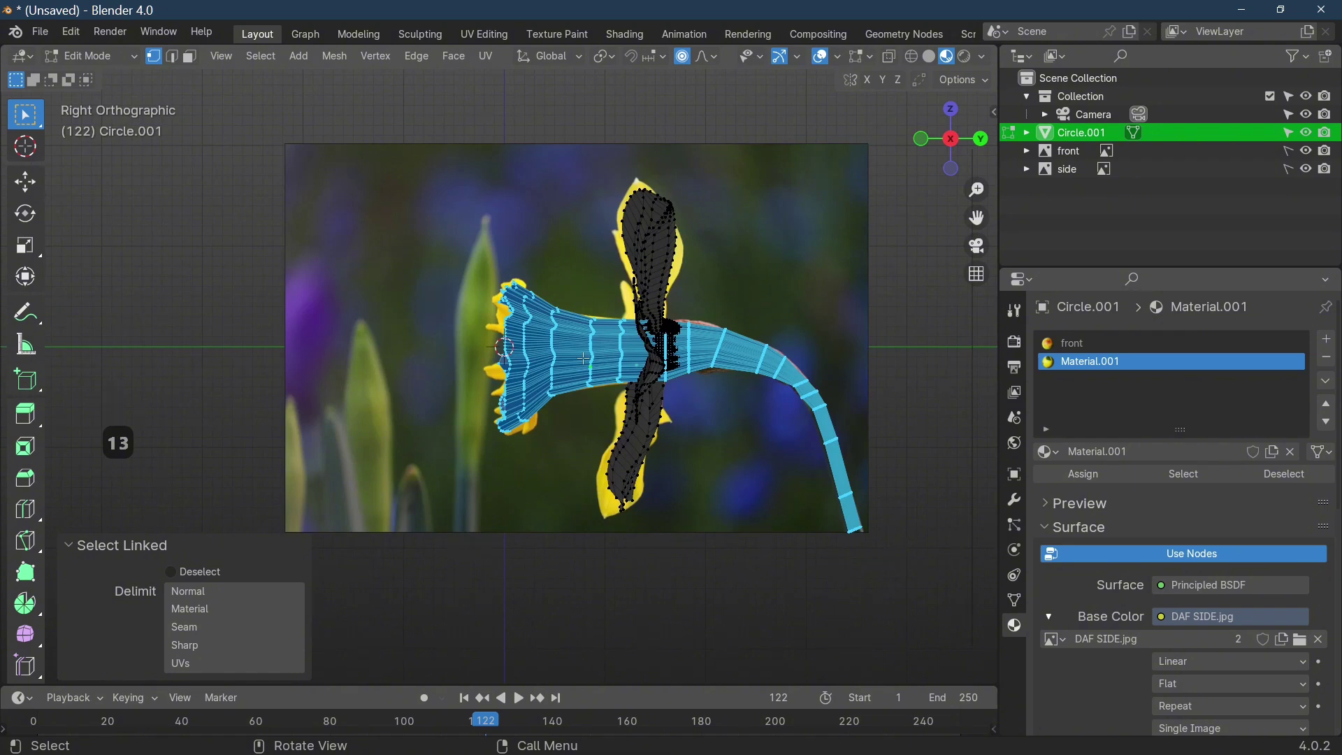
Step: Switch to the UV Editing workspace and select the linked trumpet-and-stem mesh in its right orthographic view
click(493, 33)
click(836, 530)
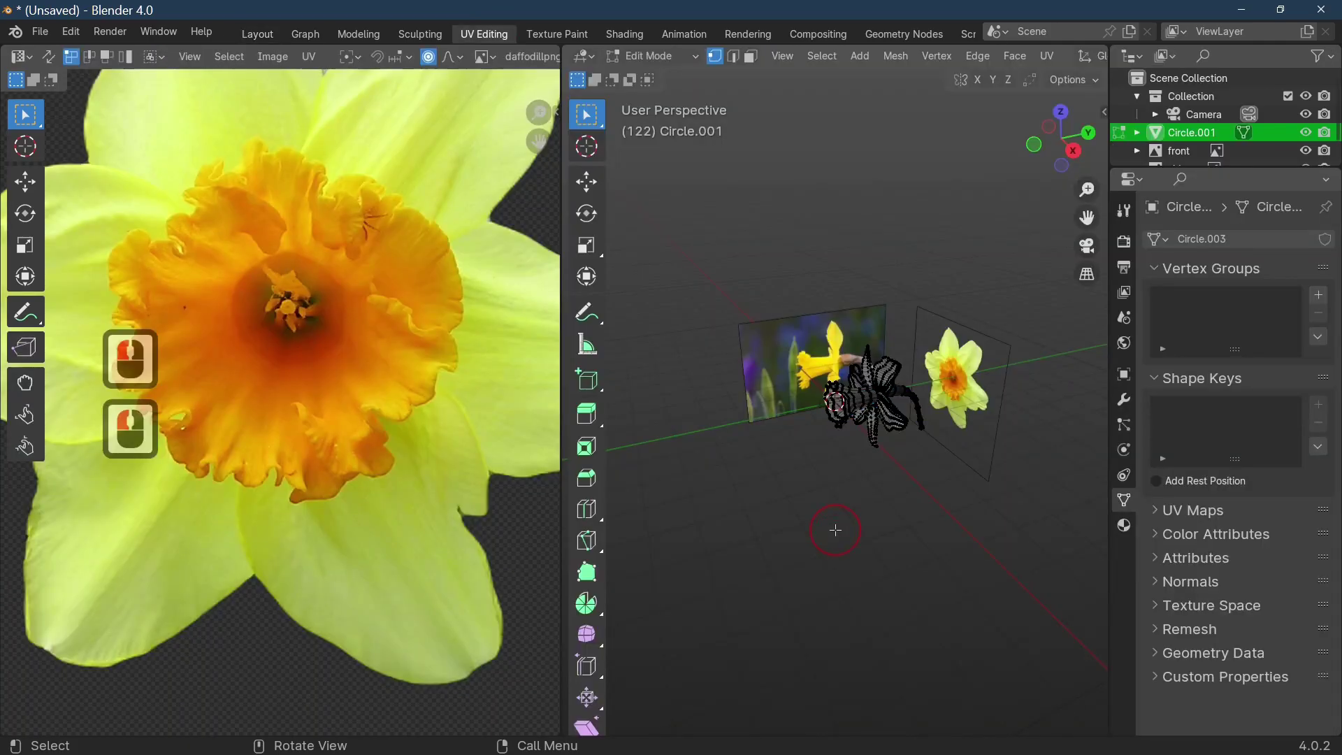
key(KP_3)
click(847, 395)
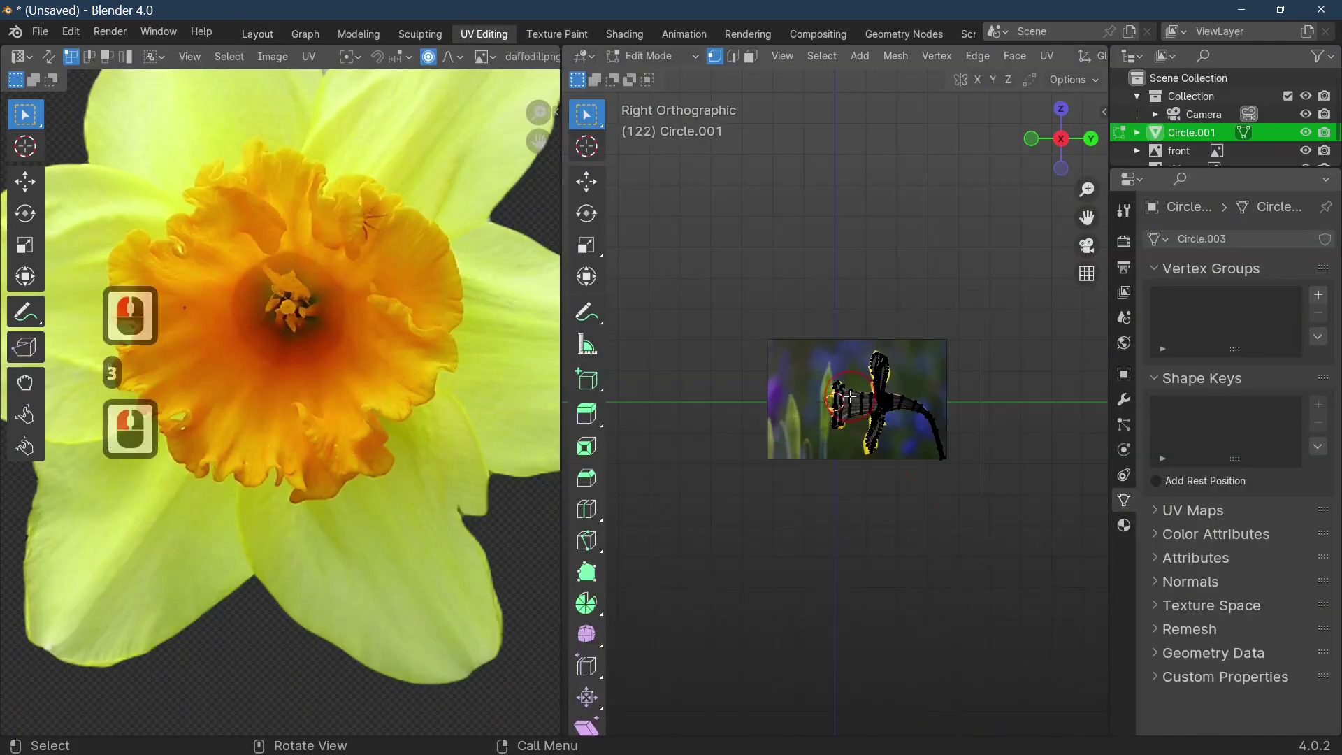
key(l)
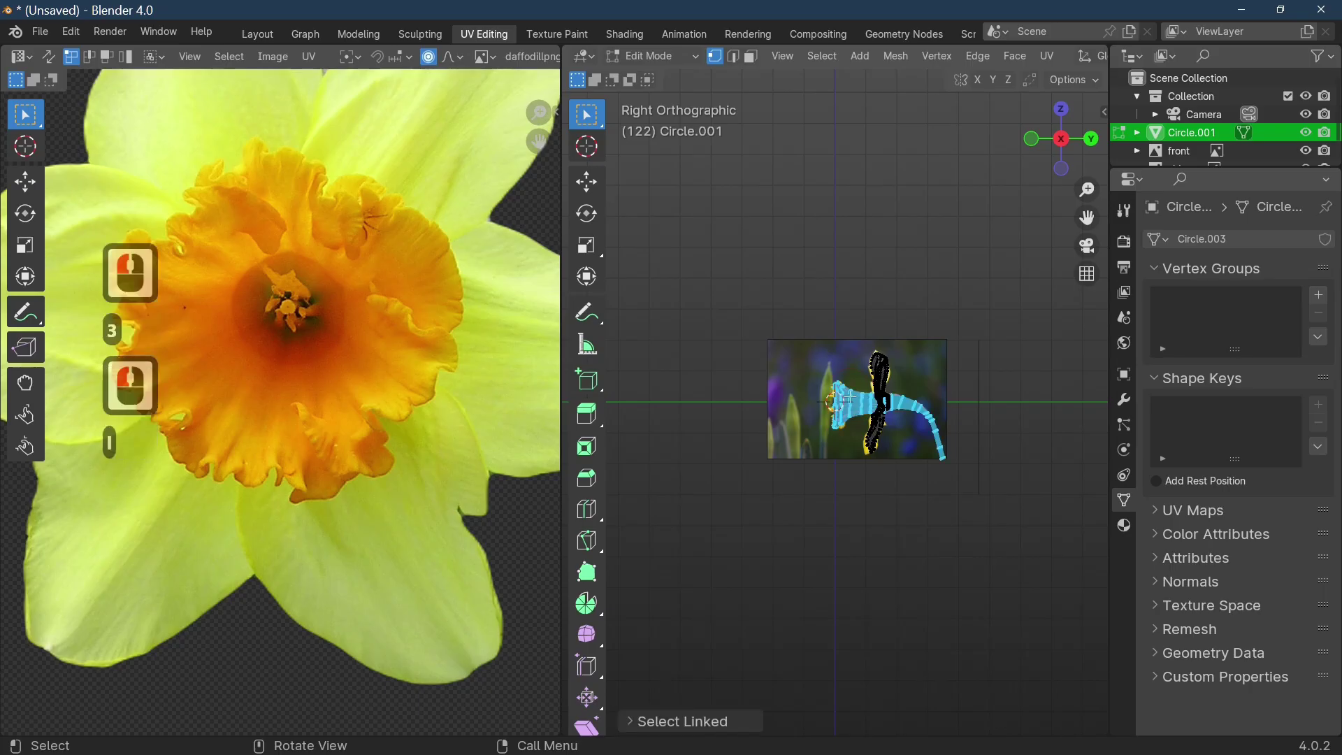
Step: Display DAF SIDE.jpg as the background image in the UV editor
scroll(372, 477, down, 4)
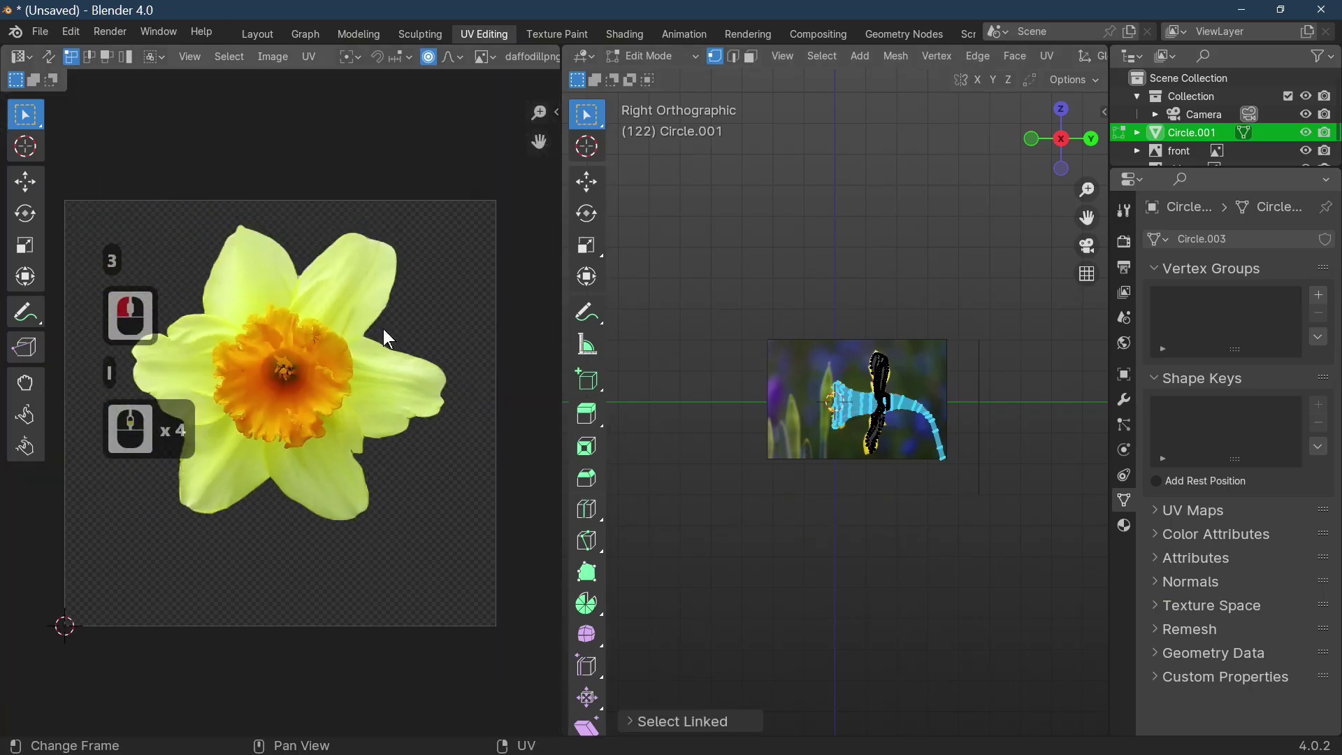
click(486, 60)
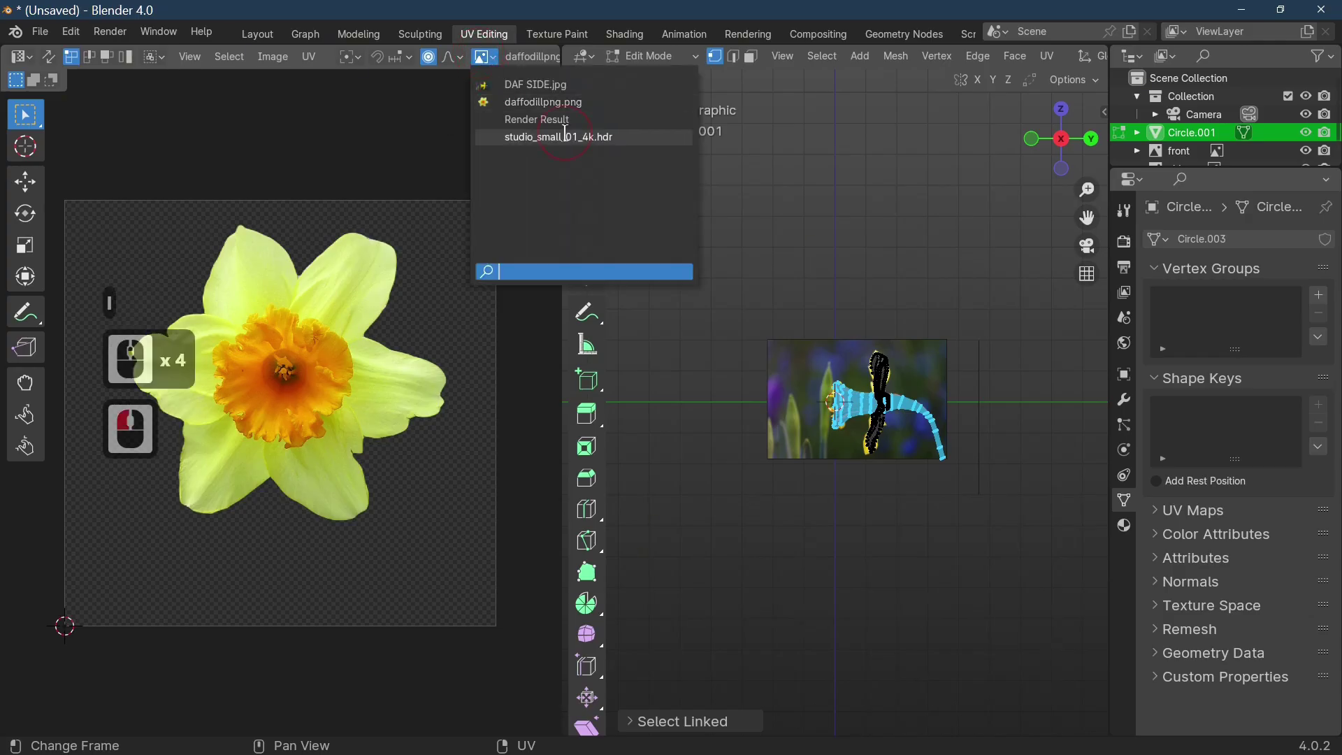
click(557, 84)
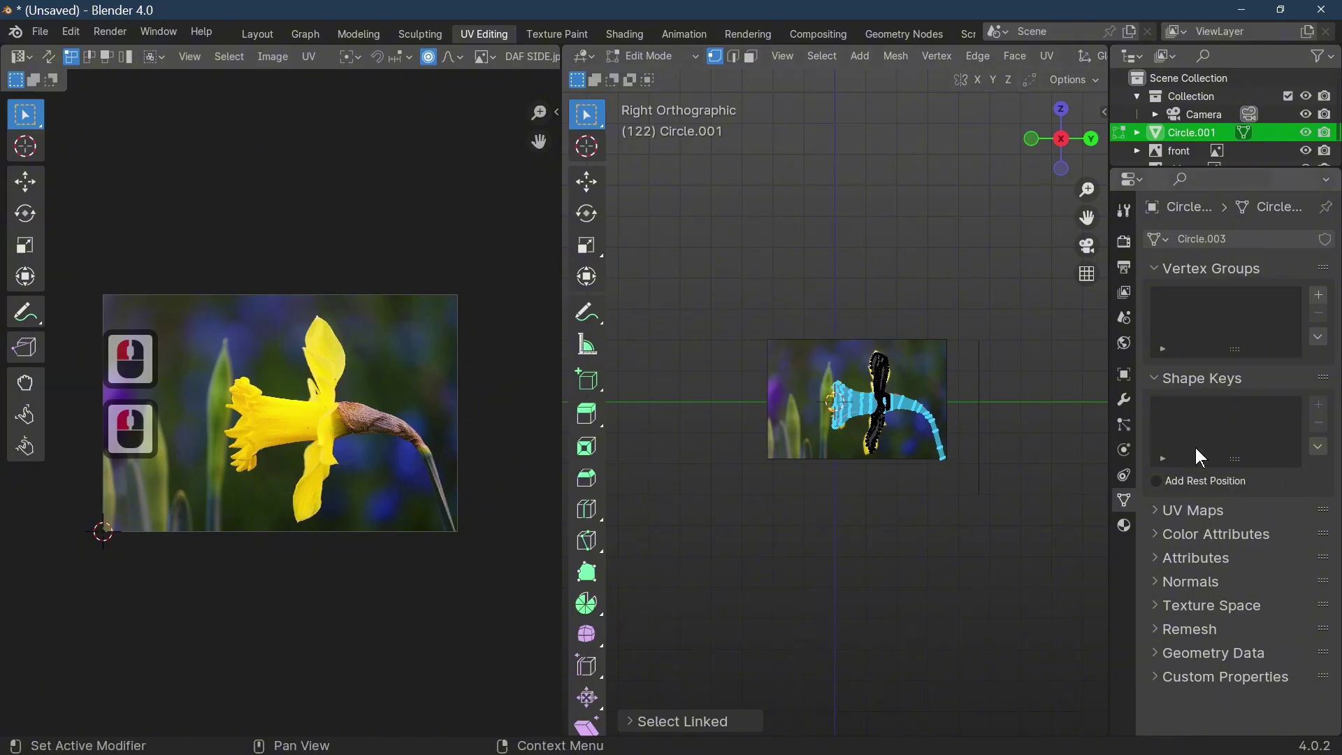
Step: Rename the flower's second material, Material.001, as side
click(1124, 525)
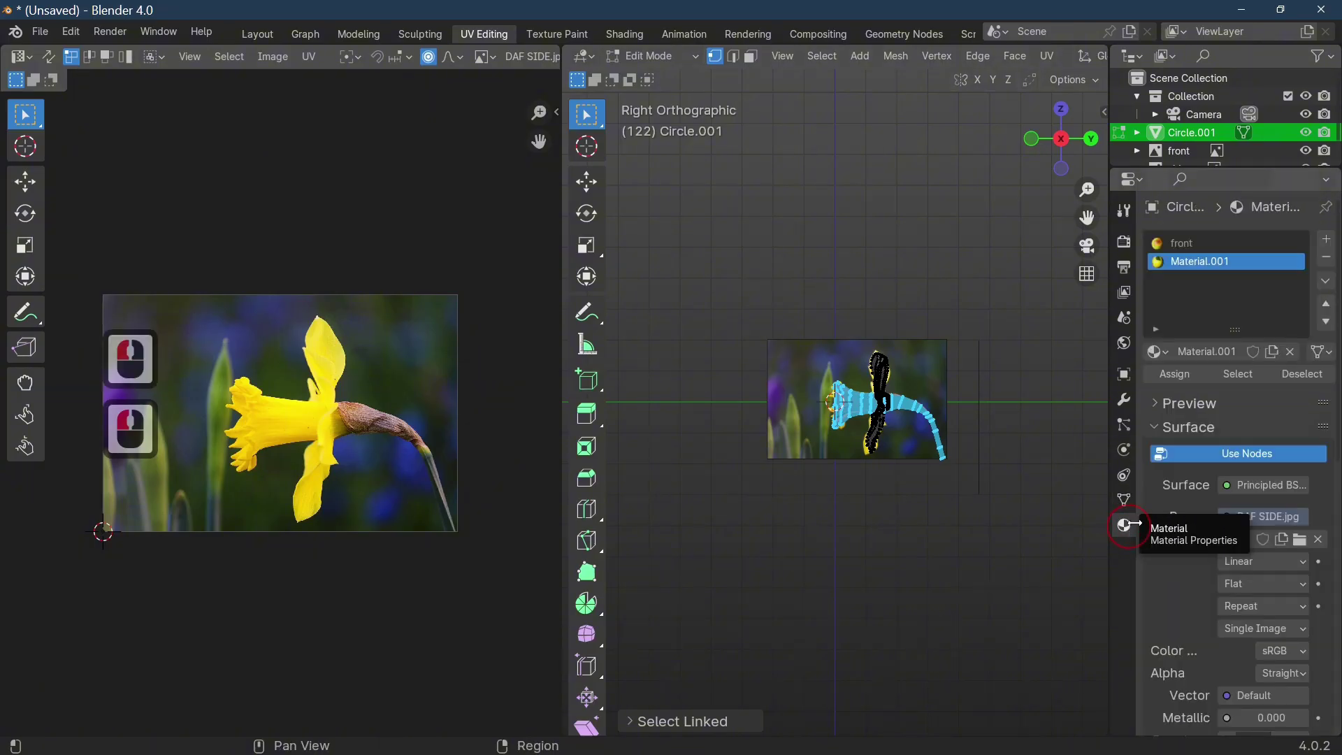
double_click(1192, 257)
text(side)
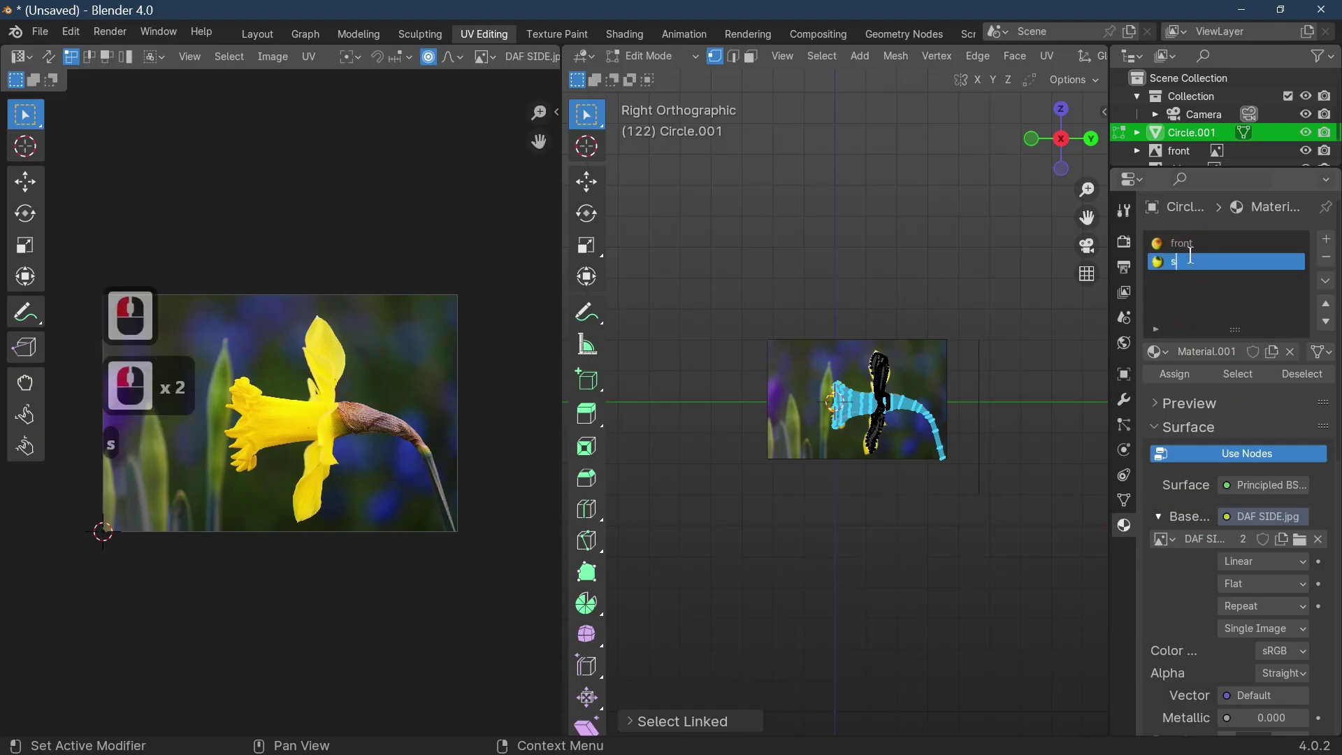
key(Return)
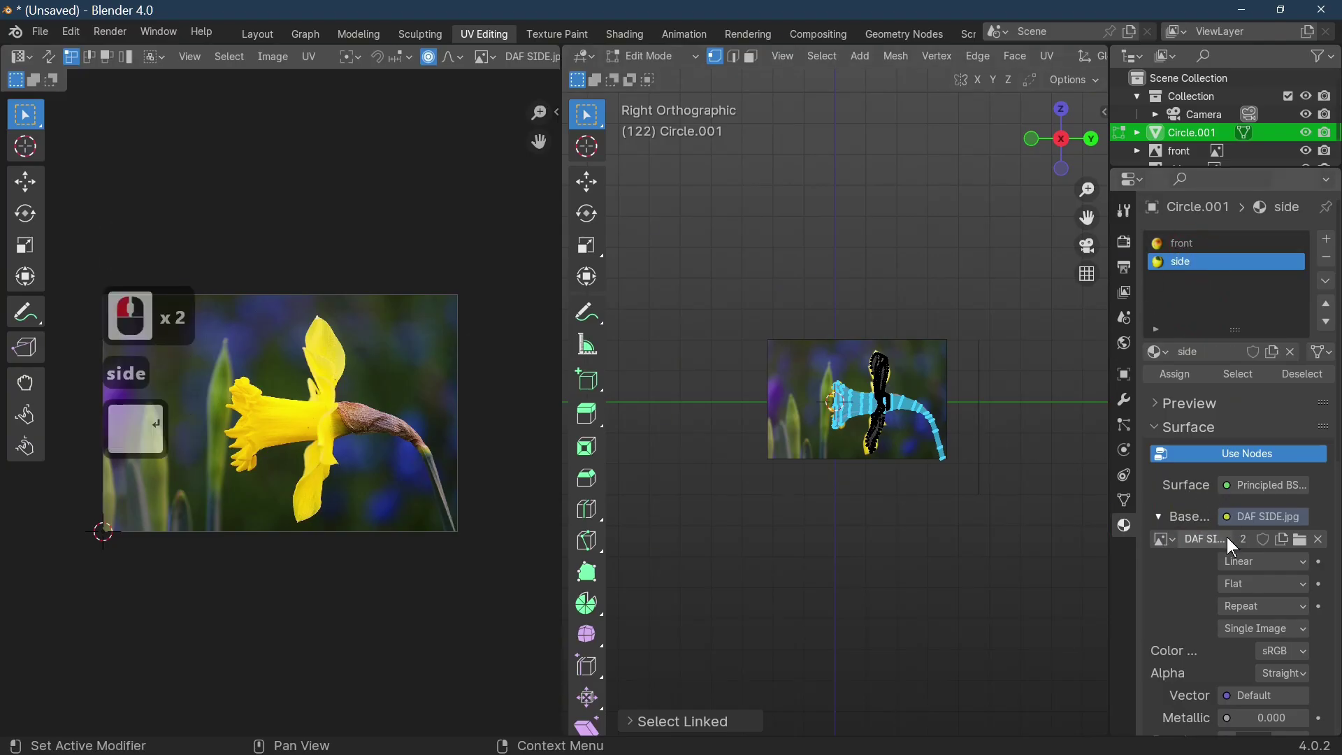
Step: Unwrap the selected trumpet and stem with Project from View from the right orthographic view
click(916, 407)
key(l)
middle_drag(892, 523, 910, 432)
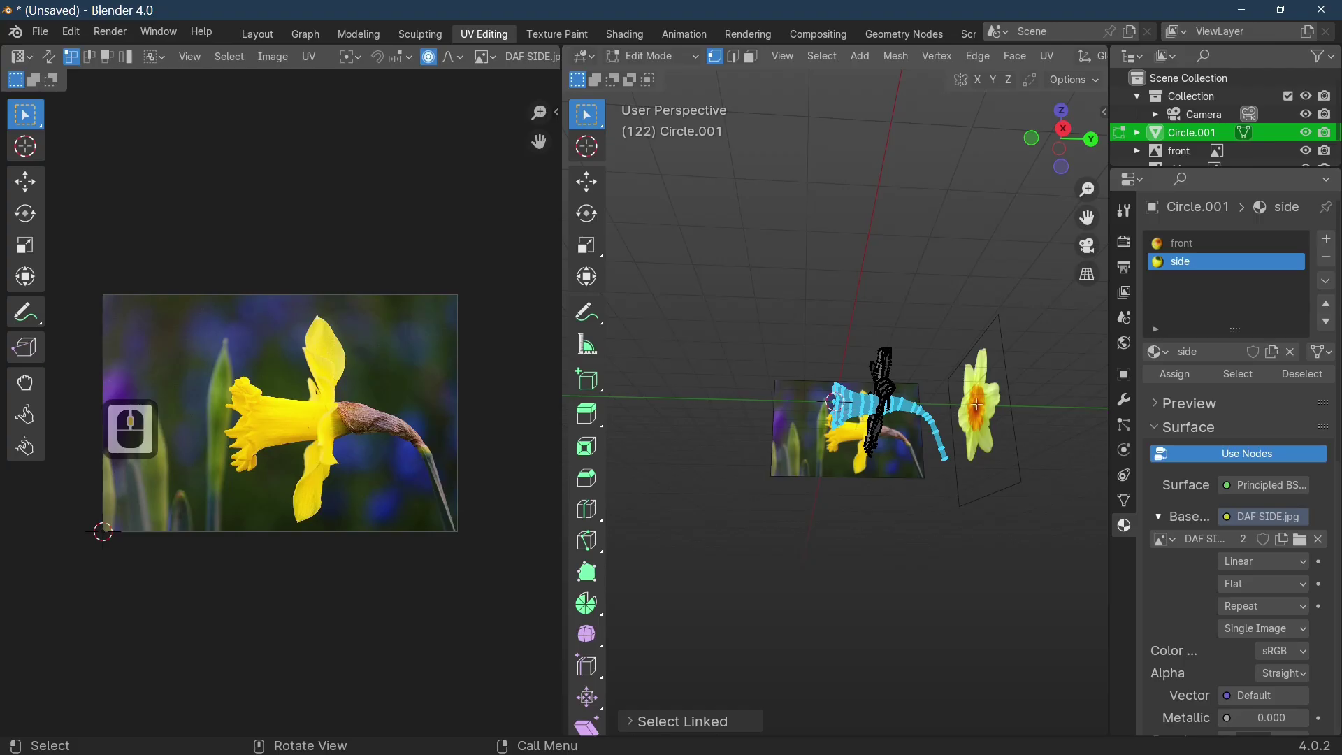
key(KP_3)
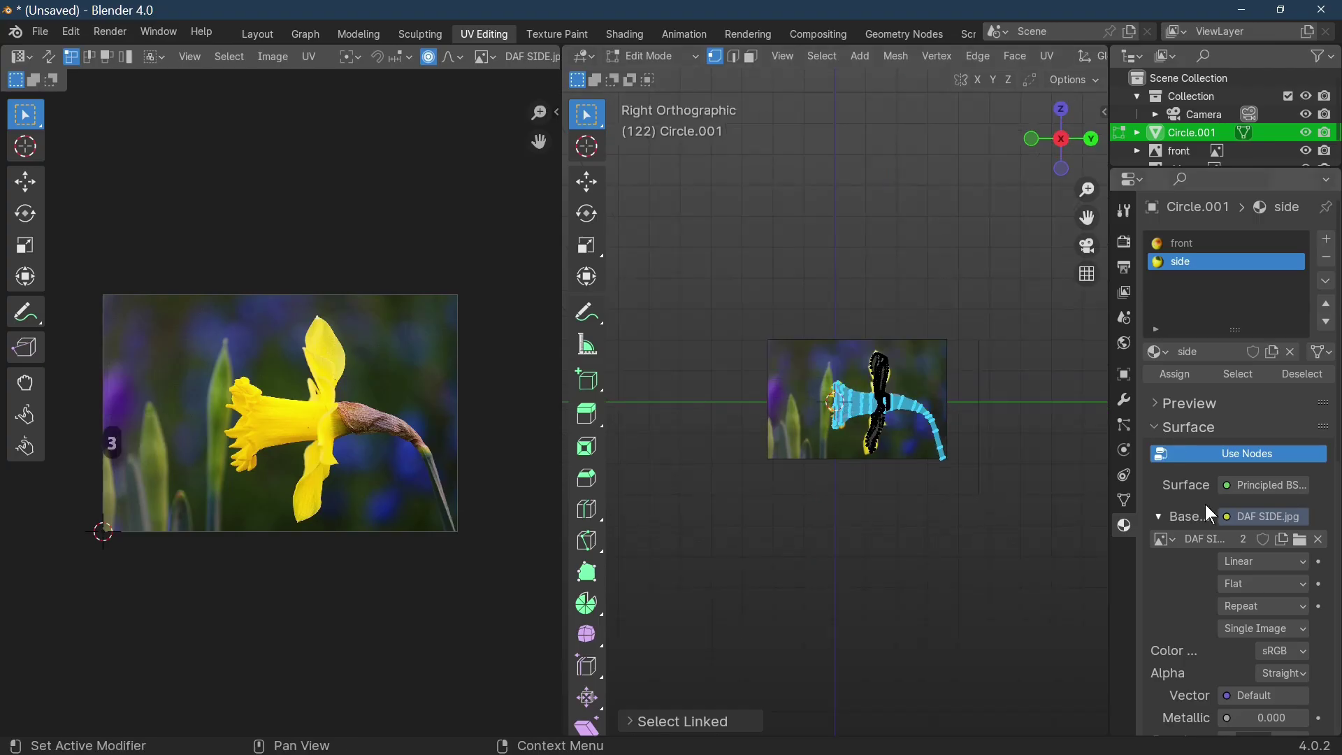
key(u)
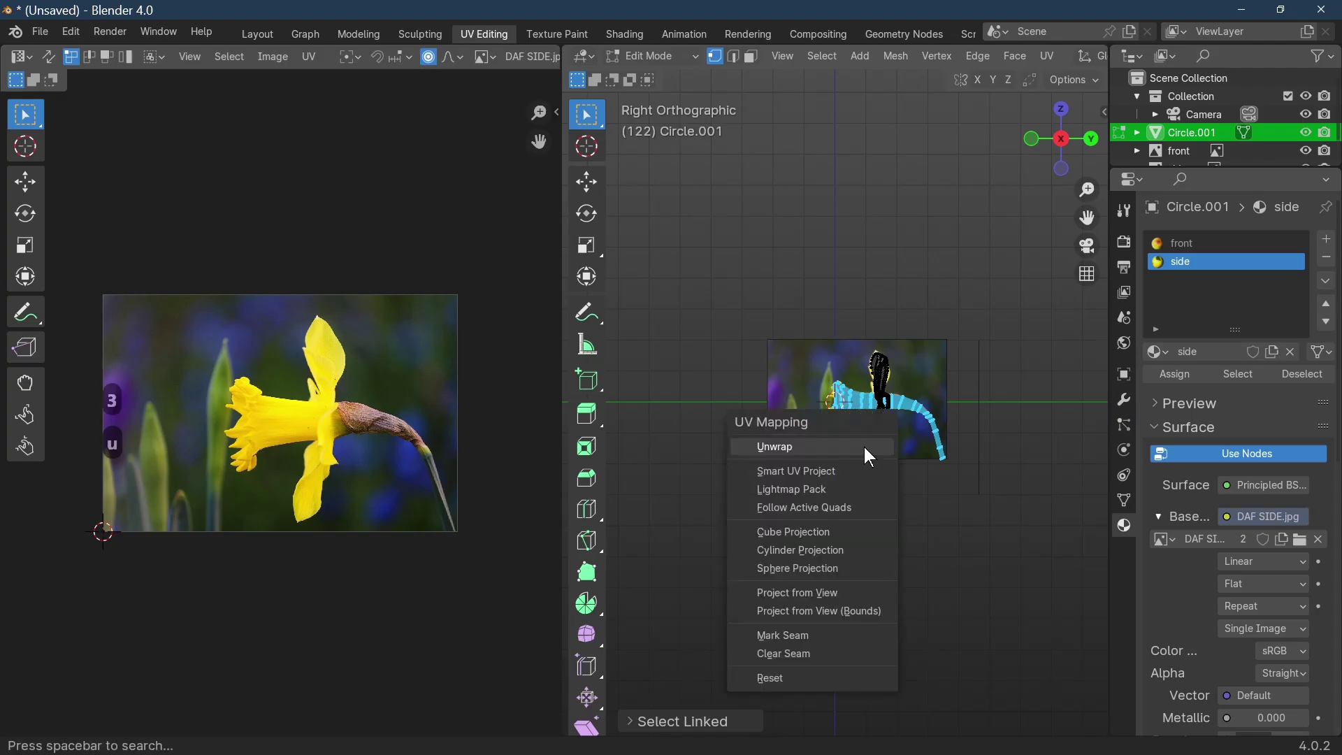
click(829, 596)
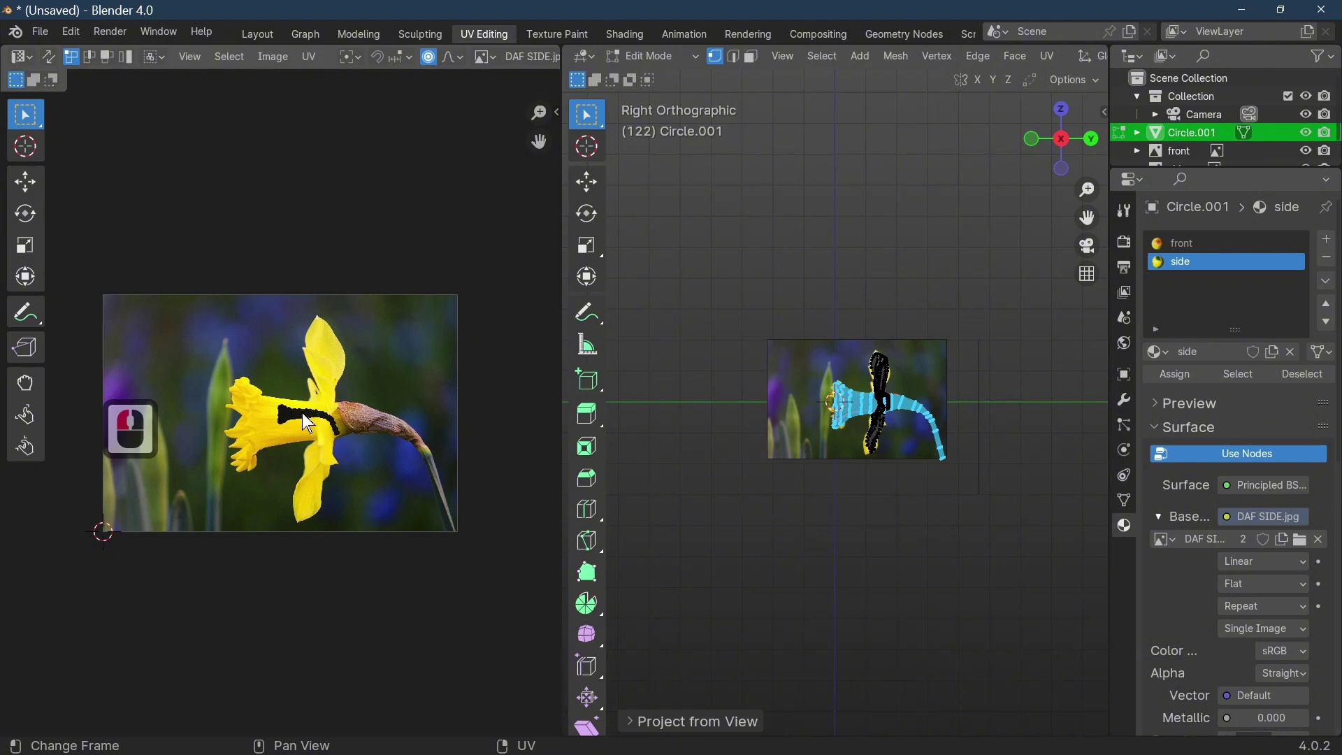
Step: Select the whole trumpet-and-stem UV island and scale it up to roughly the size of the photographed flower
drag(302, 412, 318, 429)
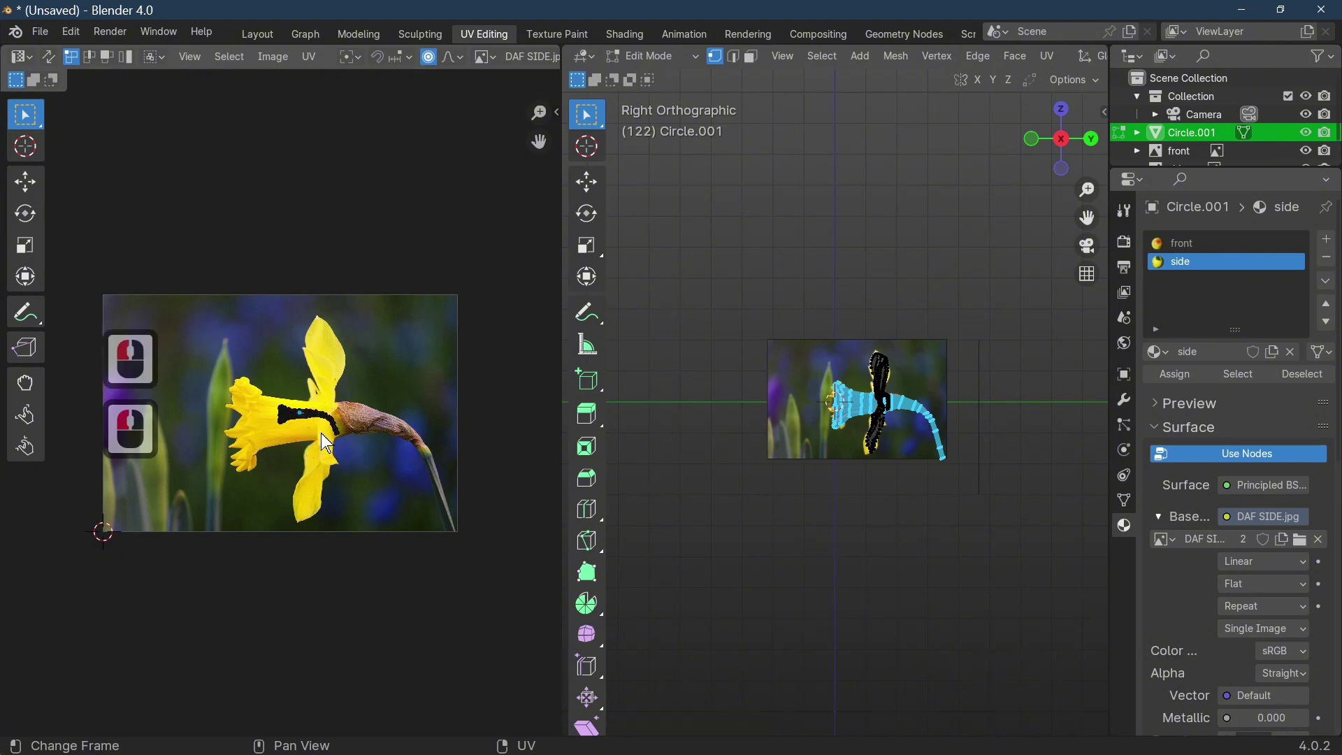
double_click(321, 433)
scroll(320, 434, up, 2)
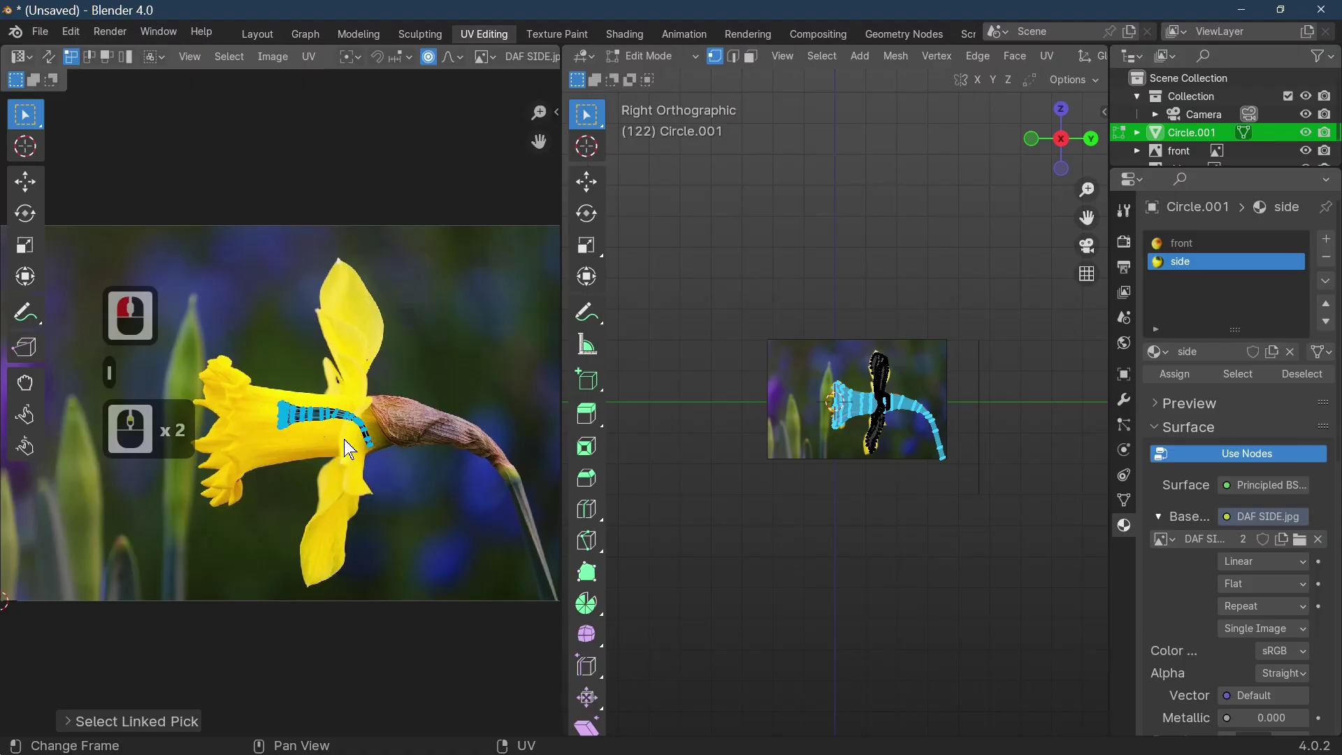
key(s)
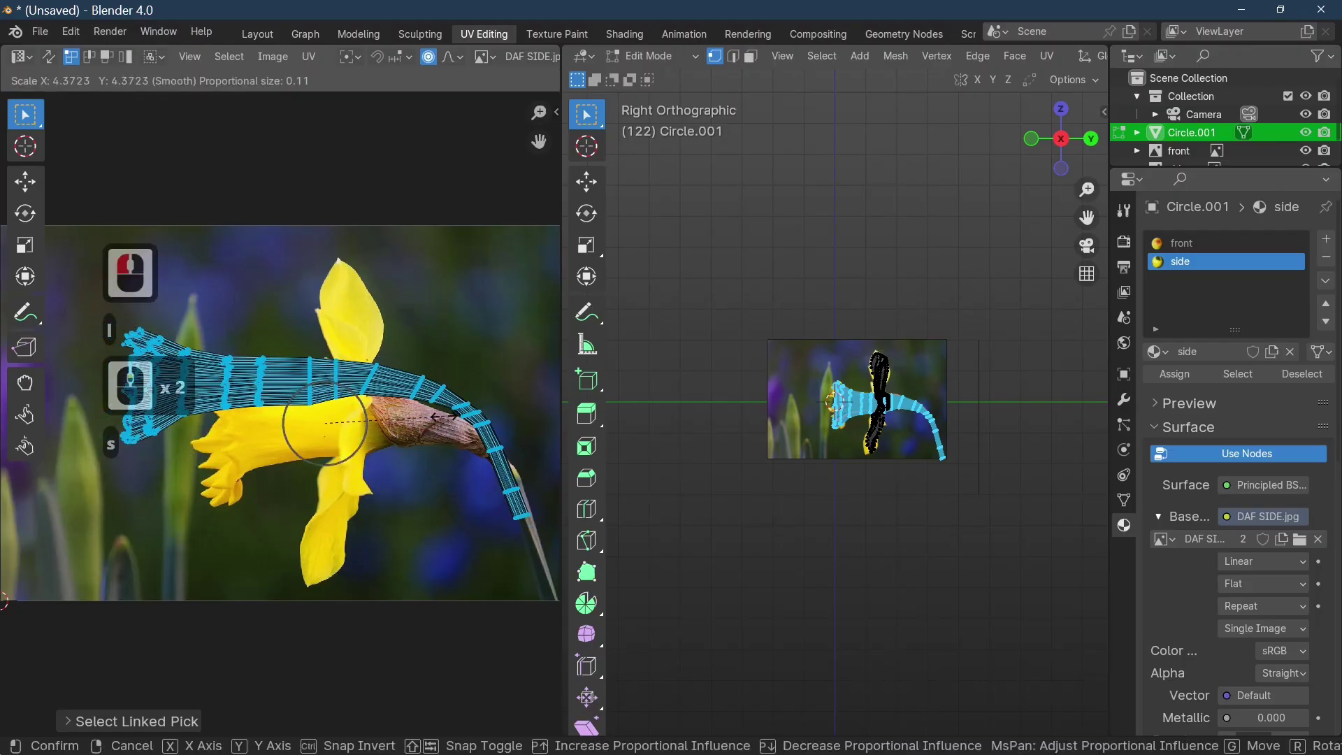
click(460, 426)
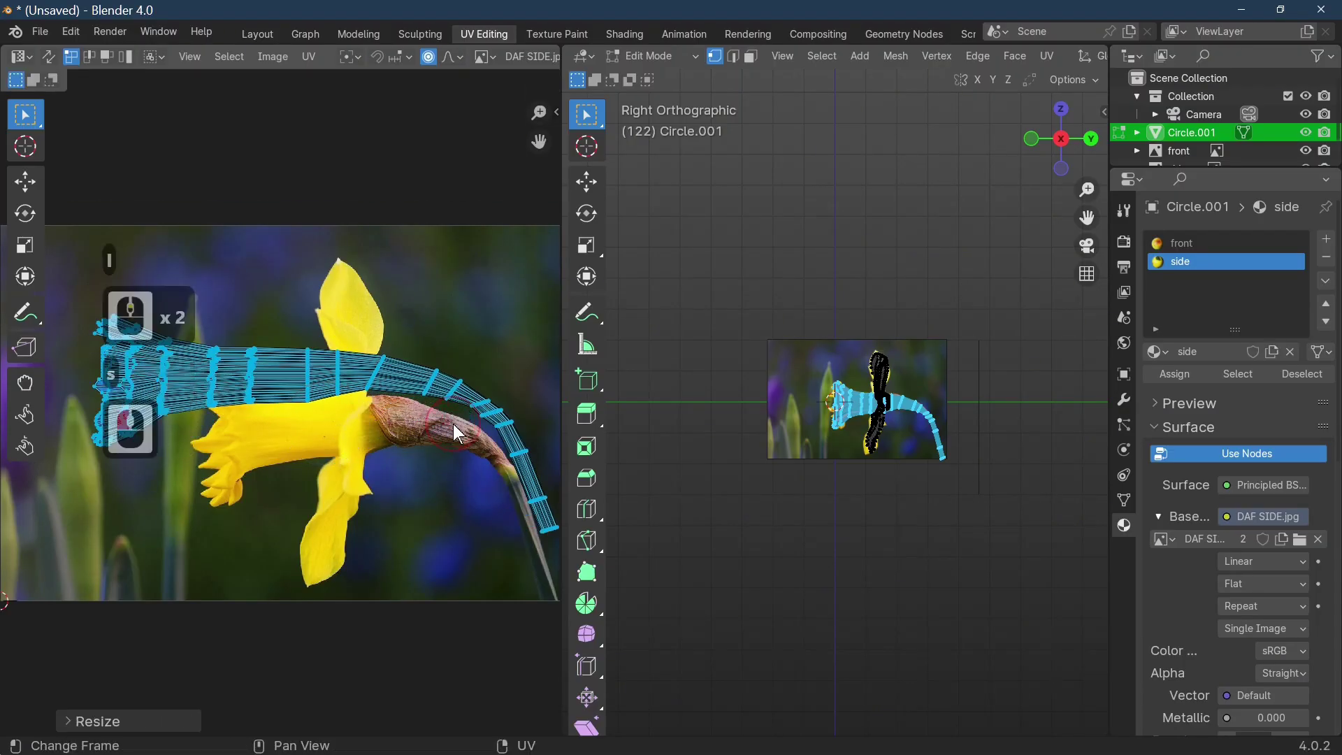
Step: Move the enlarged UV island so its flared end sits over the trumpet's rim in the side photo
key(g)
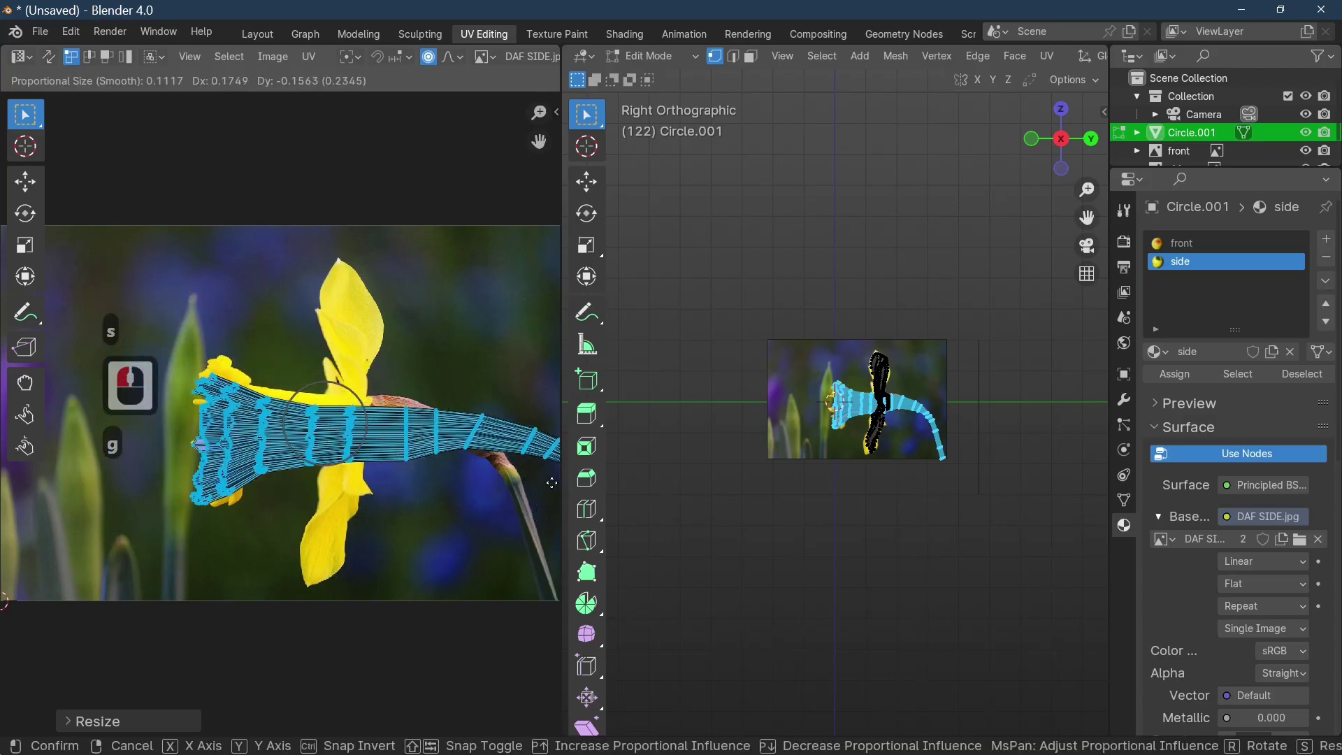
click(491, 482)
scroll(485, 484, down, 3)
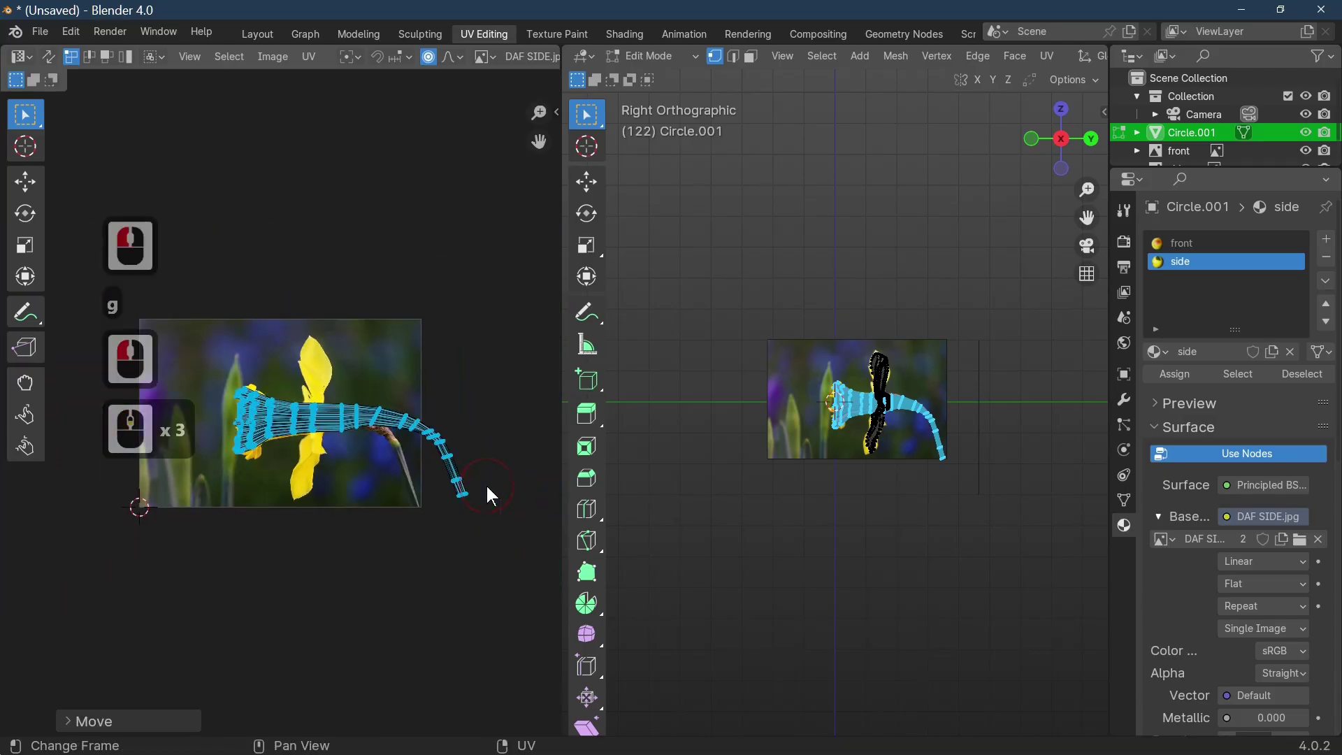
scroll(486, 484, up, 2)
scroll(453, 493, up, 1)
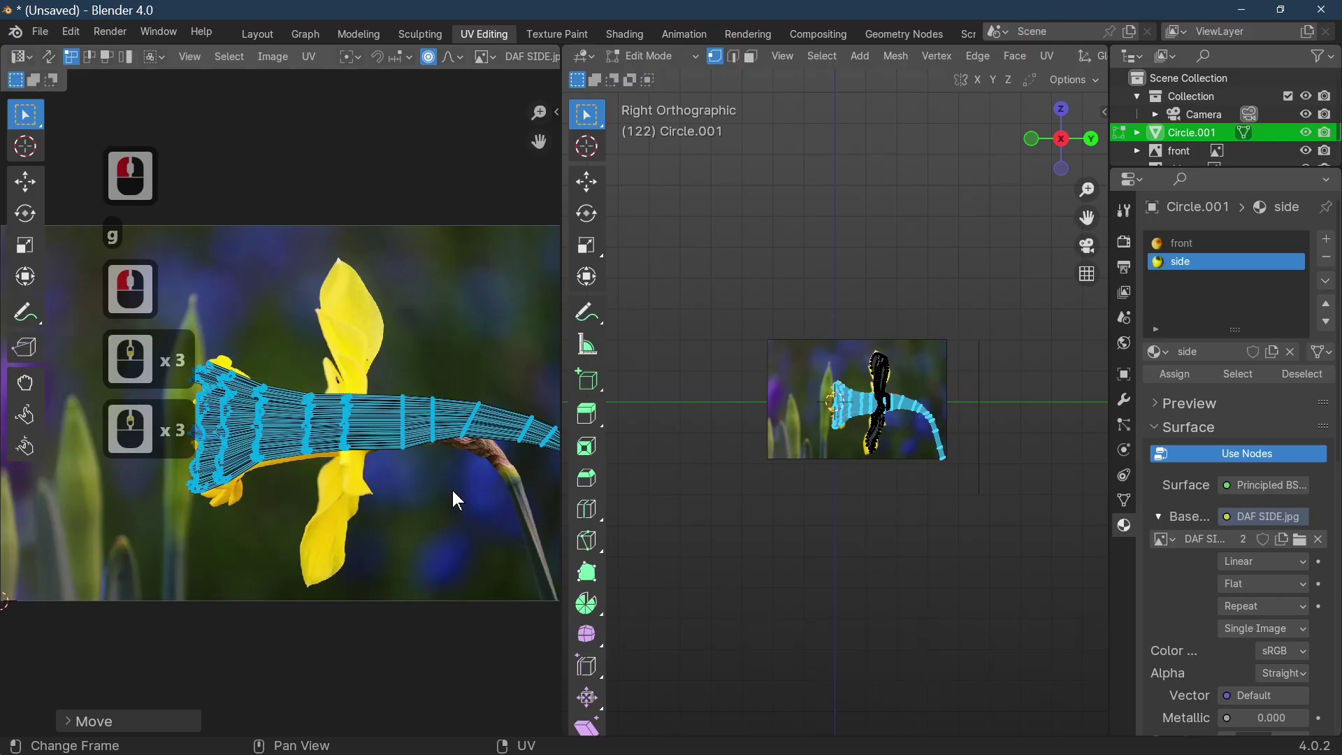
scroll(465, 492, down, 1)
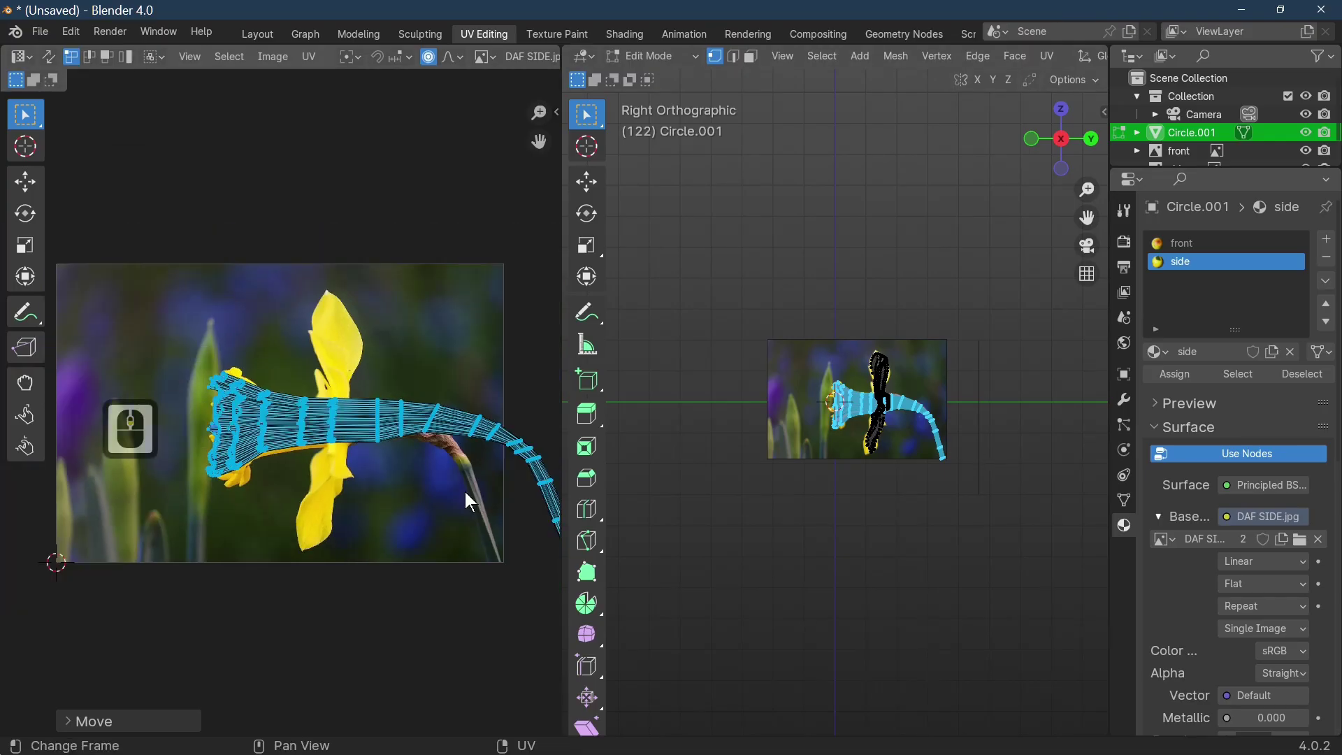
Step: Scale the UV island to about 0.64 along X and move it back over the photographed trumpet
key(s)
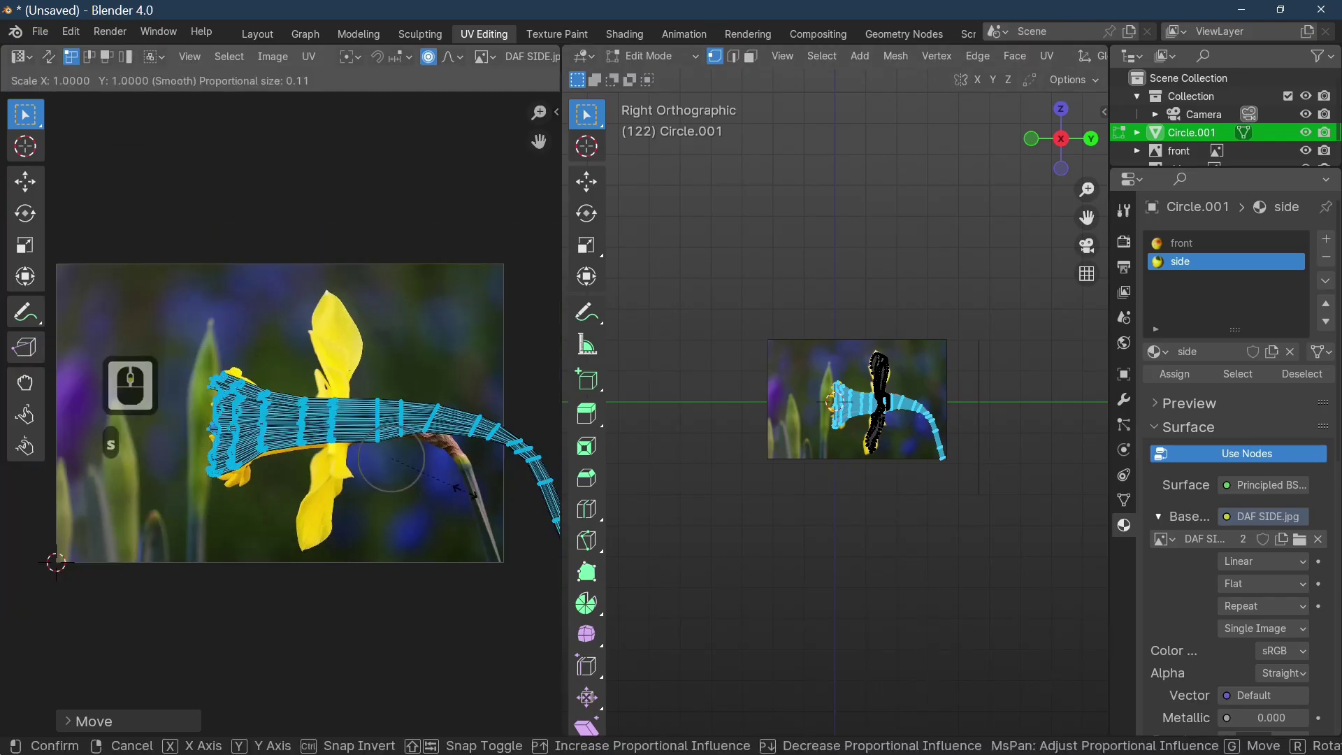
key(x)
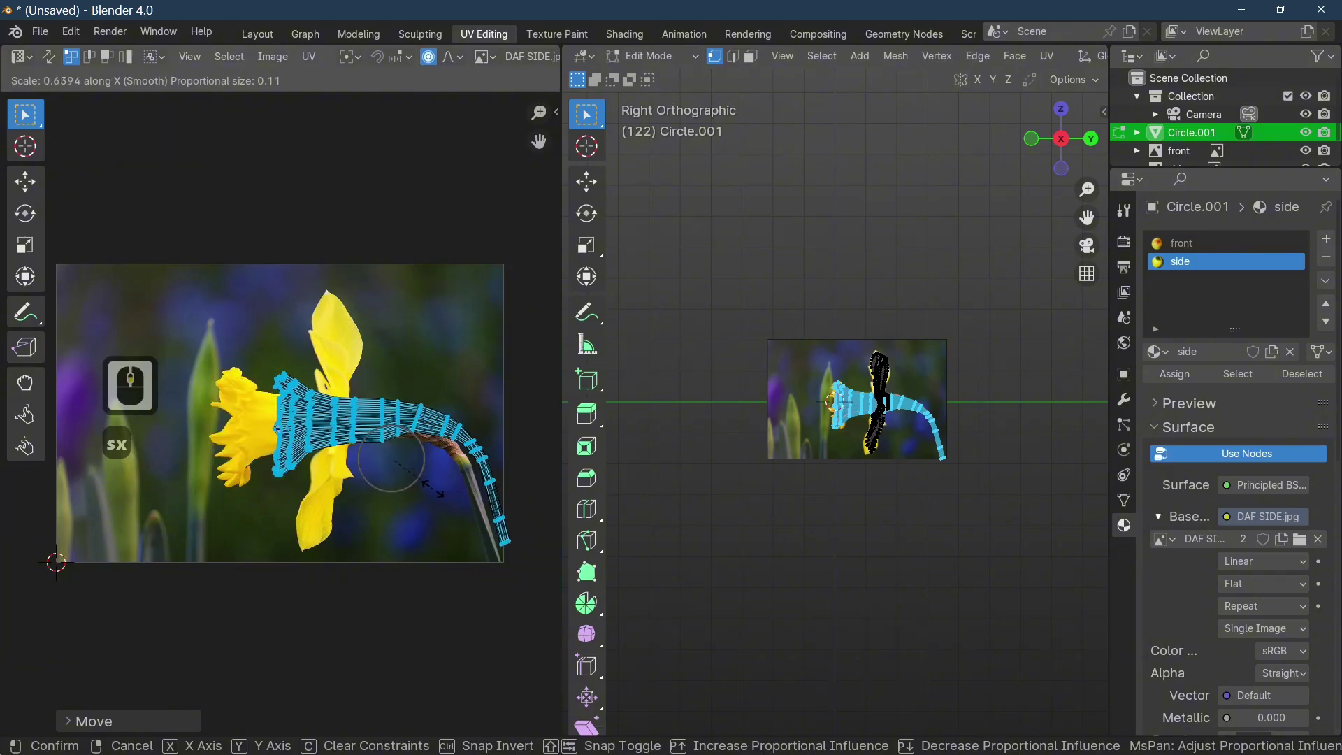
click(430, 493)
key(g)
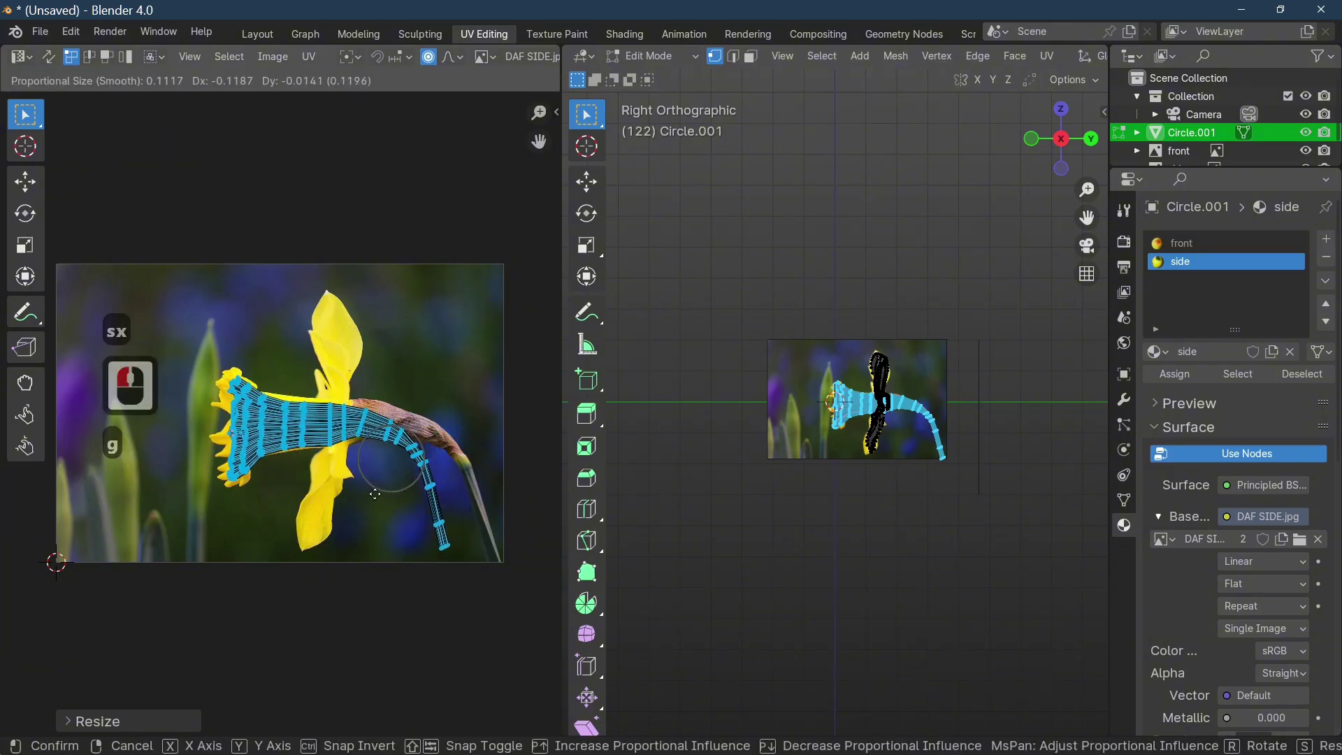
click(374, 493)
Step: Select the UVs of the stem's lower end and move them with proportional editing onto the photographed stem
scroll(450, 503, up, 3)
click(434, 76)
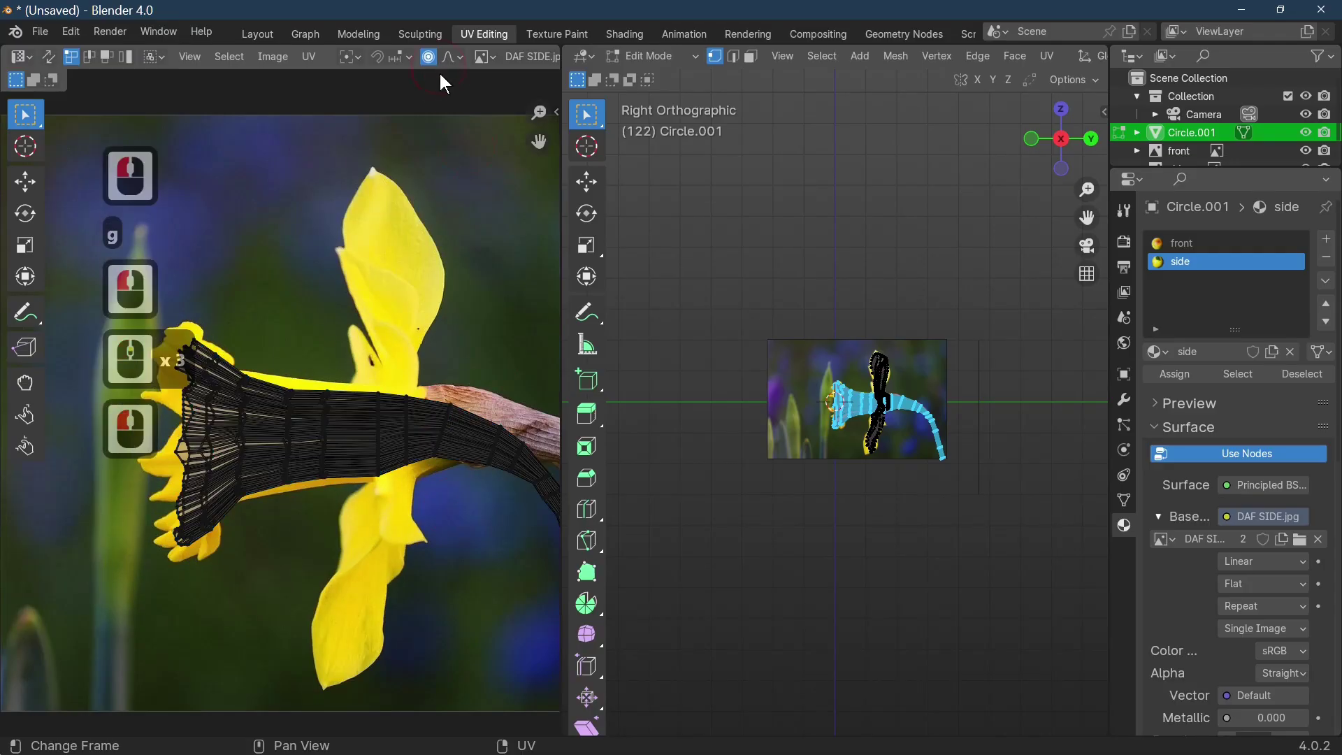
scroll(470, 465, down, 2)
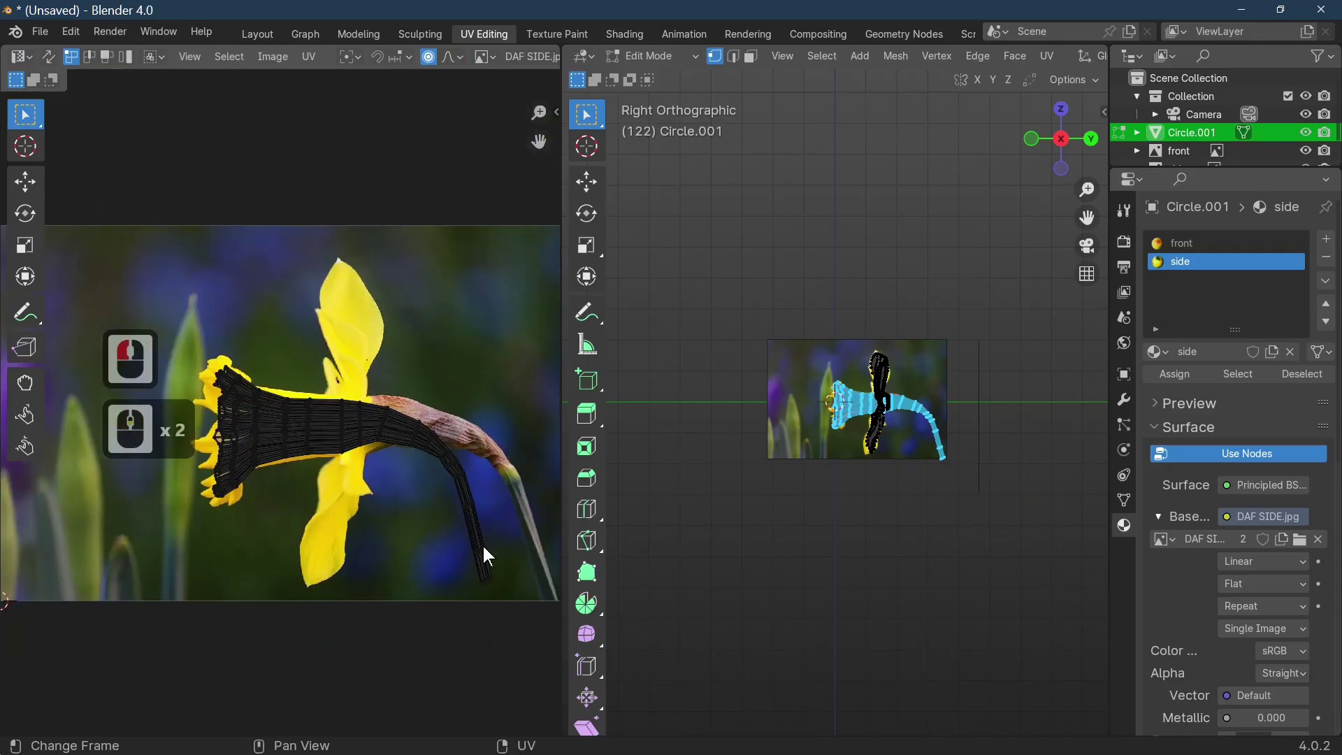
drag(442, 481, 513, 586)
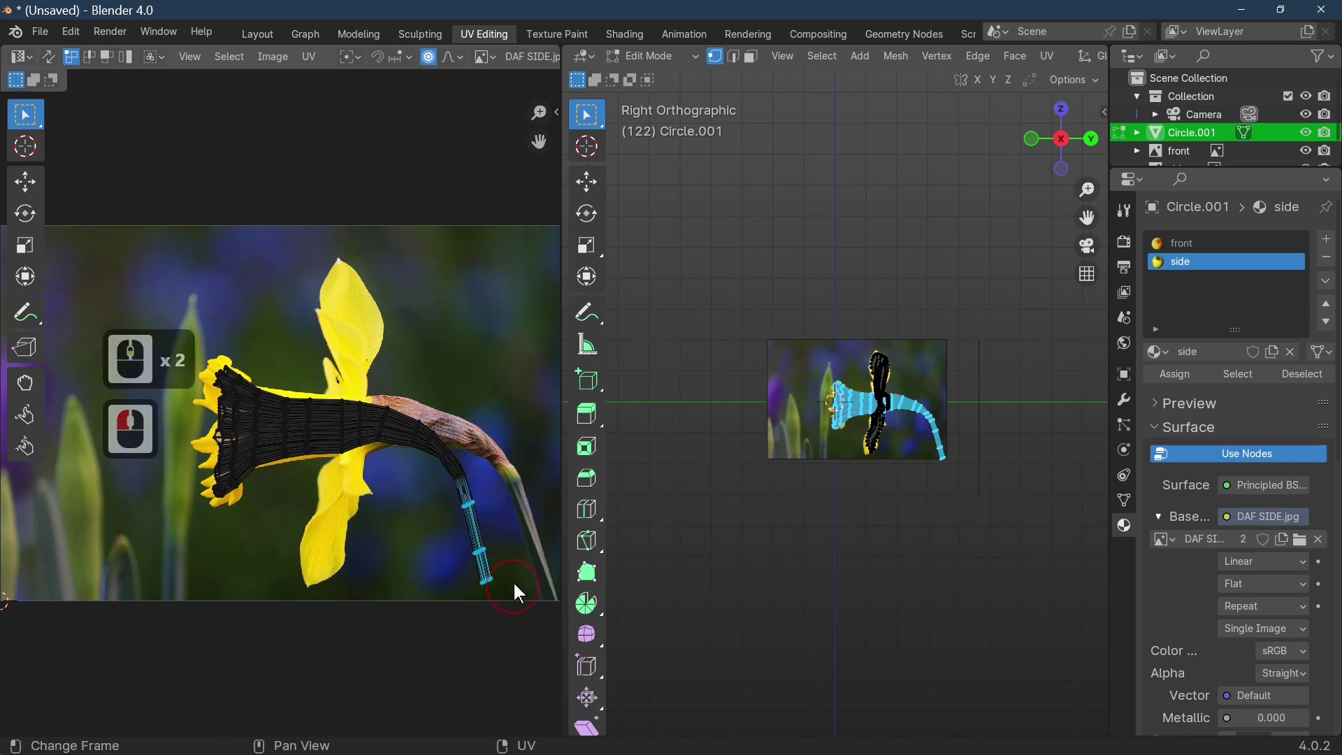
key(g)
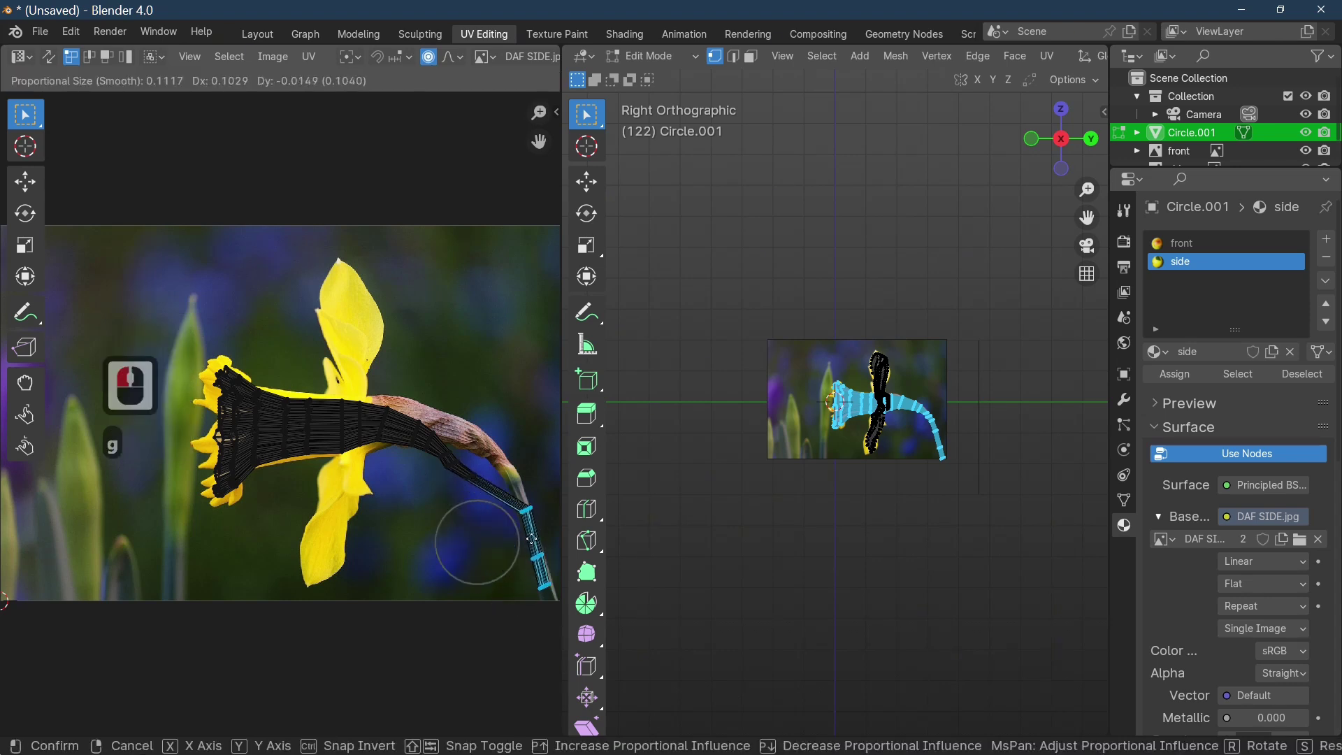
click(447, 471)
Step: Select the UVs at the stem's bend and move them up onto the bend in the side photo
drag(451, 481, 485, 498)
key(g)
click(456, 455)
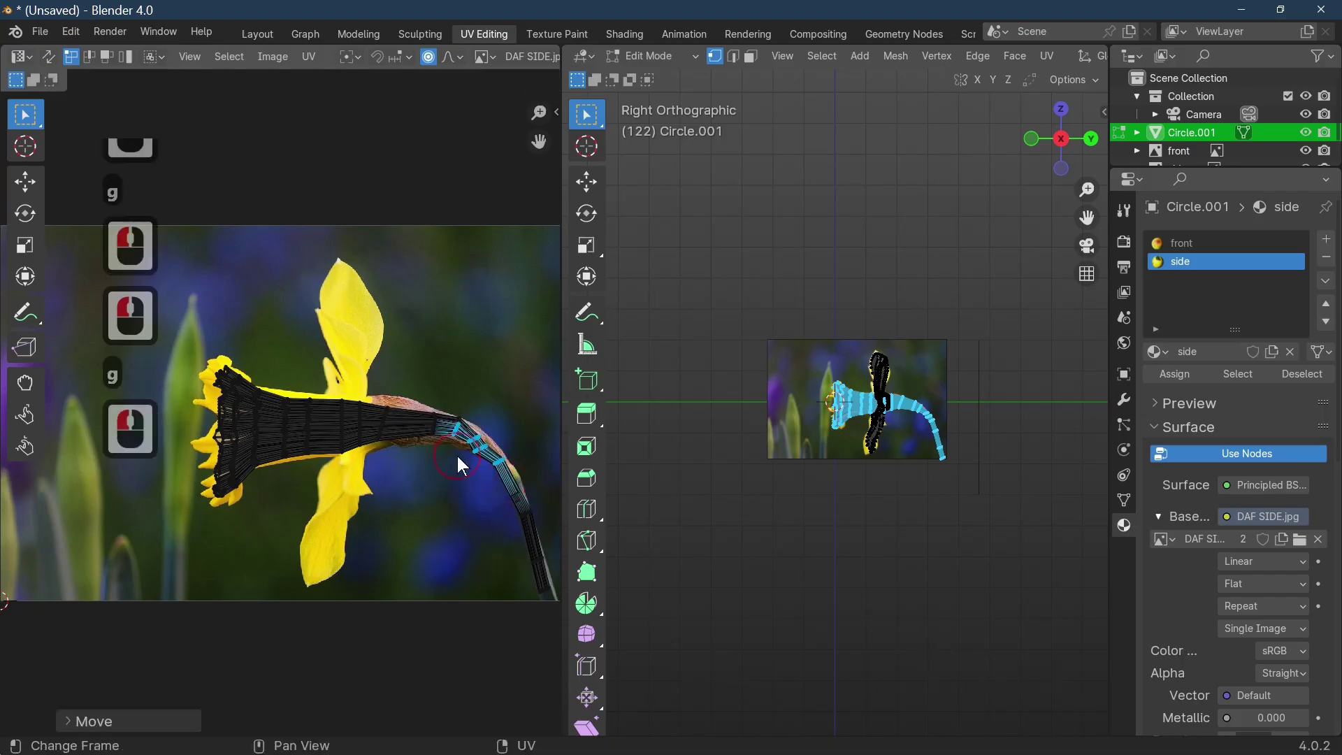
Step: Reposition the UV ring behind the trumpet, where the tube meets the brown sheath in the photo
drag(375, 409, 409, 458)
key(g)
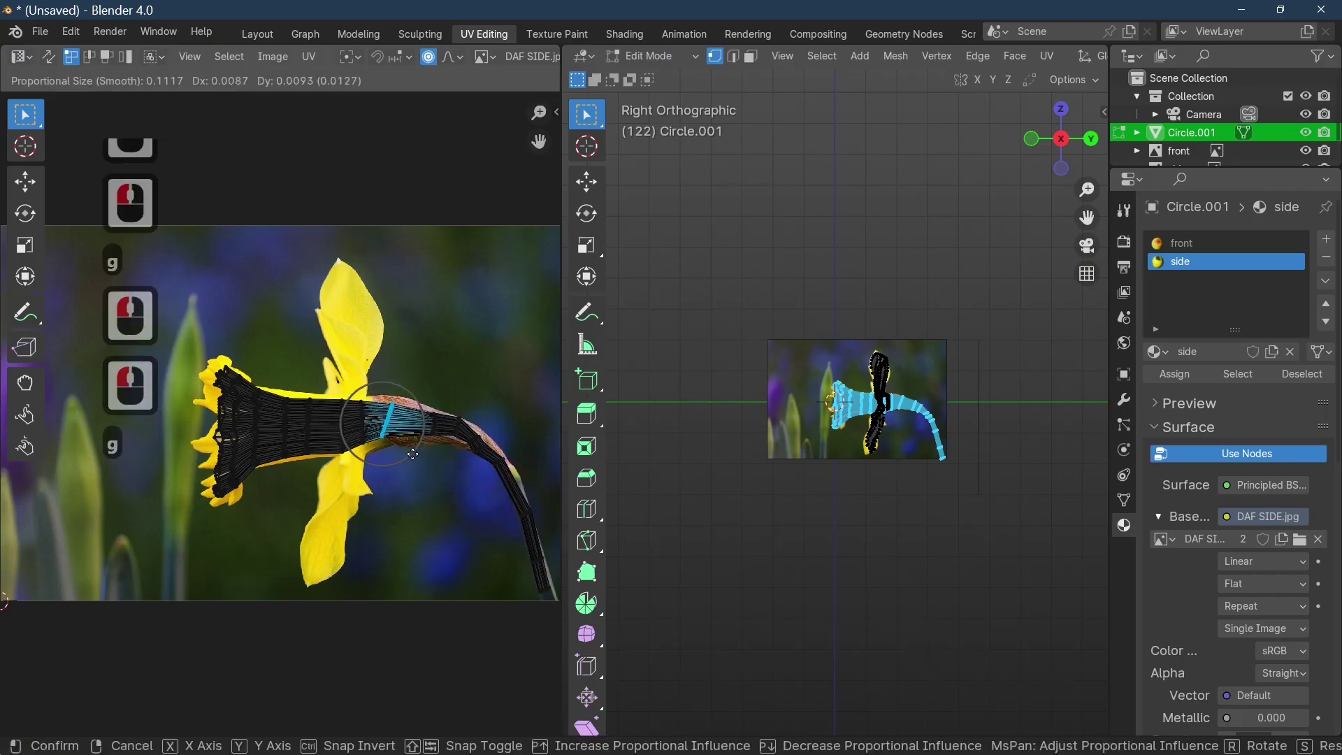
click(412, 461)
key(g)
click(409, 453)
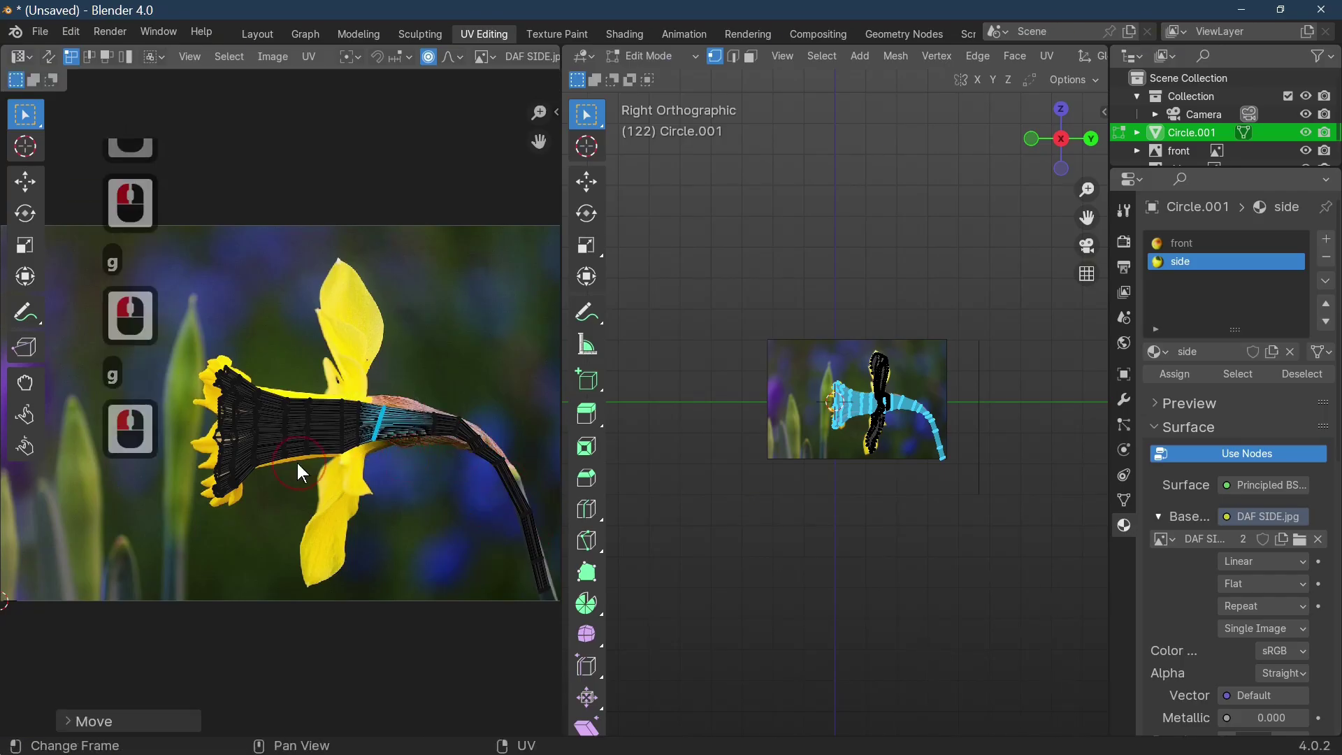
click(296, 460)
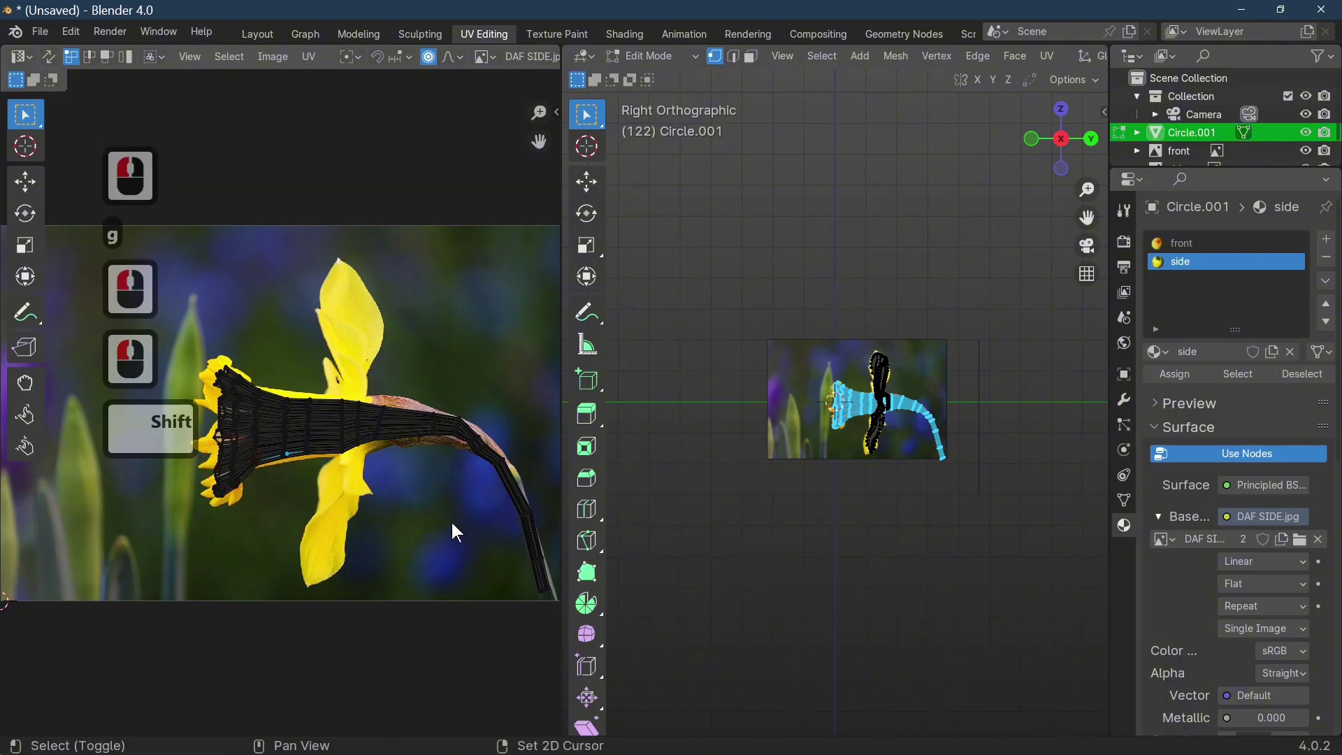
Step: Center the UV ring partway down the bend on the photographed sheath and scale it up to about 1.21
shift+middle_drag(494, 463, 375, 374)
scroll(437, 421, up, 3)
click(405, 397)
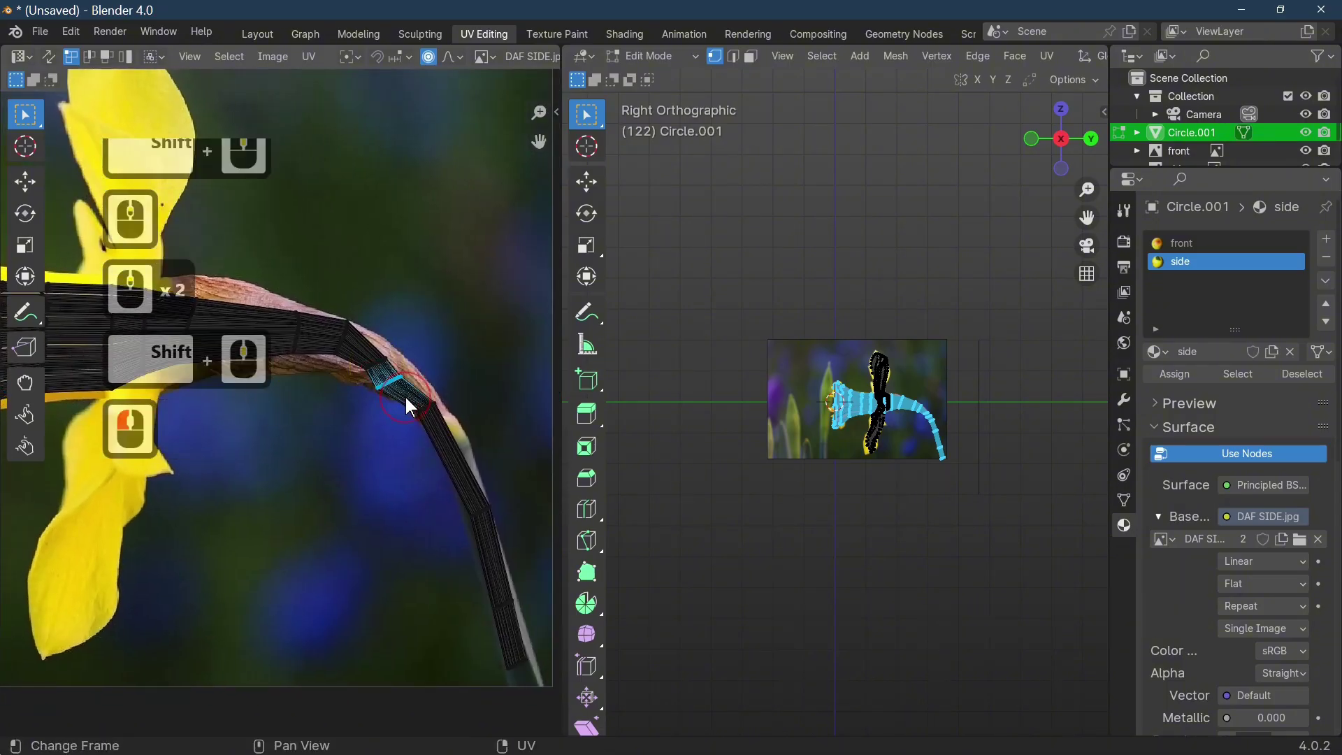
key(g)
scroll(409, 395, up, 3)
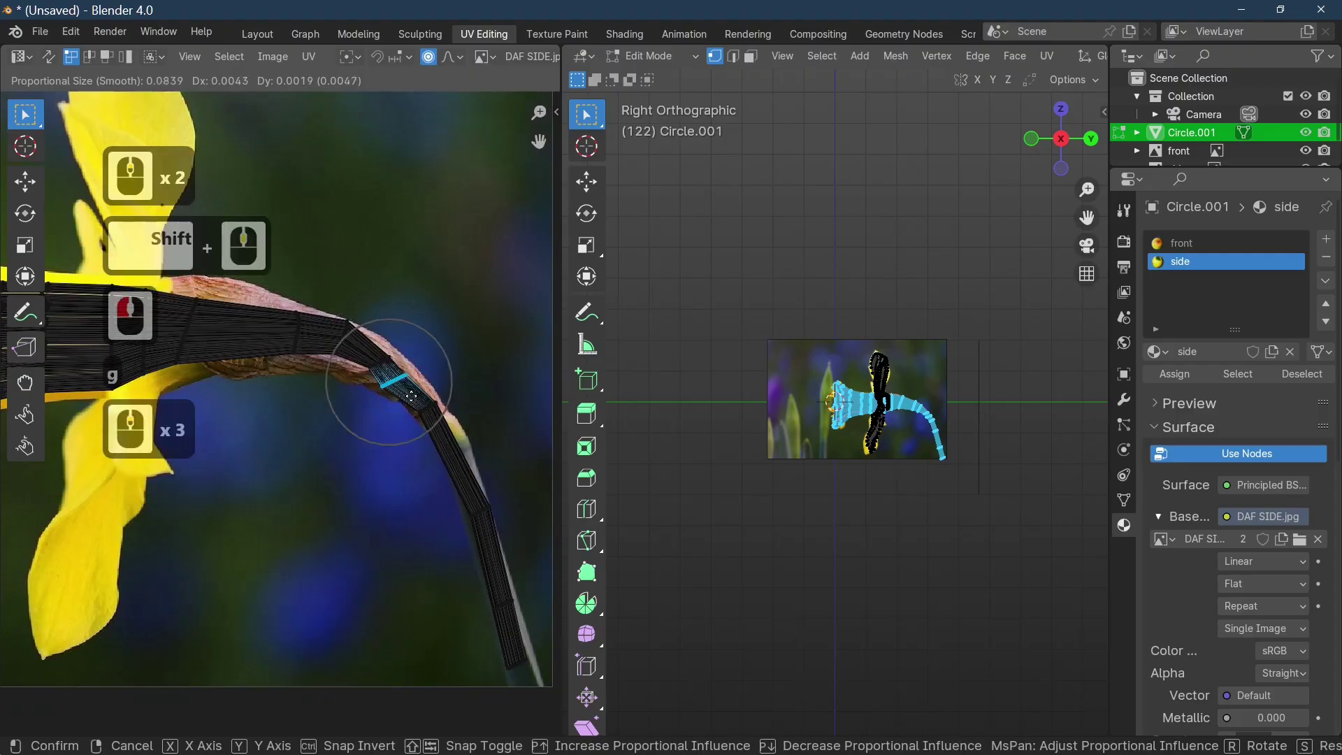
click(414, 394)
key(d)
key(s)
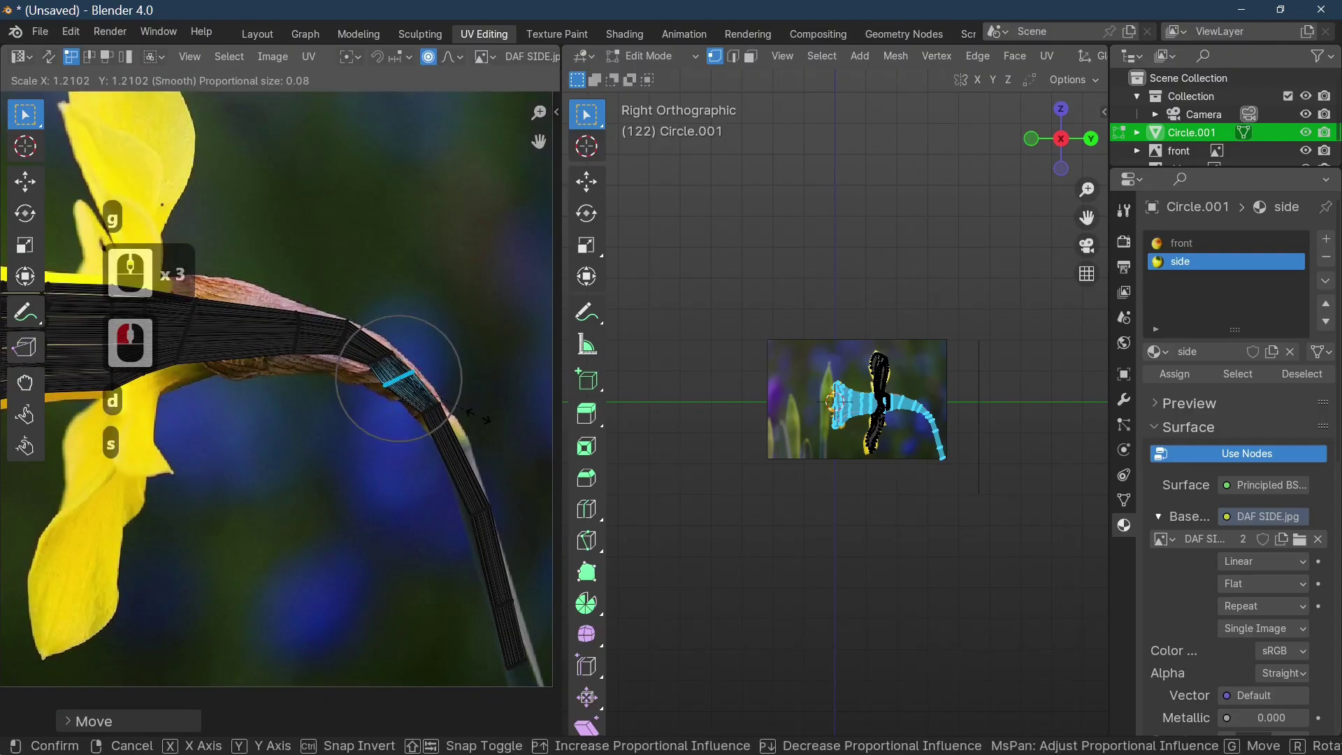
click(356, 367)
Step: Scale the UV ring at the start of the bend to about 1.5 and move it down onto the brown sheath
click(348, 365)
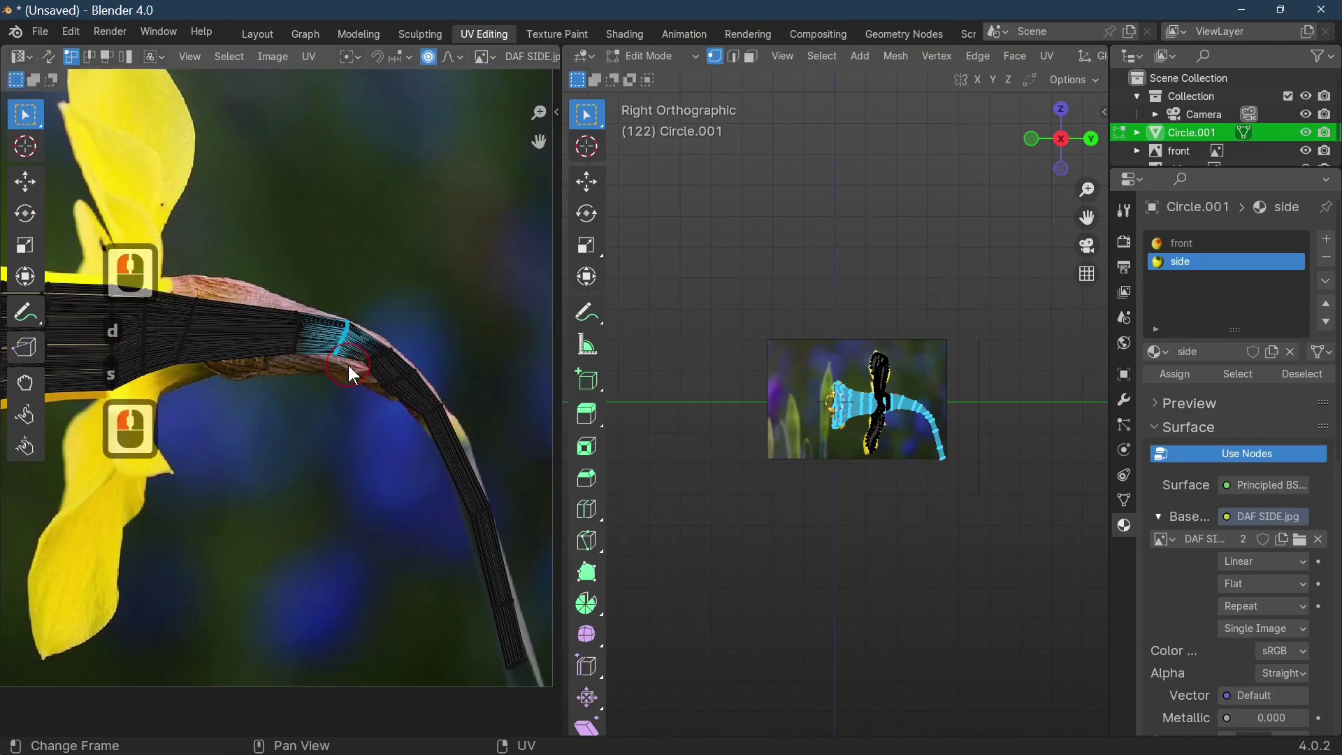
key(s)
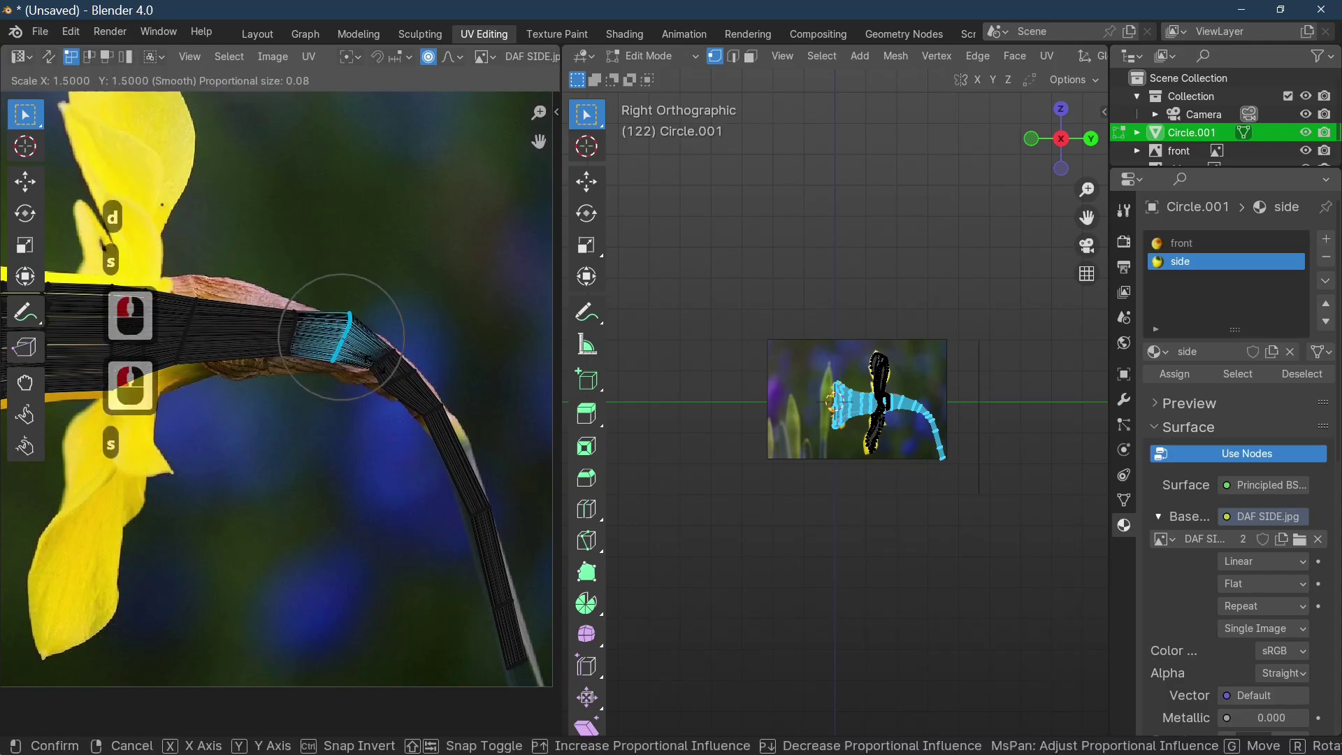
scroll(370, 364, down, 2)
click(378, 364)
key(g)
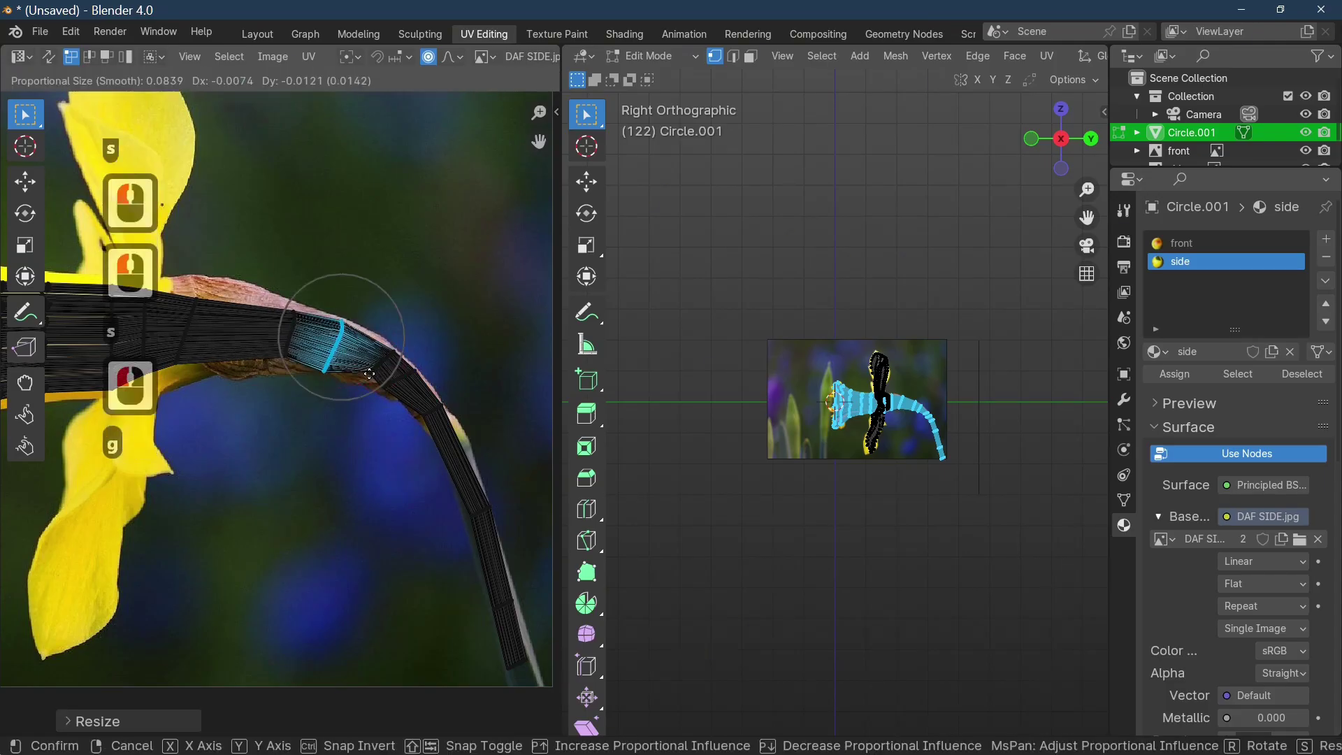
click(276, 351)
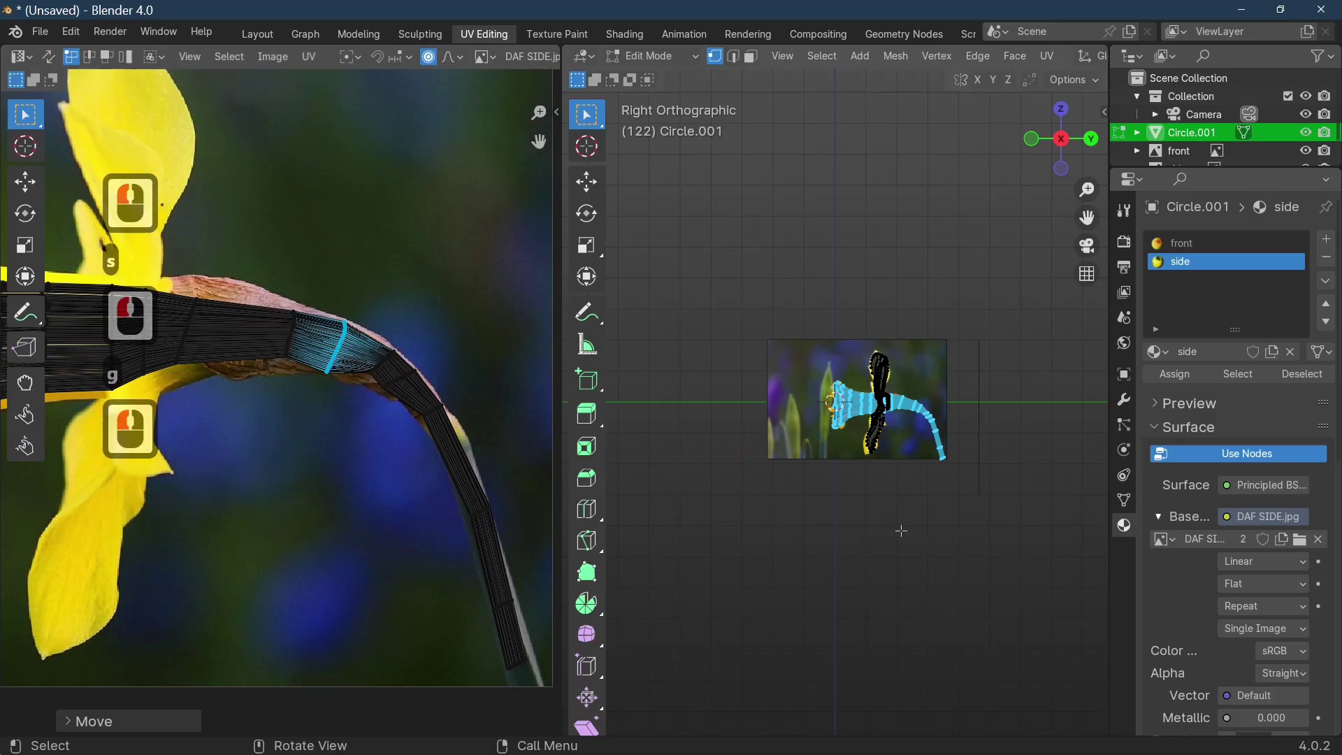
Step: Switch the flower to Object Mode and set the viewport to Material Preview to inspect its textures from several angles
scroll(909, 517, up, 2)
middle_drag(932, 501, 989, 555)
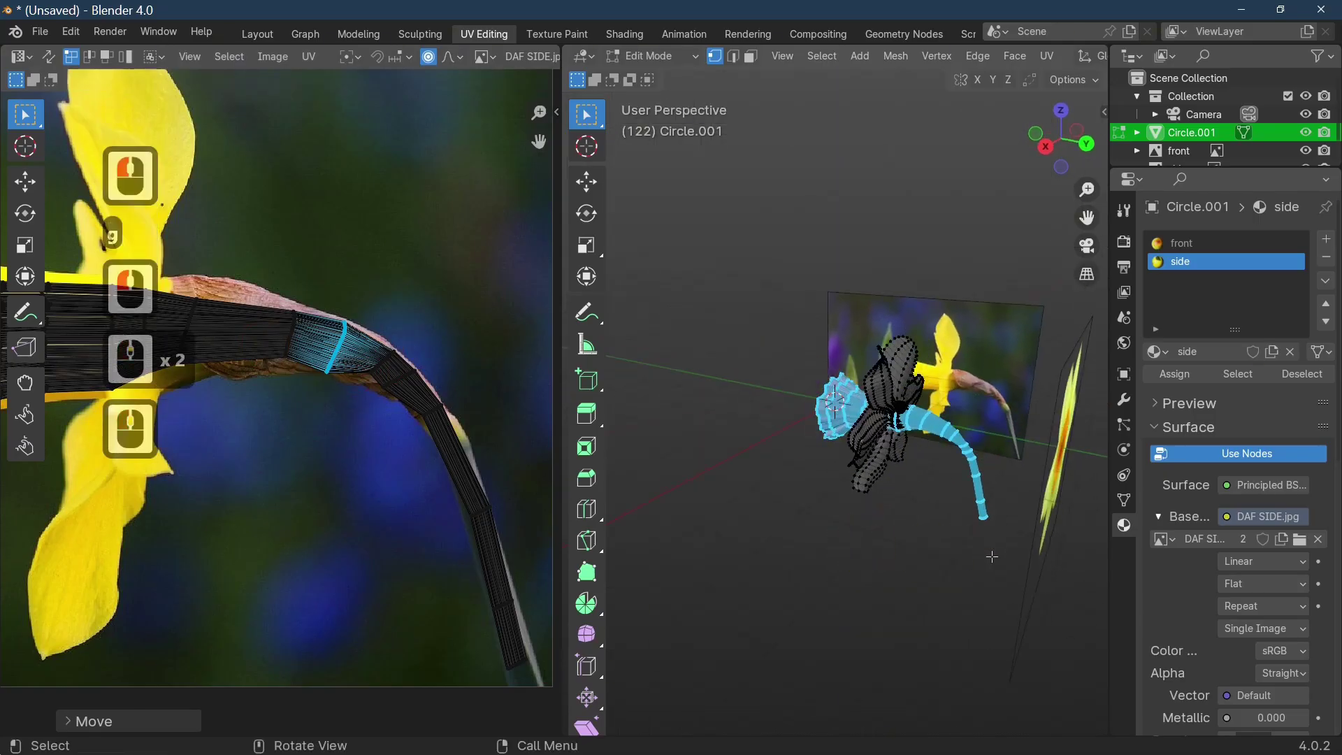
scroll(993, 556, up, 4)
key(Tab)
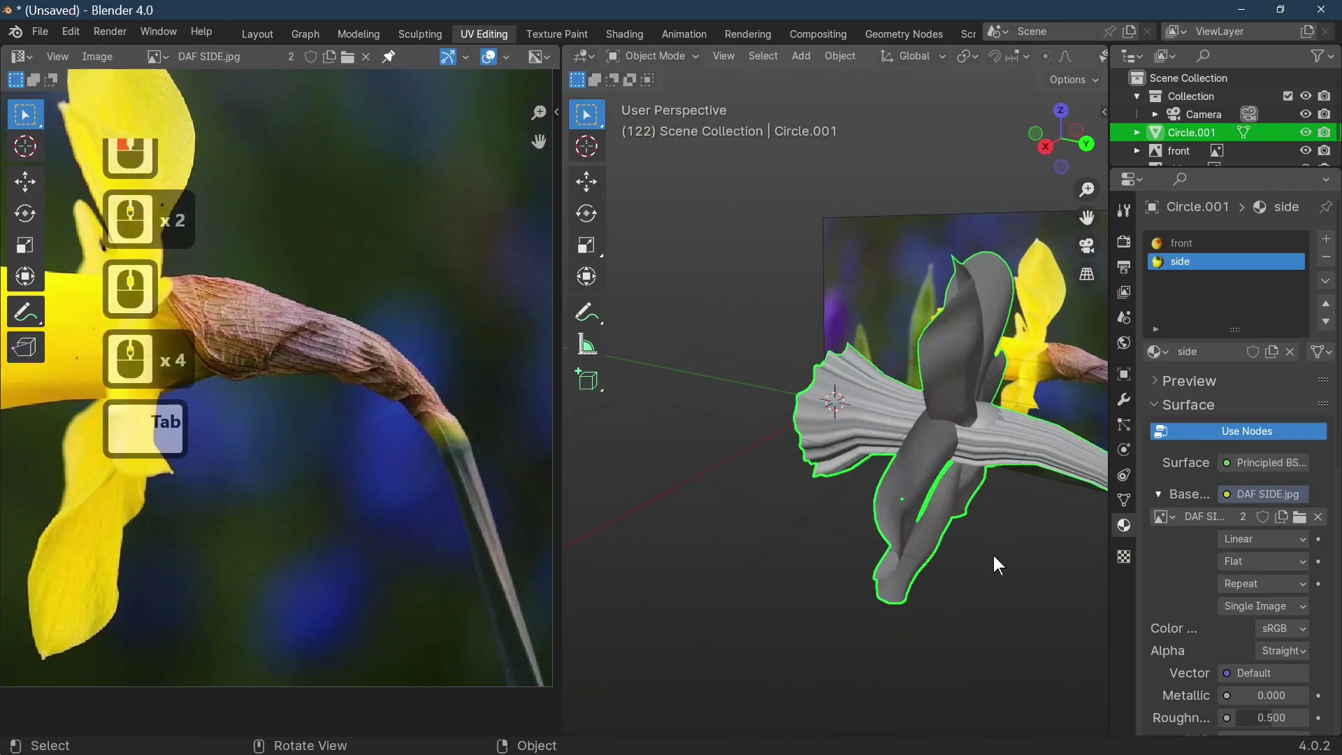
scroll(1000, 65, down, 7)
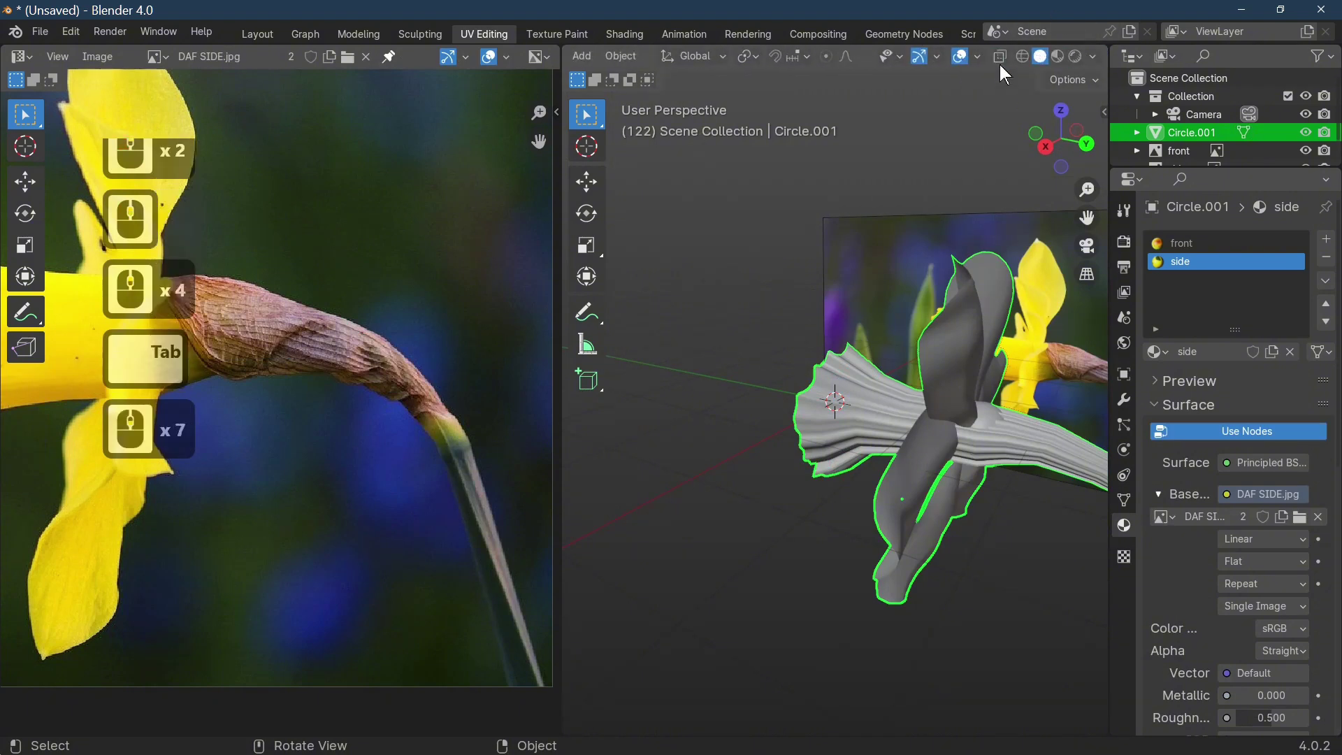
click(1078, 56)
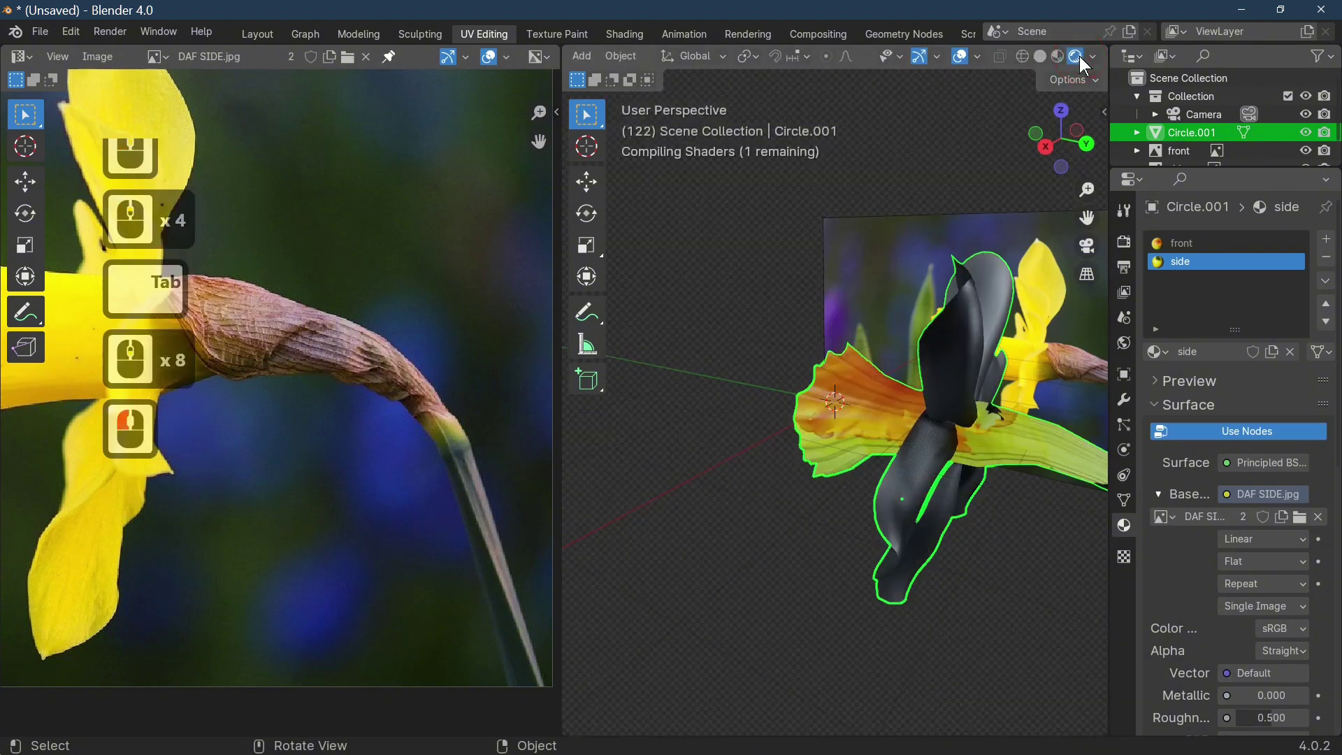
click(1057, 57)
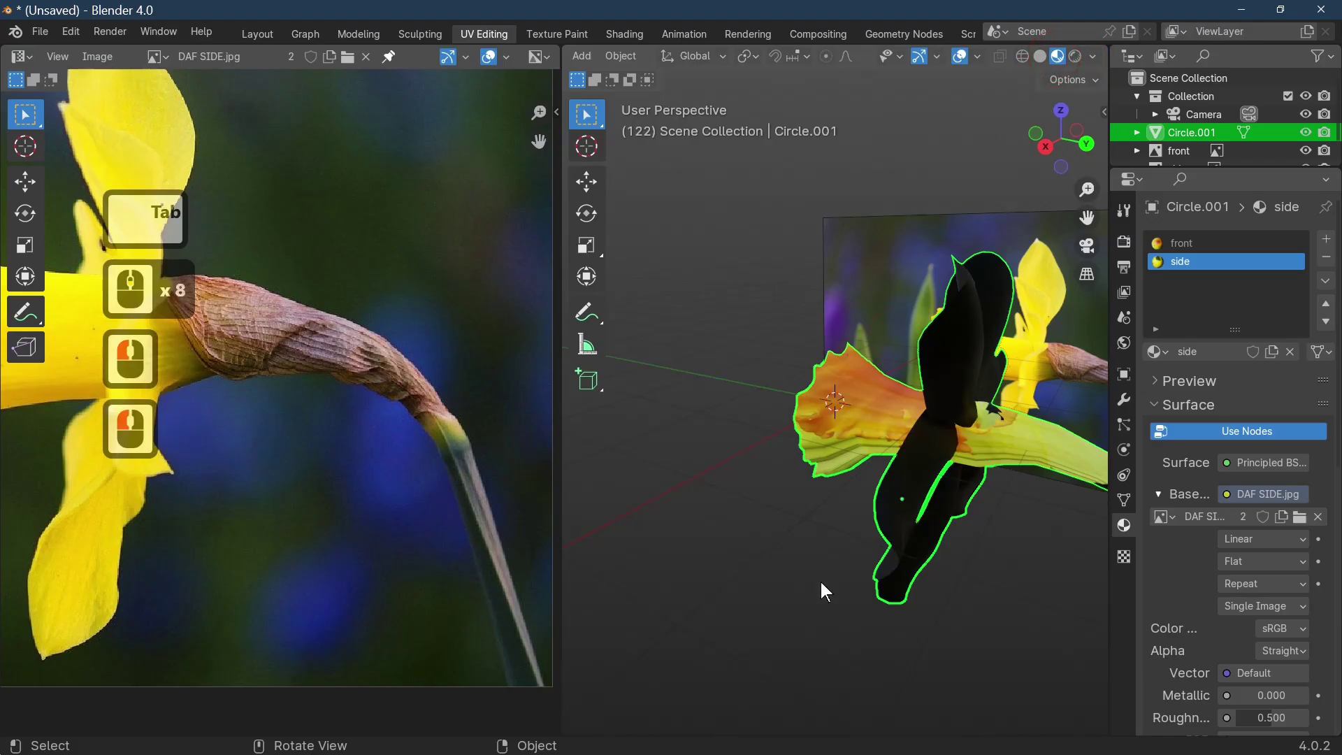
mouse_move(829, 531)
middle_down()
mouse_move(861, 446)
mouse_move(921, 467)
mouse_move(899, 460)
middle_up()
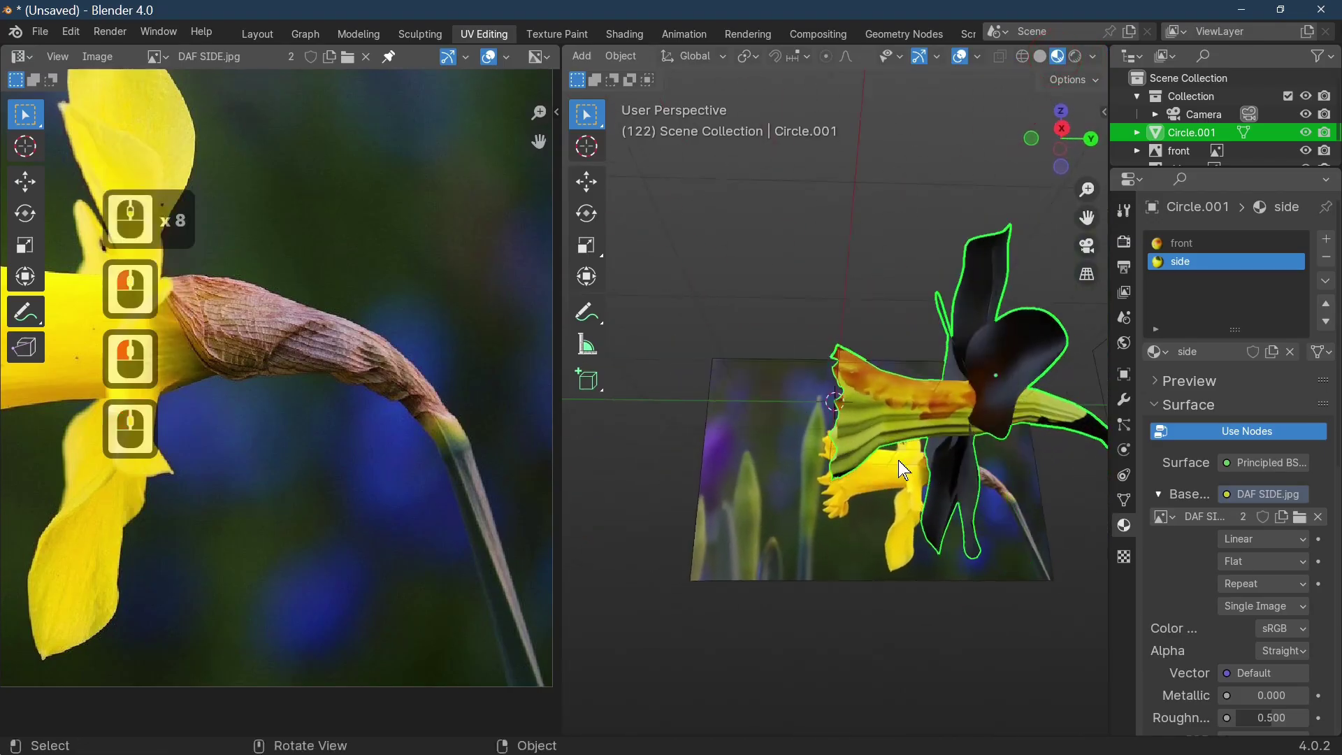
scroll(275, 460, down, 6)
middle_drag(884, 403, 856, 539)
Step: Return to Edit Mode and assign the side material to the selected trumpet and stem
key(Tab)
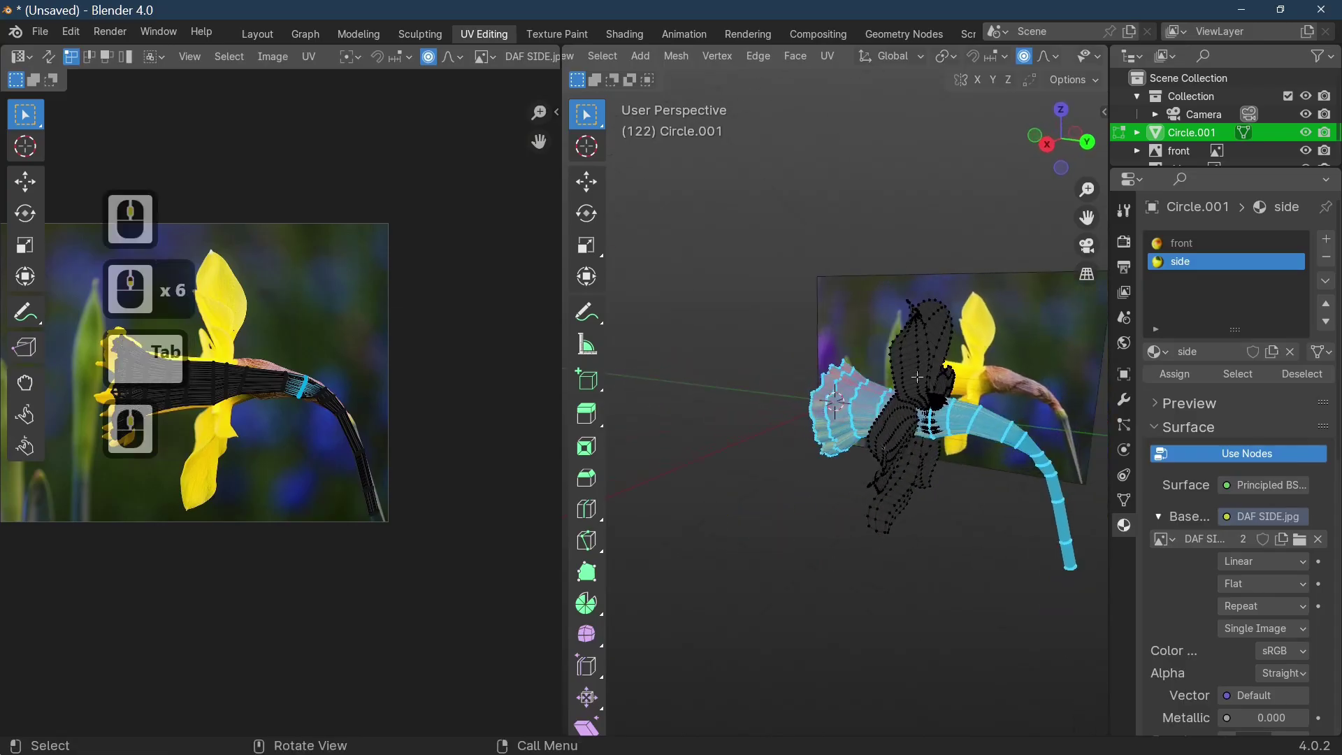
scroll(981, 56, down, 3)
scroll(1057, 355, up, 3)
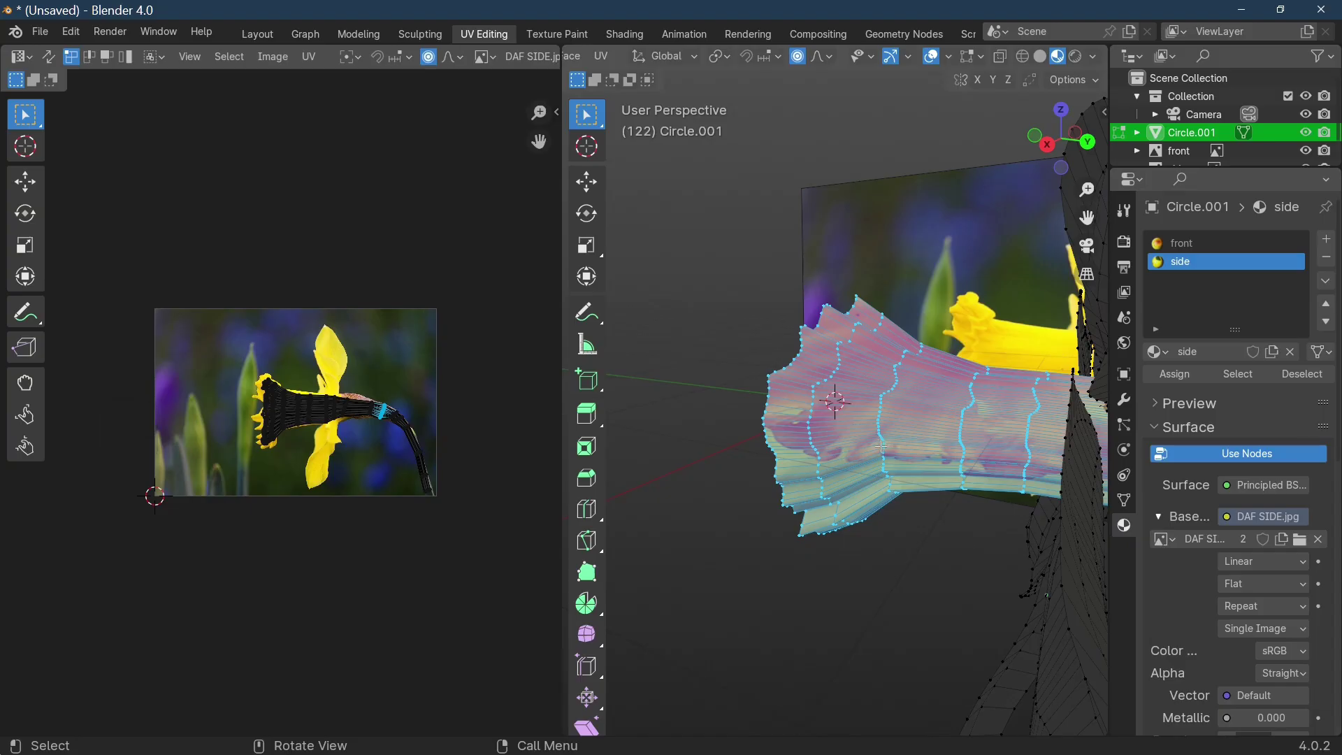
middle_drag(884, 445, 755, 361)
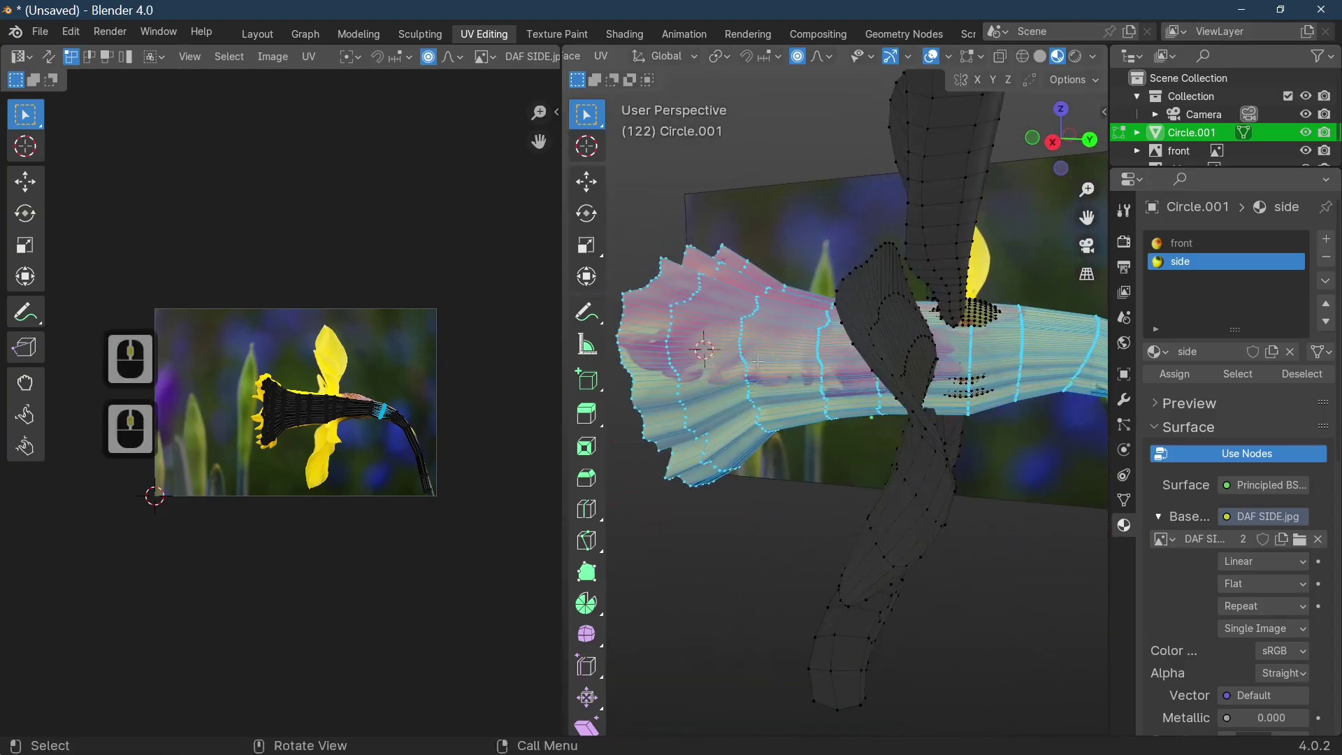
key(KP_1)
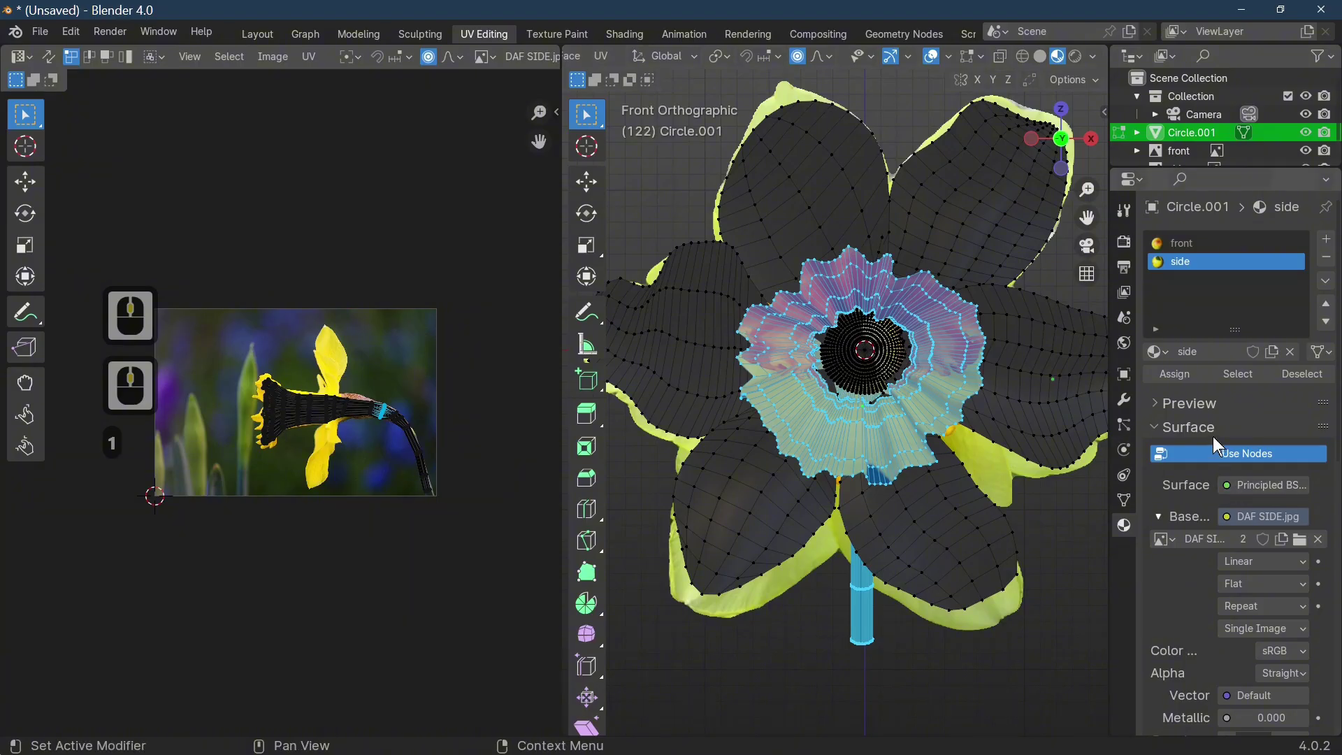
click(1181, 243)
click(1177, 262)
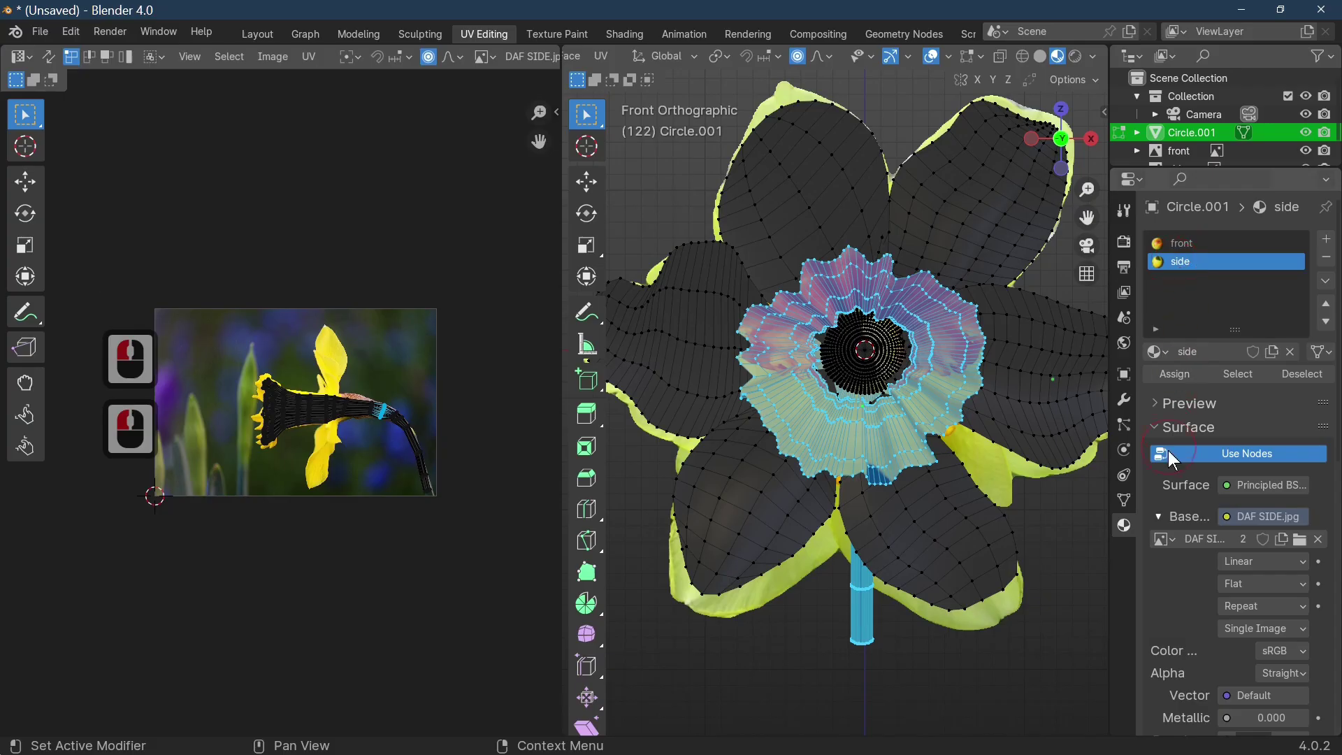
click(1177, 373)
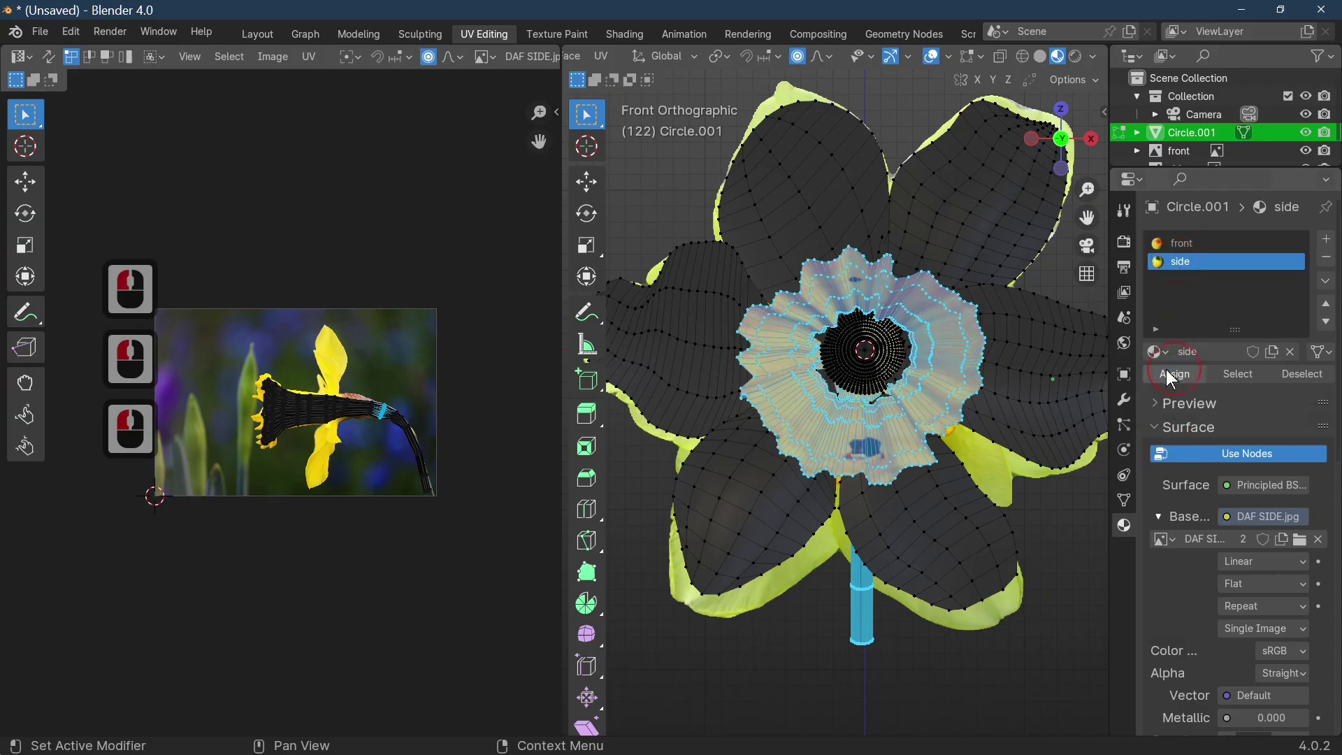
Step: Move the UVs on the underside of the trumpet's flare up inside the yellow area of the side photo
middle_drag(979, 391, 1314, 485)
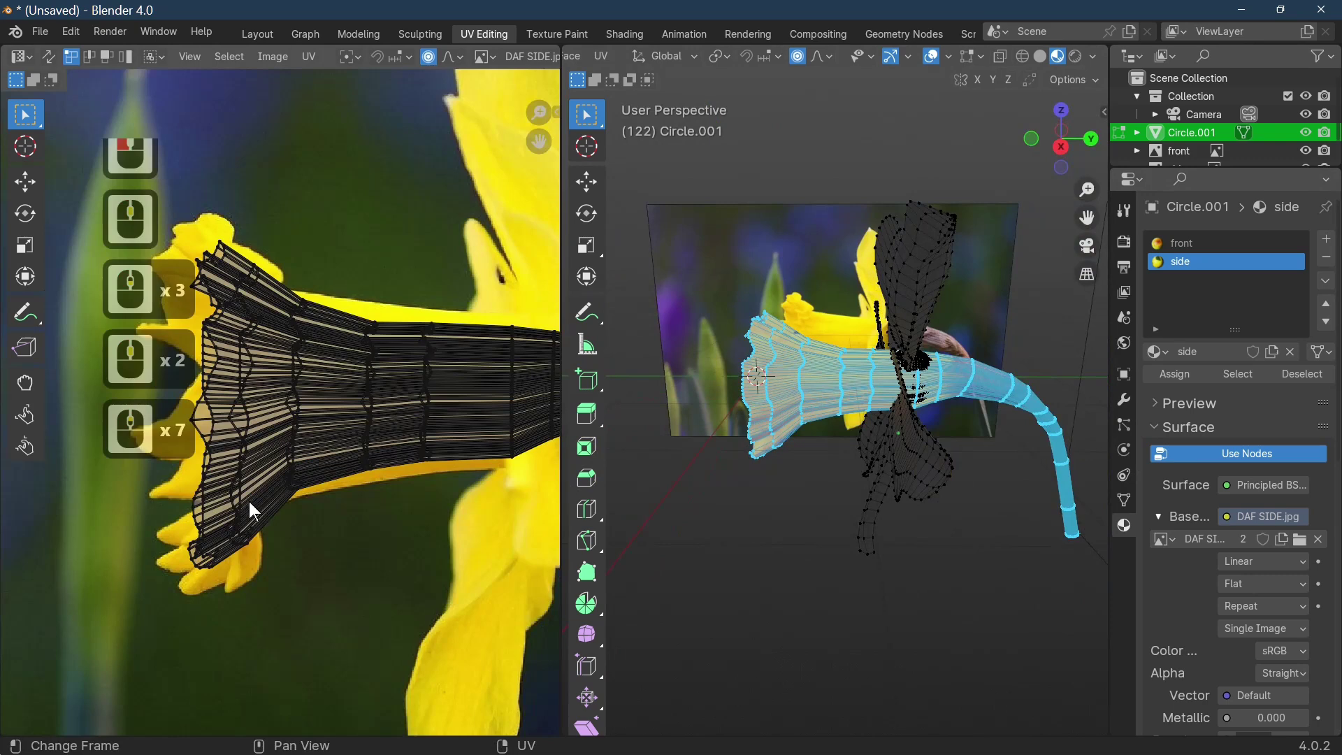
drag(238, 485, 330, 565)
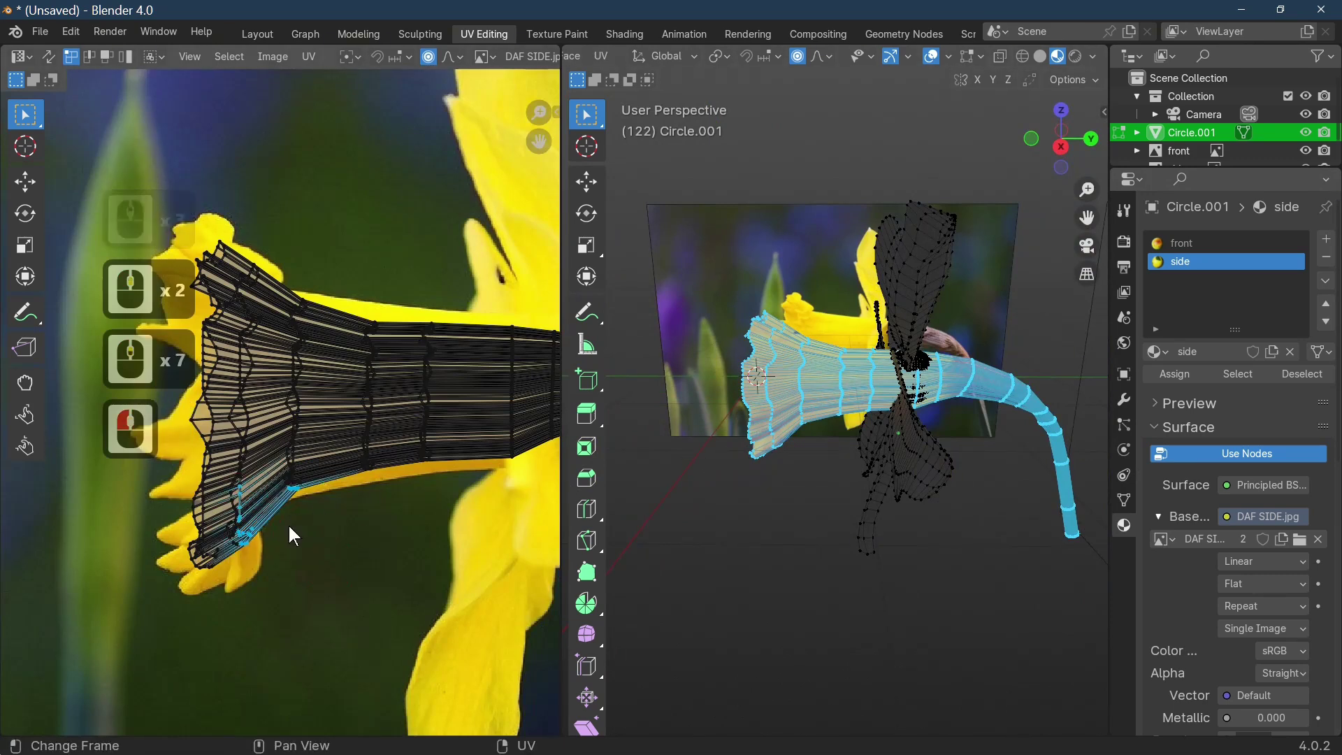
key(g)
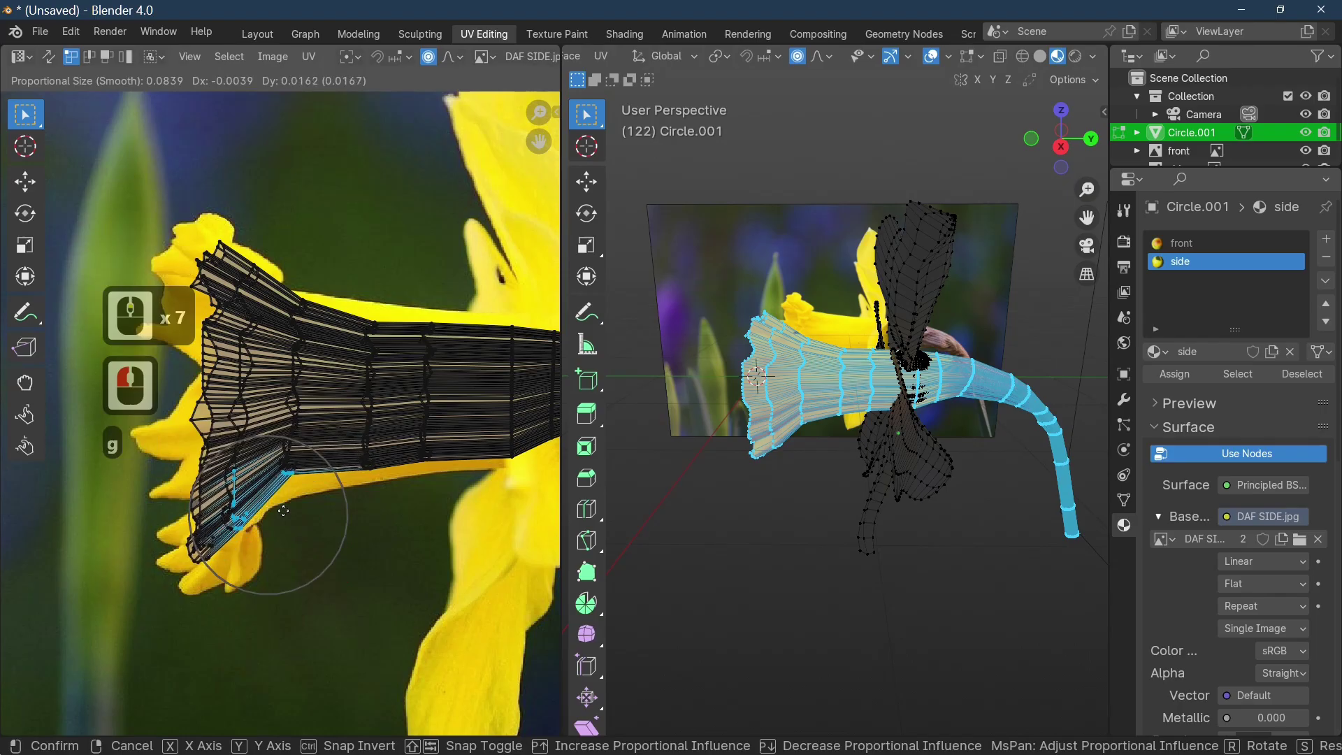
click(284, 511)
Step: Move the UV vertices along the trumpet's lower rim inward and down so they lie over the photographed yellow frill
click(195, 504)
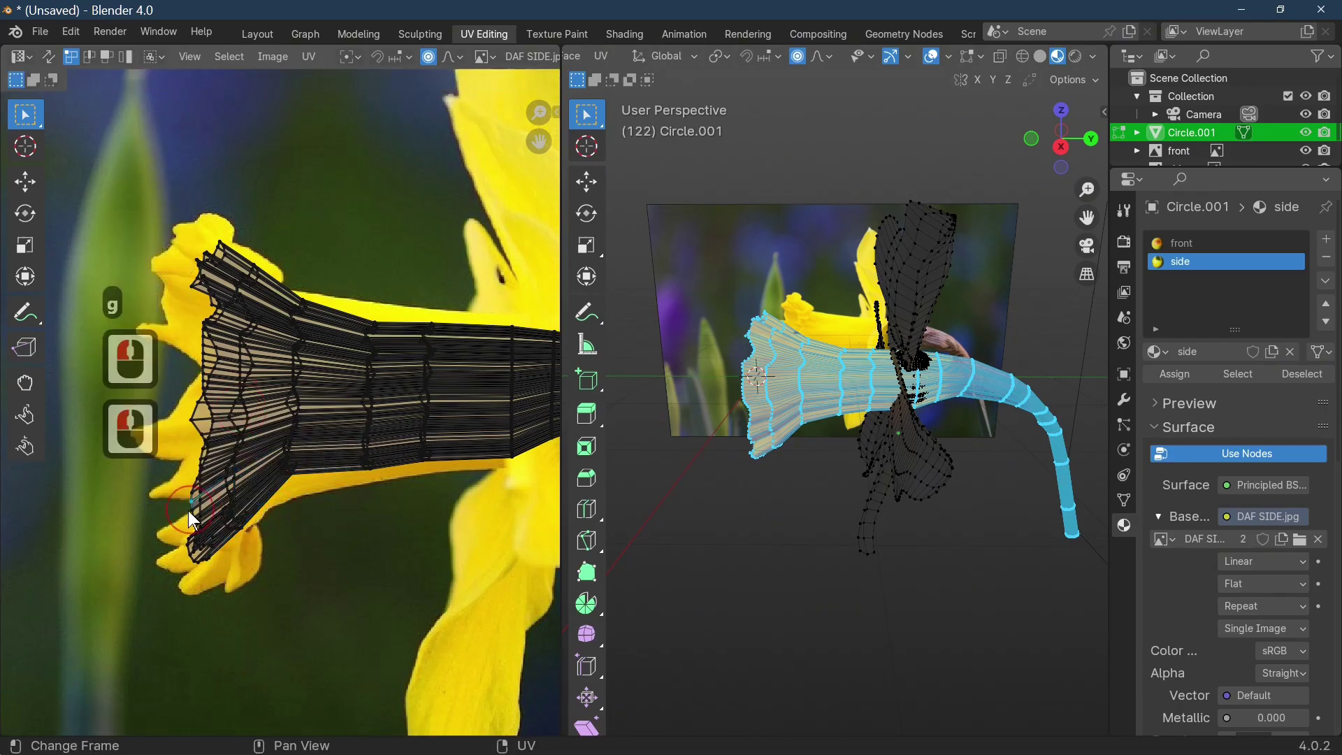
key(g)
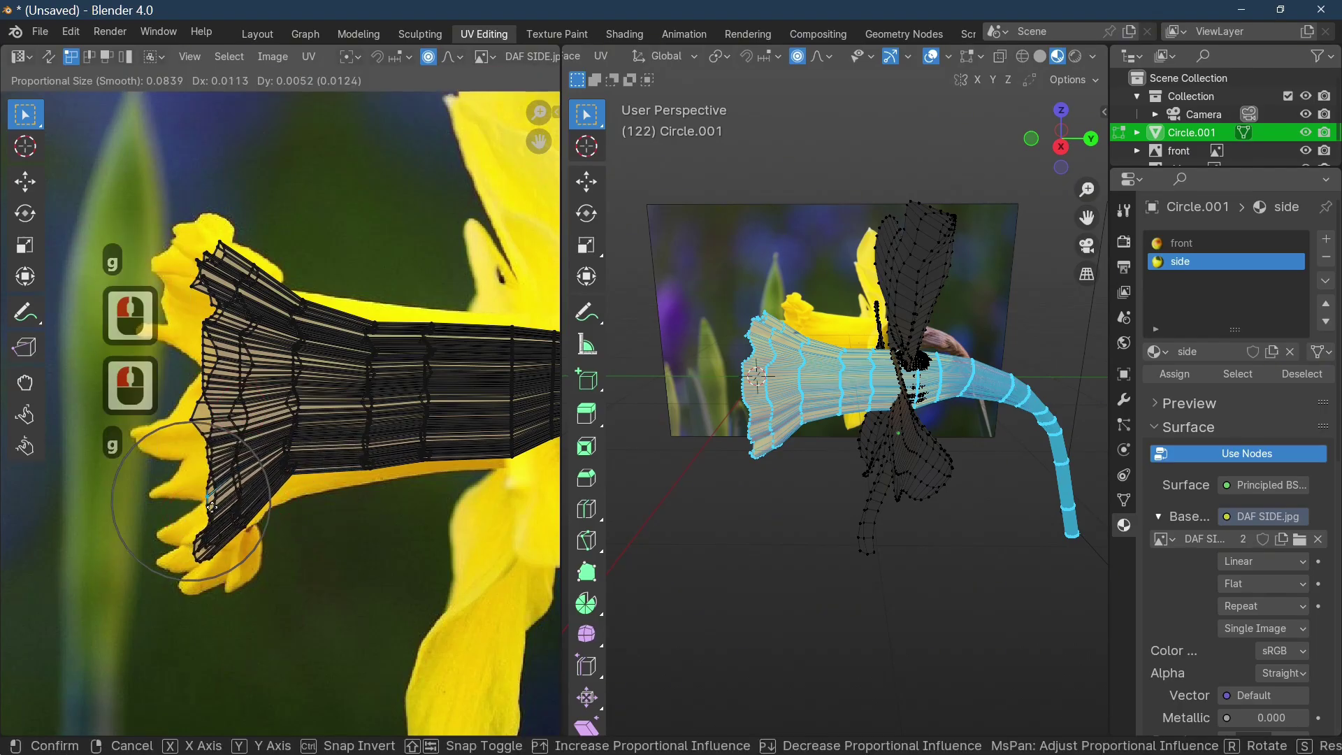
click(211, 506)
click(210, 554)
key(g)
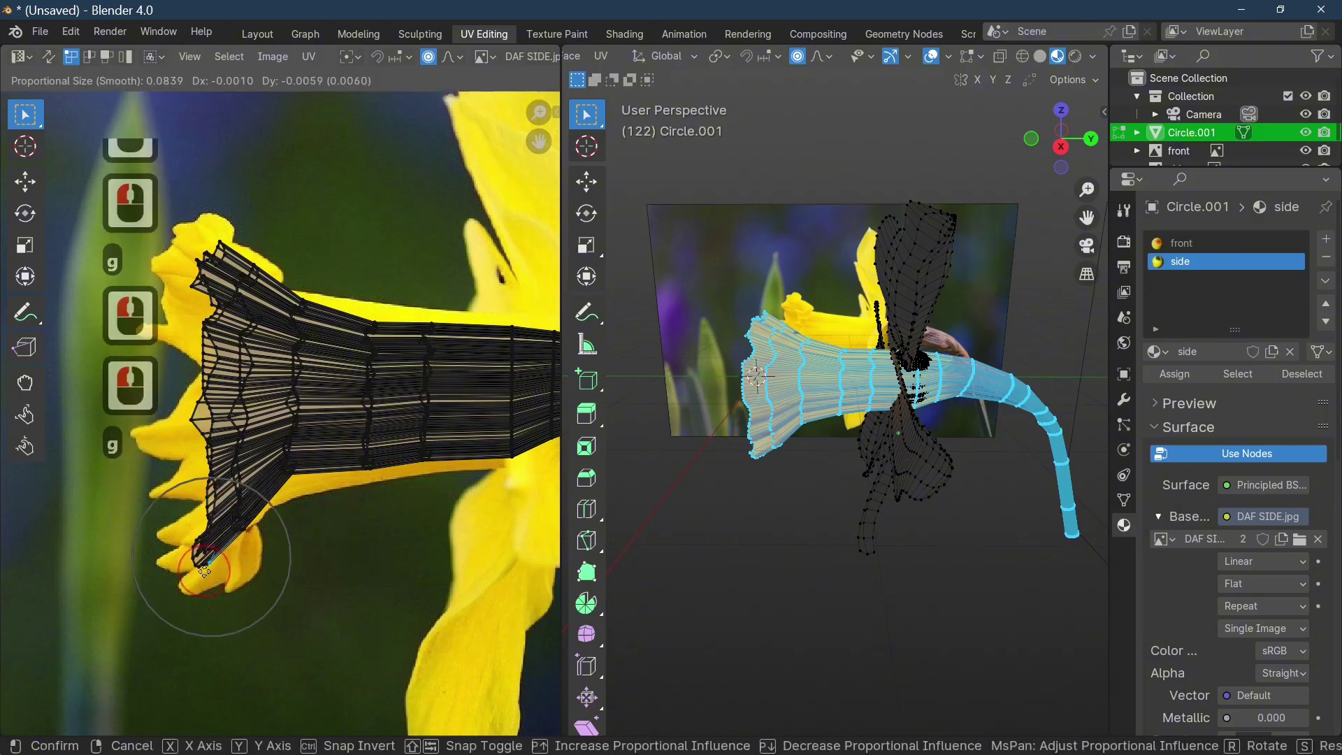
click(220, 570)
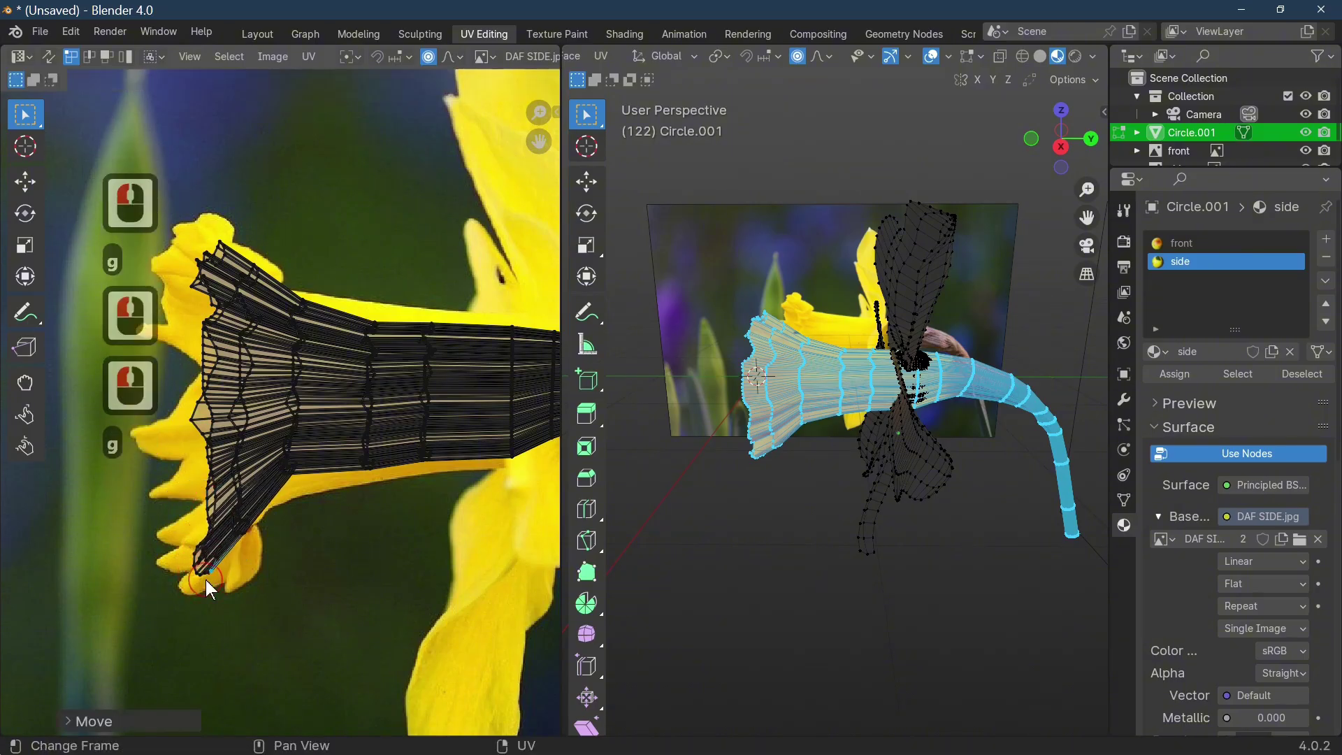
Step: Move two UV vertices on the trumpet tube's upper edge to follow the yellow tube's outline in the side photo
click(378, 324)
key(g)
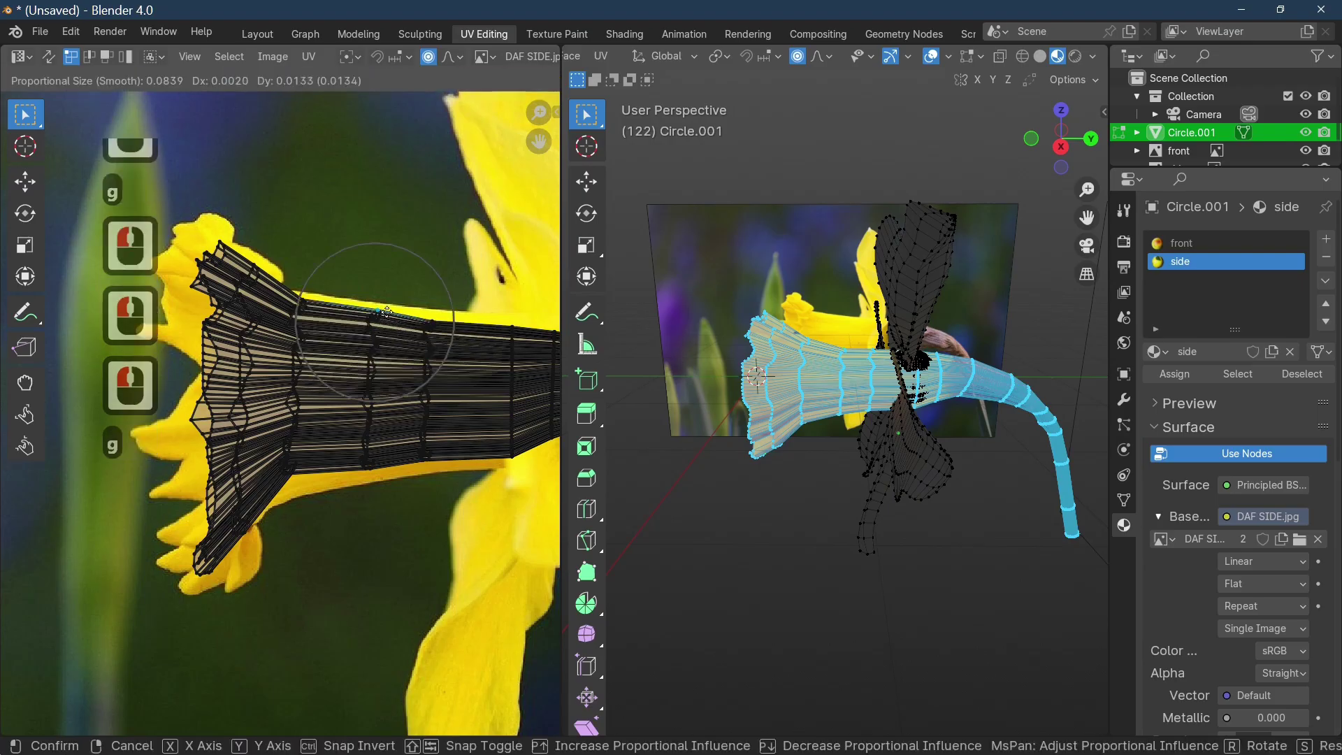
click(388, 313)
key(g)
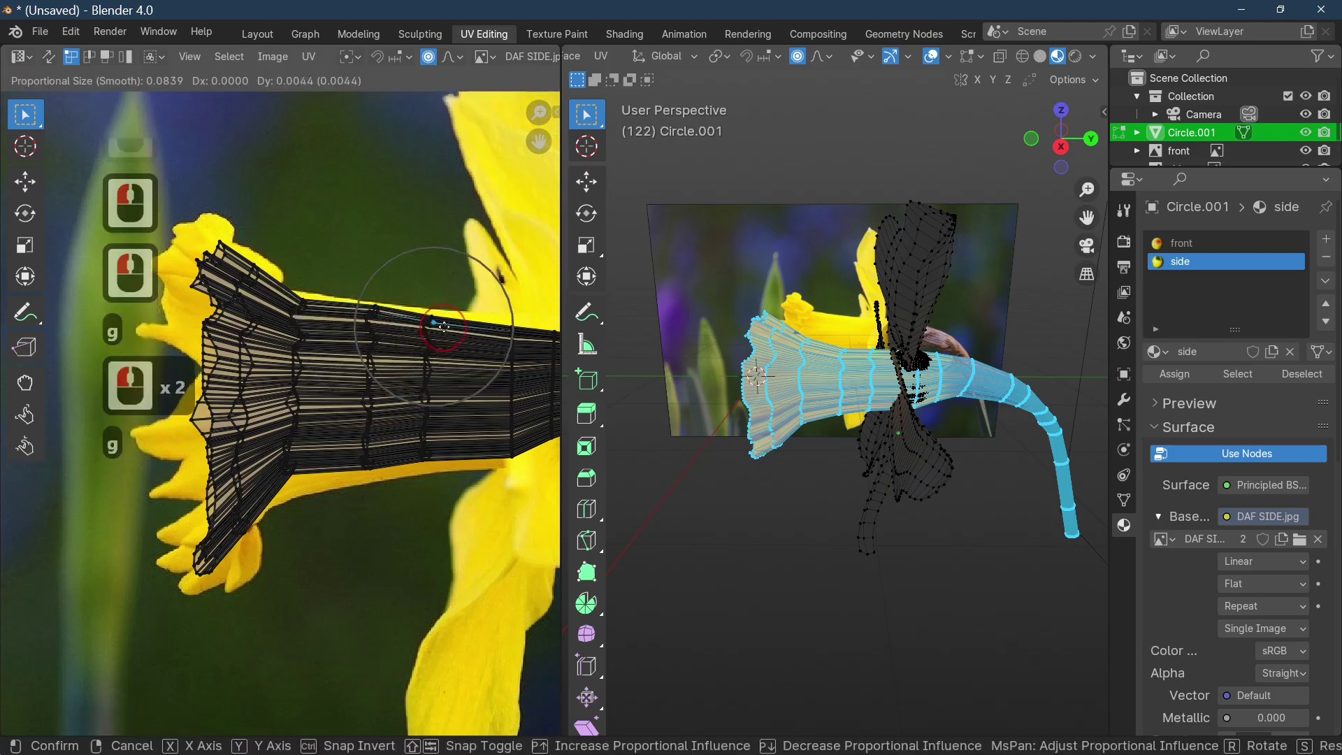
click(443, 327)
scroll(458, 400, down, 2)
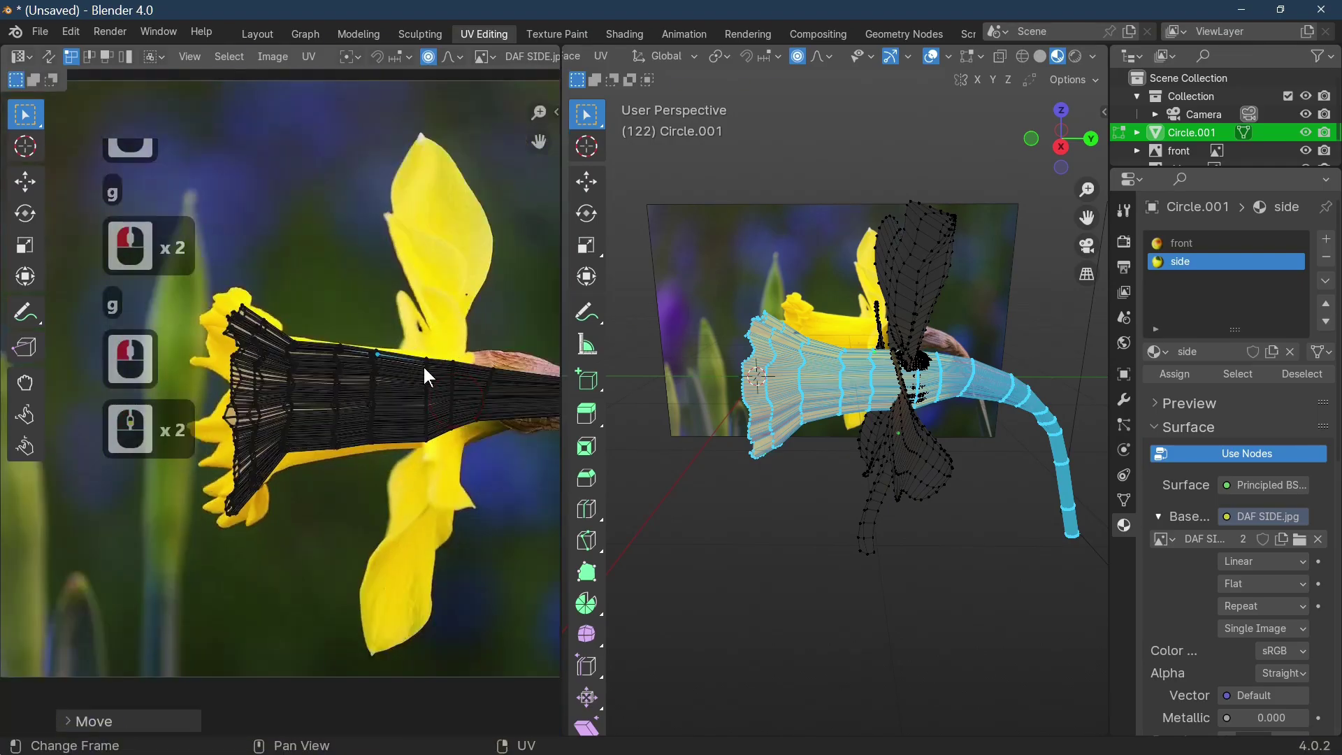
Step: Reposition the UV vertices around the junction of trumpet and stem to cover the brown sheath in the side photo
key(g)
click(426, 402)
middle_drag(427, 401, 372, 399)
drag(434, 372, 444, 365)
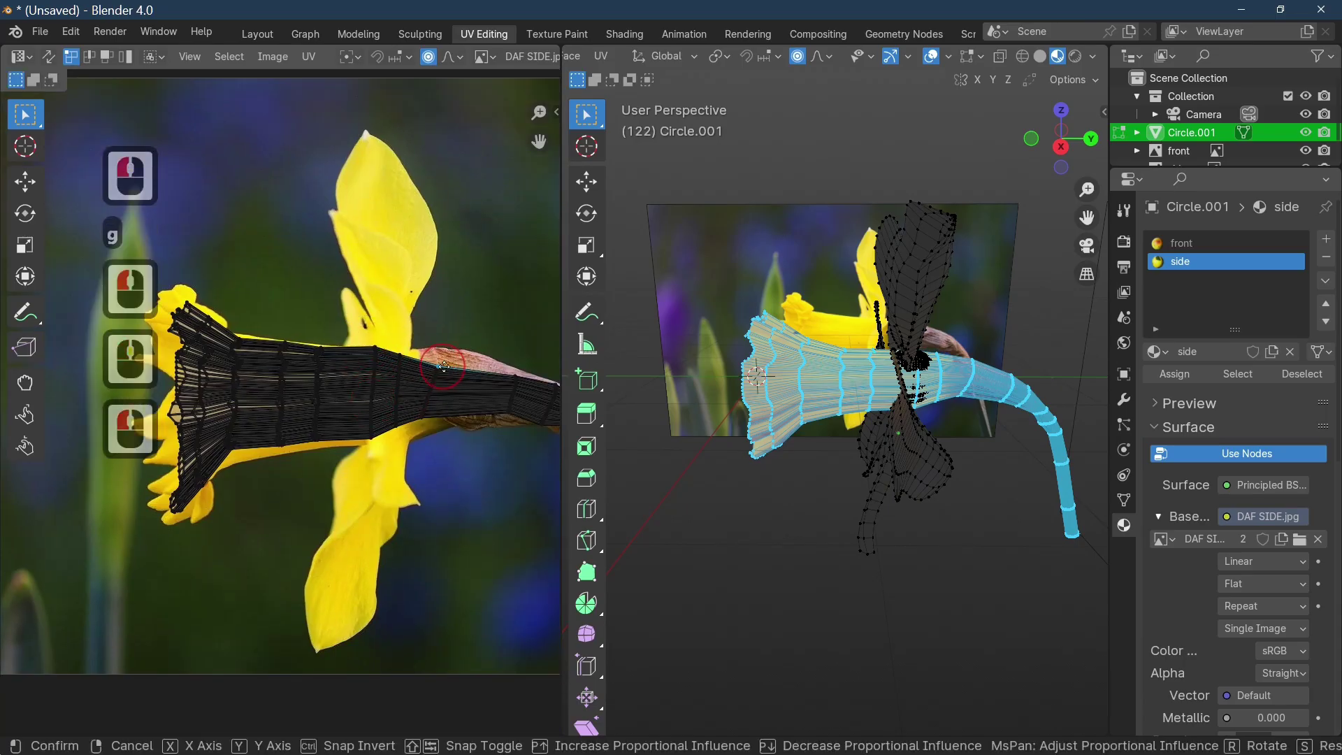
click(438, 376)
key(g)
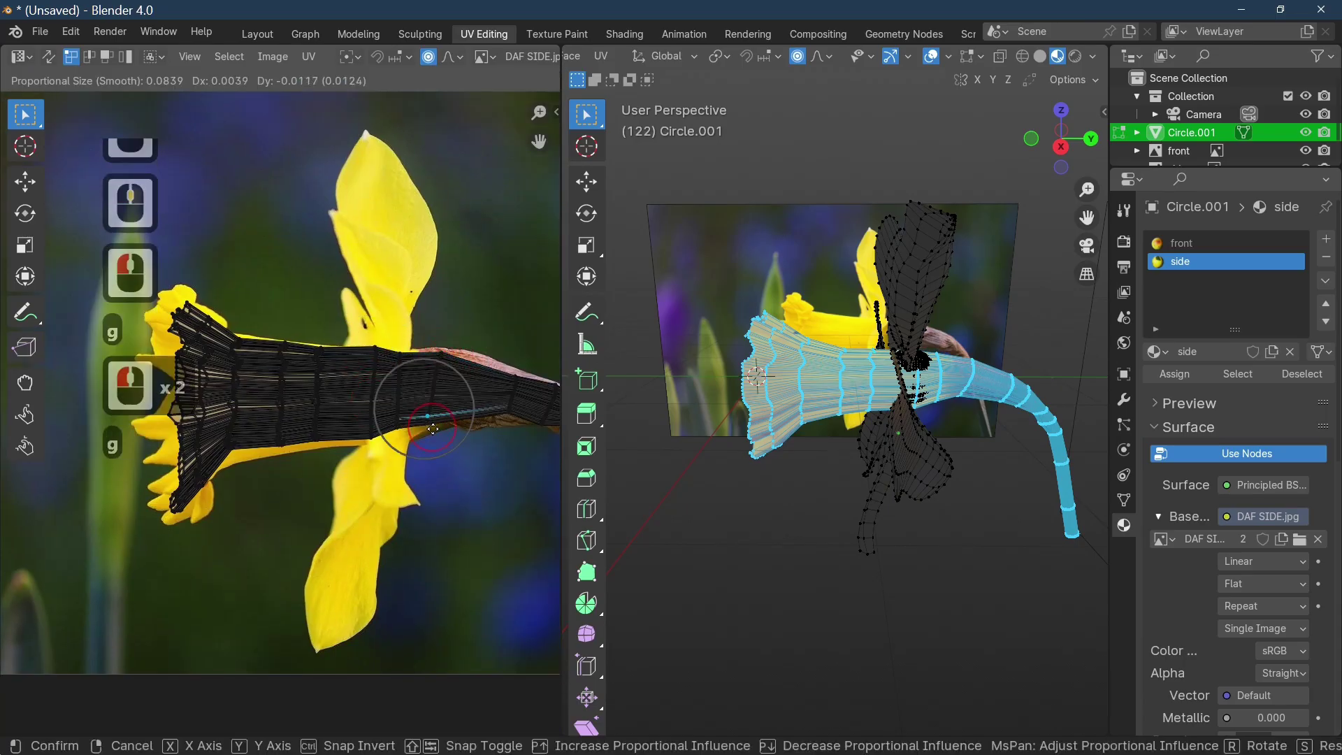
click(519, 385)
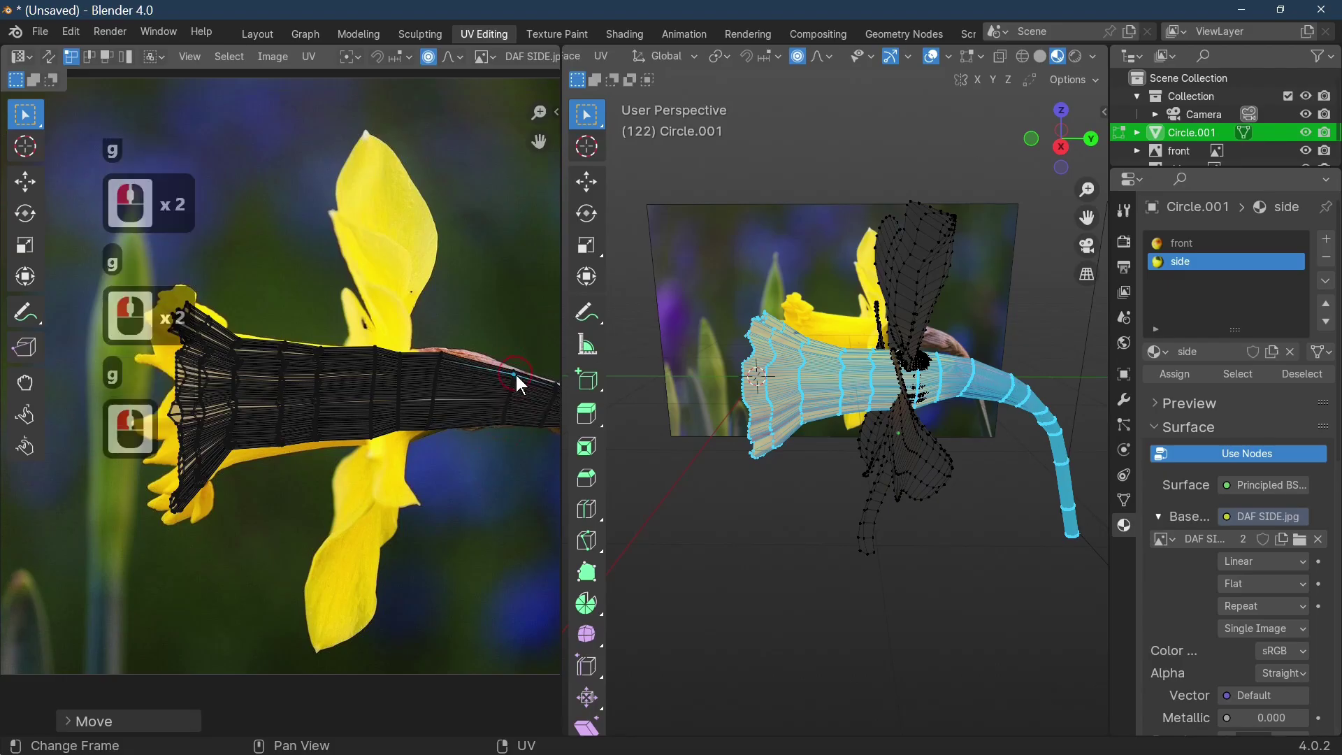
Step: Switch UV selection to edge mode and select an edge on the outer side of the stem's bend
scroll(518, 391, down, 3)
middle_drag(509, 471, 471, 433)
scroll(471, 433, up, 4)
middle_drag(470, 434, 412, 422)
scroll(413, 422, up, 3)
scroll(413, 422, down, 2)
middle_drag(527, 406, 487, 397)
click(466, 424)
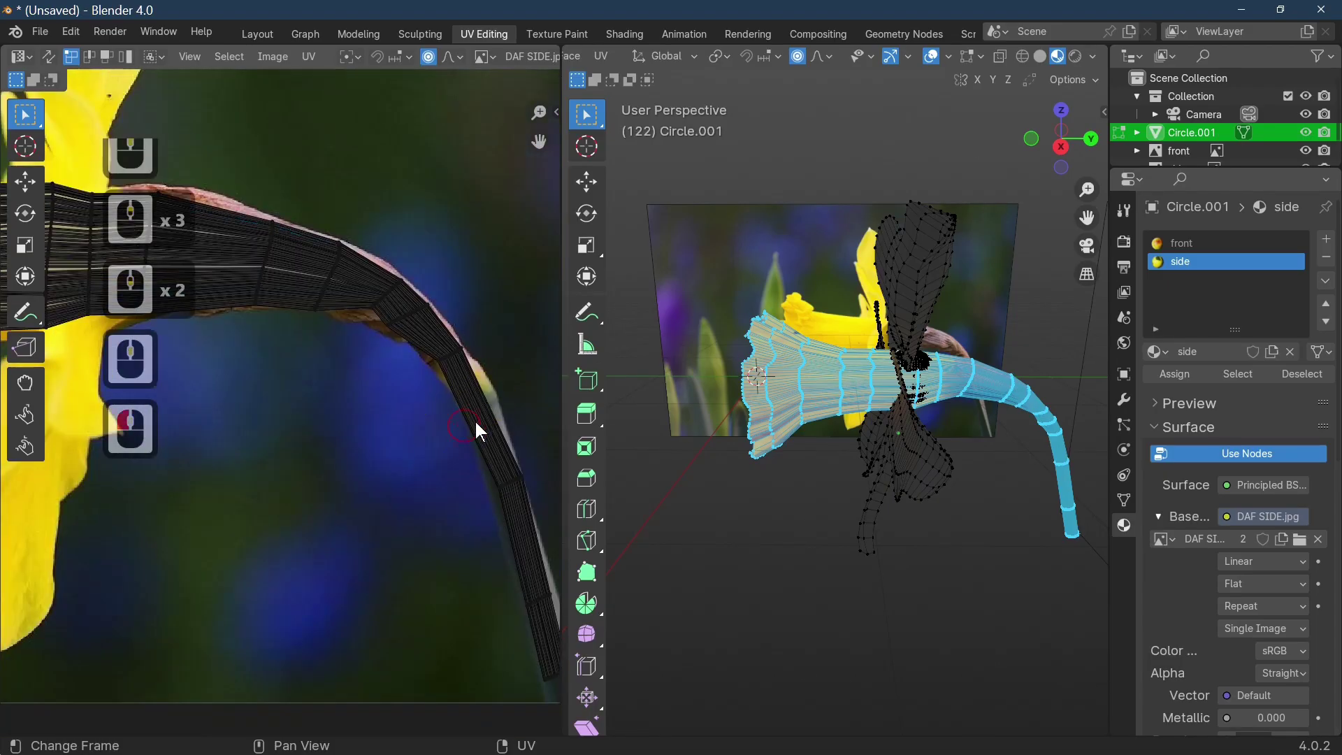
click(479, 423)
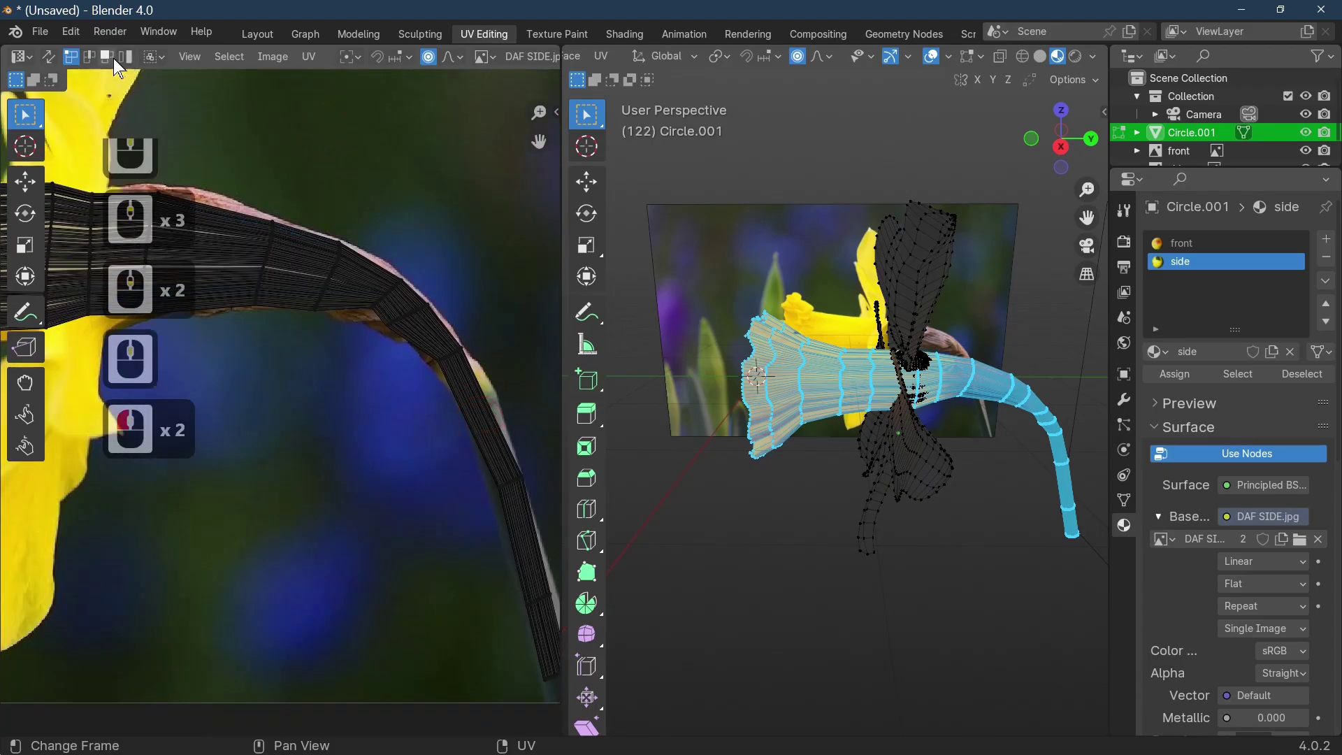
click(87, 57)
click(485, 410)
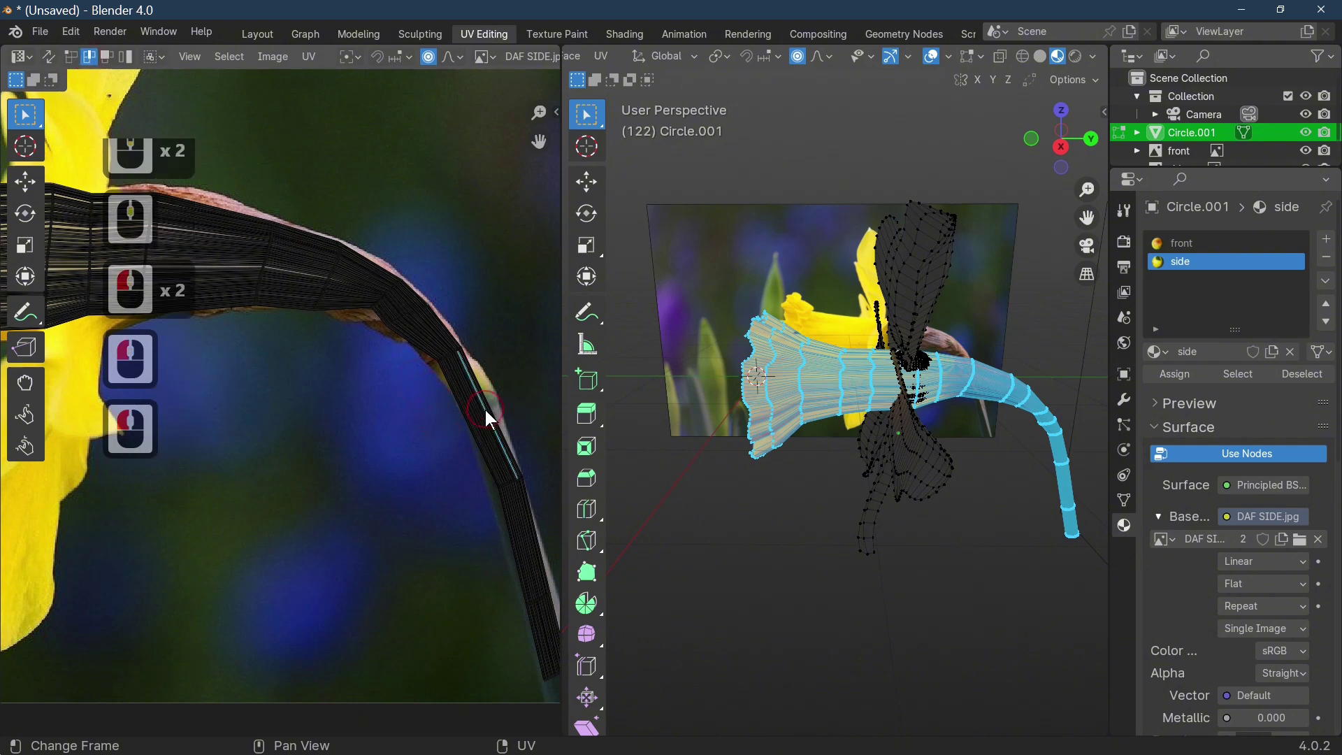
Step: Select the linked trumpet and stem geometry and compare it with the reference in the right orthographic view
key(ctrl+l)
key(KP_1)
key(KP_3)
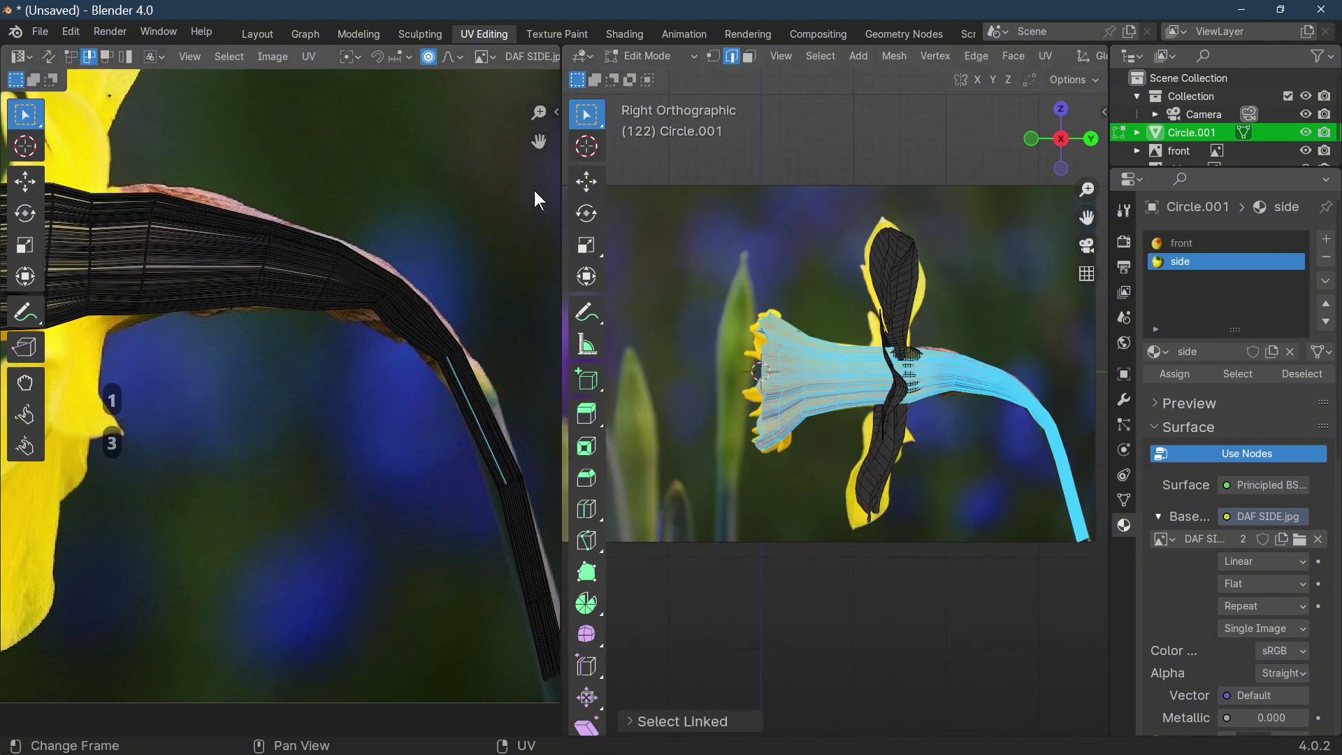
scroll(355, 323, down, 3)
click(266, 350)
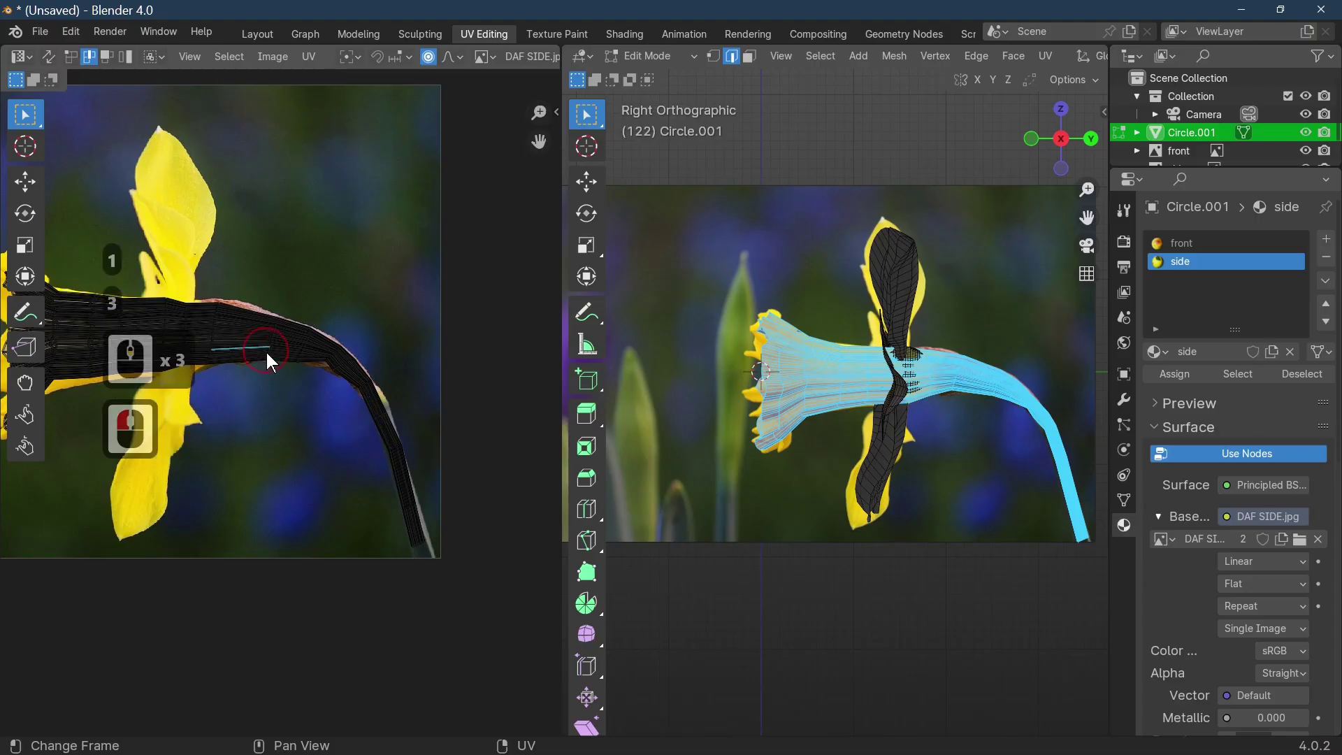
click(279, 328)
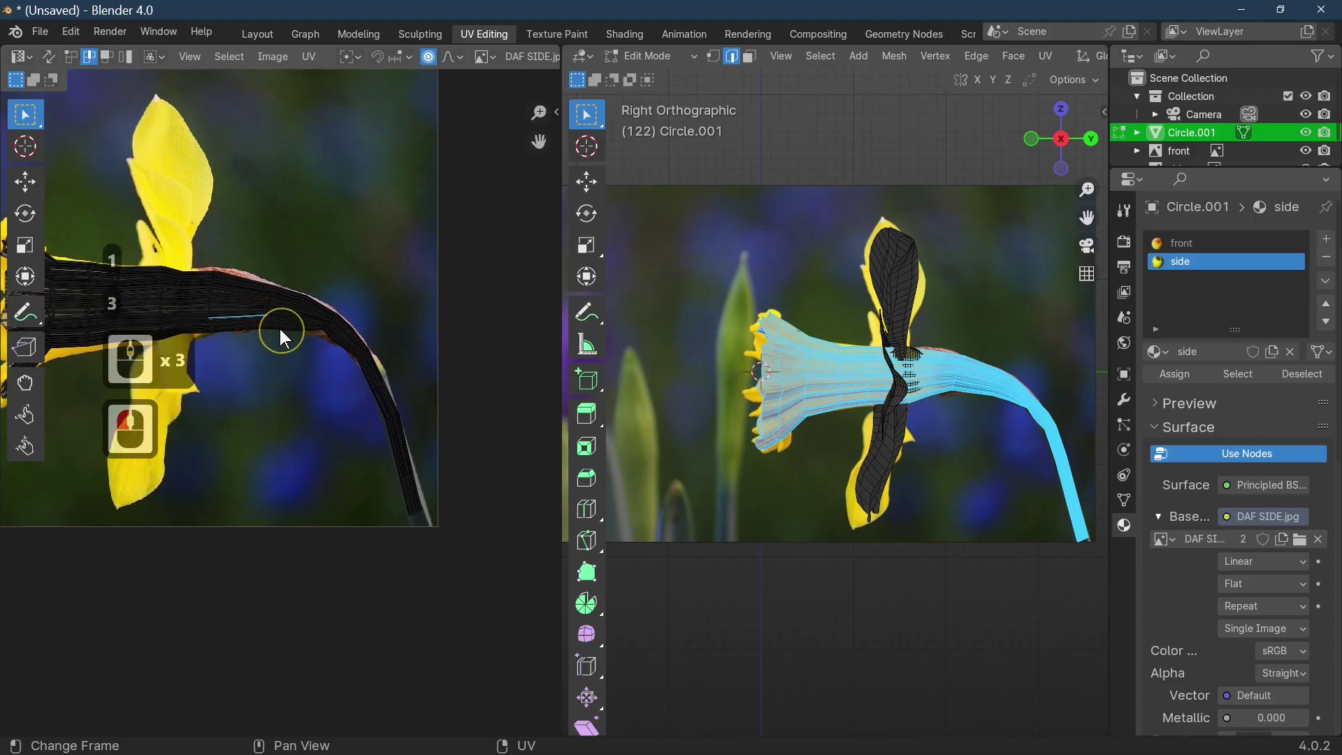
shift+click(270, 382)
Step: Inspect the textured flower from several angles in Object Mode, and return to Edit Mode
key(Tab)
scroll(271, 382, down, 5)
middle_drag(1001, 443, 799, 492)
scroll(940, 523, up, 2)
scroll(940, 523, up, 1)
scroll(858, 497, down, 2)
key(Tab)
key(Tab)
scroll(800, 492, up, 2)
middle_drag(747, 413, 1030, 439)
middle_drag(967, 428, 924, 452)
key(Tab)
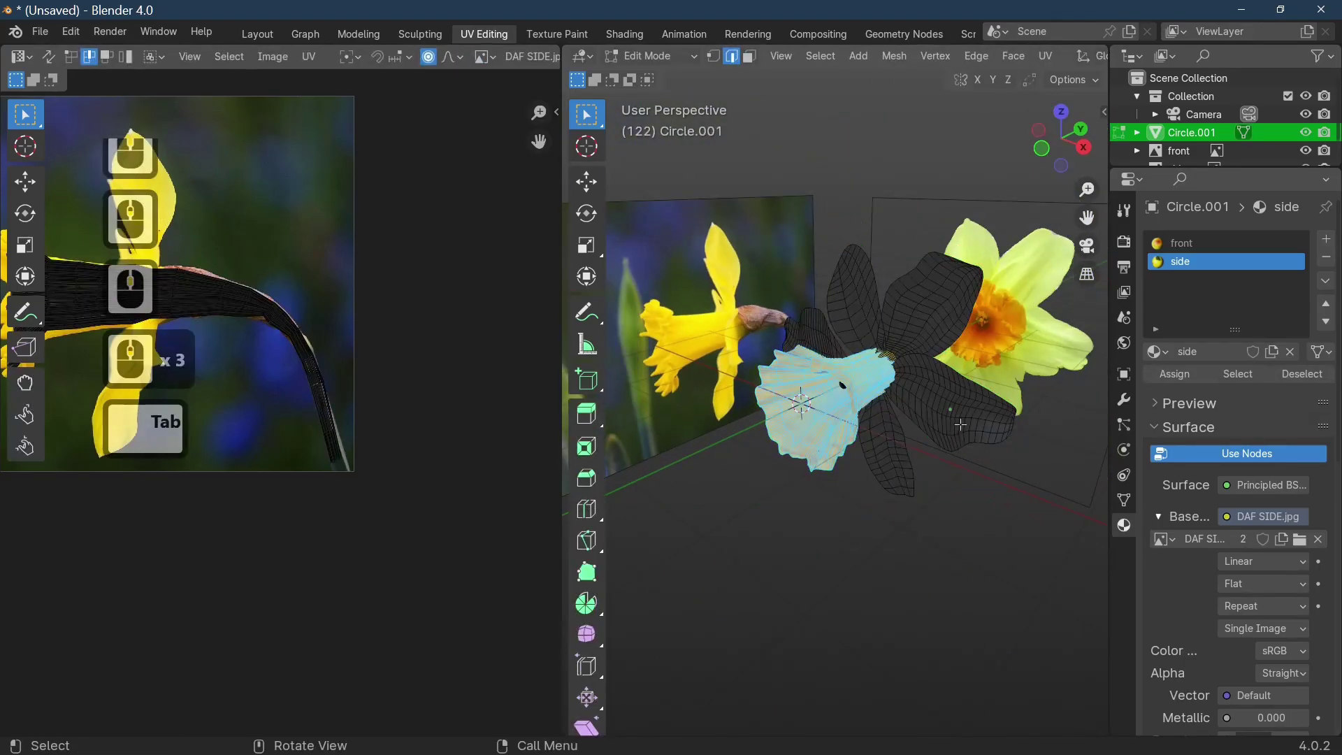
Step: Select the linked geometry of all six petals without the trumpet and stem
click(961, 426)
key(ctrl+l)
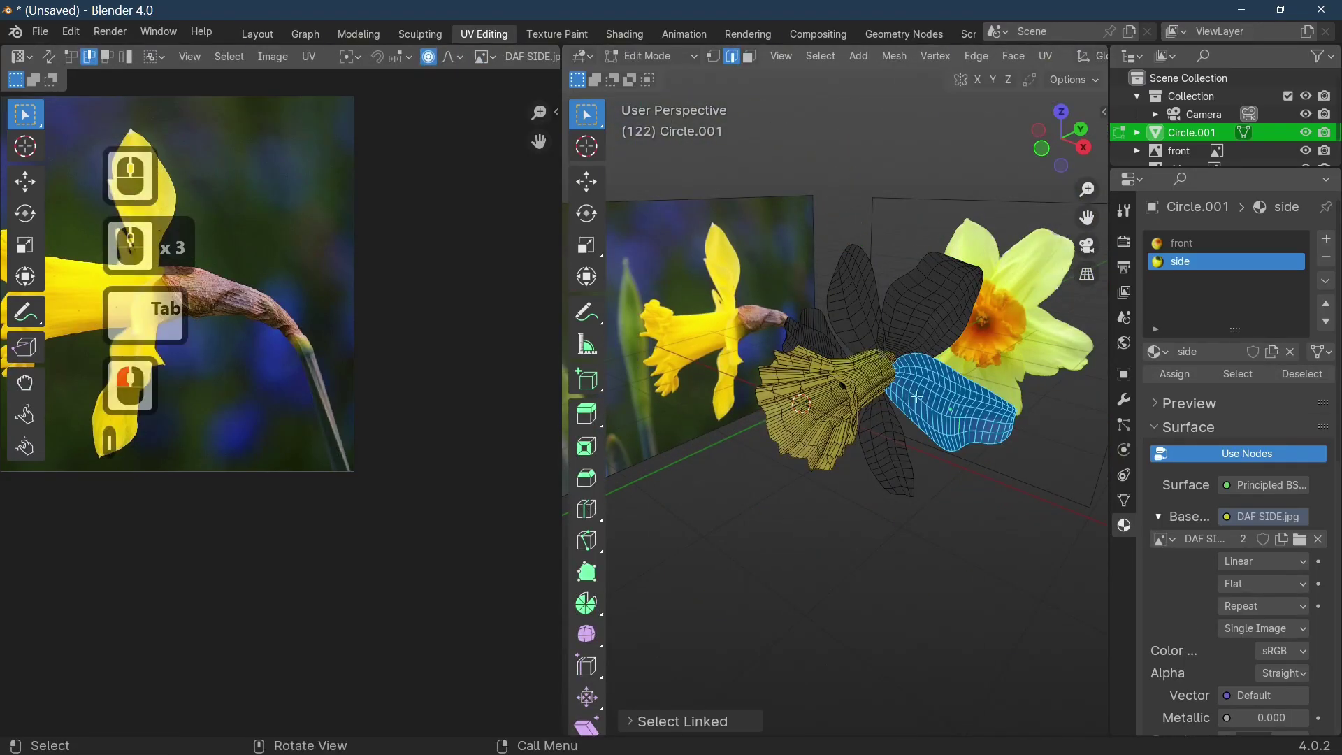
key(l)
middle_drag(842, 309, 811, 442)
key(l)
key(l)
Step: Unwrap the selected petals with Project from View in the front orthographic view
key(KP_1)
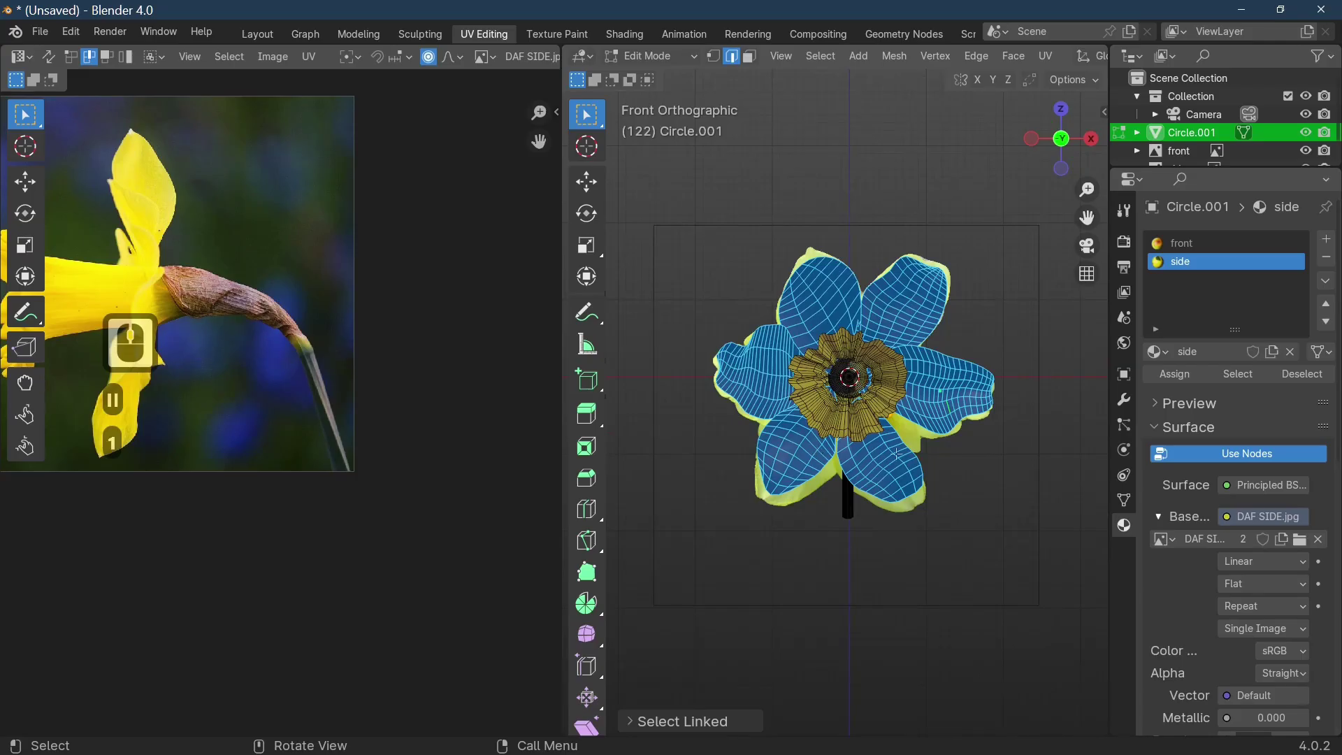
key(u)
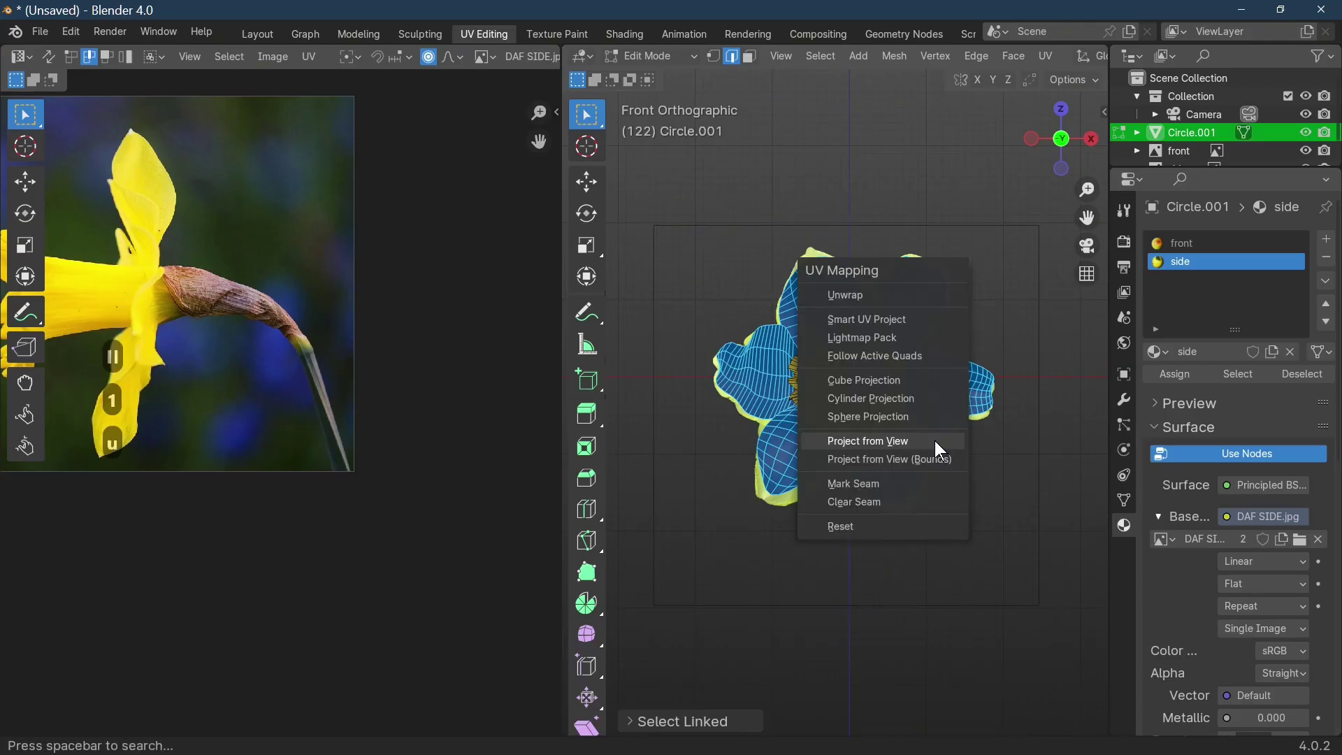
click(934, 440)
scroll(198, 422, down, 4)
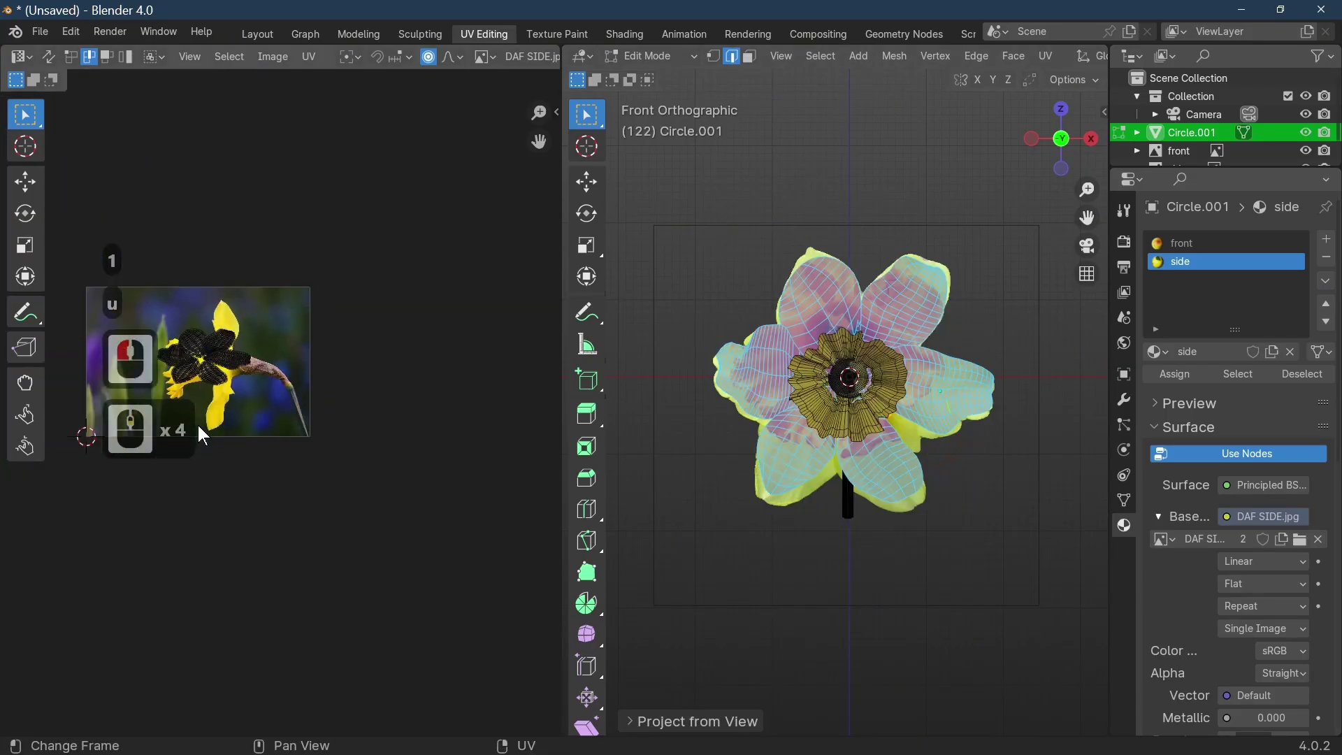
Step: Assign the front material to the selected petals and display daffodillpng.png in the UV editor
key(shift)
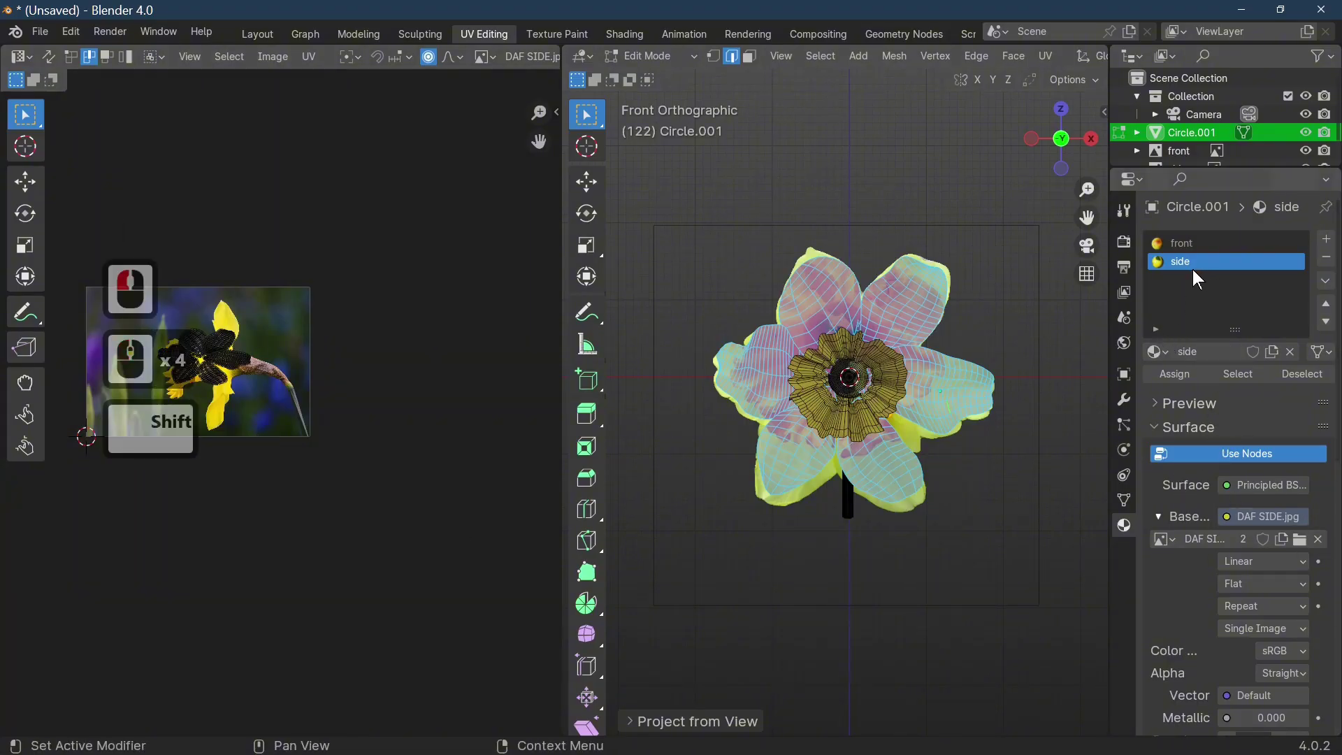
click(1177, 241)
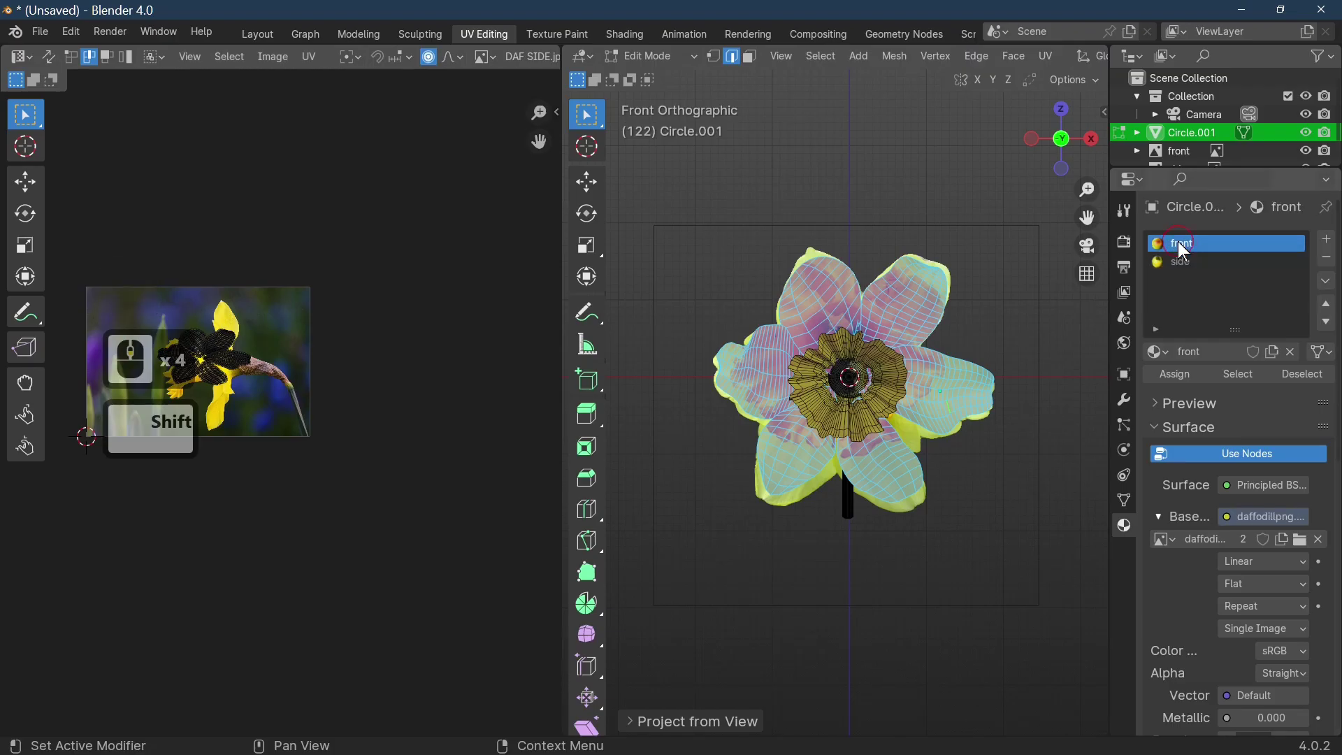
click(1168, 377)
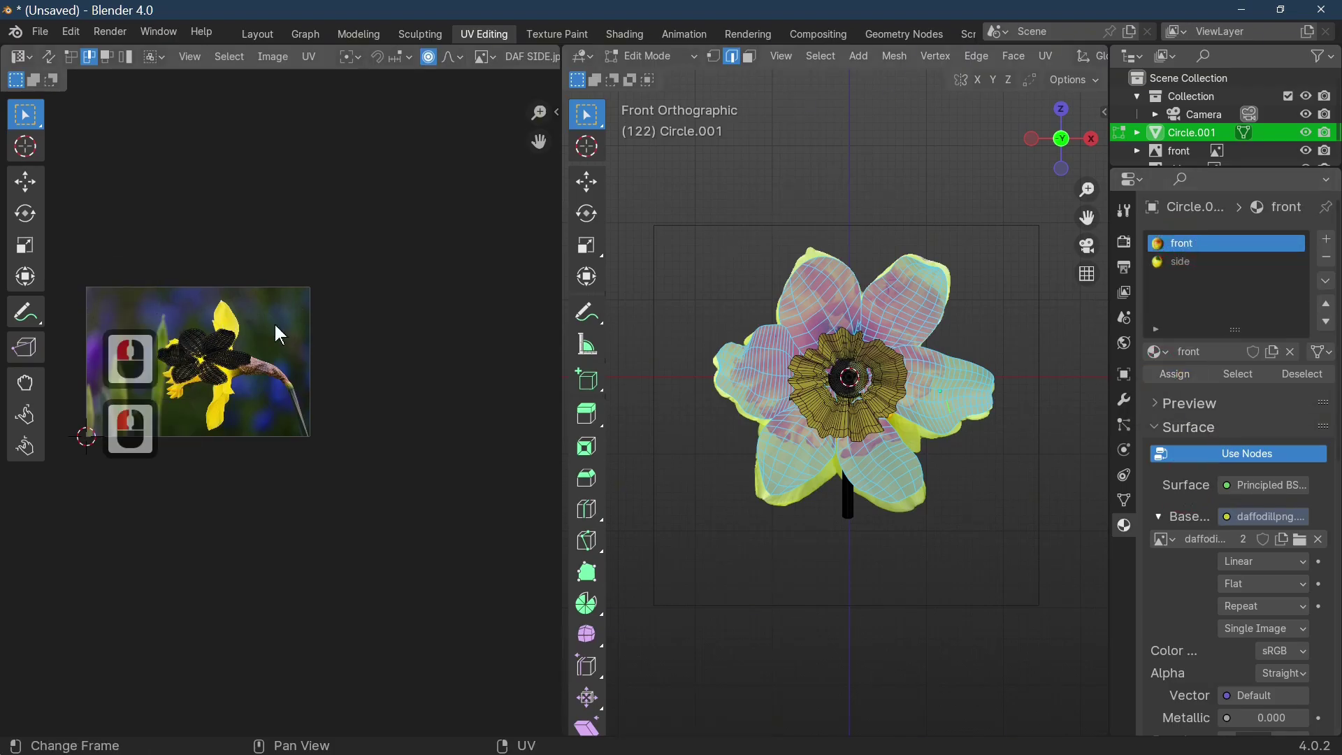
click(485, 57)
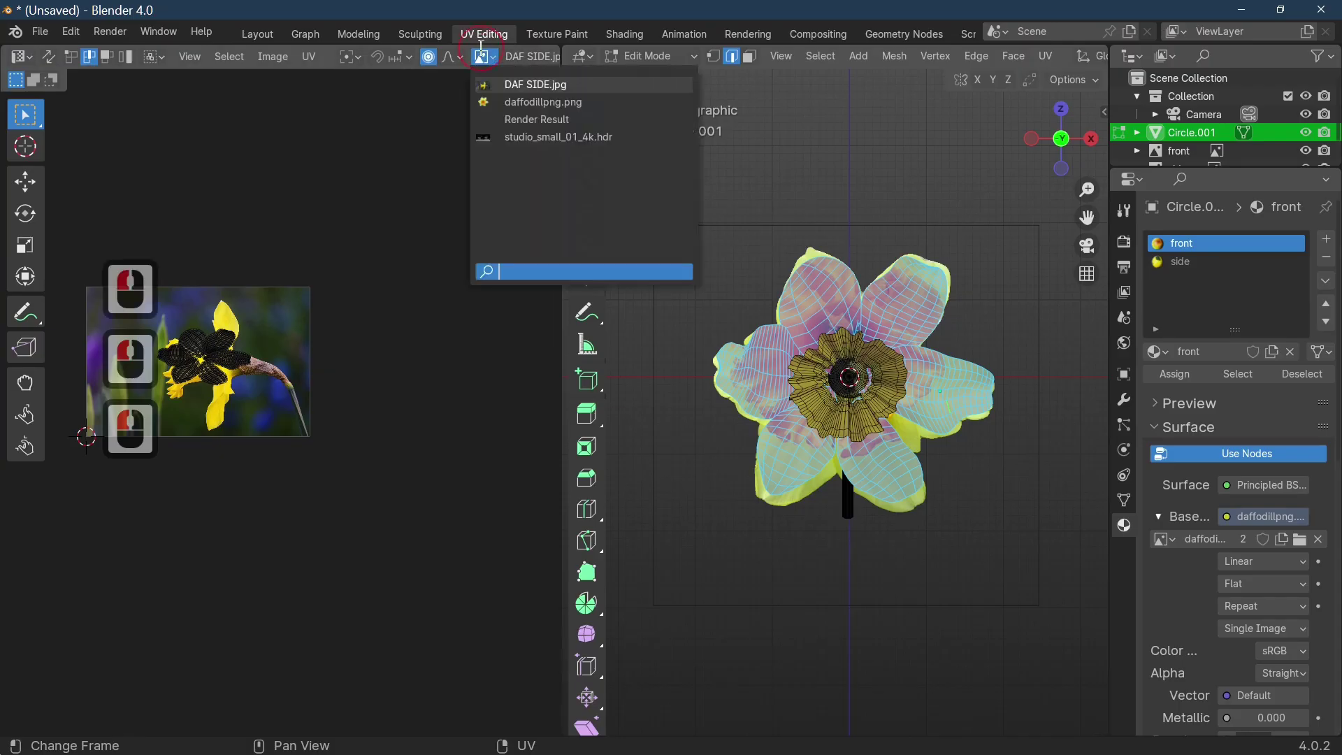
click(543, 102)
Step: Select only the right-hand petal's UV island over the front photo
scroll(252, 552, up, 4)
shift+middle_drag(238, 531, 436, 593)
scroll(401, 548, up, 1)
scroll(406, 558, down, 1)
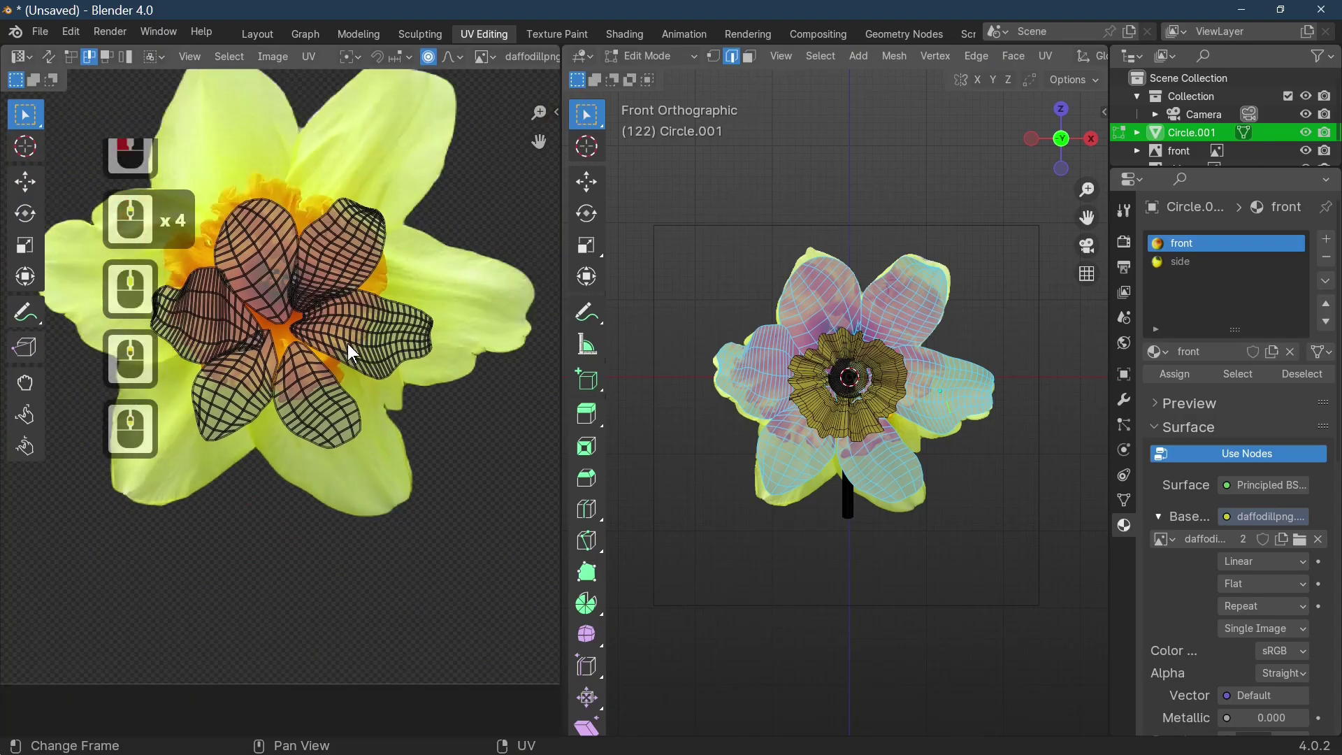
shift+right_click(387, 335)
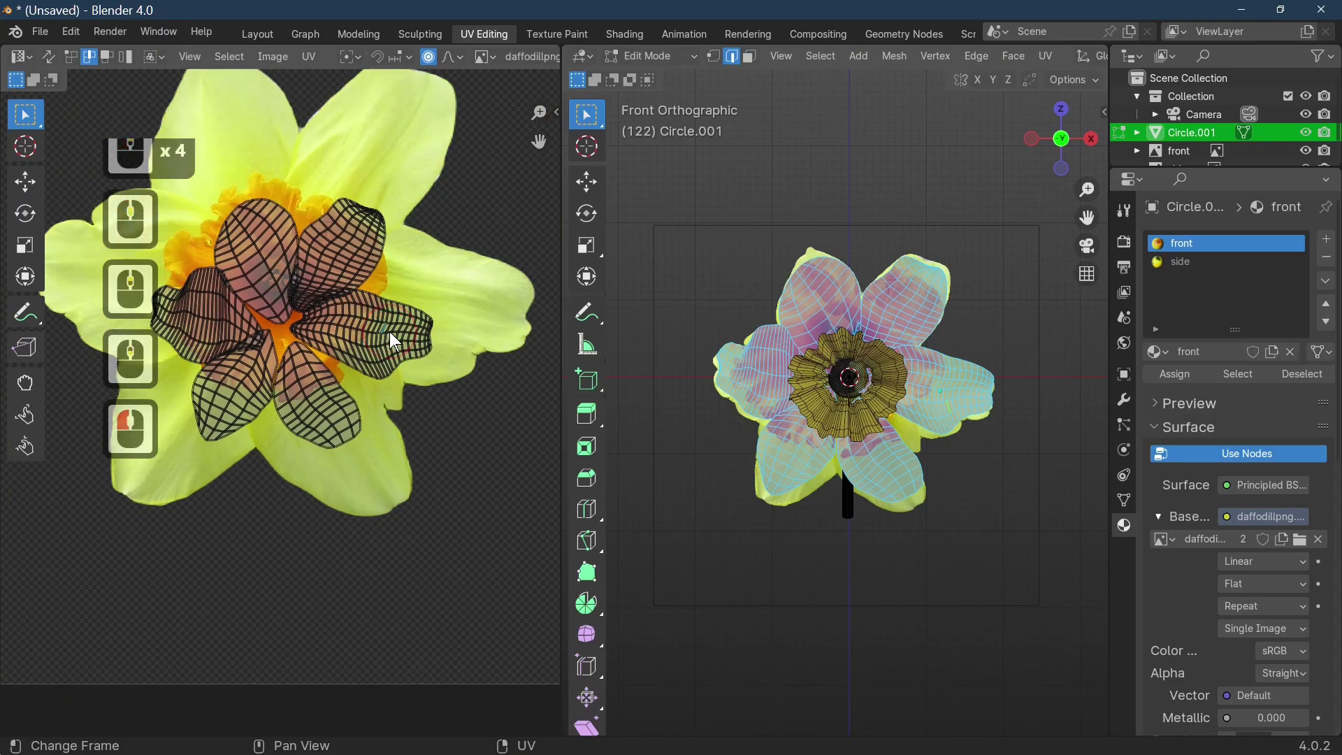
key(l)
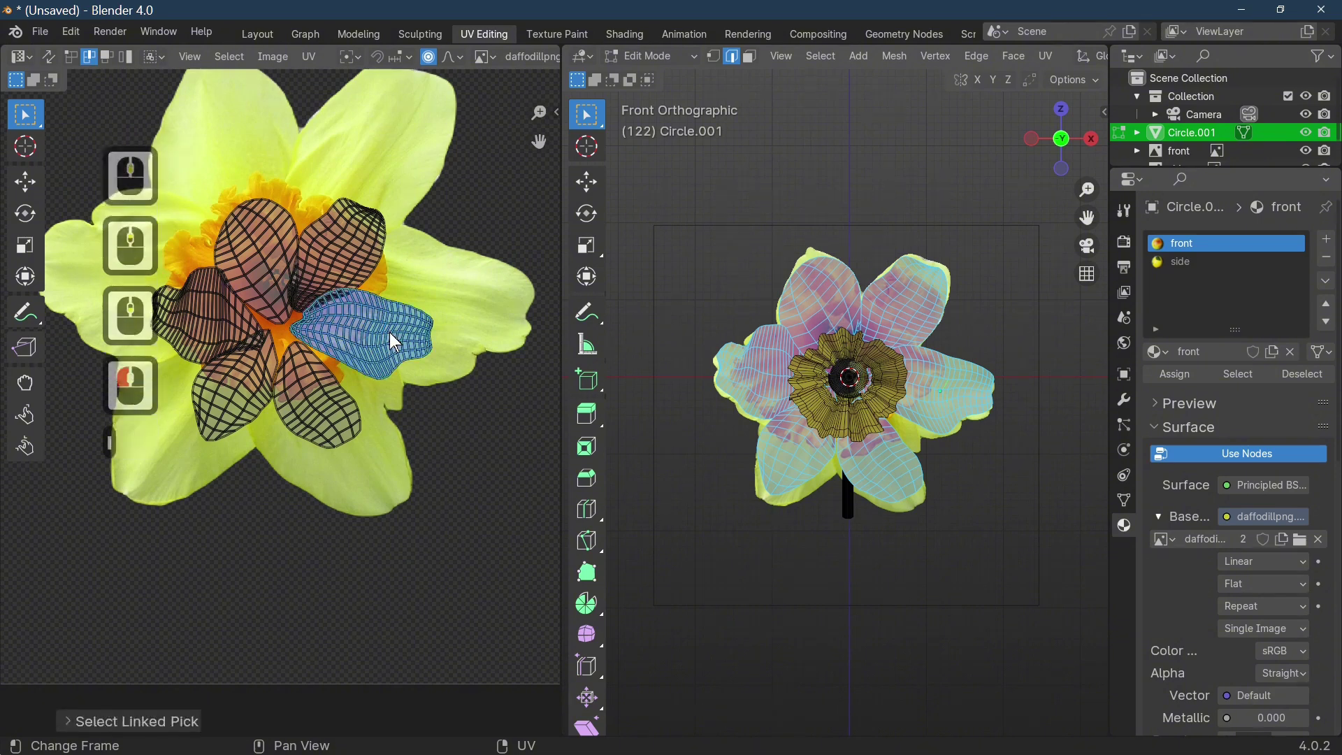
Step: Try to move the selected petal's UV island outward with proportional editing on, and undo the move
key(g)
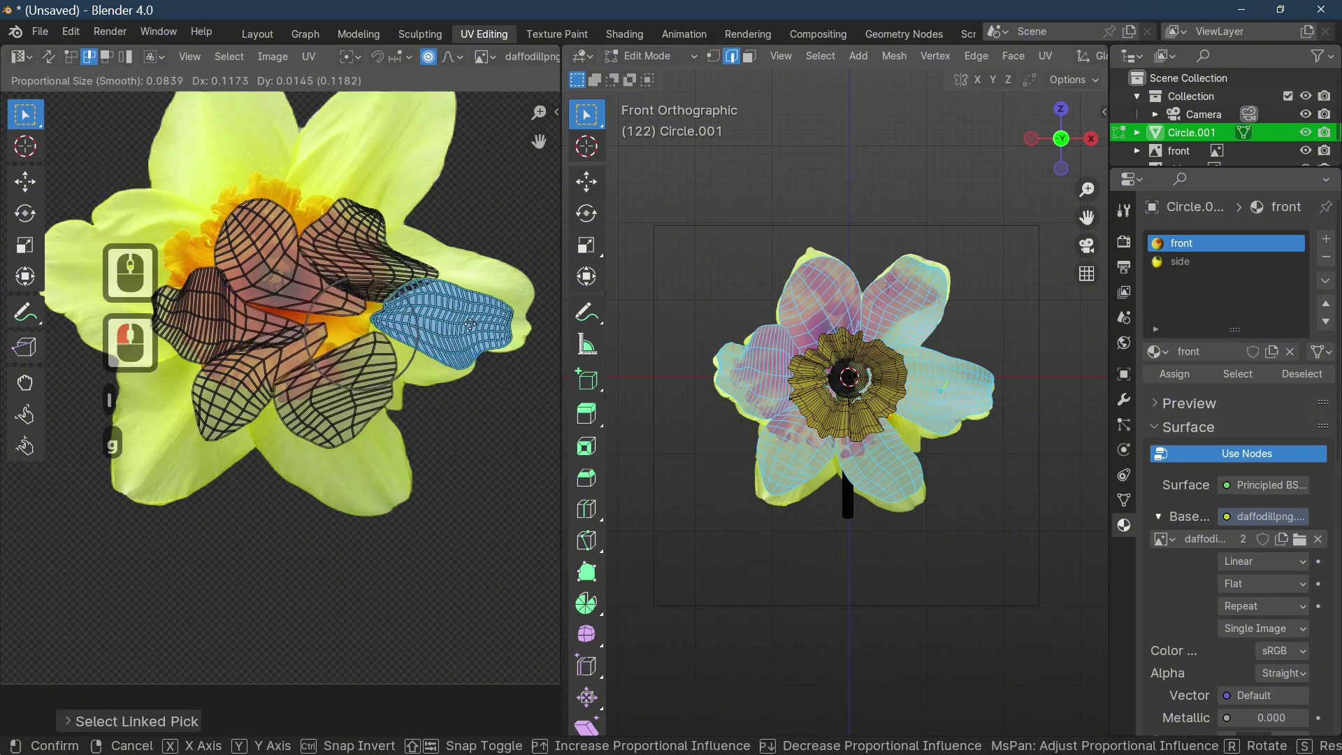
click(470, 325)
key(ctrl)
key(ctrl+z)
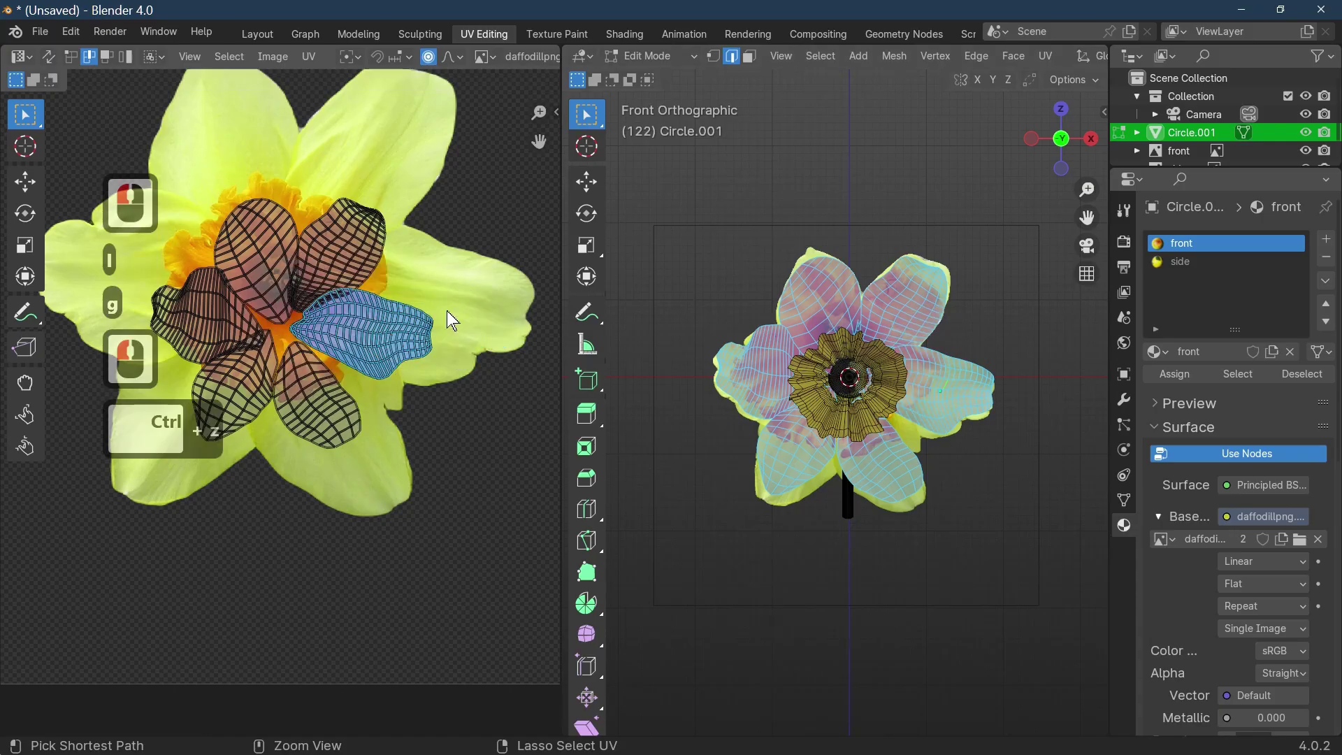
Step: Turn off proportional editing in the UV editor and move the selected island onto the photographed right-hand petal
click(430, 61)
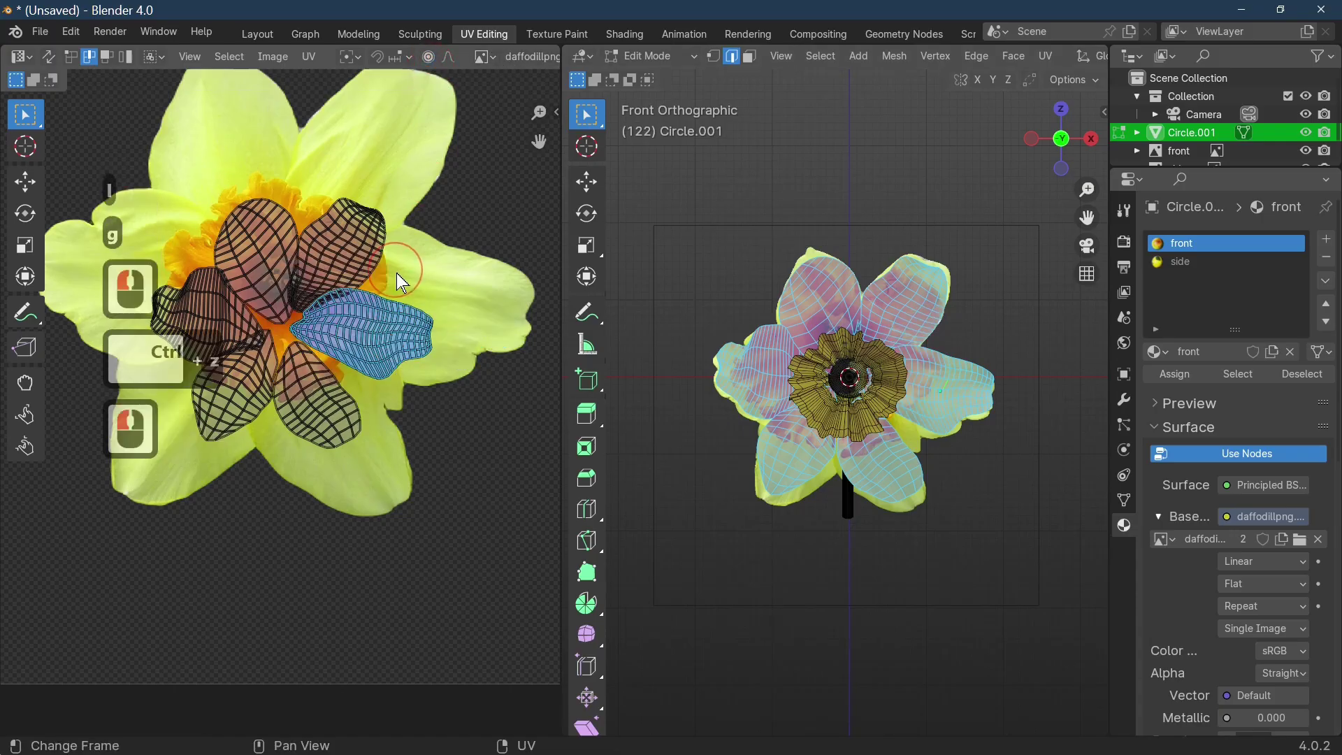
key(g)
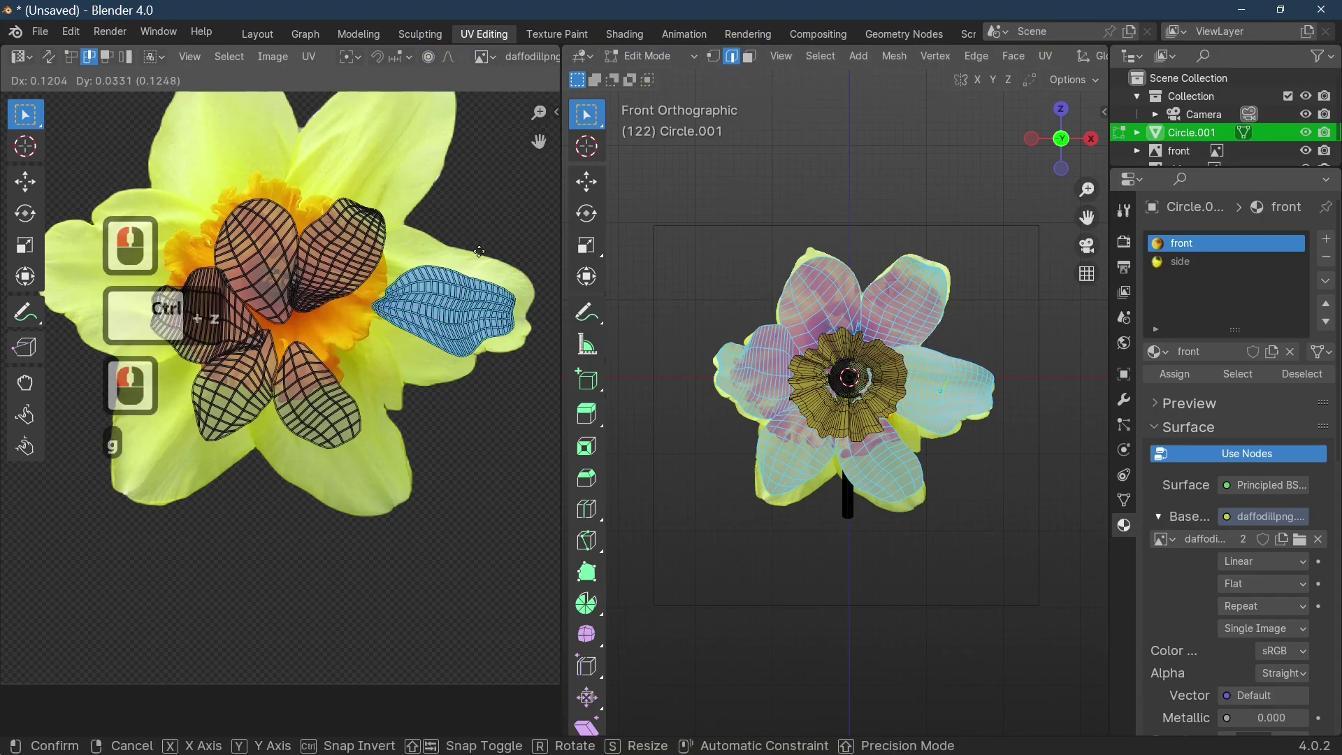
click(491, 258)
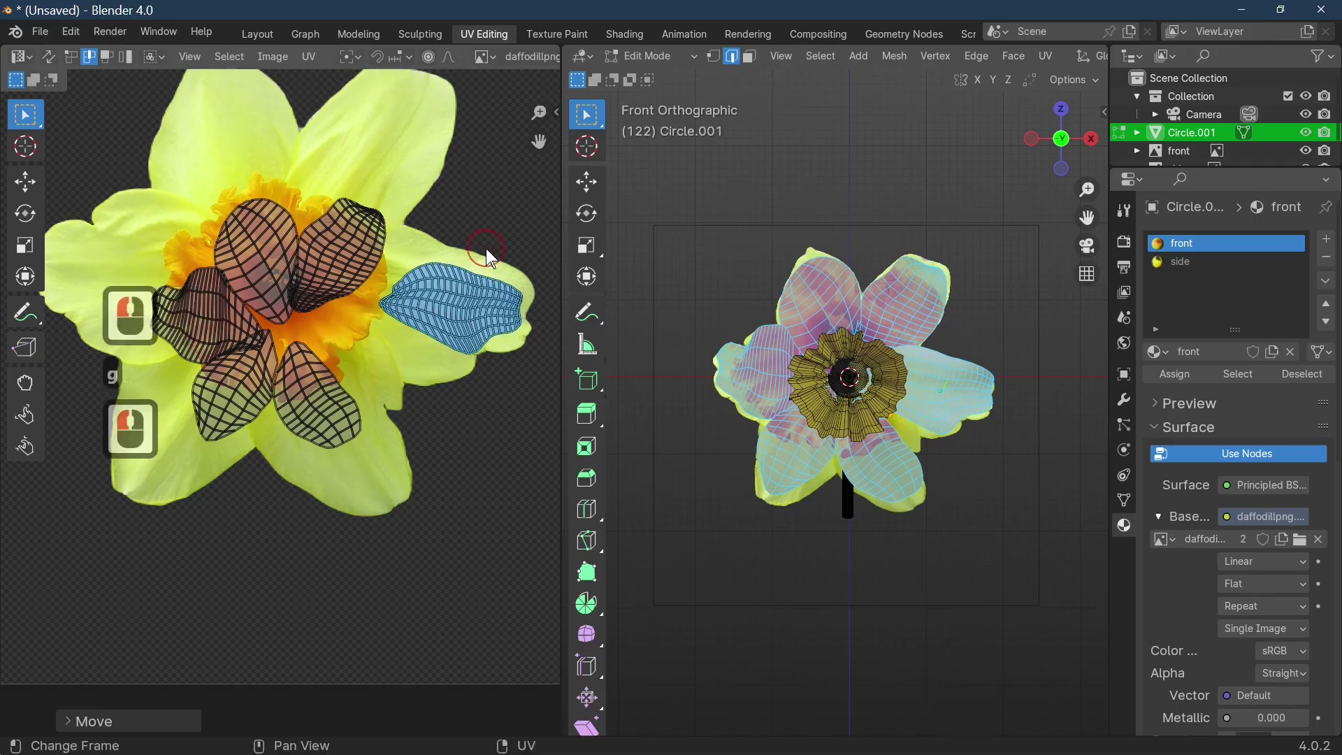
Step: Scale the island down, narrow it along X and stretch it along Y to fit inside the photographed petal
key(s)
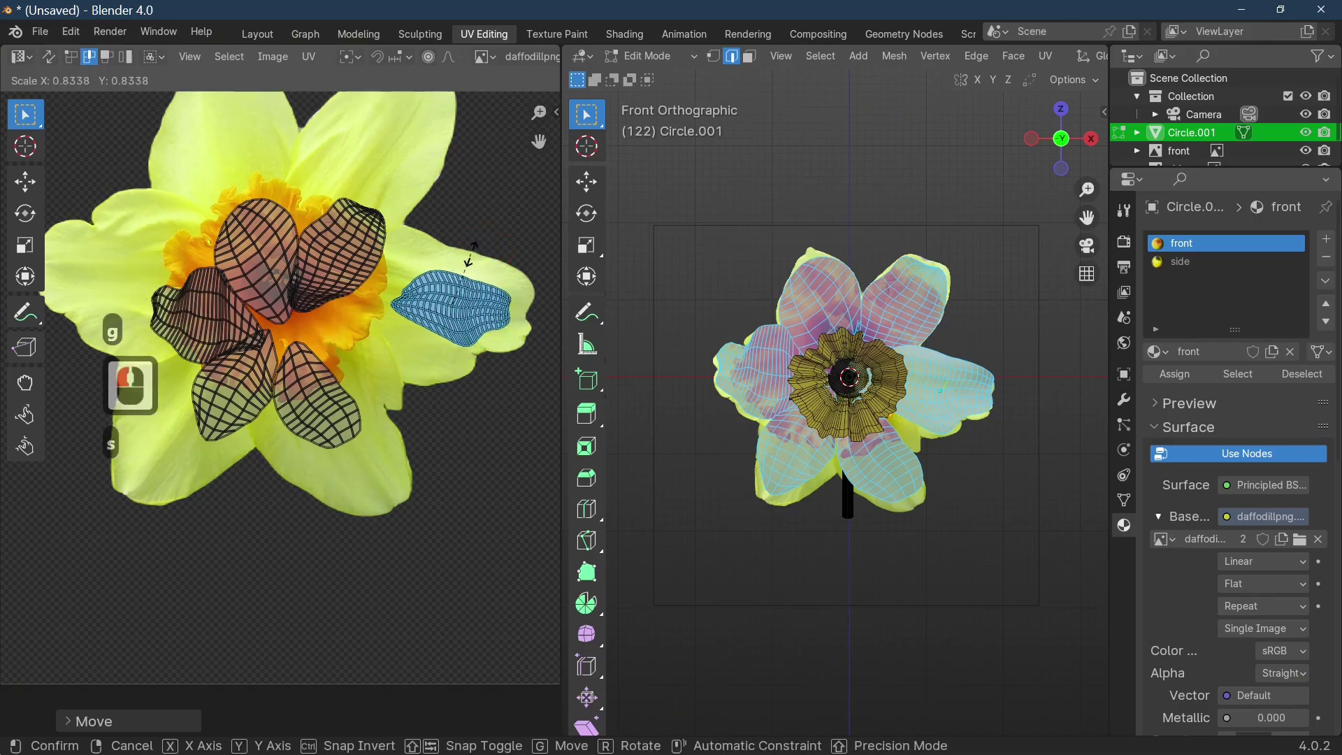
click(472, 256)
key(s)
key(x)
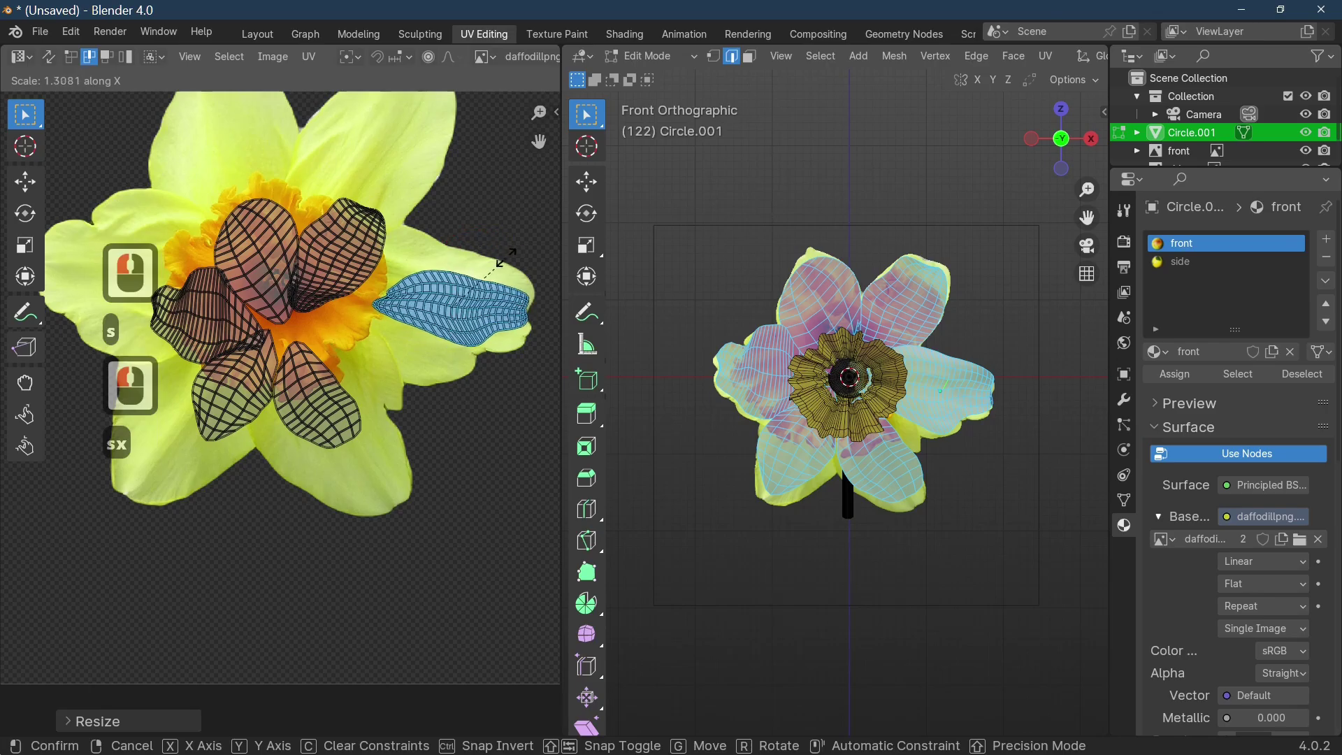
click(478, 262)
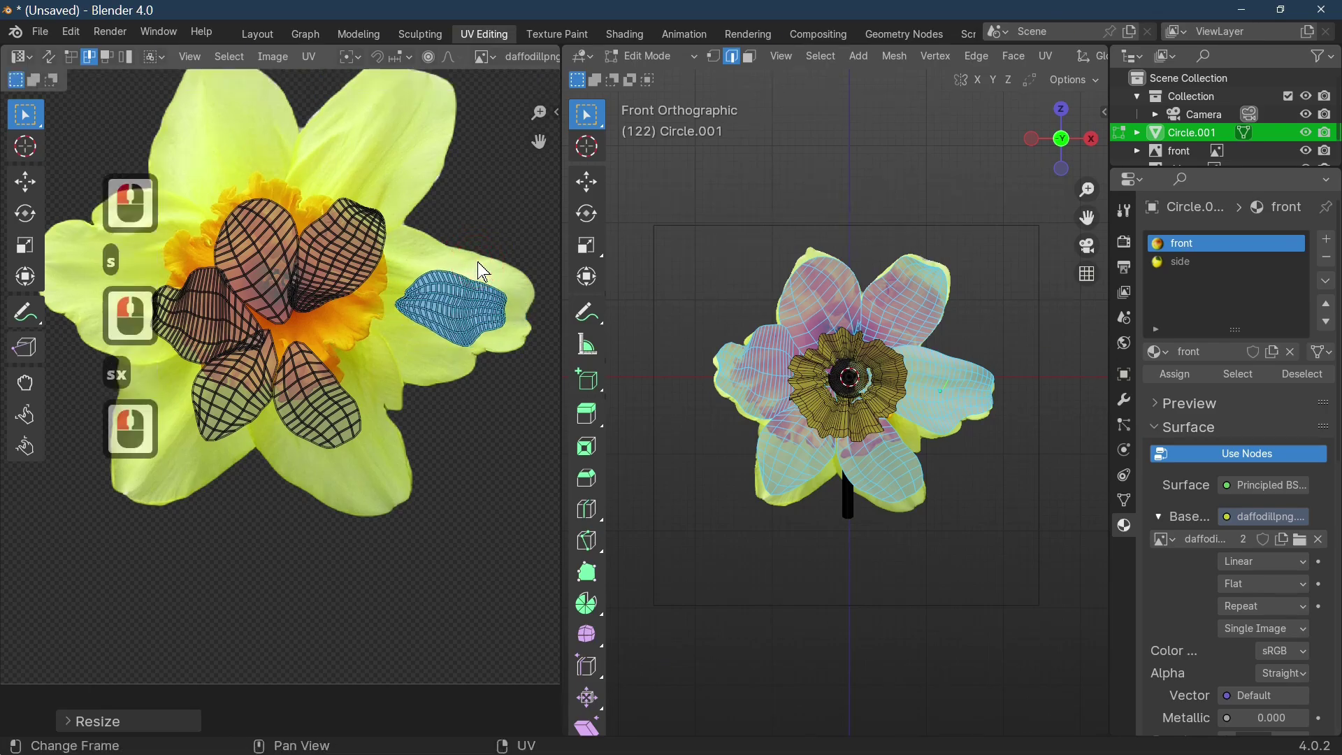
key(s)
key(y)
click(506, 263)
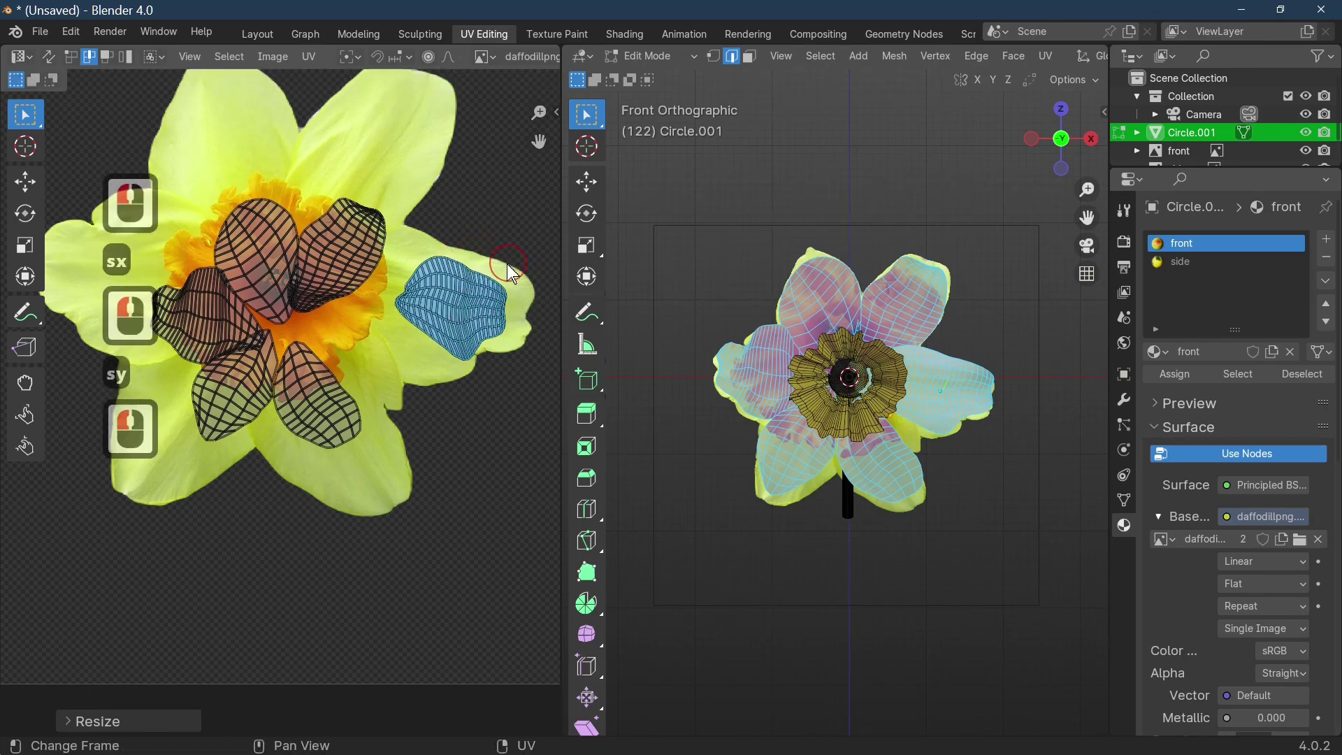
Step: Select only the upper-right petal's UV island and move it onto the photographed upper-right petal
click(349, 252)
click(358, 253)
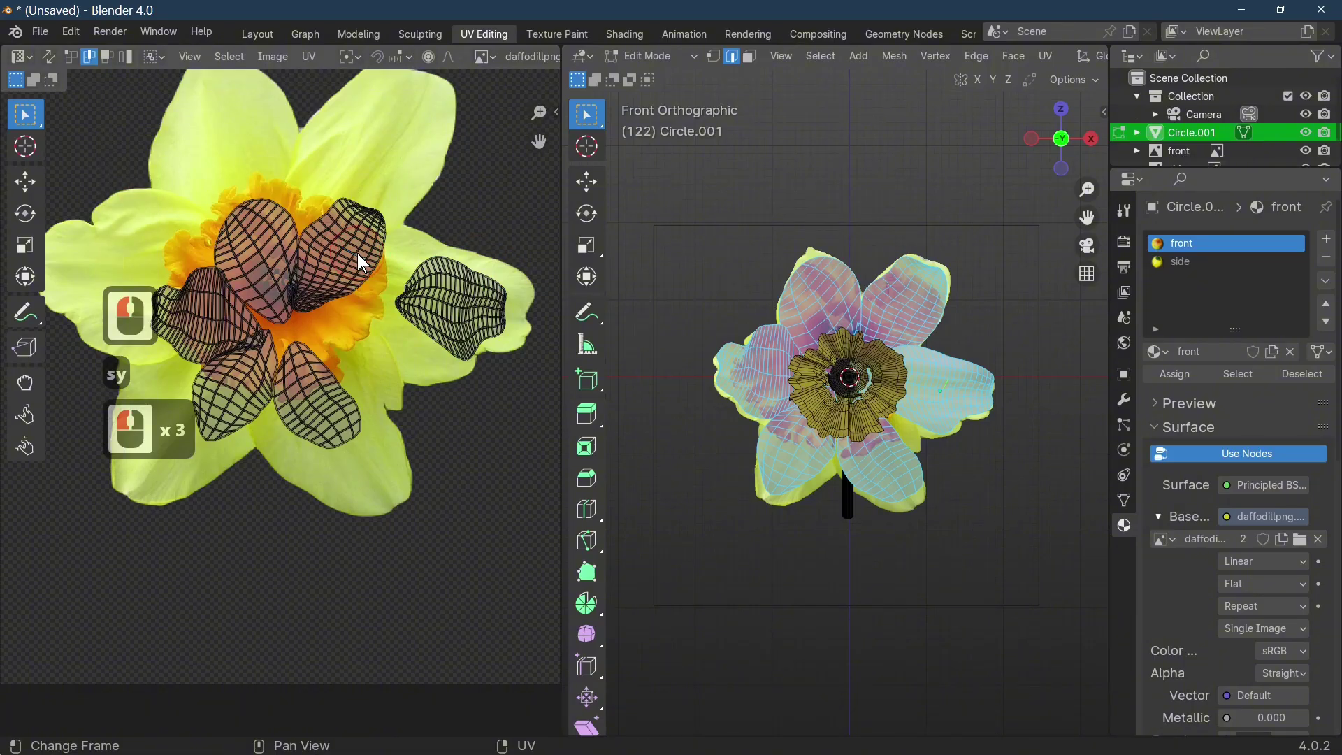
key(l)
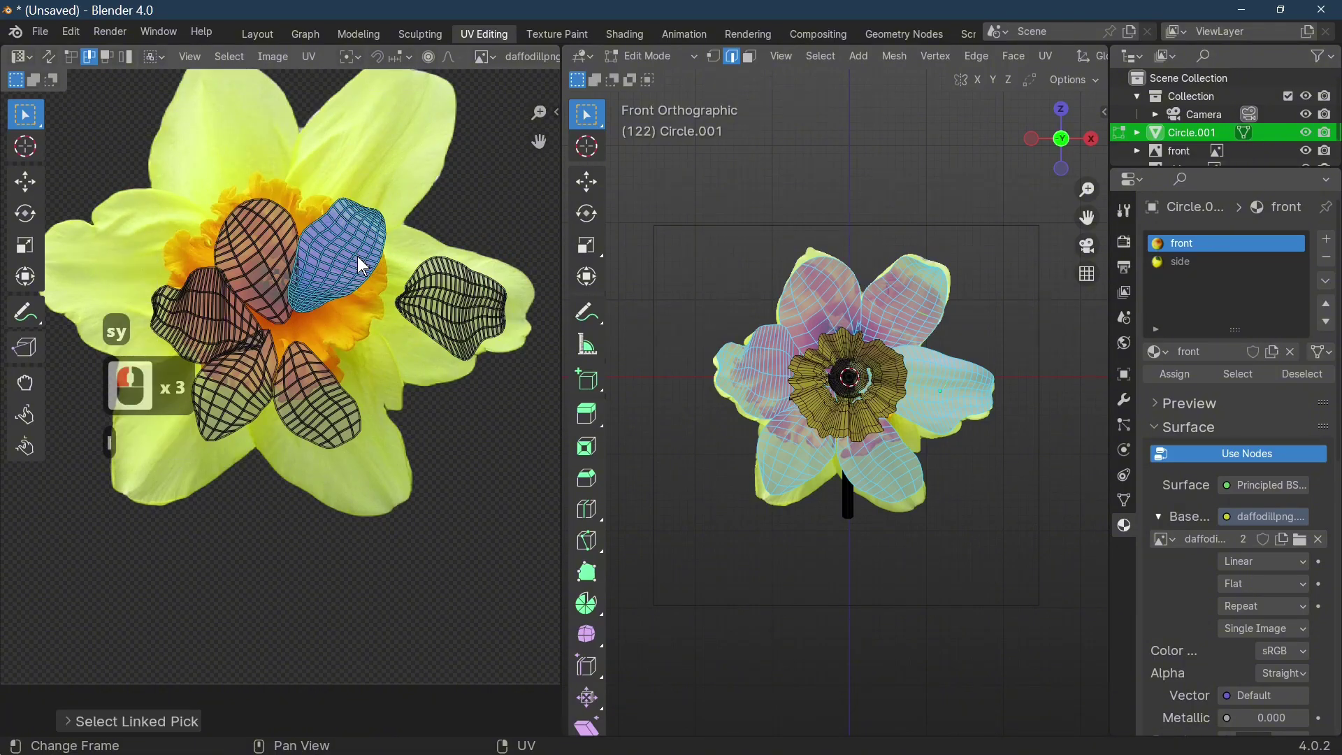
key(g)
click(402, 175)
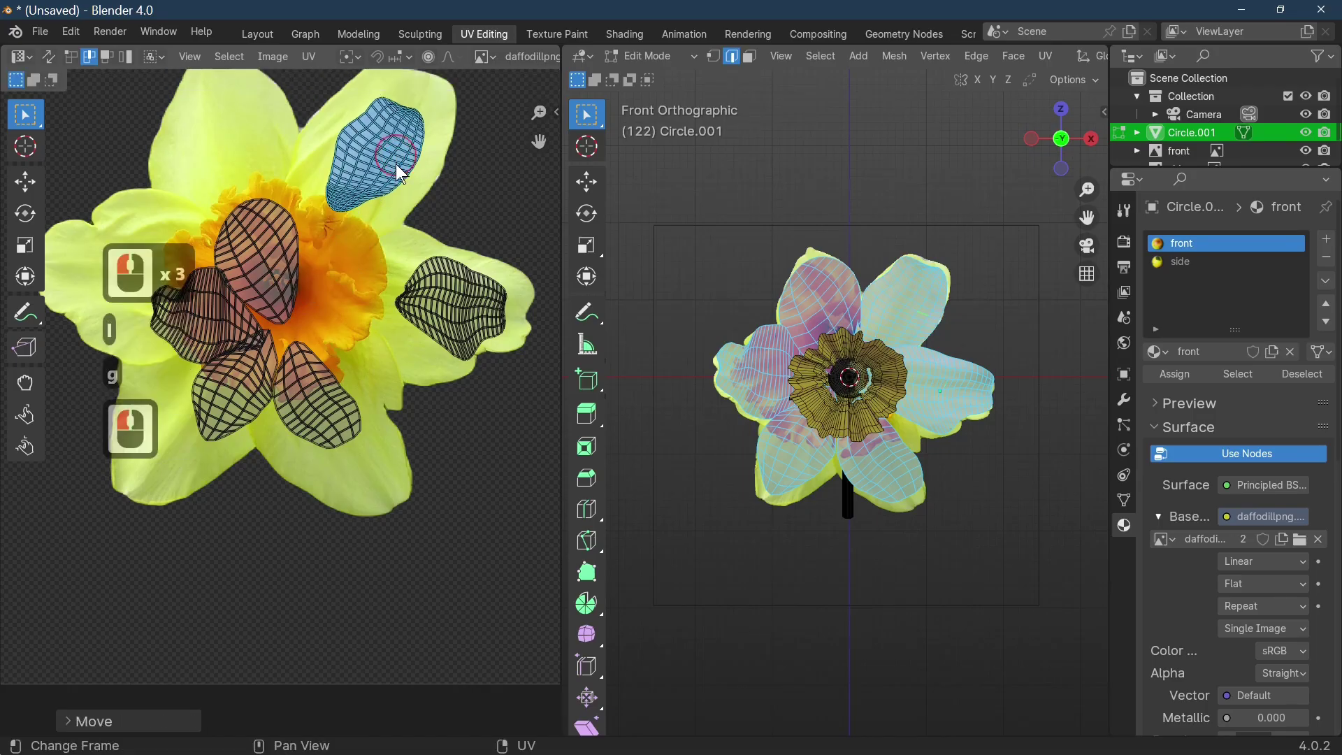
Step: Scale up the upper-right petal's UV island and nudge it until it fits inside the photographed petal
key(s)
click(421, 170)
key(g)
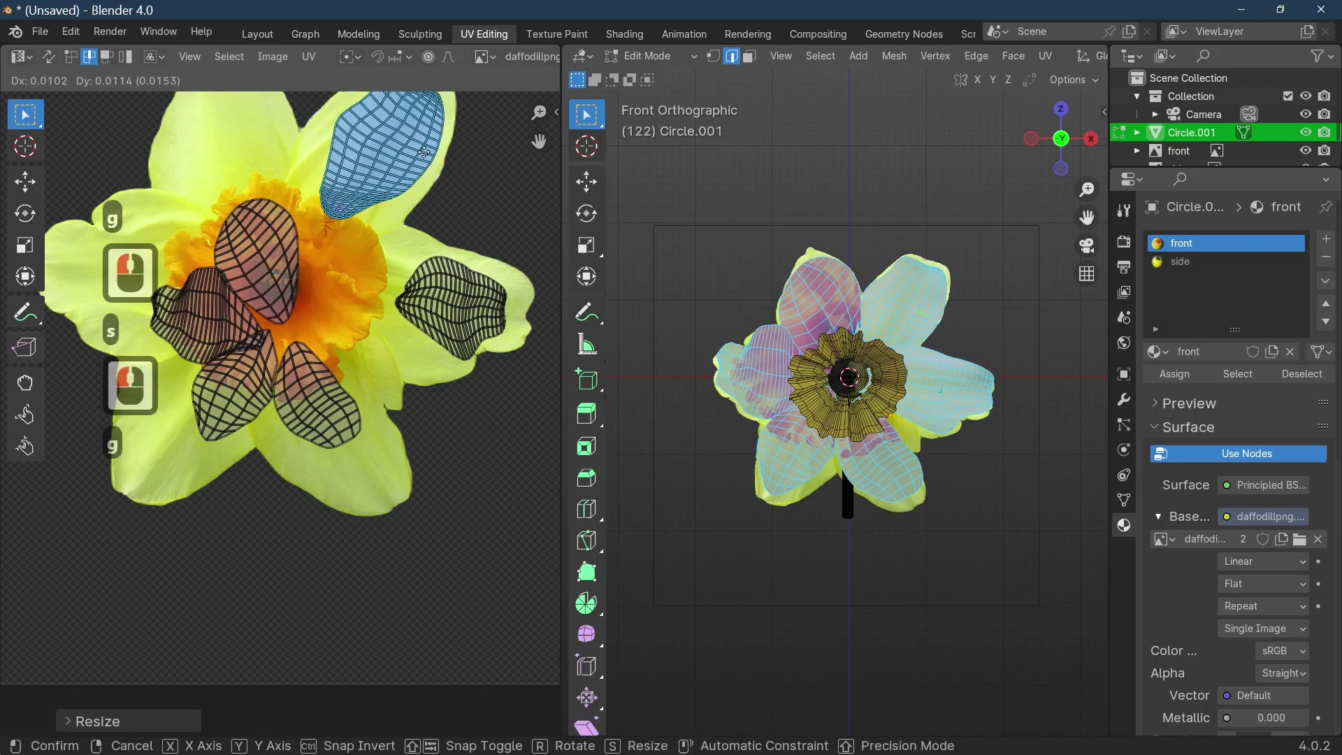
click(402, 201)
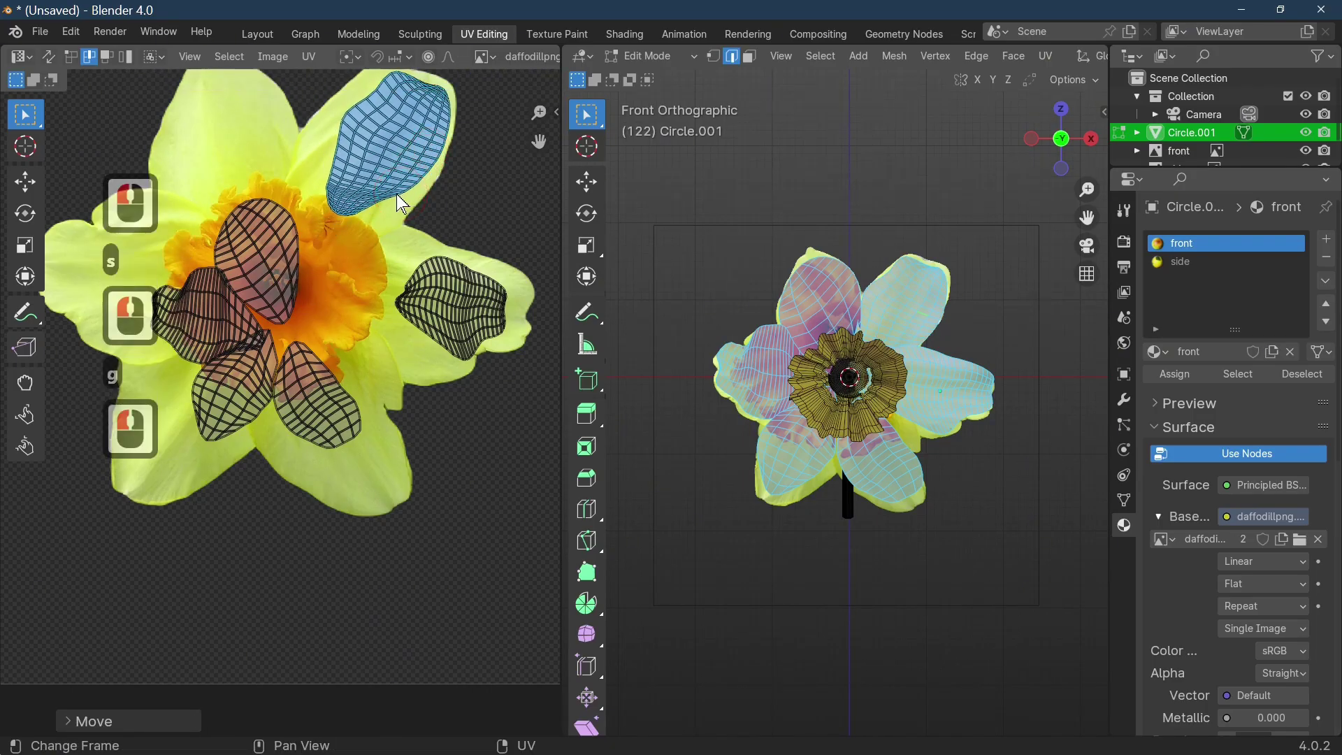
key(g)
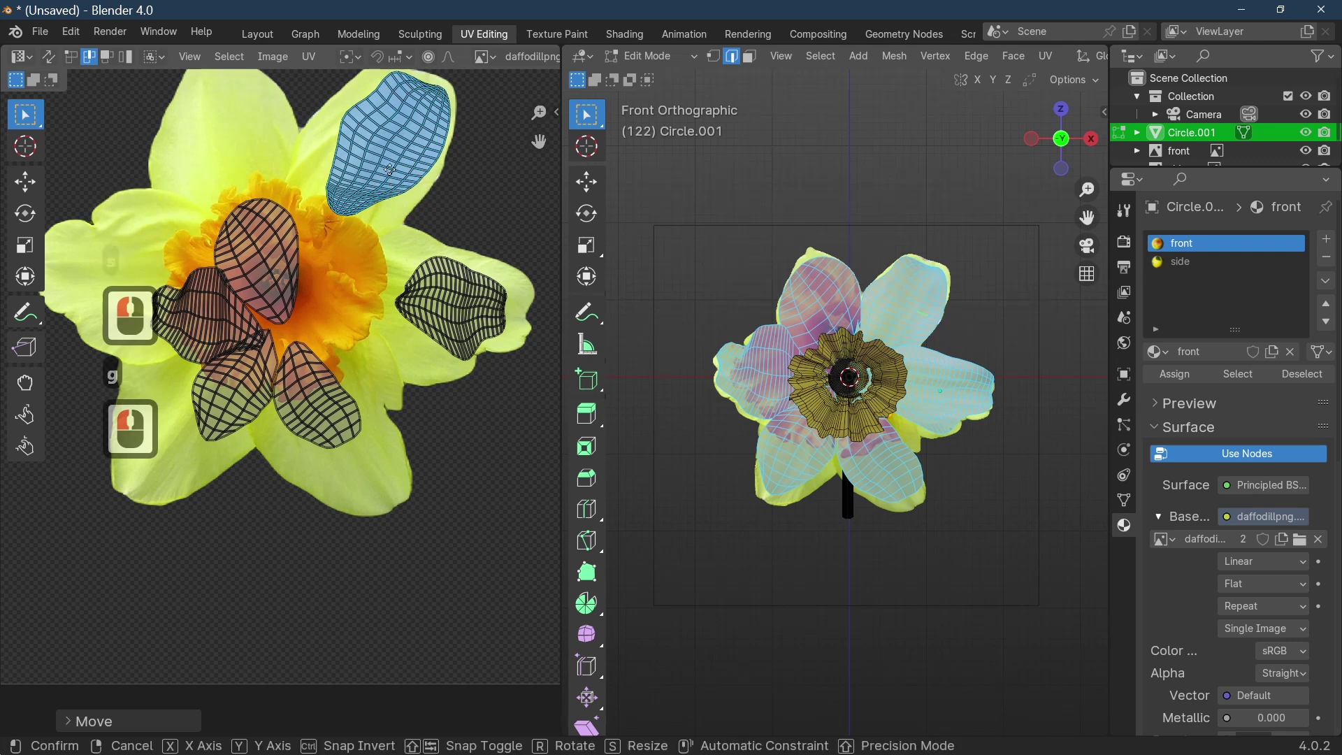
click(390, 165)
Step: Select only the upper-left petal's UV island and move it onto the photographed upper-left petal
click(290, 287)
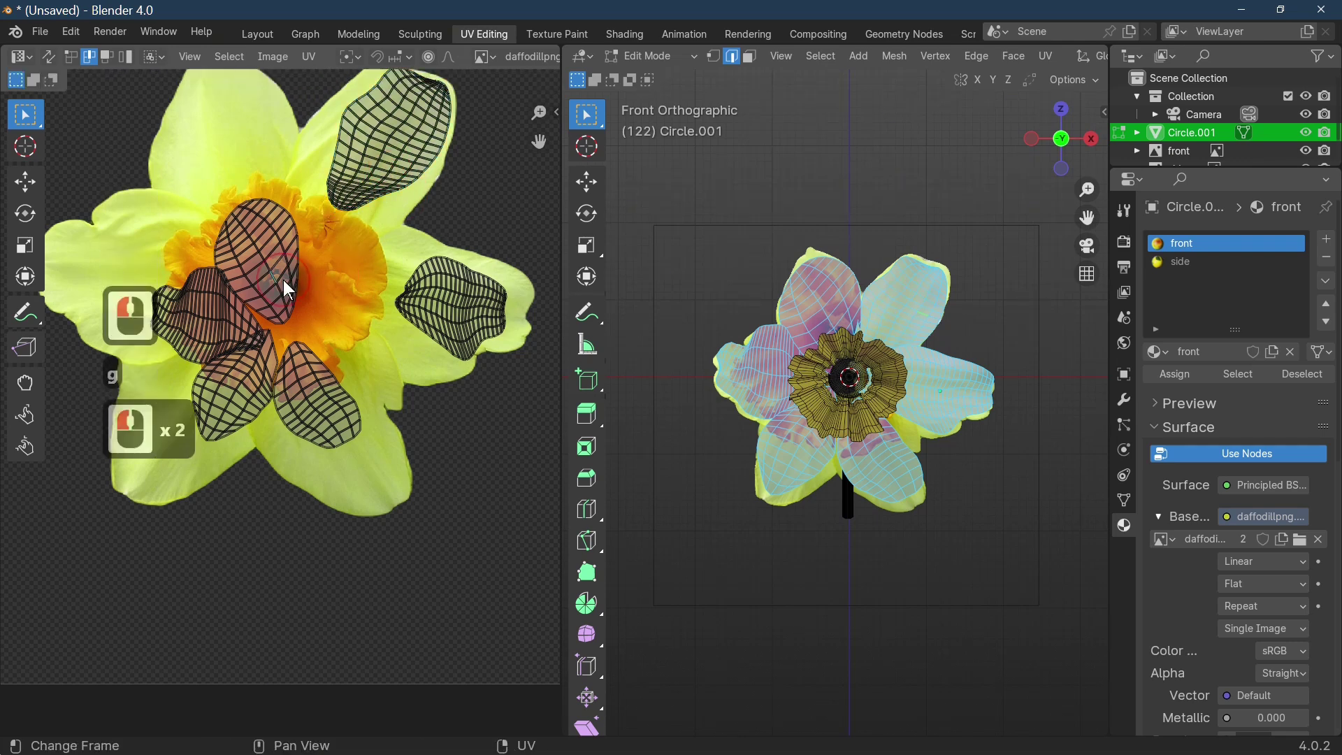
key(l)
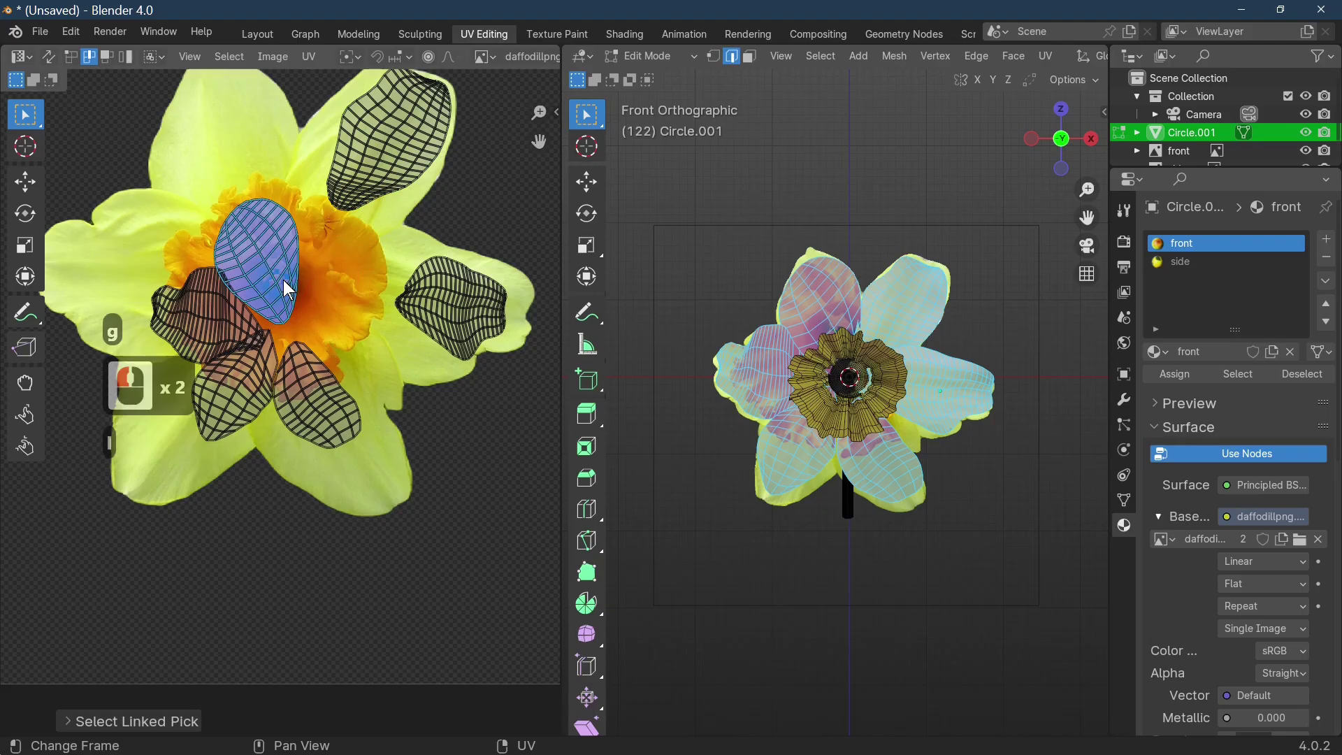
key(g)
click(277, 234)
scroll(324, 259, down, 2)
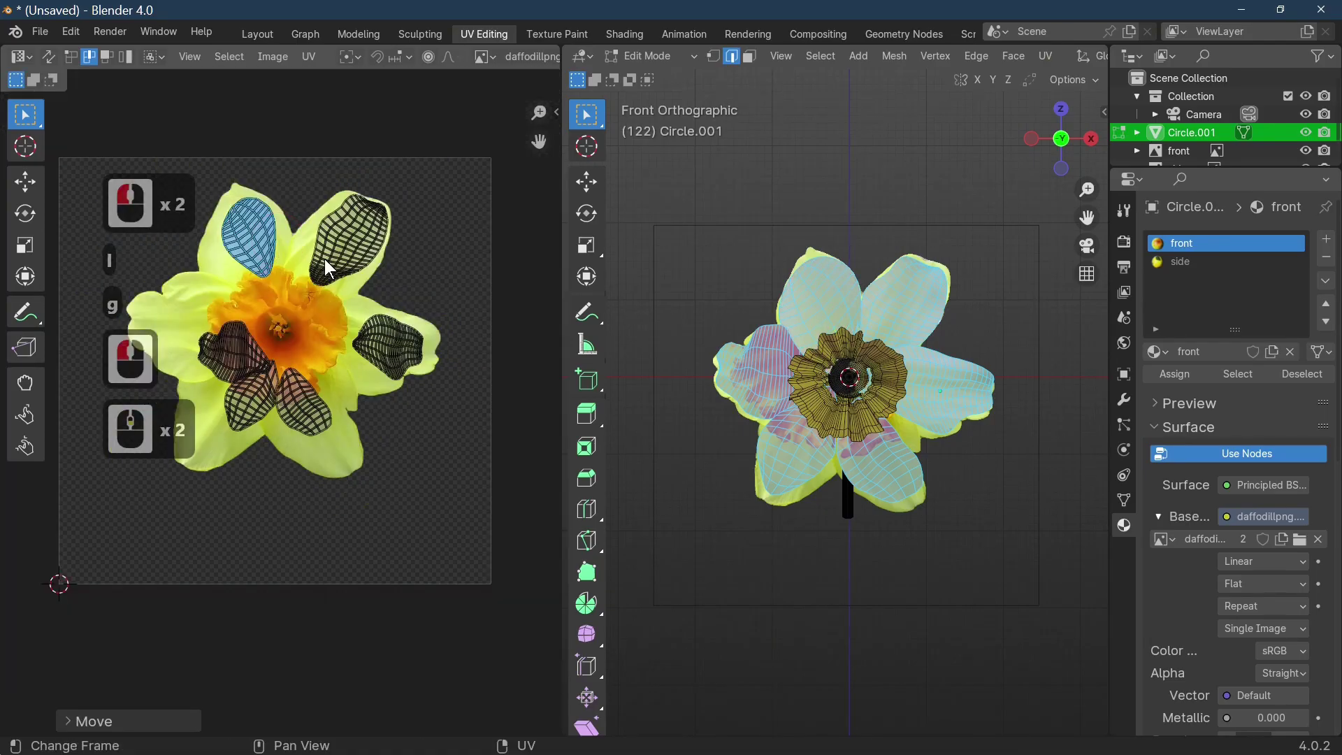
Step: Resize the upper-left petal's UV island, widen it along X, shorten it along Y and reposition it within the photographed petal
key(s)
click(339, 259)
key(s)
key(x)
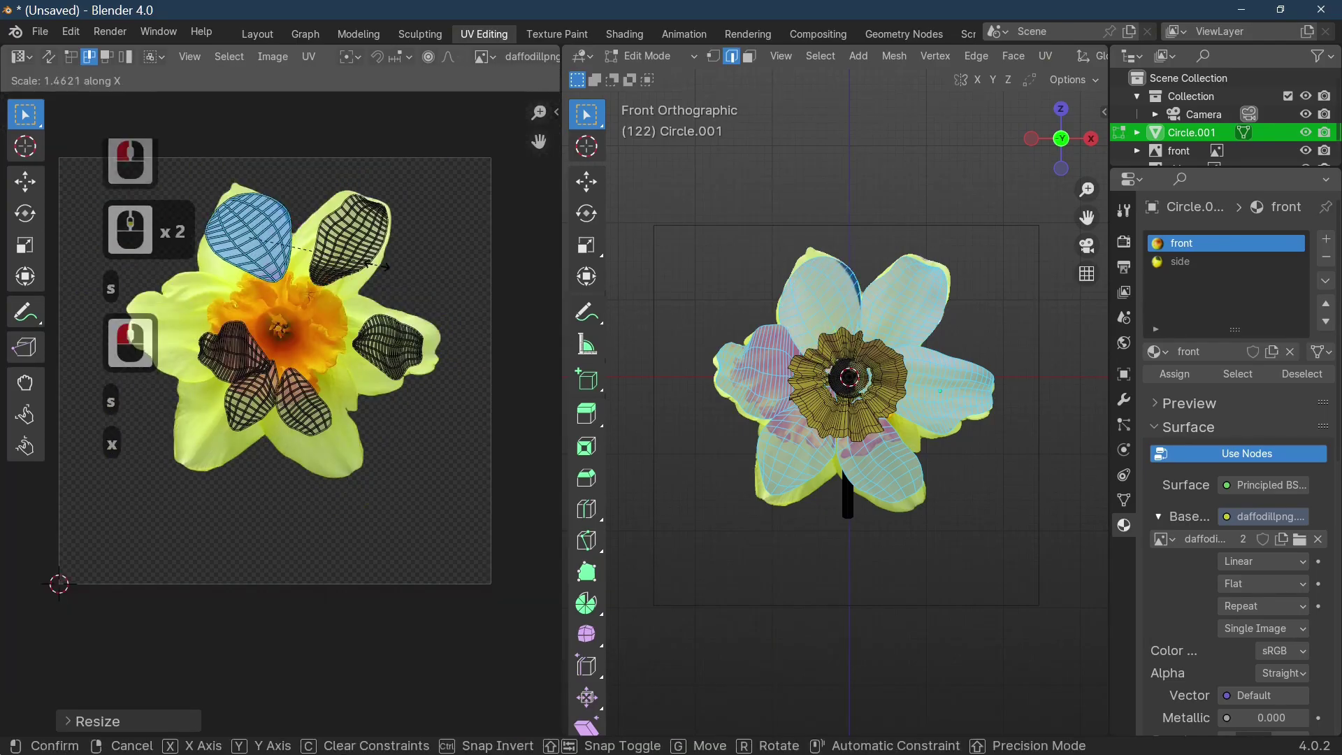
click(355, 265)
key(s)
key(y)
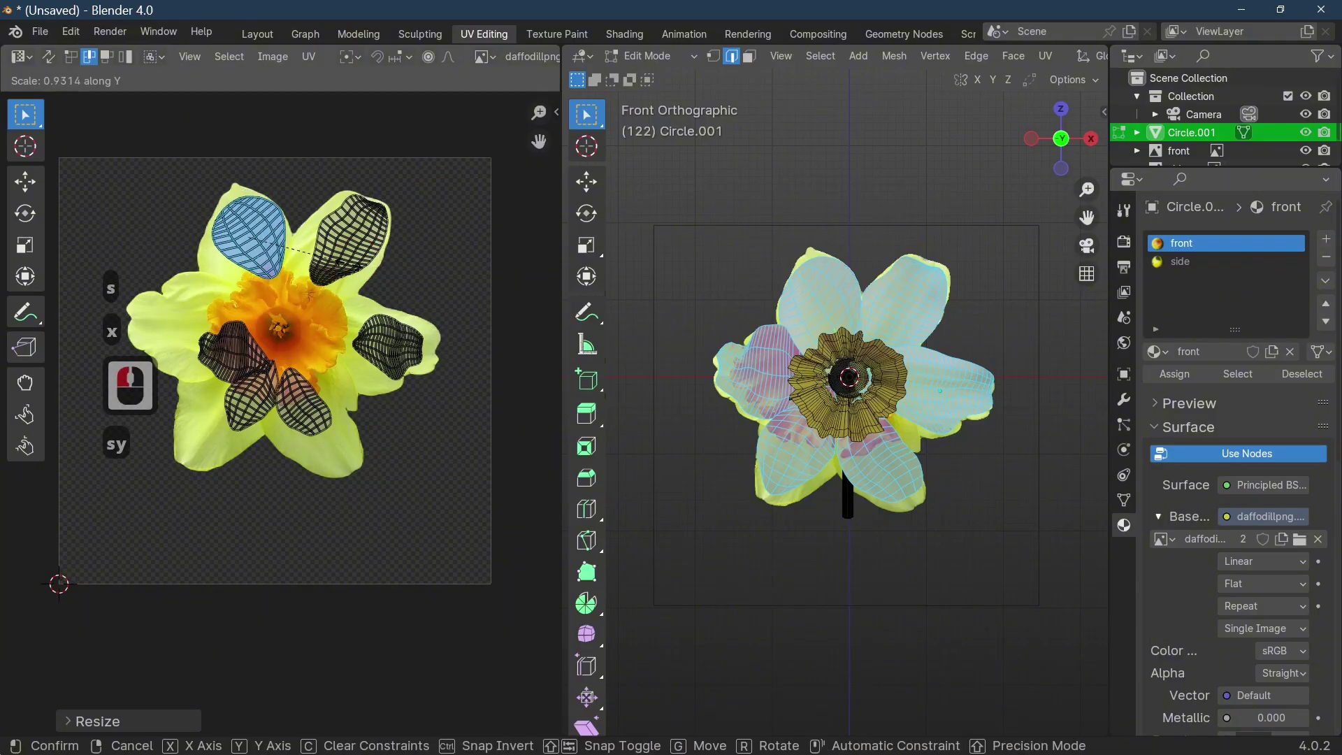
click(345, 261)
key(g)
click(337, 258)
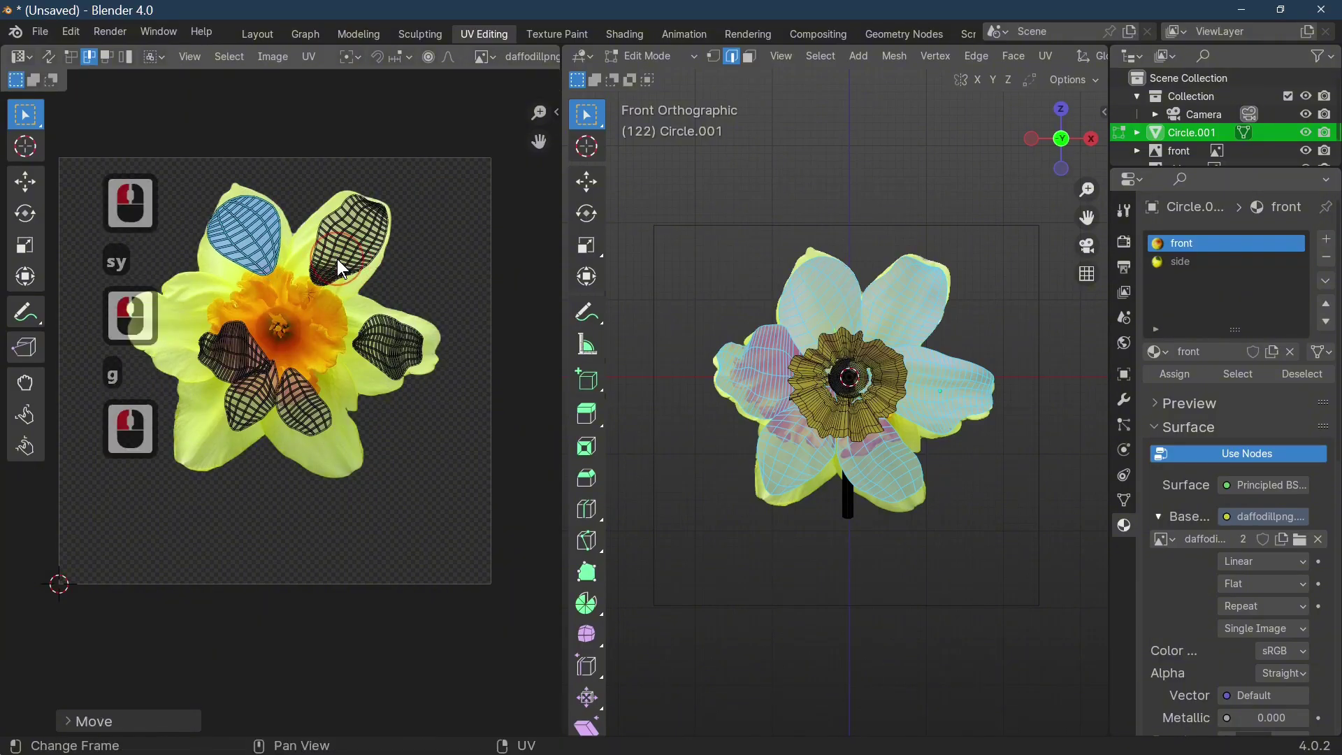
key(s)
click(328, 258)
Step: Select only the left-hand petal's UV island, move it onto the photographed left petal and rotate it to match
click(323, 359)
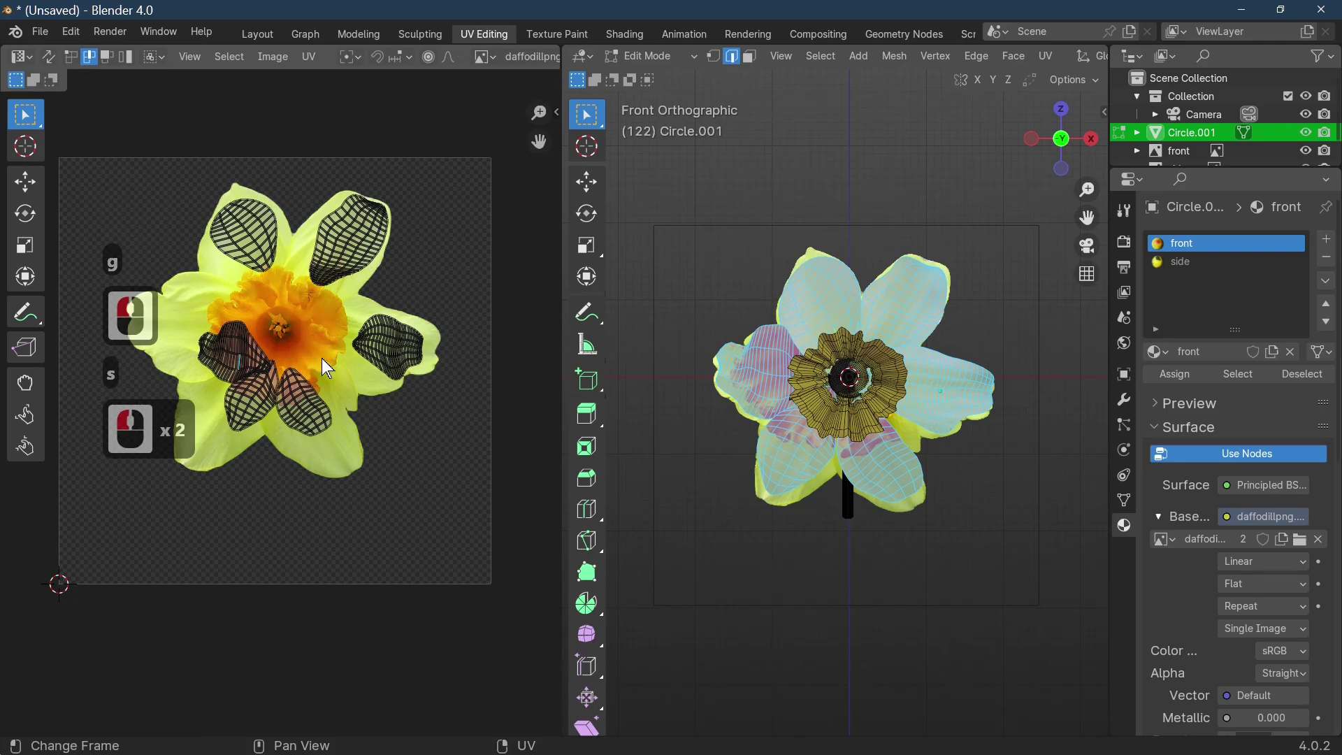
key(l)
click(241, 359)
key(l)
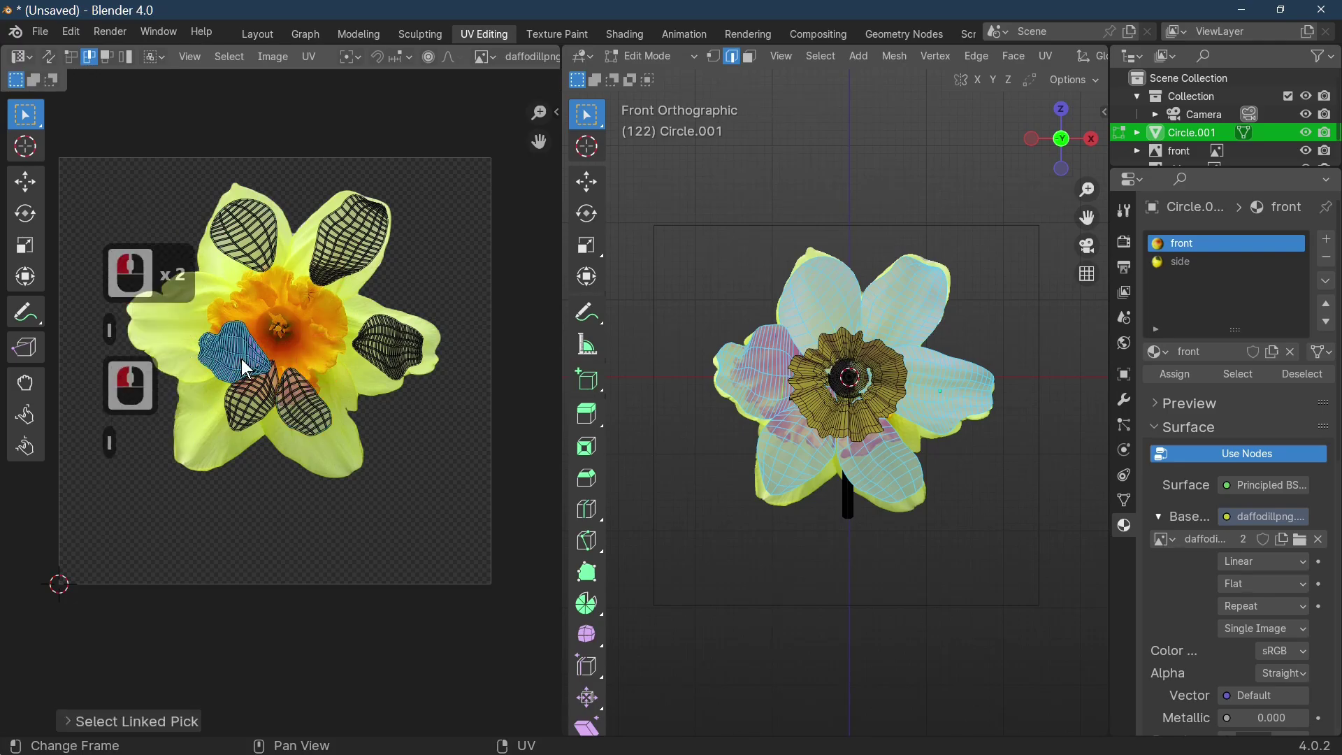
key(g)
click(179, 330)
key(r)
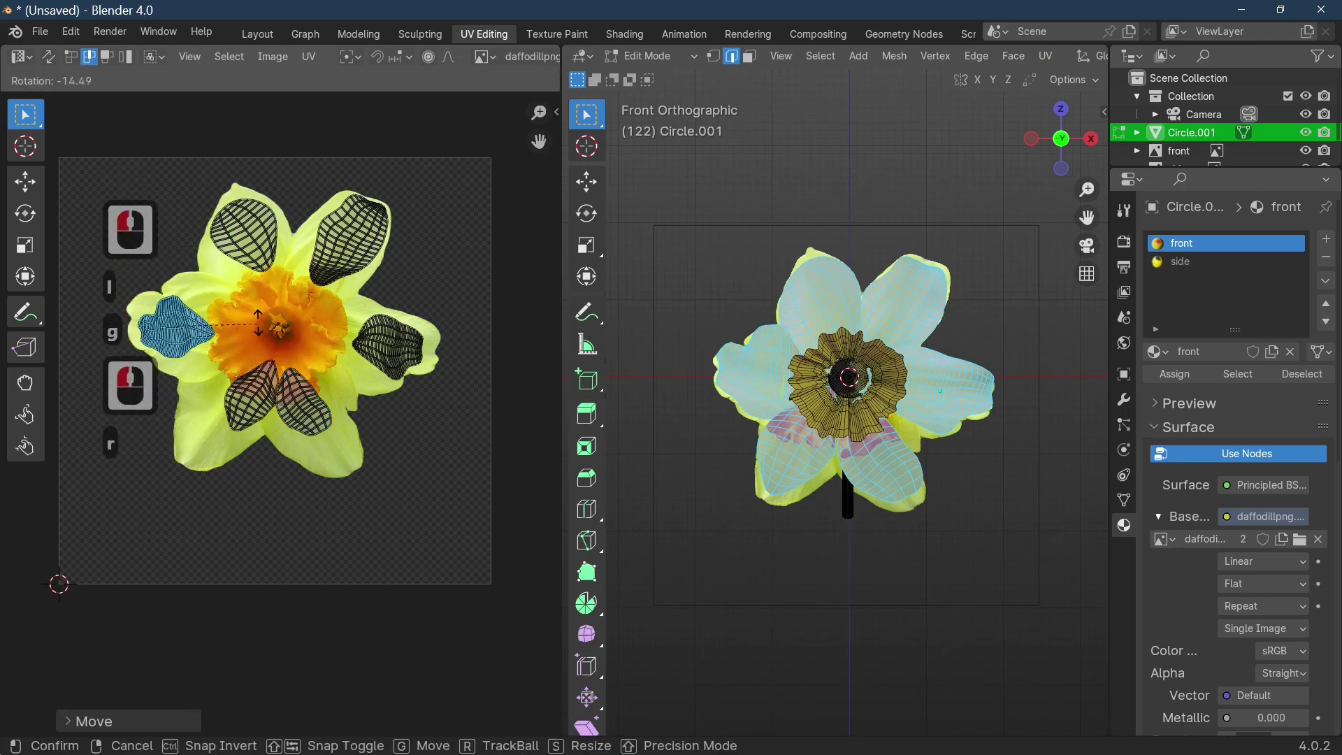
click(254, 334)
Step: Select the lower-left petal's UV island and move it onto the photographed lower-left petal
click(244, 398)
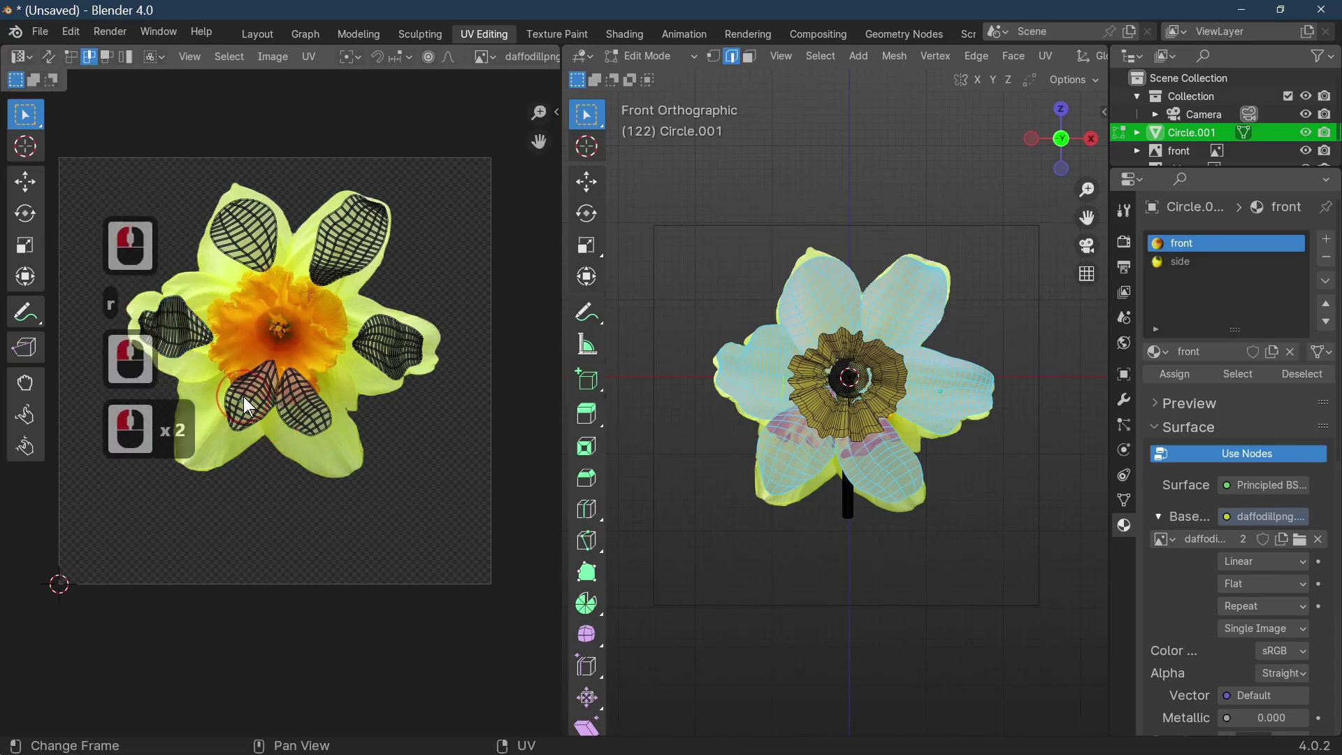
key(l)
key(g)
click(198, 438)
Step: Select the lower-right petal's UV island and move it onto the photographed lower-right petal
click(312, 419)
key(l)
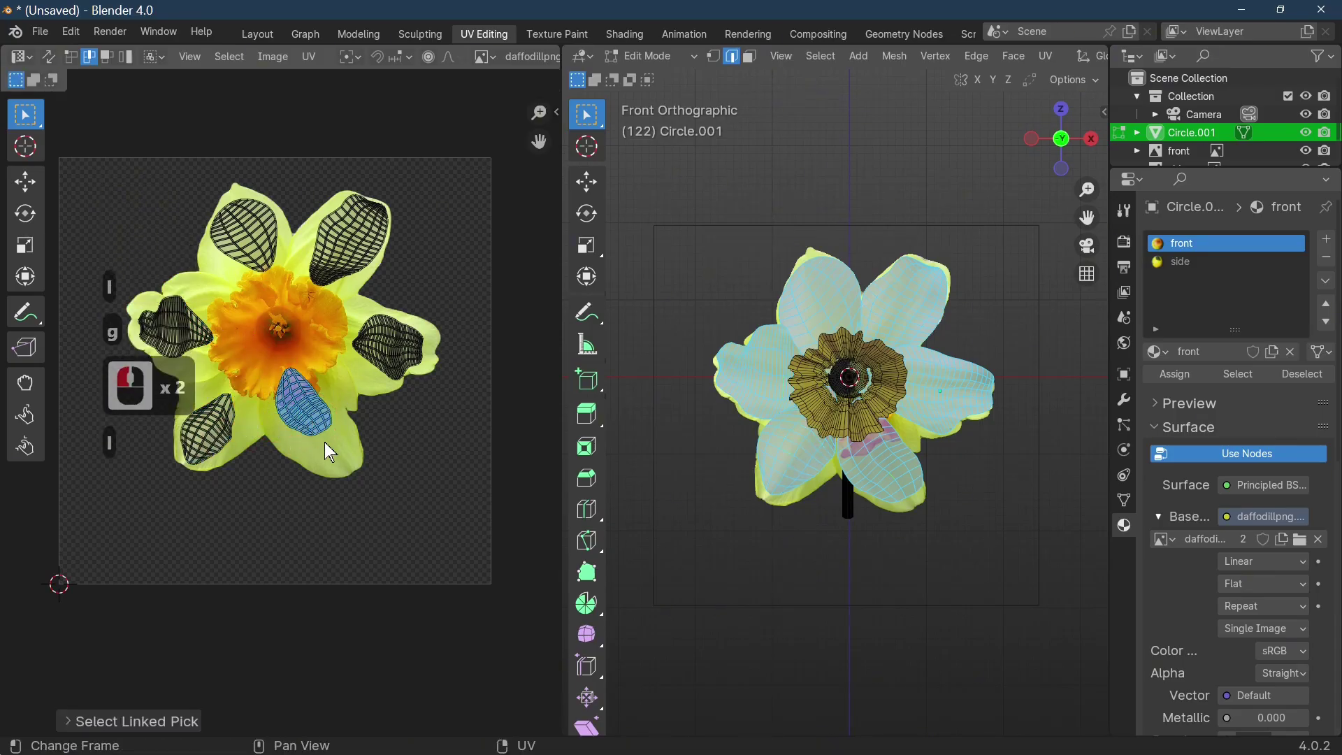
key(g)
click(350, 470)
scroll(420, 489, up, 4)
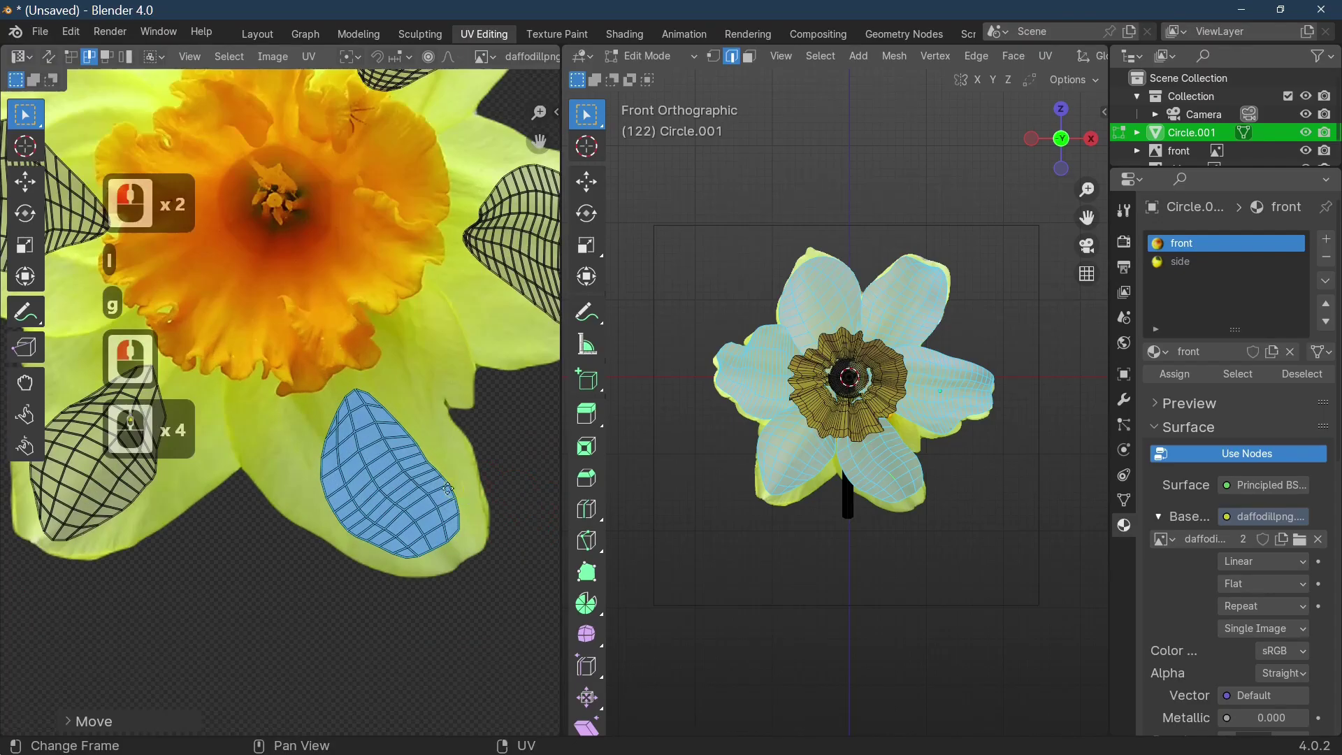
Step: Examine the texture on the trumpet's outer surface and the petal bases from the side in Object Mode
scroll(448, 489, down, 3)
middle_drag(602, 494, 818, 508)
key(Tab)
scroll(936, 524, up, 3)
scroll(791, 439, up, 3)
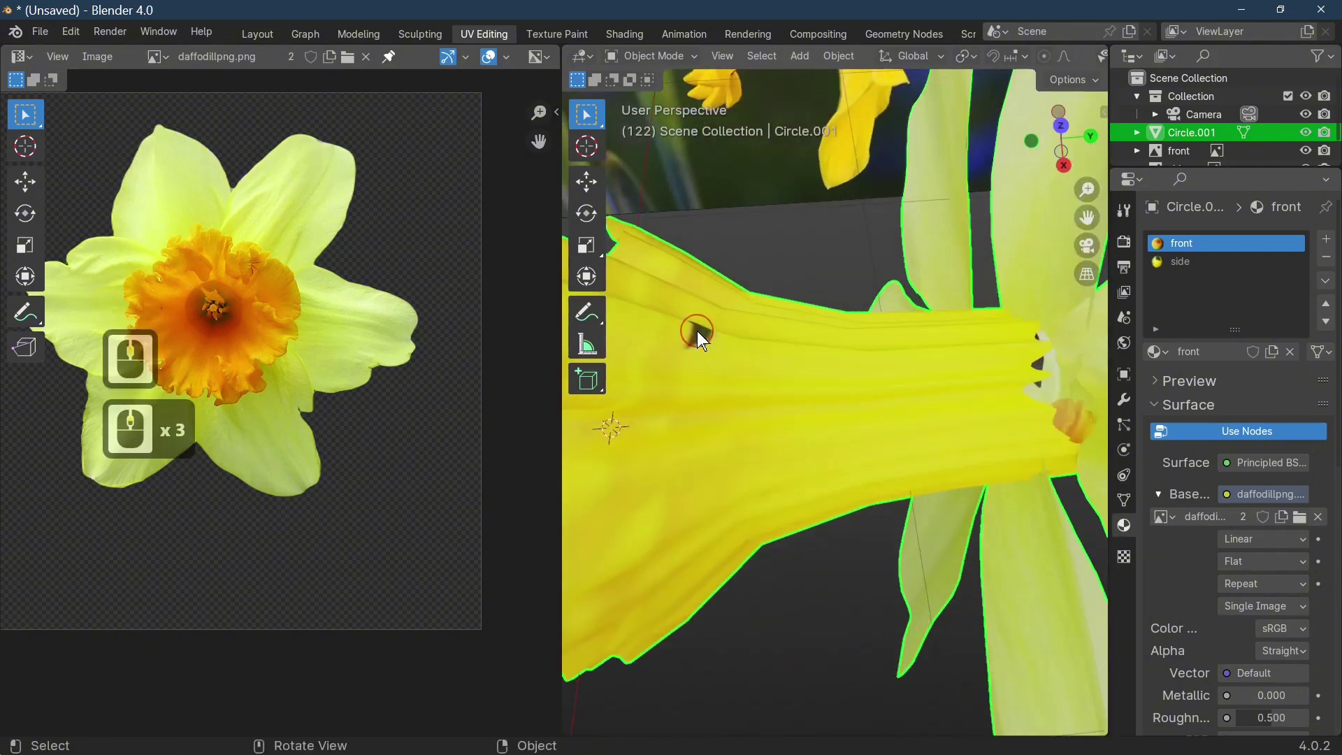
click(709, 351)
scroll(708, 351, down, 1)
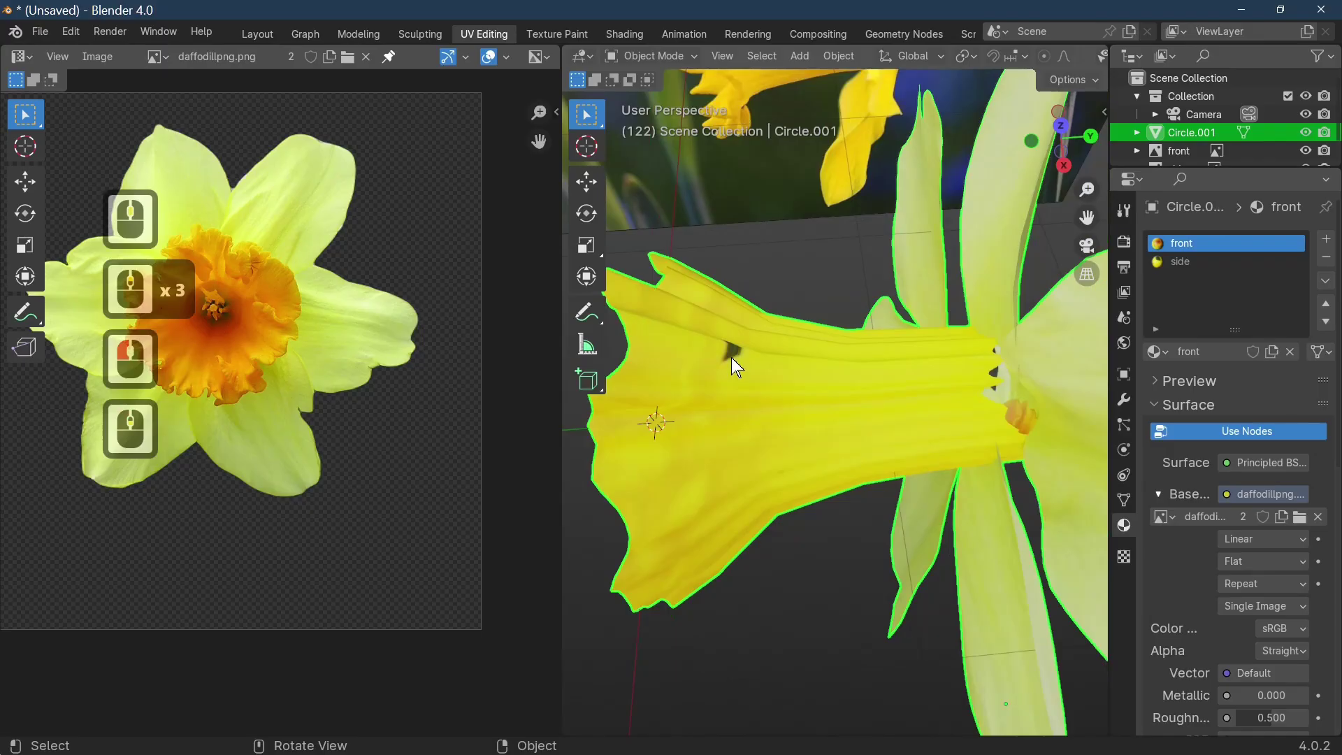
scroll(731, 358, down, 1)
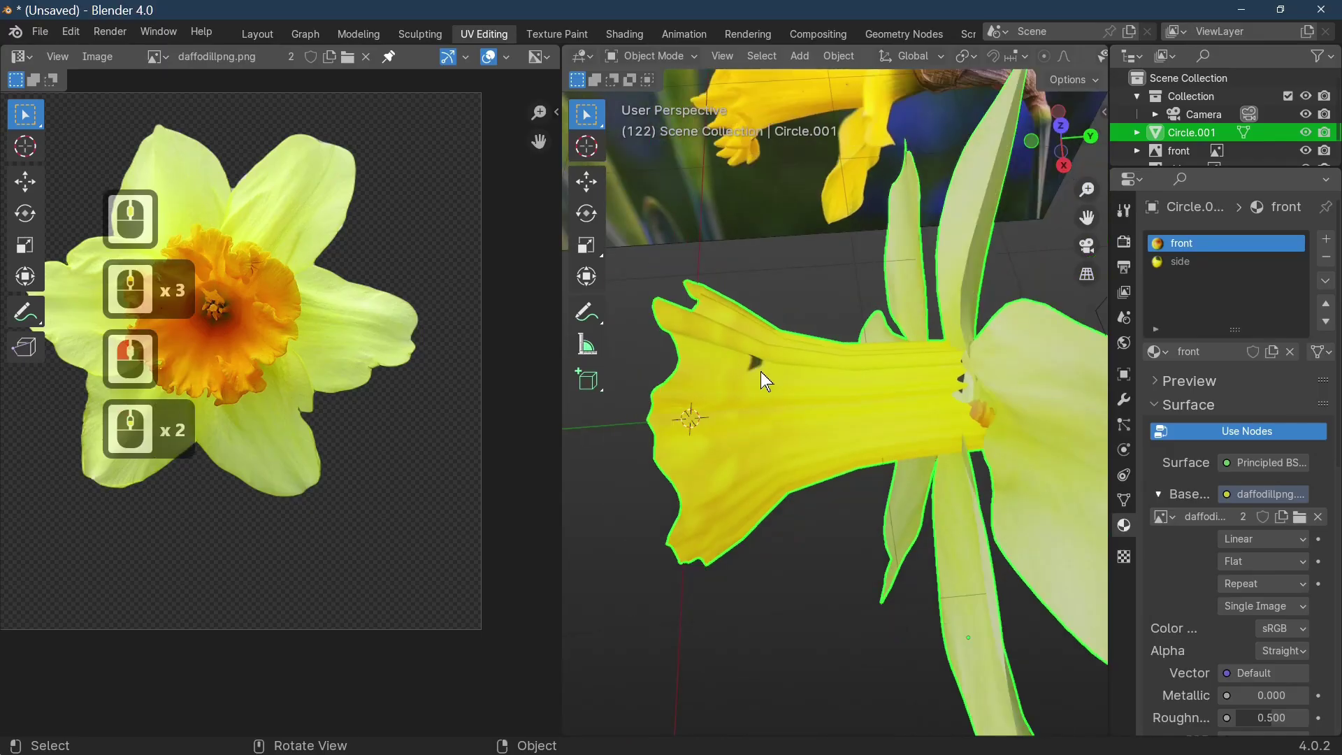
middle_drag(761, 371, 755, 413)
click(784, 399)
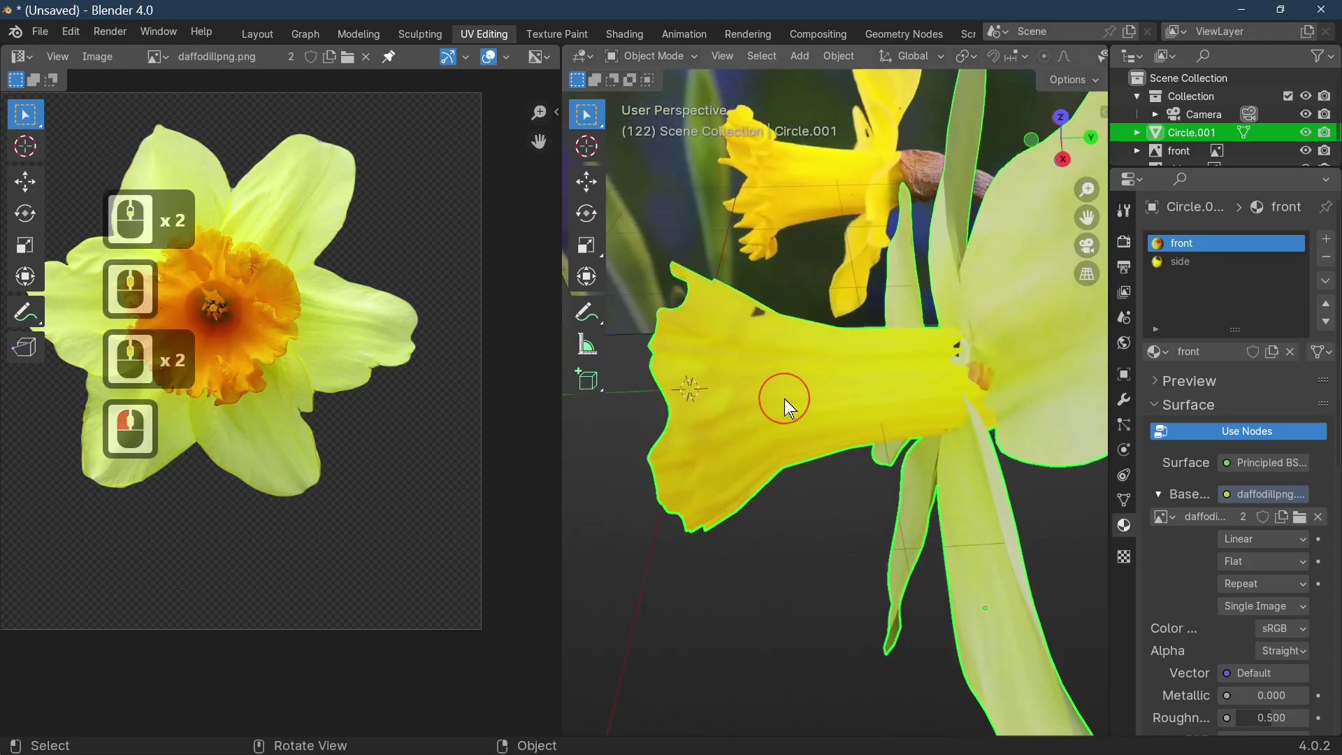
Step: Select the whole linked trumpet and stem mesh in Edit Mode and show DAF SIDE.jpg behind its UVs
key(Tab)
click(784, 399)
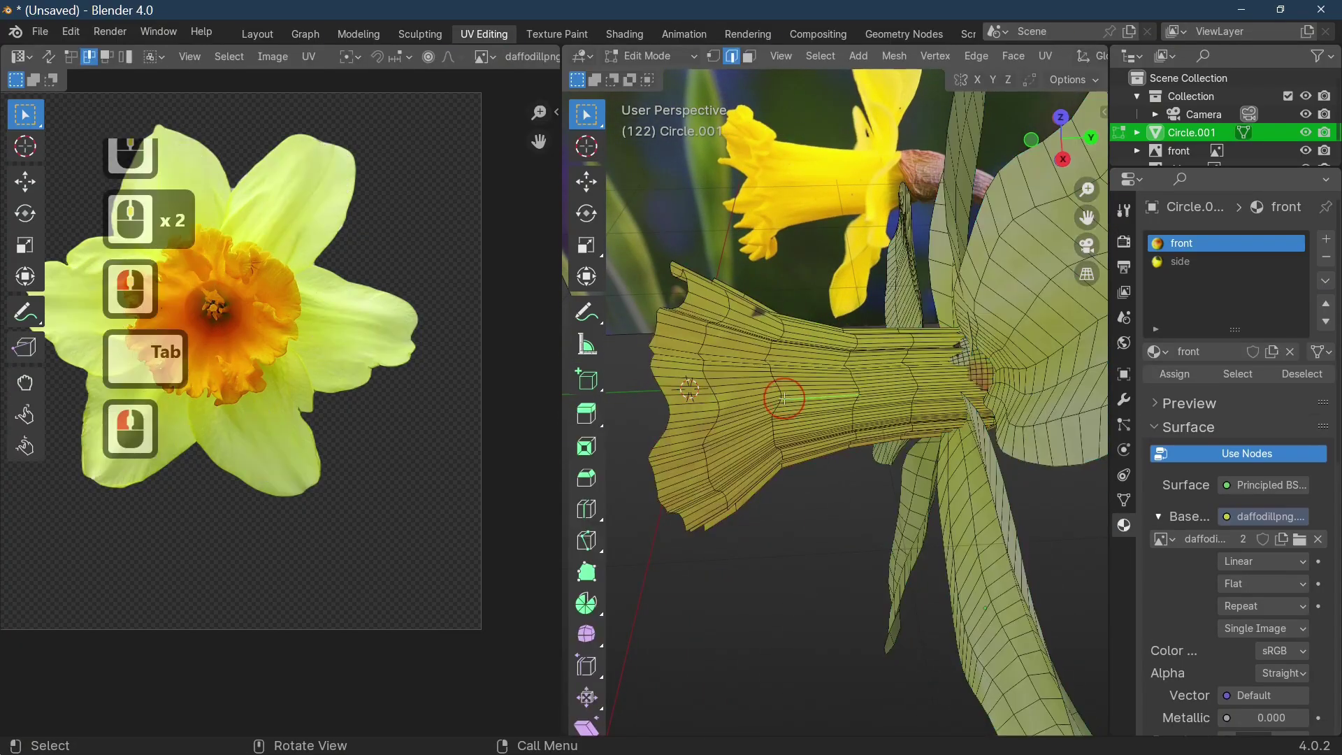
key(l)
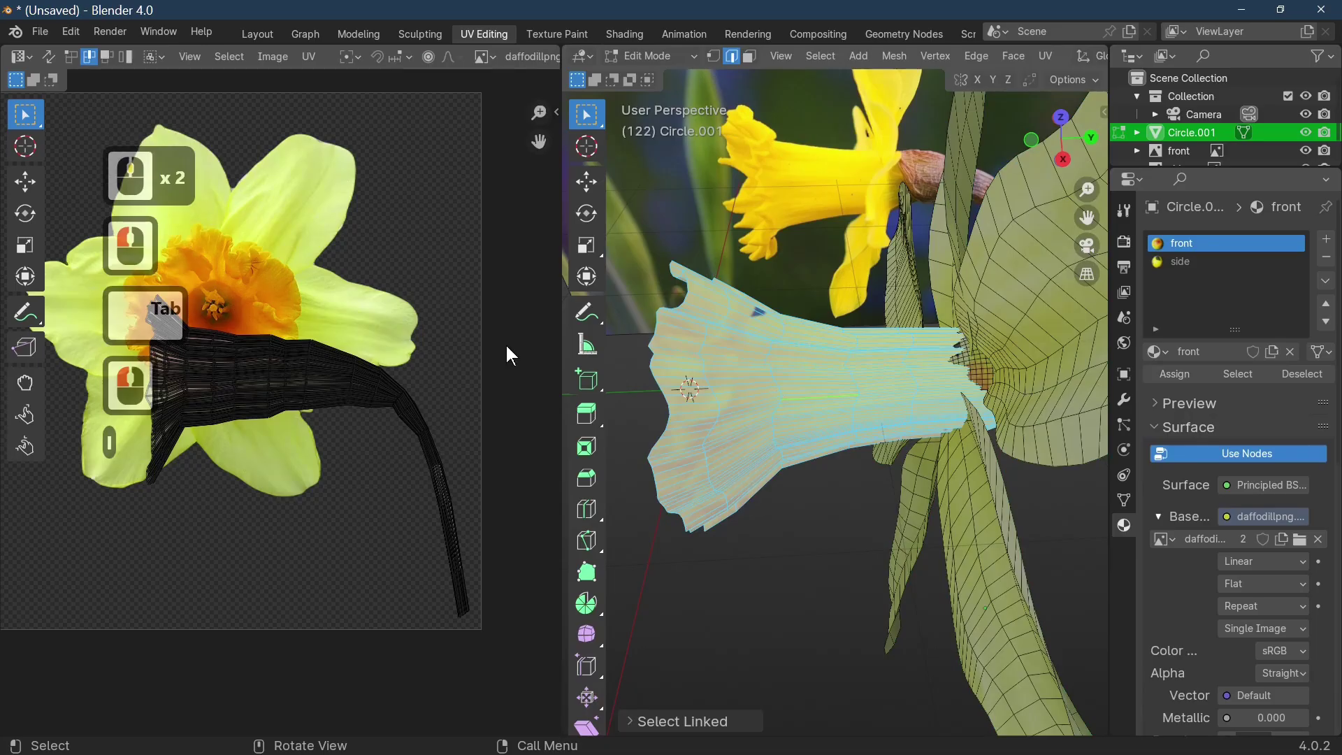
click(485, 59)
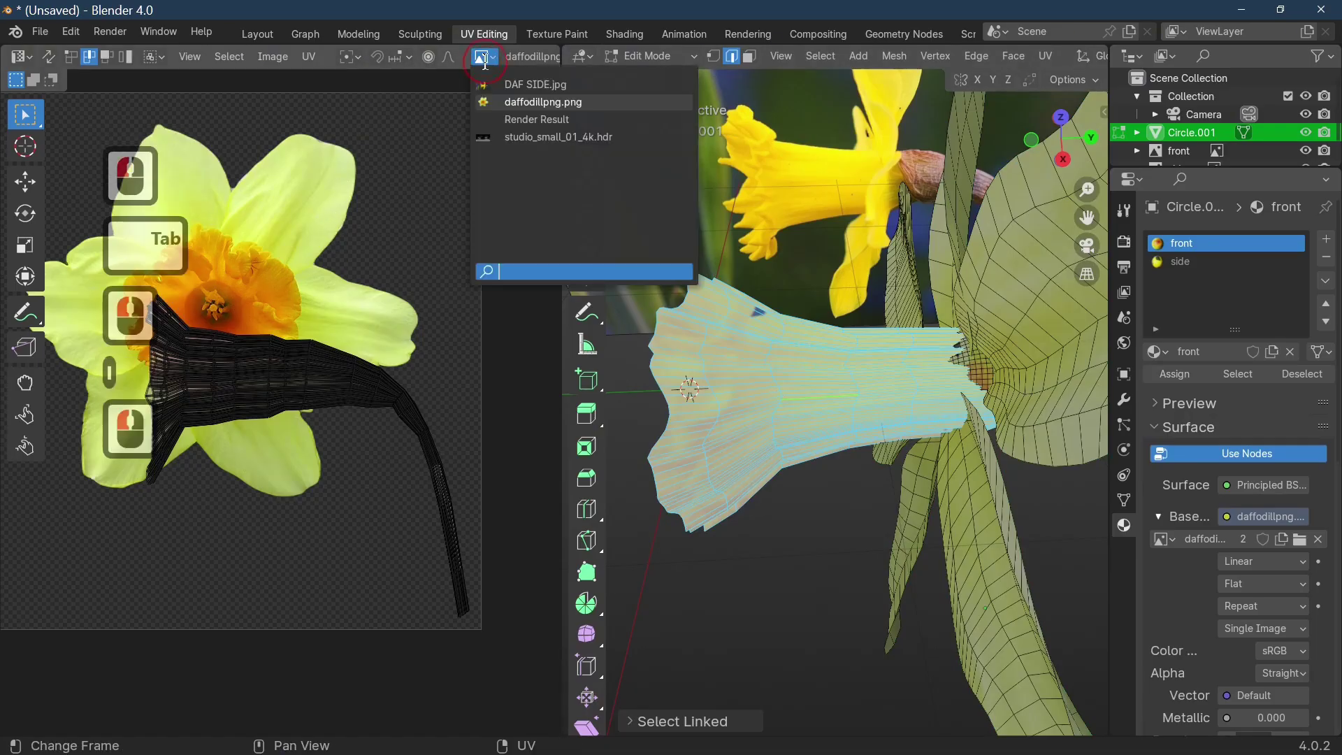
click(493, 85)
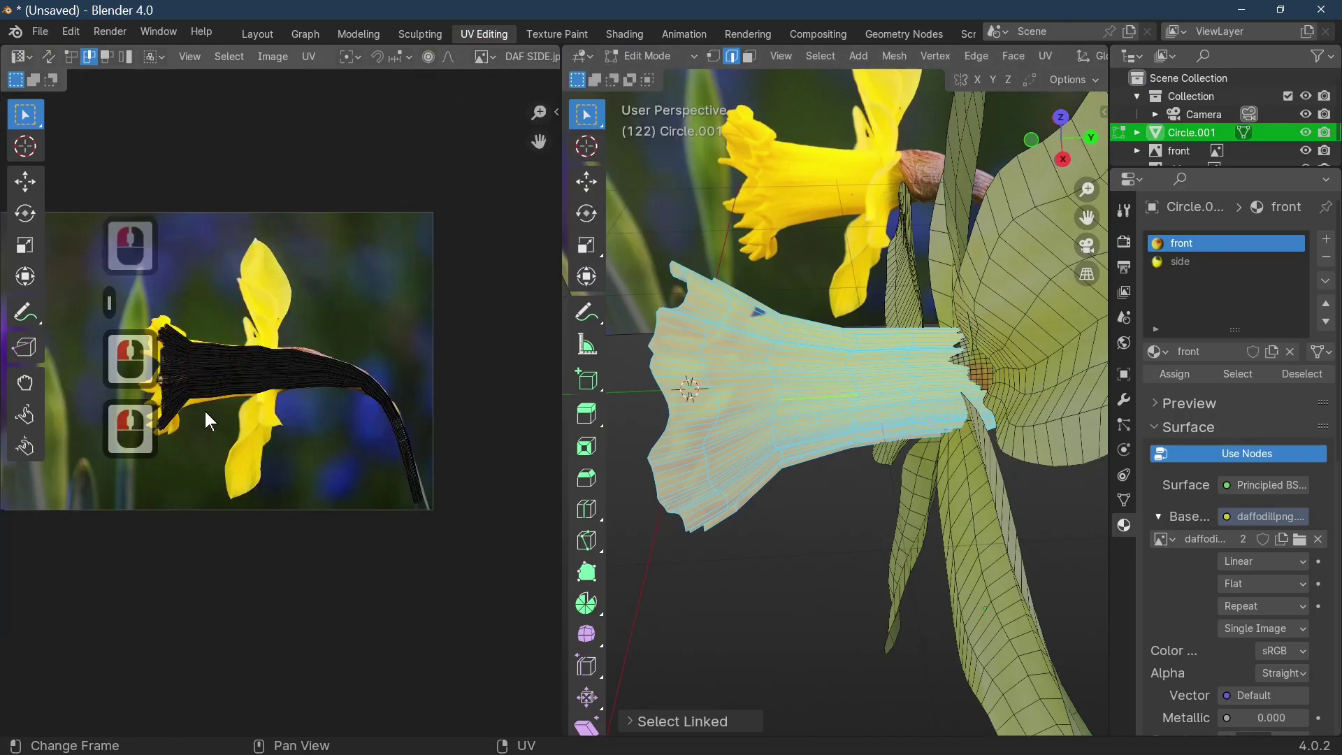
Step: Turn on proportional editing in the UV editor and pull the trumpet's upper UV edge inward onto the yellow of the side photo
middle_drag(204, 413, 320, 401)
scroll(312, 384, up, 3)
scroll(308, 377, up, 1)
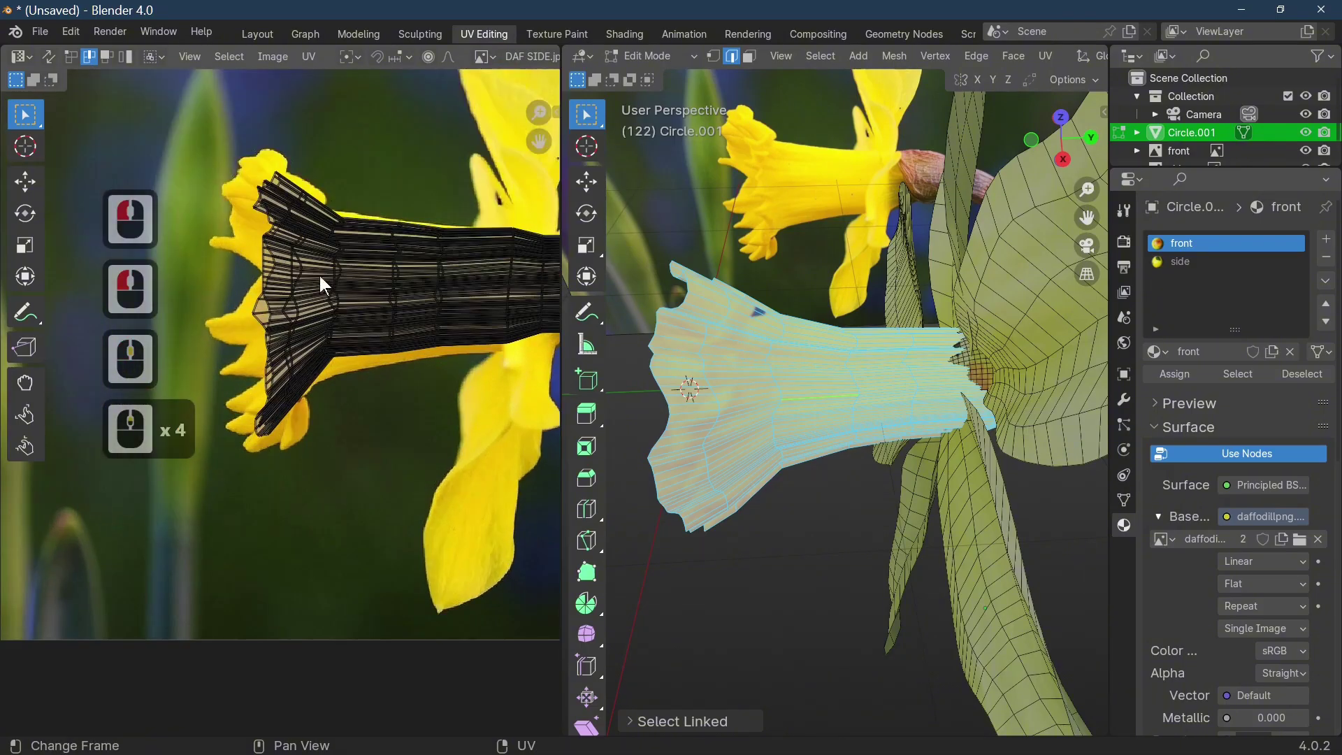
middle_drag(326, 238, 355, 382)
scroll(359, 365, up, 4)
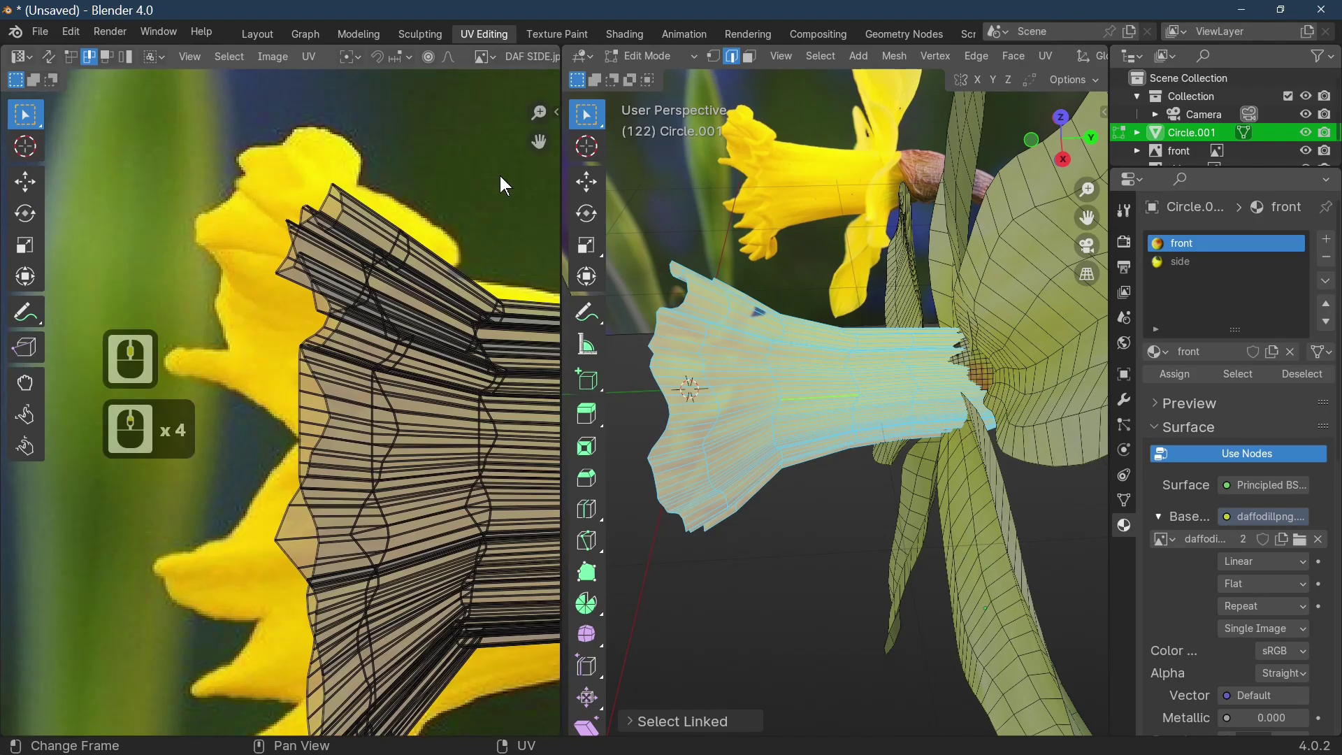
click(430, 57)
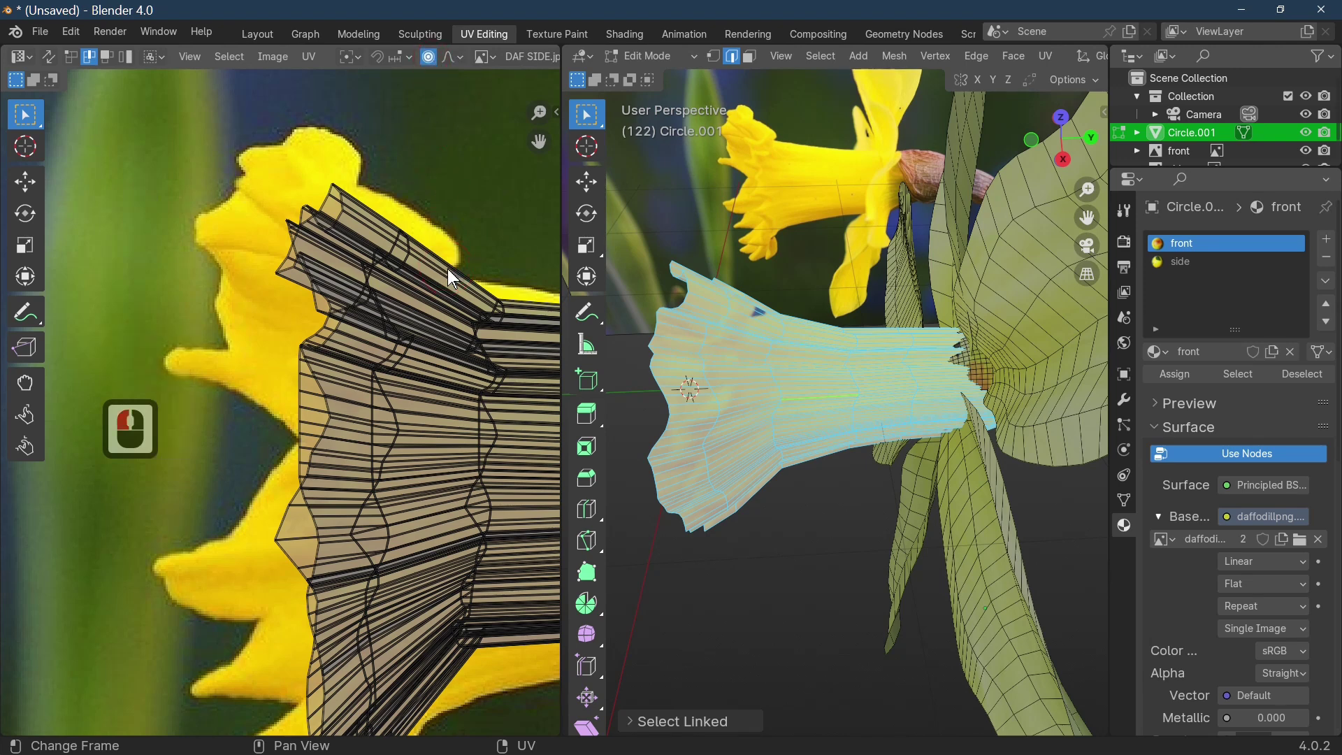
click(462, 274)
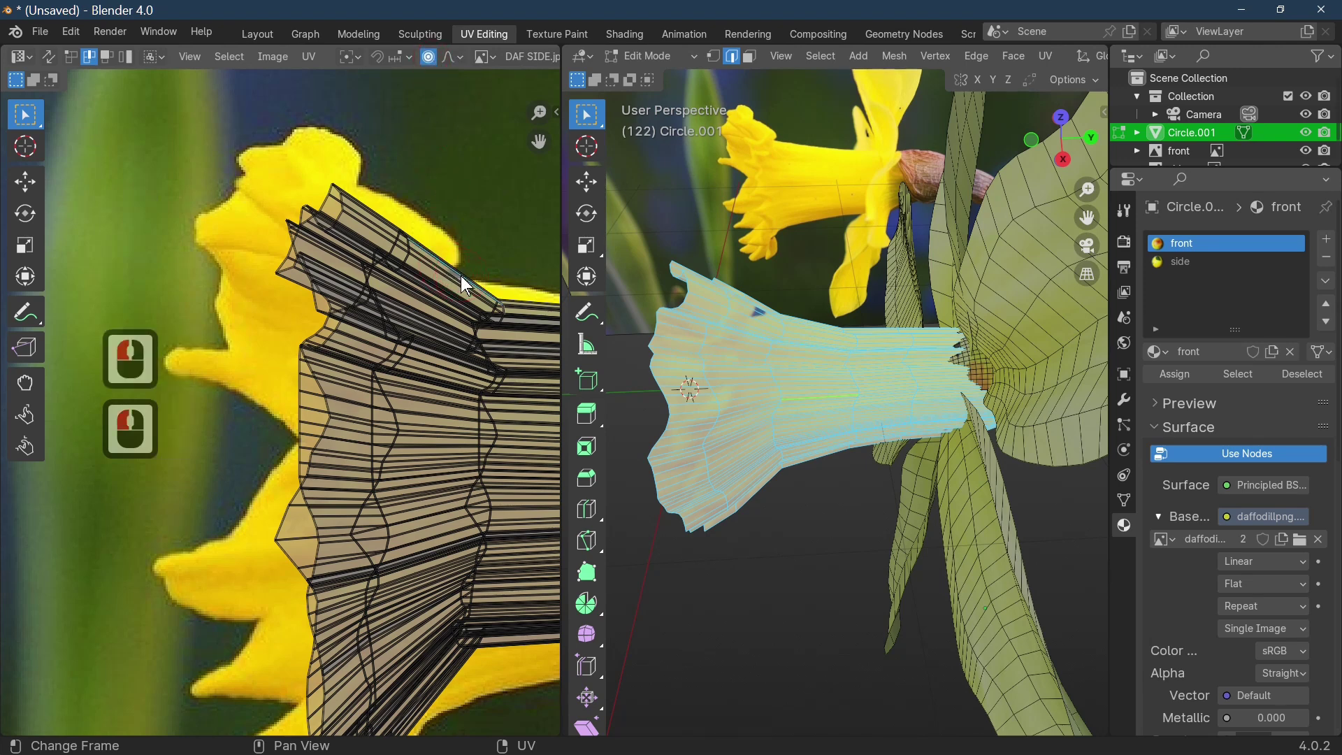
key(g)
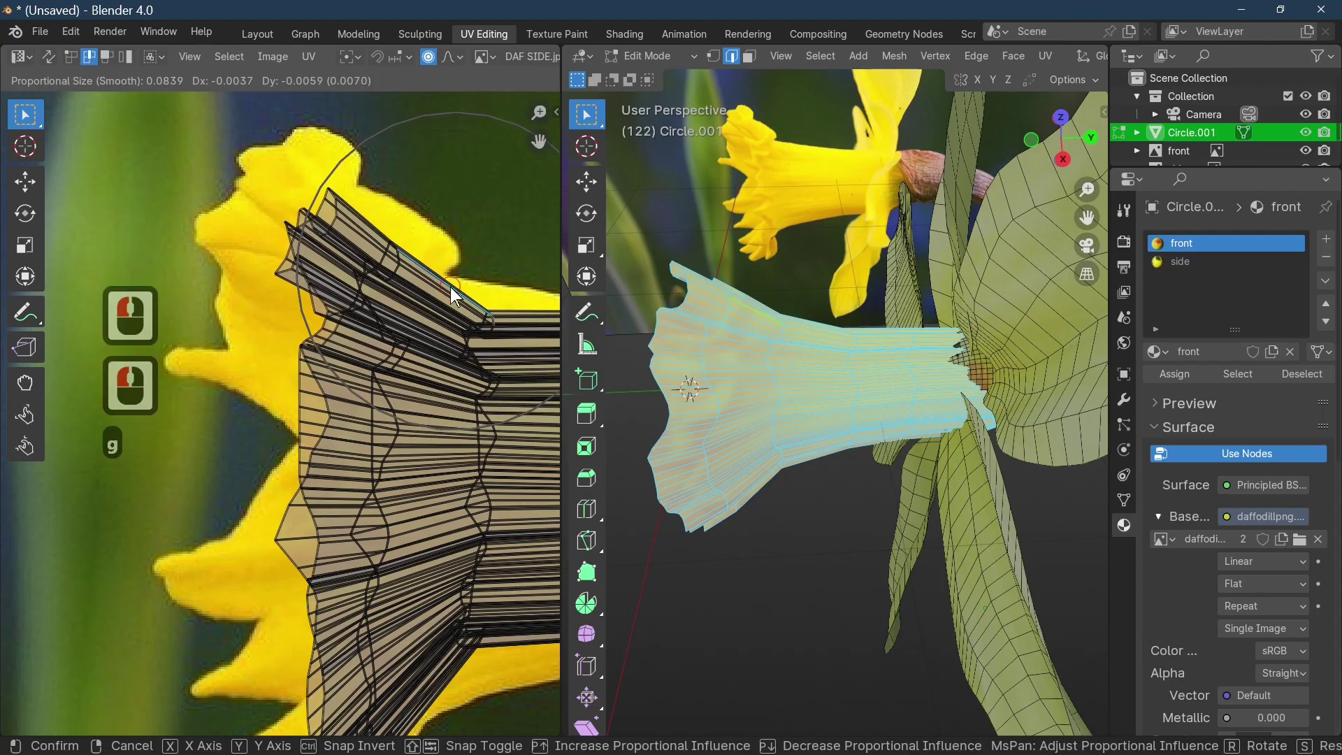
click(750, 361)
Step: Select only the small linked mesh behind the petals where they meet the stem, with its whole UV layout in view
key(Tab)
middle_drag(750, 361, 954, 439)
click(955, 440)
key(Tab)
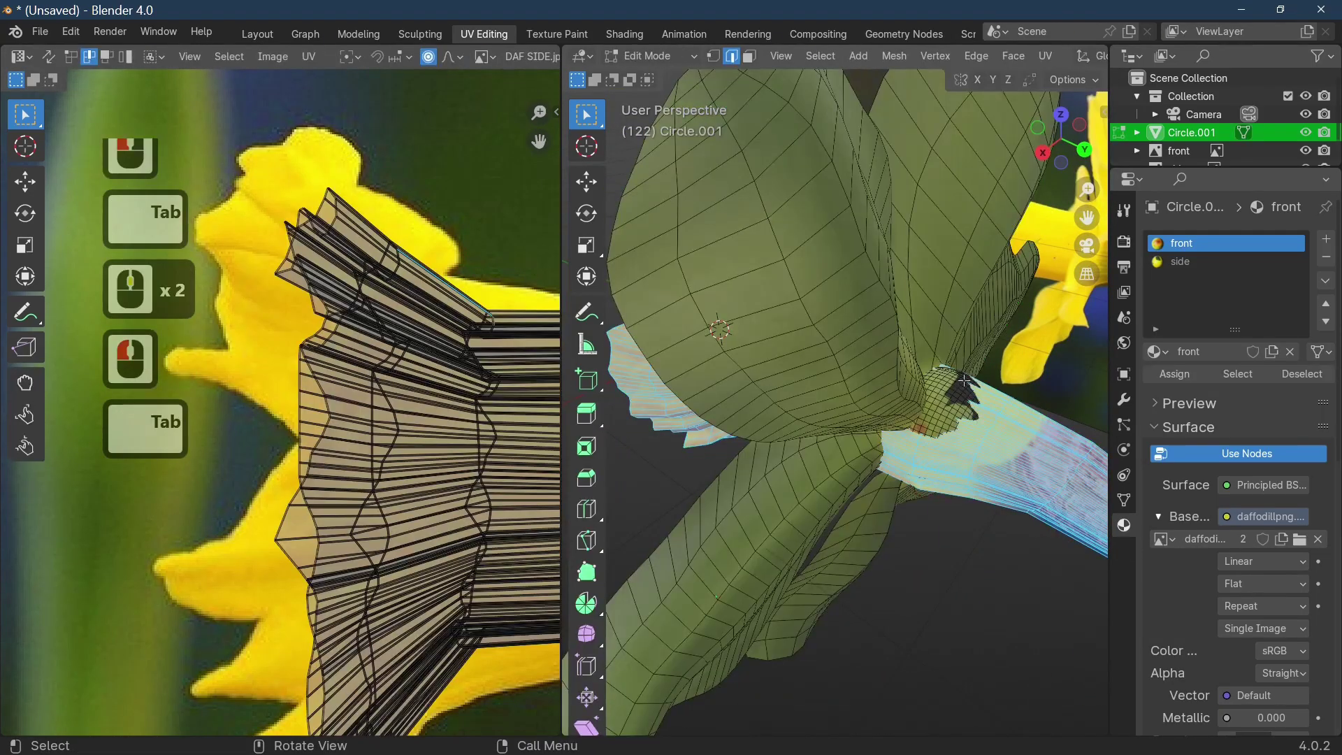
click(945, 407)
click(943, 408)
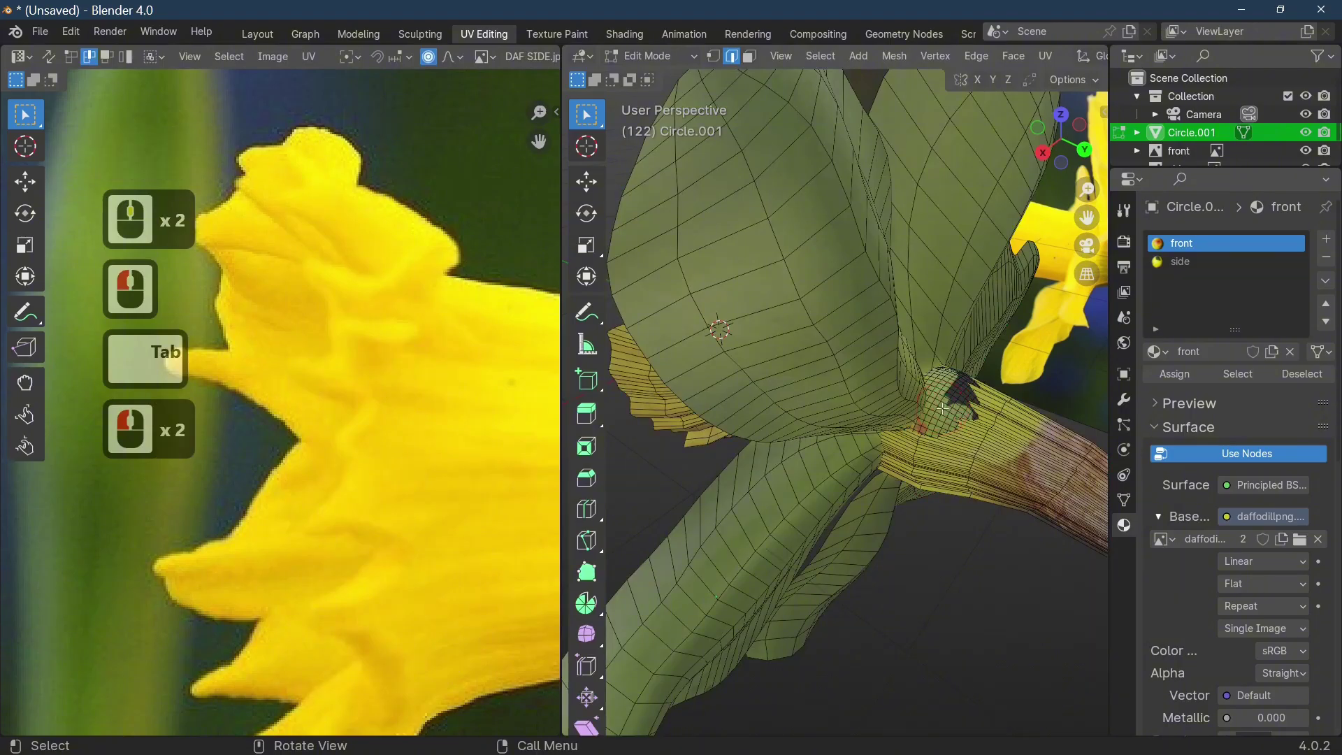
key(l)
scroll(872, 455, down, 5)
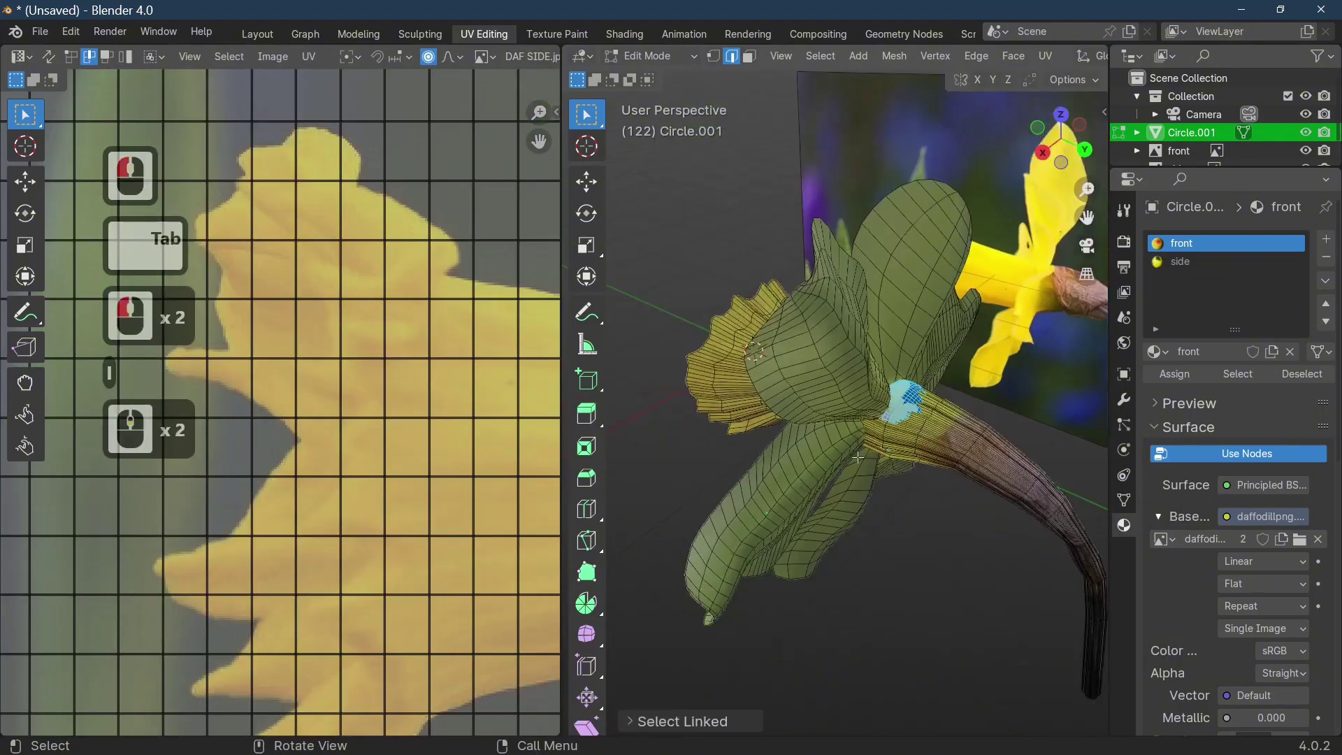
scroll(440, 447, down, 6)
middle_drag(874, 448, 712, 465)
scroll(972, 452, up, 3)
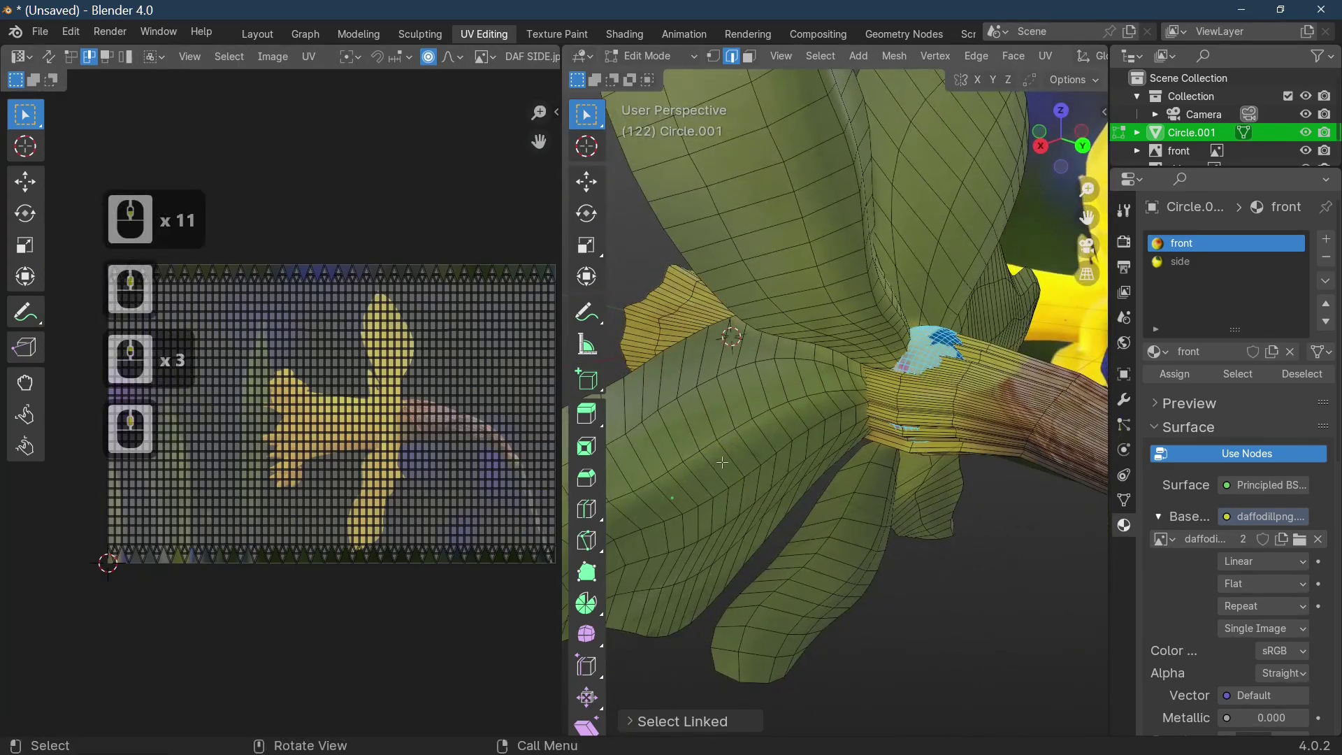
Step: Unwrap the selected mesh behind the petals with Project from View in the right orthographic view
key(KP_3)
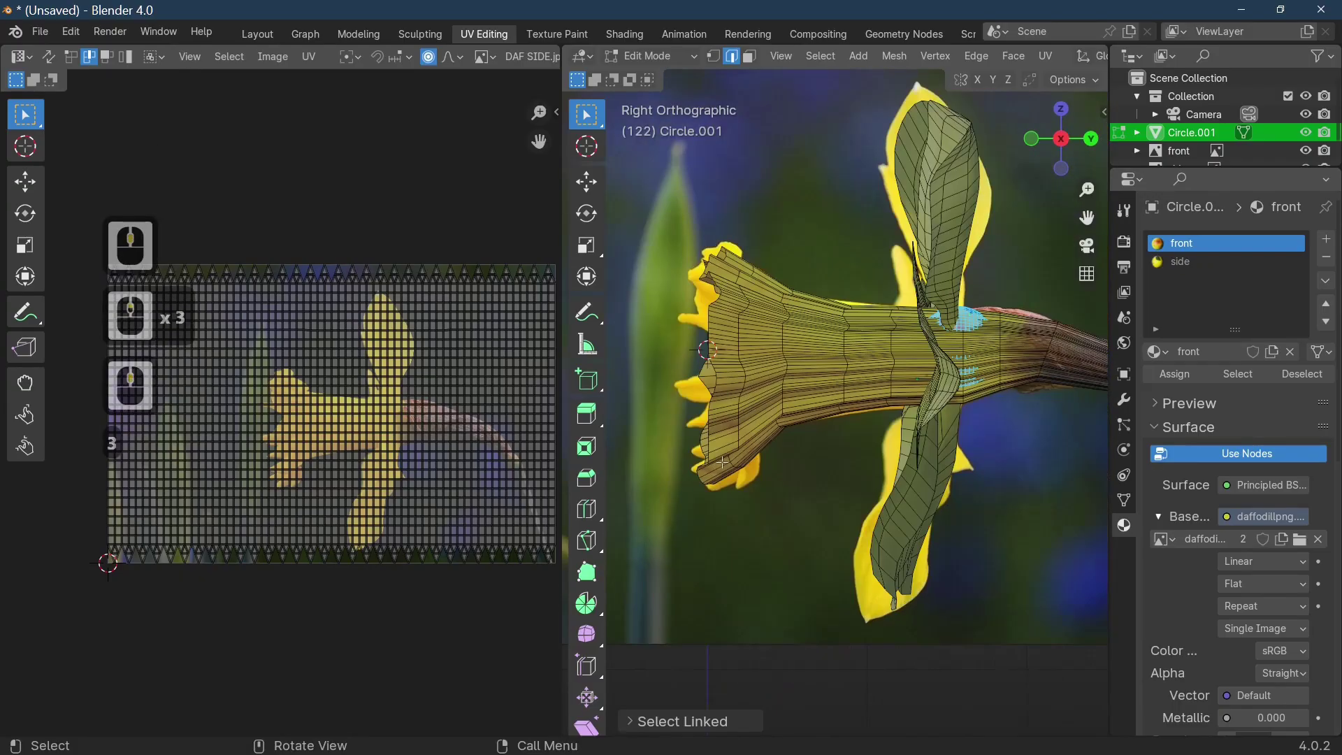
key(u)
click(723, 463)
scroll(463, 439, up, 2)
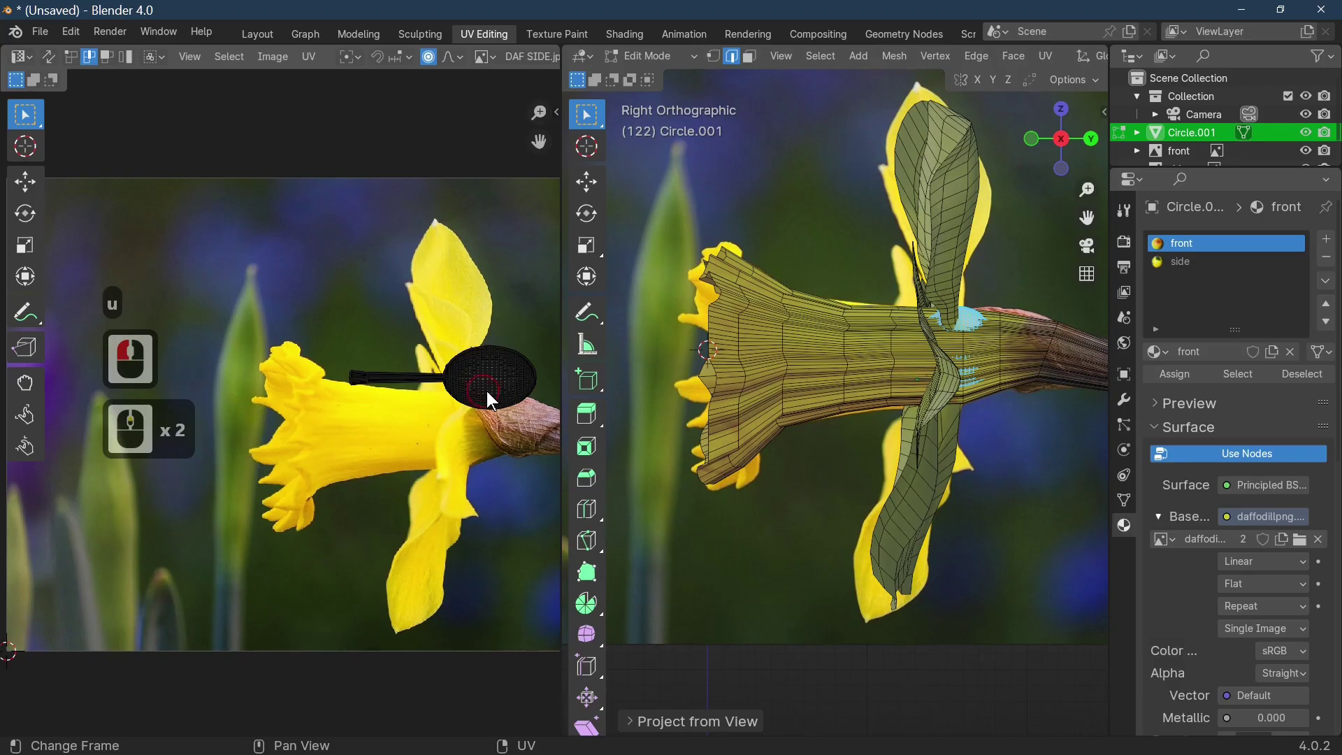
Step: Select the whole UV island of the mesh behind the petals and move it onto the yellow trumpet in the side photo
click(505, 395)
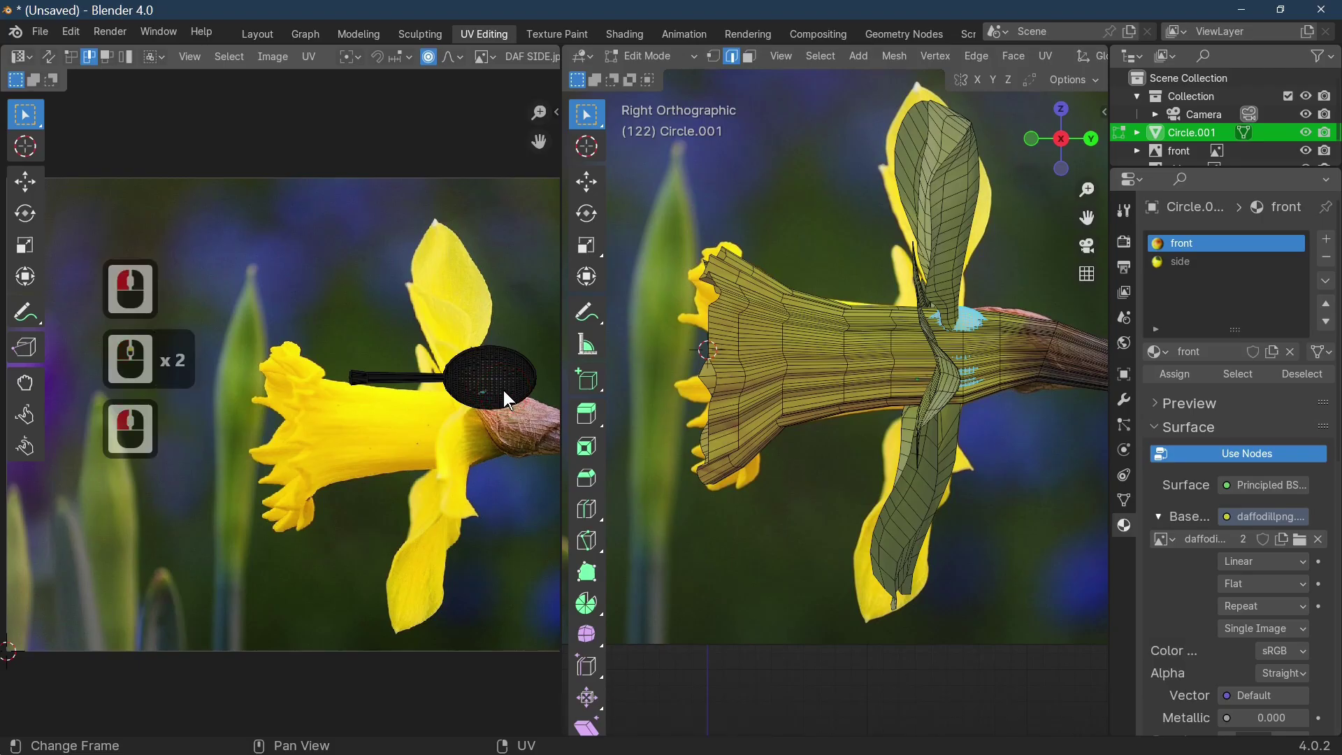
click(503, 390)
double_click(502, 390)
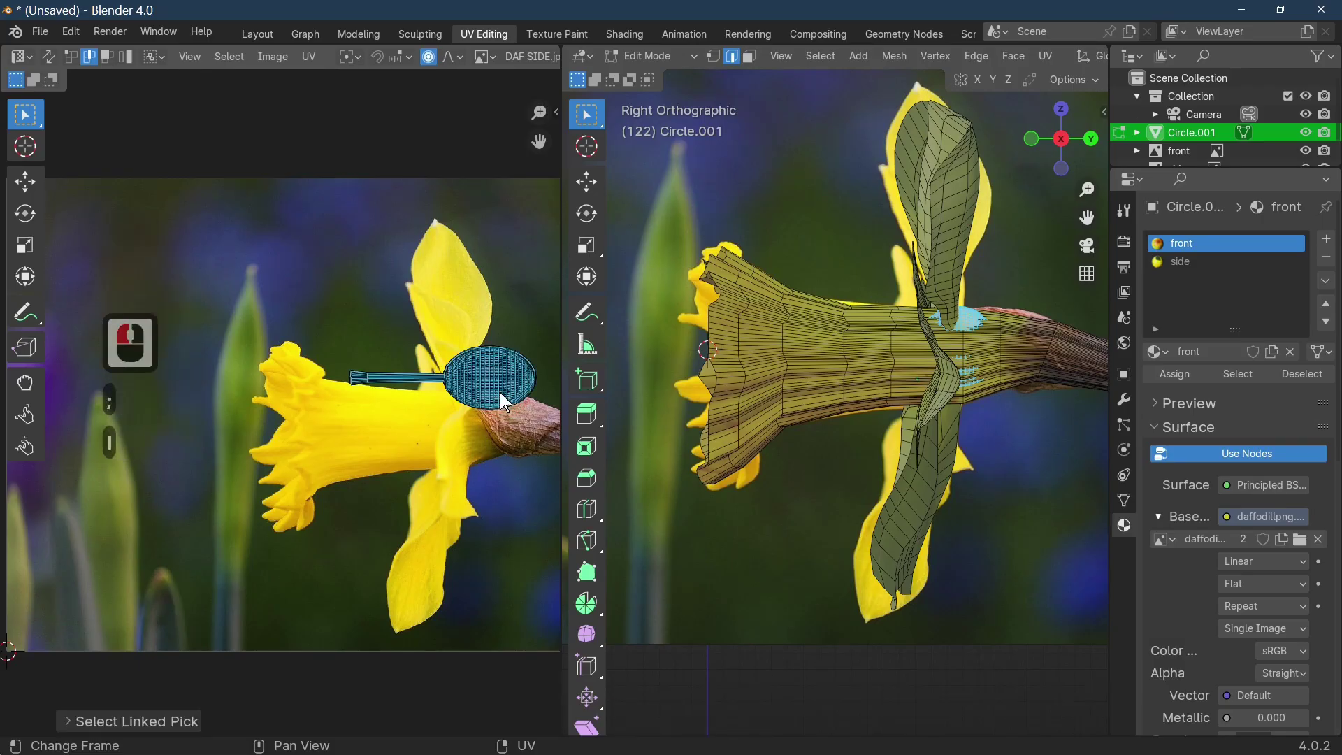
key(alt+h)
click(971, 318)
click(972, 319)
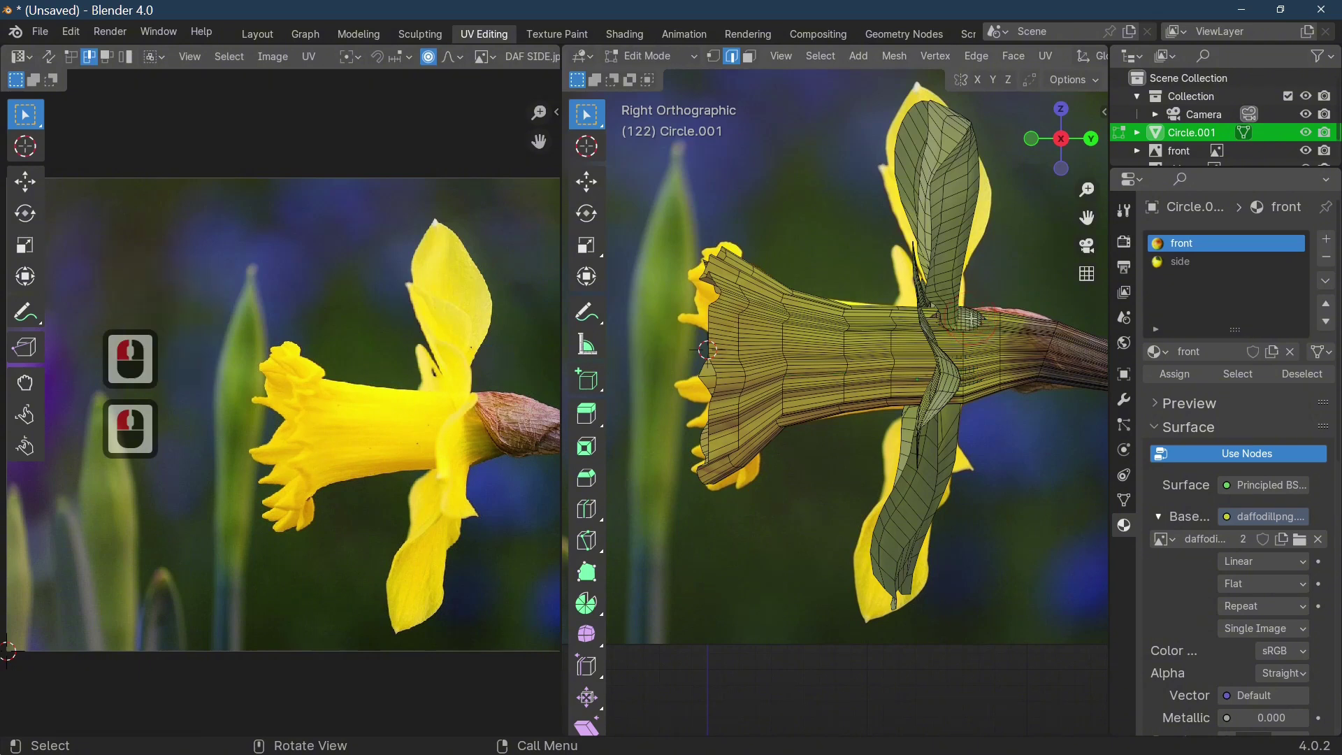
key(ctrl+l)
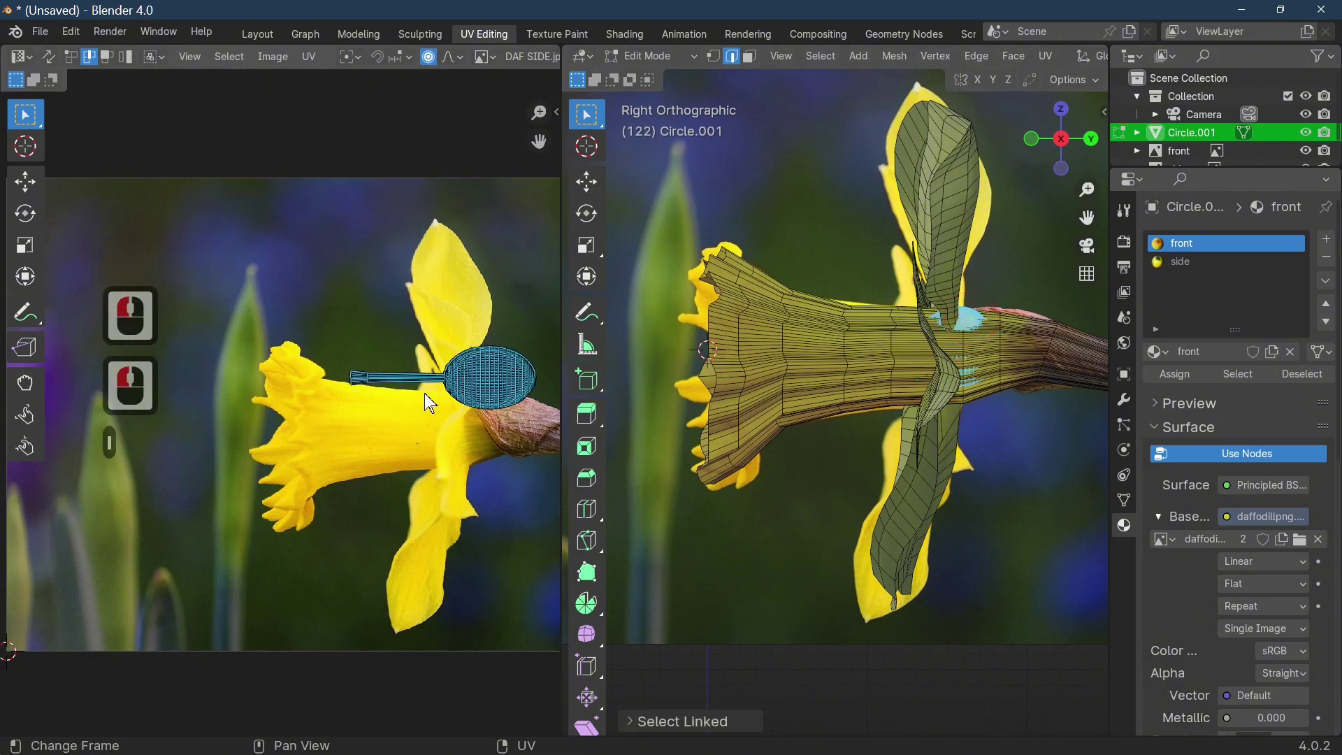
key(g)
click(362, 451)
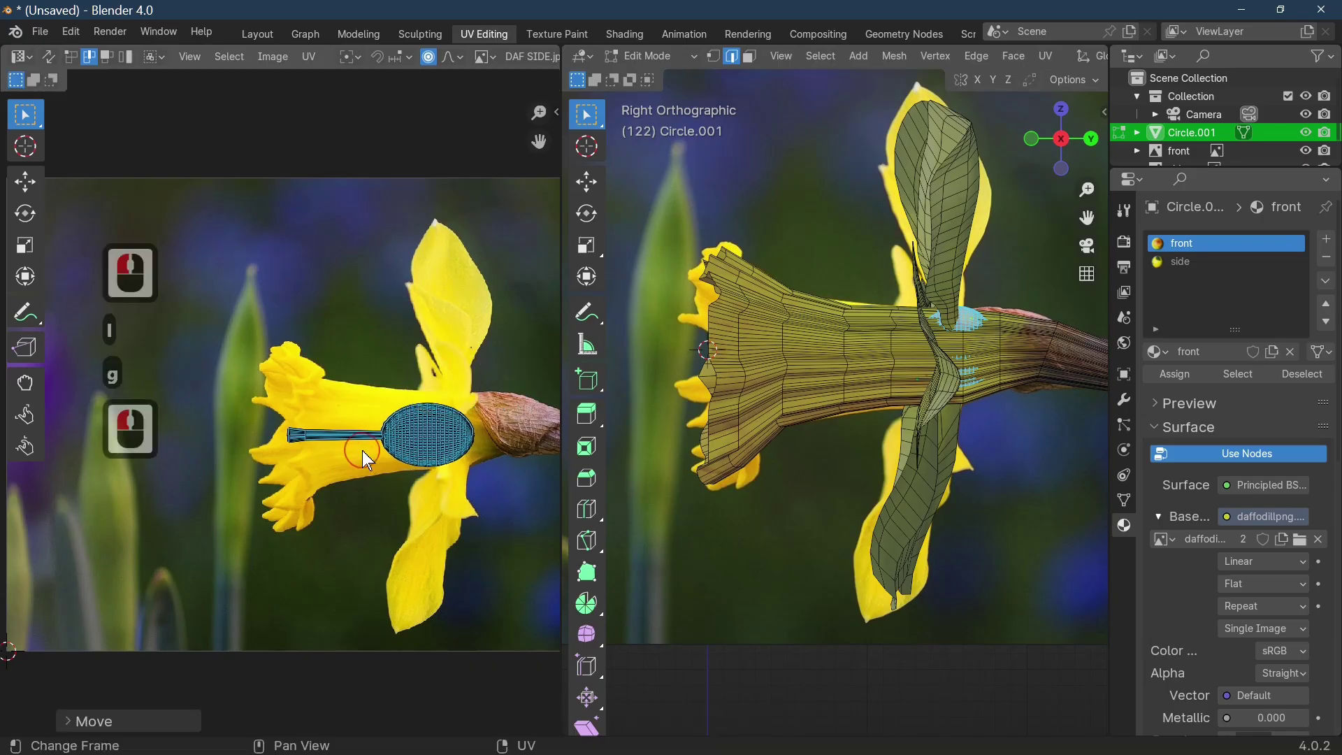
Step: Examine the texture at the join between the petals and the stem from behind in Object Mode
key(Tab)
middle_drag(608, 531, 930, 461)
key(Tab)
key(Tab)
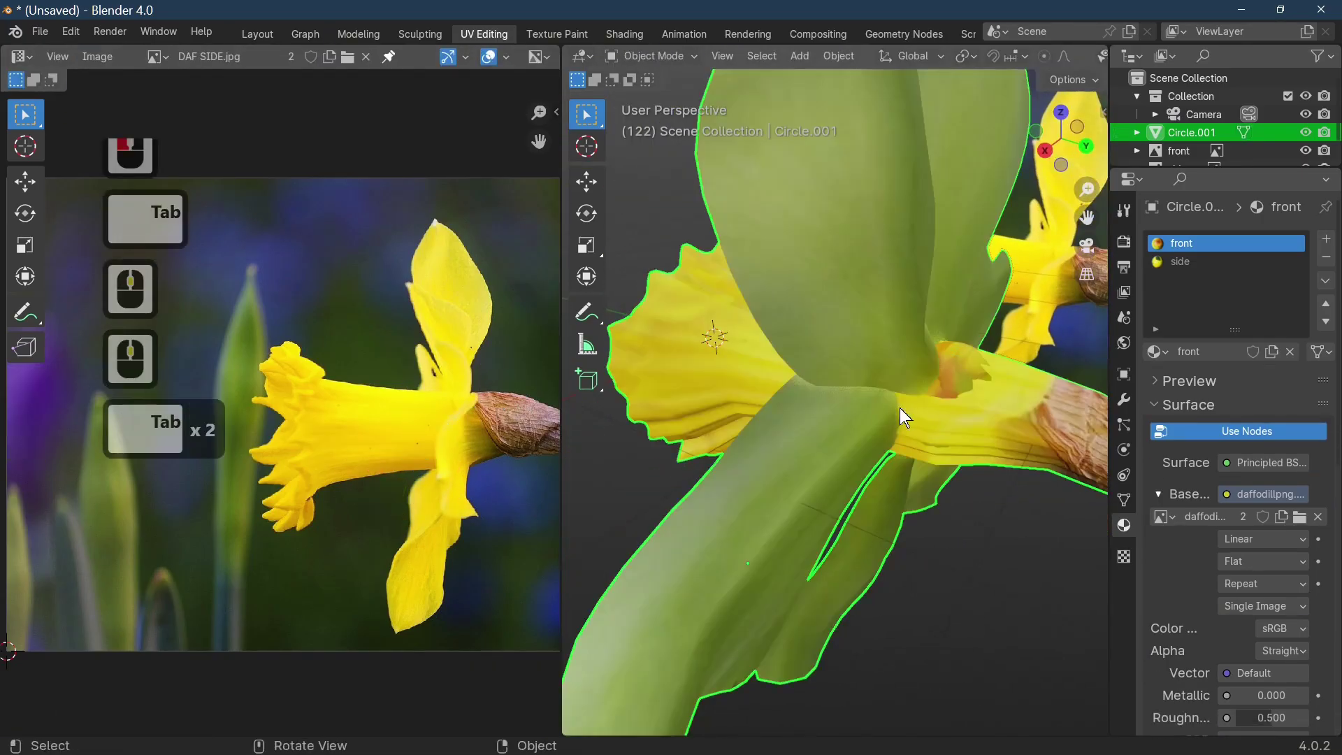
key(Tab)
key(Tab)
middle_drag(841, 409, 974, 391)
click(992, 388)
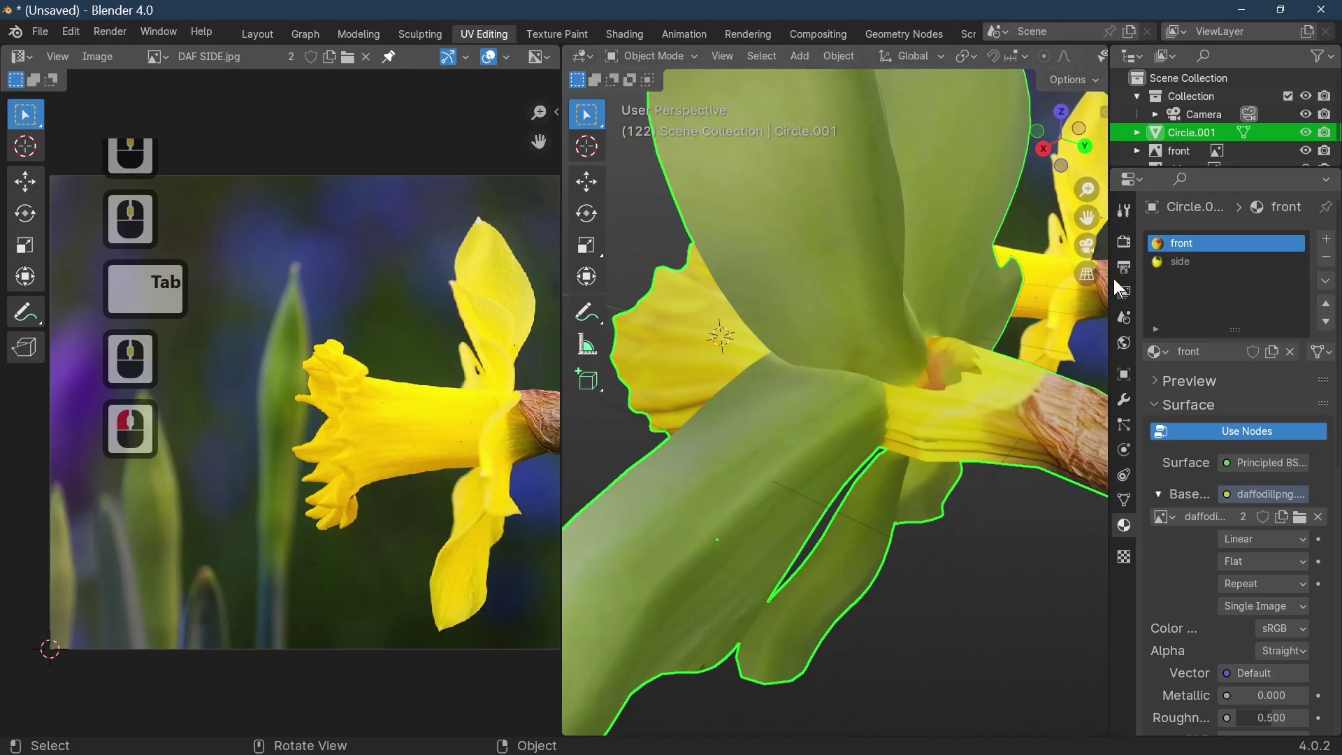
Step: Select the linked mesh where the petals meet the stem in Edit Mode and make the side material slot active
key(Tab)
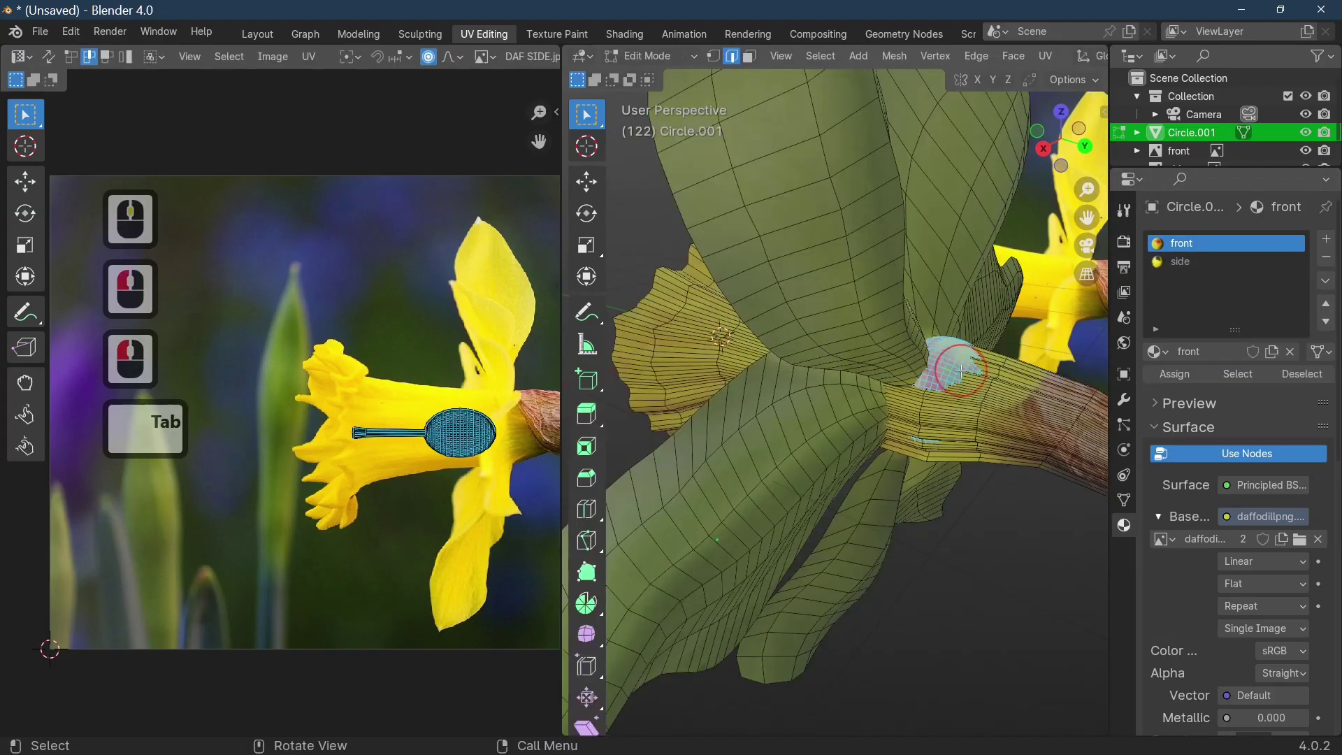
click(958, 367)
click(959, 368)
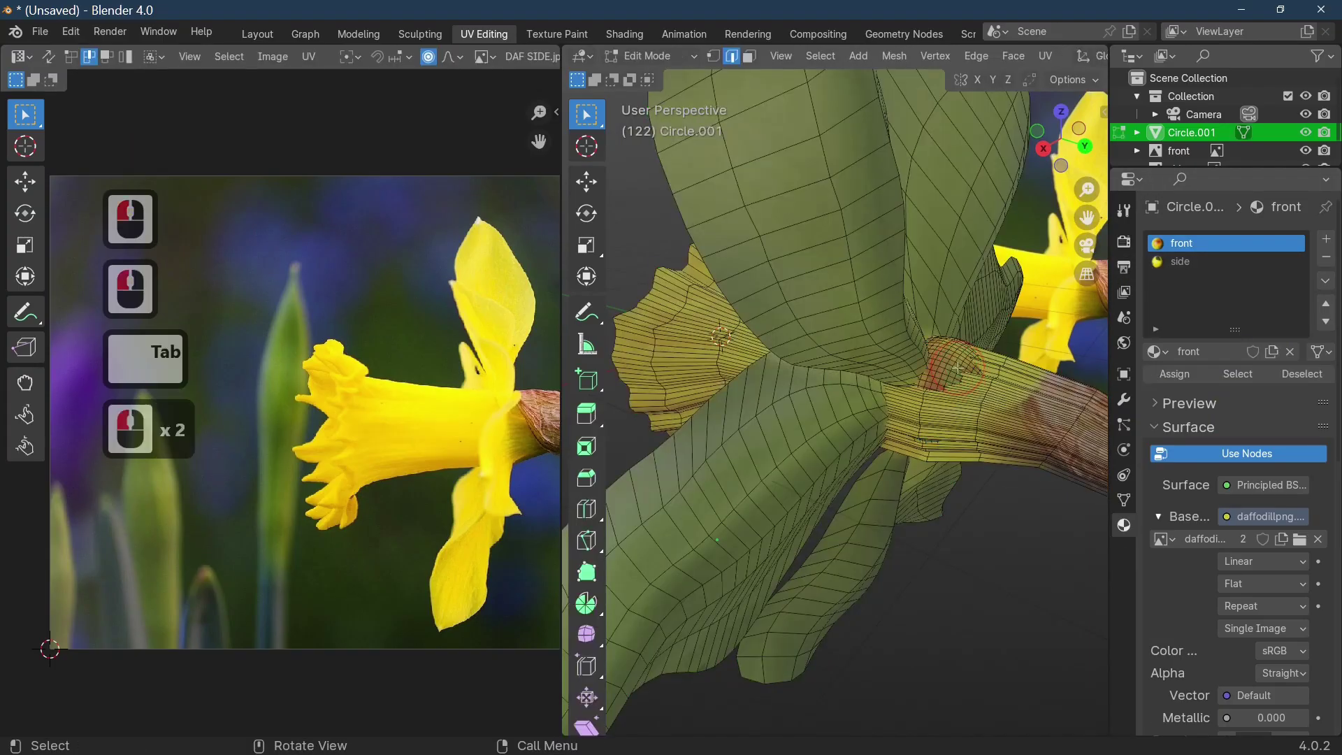
key(l)
click(1190, 262)
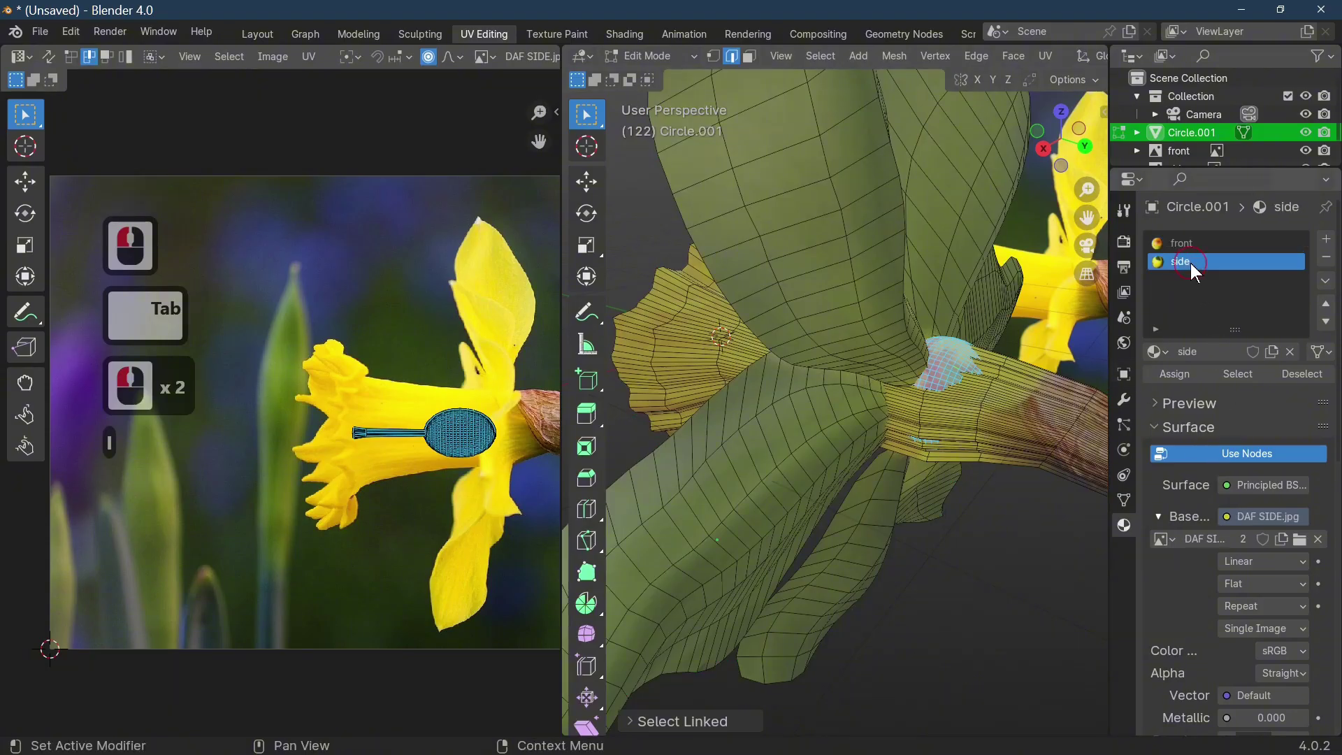
Step: Examine the textured trumpet, petals and stem from the front, side and back of the flower
scroll(1200, 547, down, 1)
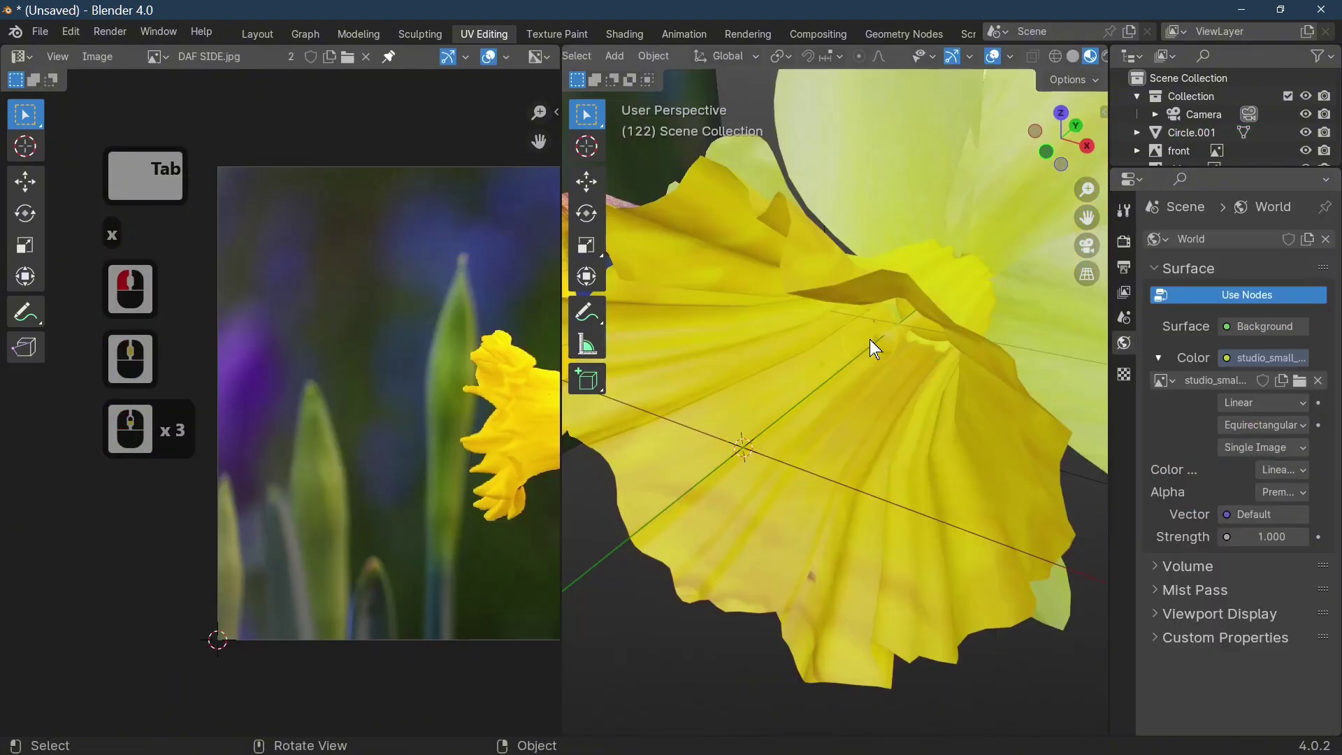
middle_drag(870, 339, 821, 304)
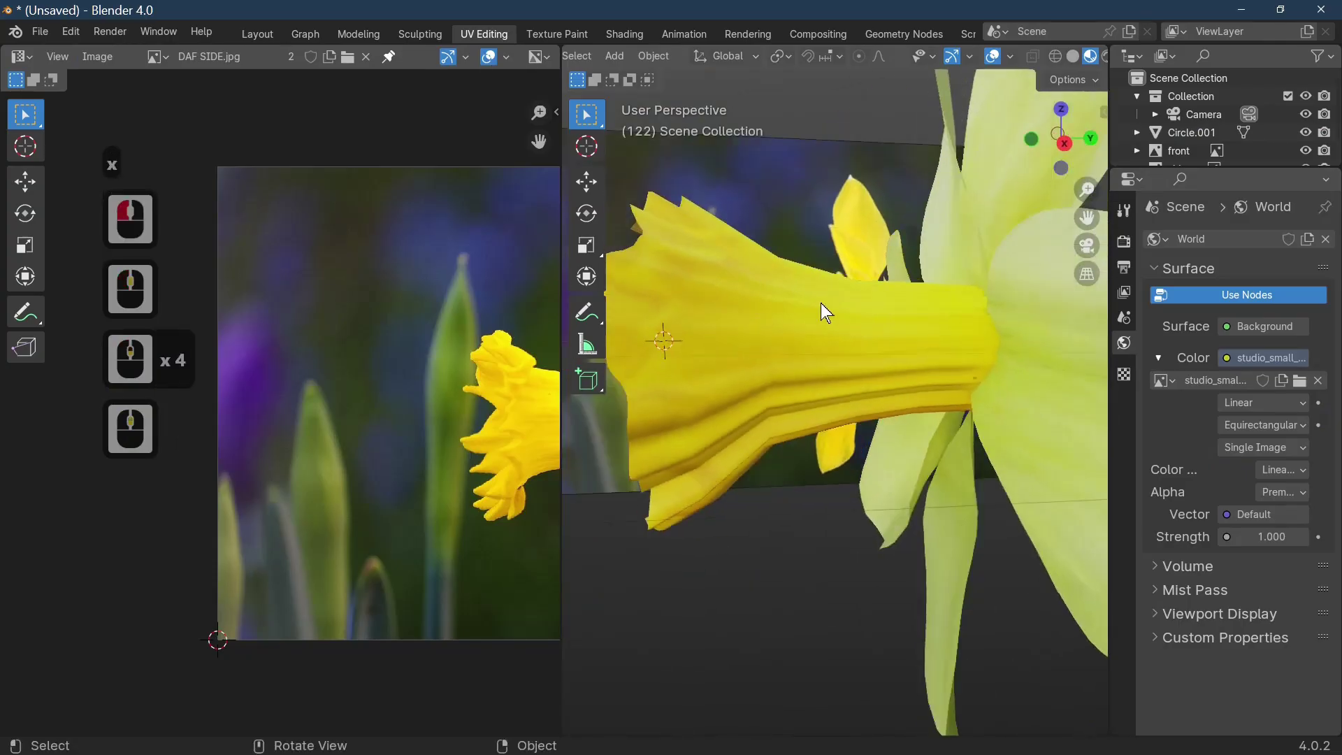
scroll(904, 367, down, 2)
middle_drag(904, 368, 774, 393)
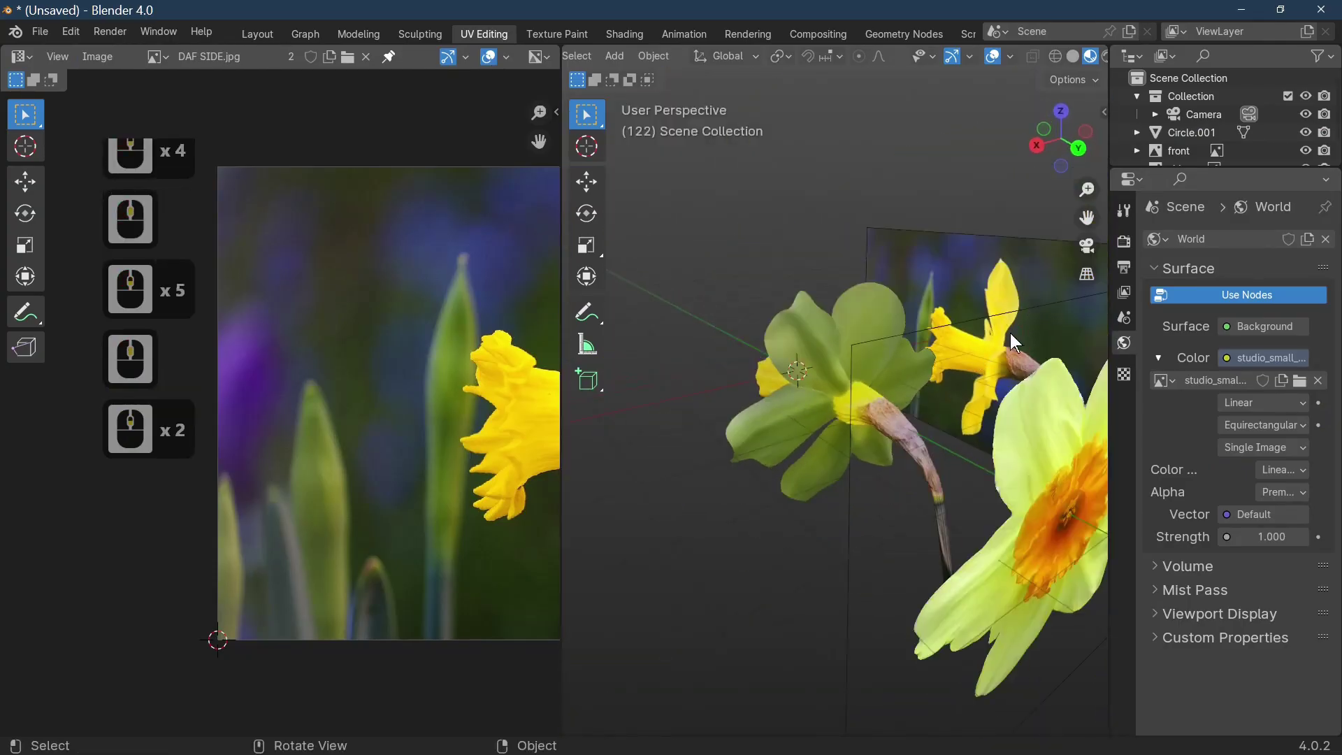
Step: Undo the last change and switch to the Layout workspace
scroll(1252, 136, down, 3)
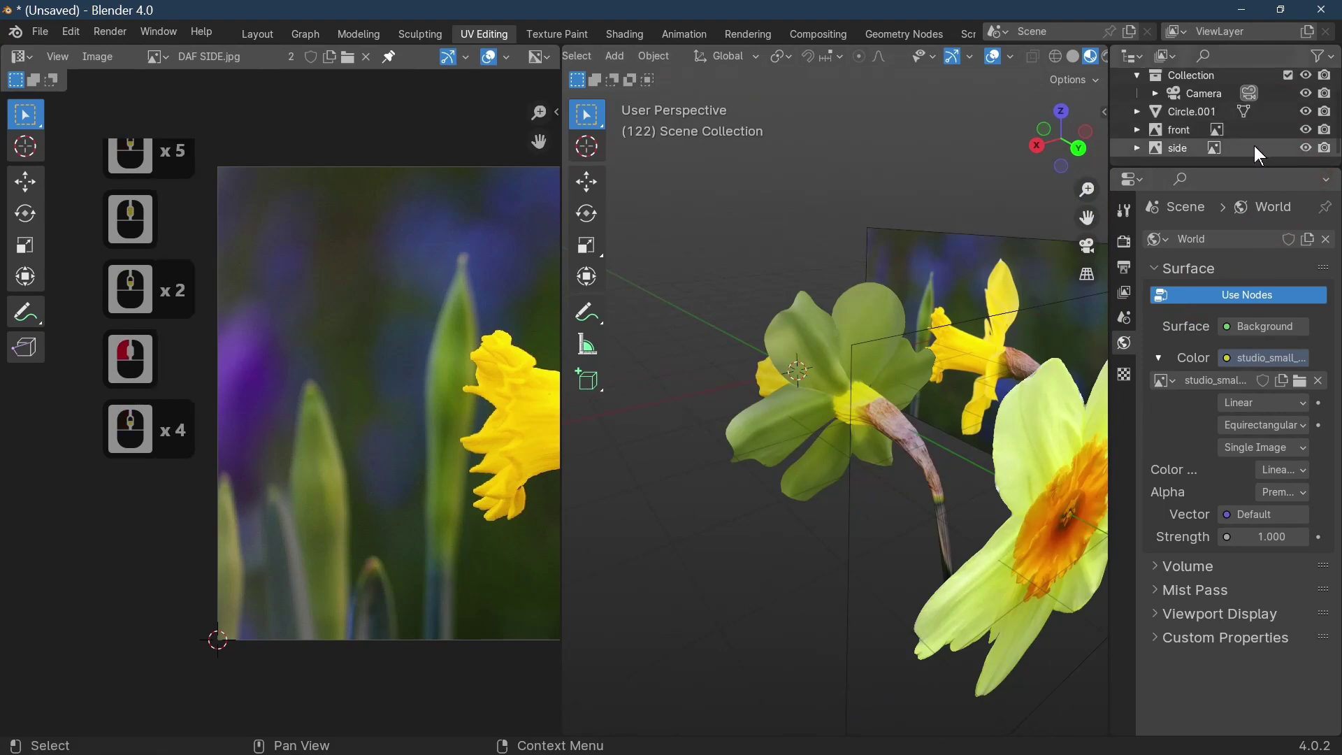
key(ctrl+z)
click(257, 34)
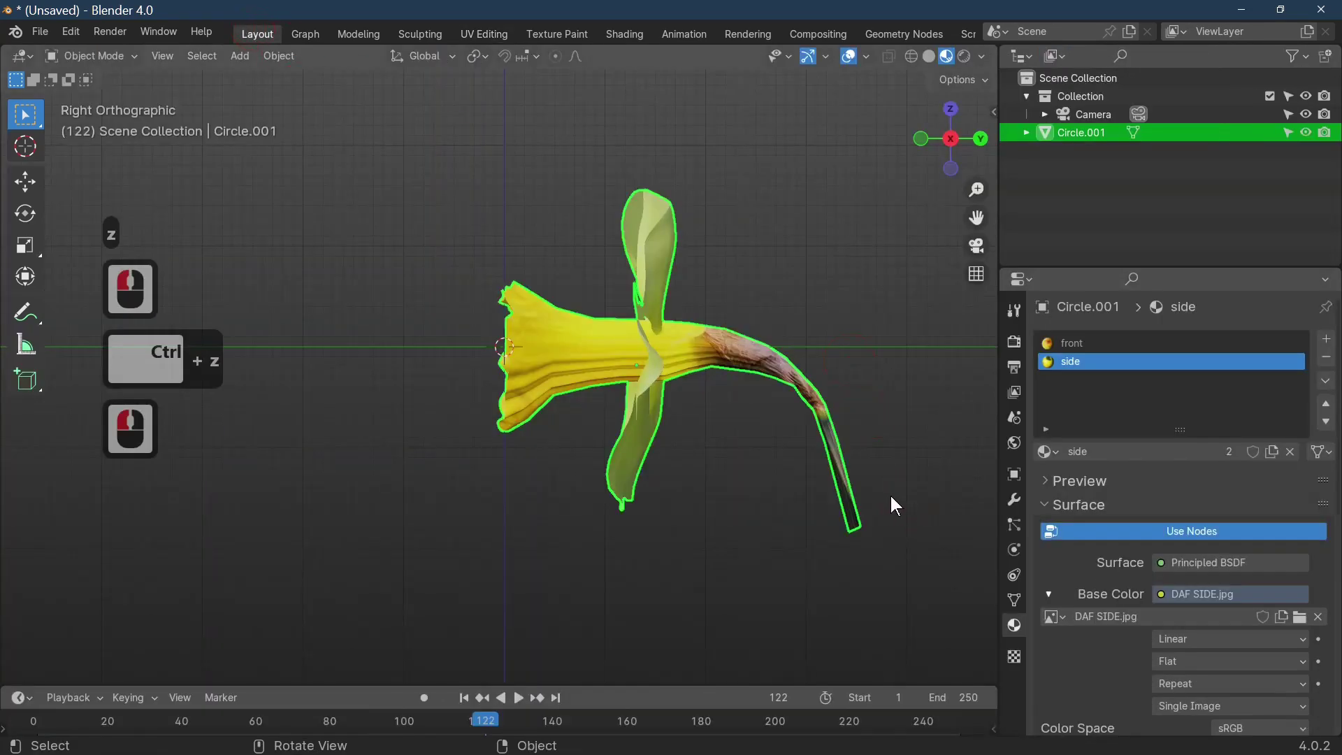
Step: Turn on X-ray in the viewport and select the lower end of the stem in Edit Mode
middle_drag(867, 532, 881, 557)
key(Tab)
key(Tab)
right_click(769, 489)
click(804, 531)
Step: Examine the proportions of the whole flower and its stem from several angles and distances
scroll(699, 419, down, 3)
middle_drag(699, 420, 568, 331)
scroll(657, 395, up, 3)
middle_drag(562, 343, 586, 372)
scroll(556, 359, down, 9)
scroll(552, 420, up, 4)
click(573, 439)
scroll(597, 459, up, 3)
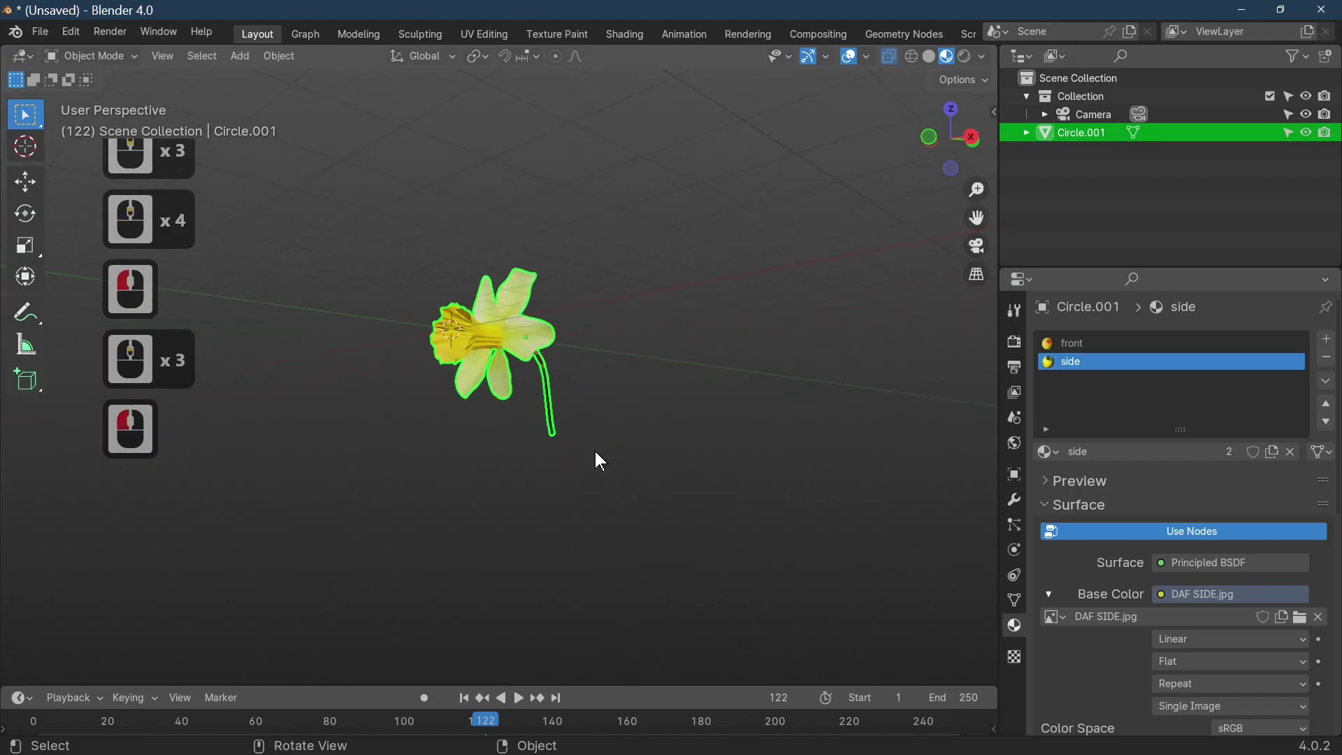
Step: Lengthen the stem by moving its lower end straight down about 1.8 m along the Z axis
click(583, 445)
key(Tab)
key(g)
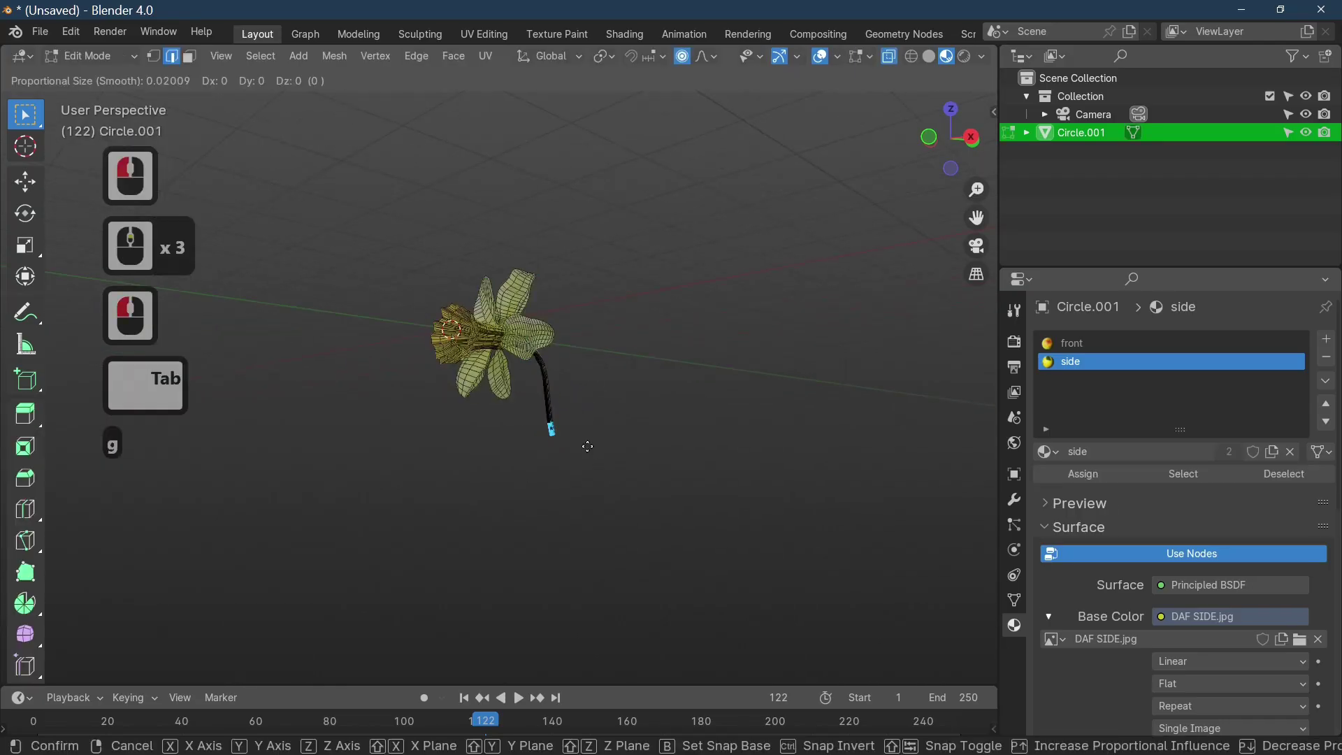
key(z)
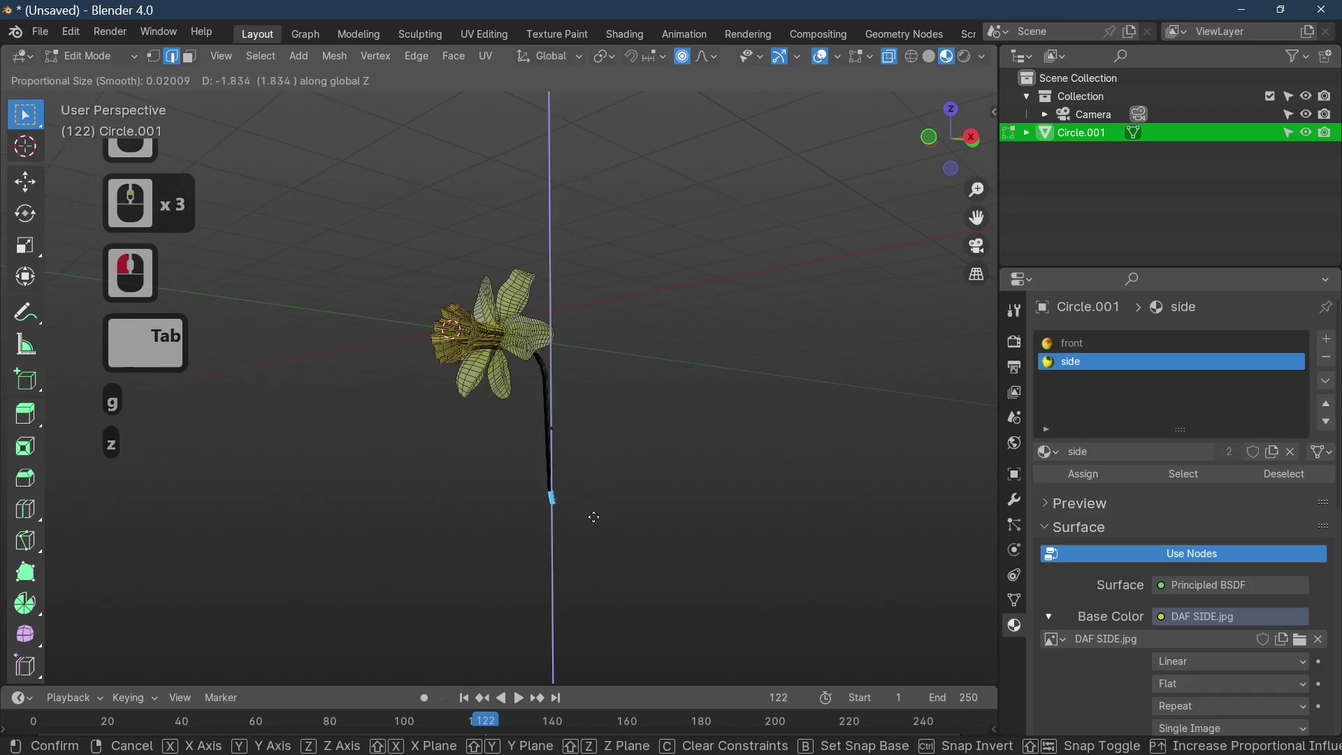
click(590, 515)
key(Tab)
Step: Add a loop cut across the stem mesh where the yellow base behind the petals meets the brown husk
middle_drag(666, 429, 421, 551)
scroll(682, 430, down, 3)
scroll(681, 427, up, 8)
scroll(537, 472, up, 4)
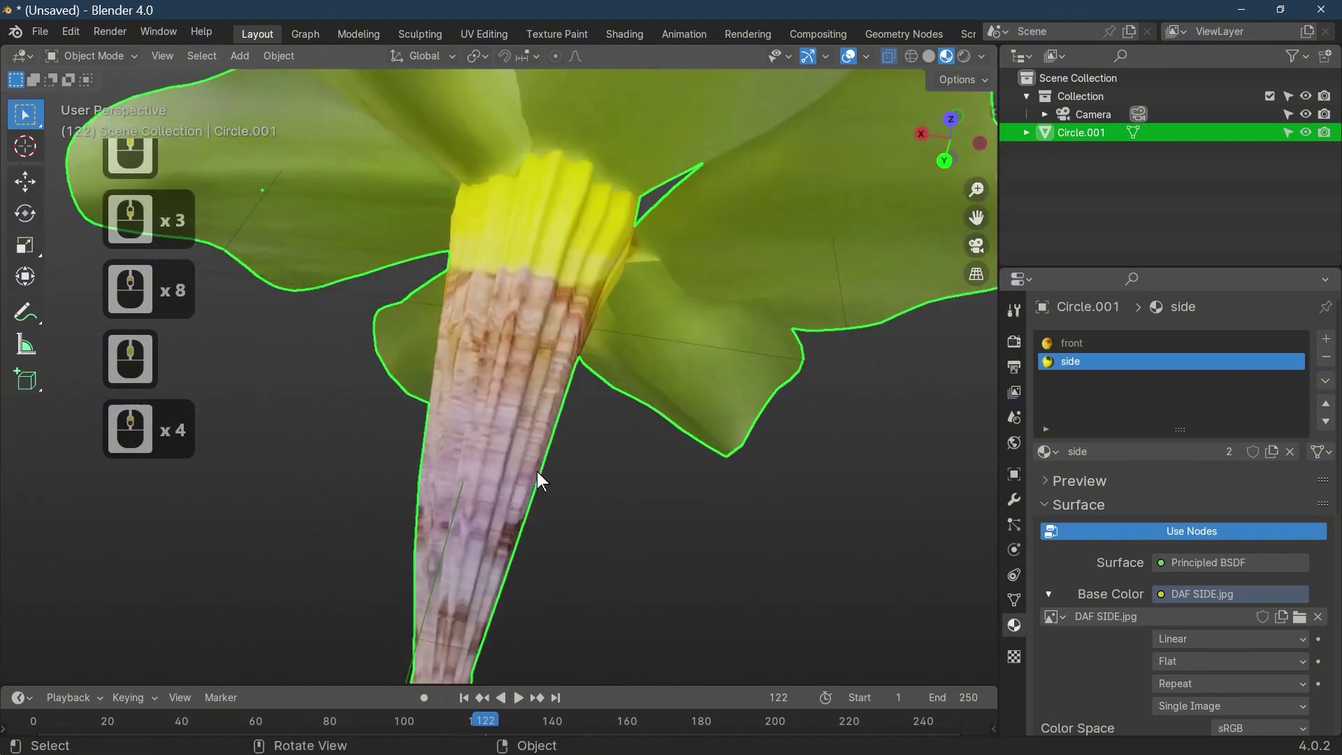
middle_drag(537, 471, 690, 482)
key(Tab)
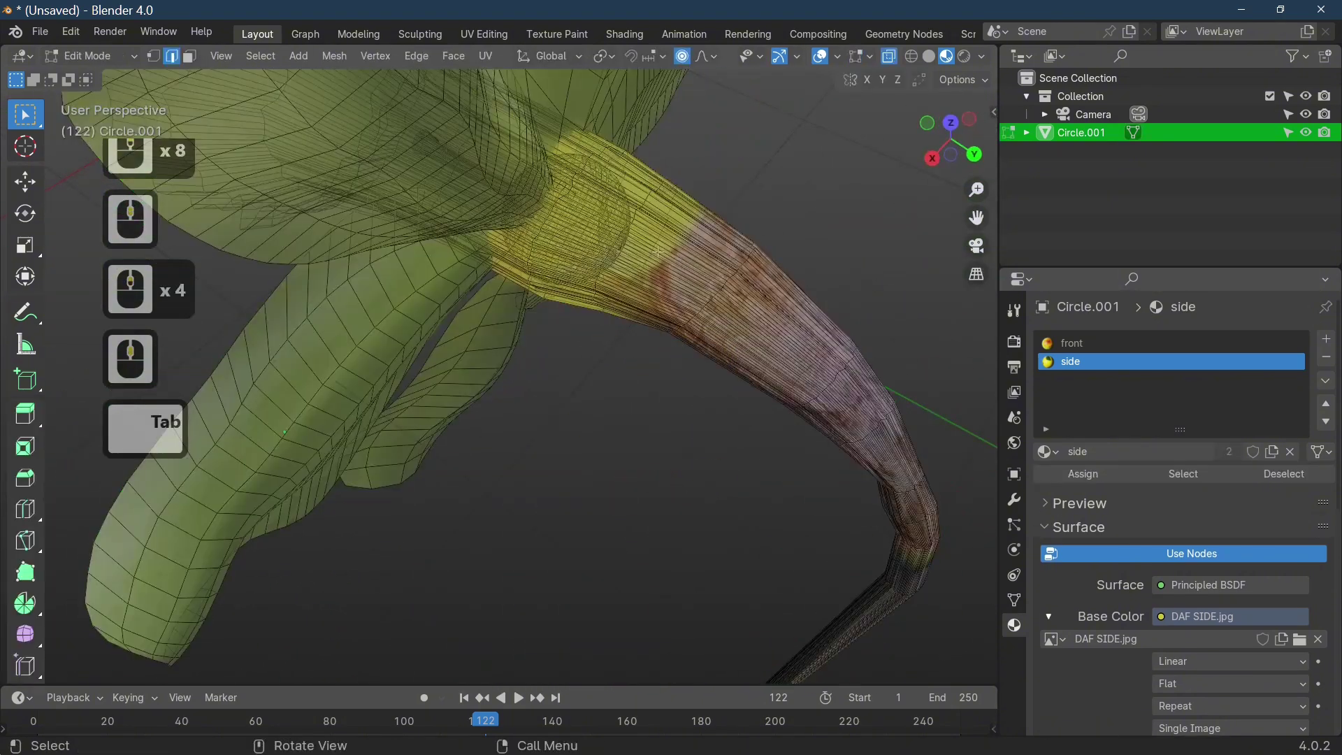
click(696, 266)
click(696, 265)
key(ctrl)
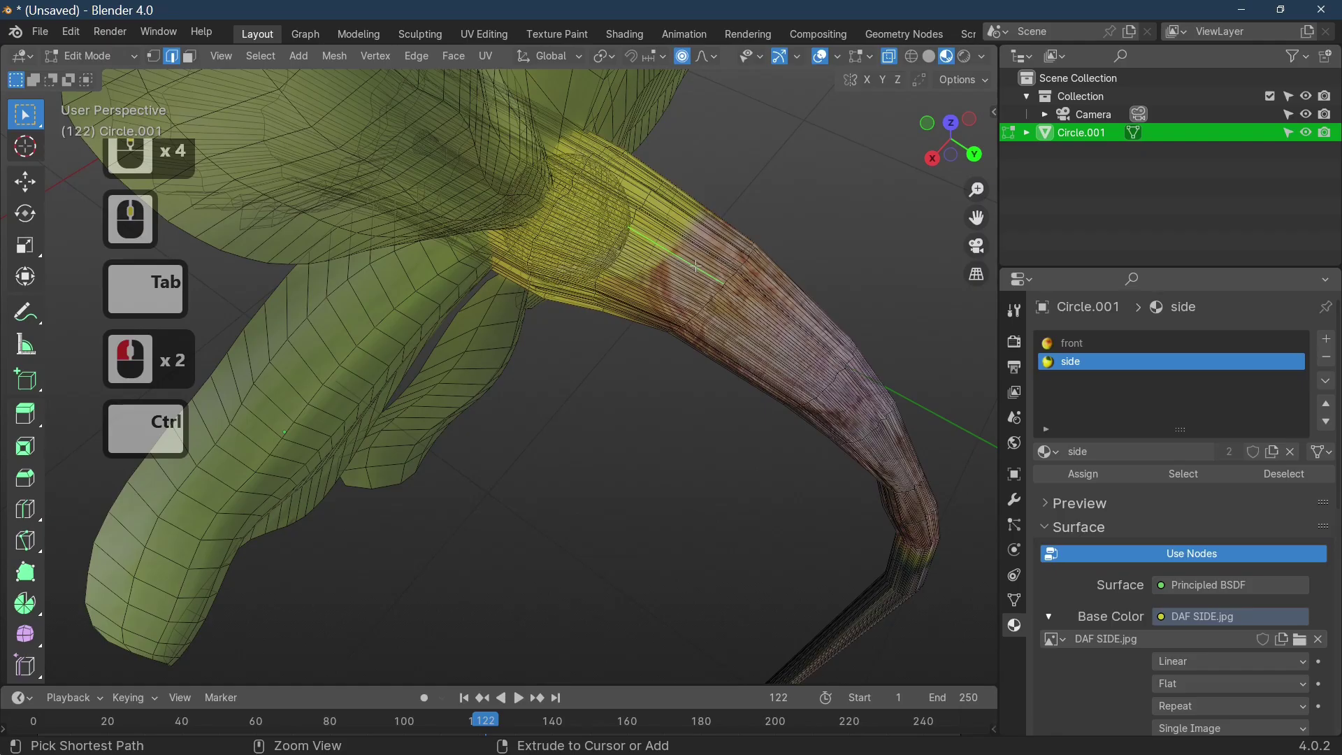
key(ctrl+r)
click(692, 264)
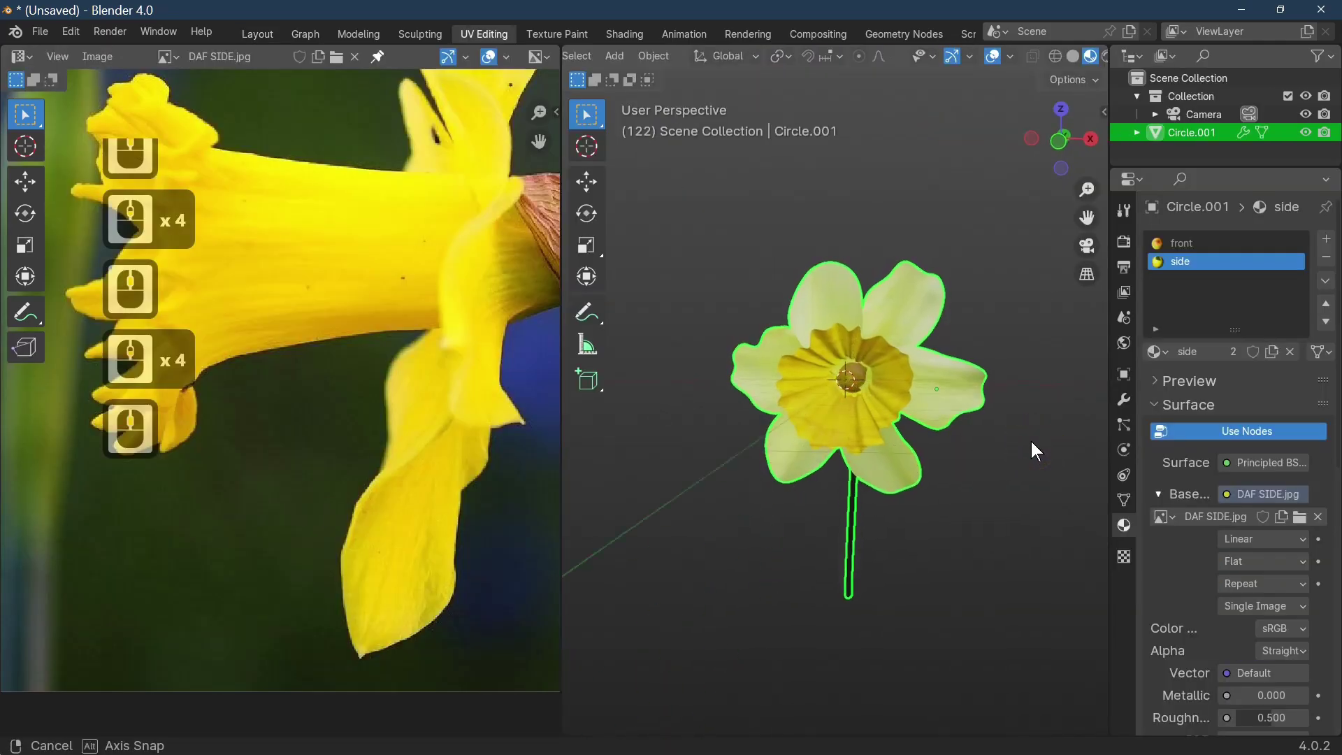
Step: Examine the textured flower from the front and from behind in the UV Editing workspace
scroll(954, 427, up, 7)
middle_drag(945, 420, 618, 401)
scroll(733, 479, down, 5)
scroll(935, 377, down, 2)
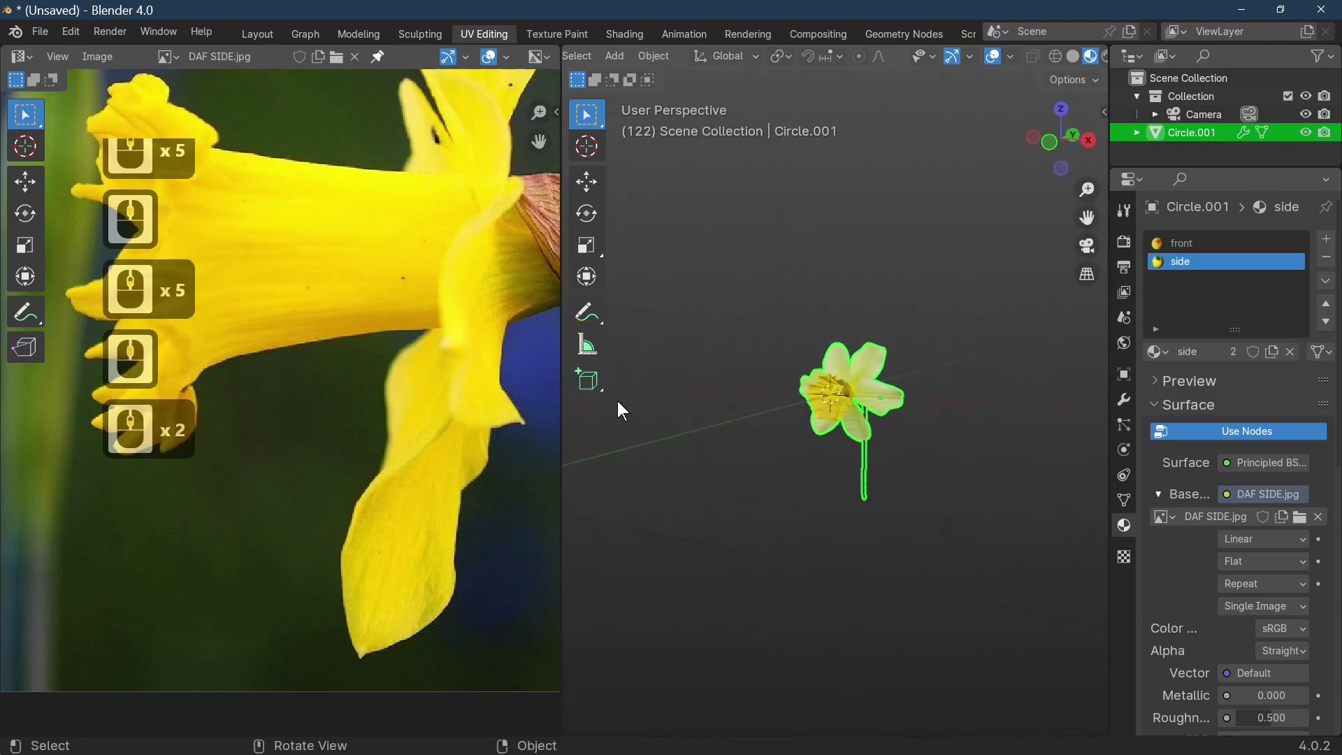
middle_drag(800, 417, 913, 373)
scroll(810, 451, up, 3)
key(Tab)
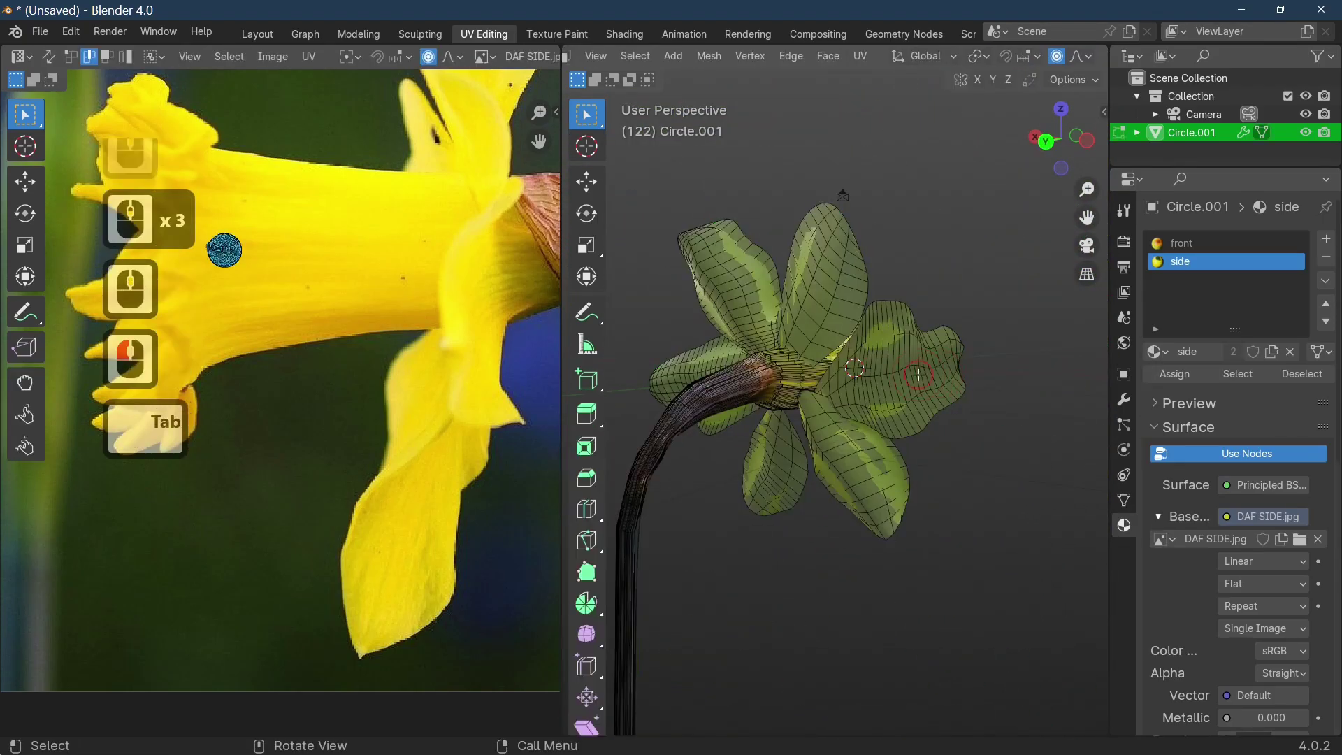
key(l)
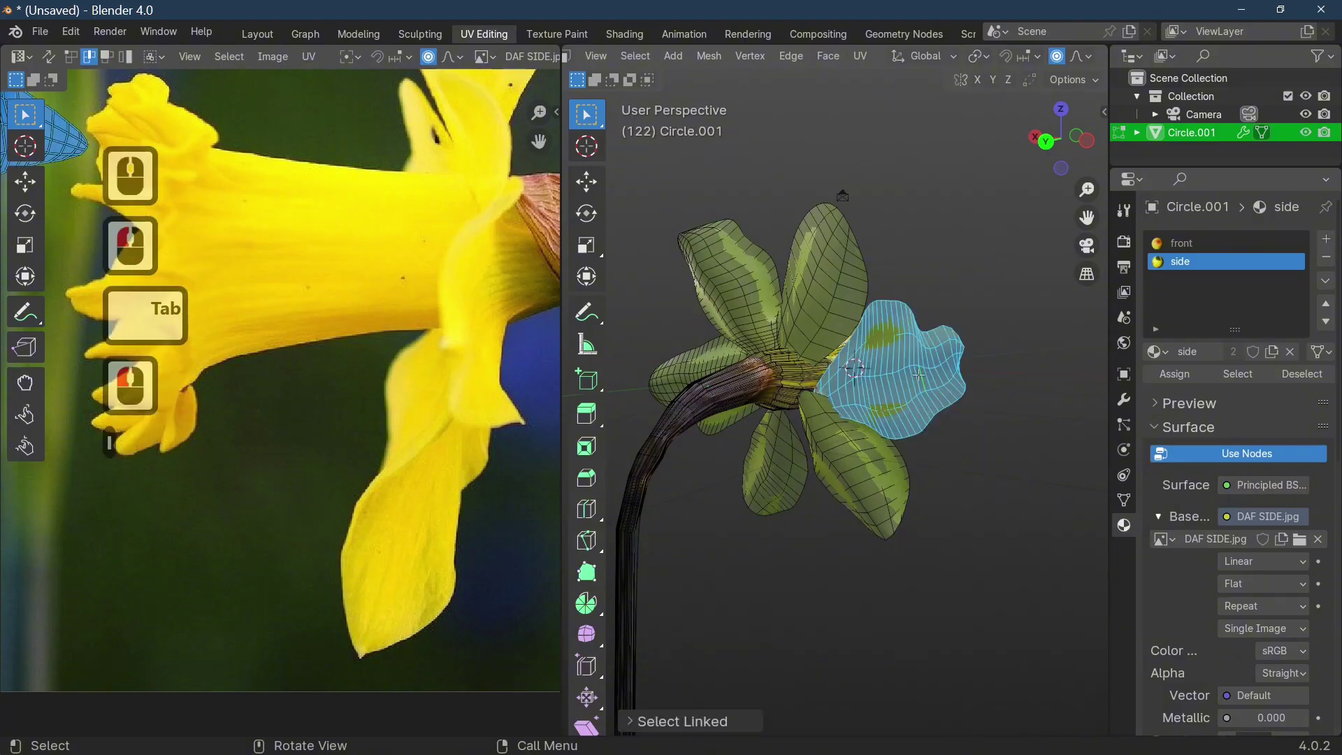
key(s)
right_click(919, 375)
key(Tab)
Step: Examine the backs of the petals and the stem texture close up from behind
middle_drag(918, 376, 660, 437)
scroll(946, 345, down, 3)
scroll(946, 345, down, 2)
scroll(909, 442, up, 4)
scroll(909, 442, up, 3)
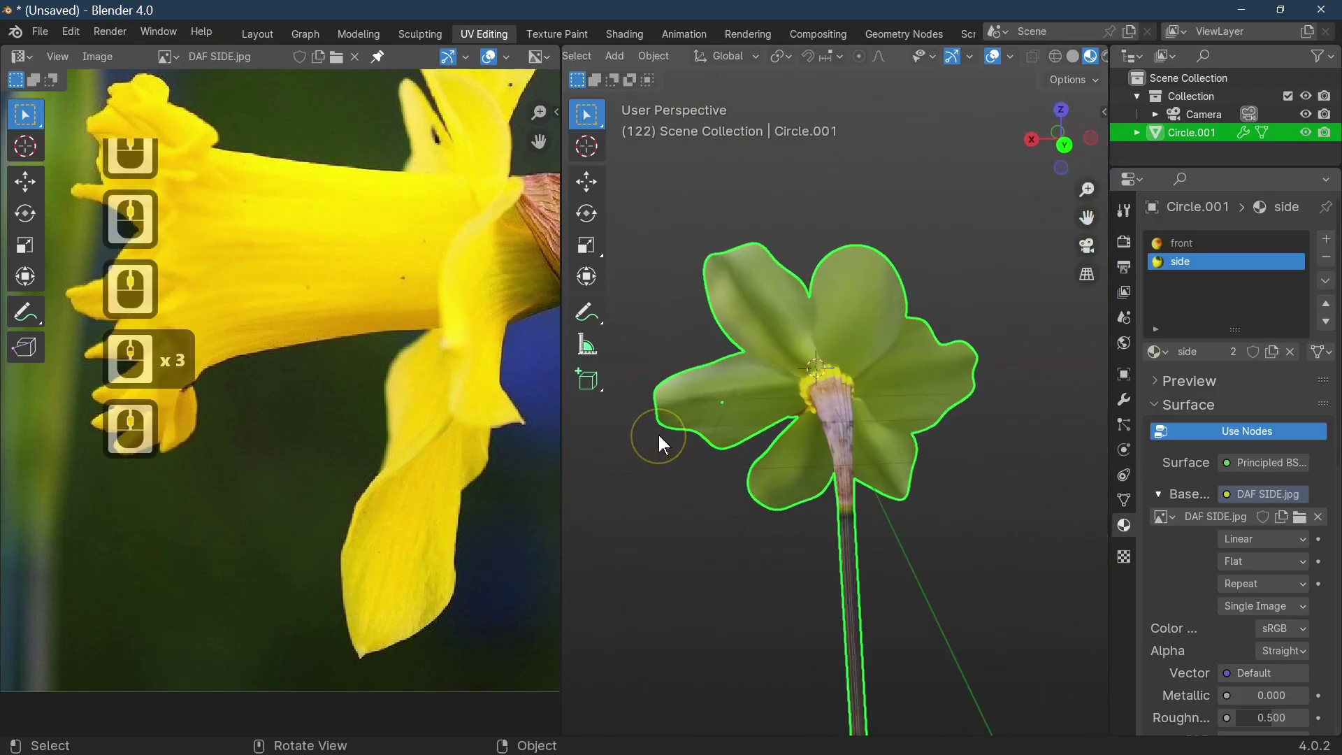
scroll(805, 457, up, 3)
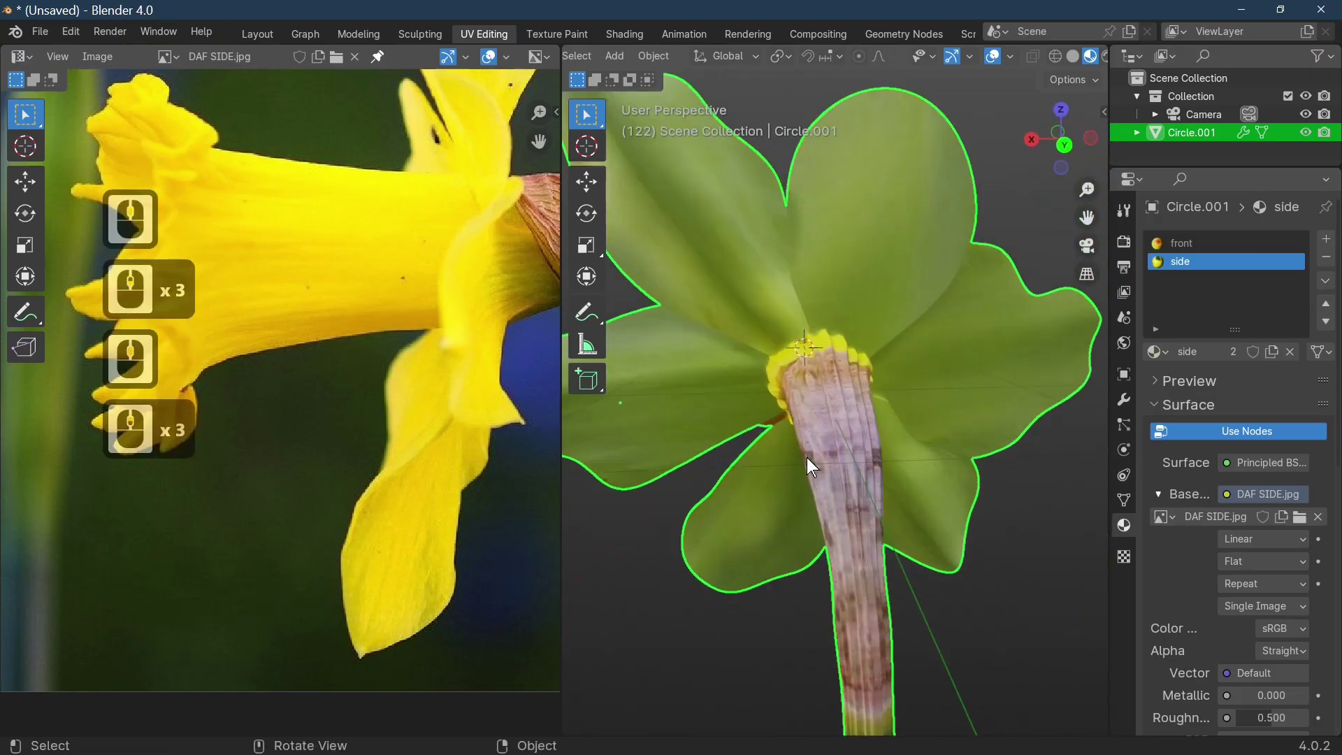